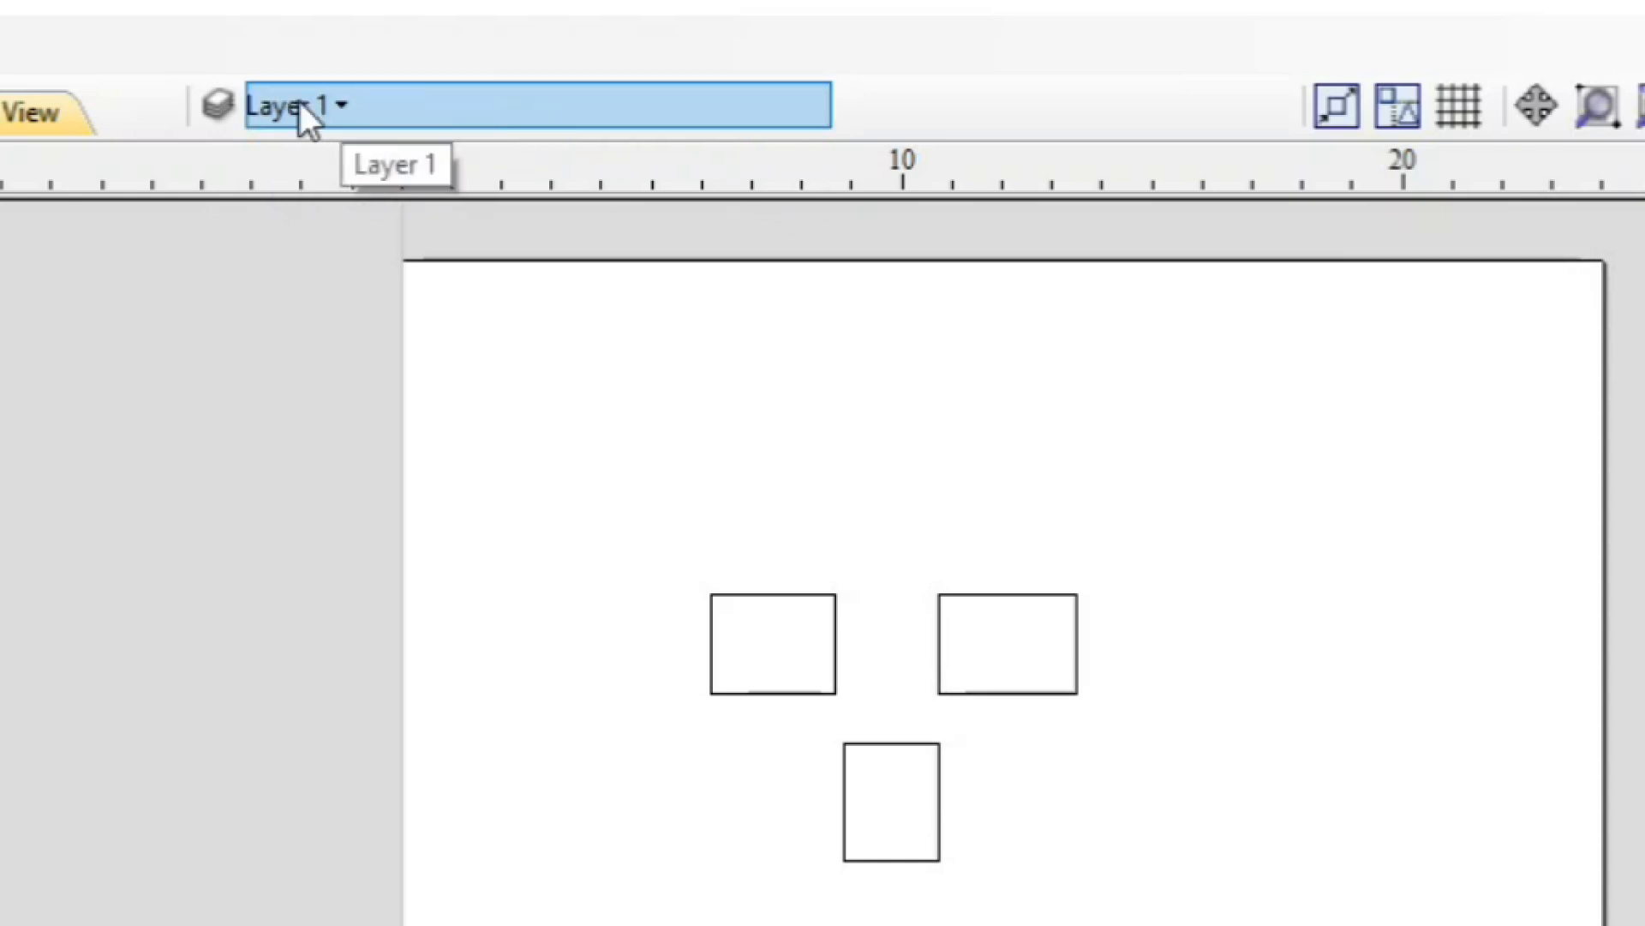
- Toggle the visibility of Layer 1 off and back on in the layer list
left_click(584, 111)
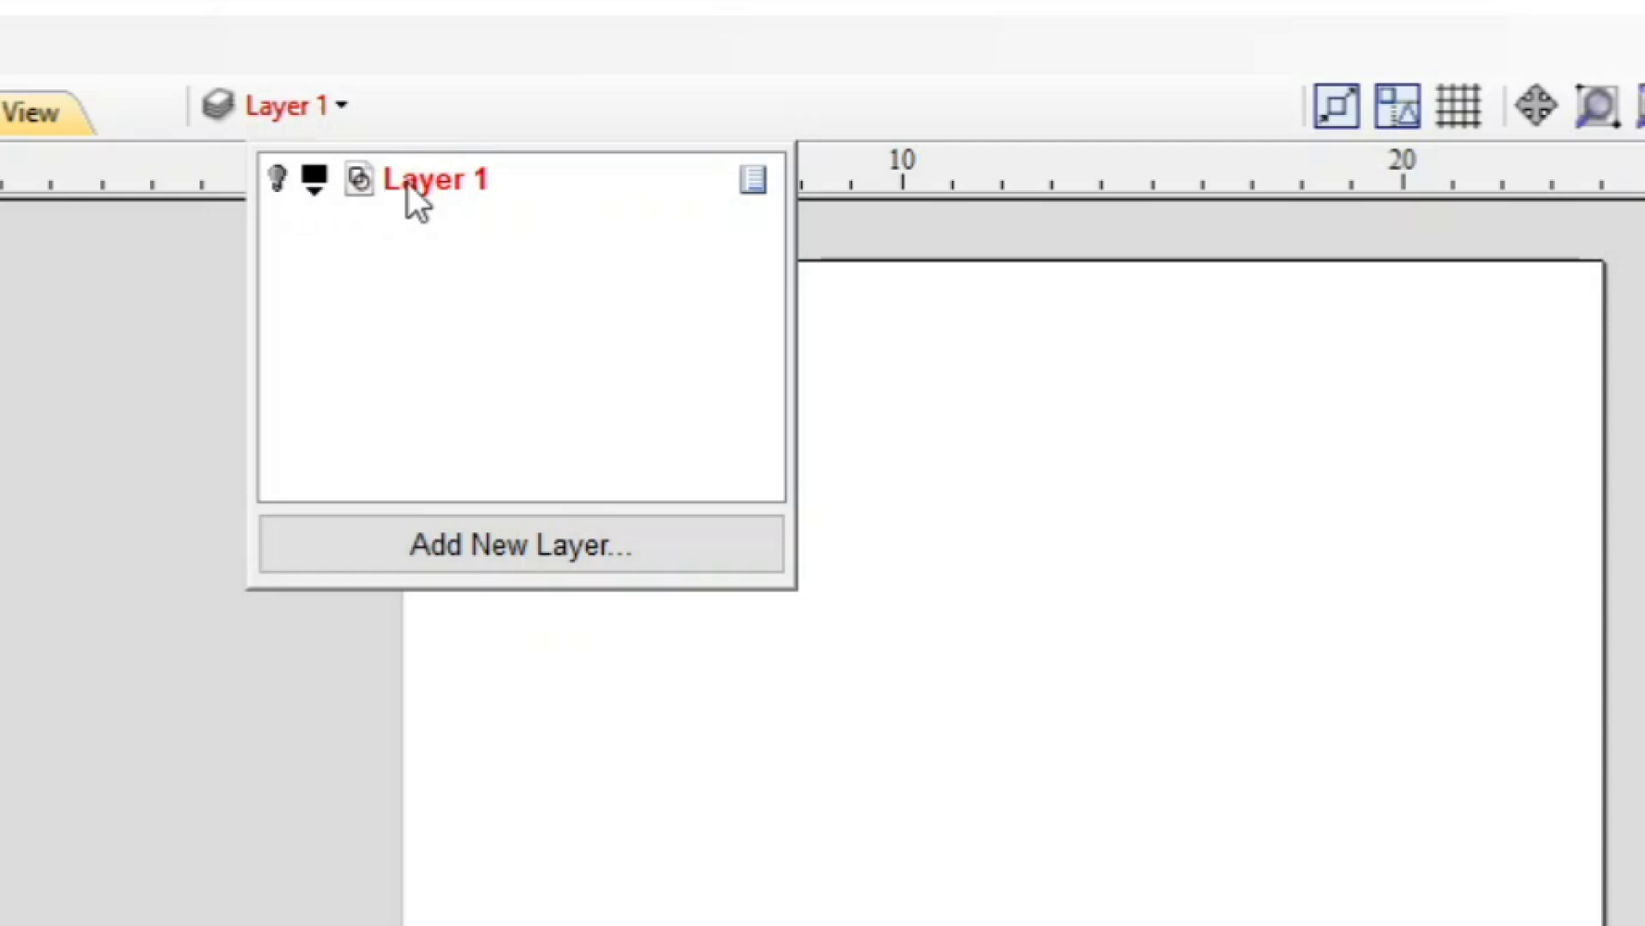
left_click(272, 178)
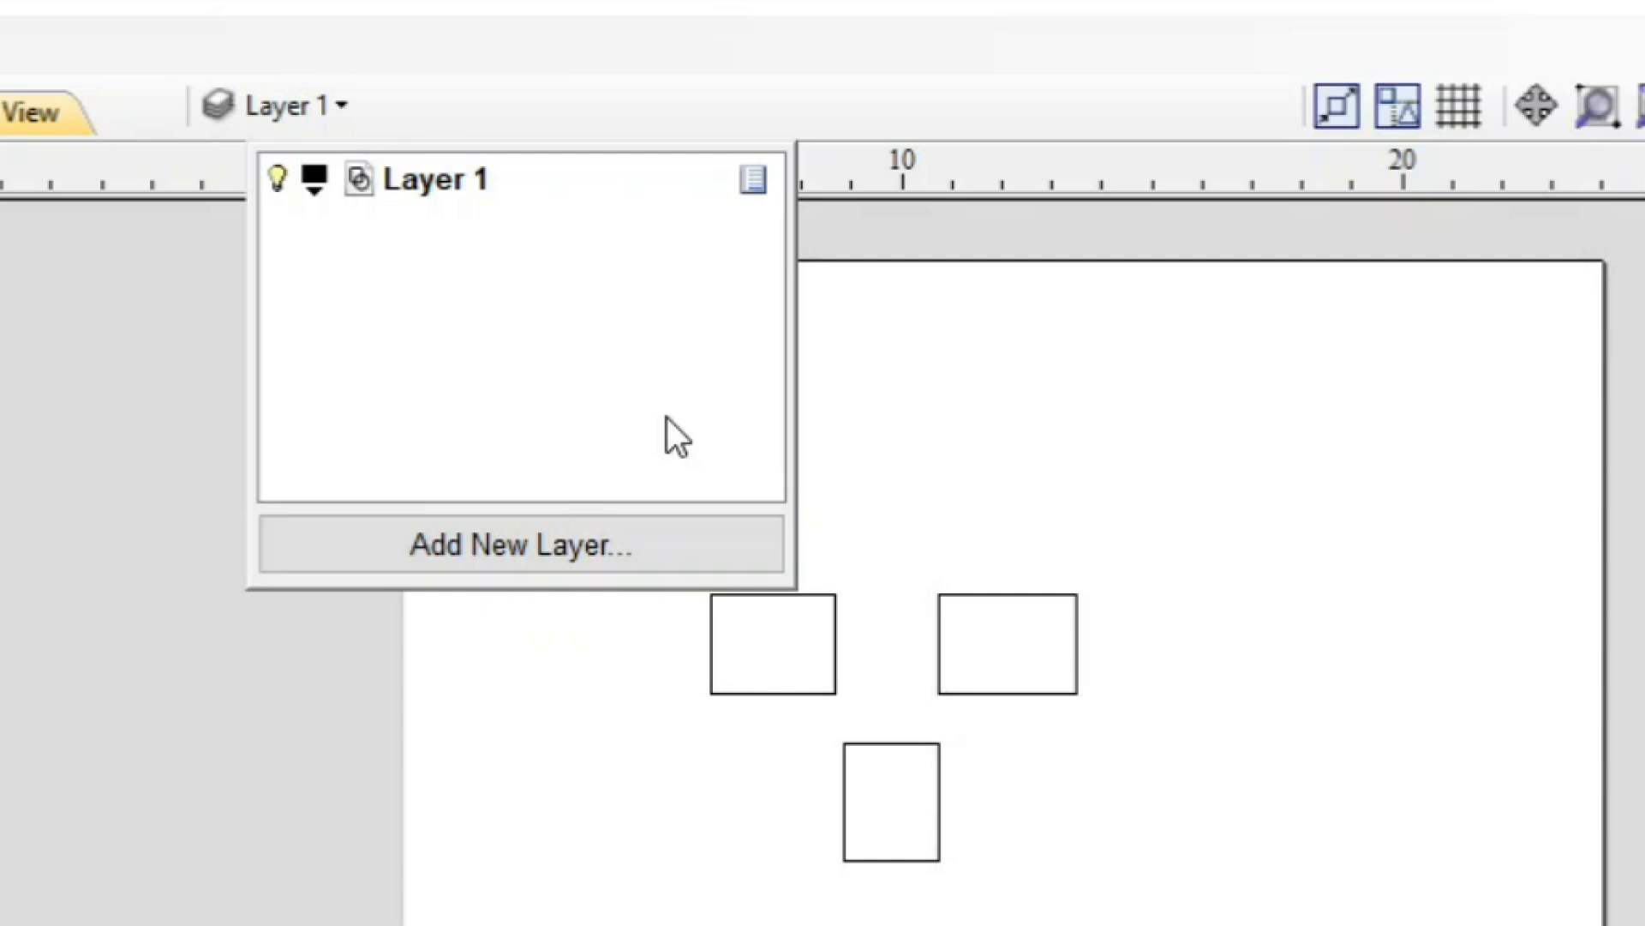
- Try red and blue as the colour of Layer 1, restoring it to Automatic Color
left_click(316, 181)
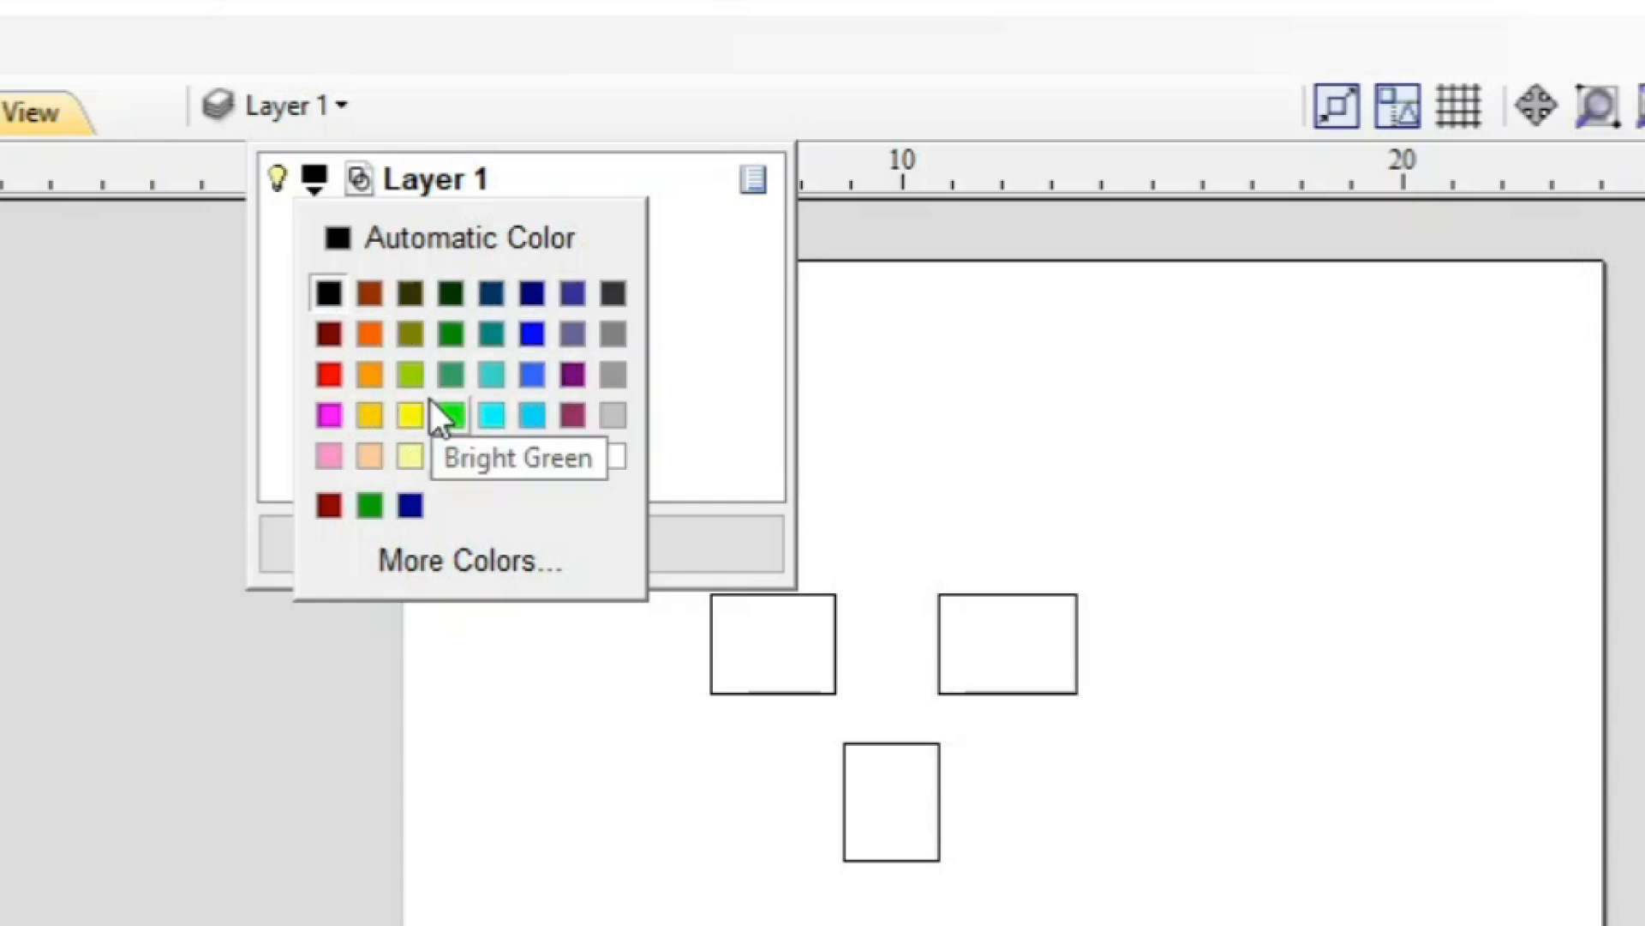
left_click(328, 374)
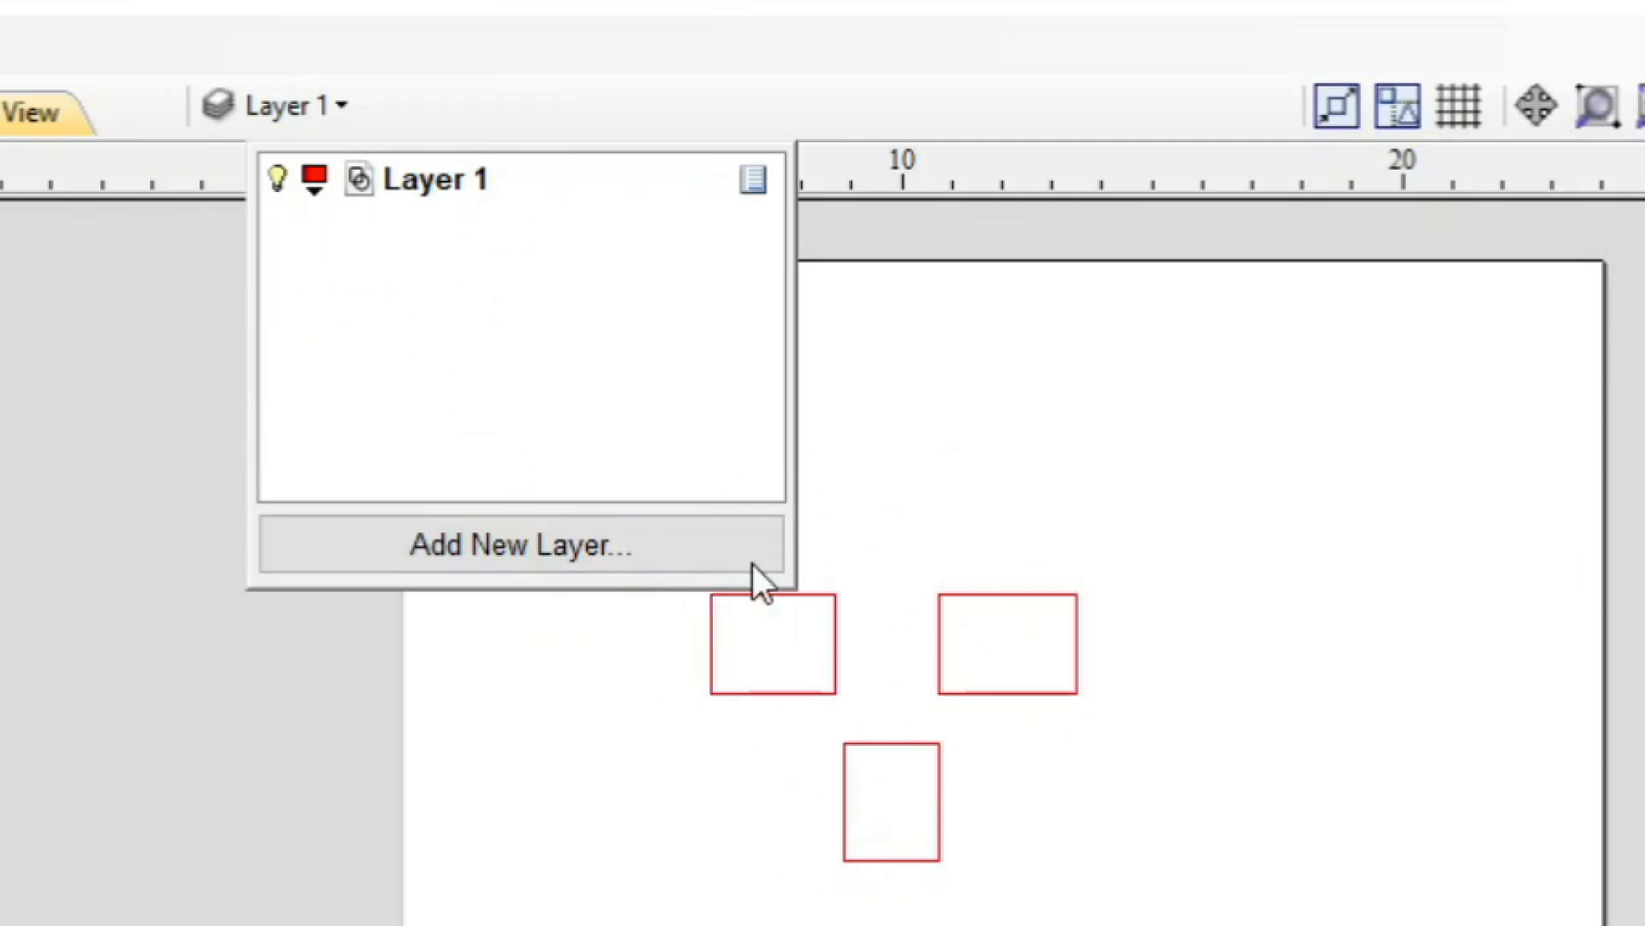
left_click(317, 181)
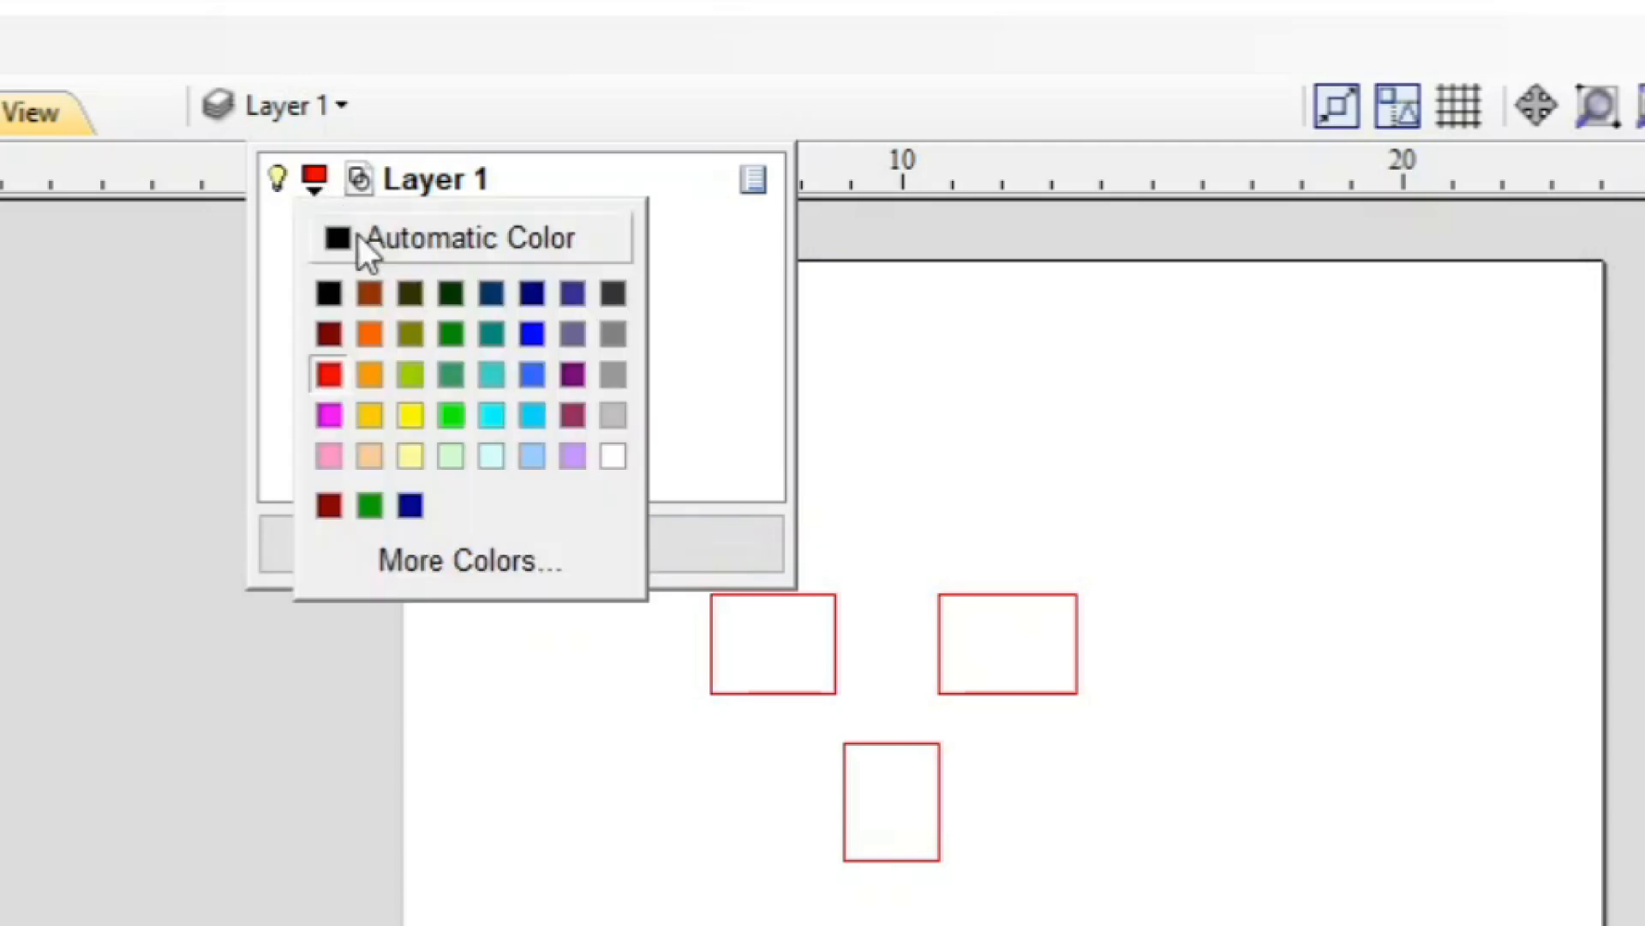
left_click(532, 334)
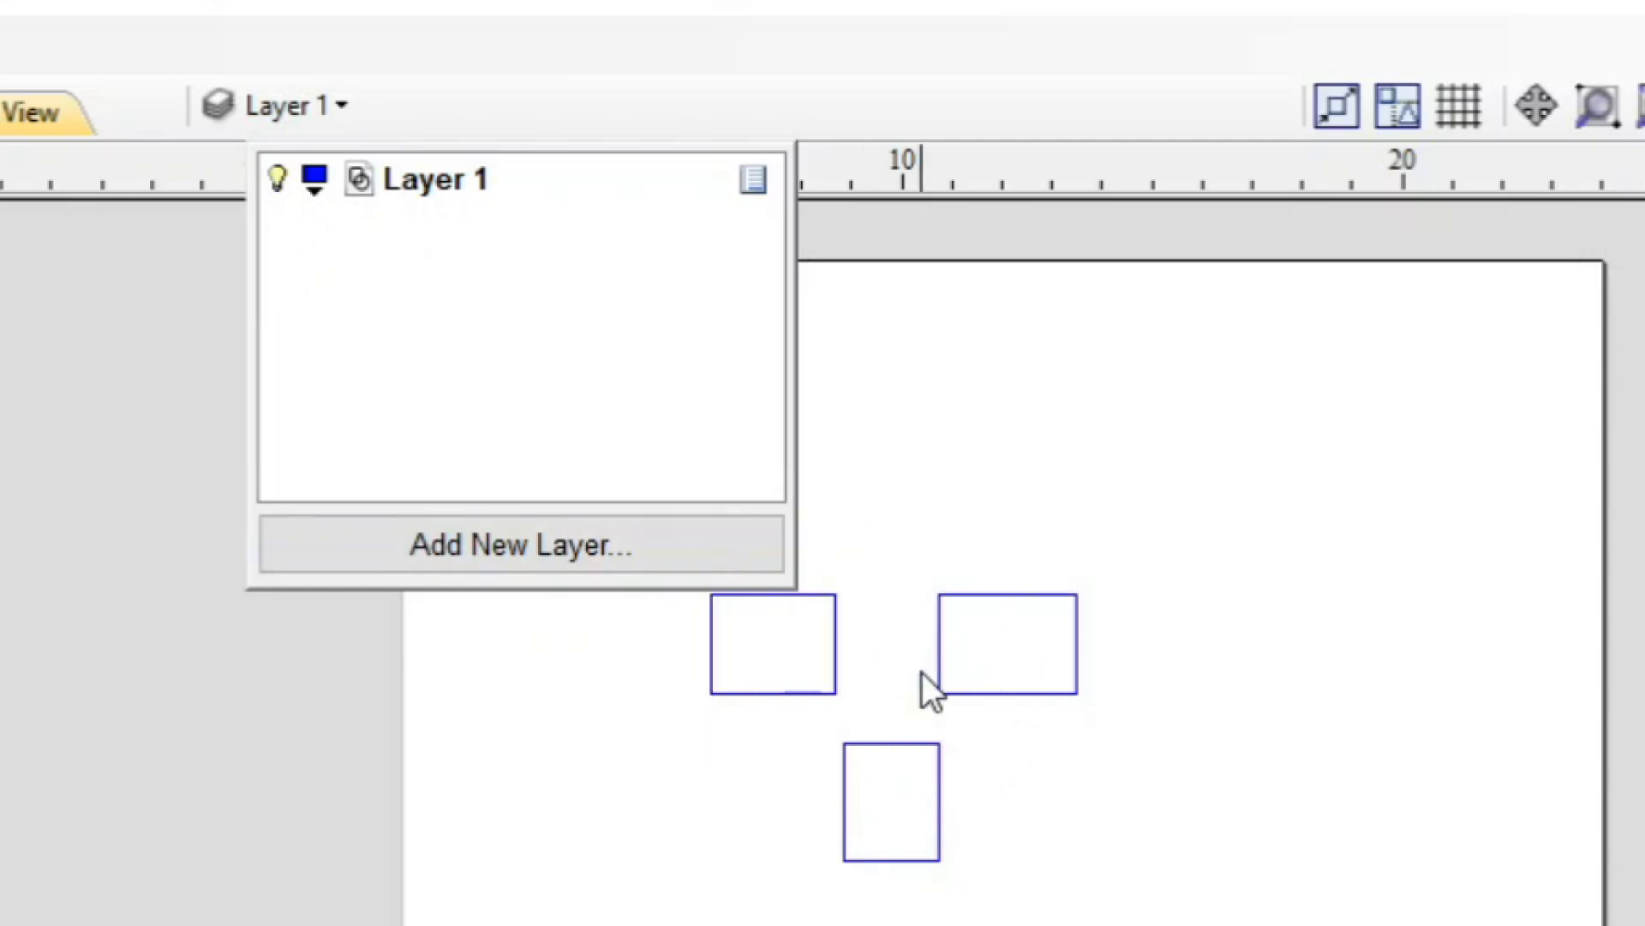
left_click(312, 179)
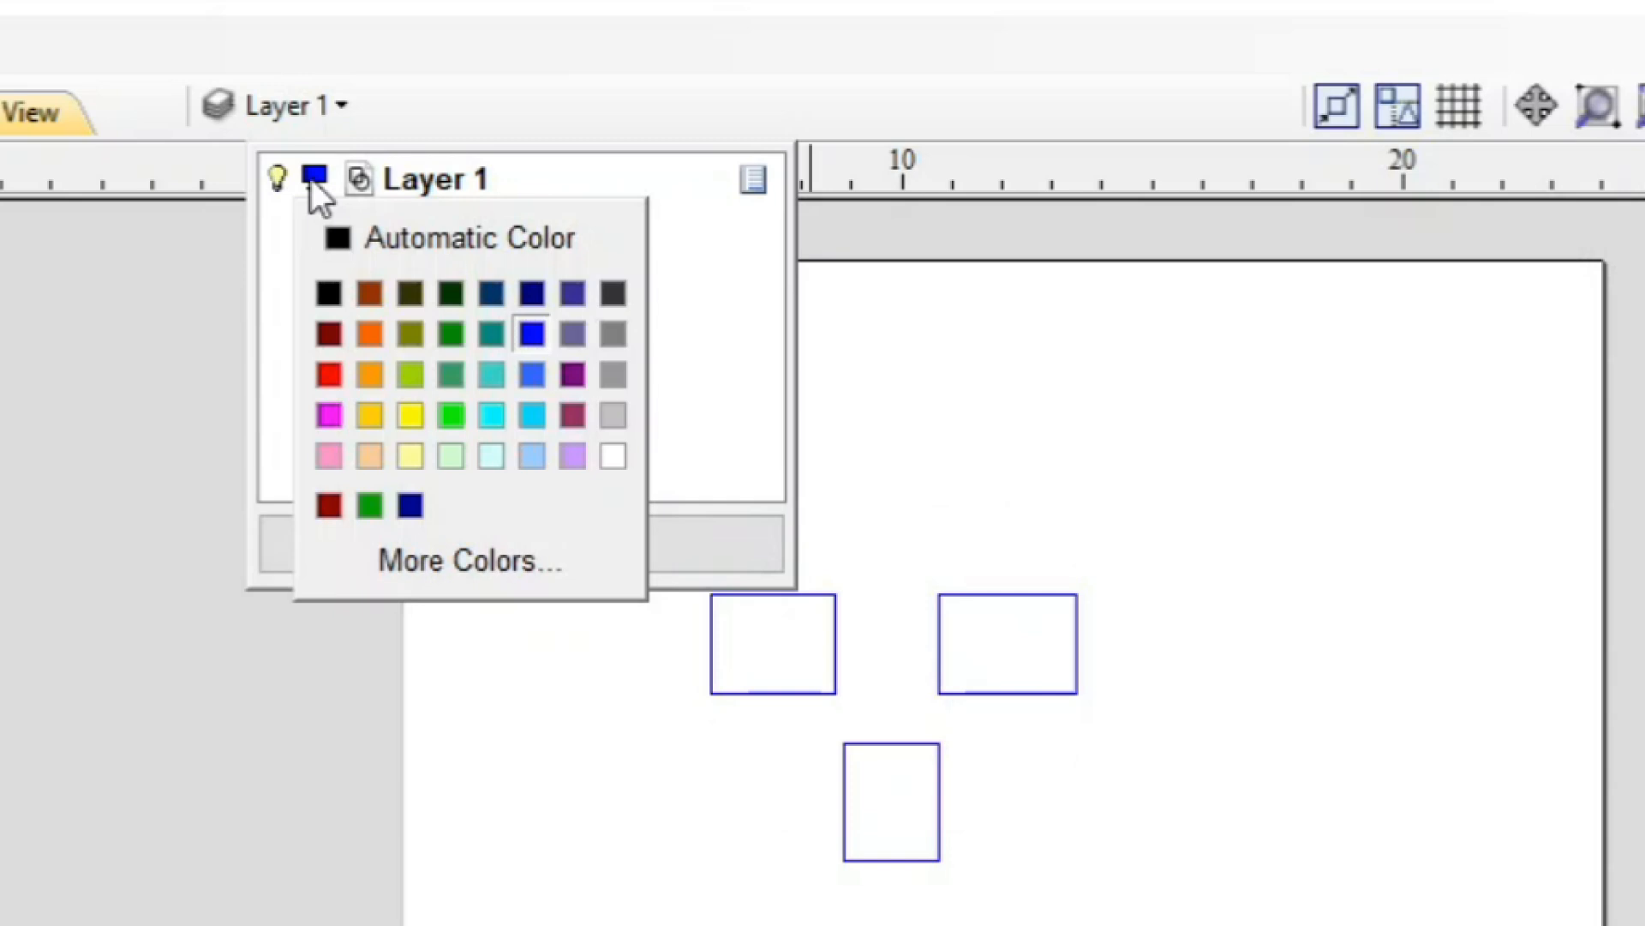
left_click(377, 232)
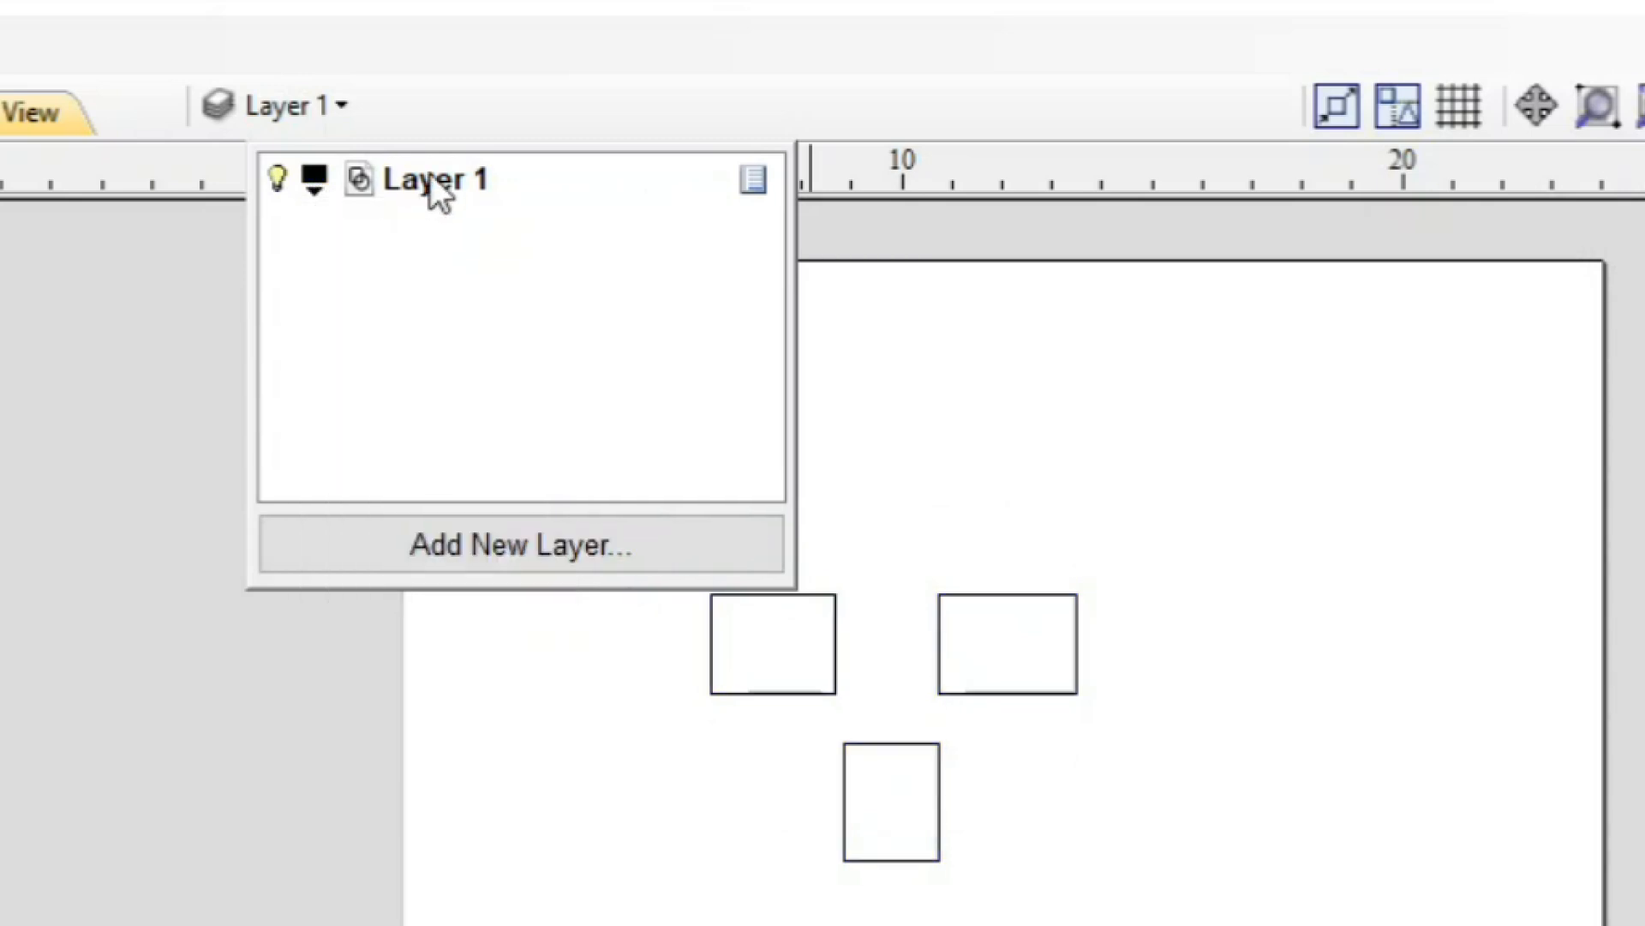
- Rename Layer 1 as boxes
double_click(356, 182)
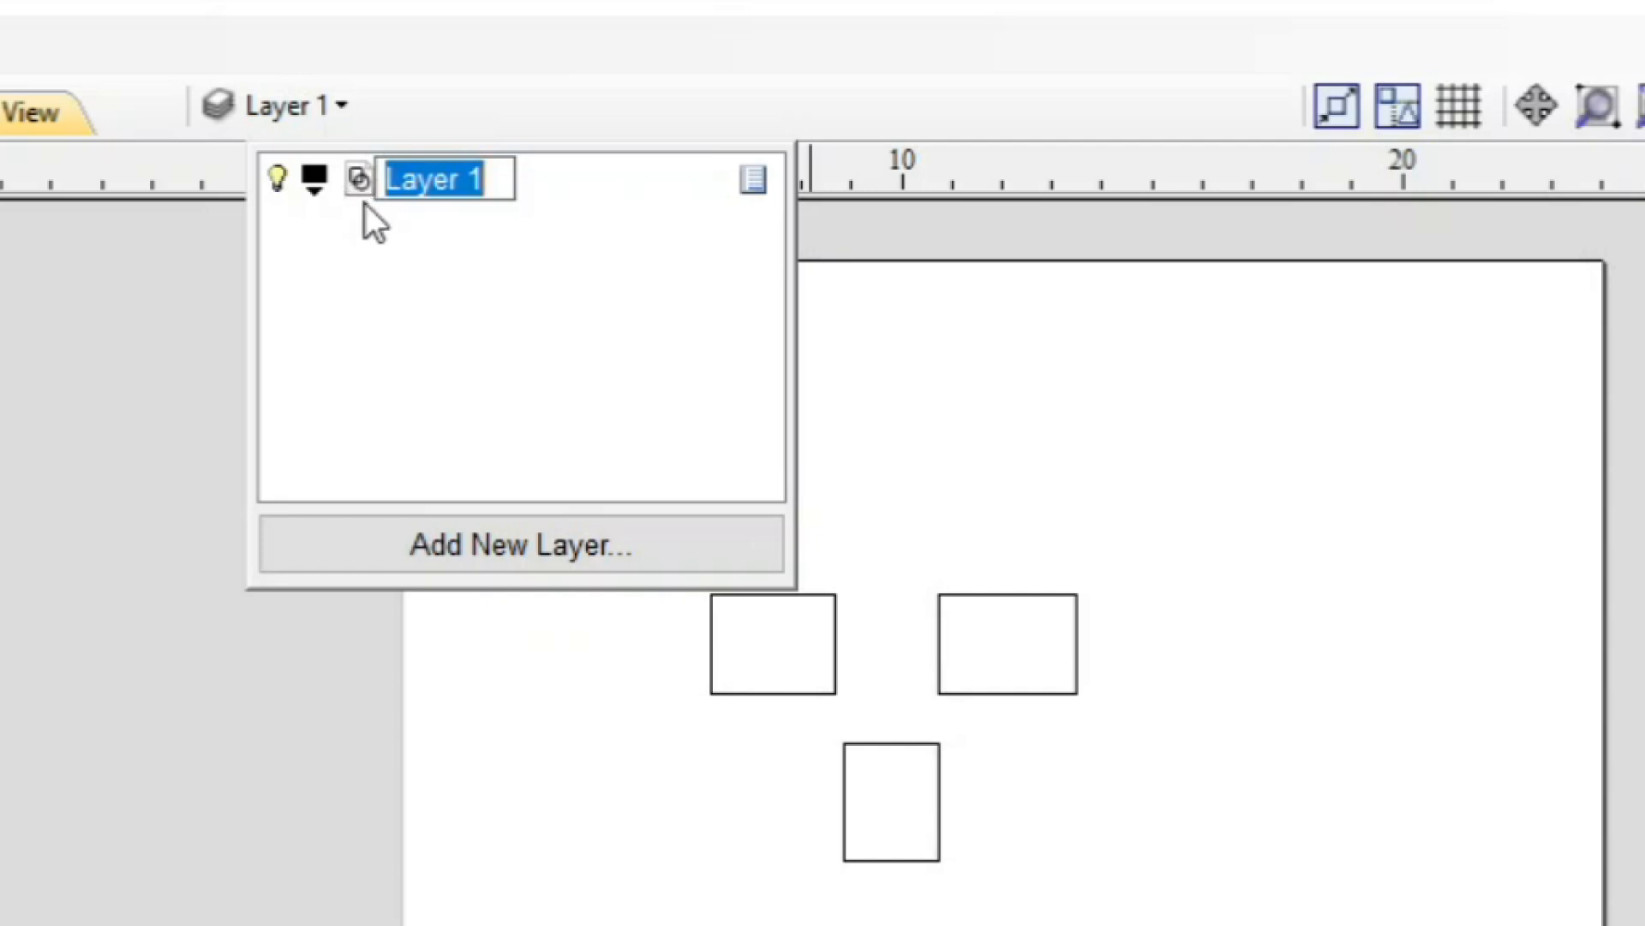
left_click(466, 269)
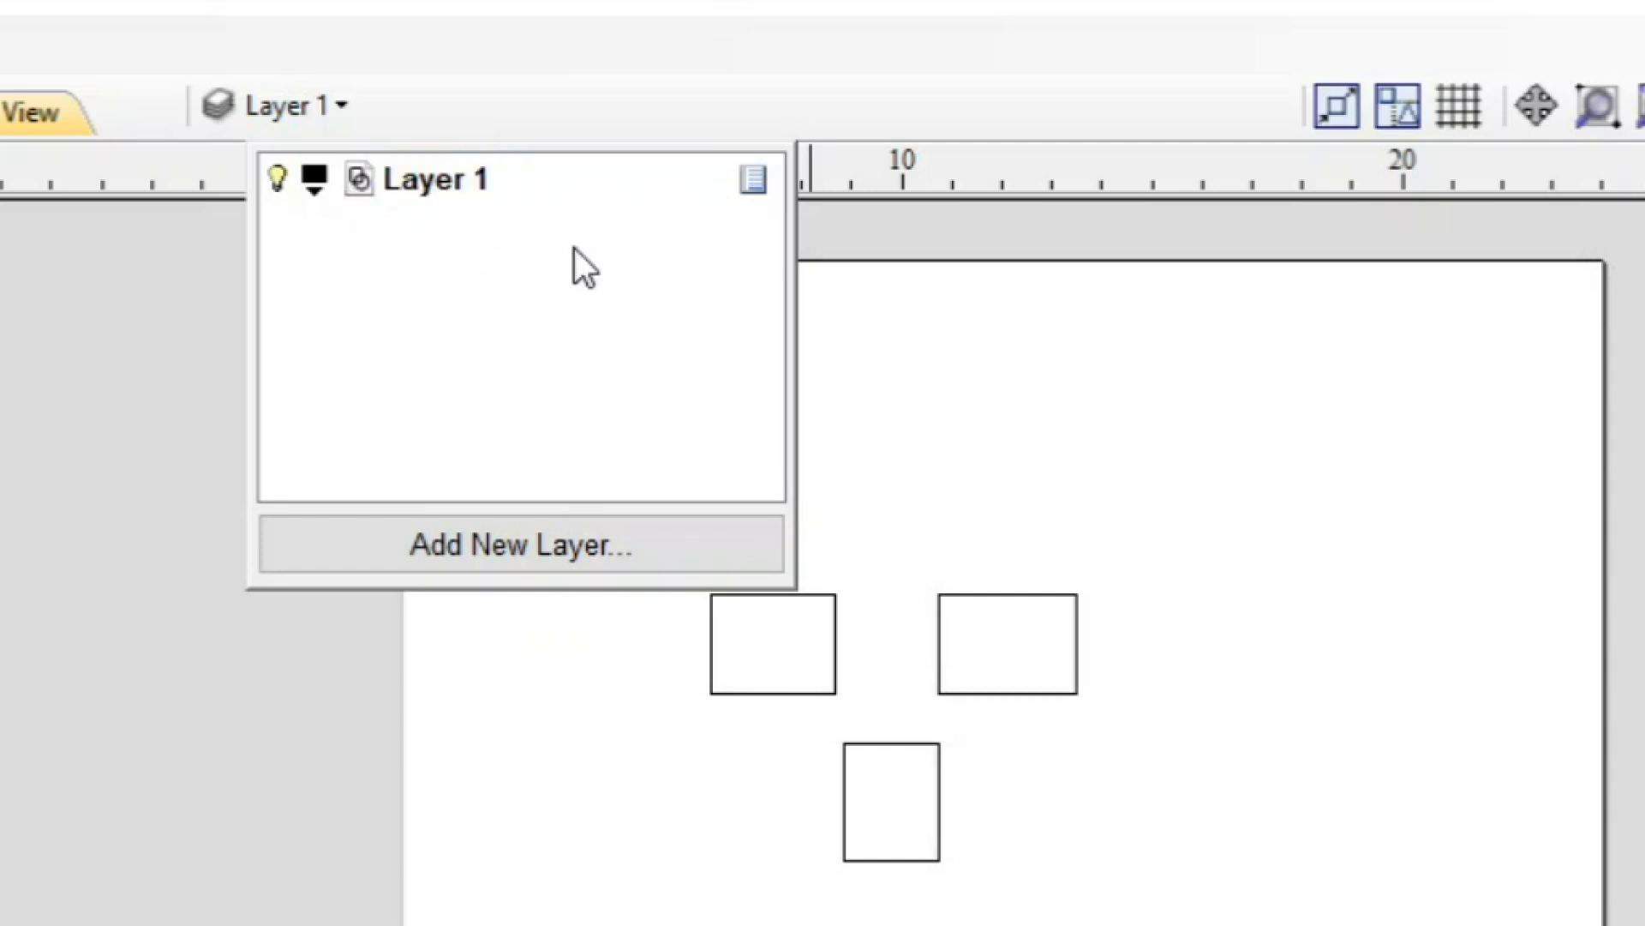
double_click(426, 182)
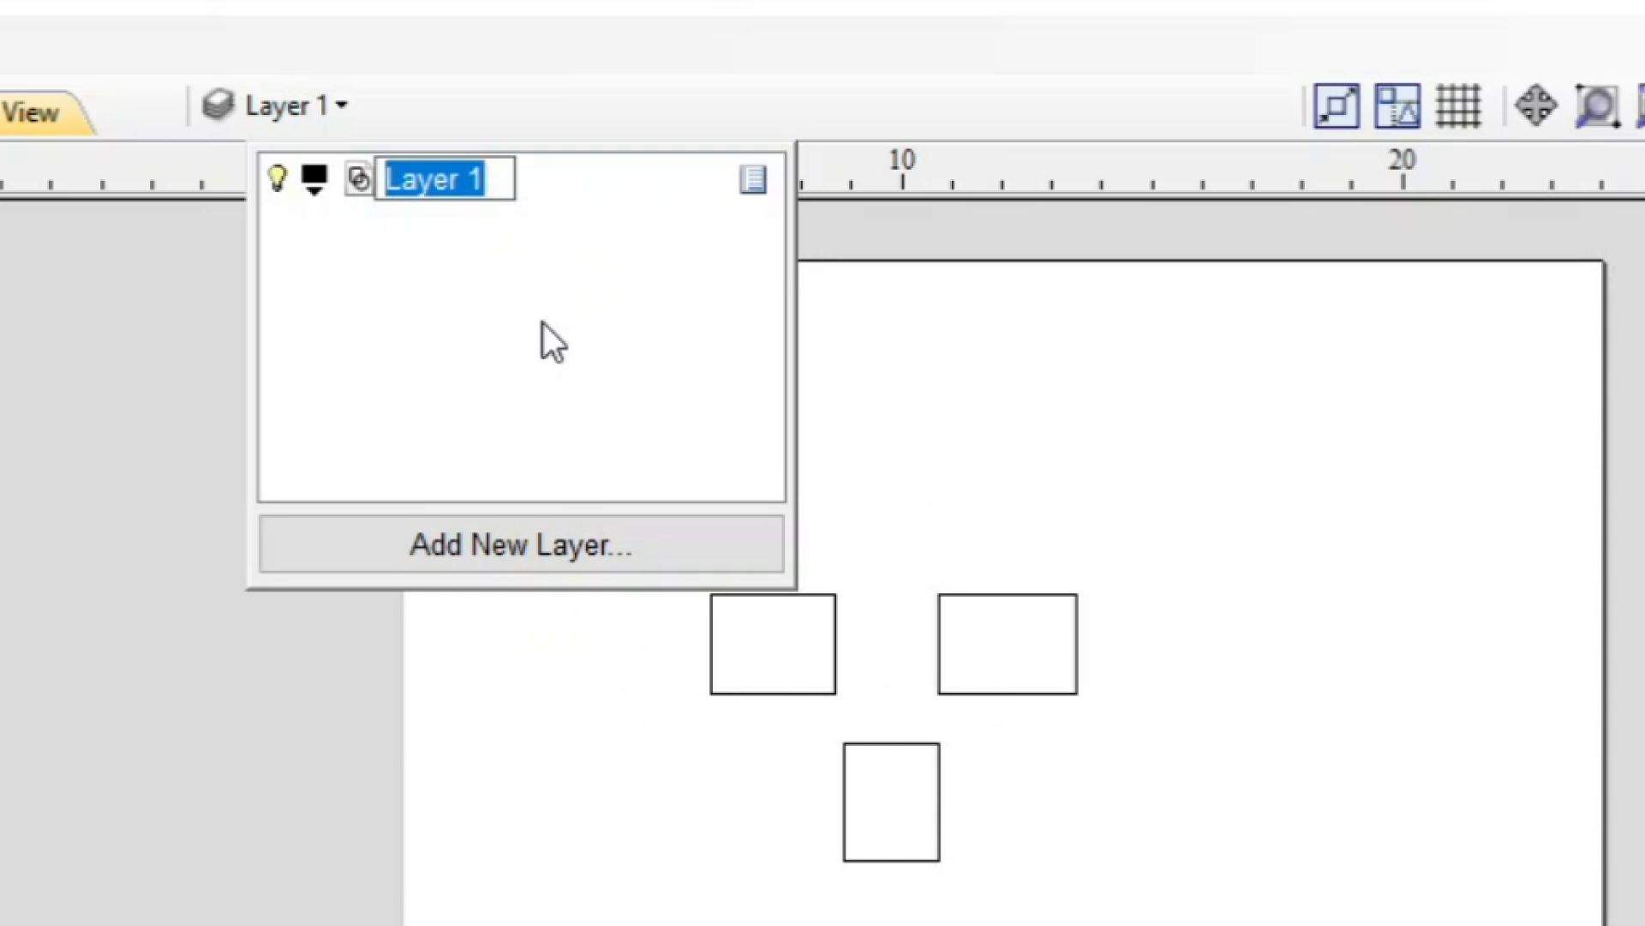
type("boxes")
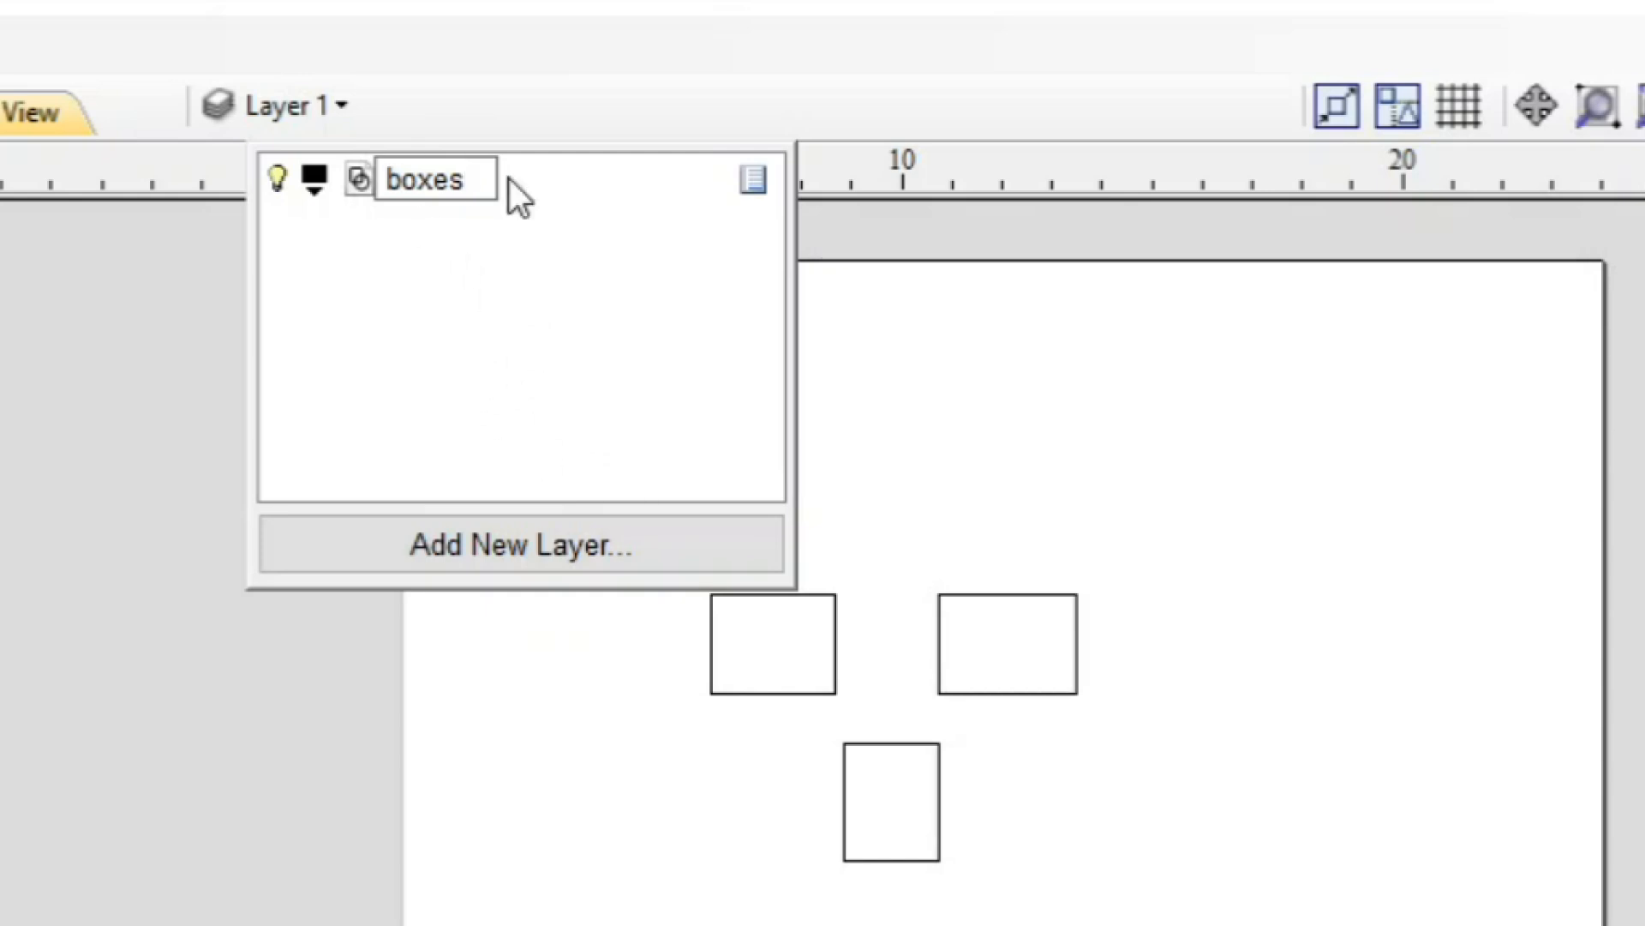
left_click(512, 379)
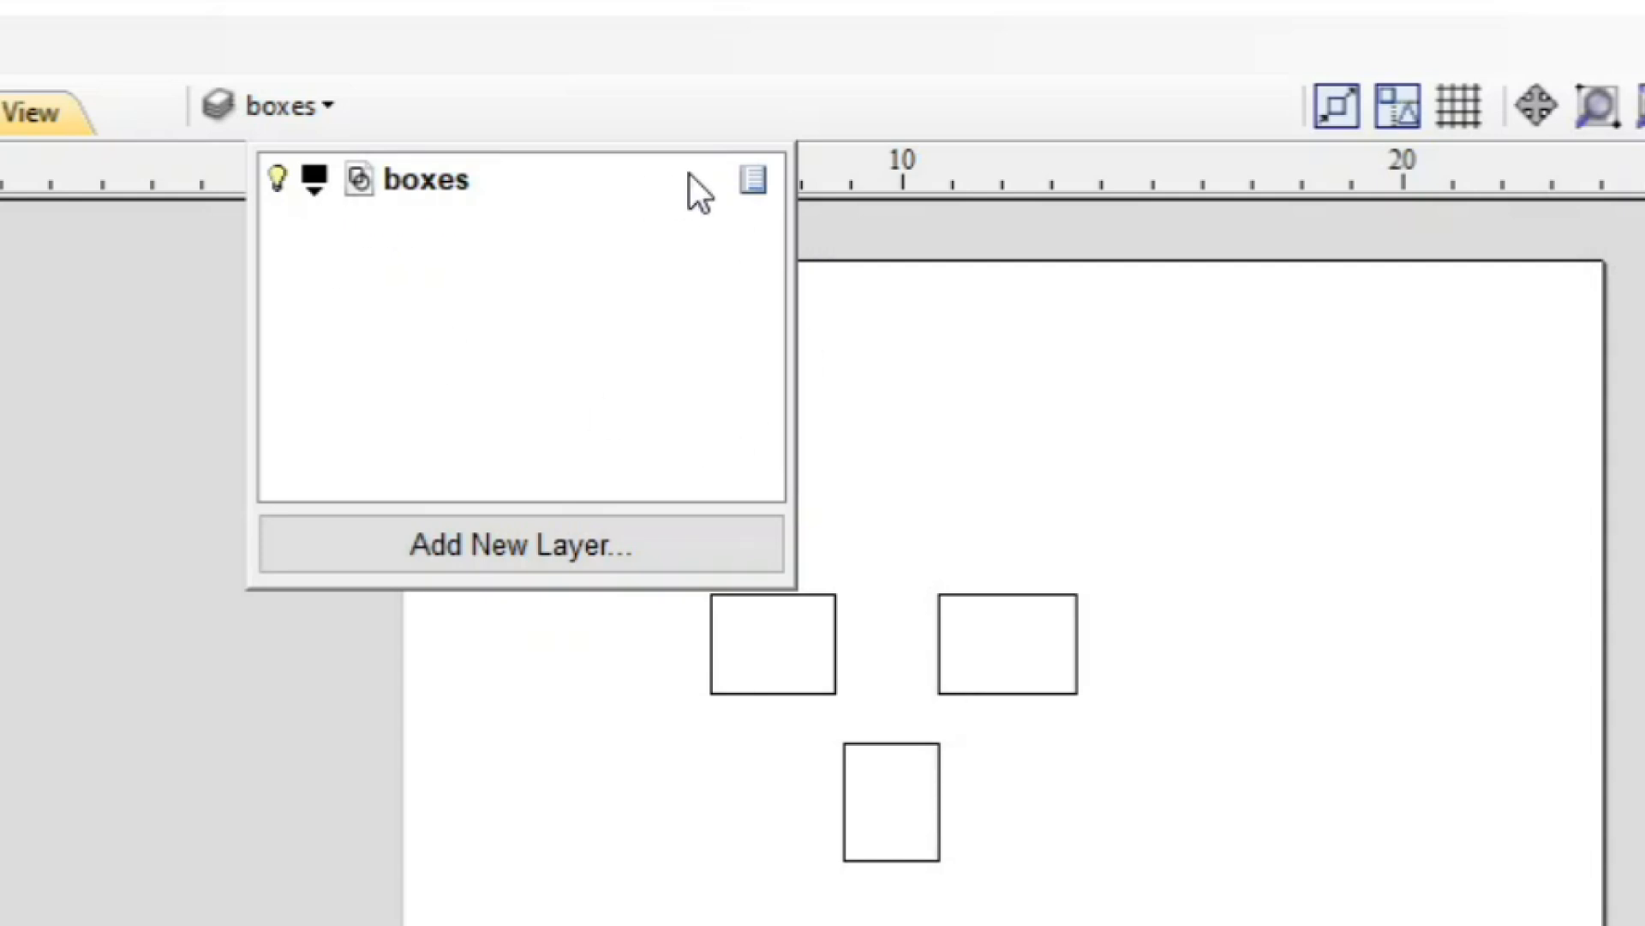
left_click(753, 181)
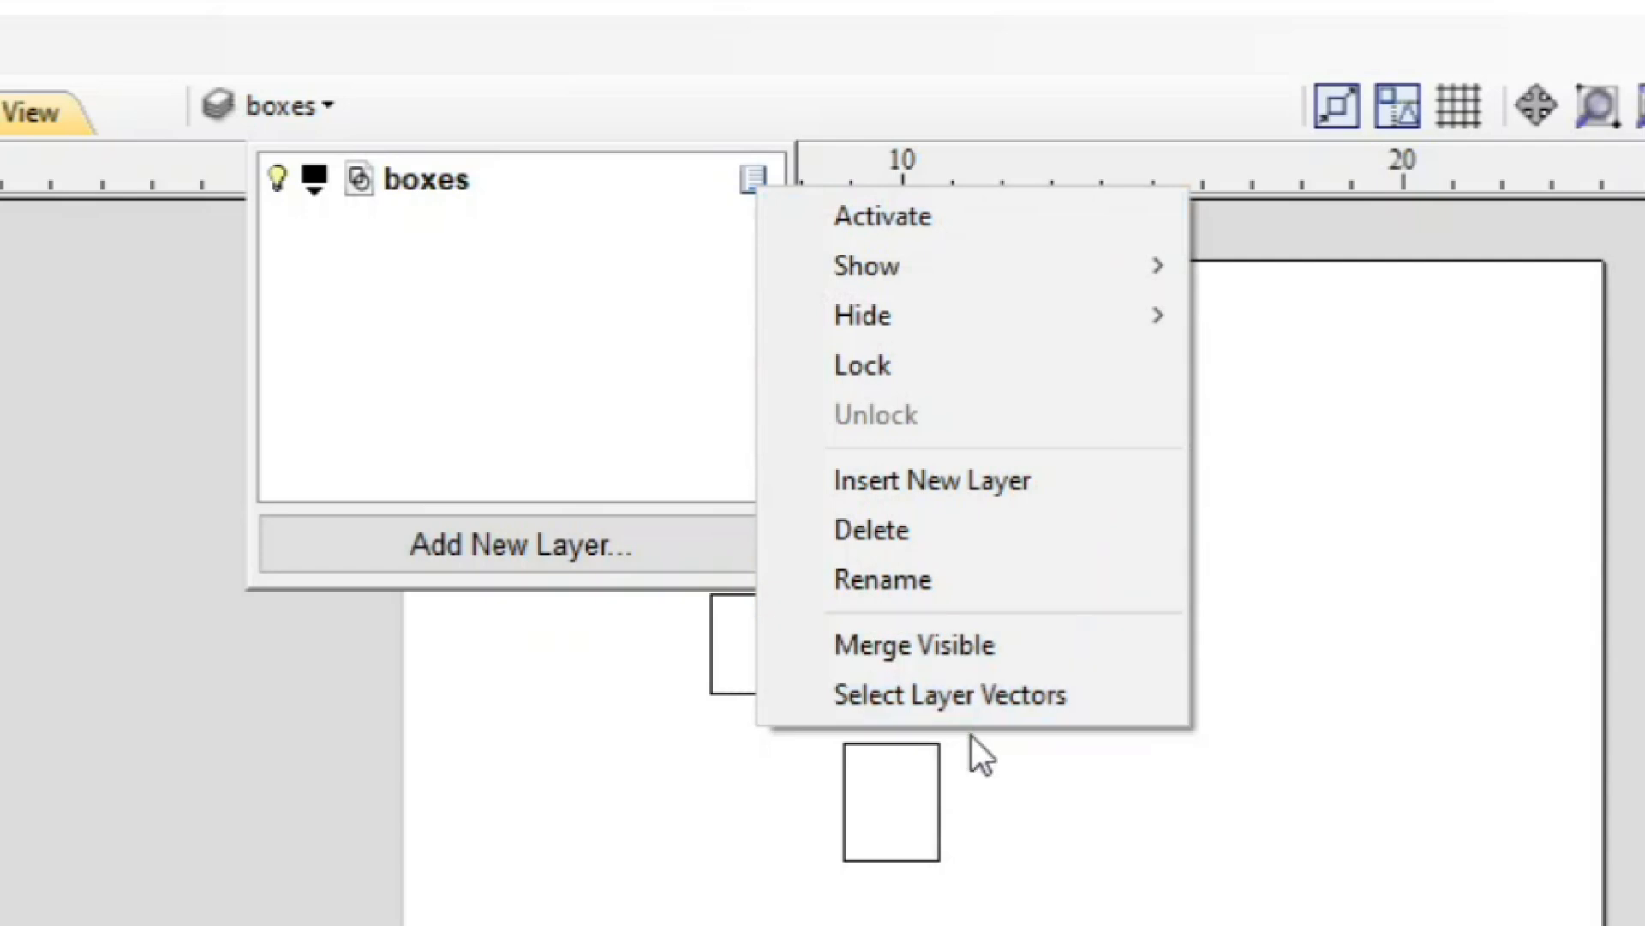
left_click(554, 362)
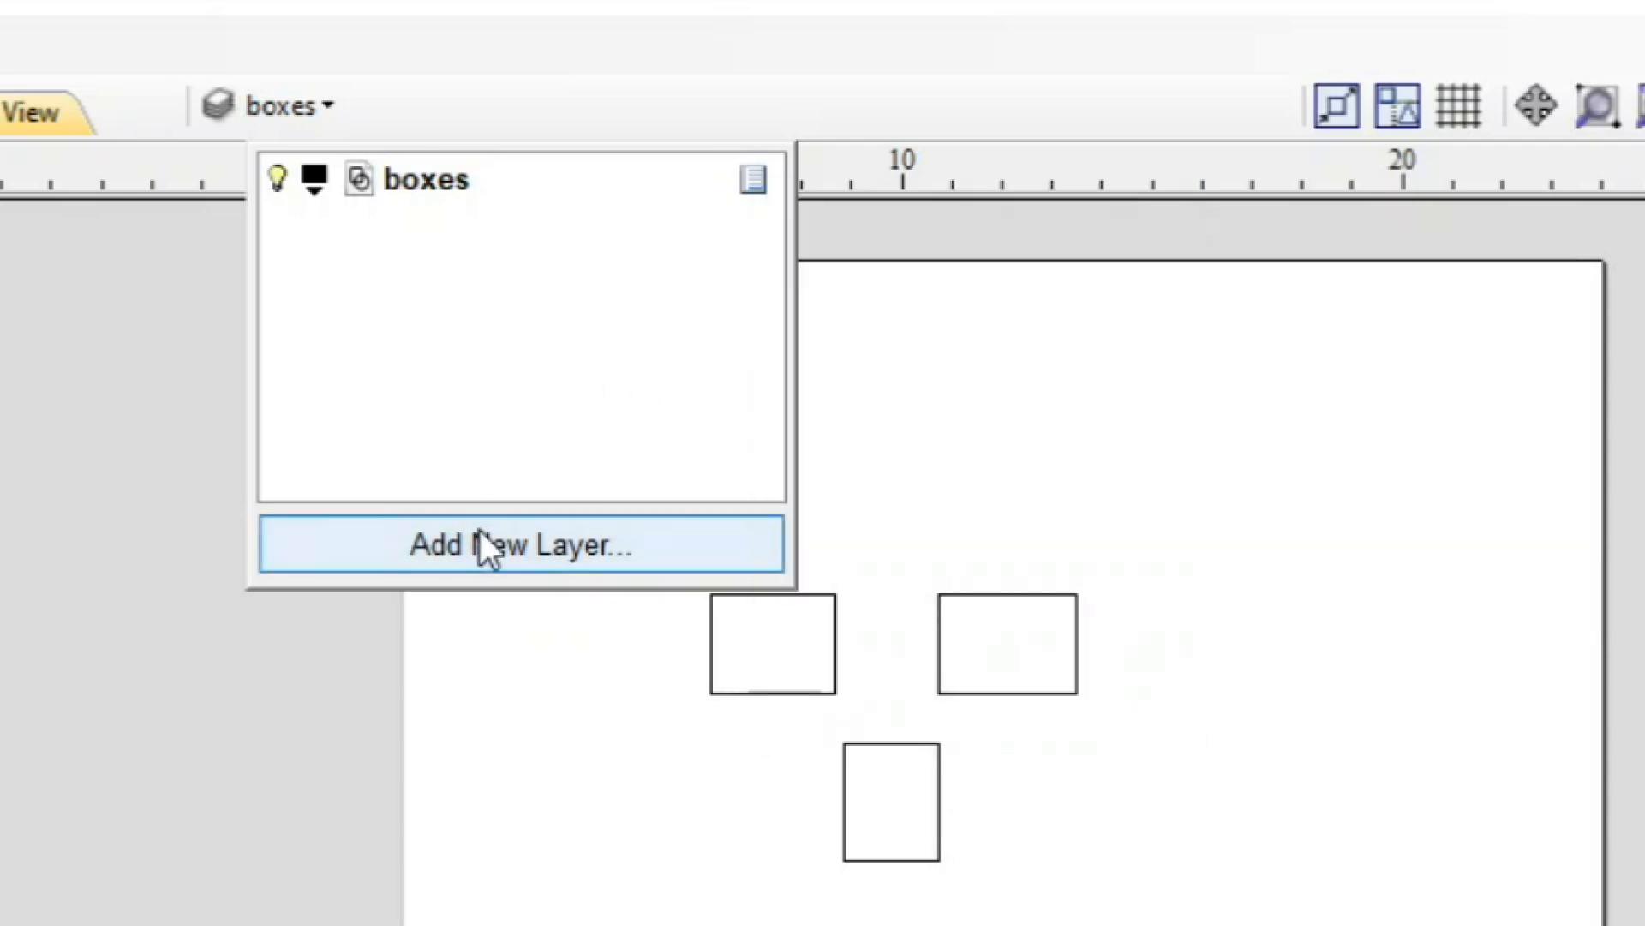
- Add a new layer, keeping the suggested name Layer 1
left_click(660, 550)
left_click(577, 537)
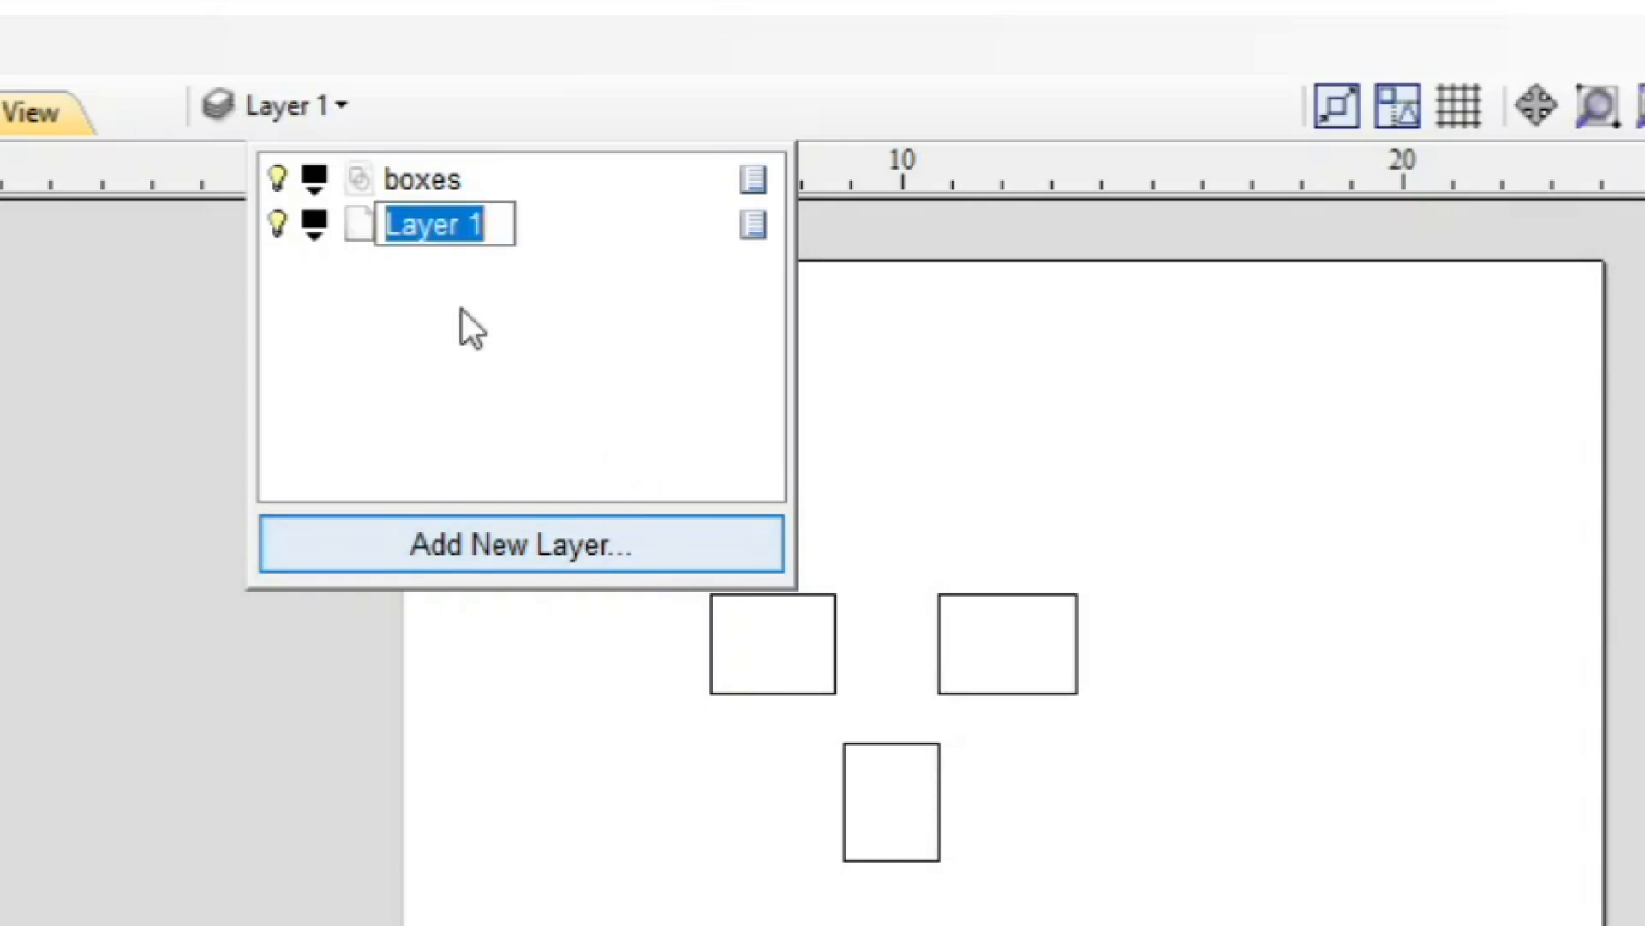
left_click(496, 293)
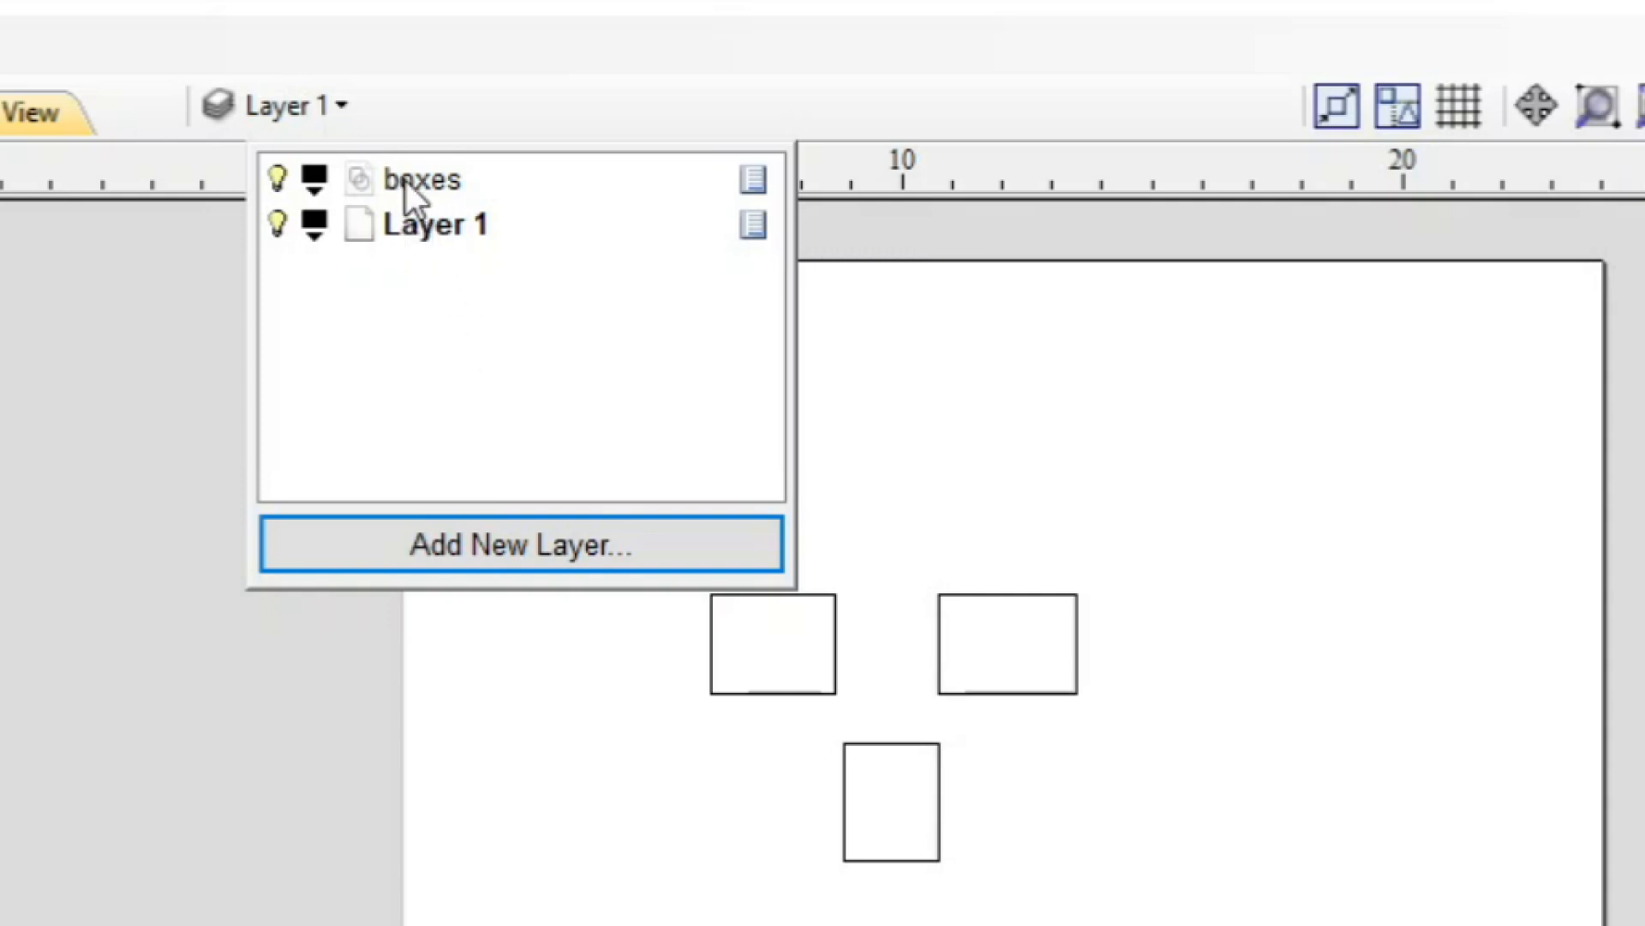
left_click(358, 179)
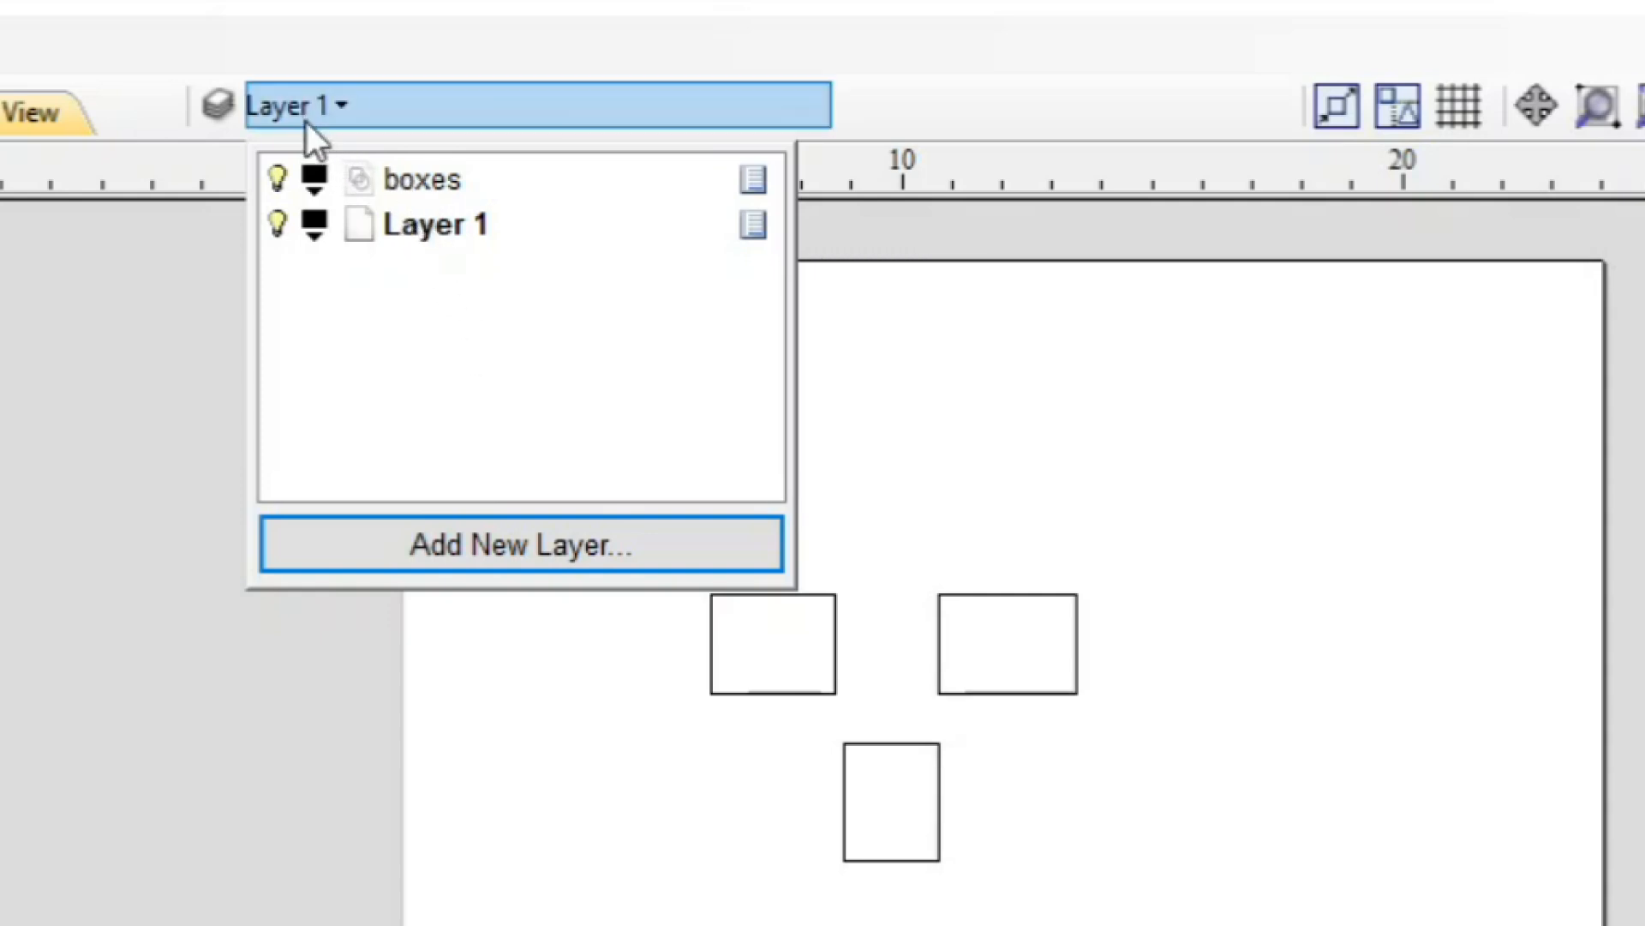
key("ctrl")
key("ctrl")
key("ctrl")
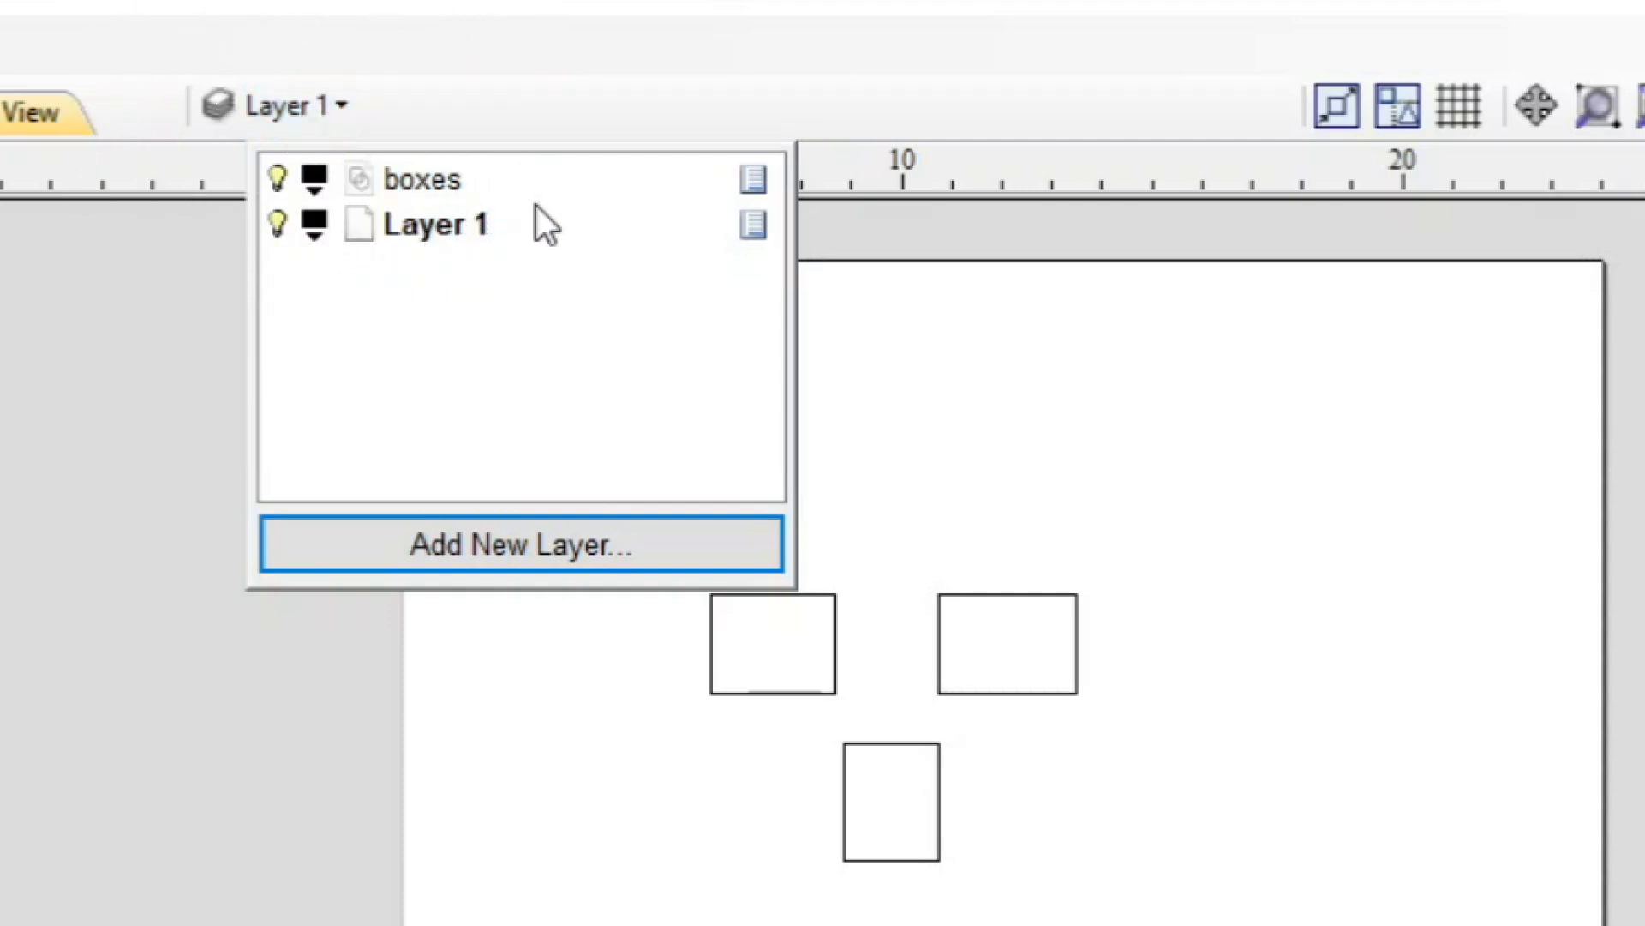
key("ctrl")
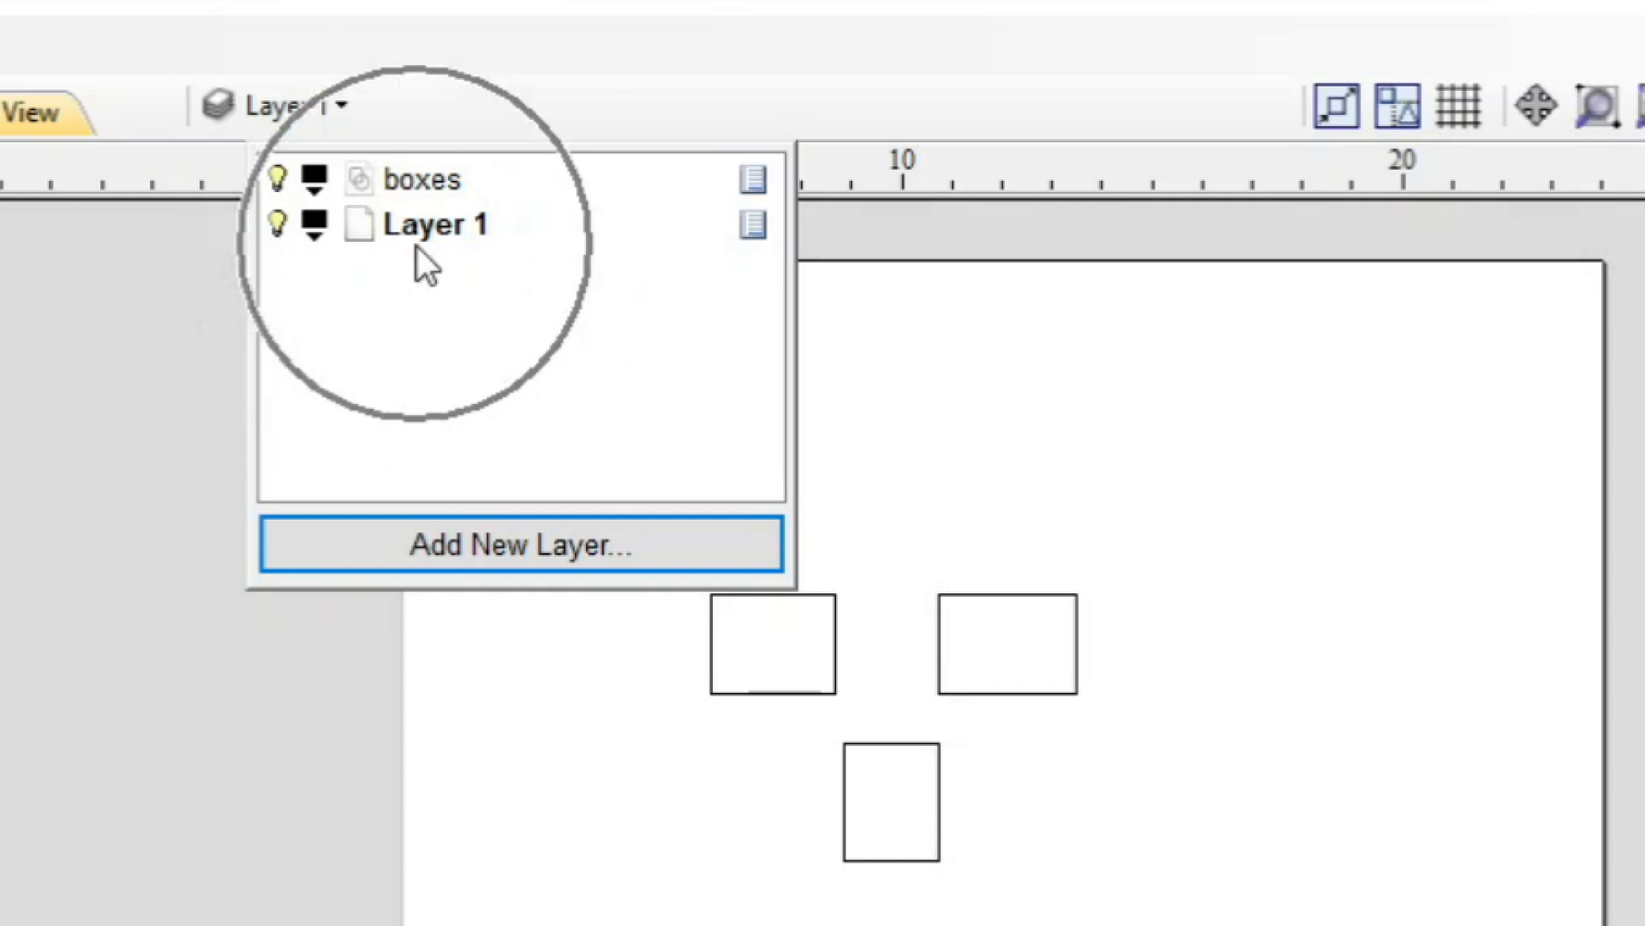
key("ctrl")
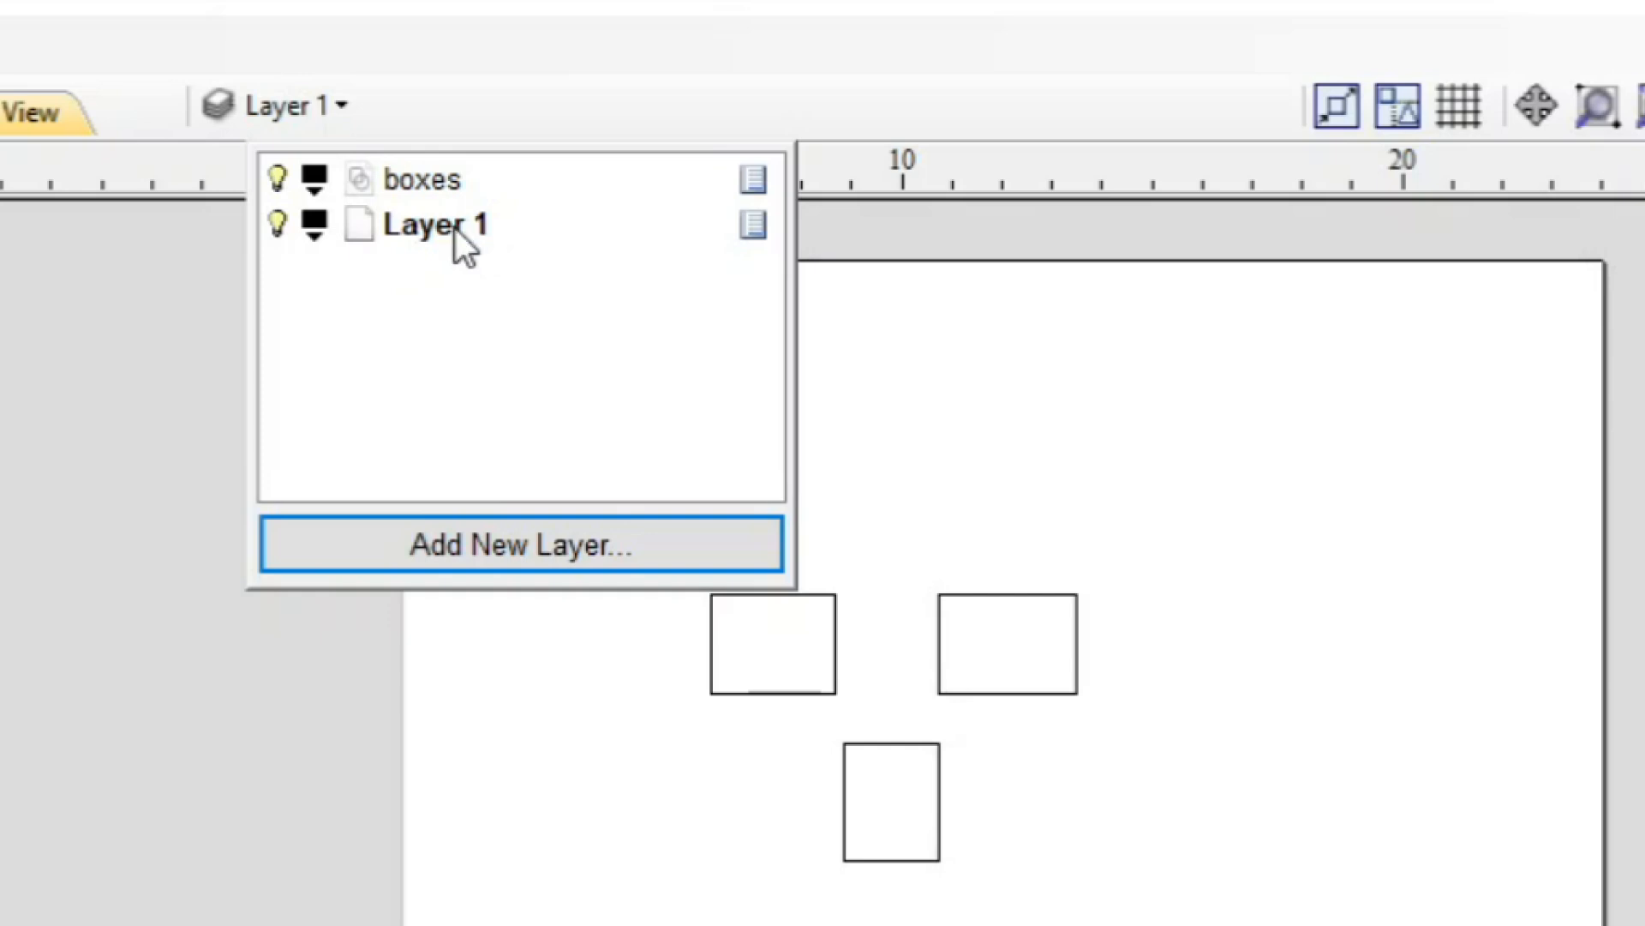
- Make boxes the active layer and hide its vectors
left_click(410, 182)
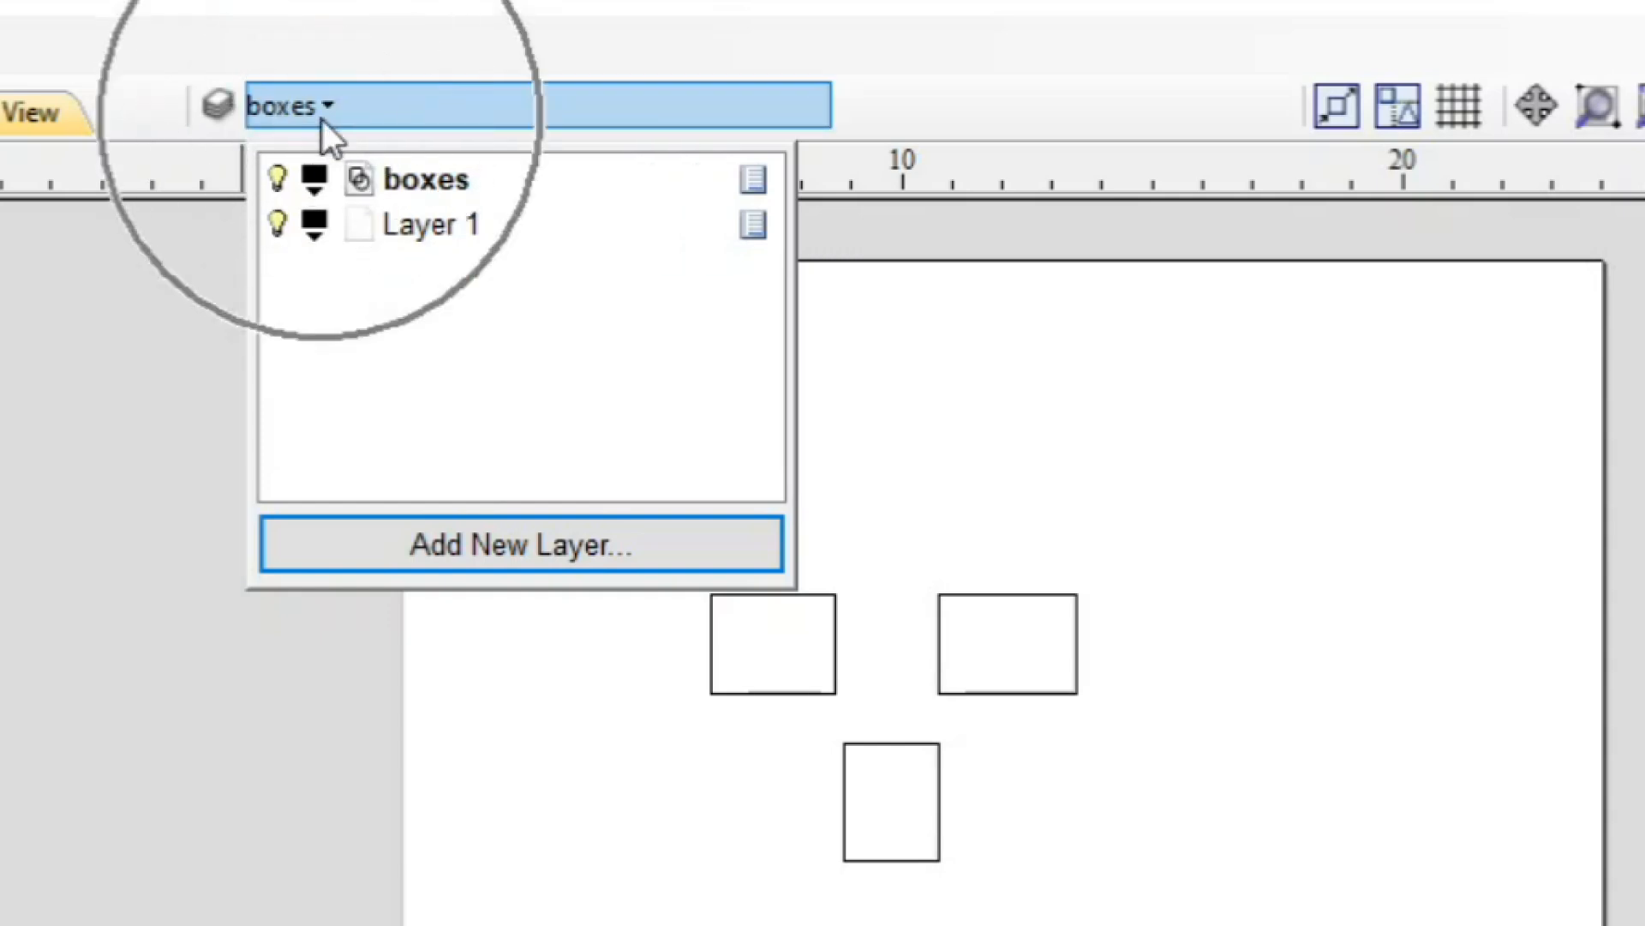
key("ctrl")
key("ctrl")
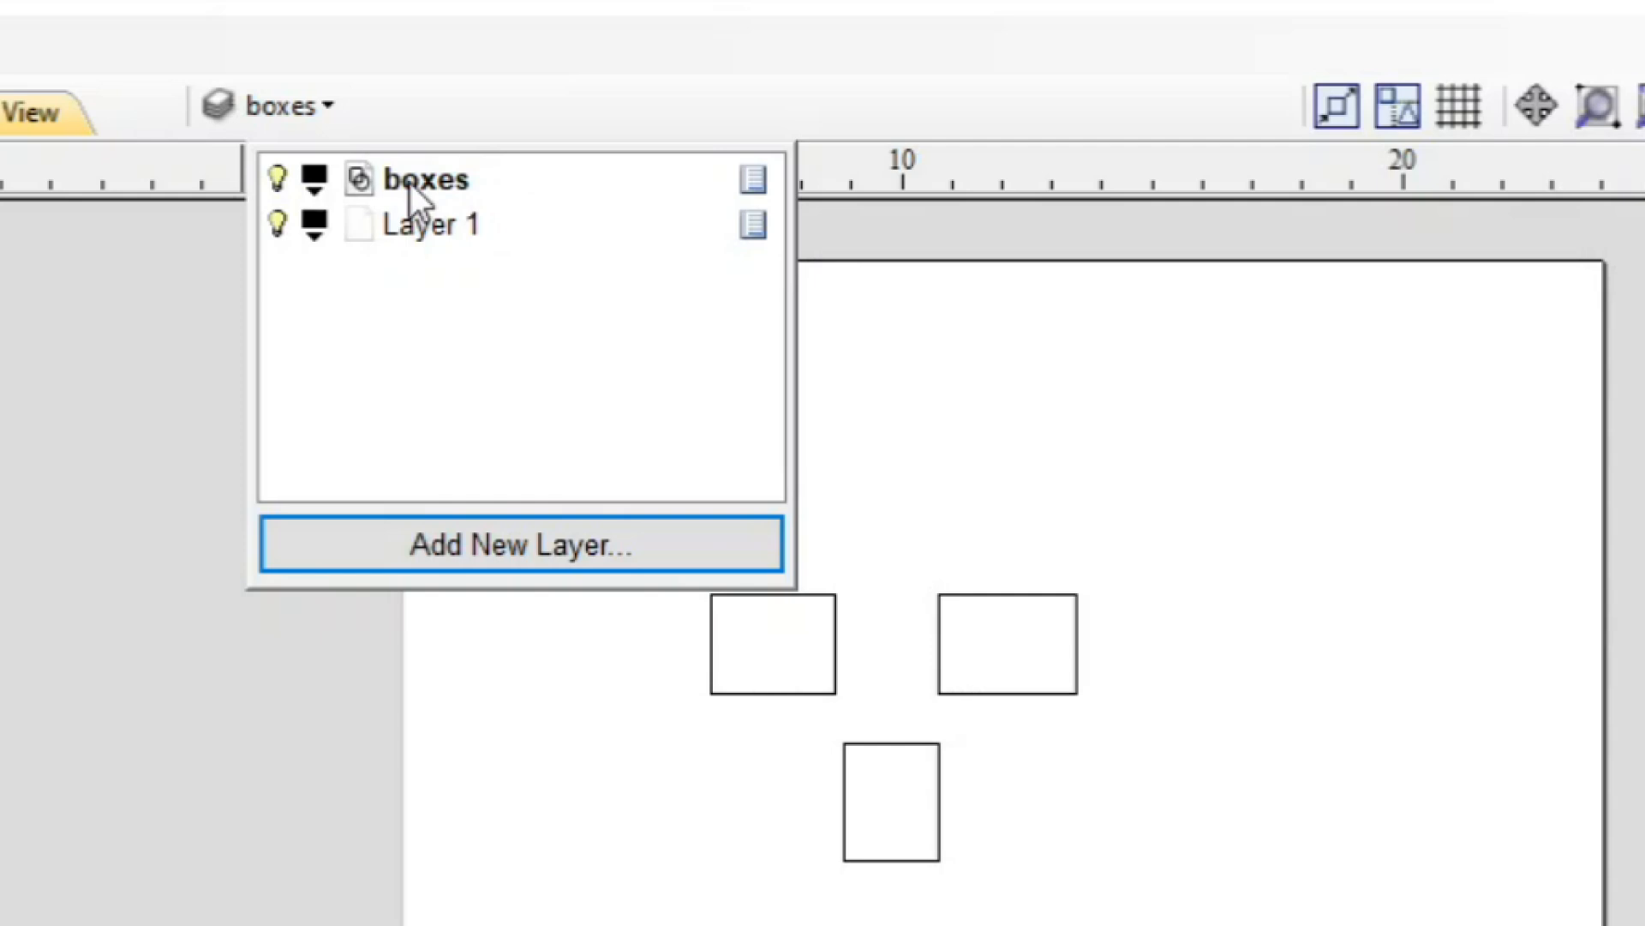
left_click(277, 178)
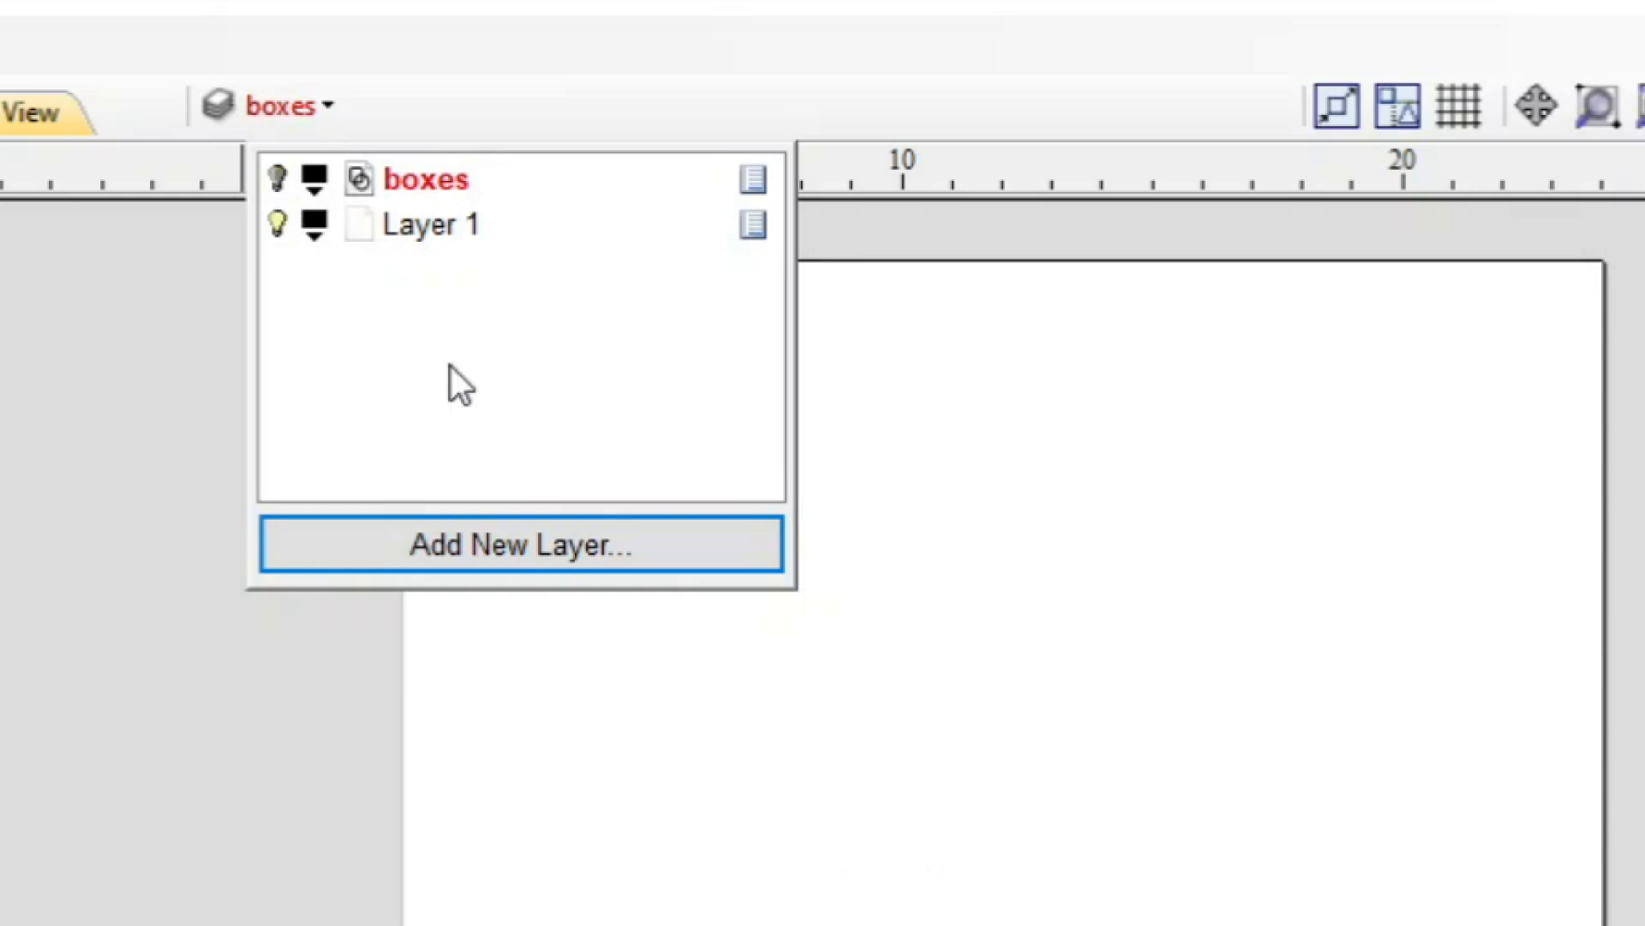
key("ctrl")
key("ctrl")
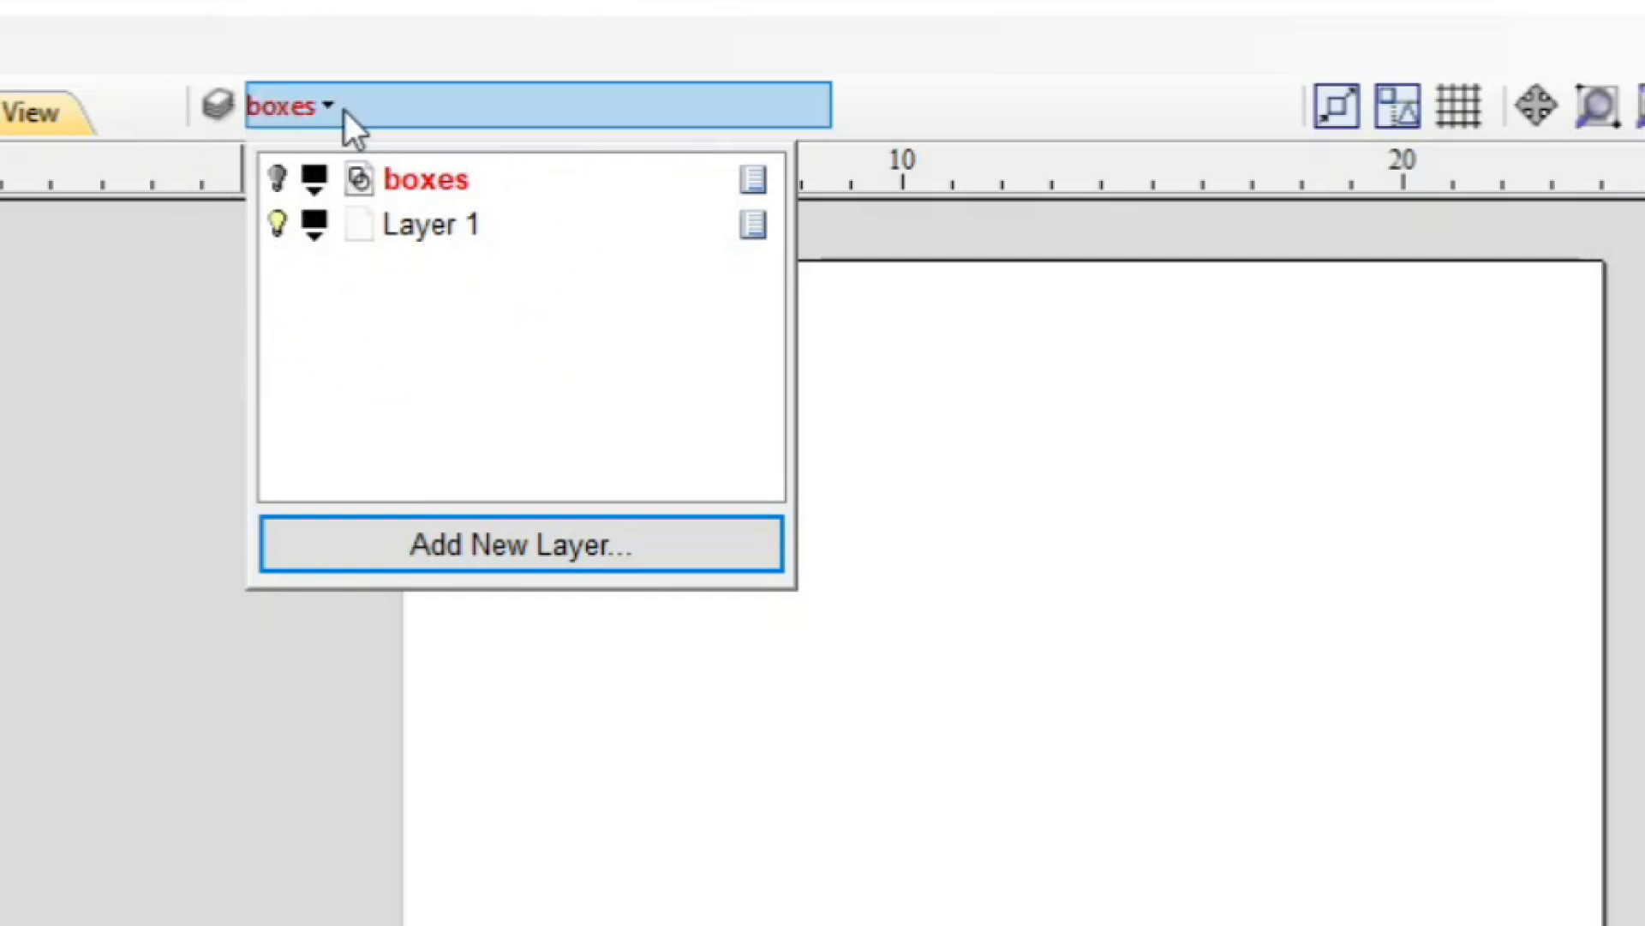
key("ctrl")
key("ctrl")
key("ctrl")
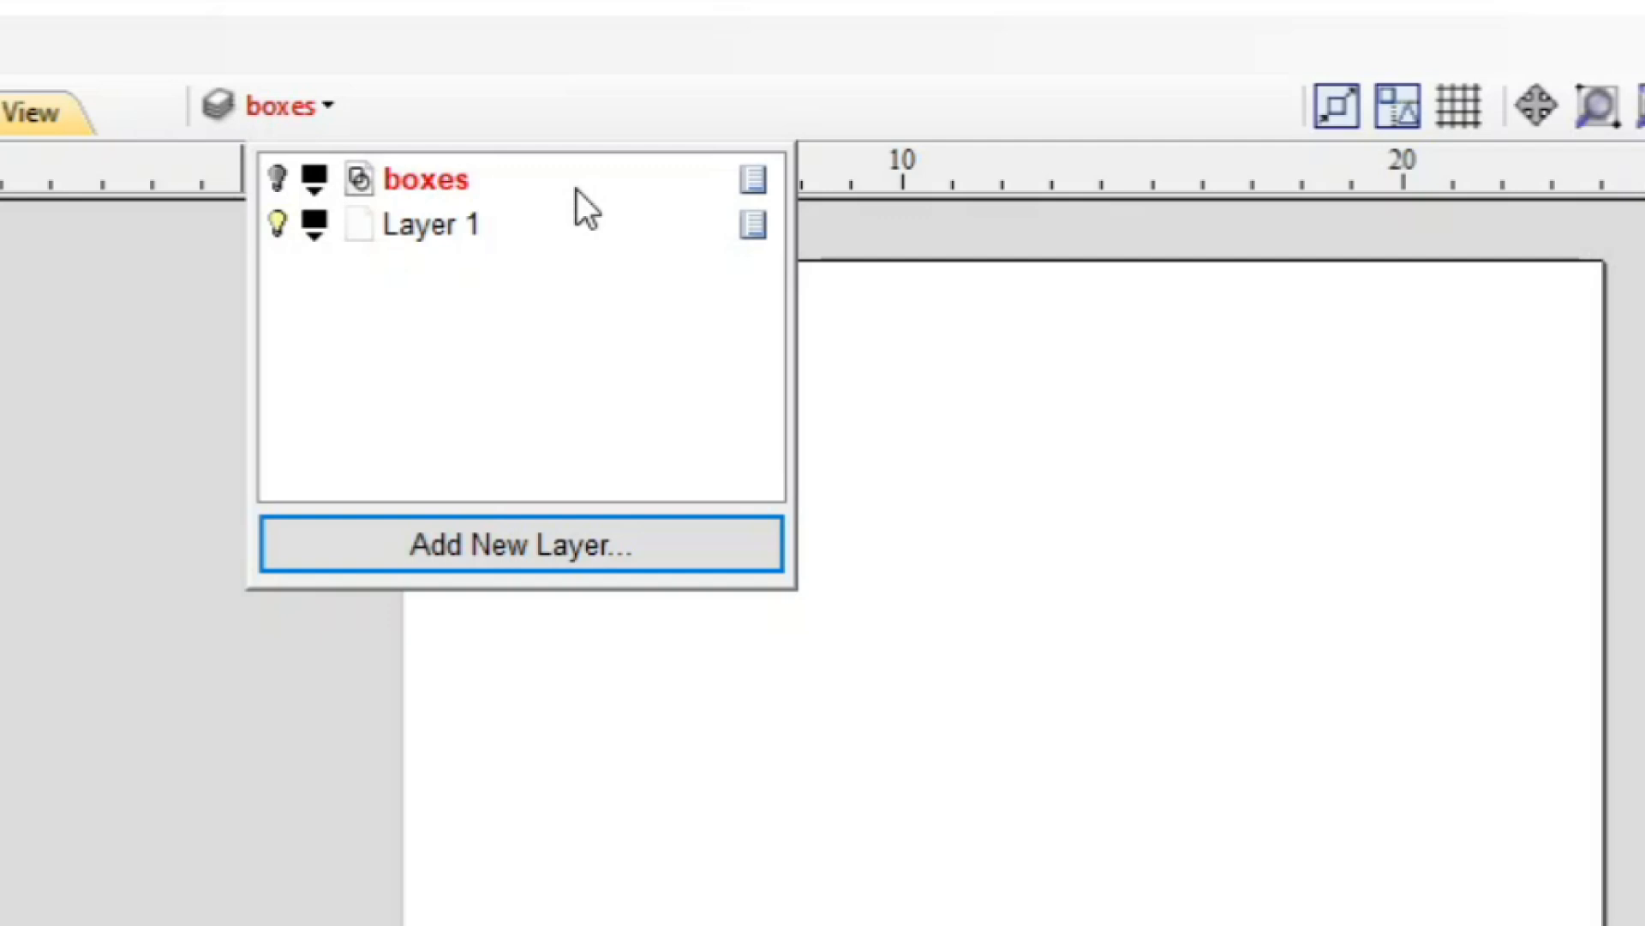
- Draw a rectangle about 4.08 by 1.94 inches on the hidden boxes layer, in the upper middle of the sheet
left_click(1052, 450)
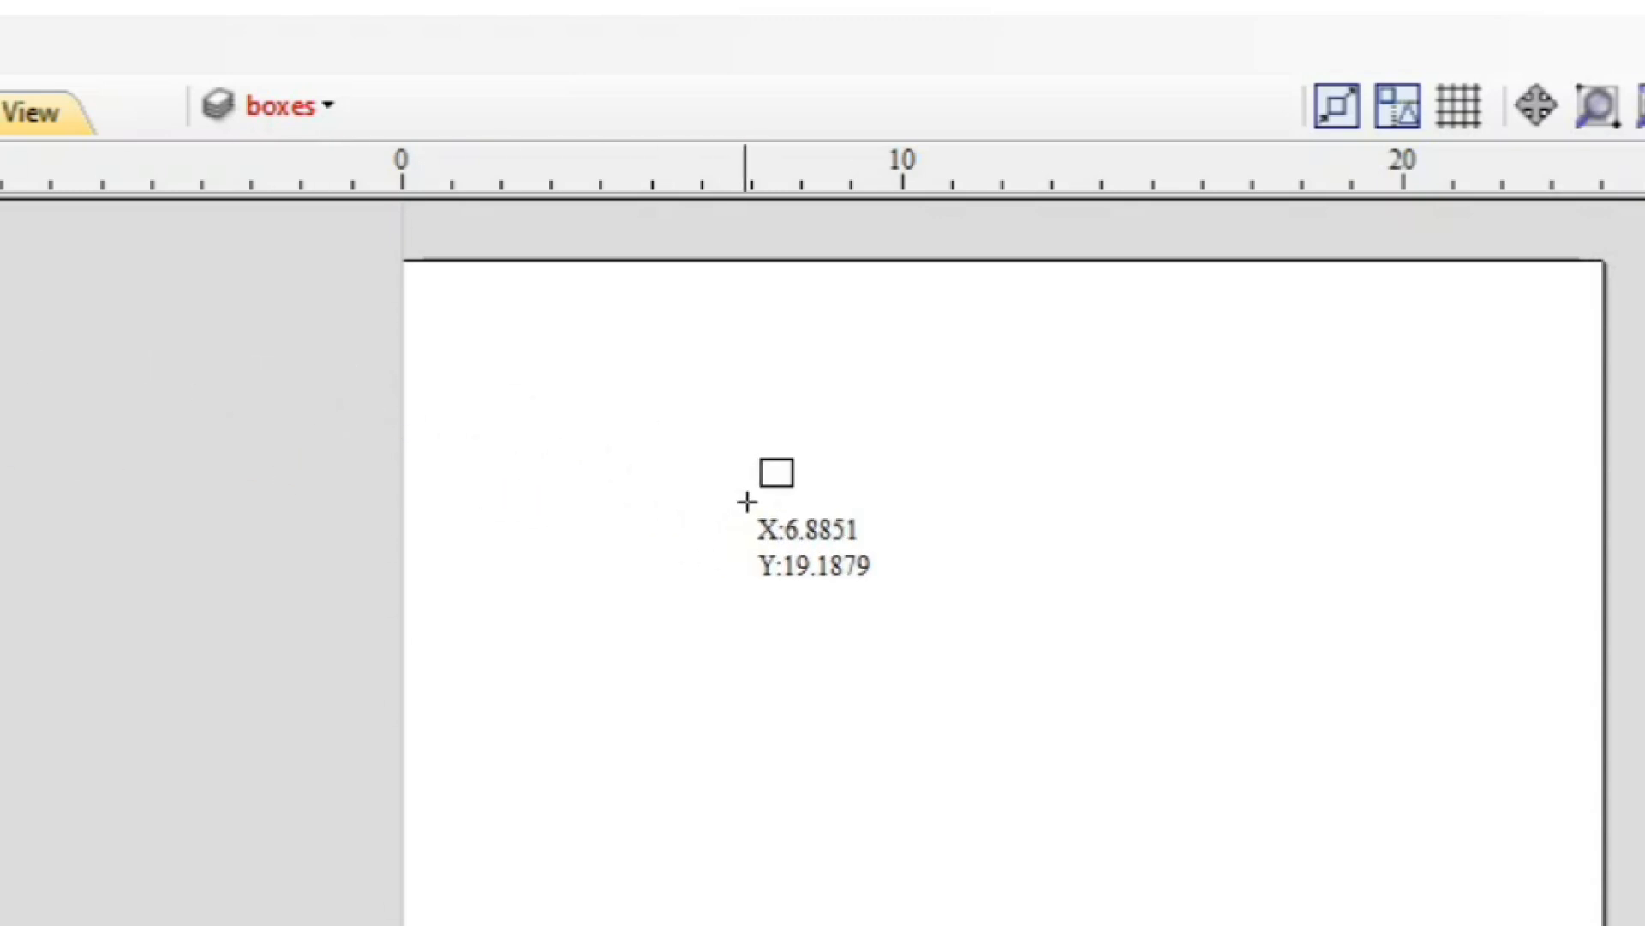
left_click_drag(800, 517, 1011, 616)
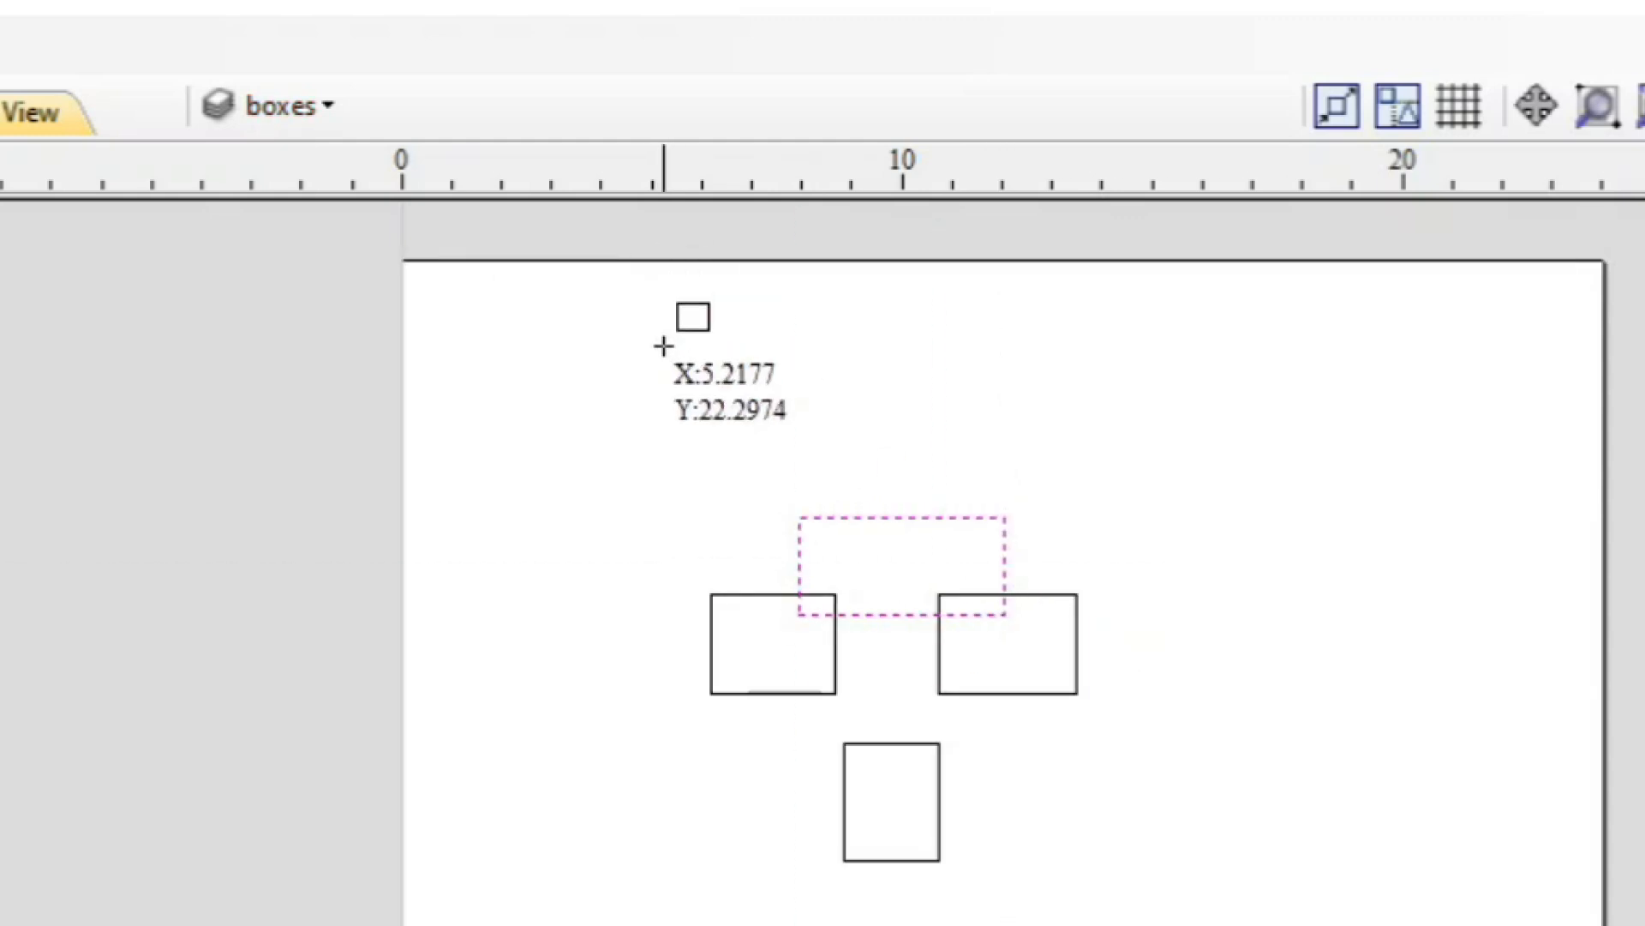
left_click(829, 629)
scroll(856, 613, "up", 1, "ctrl")
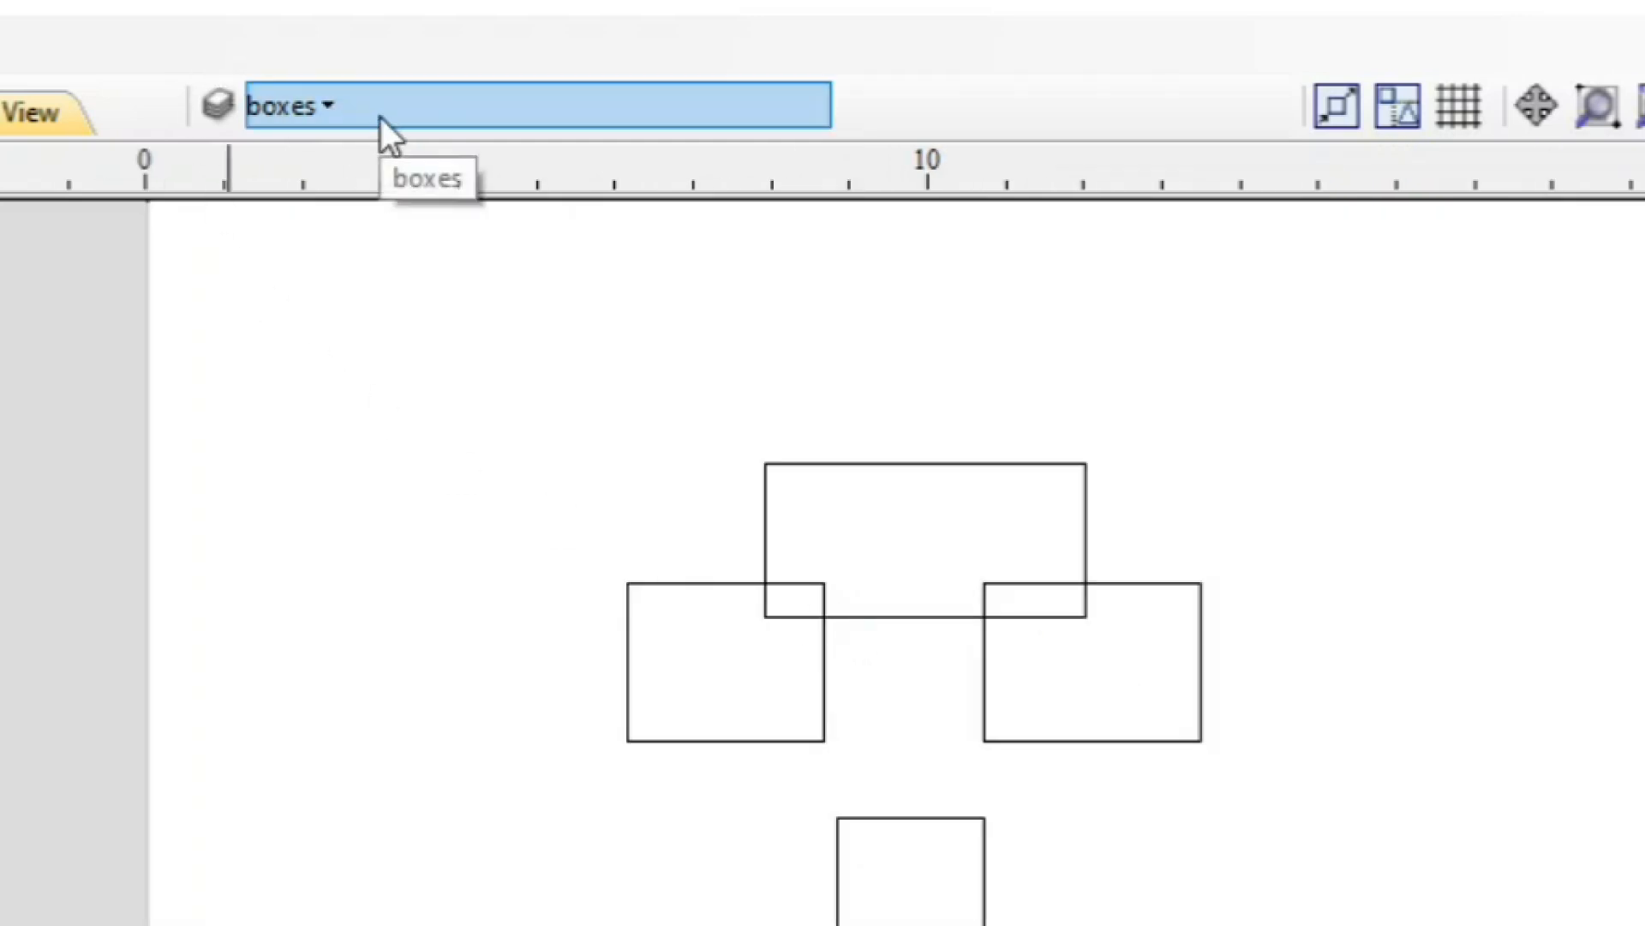
- Hide the boxes layer and show it again, closing the layer list
left_click(338, 122)
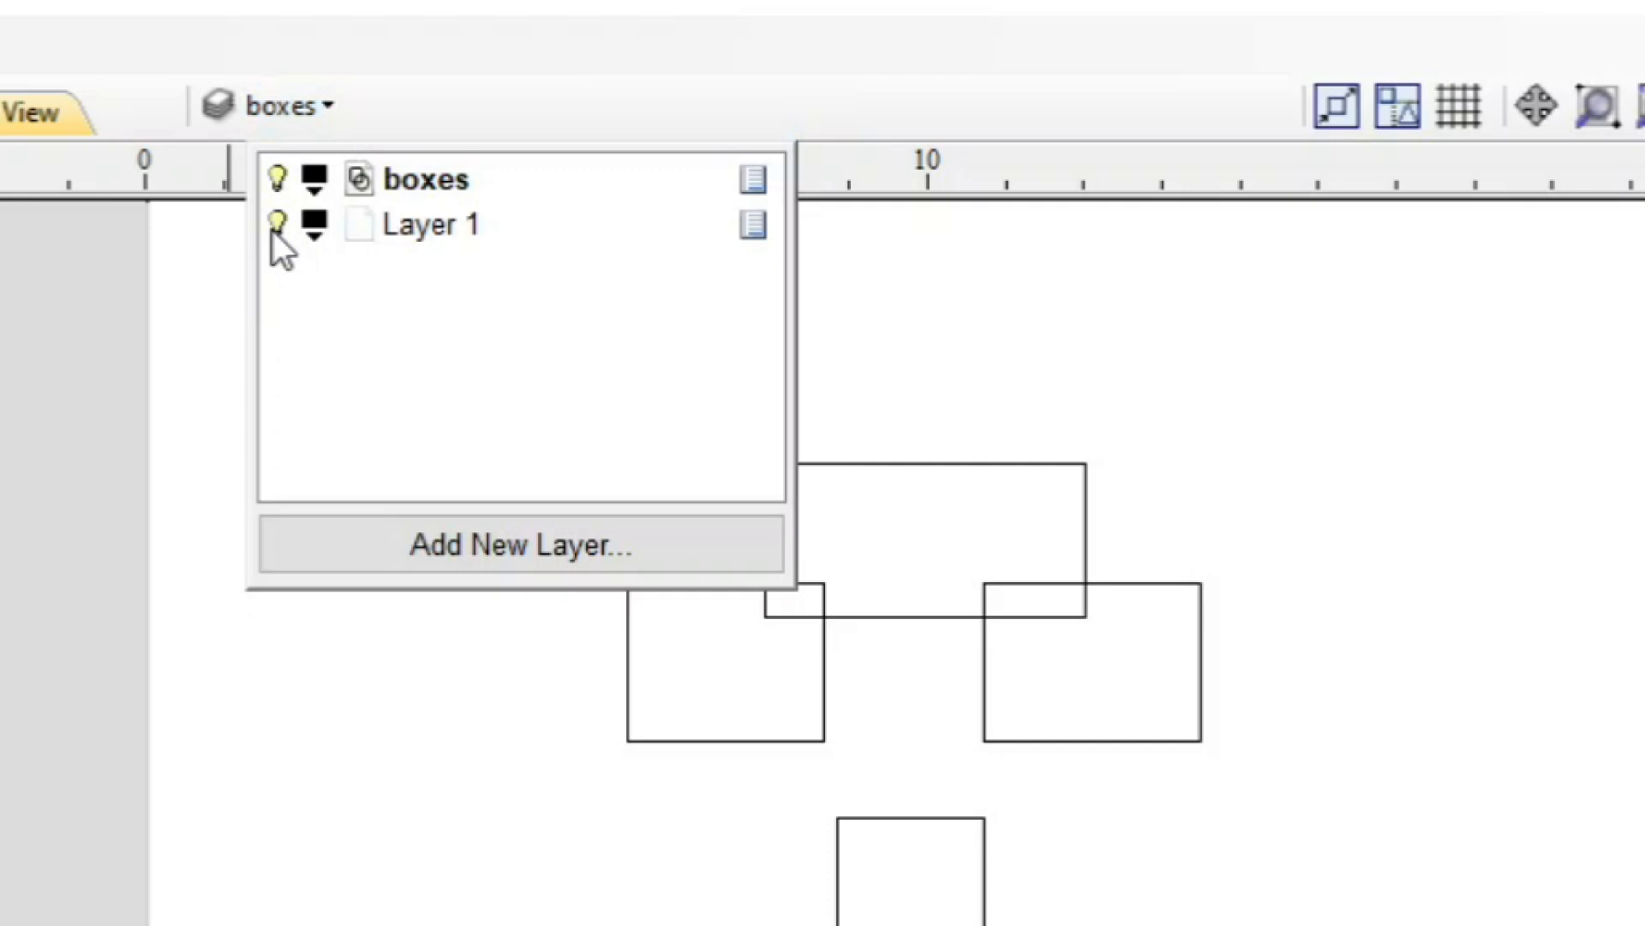
left_click(277, 177)
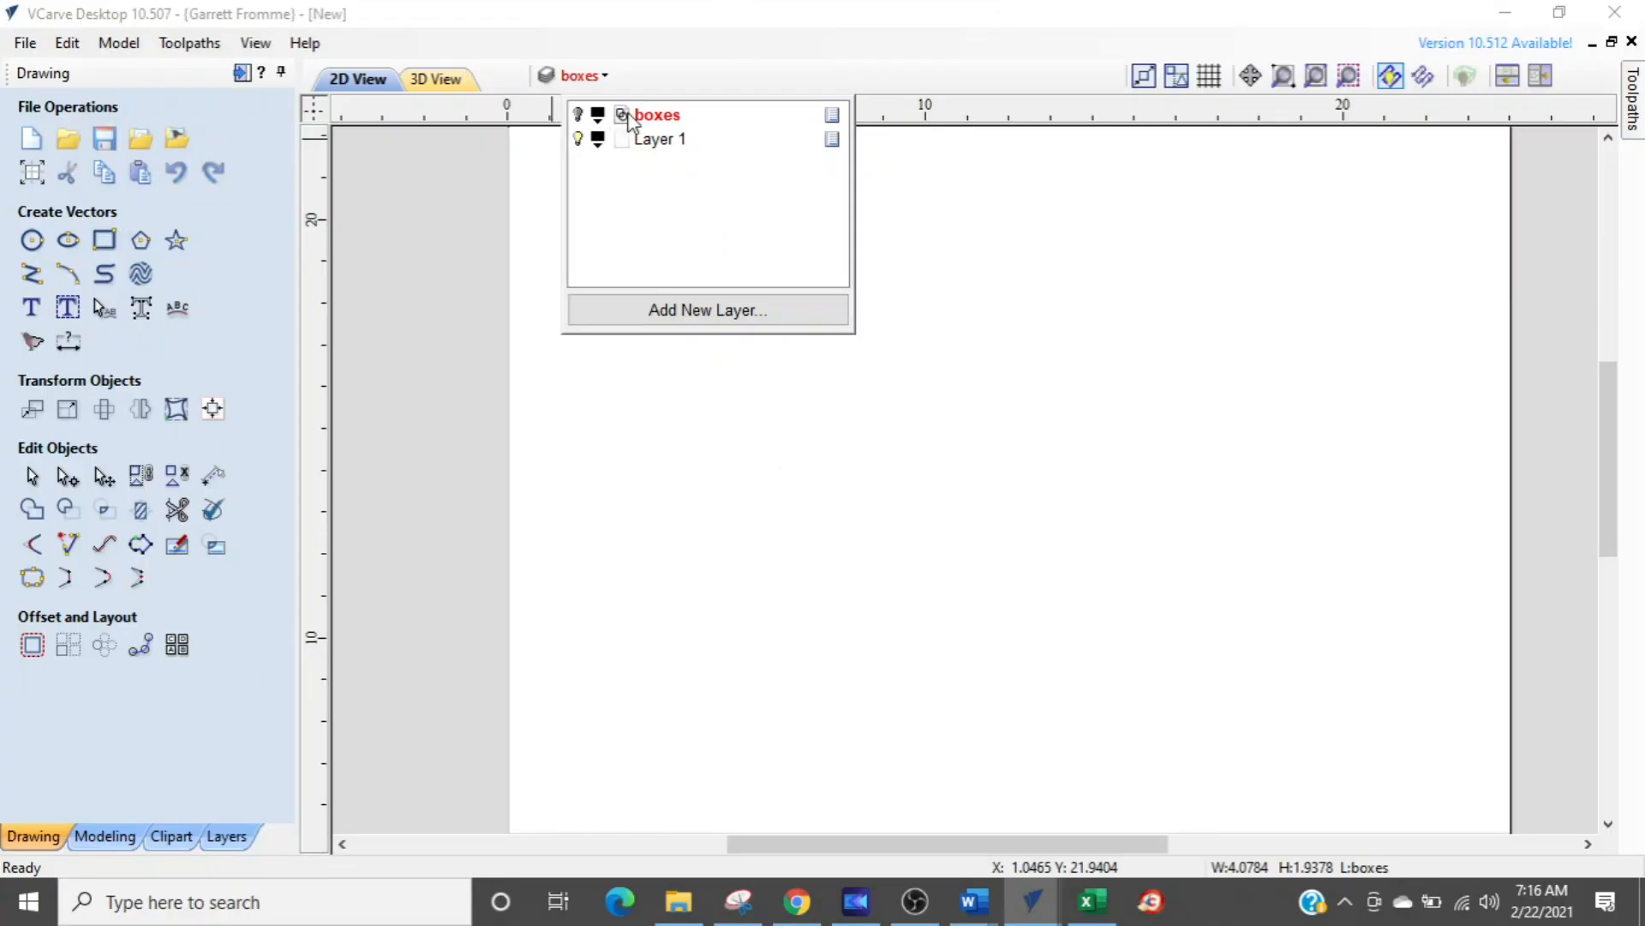
left_click(577, 115)
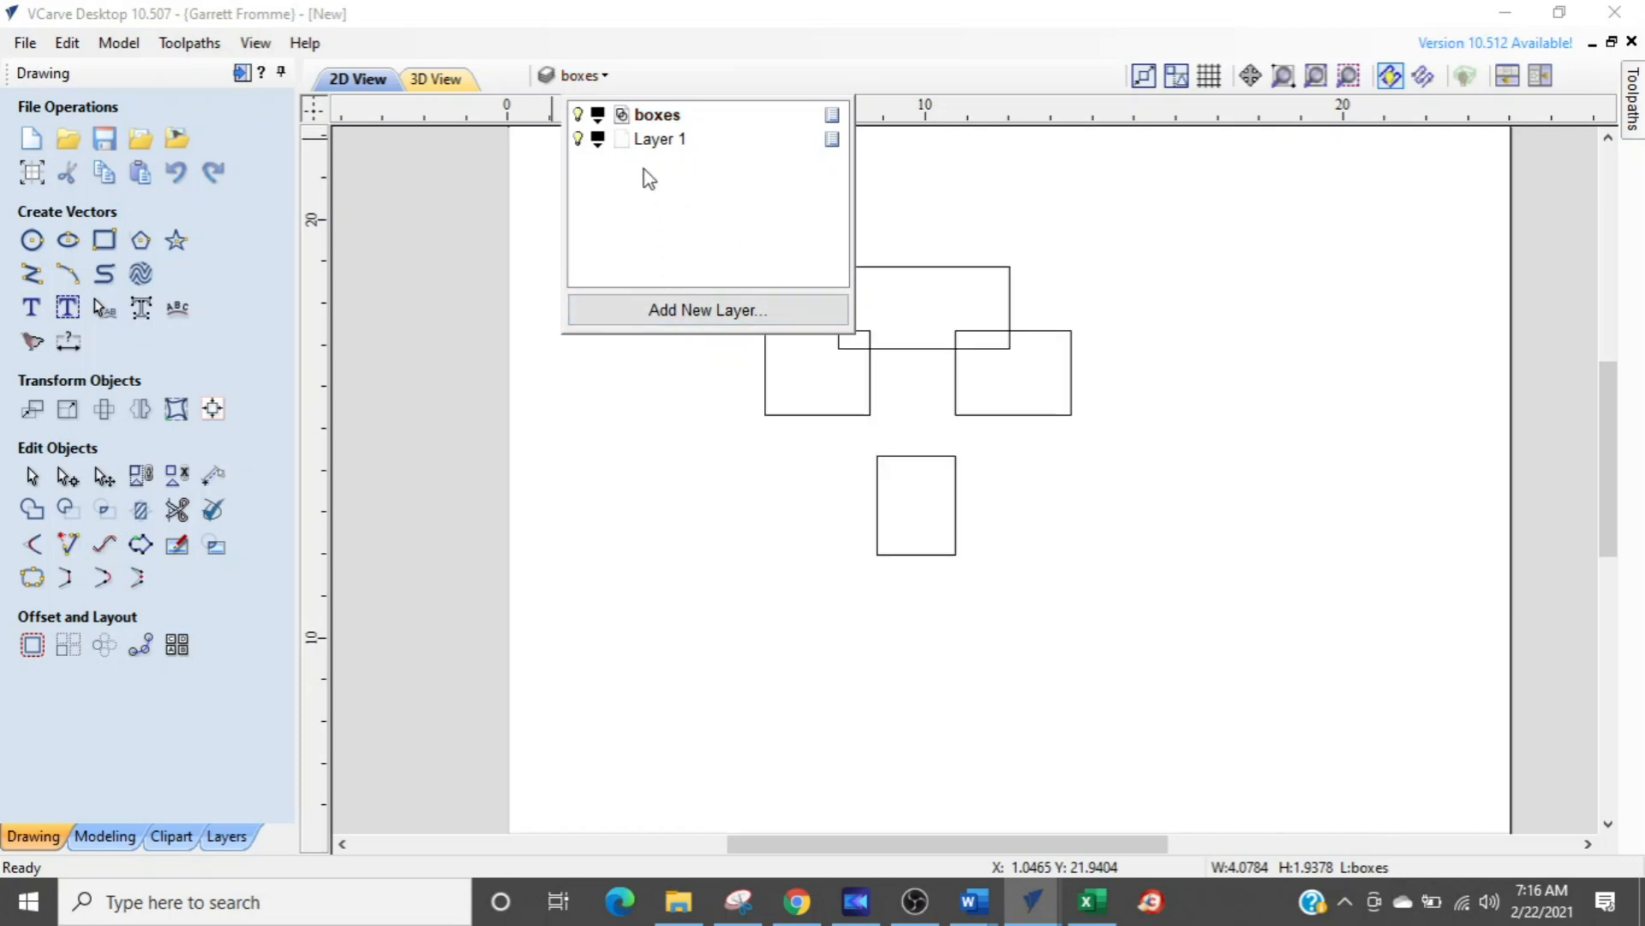
left_click(1004, 241)
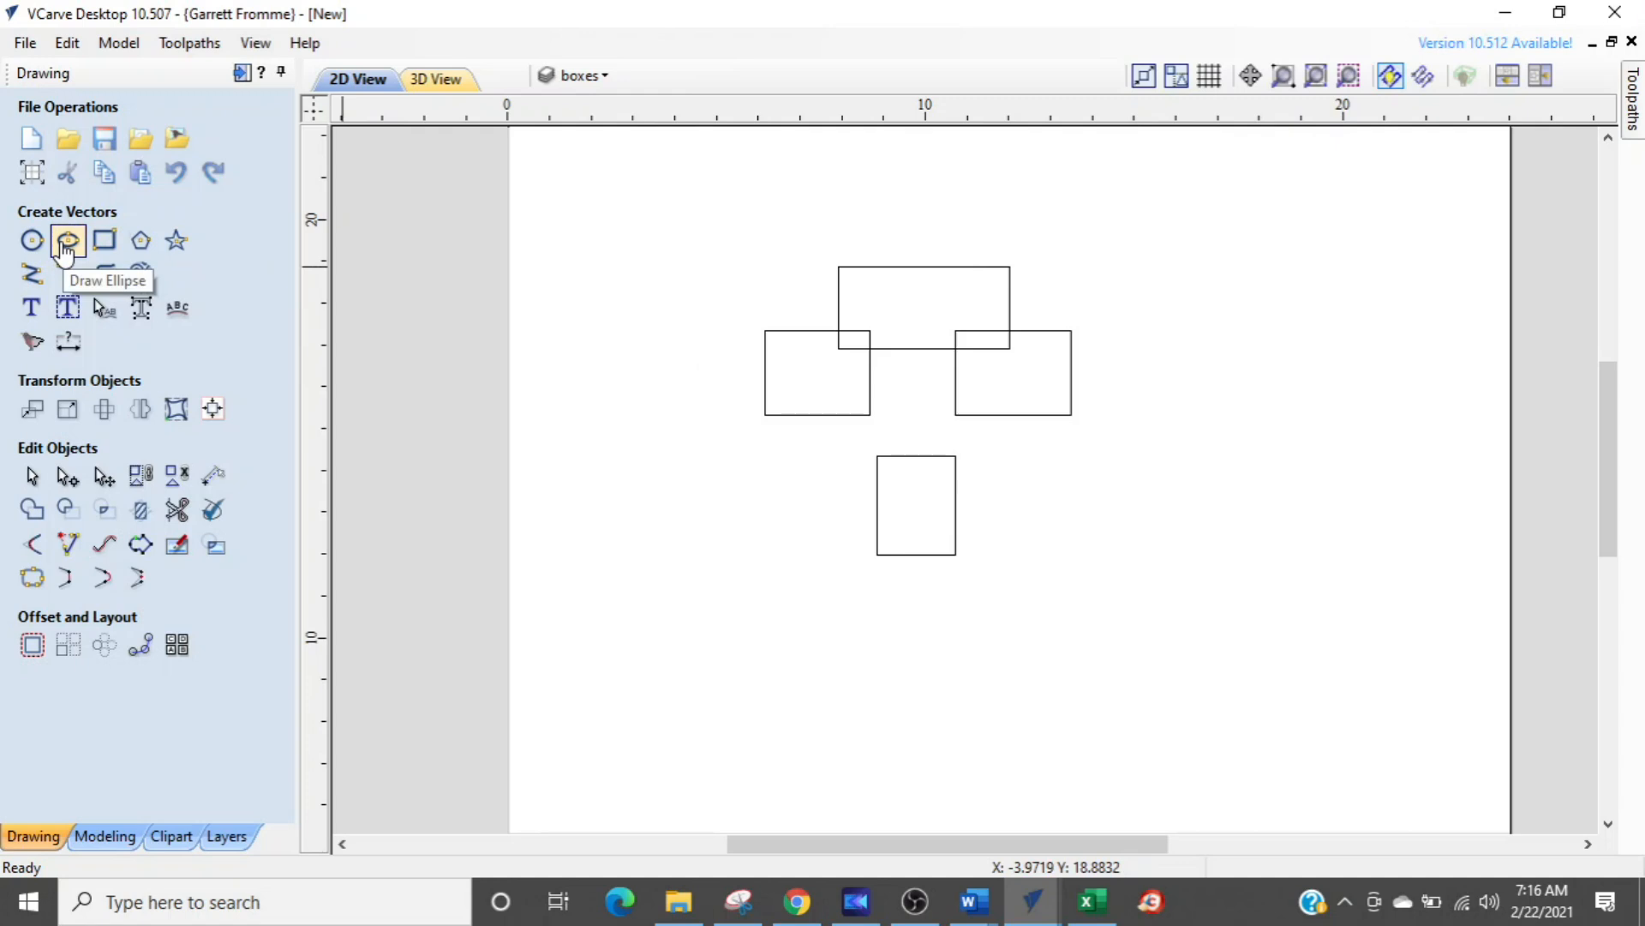
left_click(66, 243)
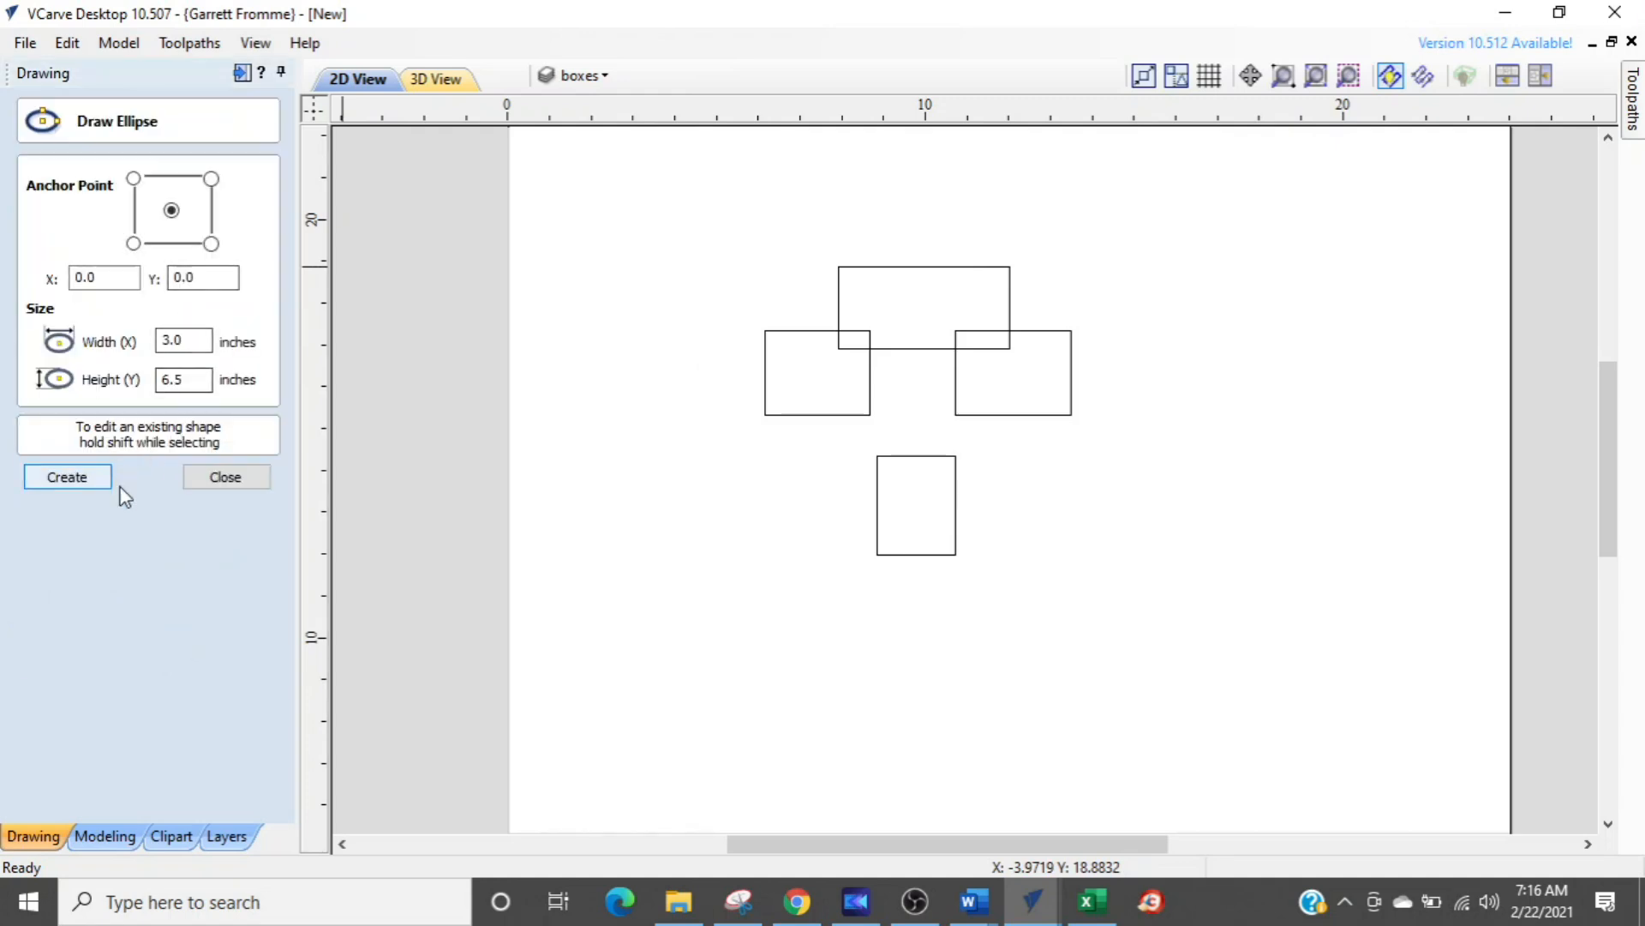
left_click(214, 480)
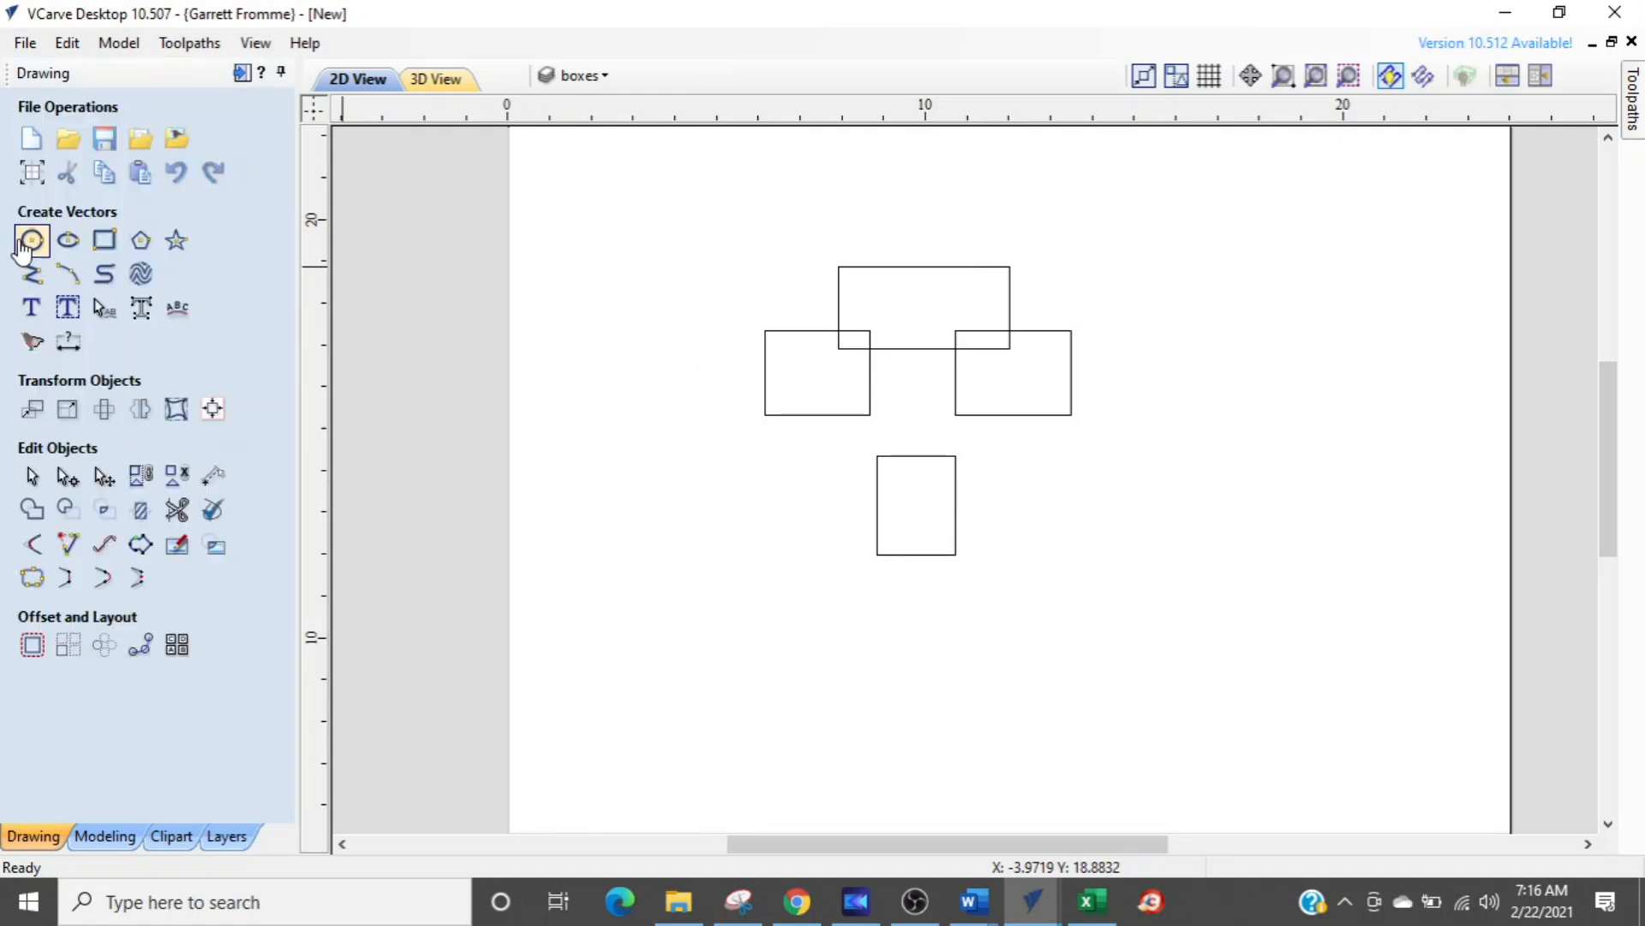
- Draw four overlapping circles around the rectangles on the boxes layer, making the lowest one about 3.5 inches in diameter
left_click(32, 240)
mouse_move(917, 372)
left_mouse_down()
mouse_move(871, 408)
mouse_move(924, 375)
left_mouse_up()
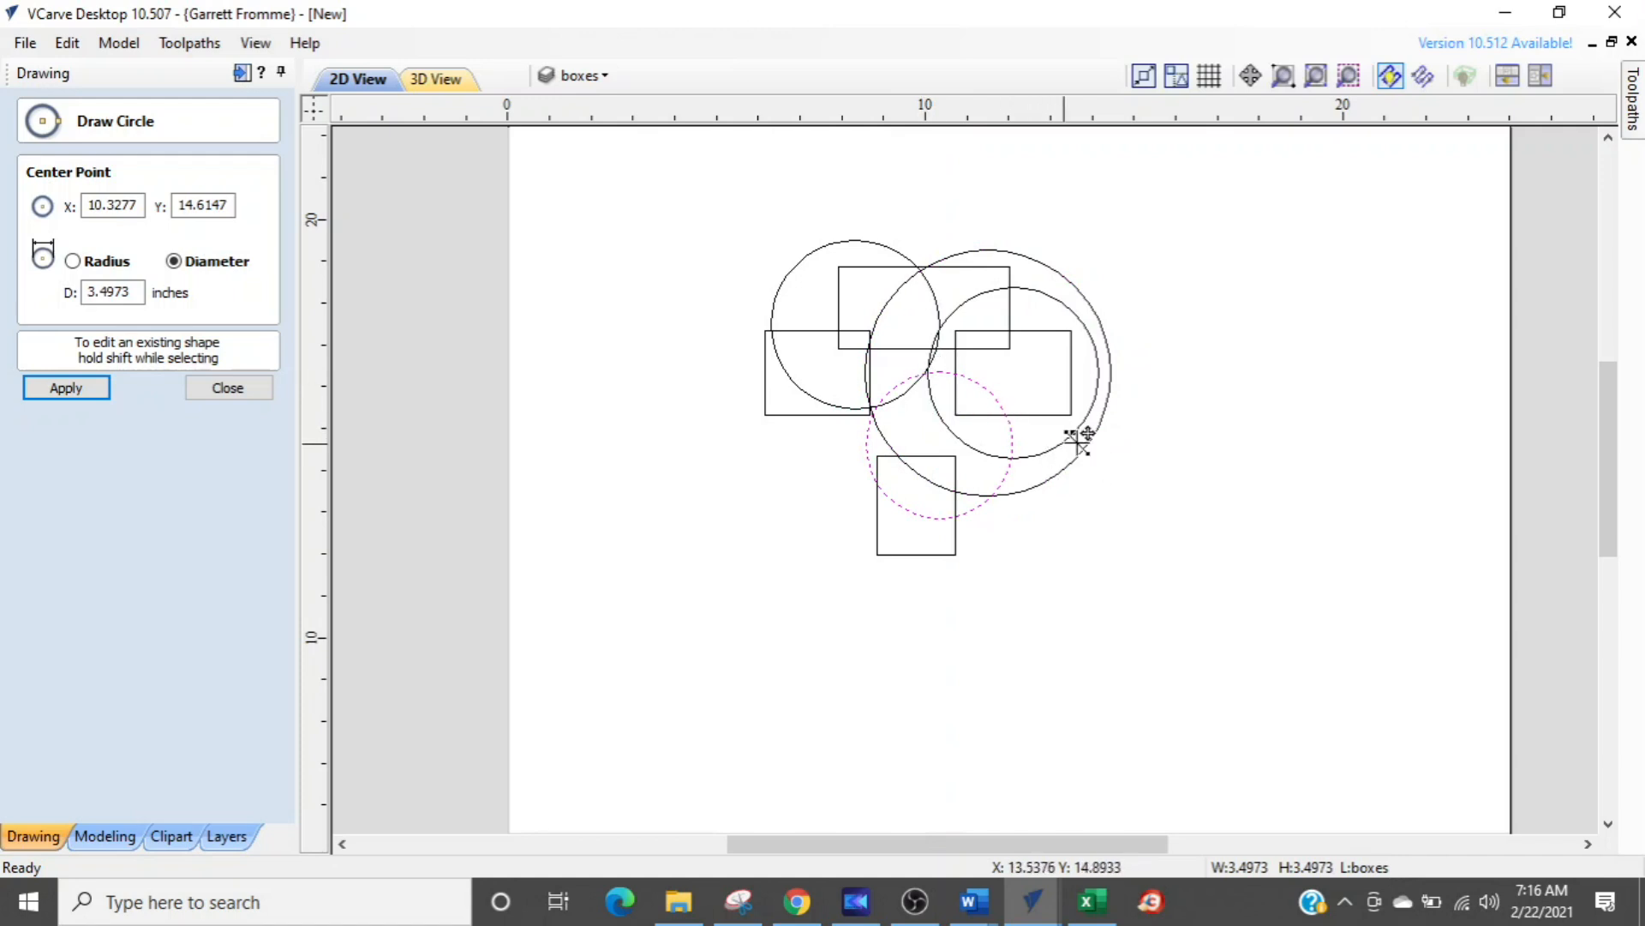
scroll(944, 368, "up", 2)
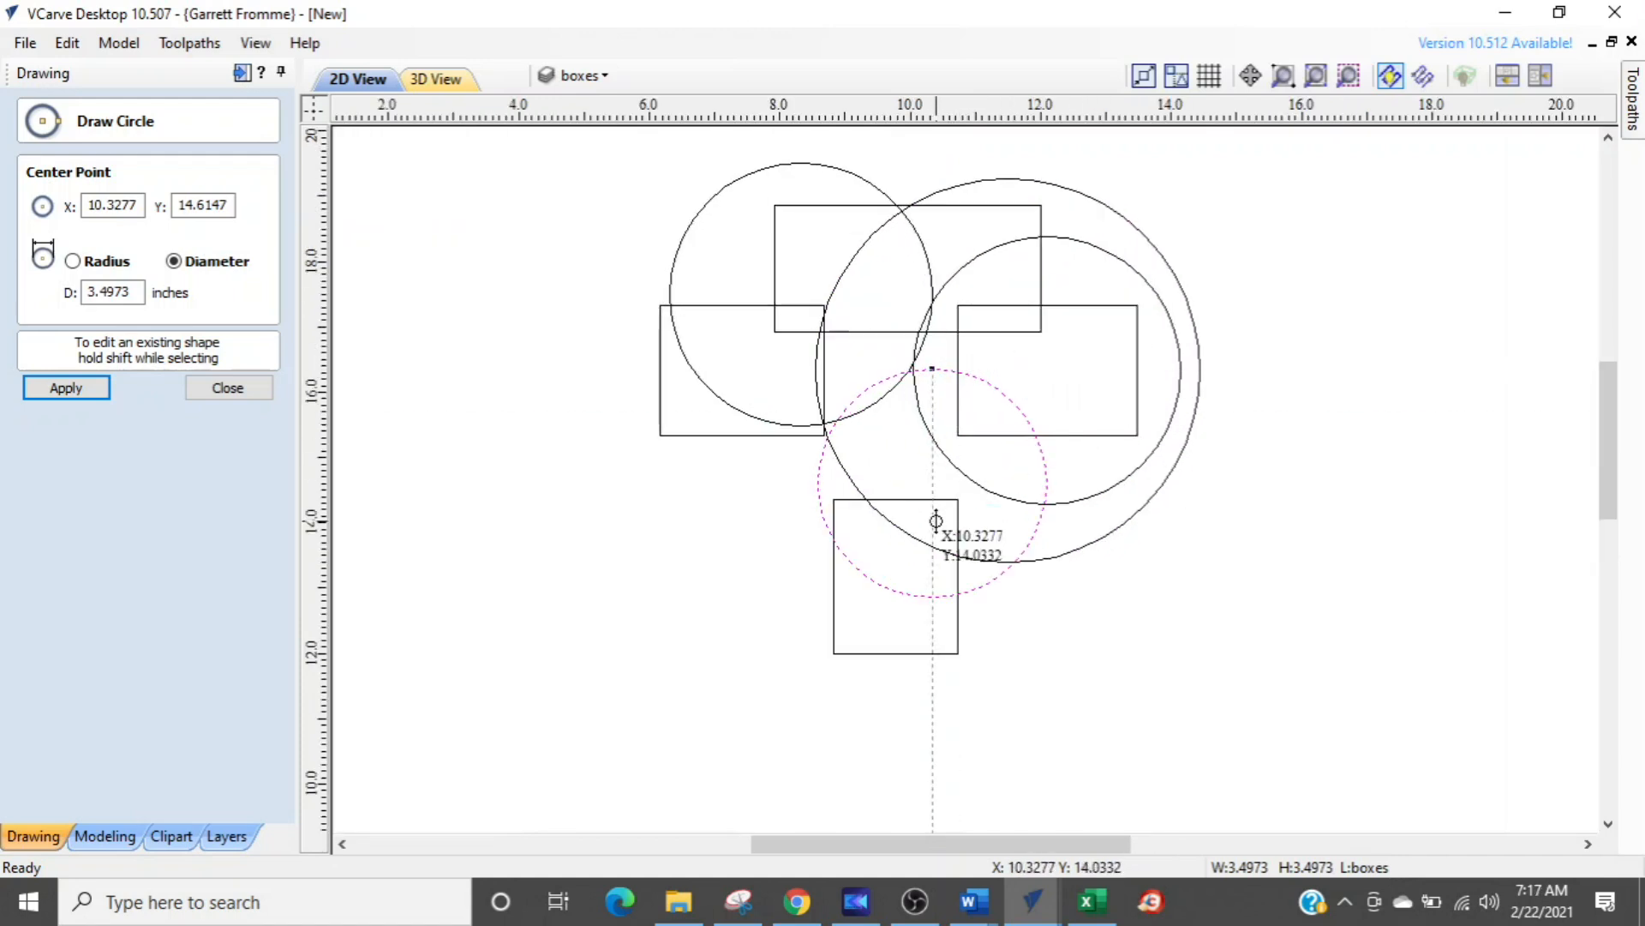
key("Escape")
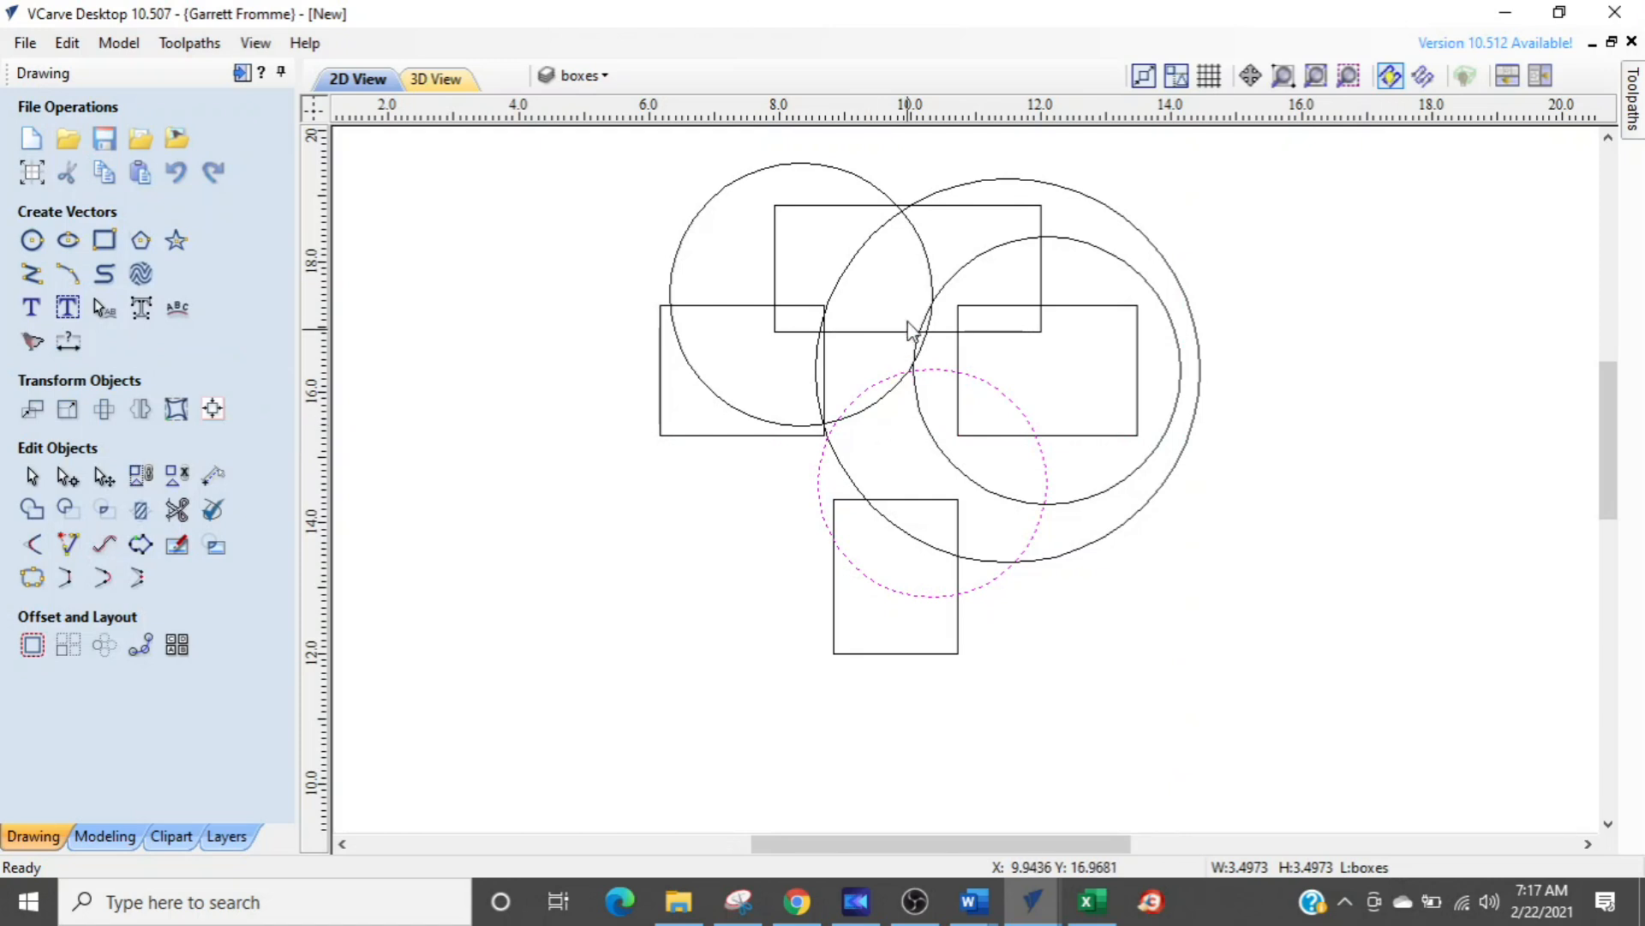
- Make Layer 1 the active layer and rename it circles
left_click(573, 76)
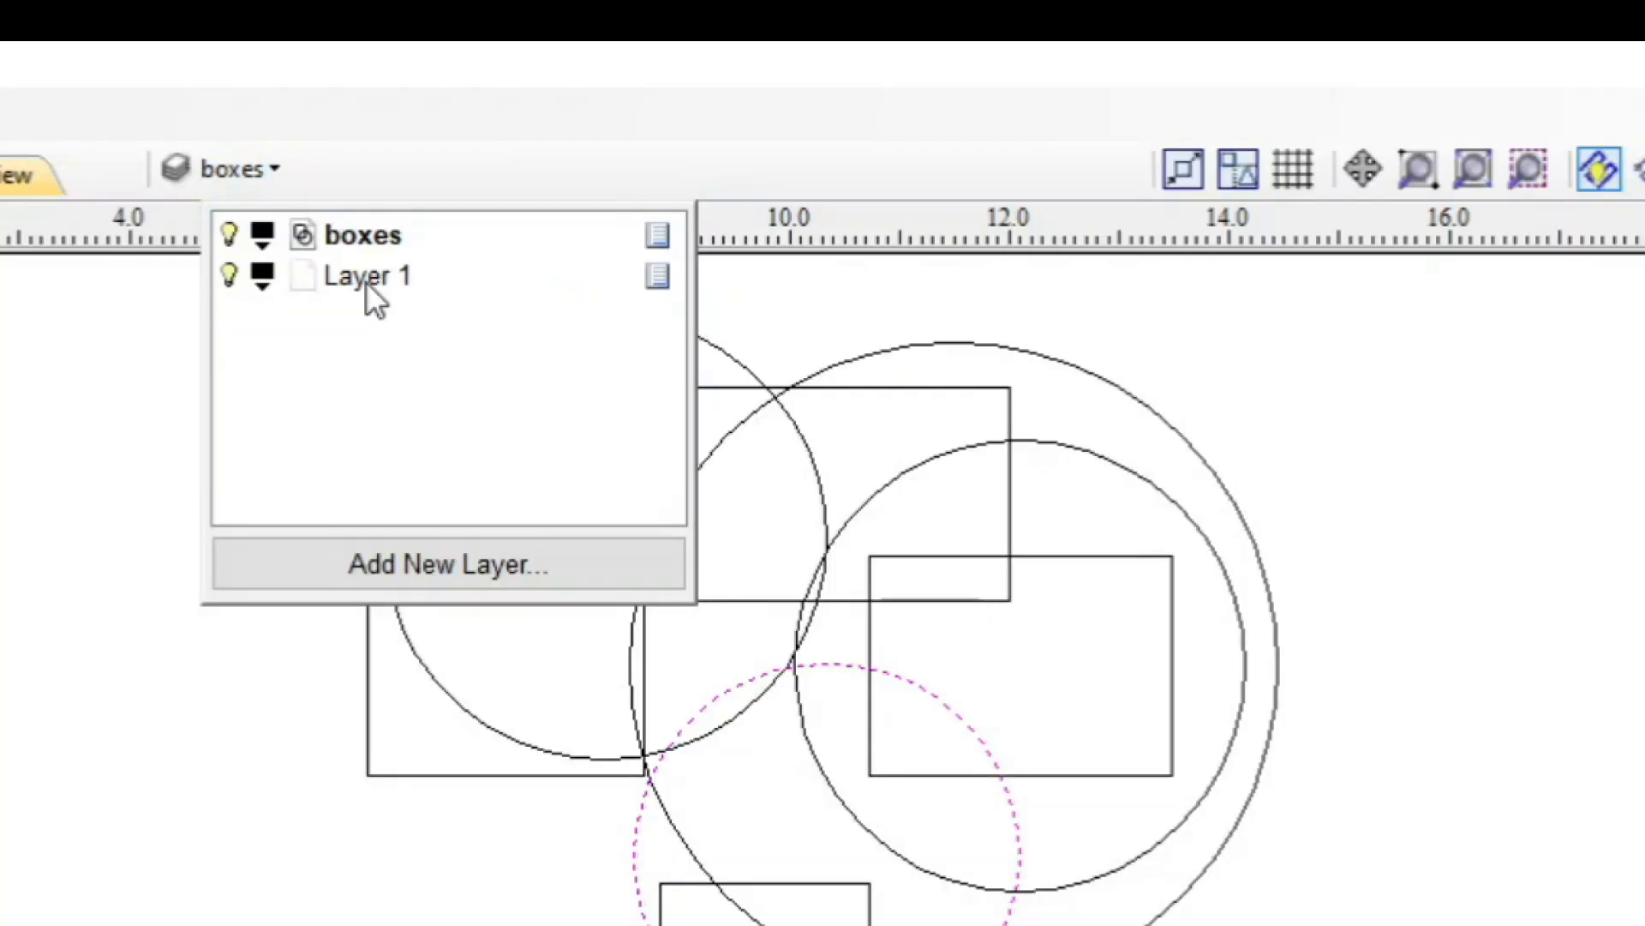
left_click(367, 276)
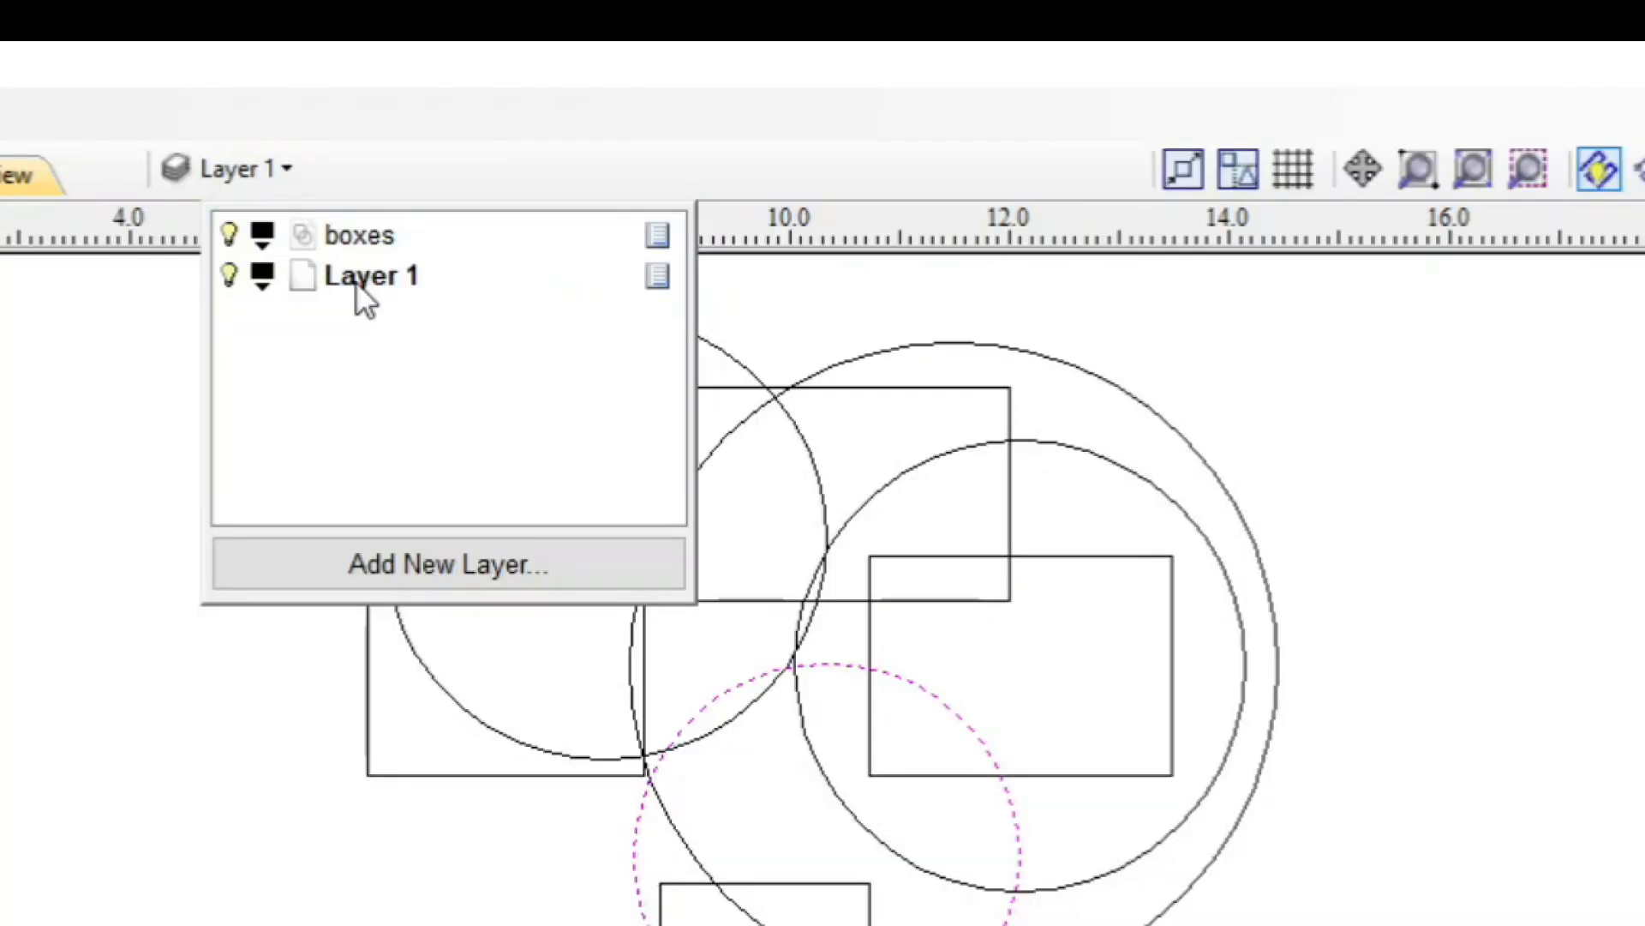
key("ctrl")
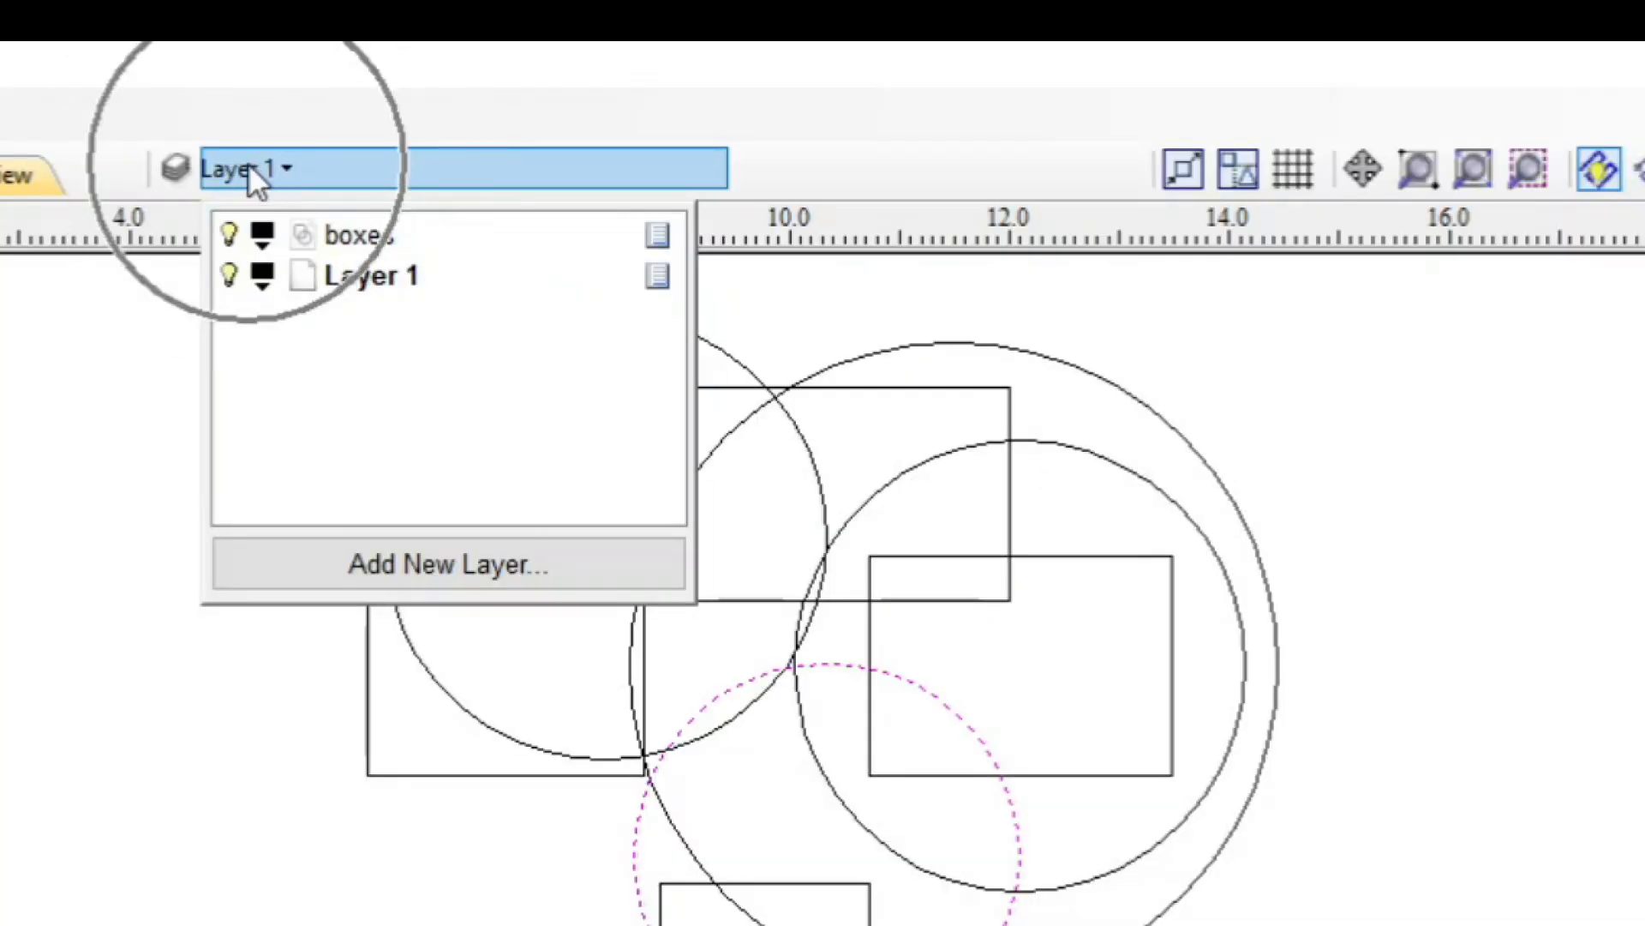
double_click(368, 276)
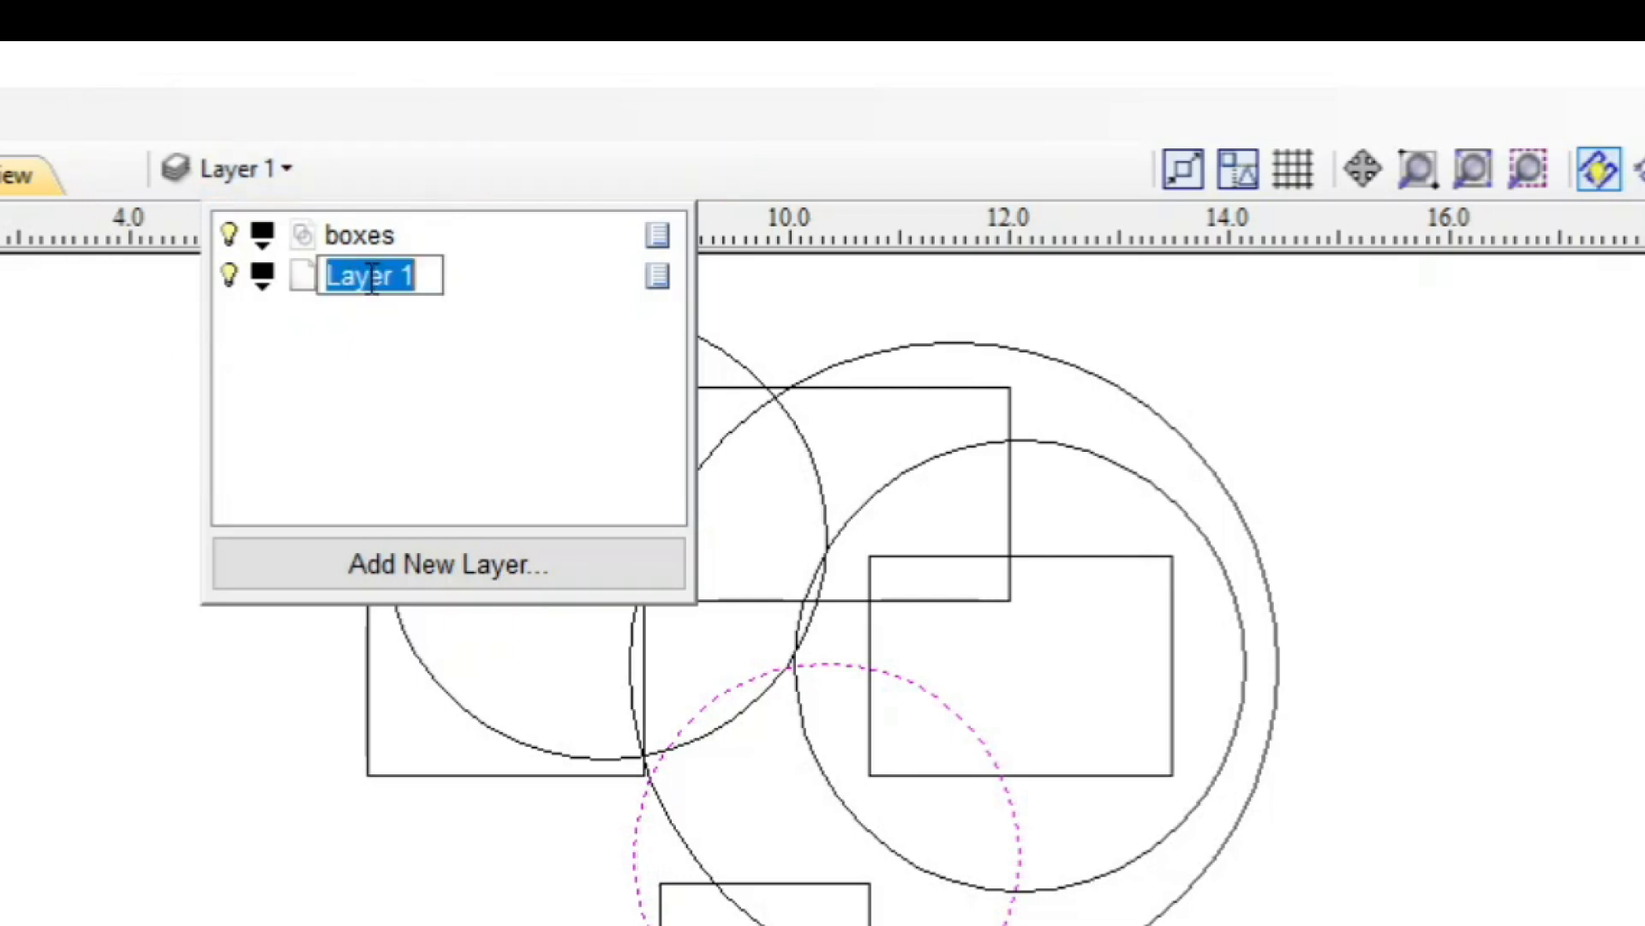
type("circles")
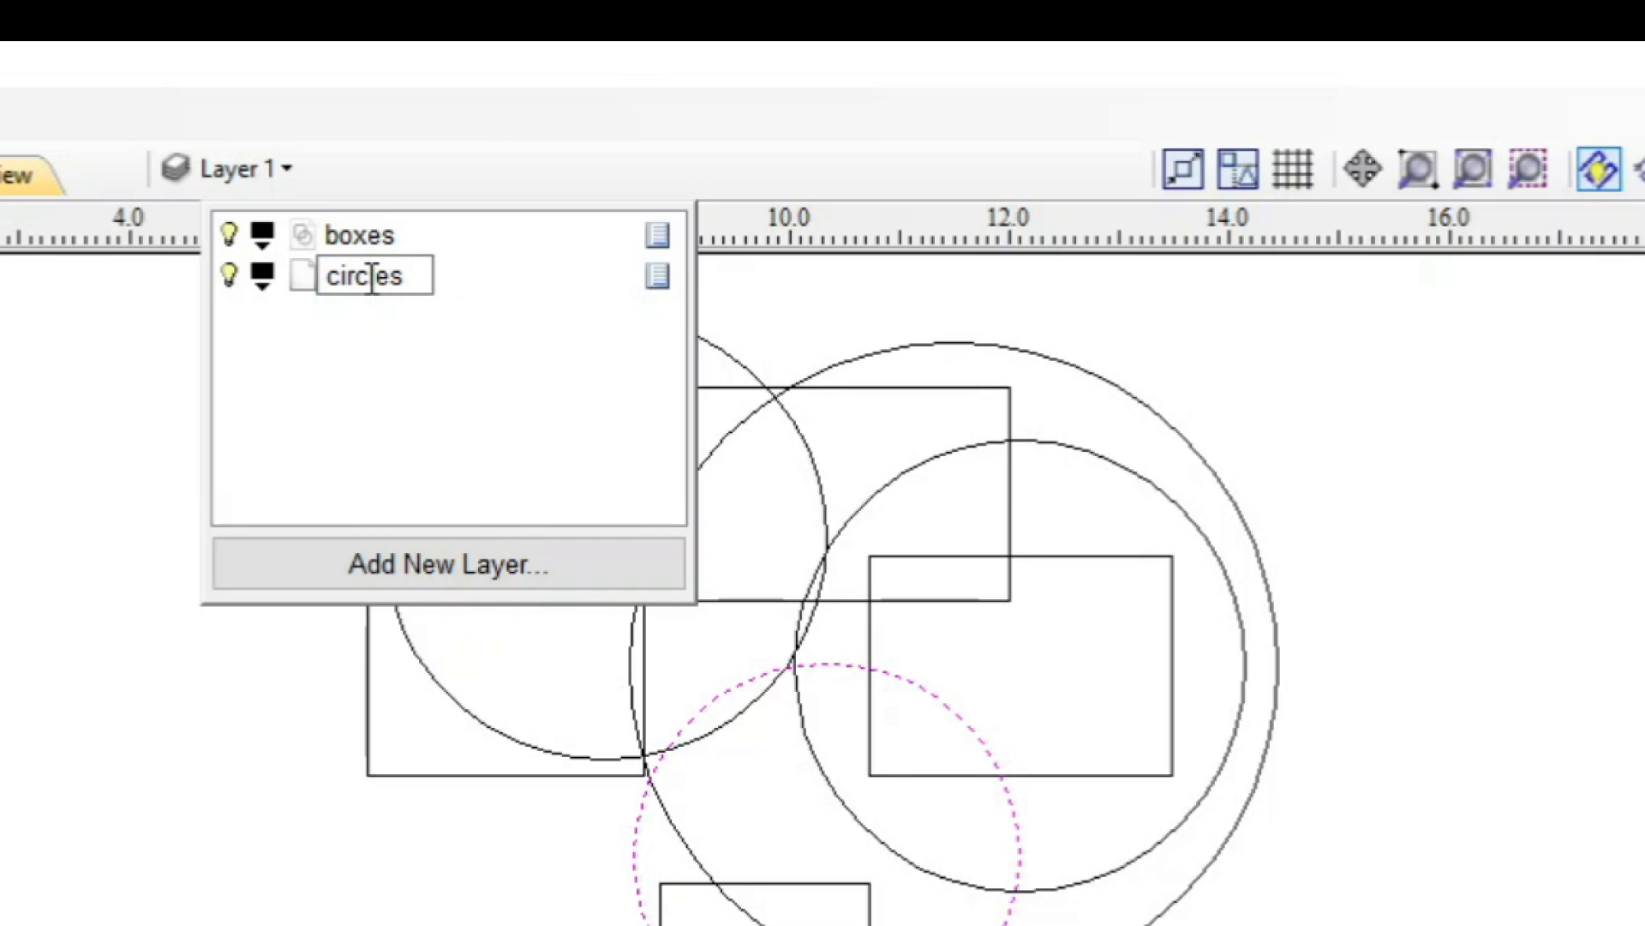
key("Return")
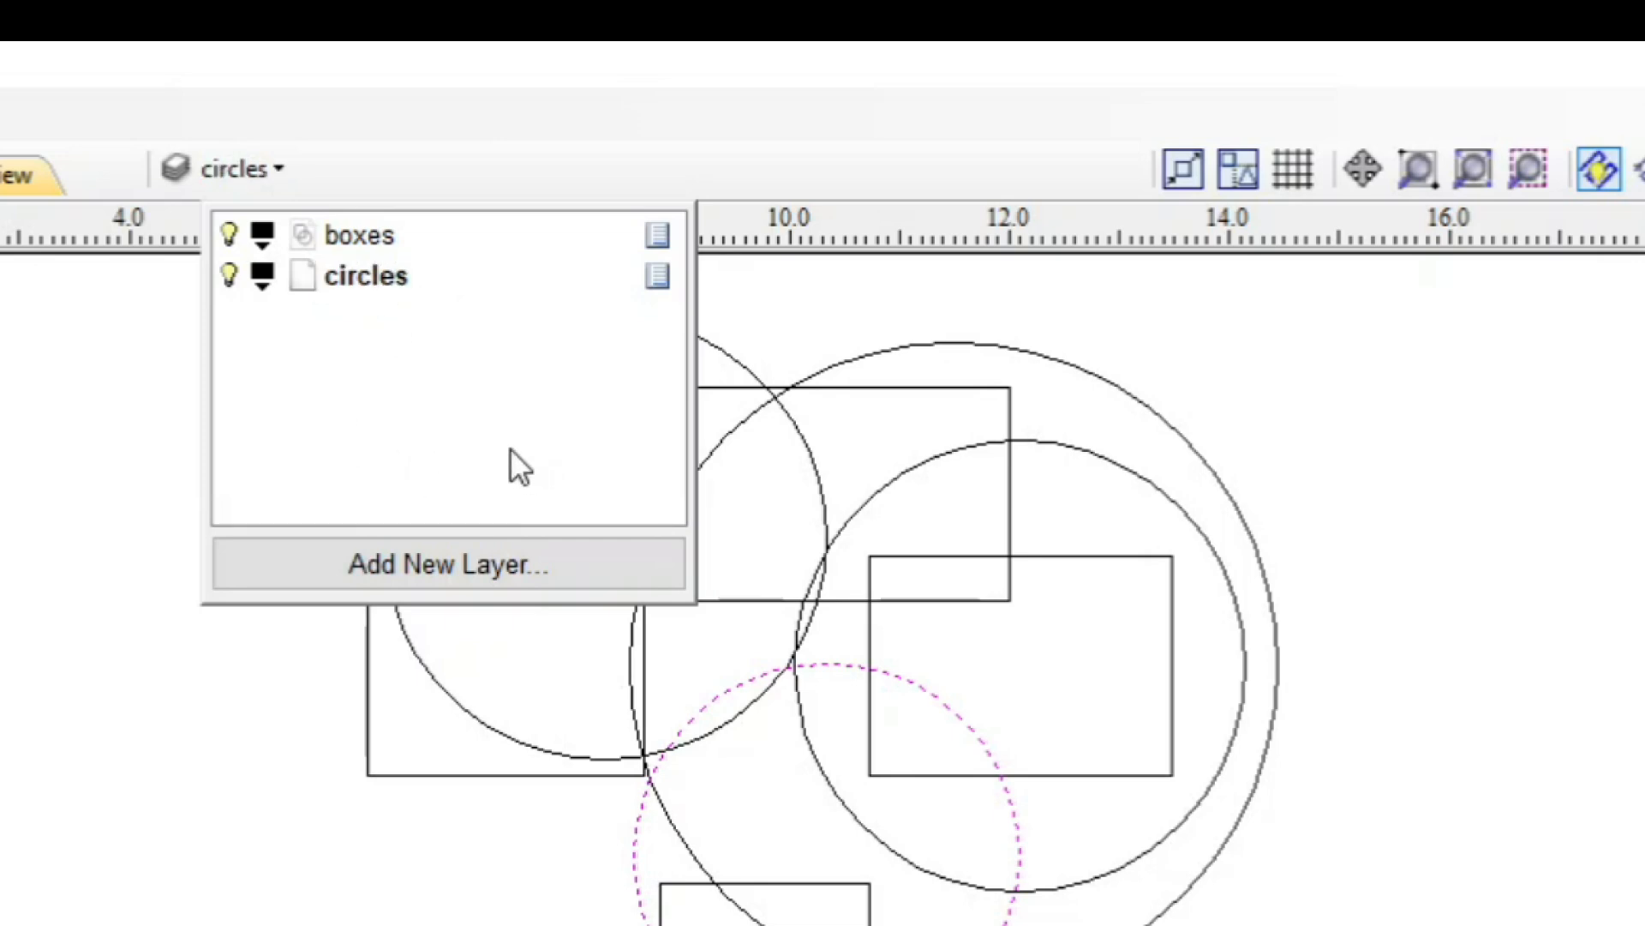
- Set the circles layer's colour to red and close the layer list
left_click(261, 281)
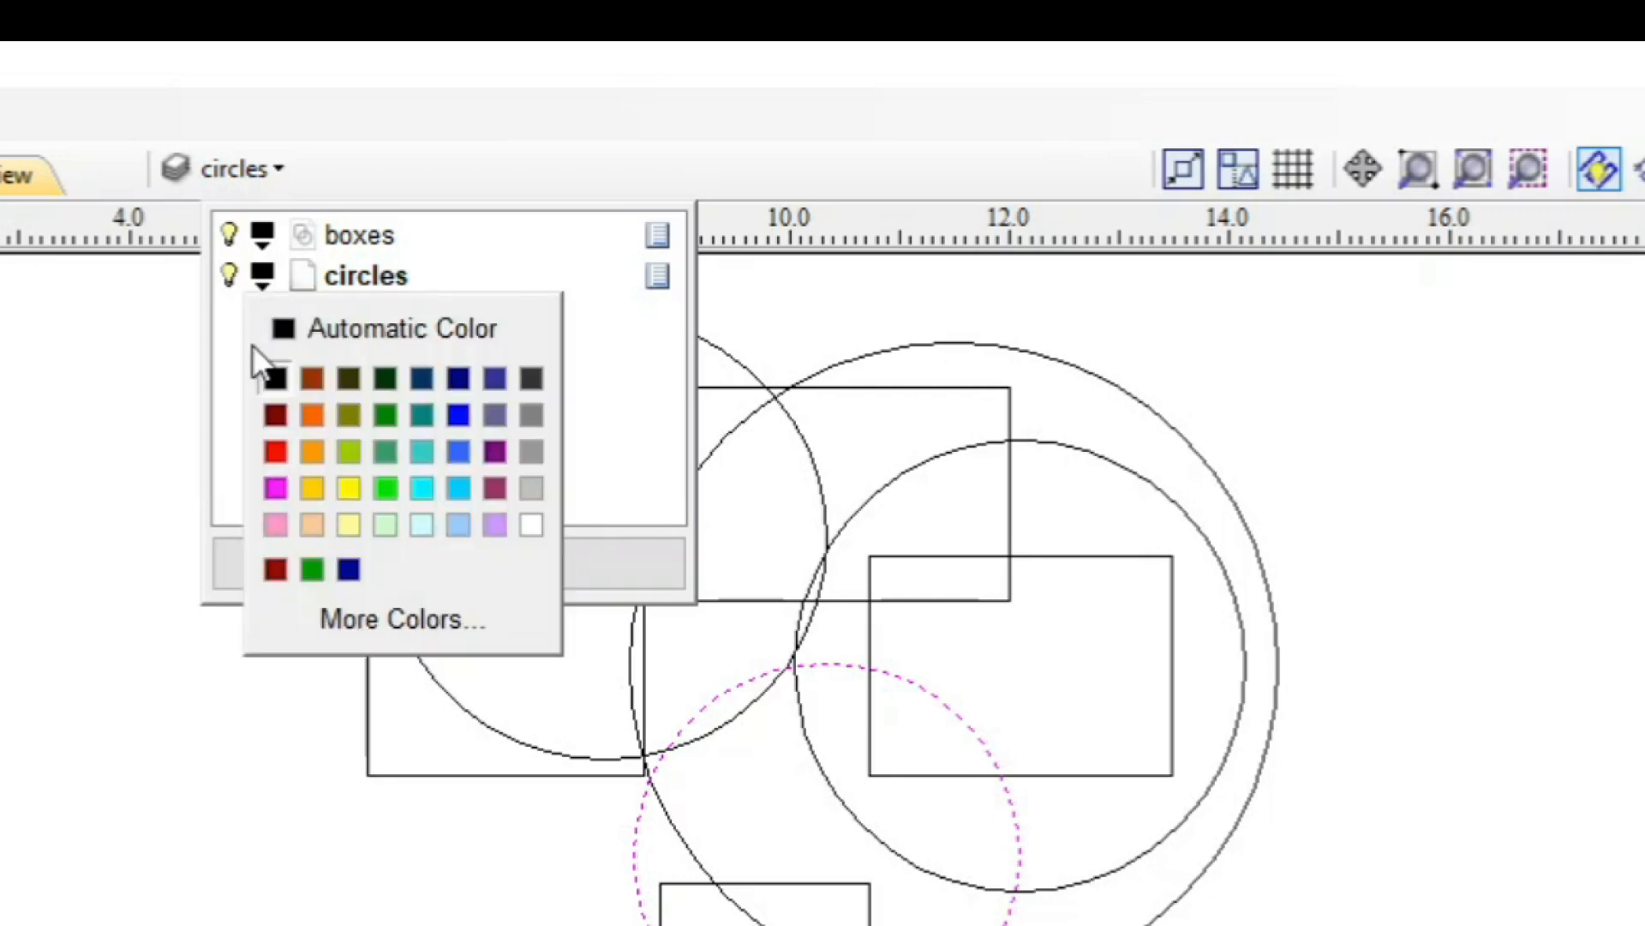
left_click(275, 451)
left_click(49, 474)
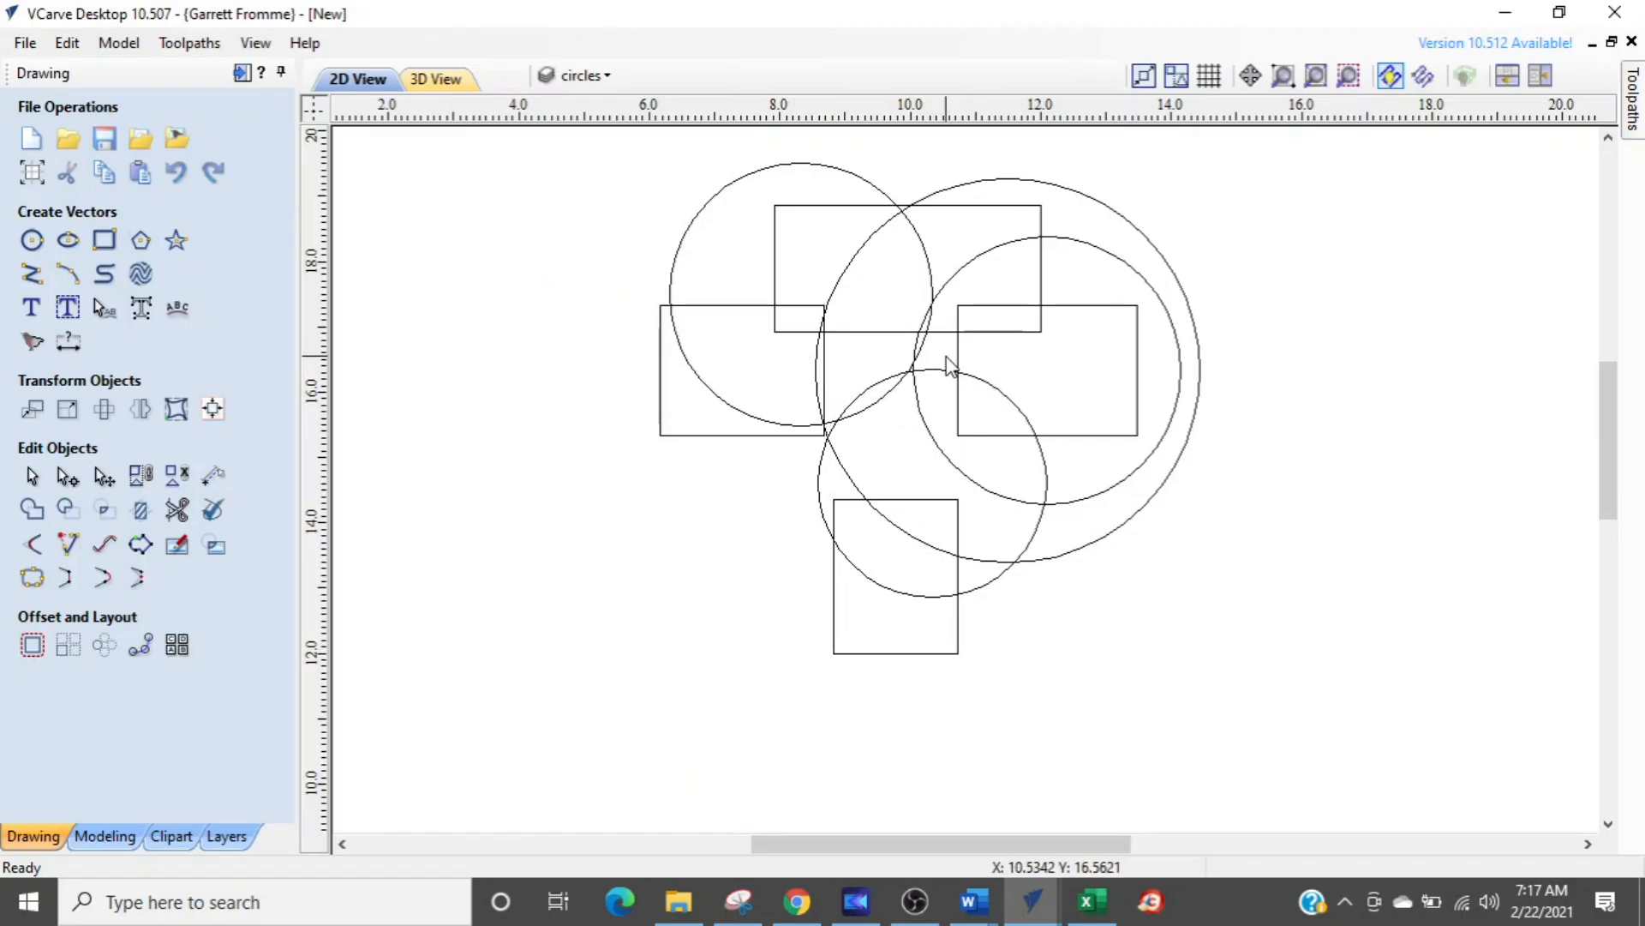
- Select all four circles, move them to the circles layer and clear the selection
left_click_drag(939, 356, 839, 491)
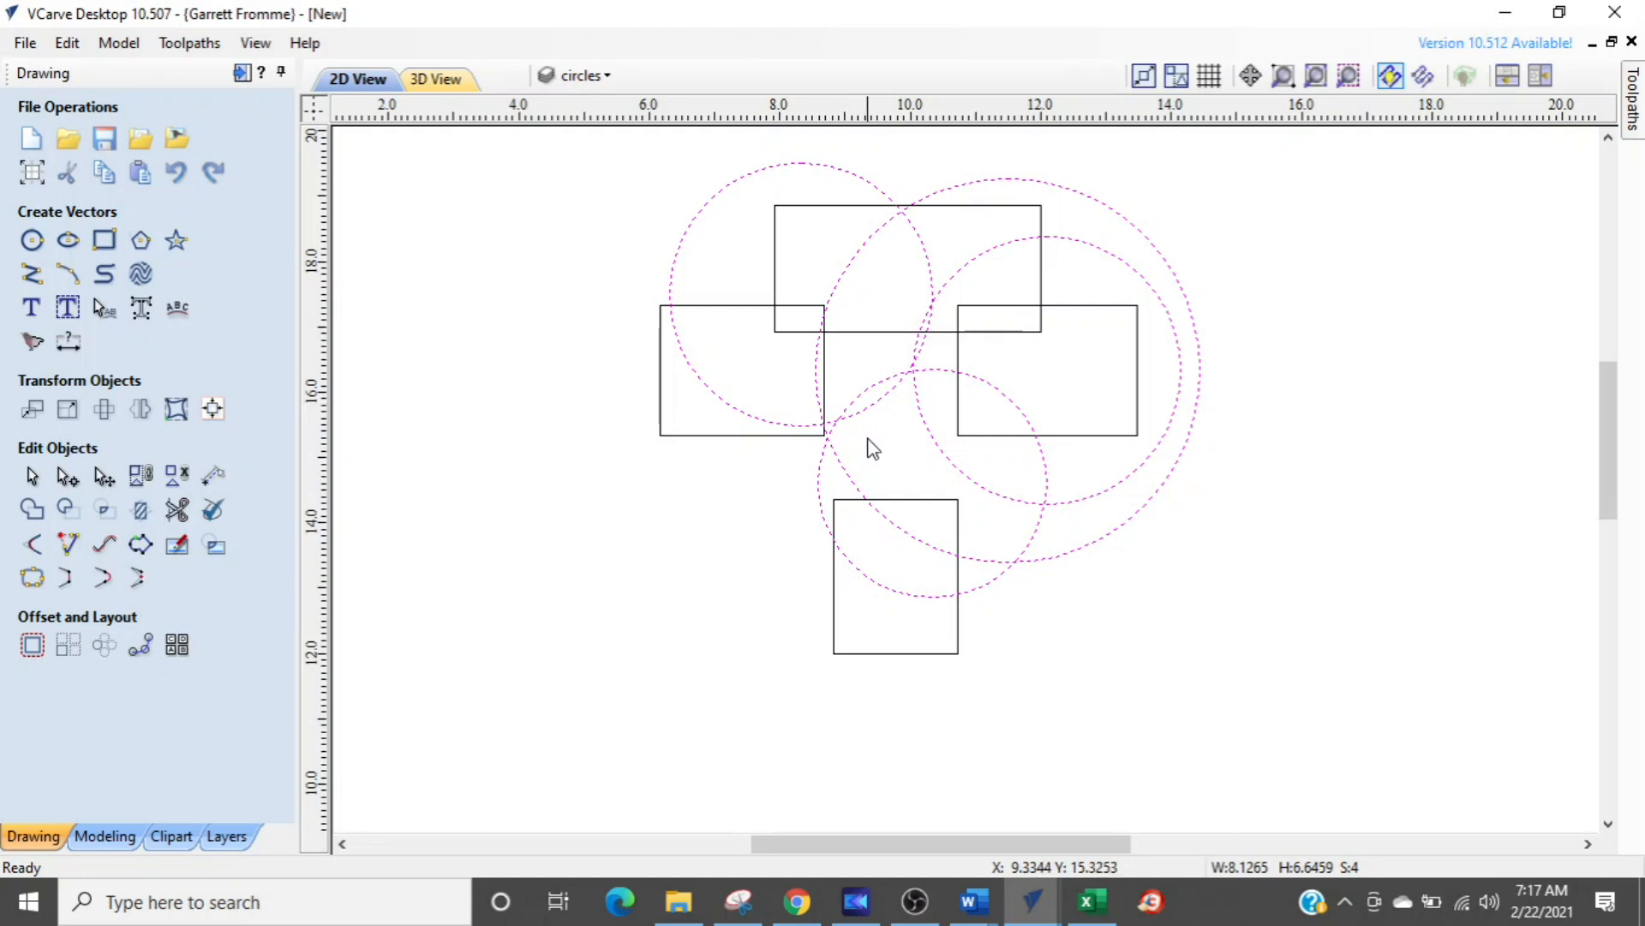
right_click(1079, 390)
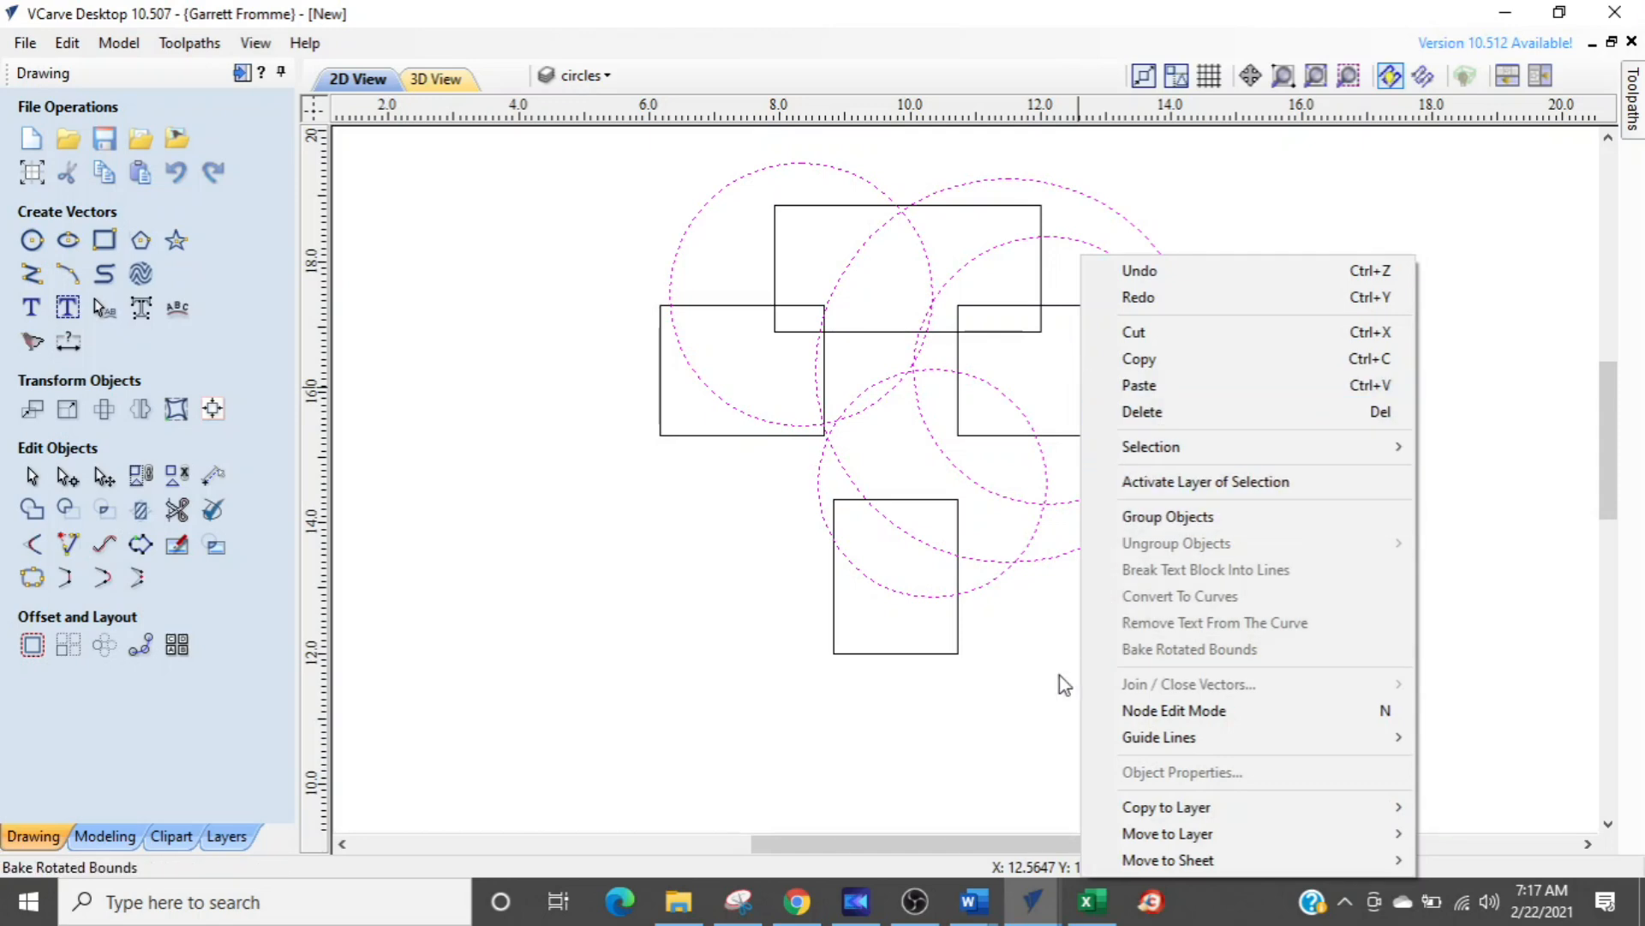
mouse_move(1182, 812)
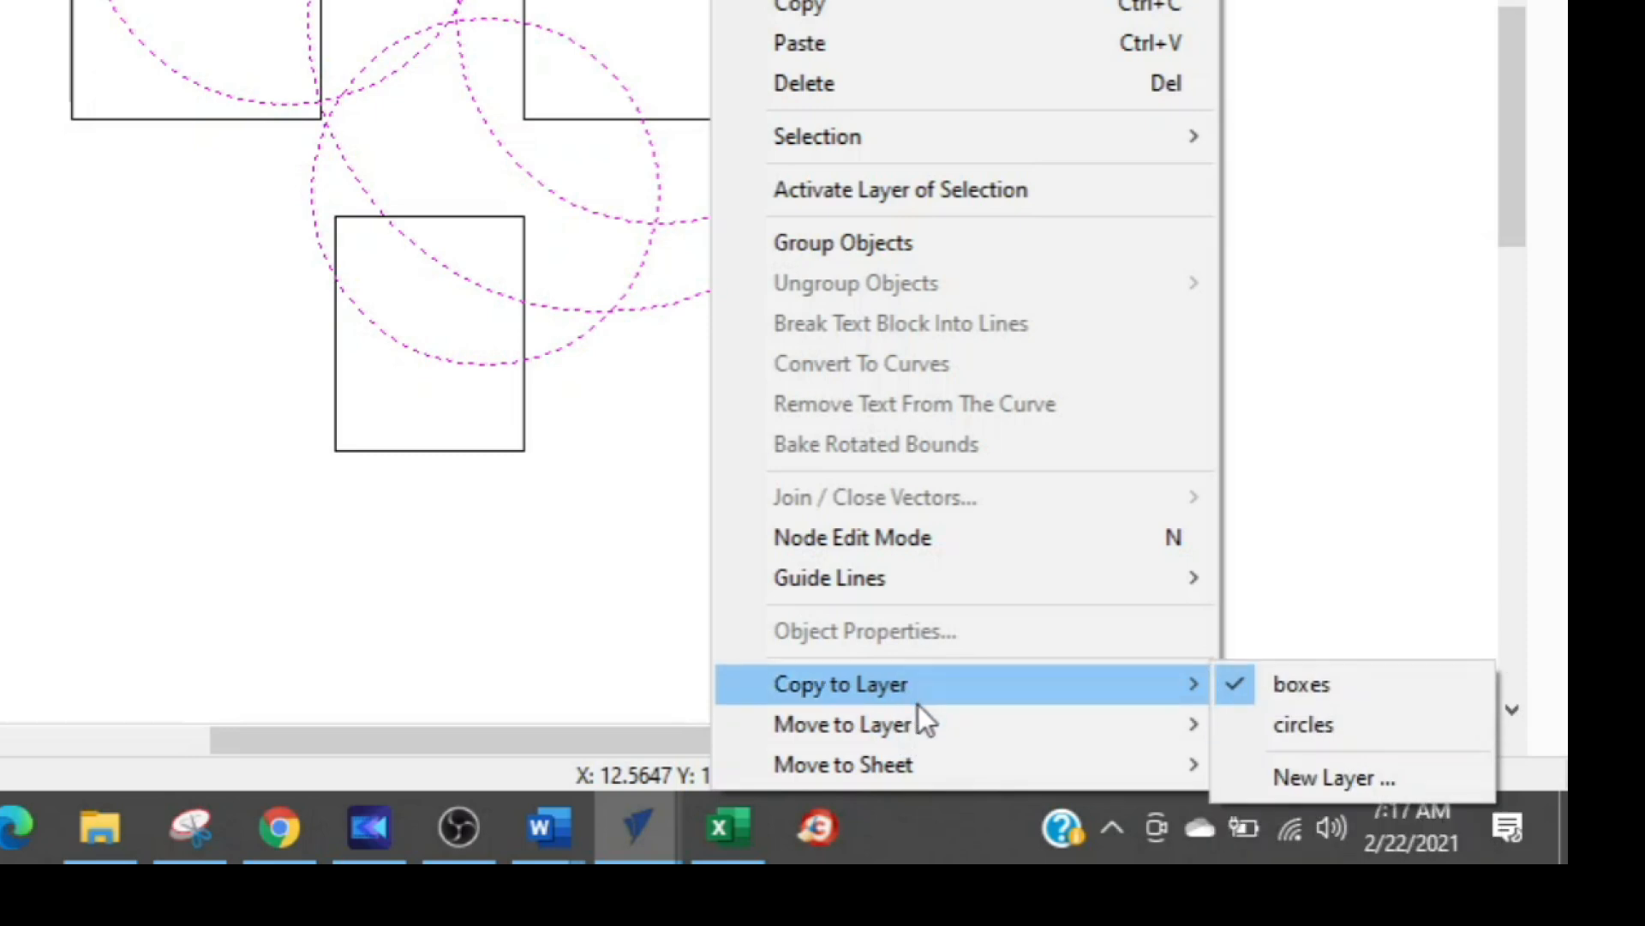
mouse_move(918, 728)
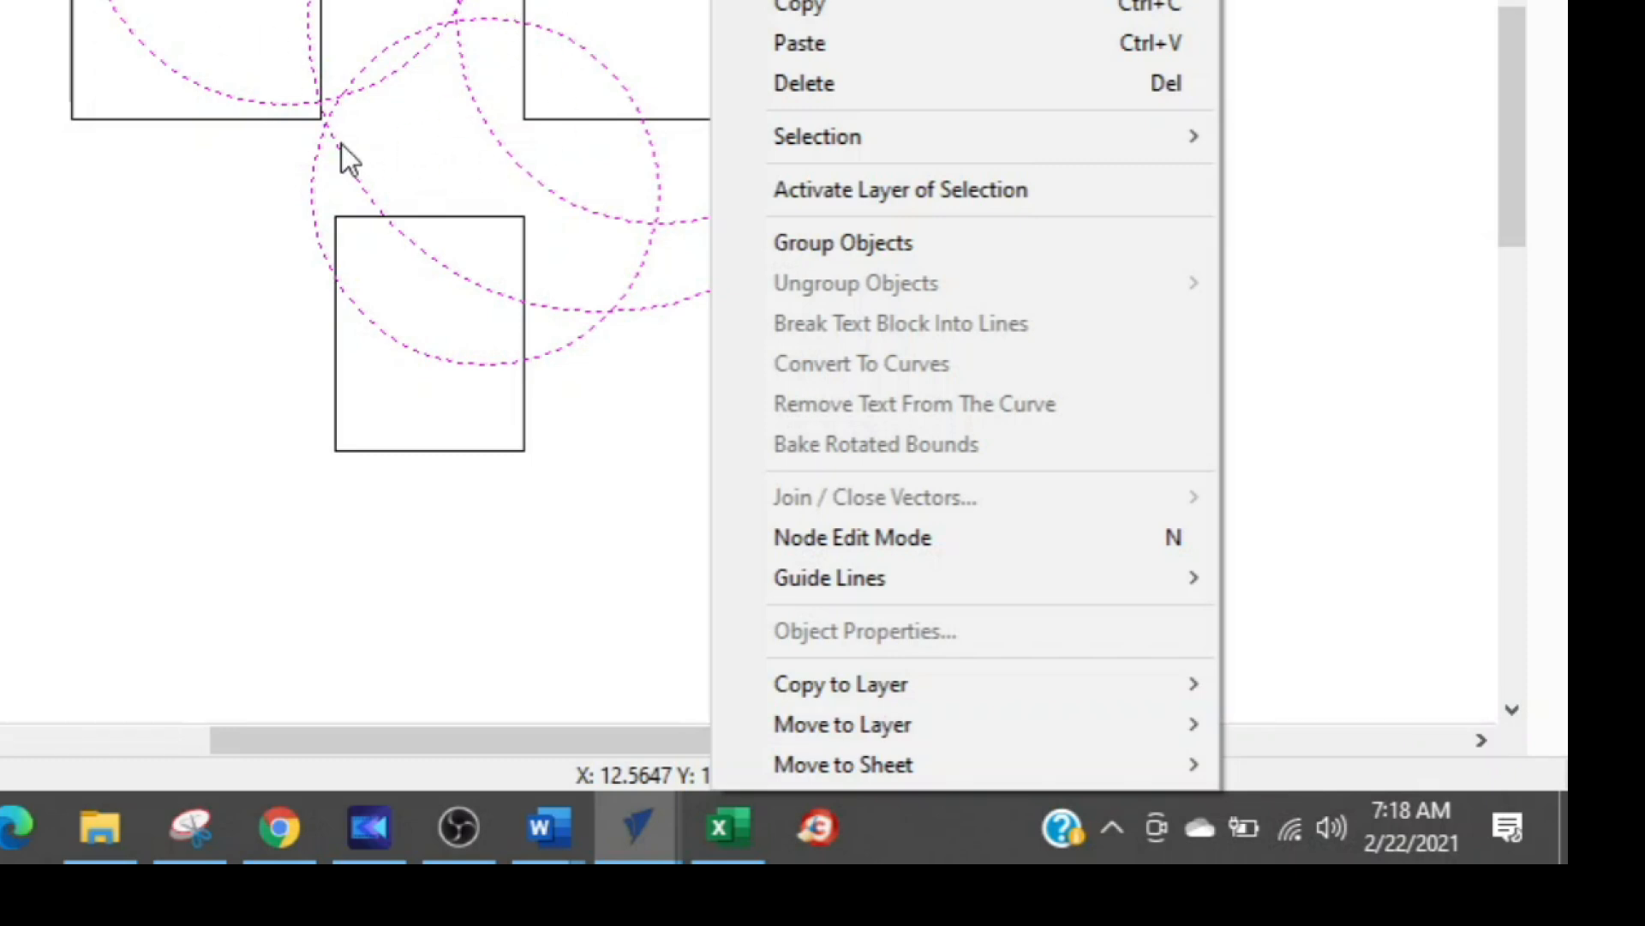
mouse_move(795, 722)
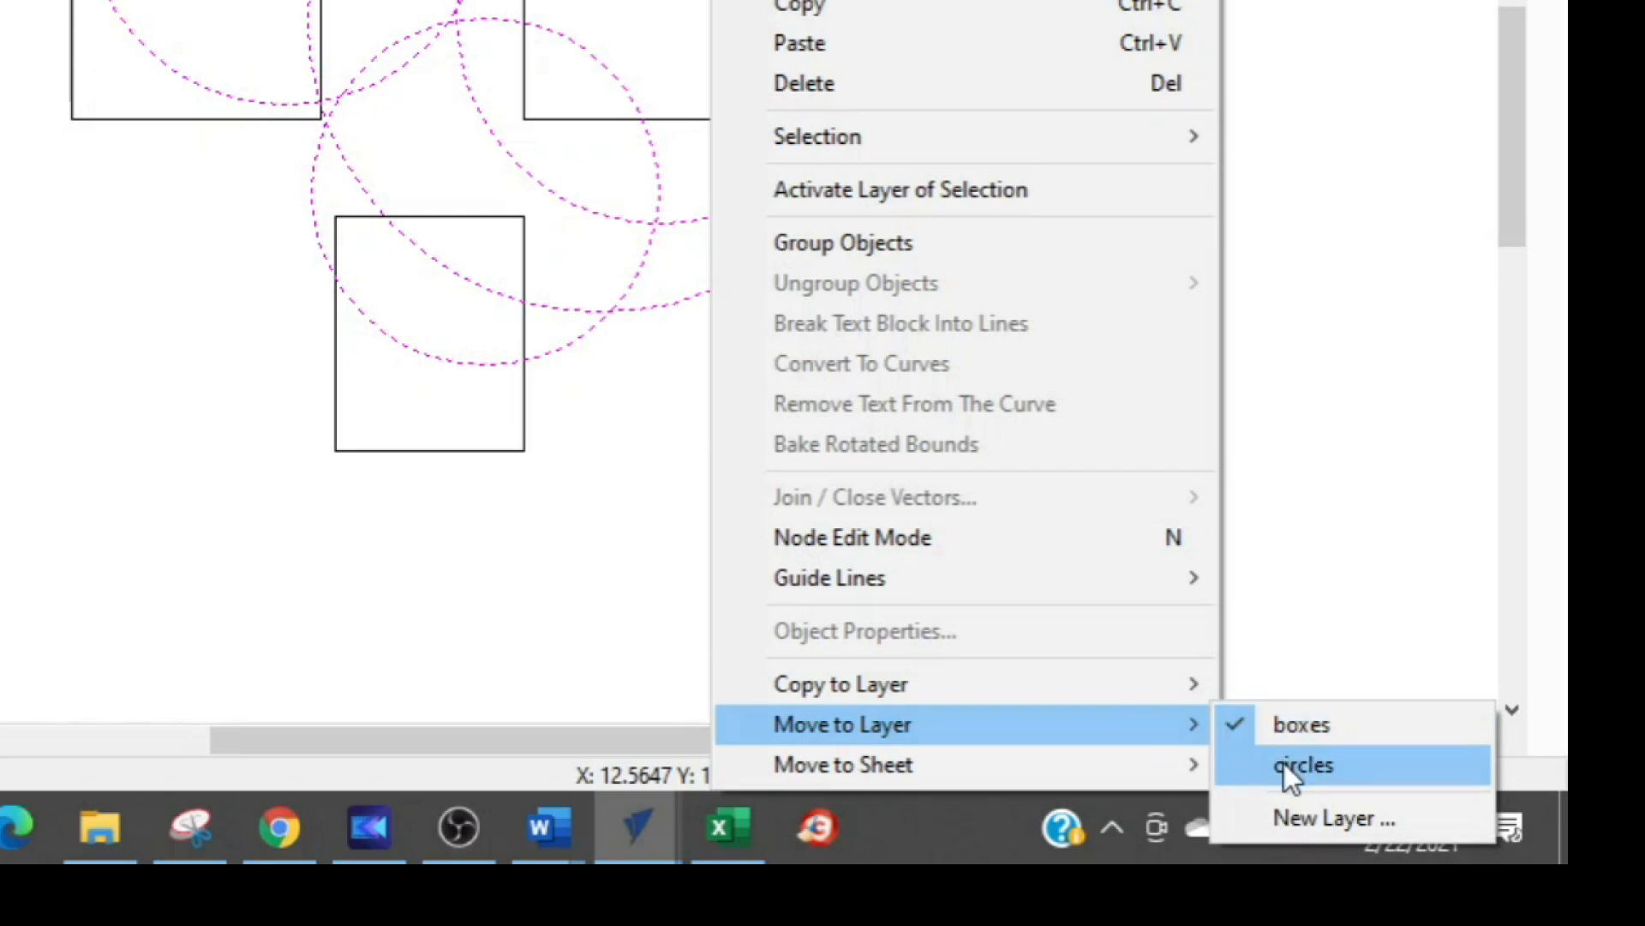
left_click(1286, 764)
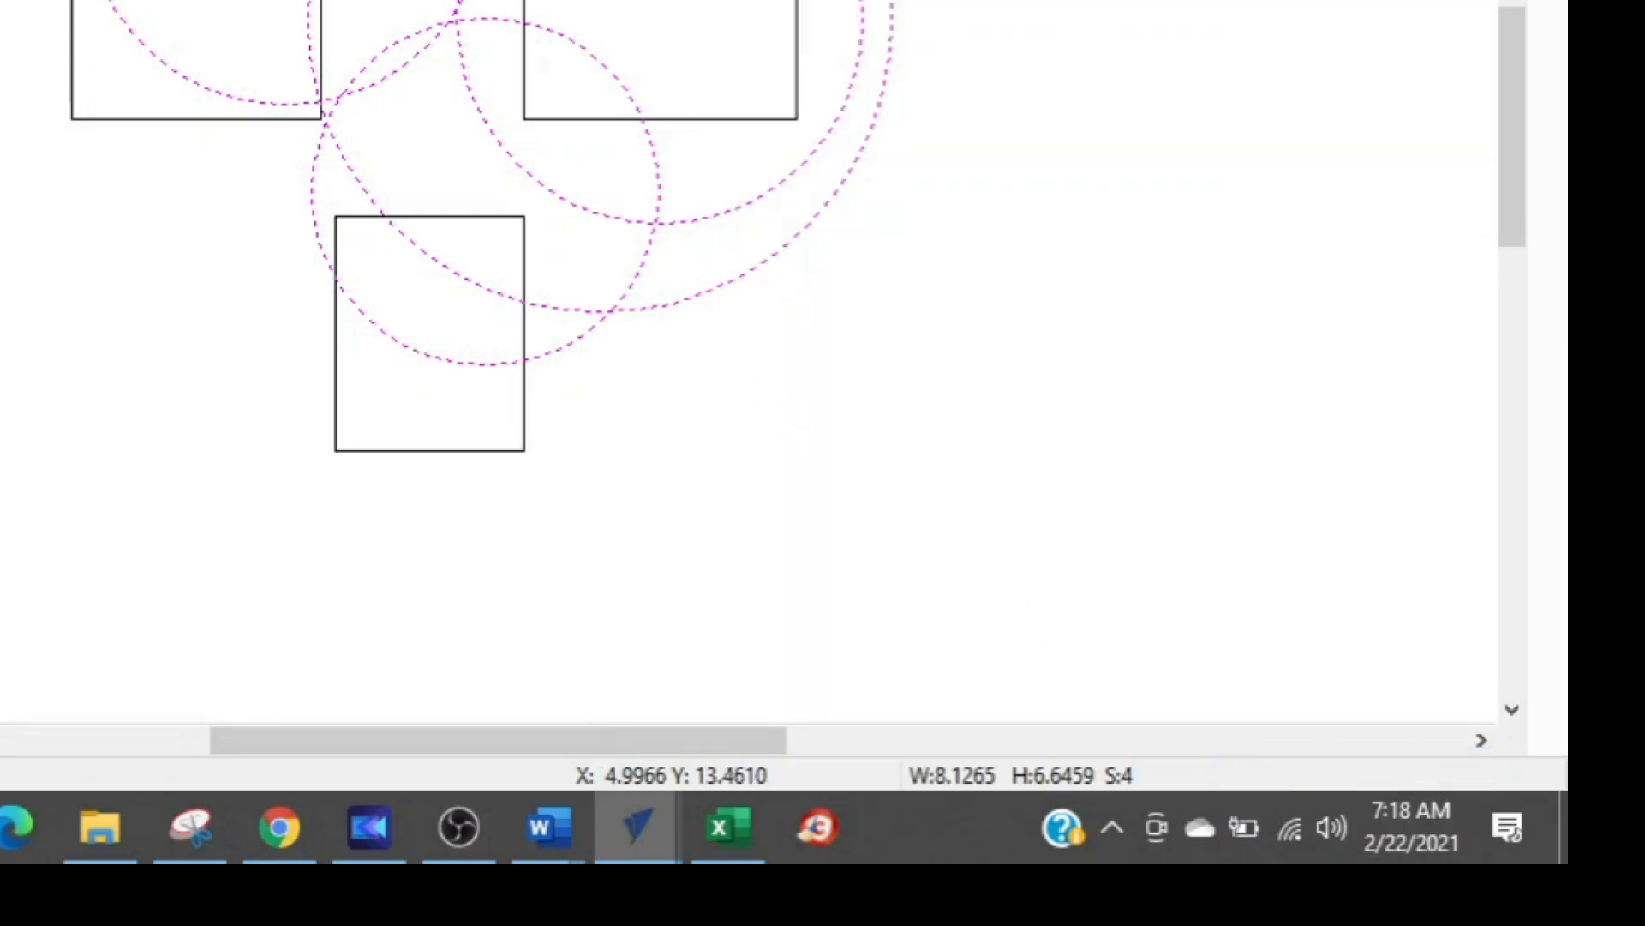
left_click(199, 209)
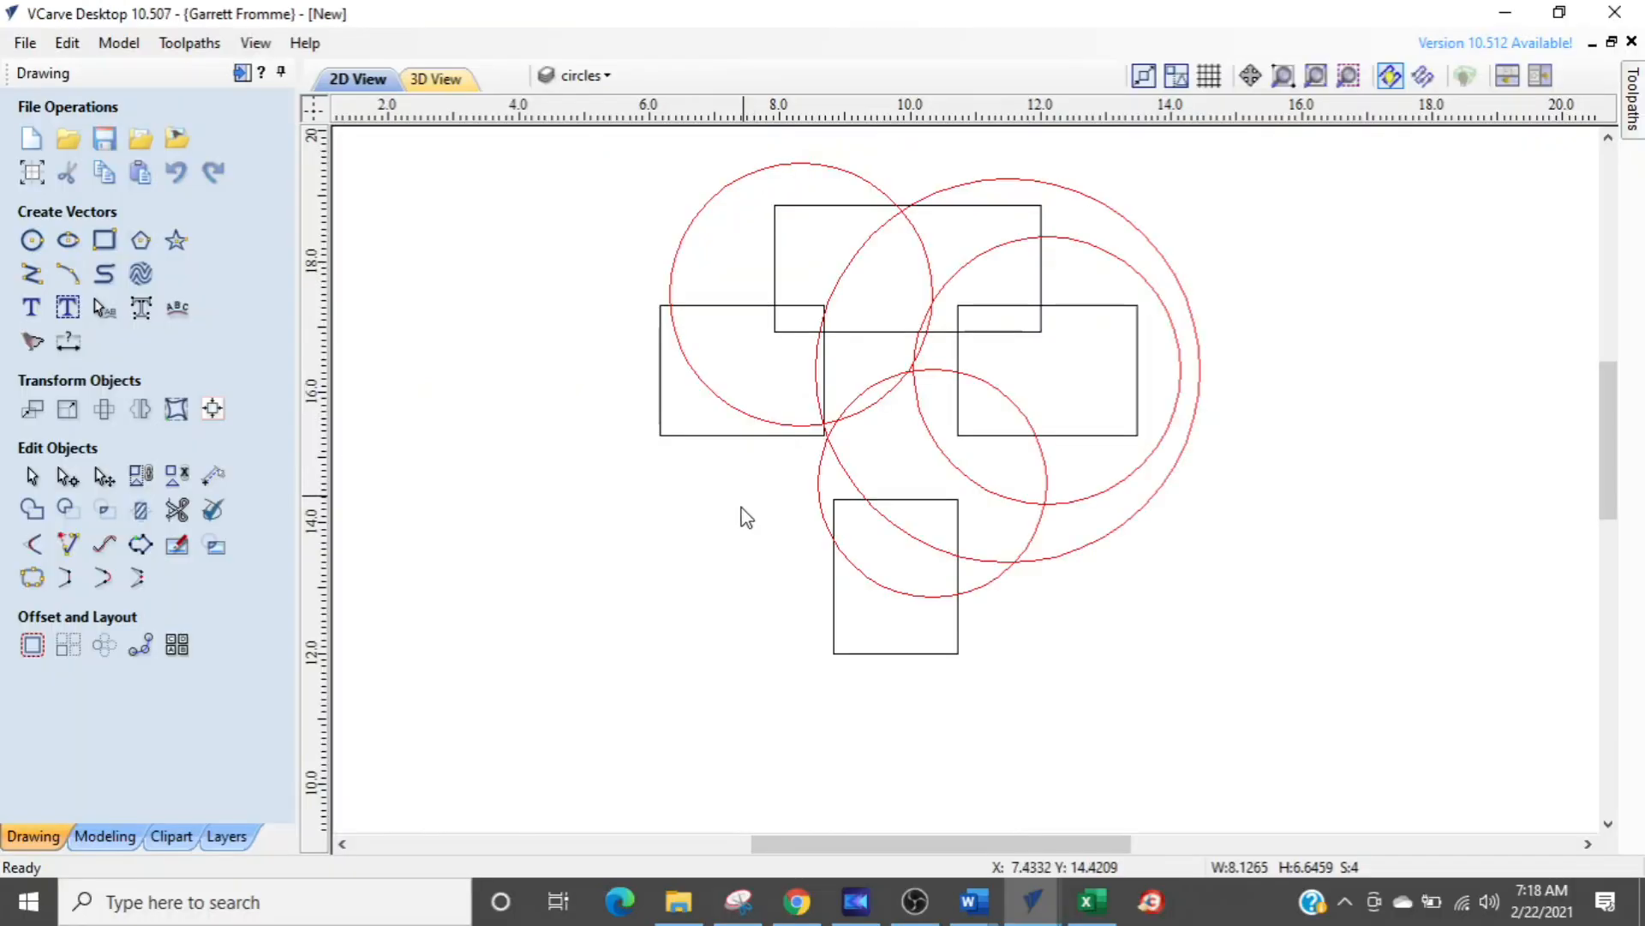
- Hide and show the circles layer, do the same with the boxes layer, and close the layer list
left_click(581, 74)
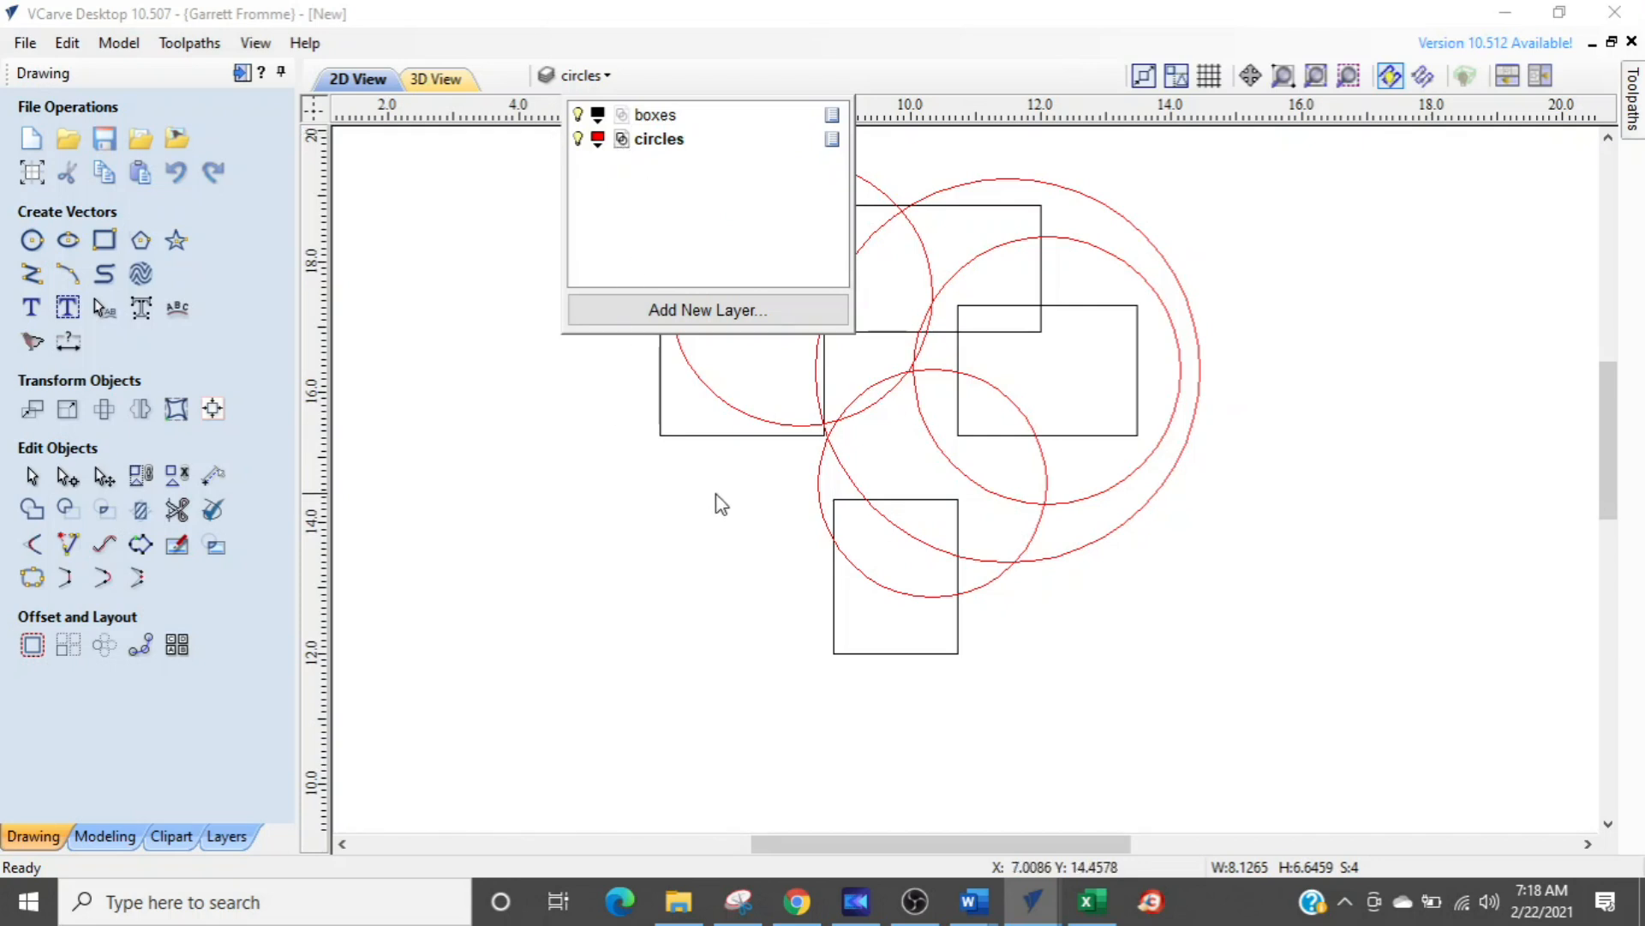
left_click(578, 139)
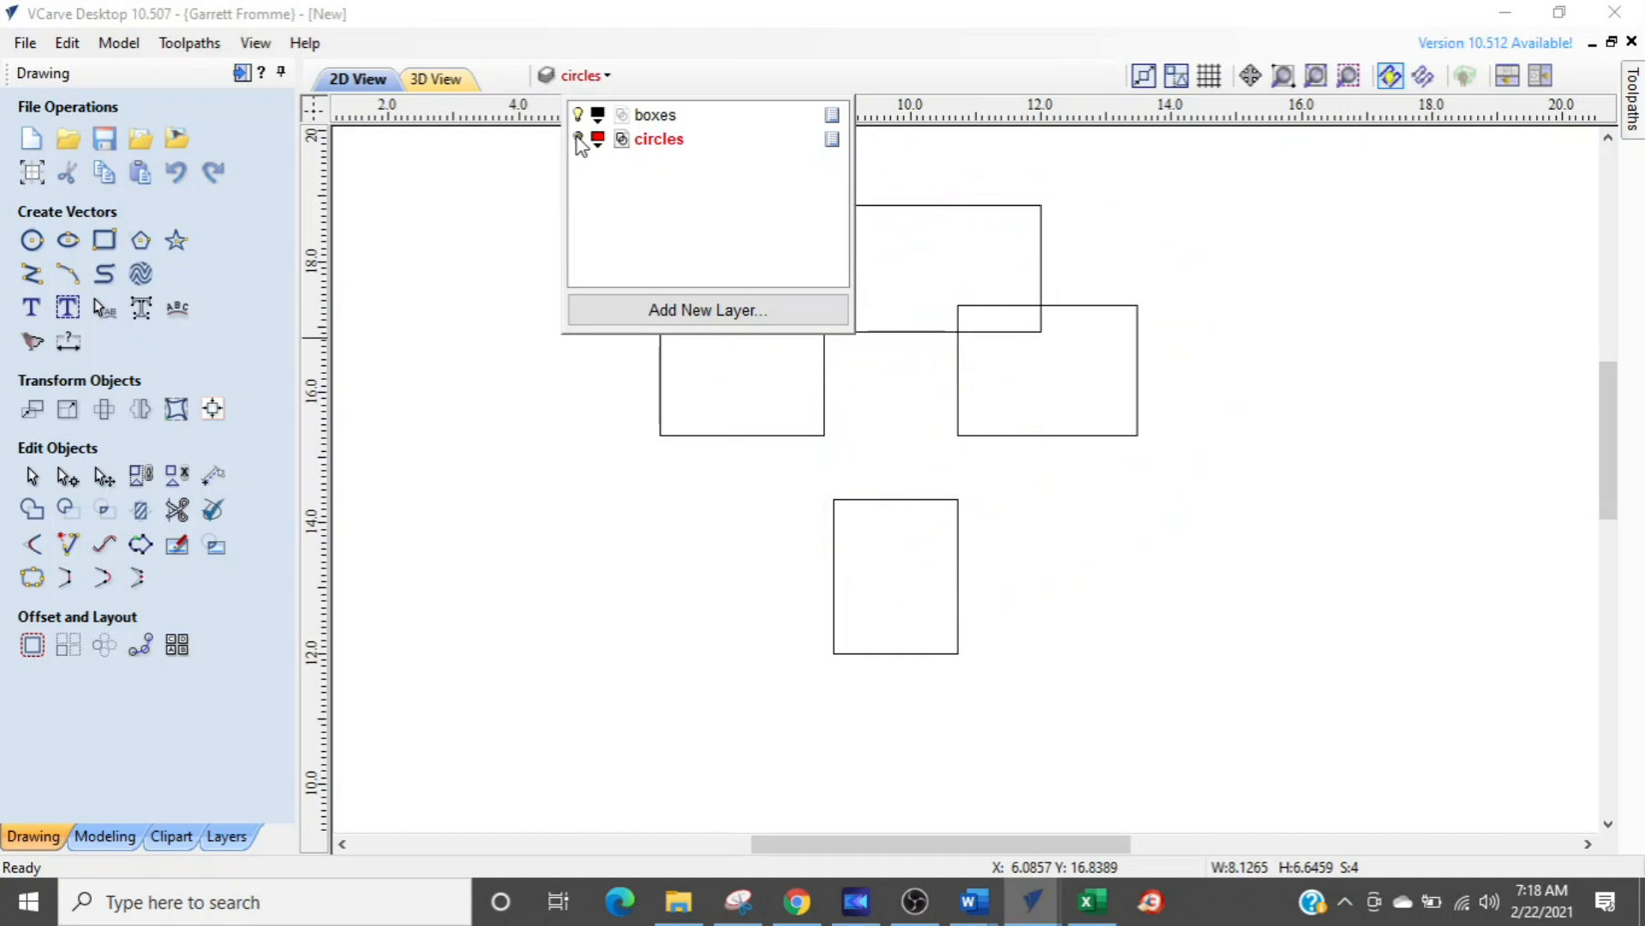
left_click(578, 140)
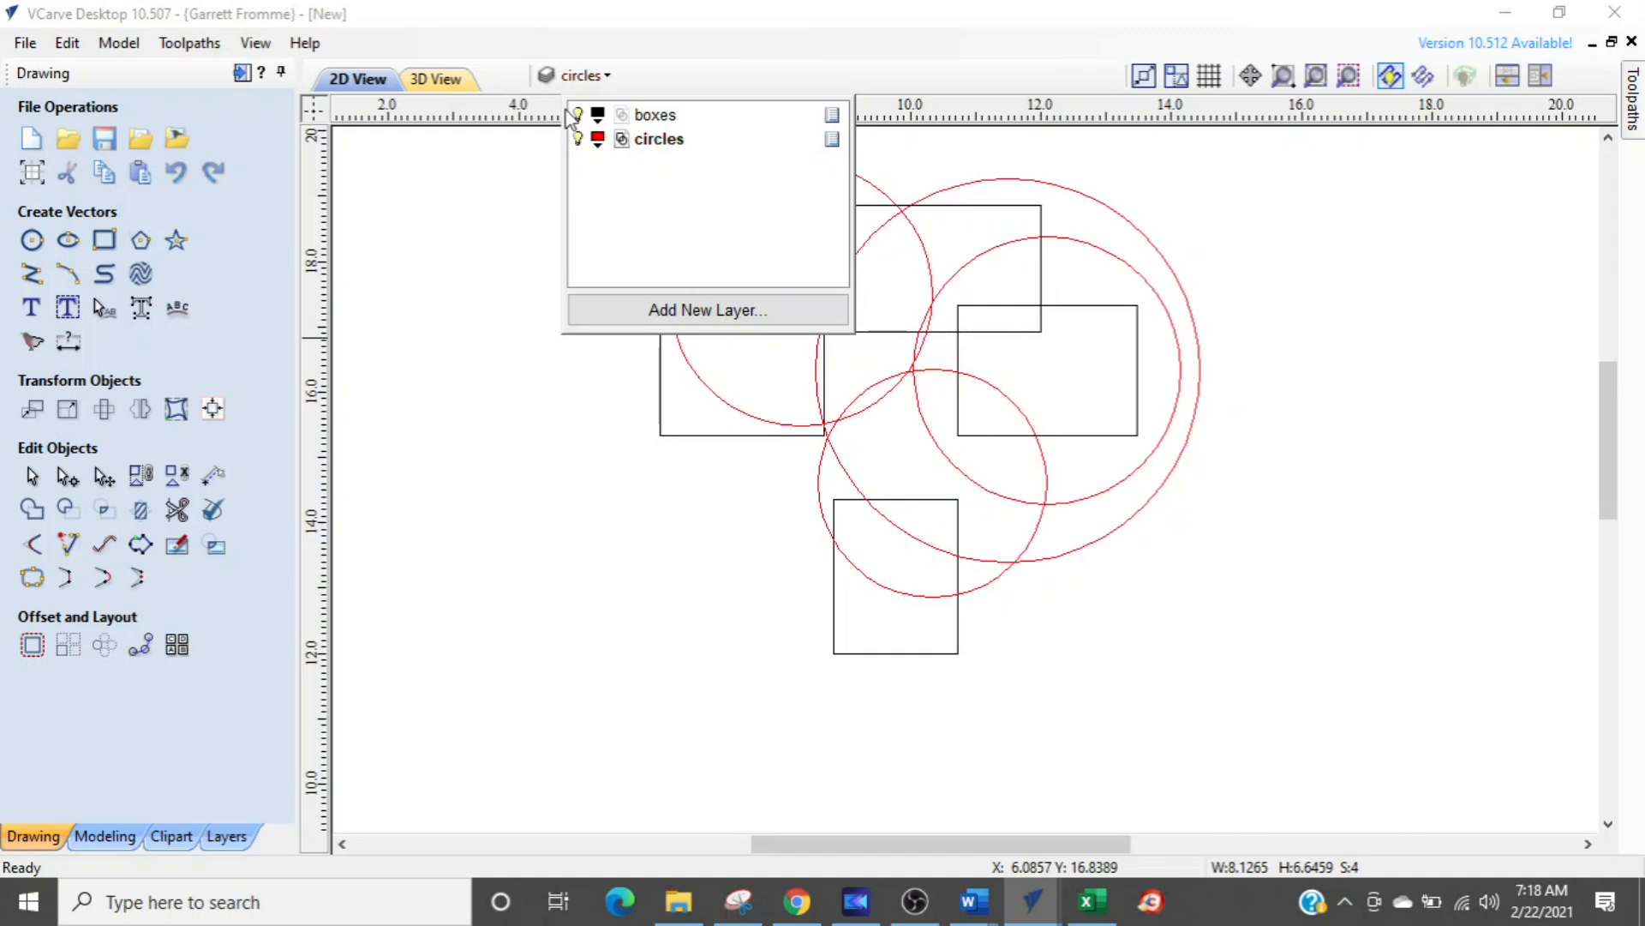
left_click(578, 115)
left_click(578, 115)
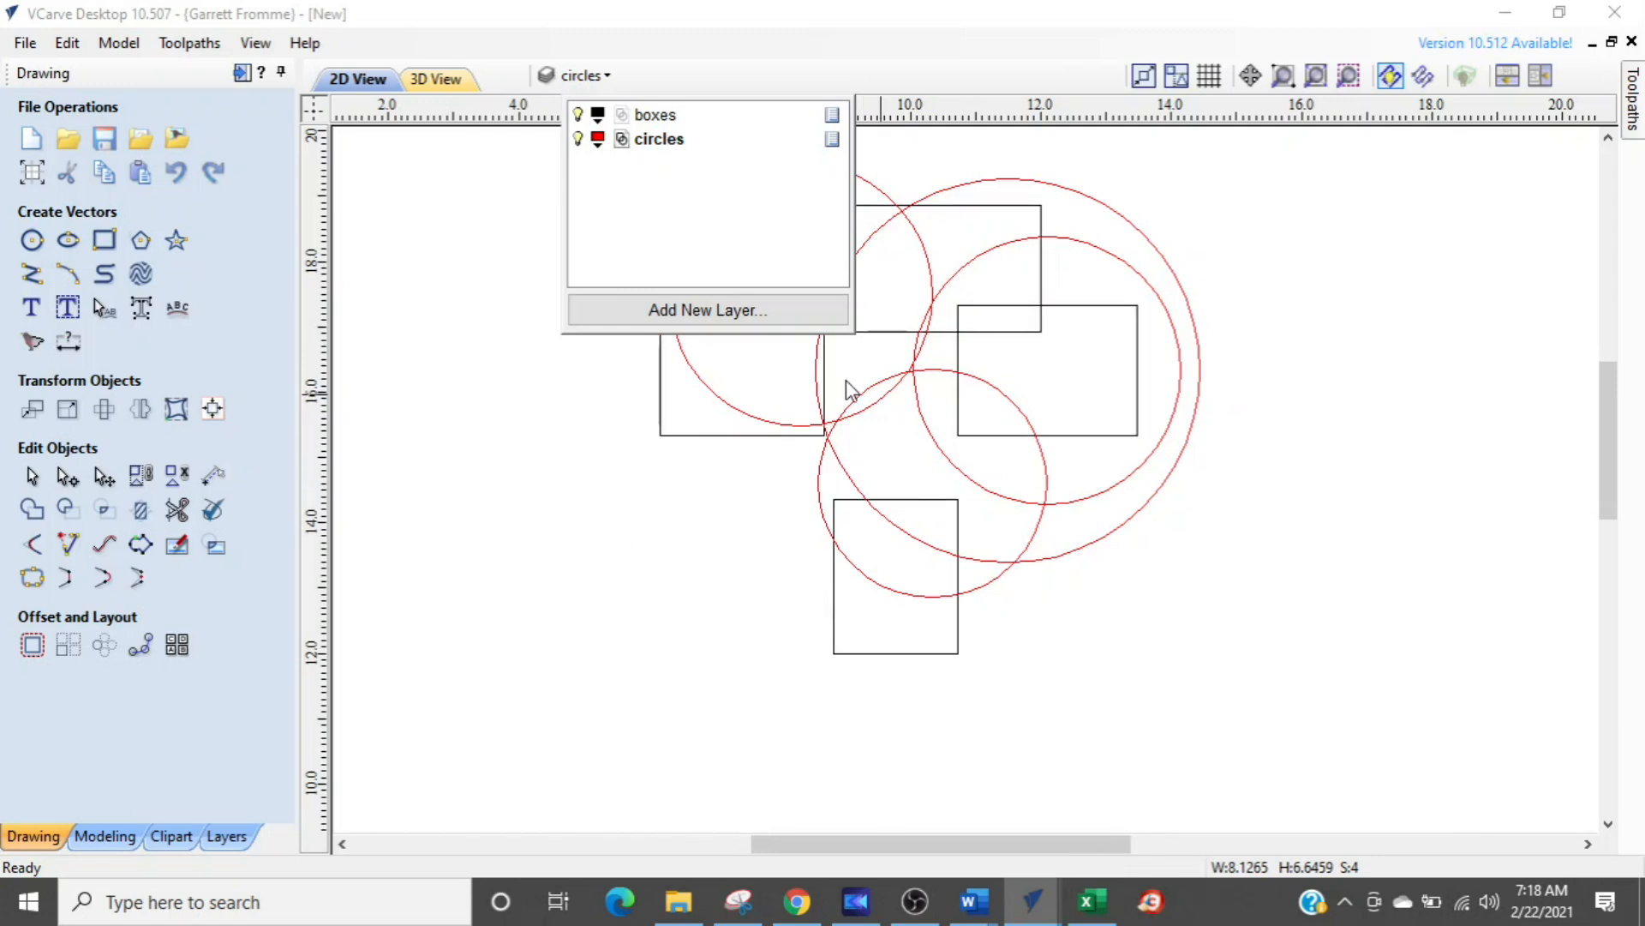
left_click(706, 522)
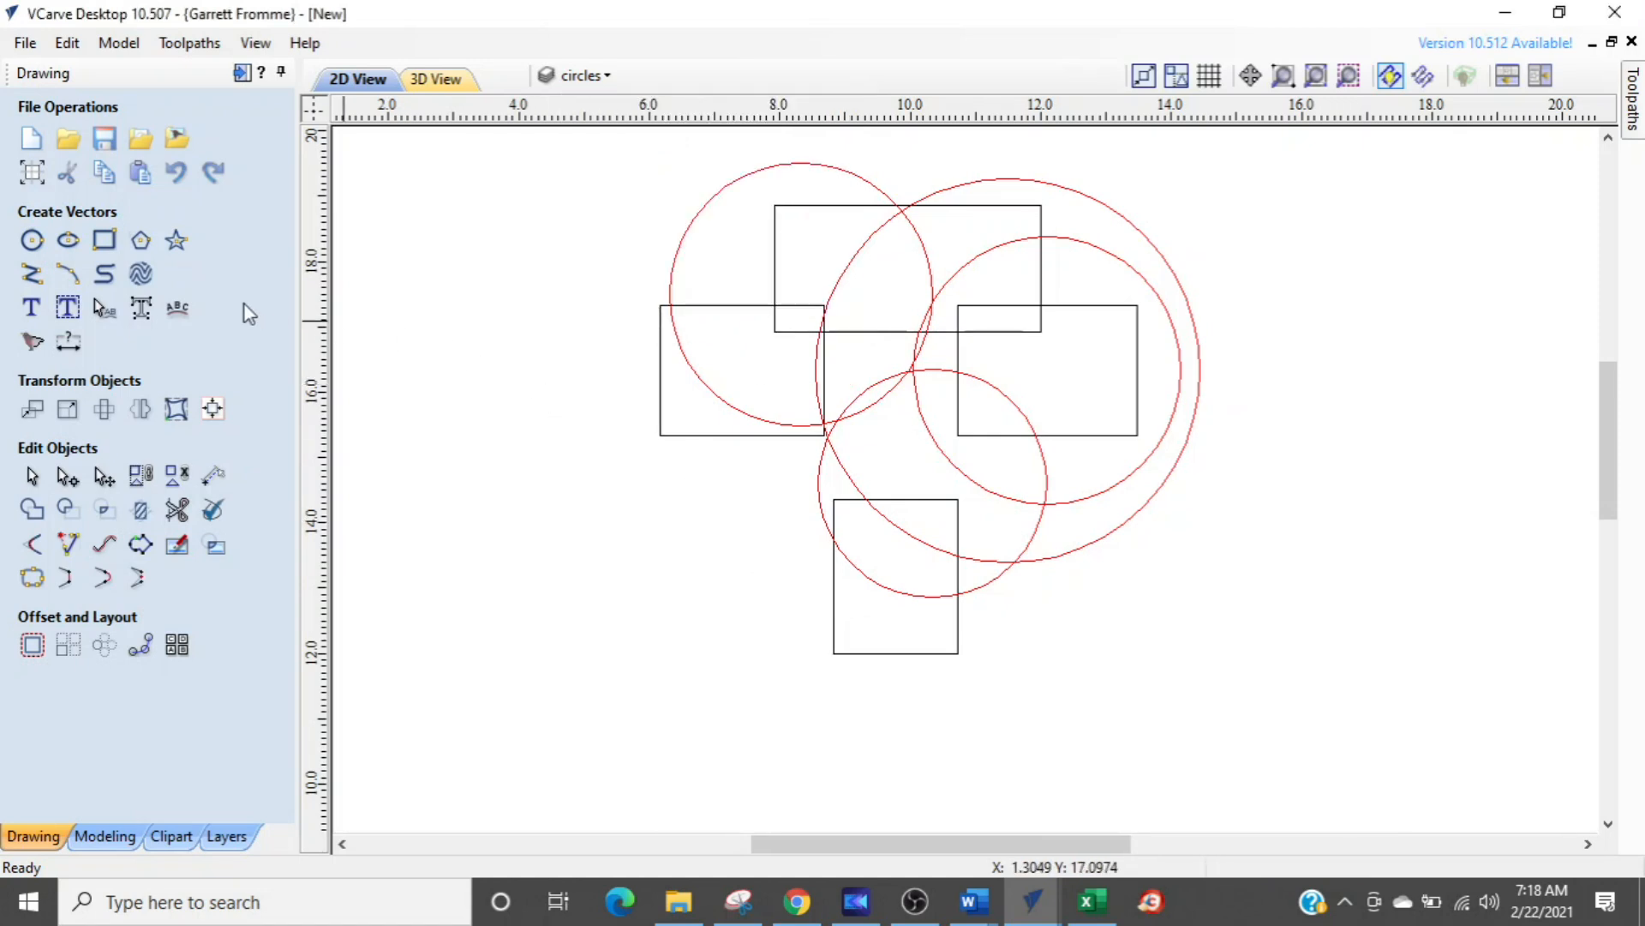
- Draw four overlapping five-pointed stars on the circles layer, giving the uppermost one an outer radius of about 1.8 inches
left_click(176, 236)
mouse_move(721, 452)
left_mouse_down()
mouse_move(837, 403)
mouse_move(844, 450)
mouse_move(919, 435)
mouse_move(967, 394)
left_mouse_up()
left_click_drag(756, 351, 874, 296)
left_click_drag(874, 288, 966, 231)
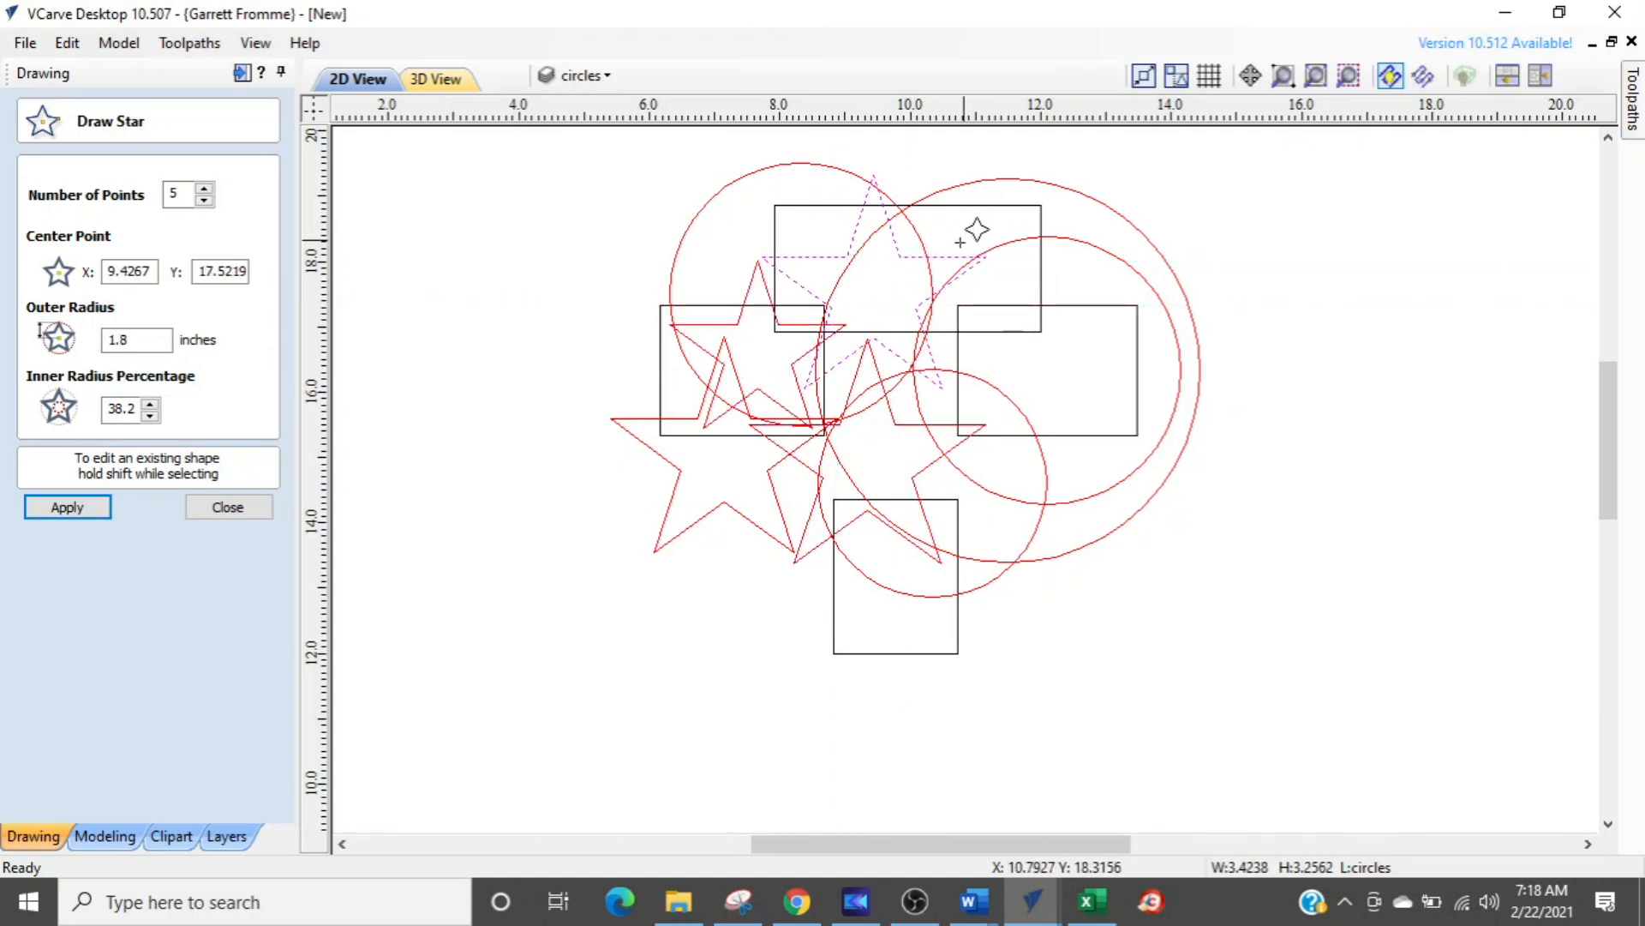
key("Escape")
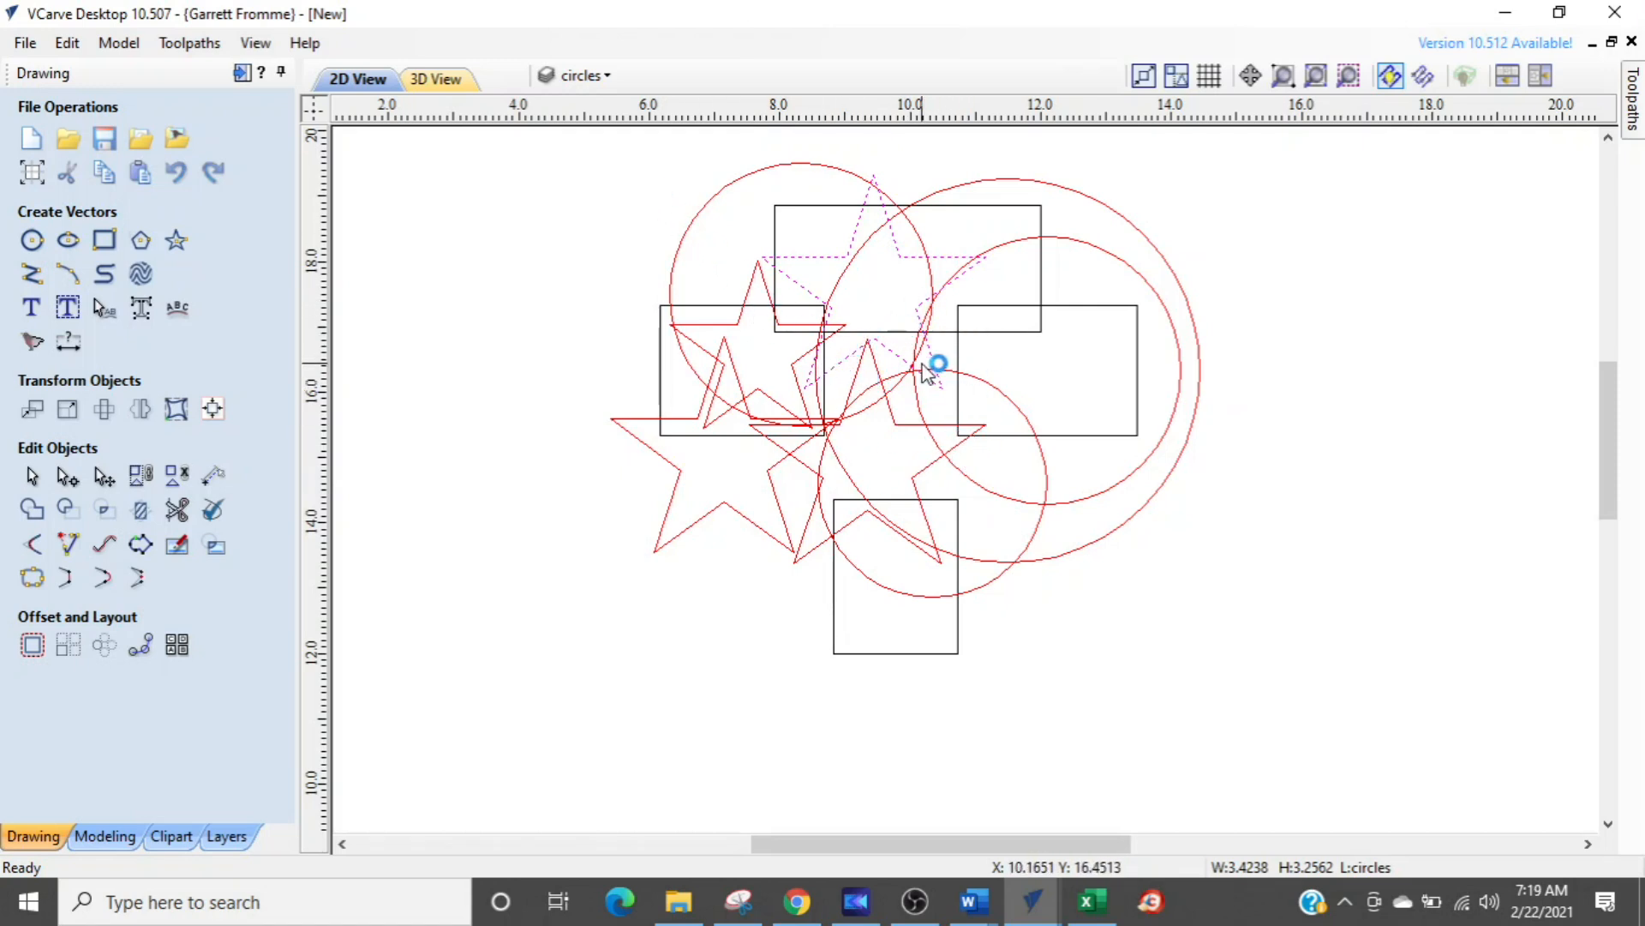
- Hide the boxes layer and close the layer list
left_click(588, 75)
left_click(579, 117)
left_click(1119, 325)
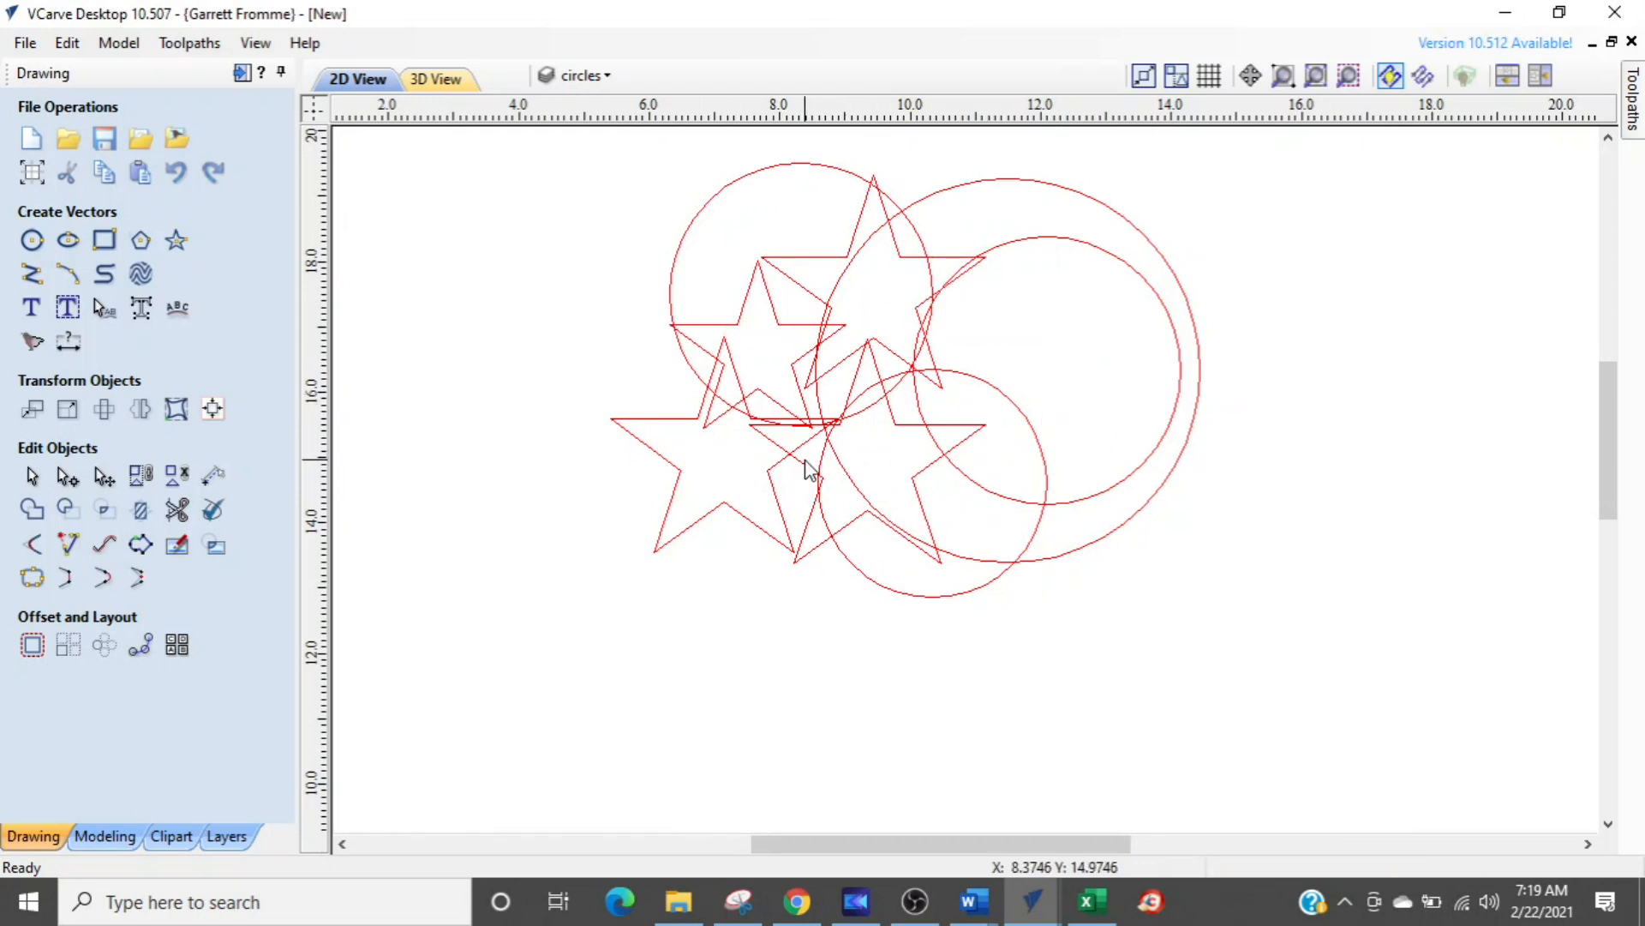
- Select all four stars in the drawing
scroll(805, 470, "up", 1)
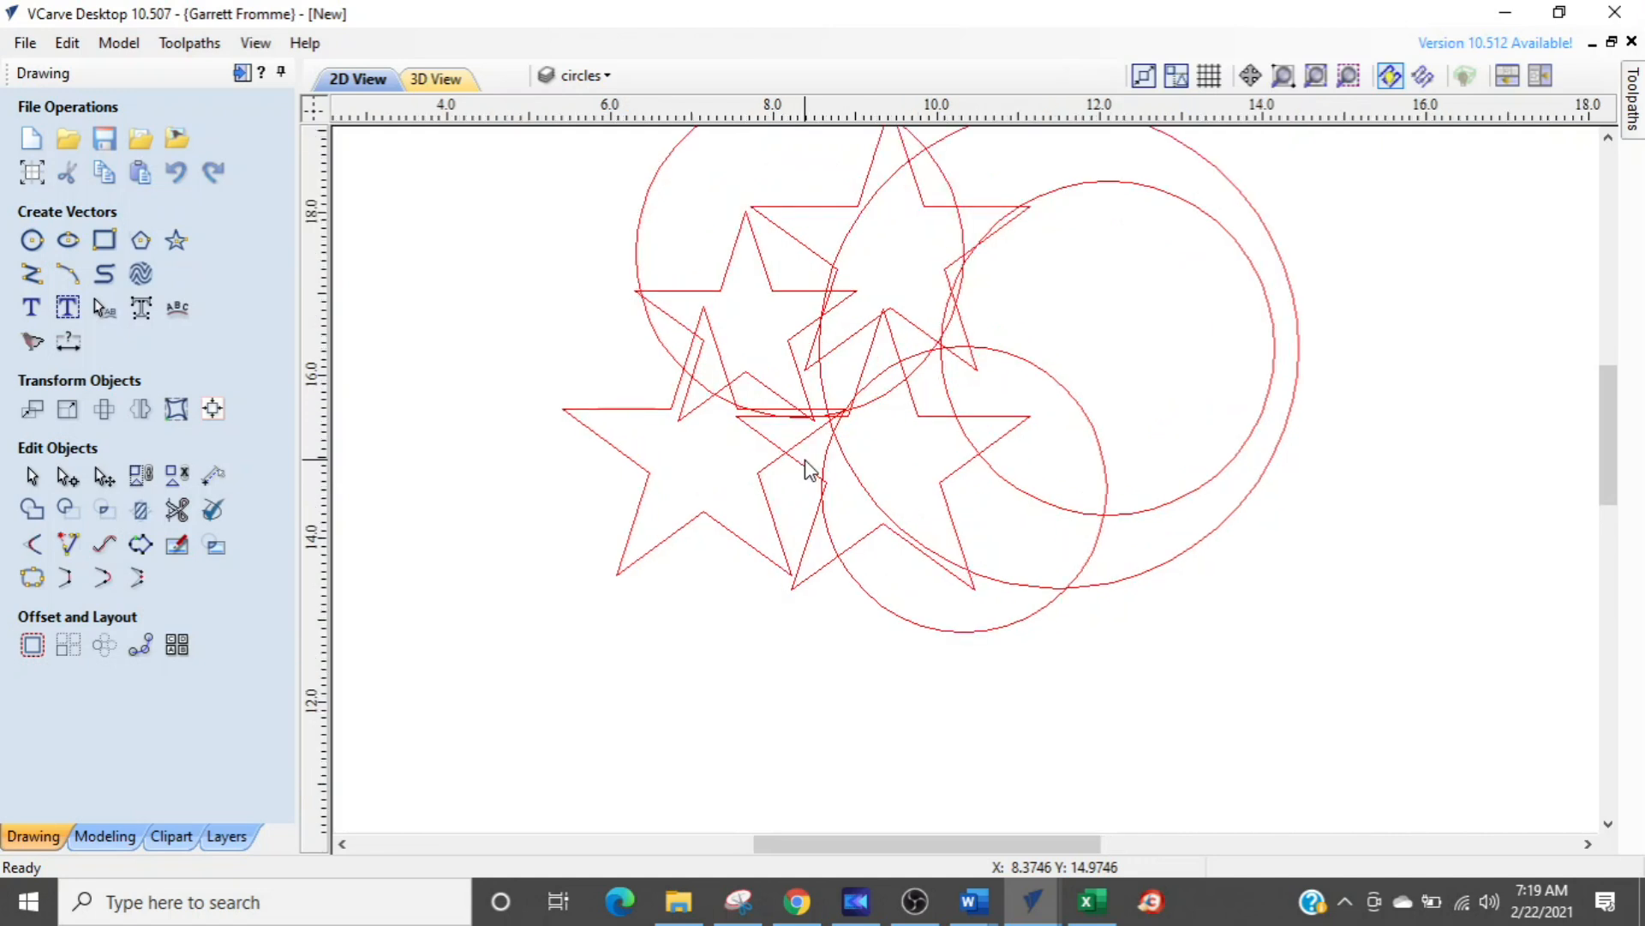
scroll(806, 470, "up", 1)
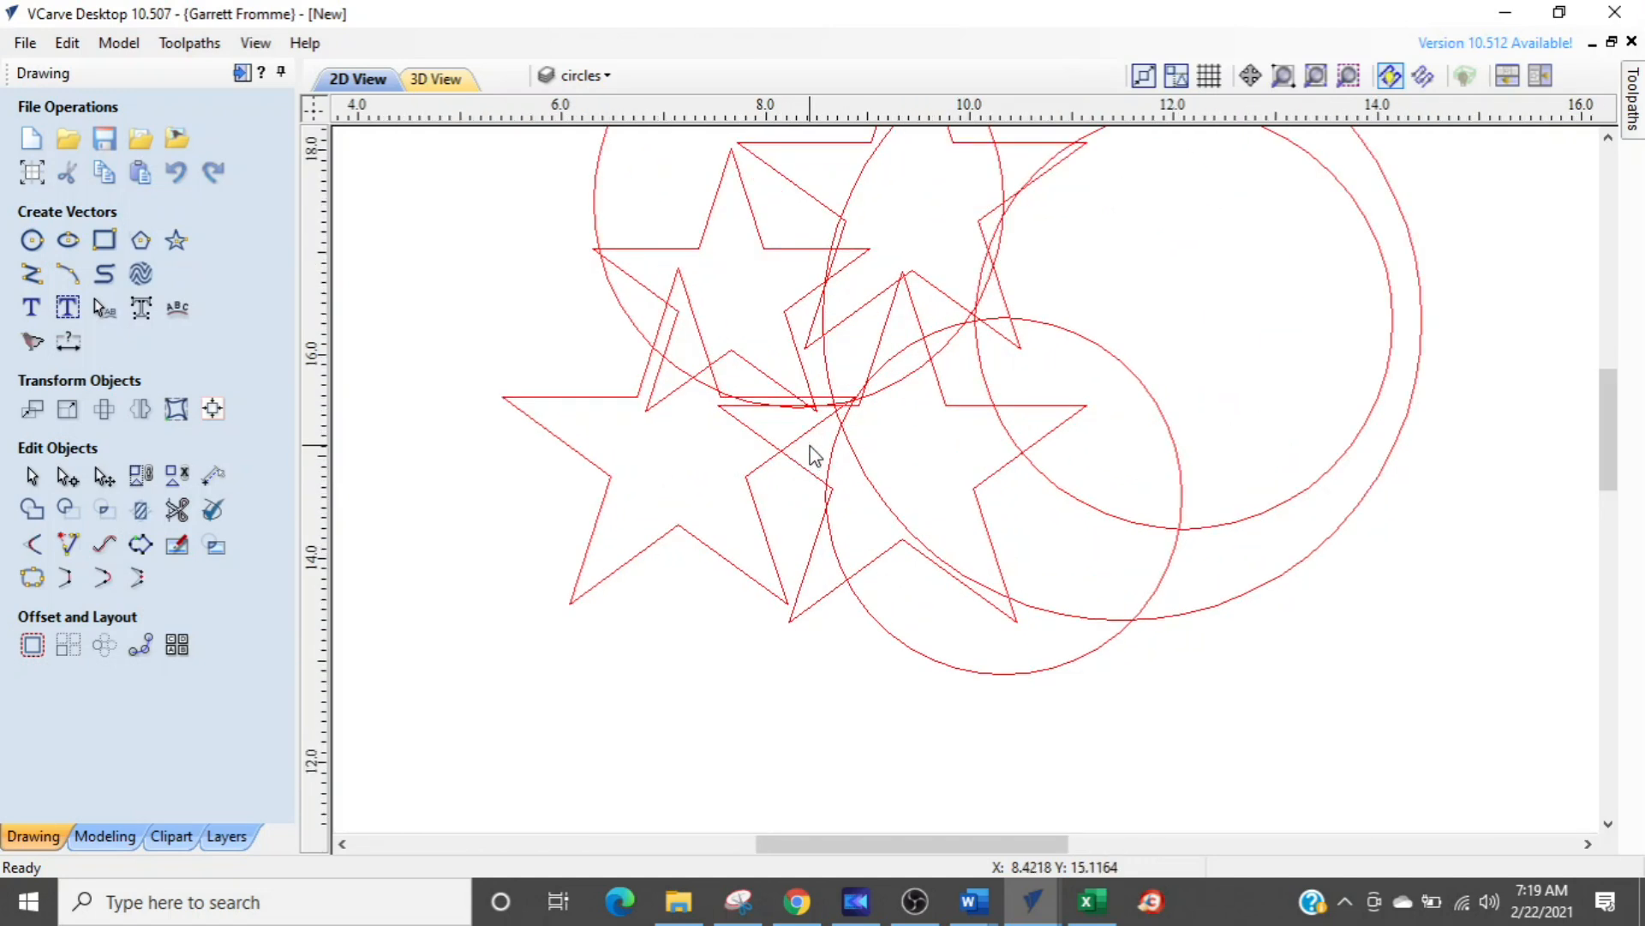
left_click(740, 461)
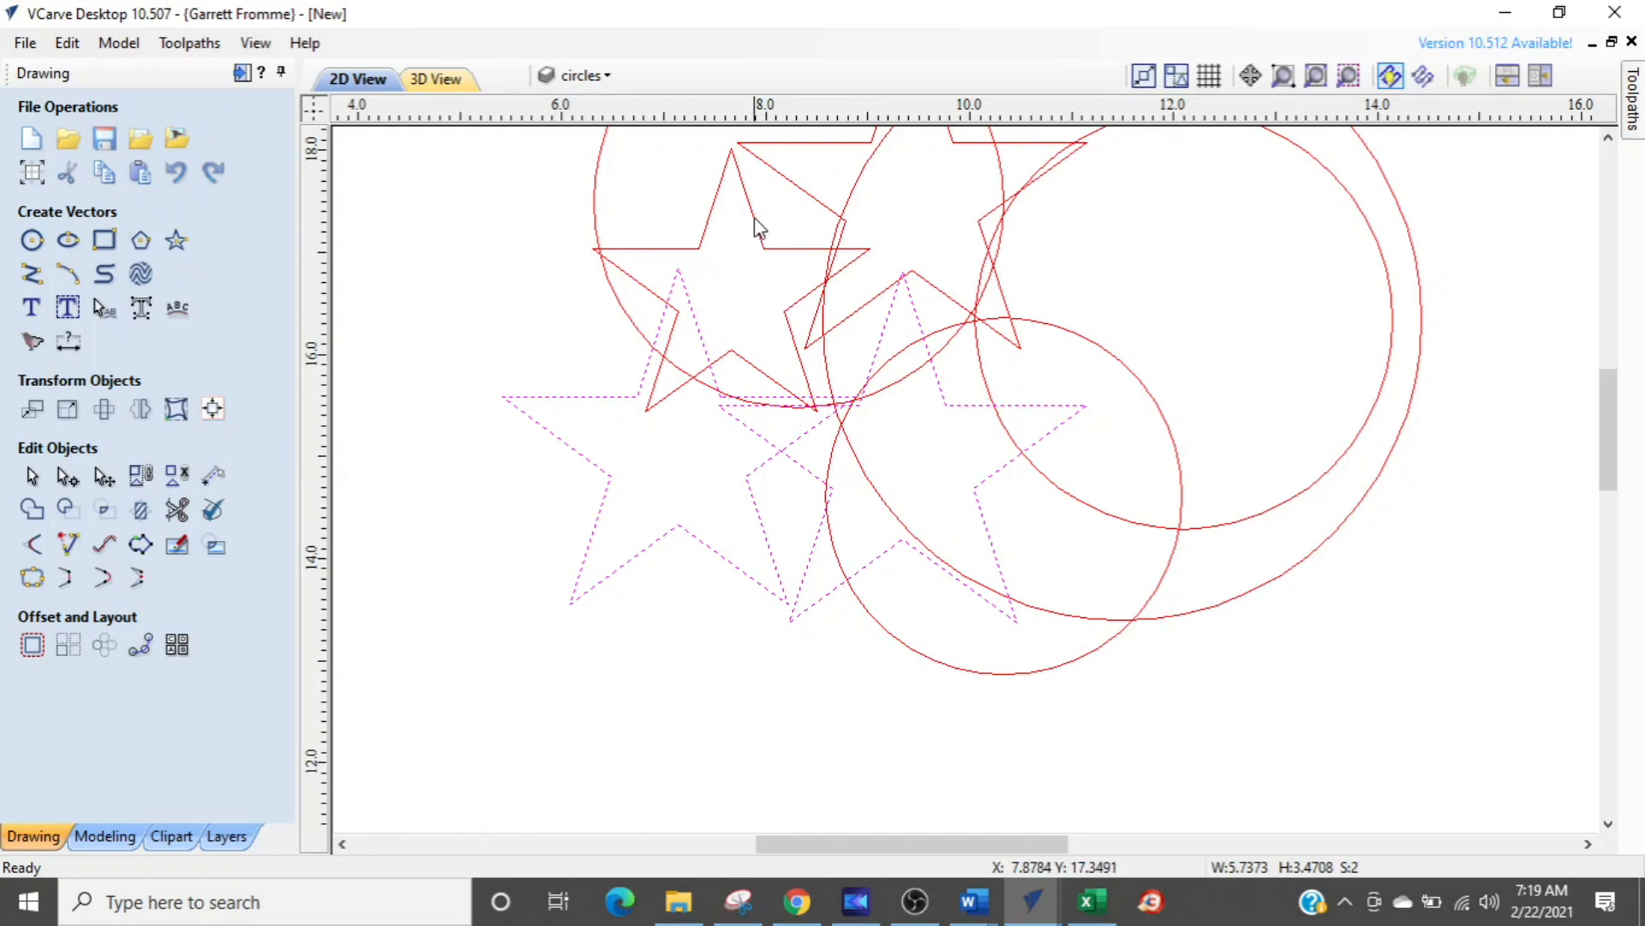
left_click(730, 199, "shift")
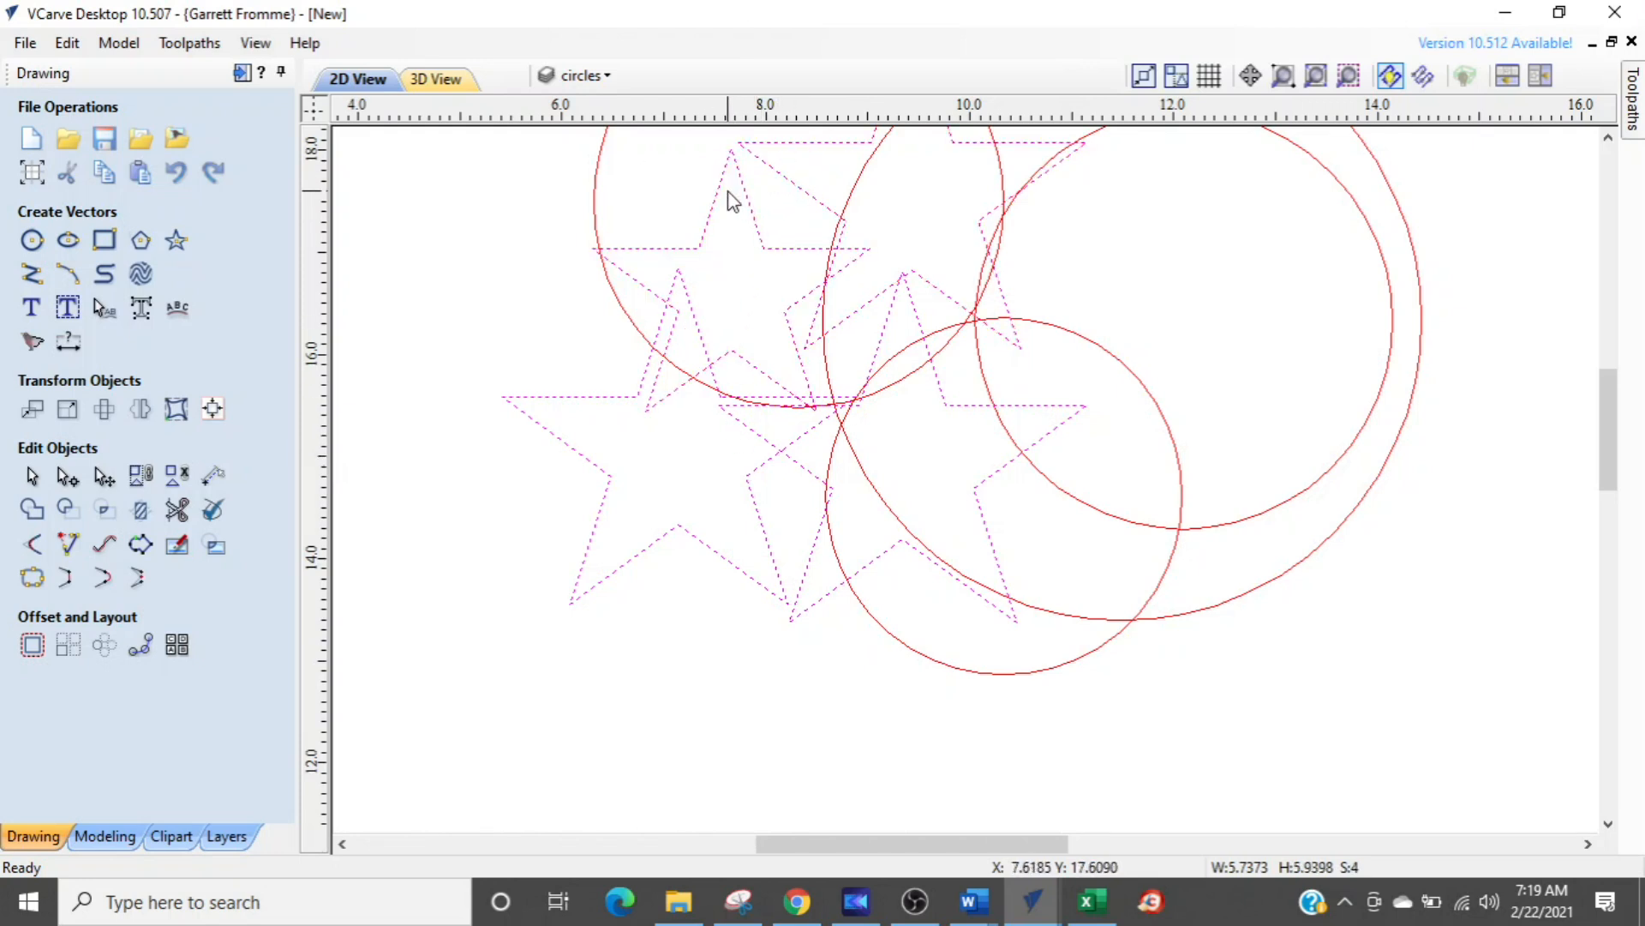
- Move the selected stars to a new visible, active layer named stars with a blue drawing colour, and clear the selection
right_click(716, 216)
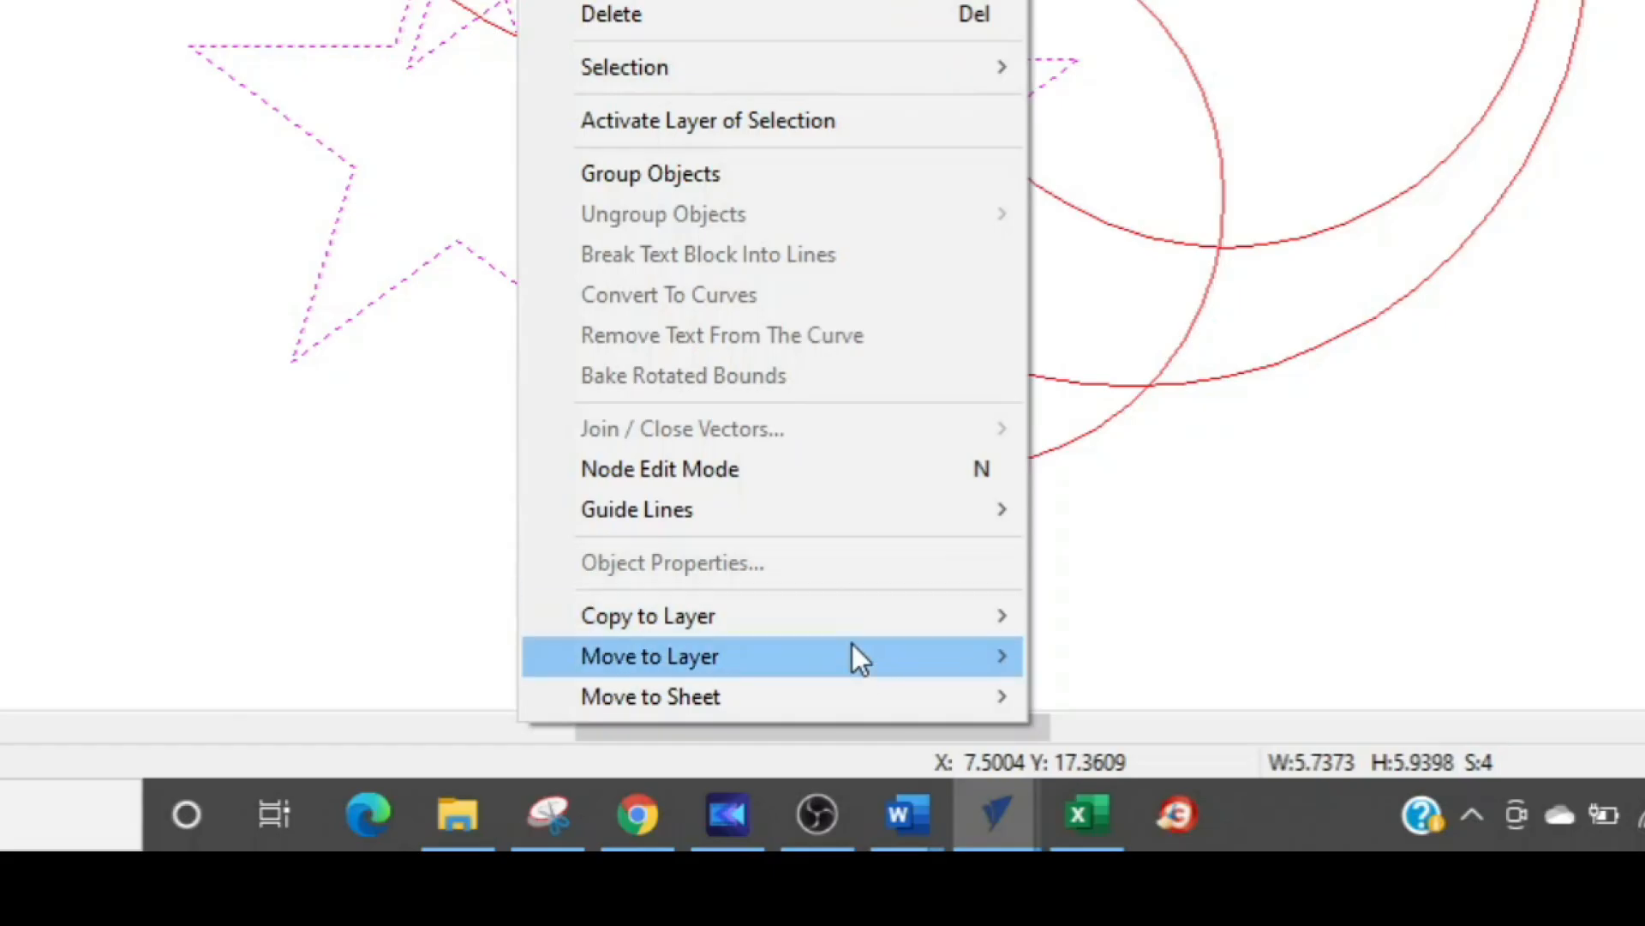
mouse_move(940, 799)
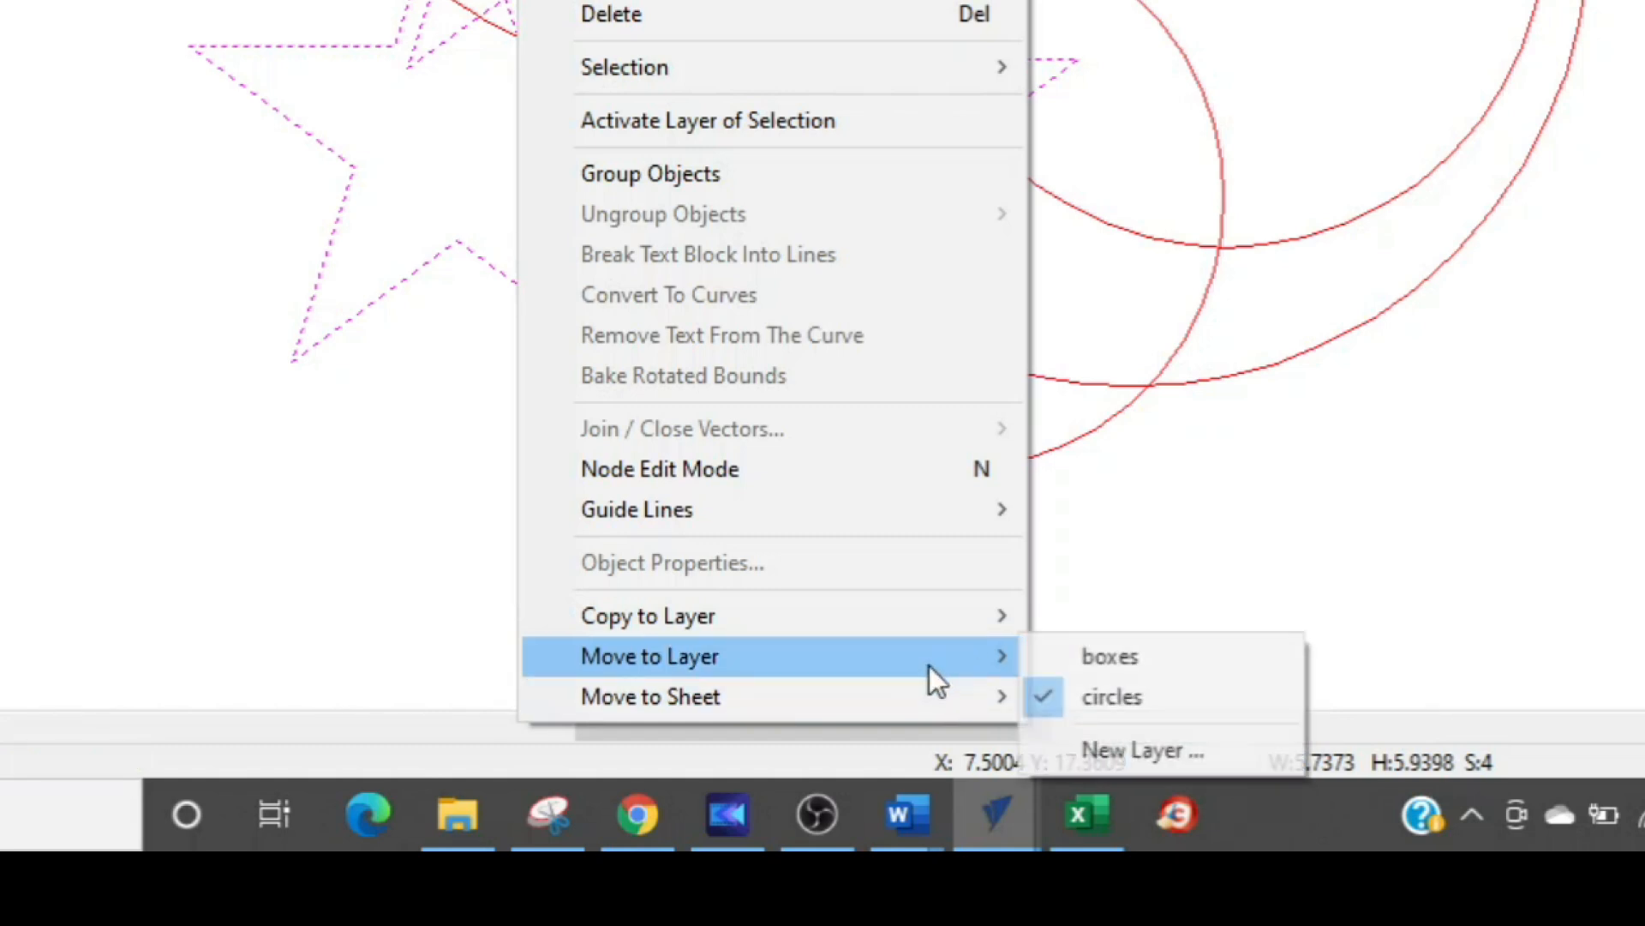
left_click(1180, 747)
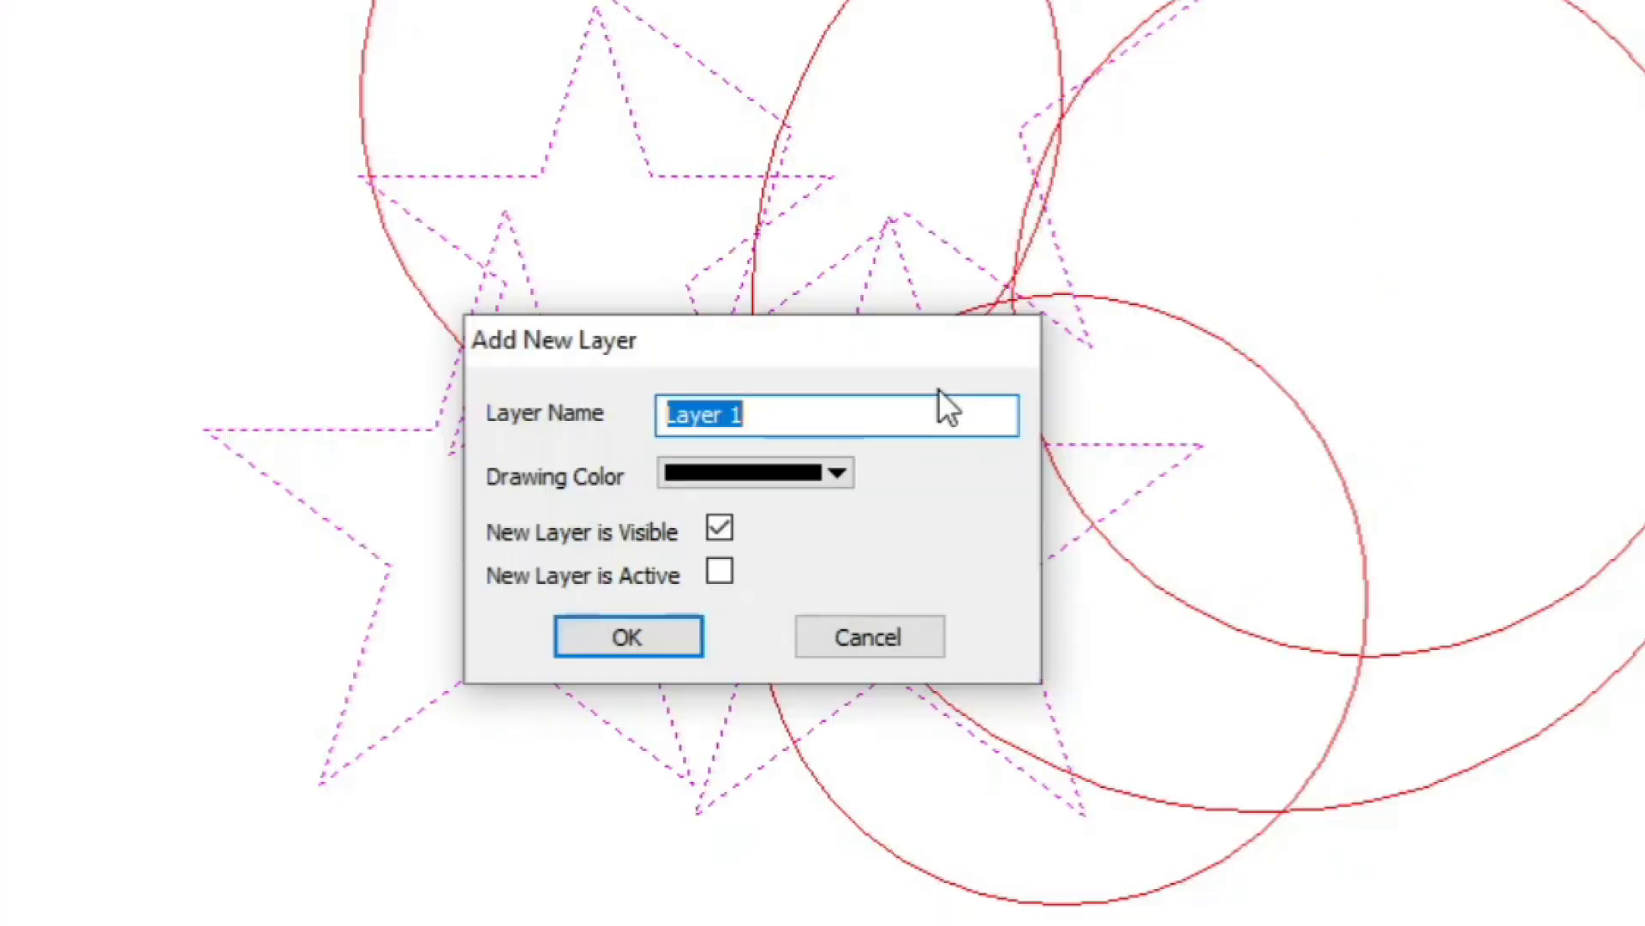
type("stars")
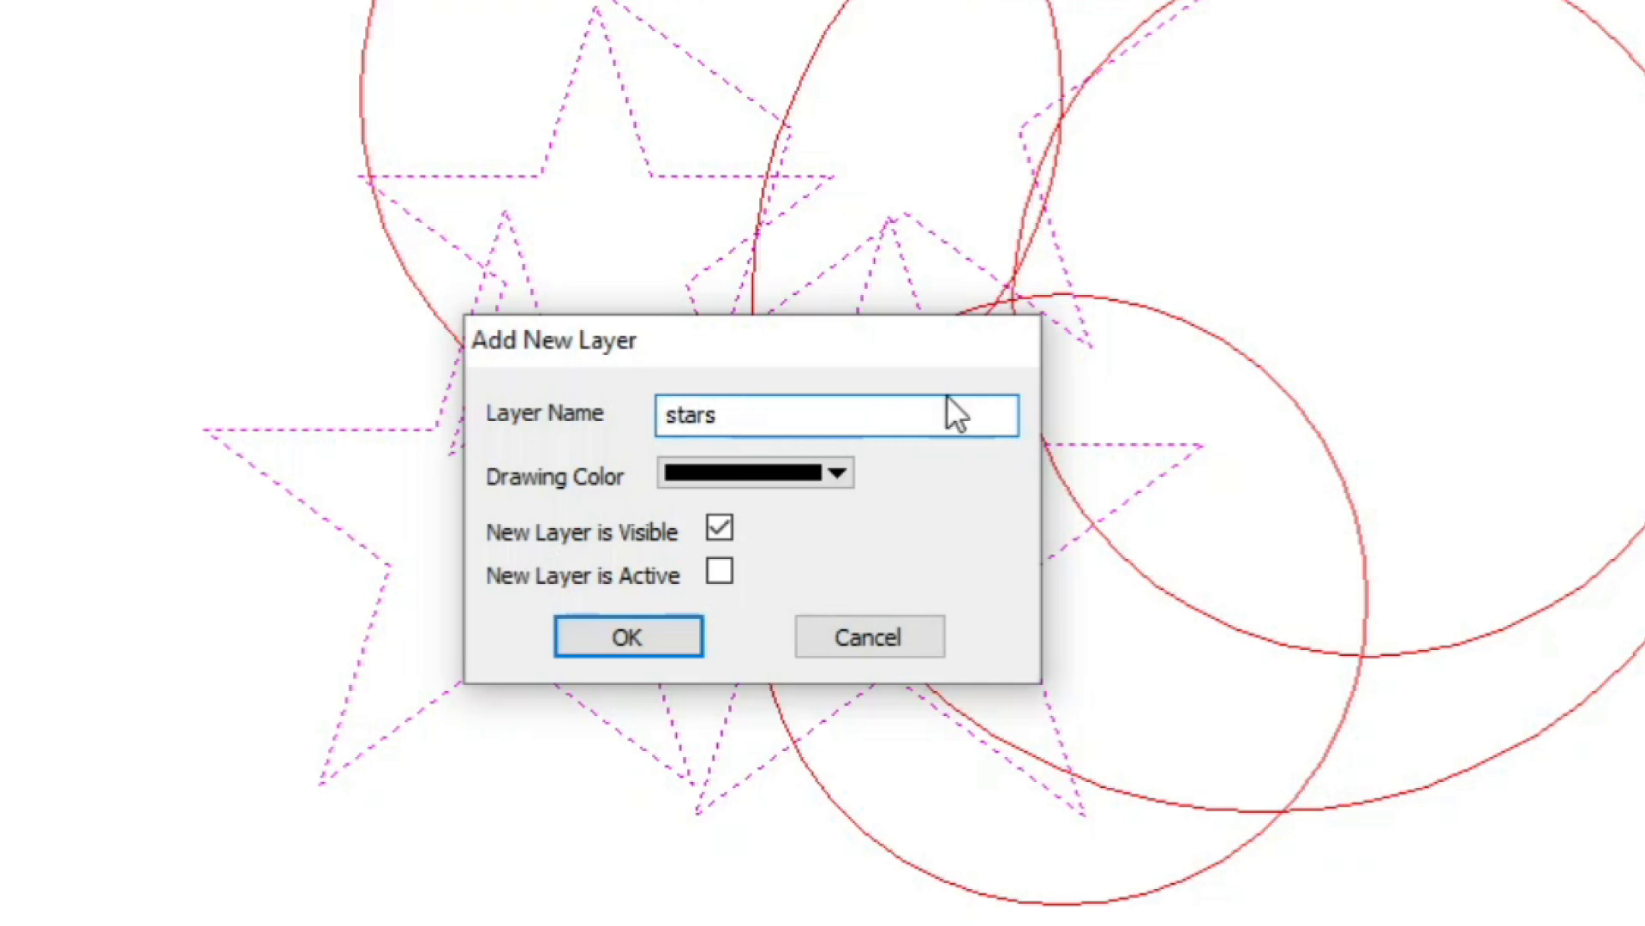
left_click(835, 474)
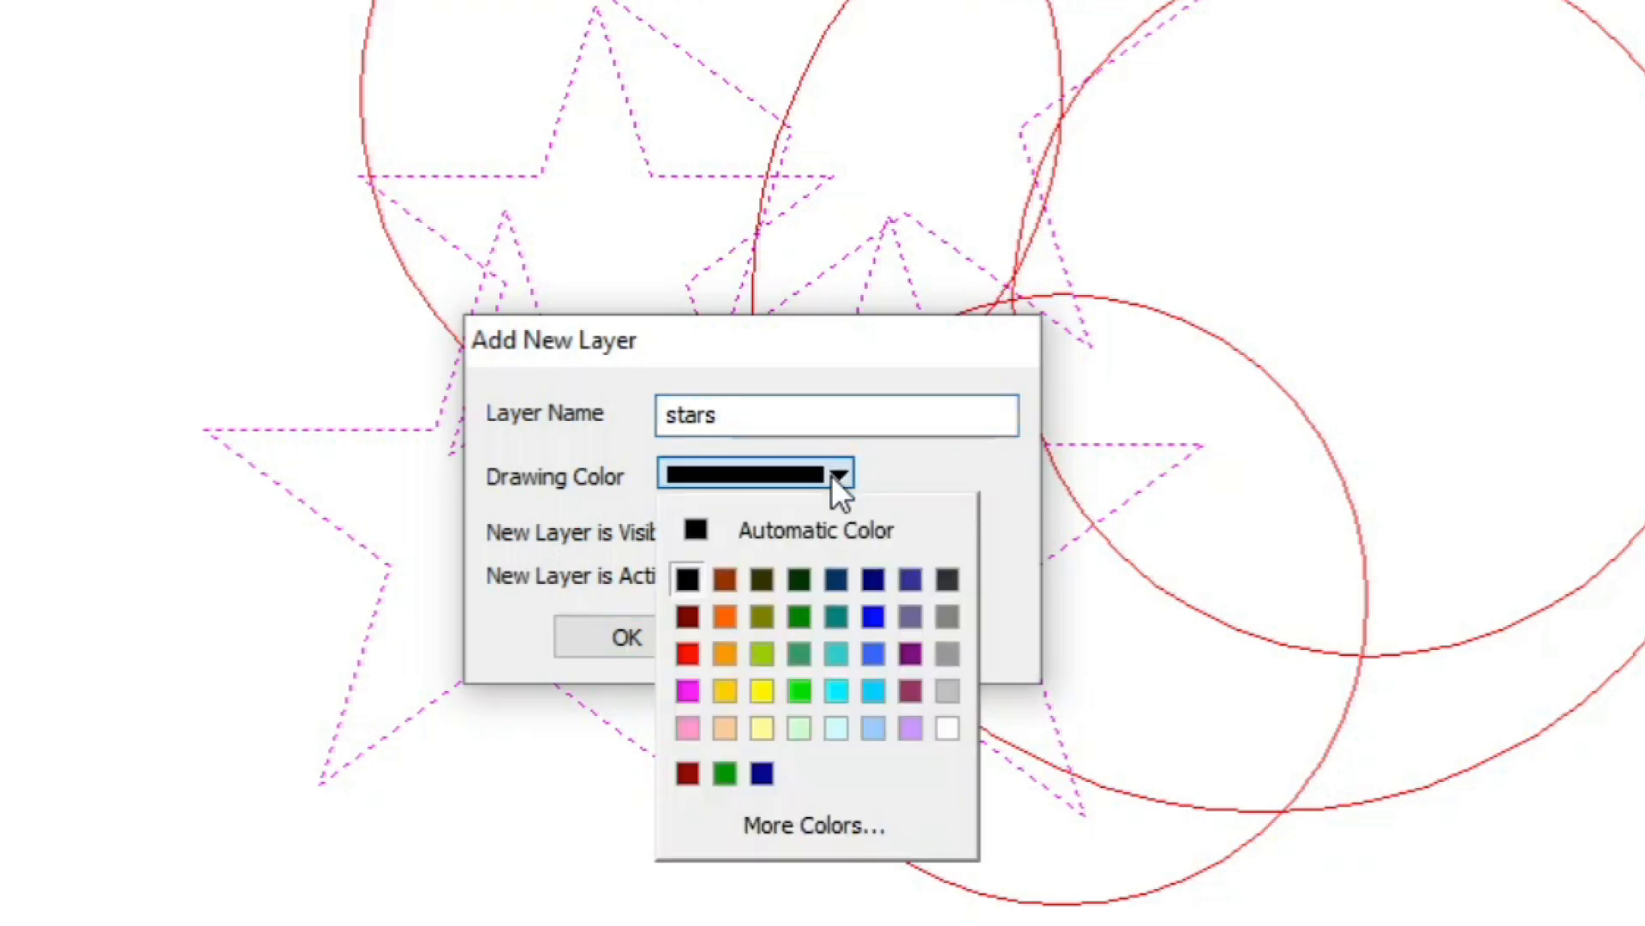
left_click(863, 618)
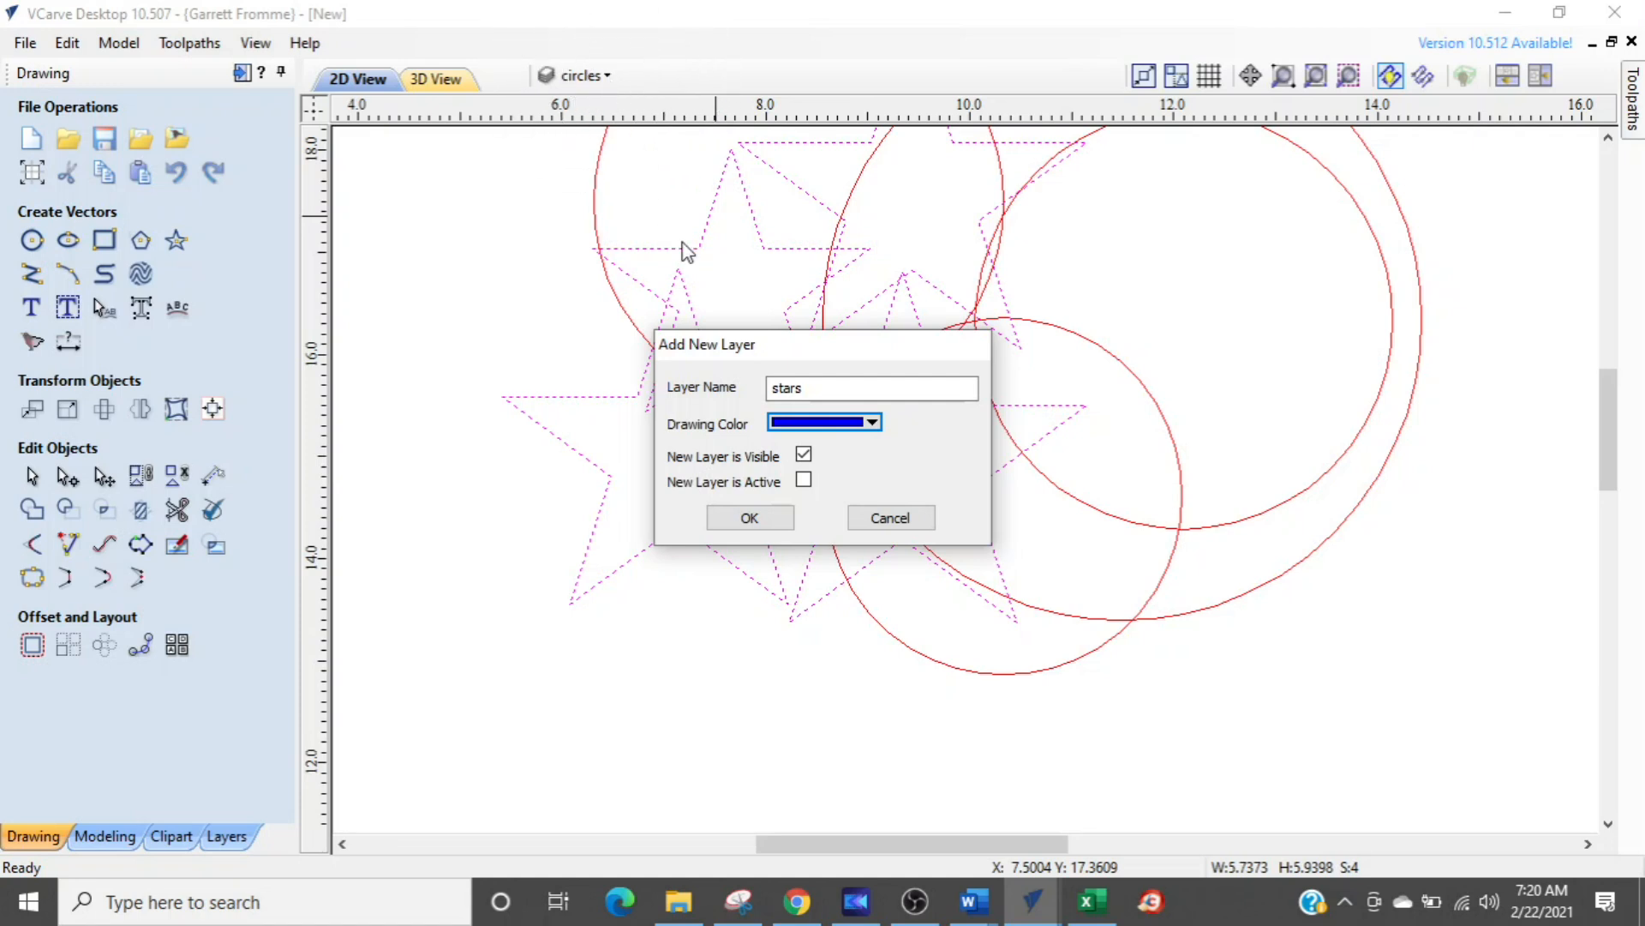
left_click(805, 481)
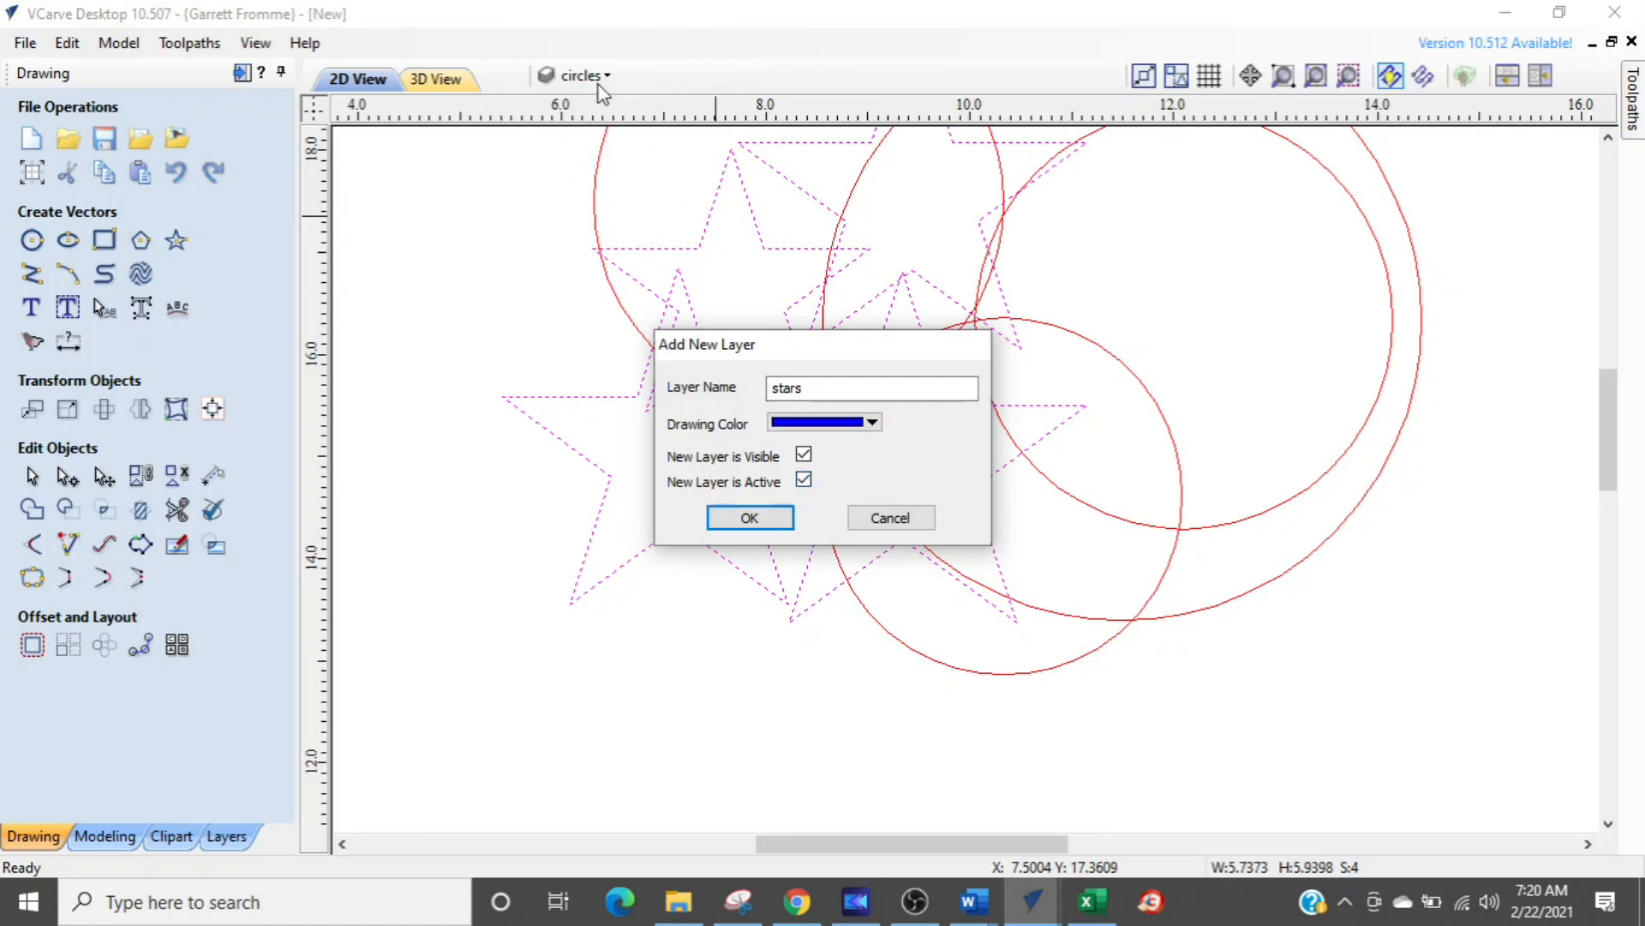
left_click(750, 518)
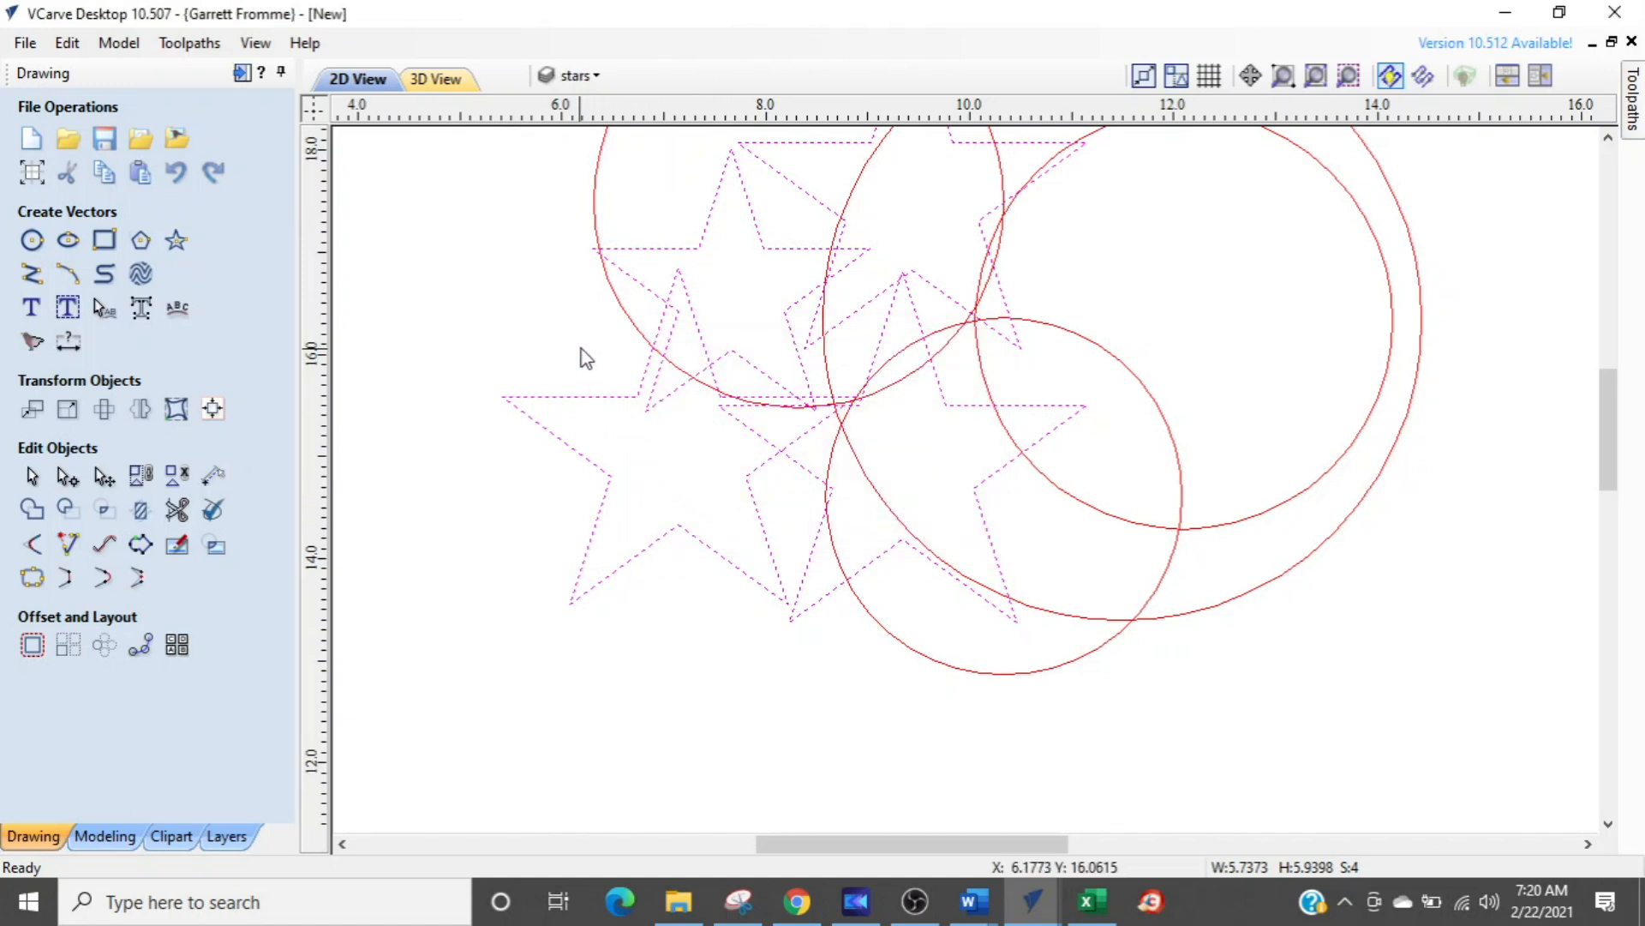
left_click(607, 364)
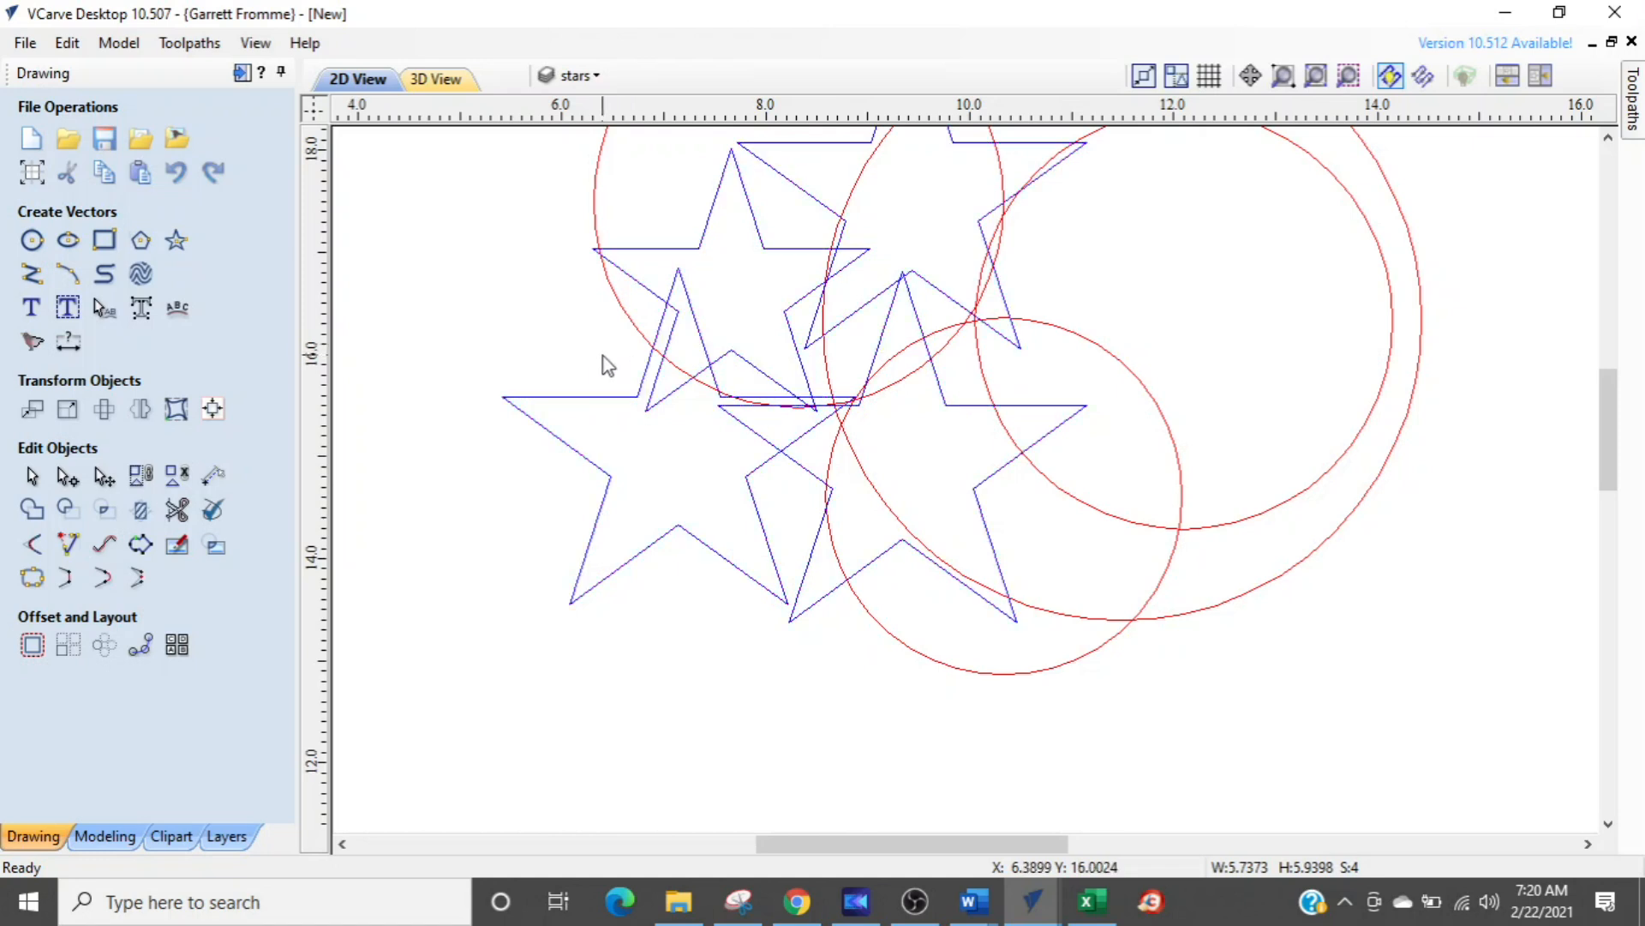
- Hide and show the stars layer, and close the layer list
scroll(686, 507, "down", 1)
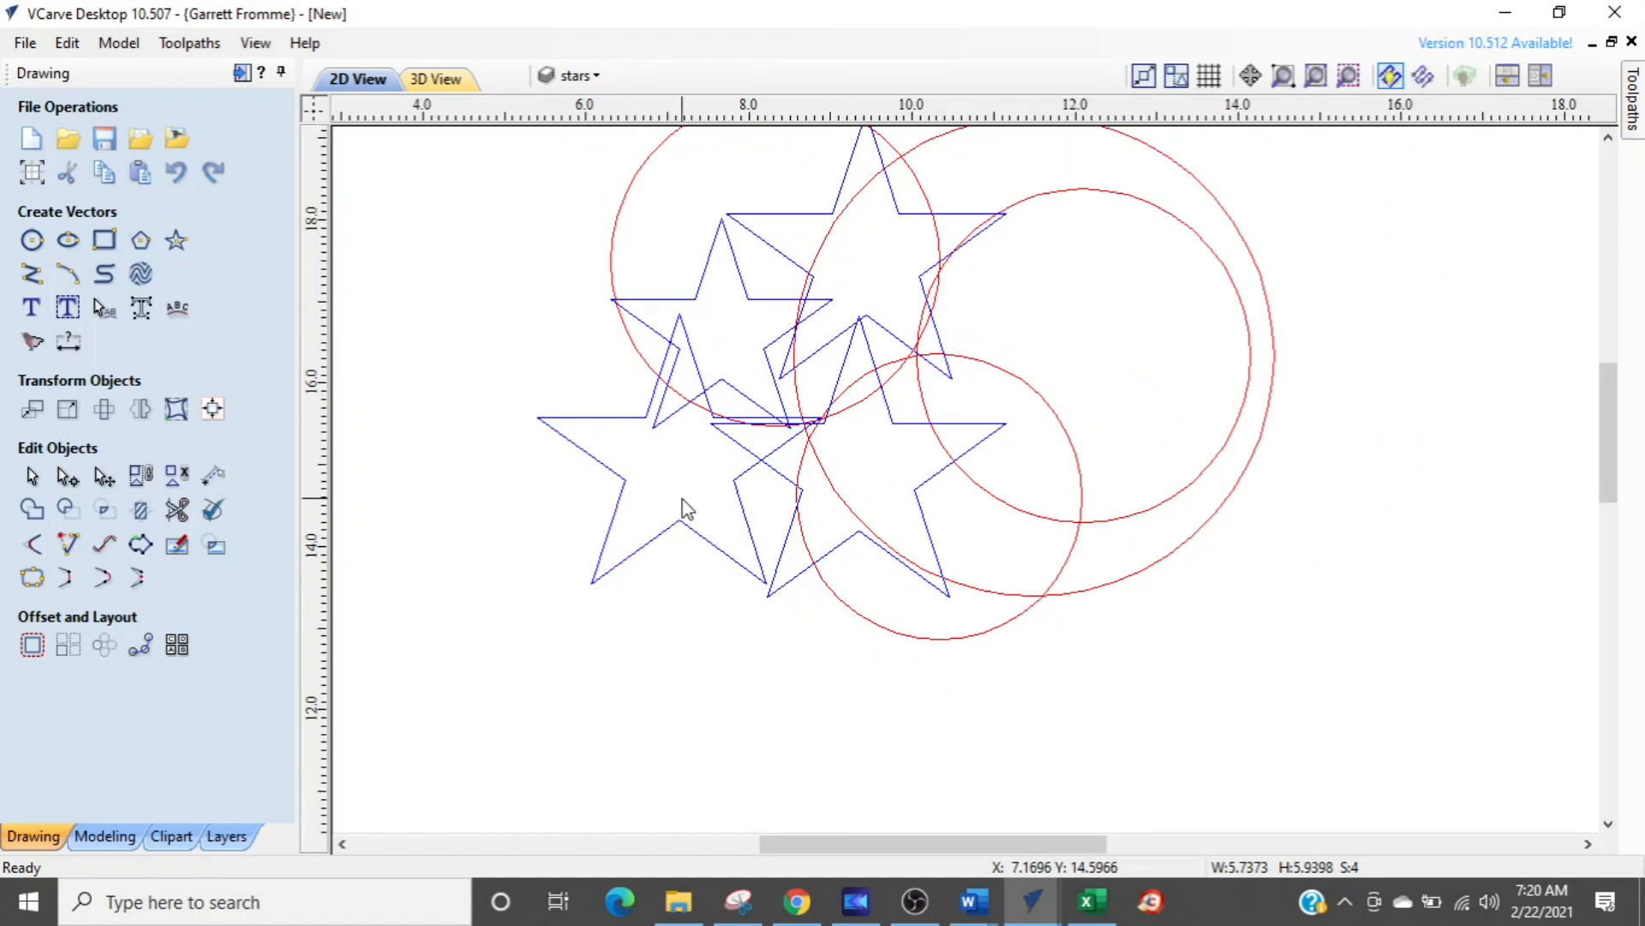
middle_click_drag(685, 508, 691, 580)
left_click(571, 78)
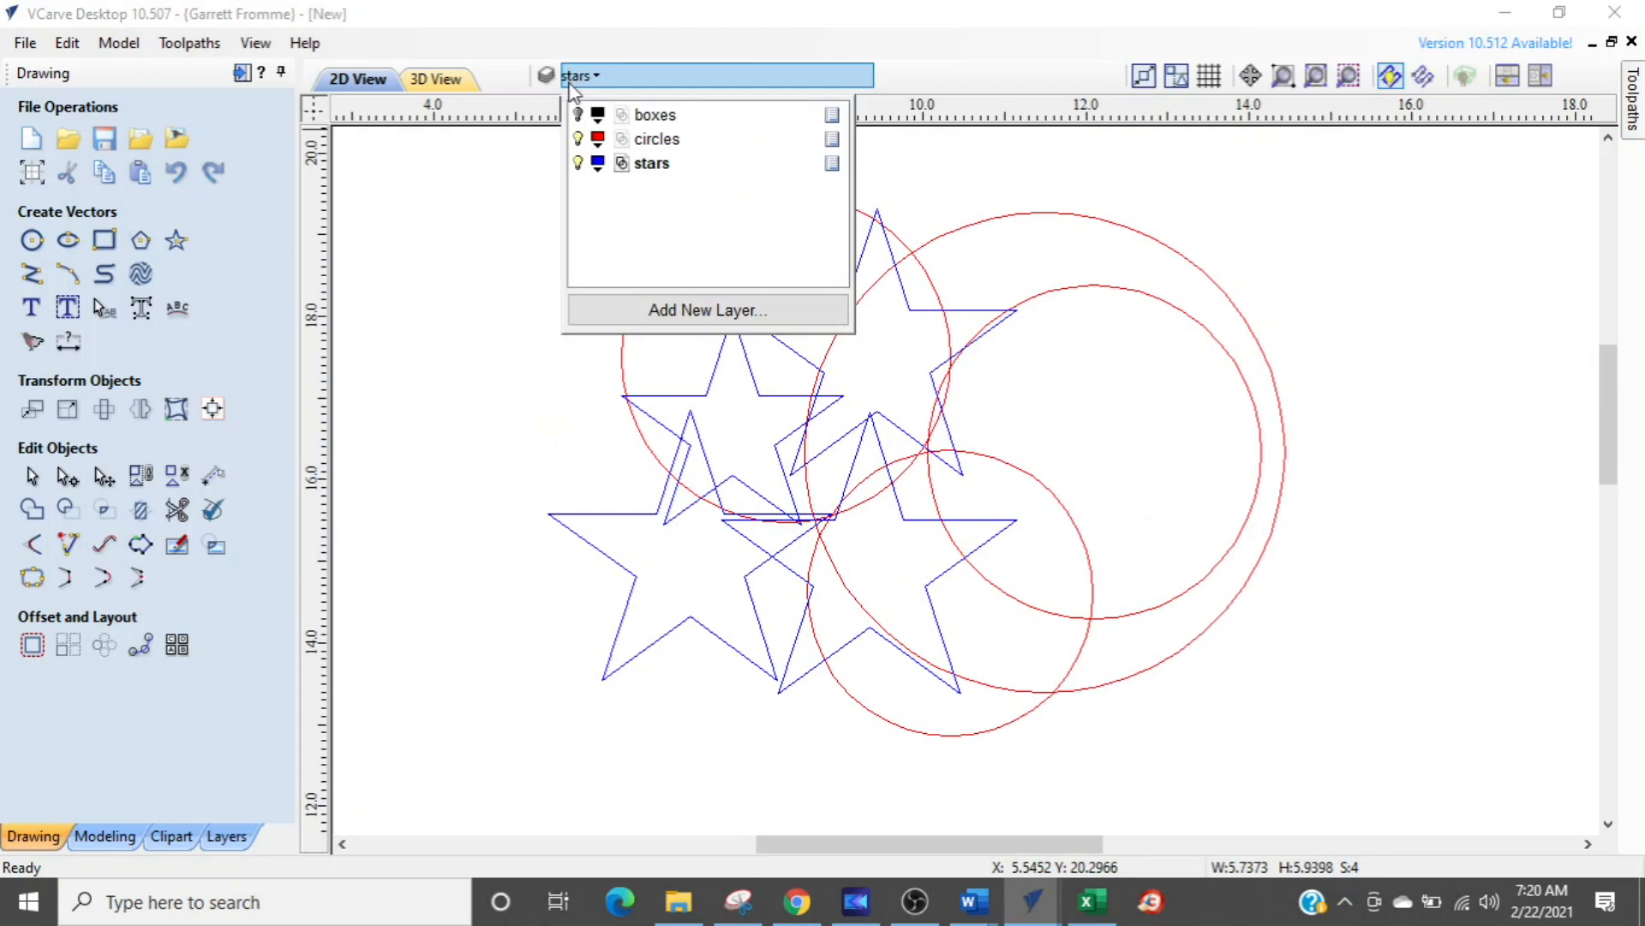
left_click(578, 163)
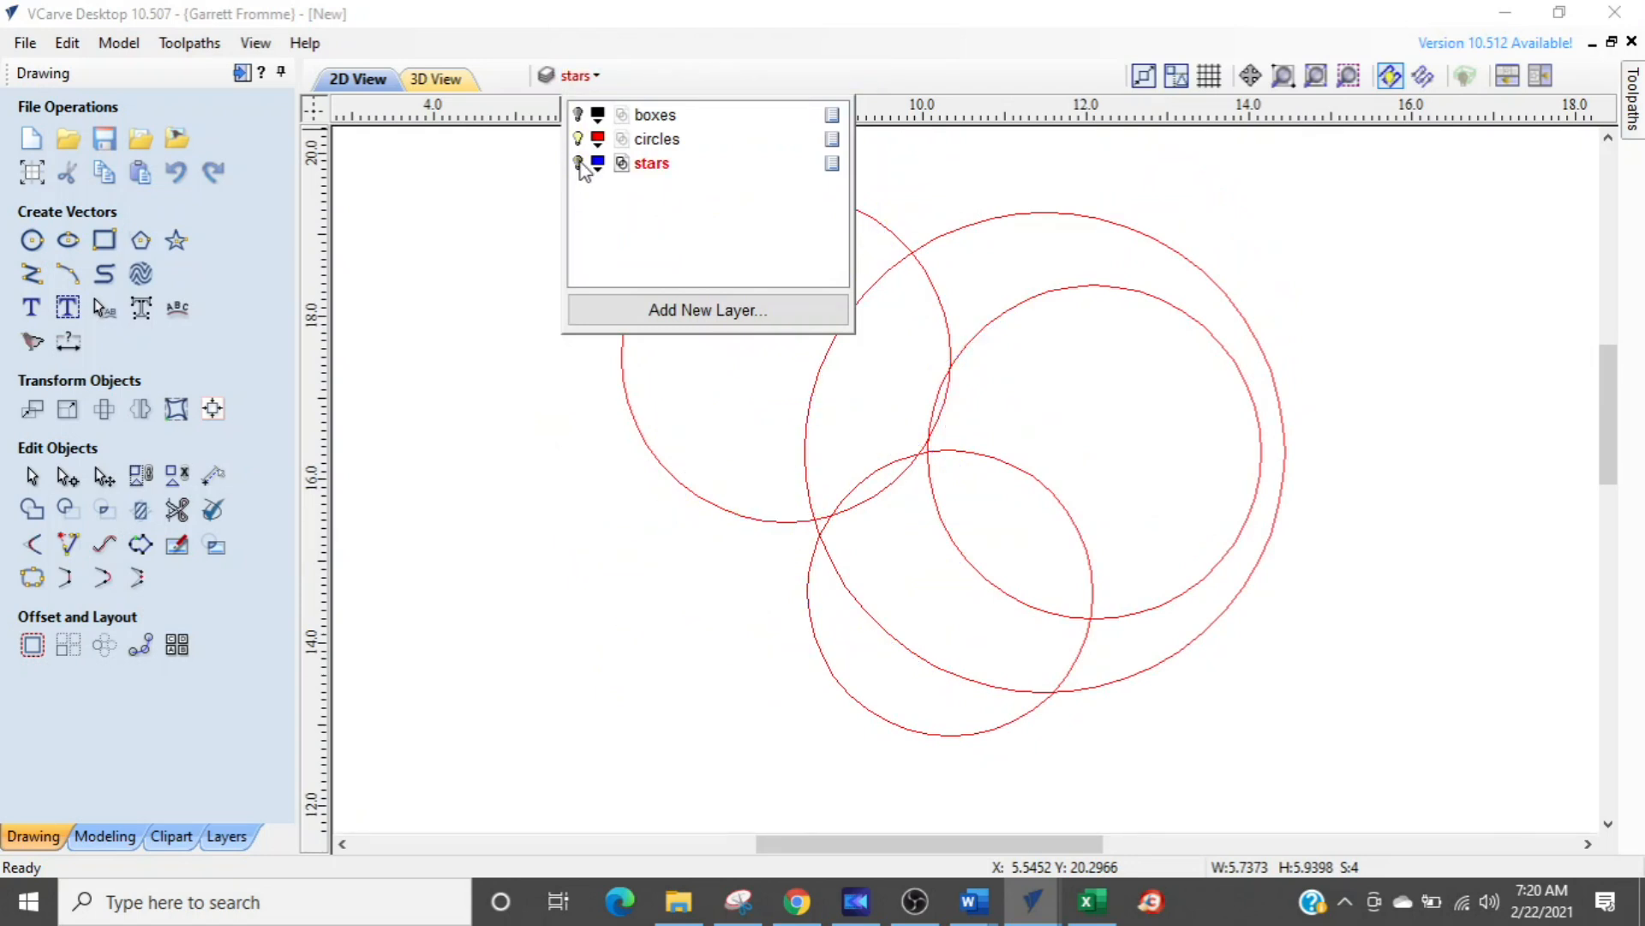
left_click(578, 163)
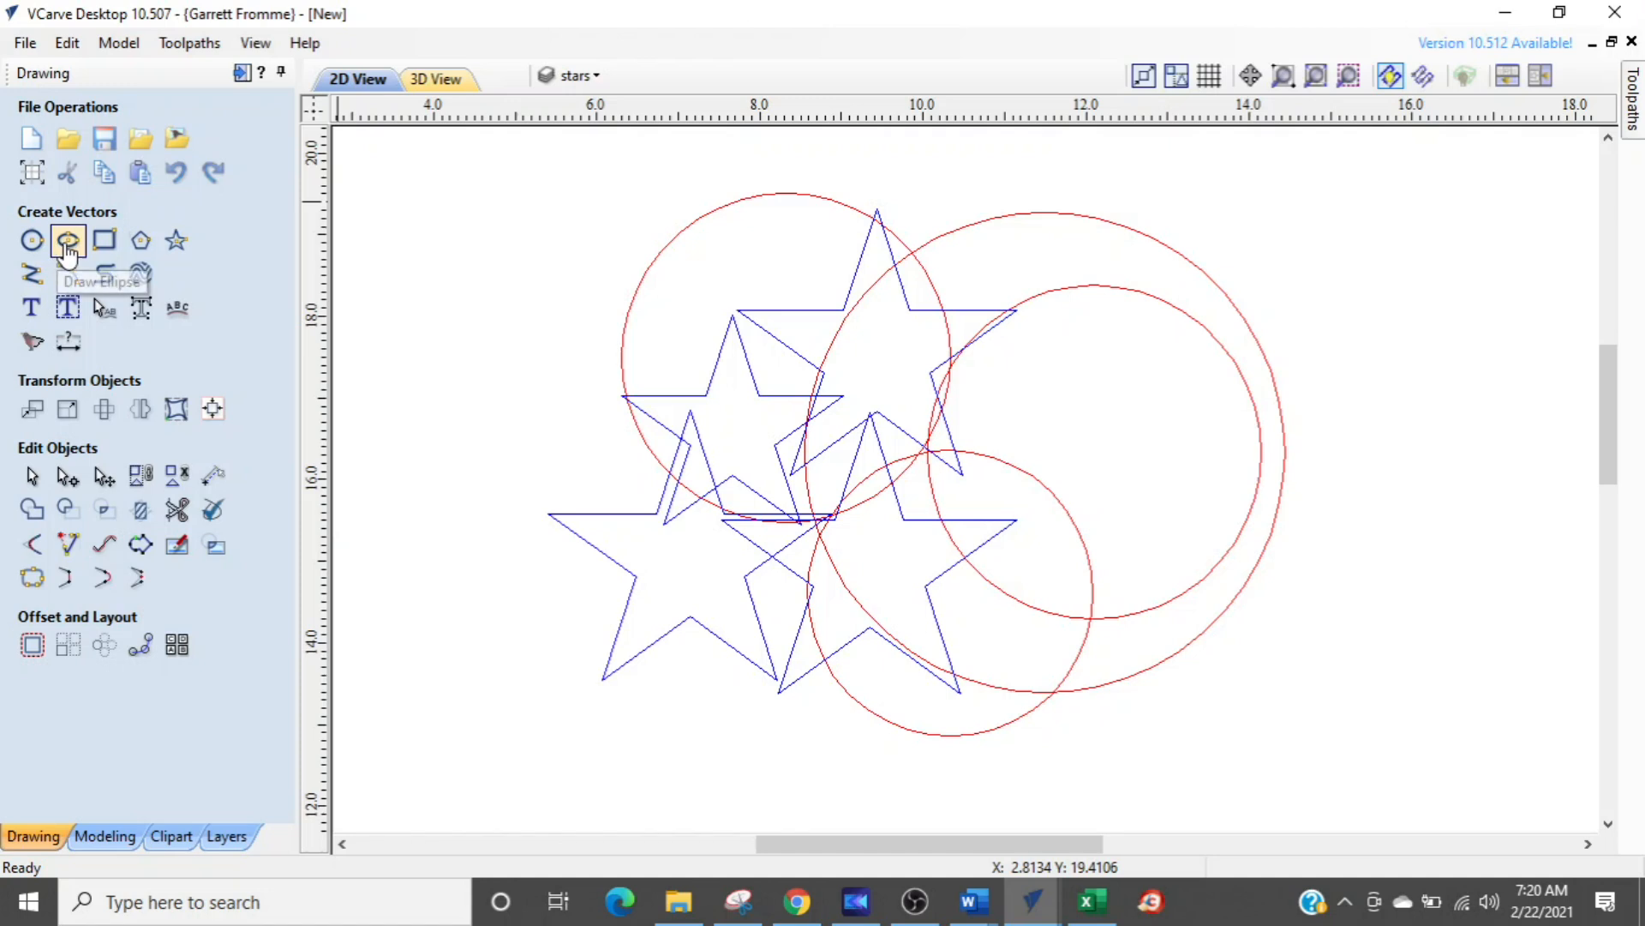
- Draw an eight-sided polygon with a radius of about 1.2 inches on the stars layer, beside the stars at the upper-left circle
left_click(141, 240)
left_click_drag(606, 359, 701, 342)
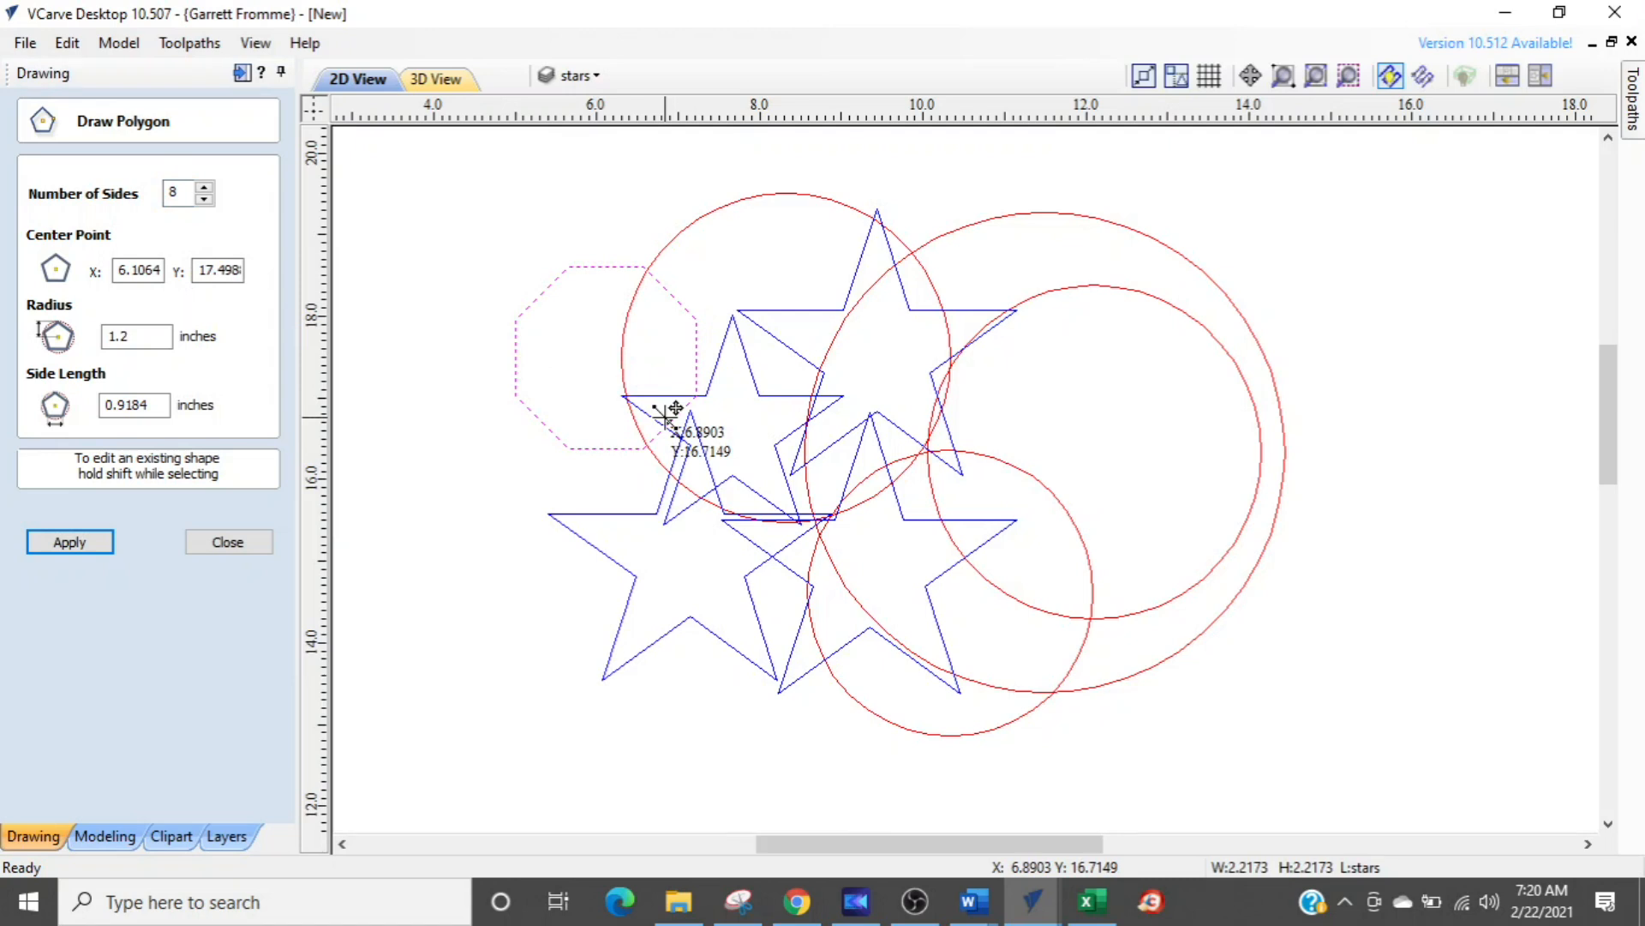
left_click(210, 541)
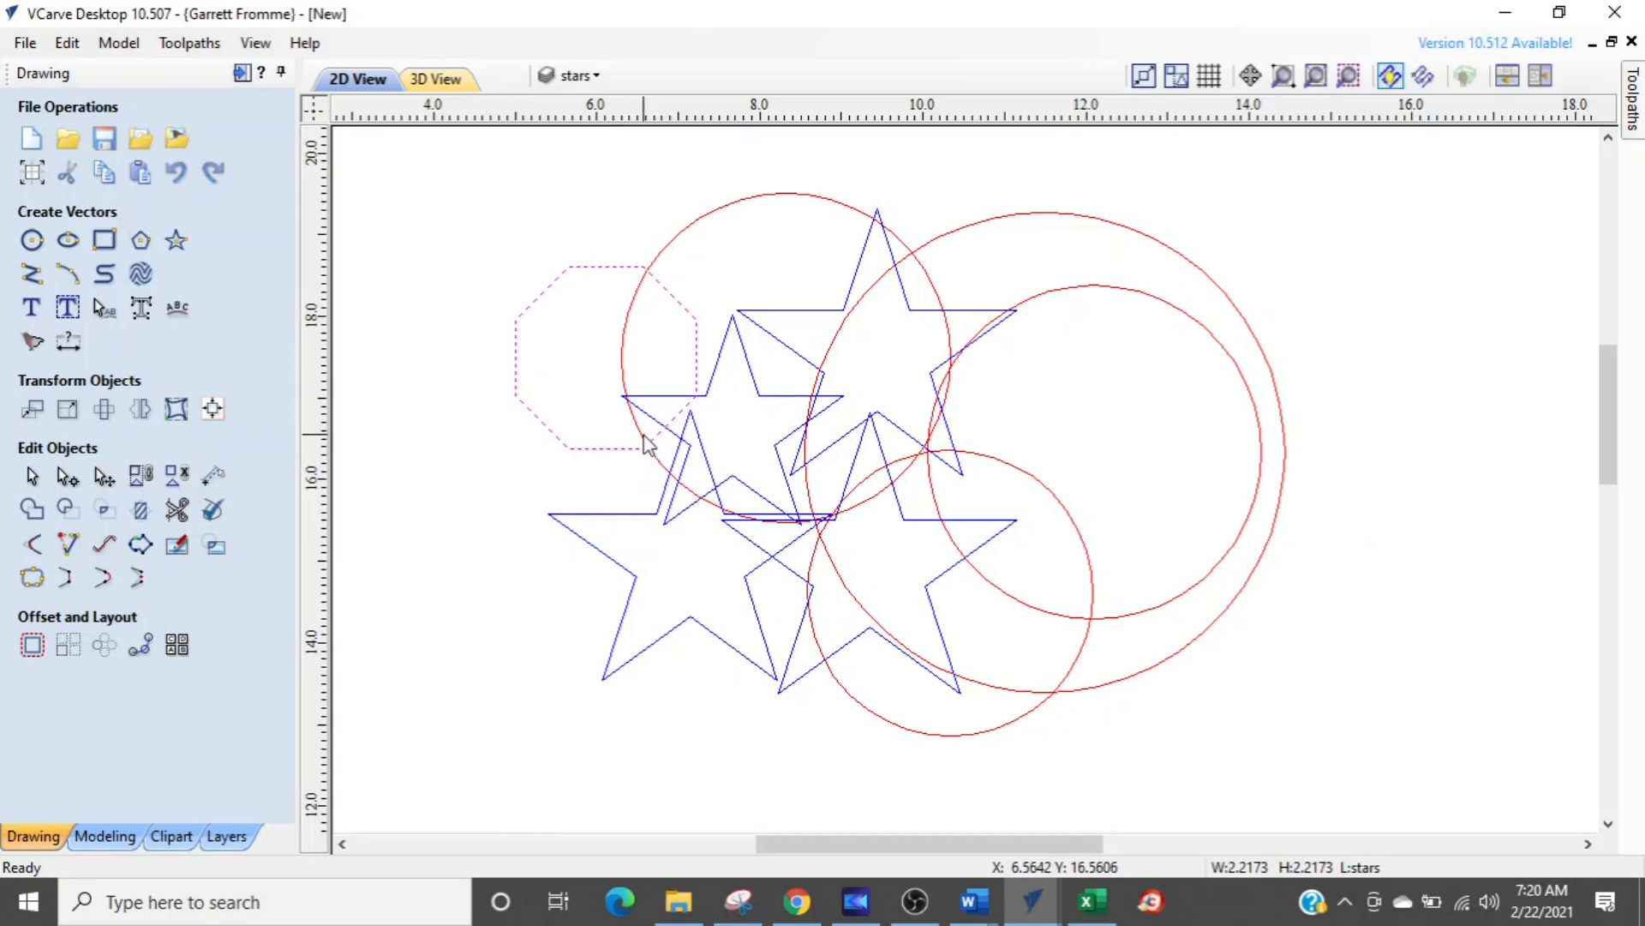
- Select the octagon, review the layer list to check the active layer, and clear the selection
scroll(639, 443, "up", 2)
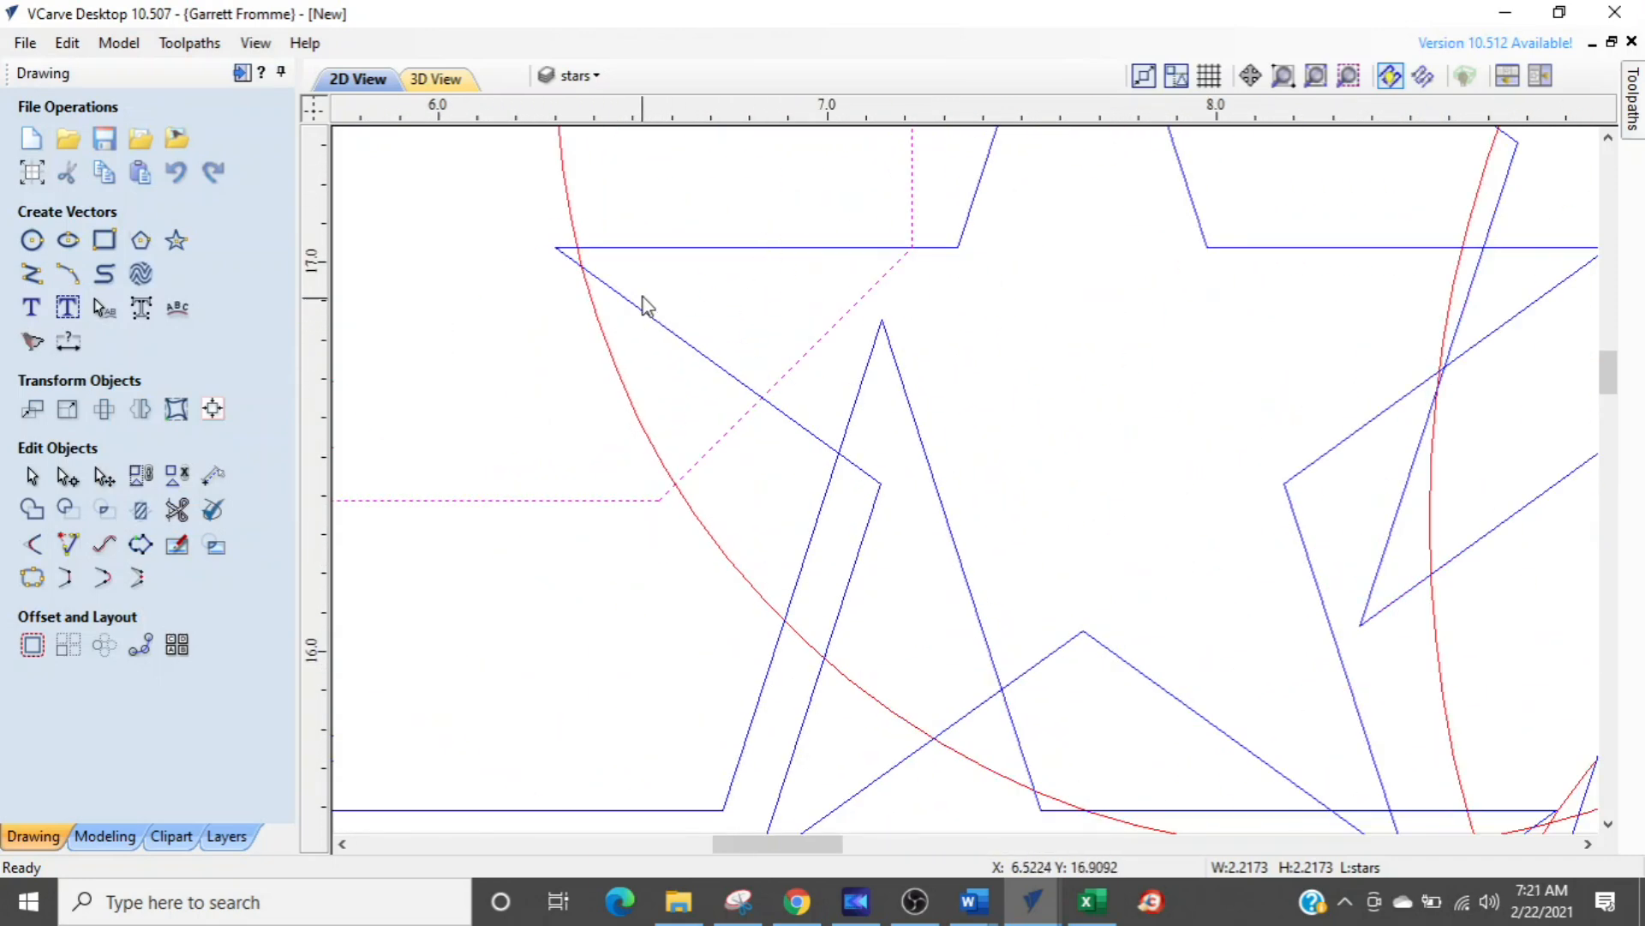
scroll(746, 448, "down", 2)
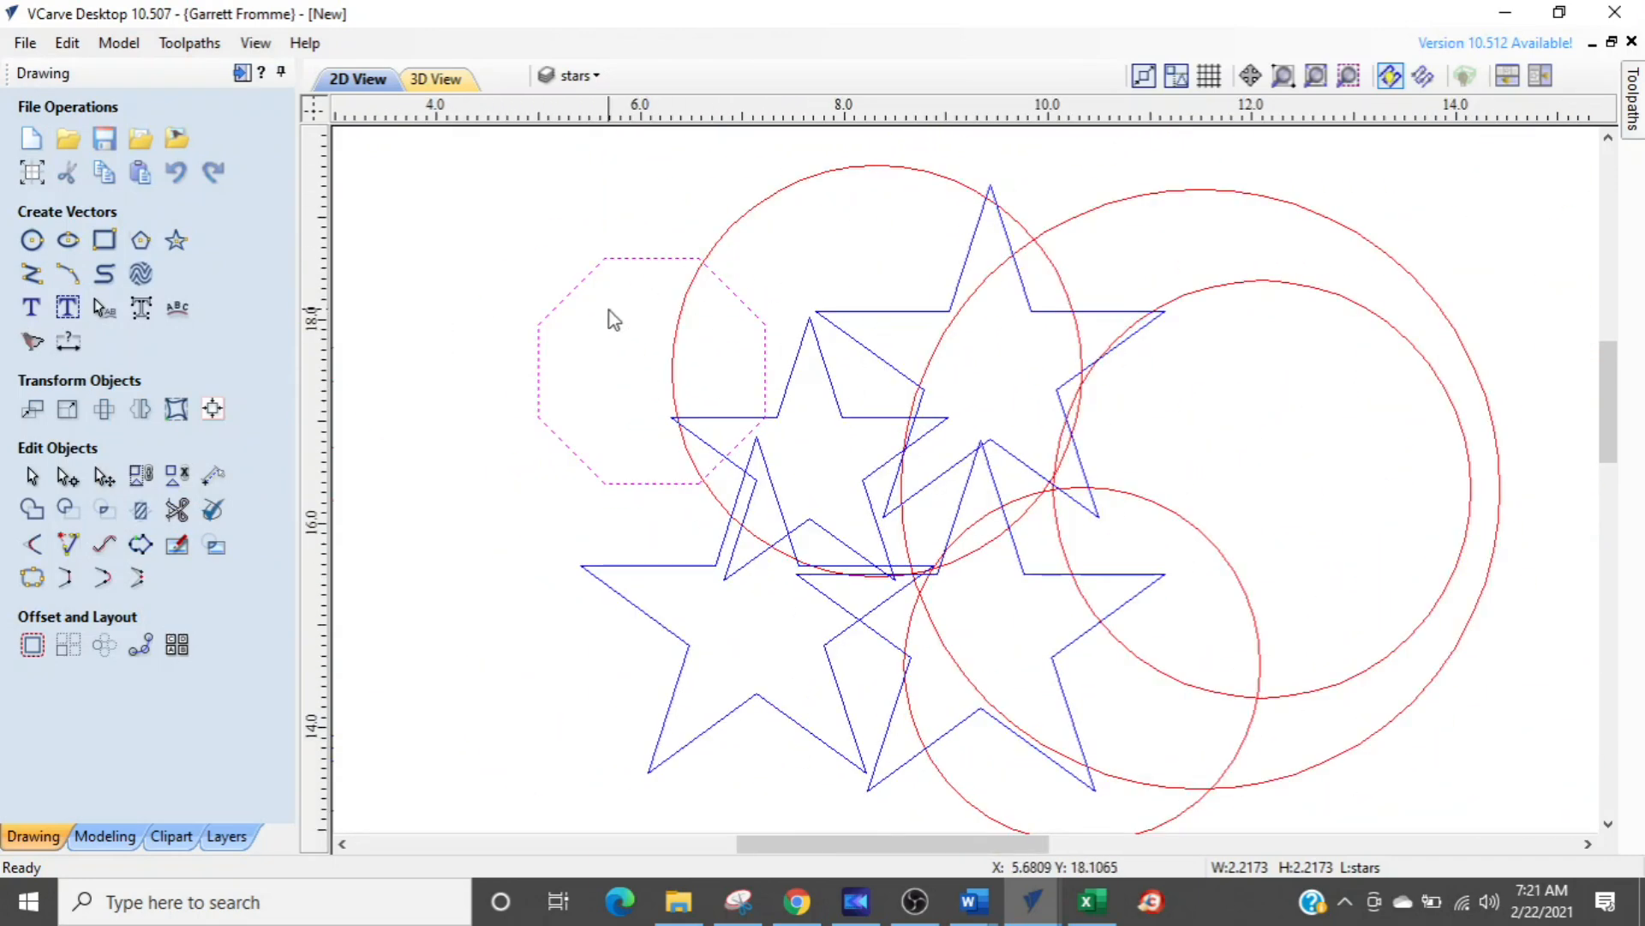
left_click(599, 291)
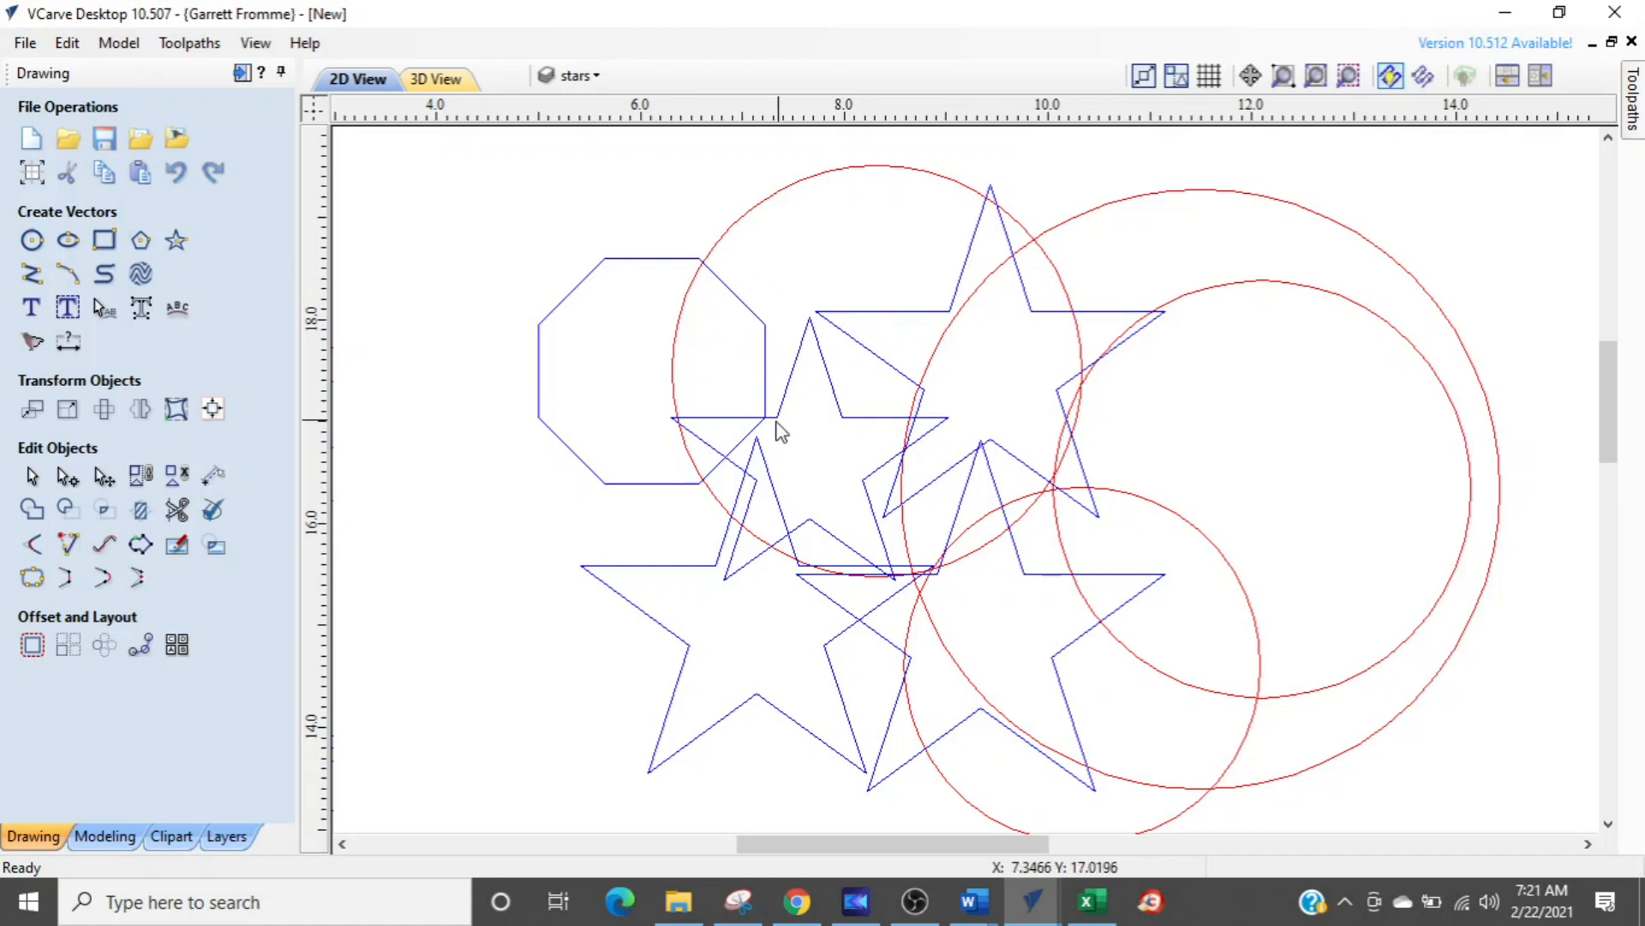
left_click(651, 258)
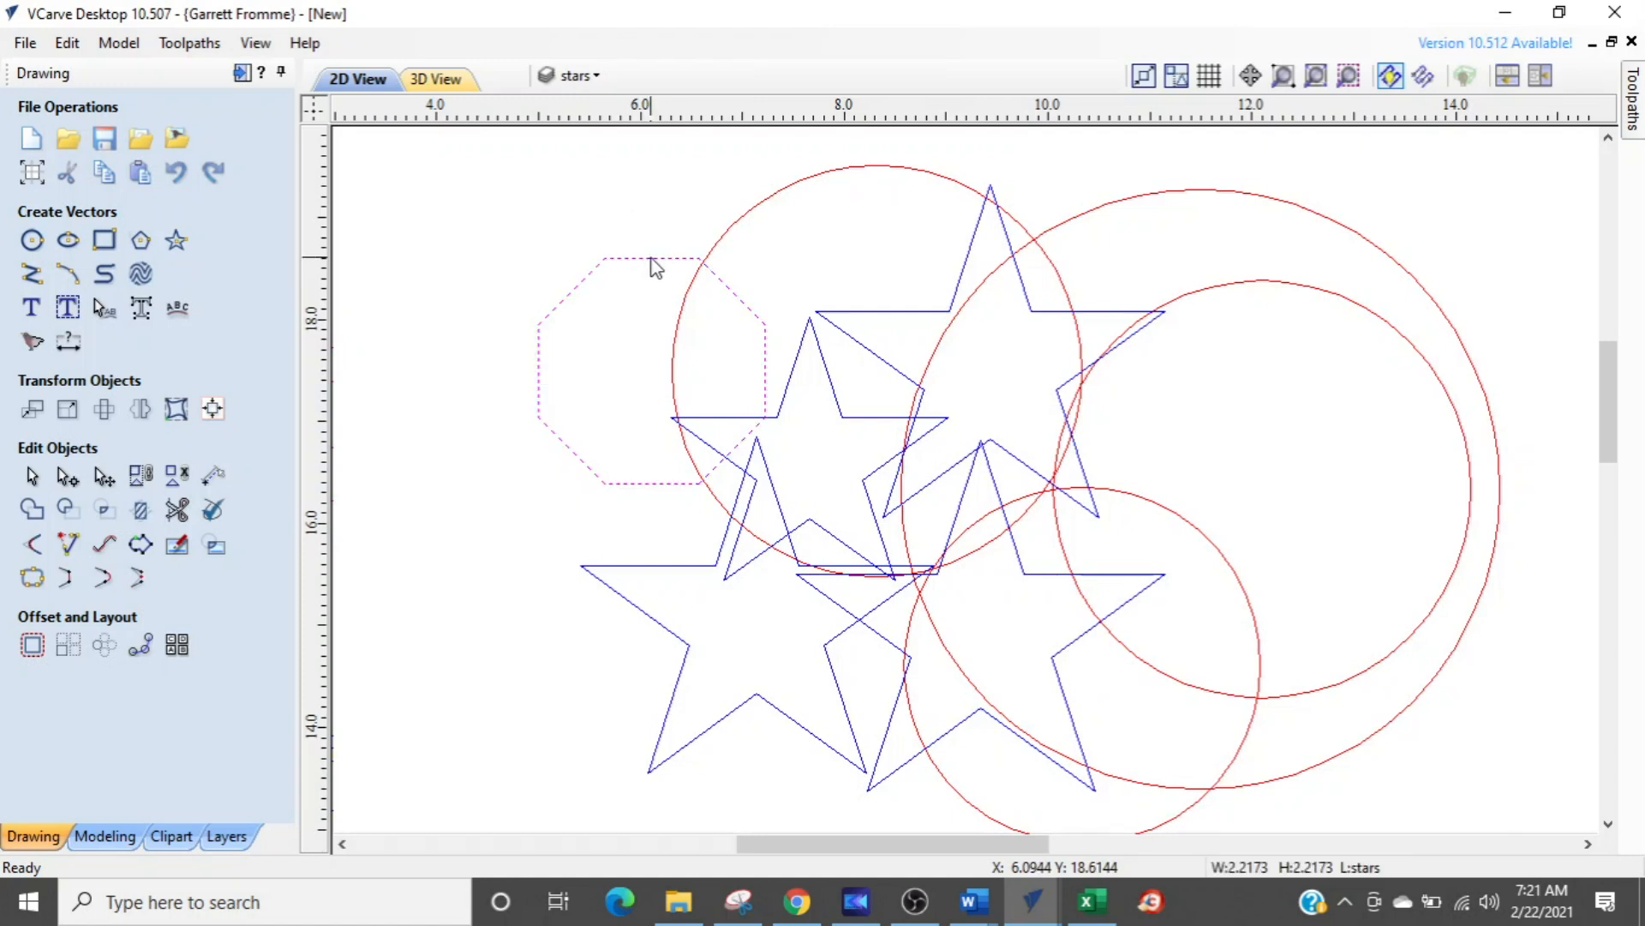
left_click(591, 76)
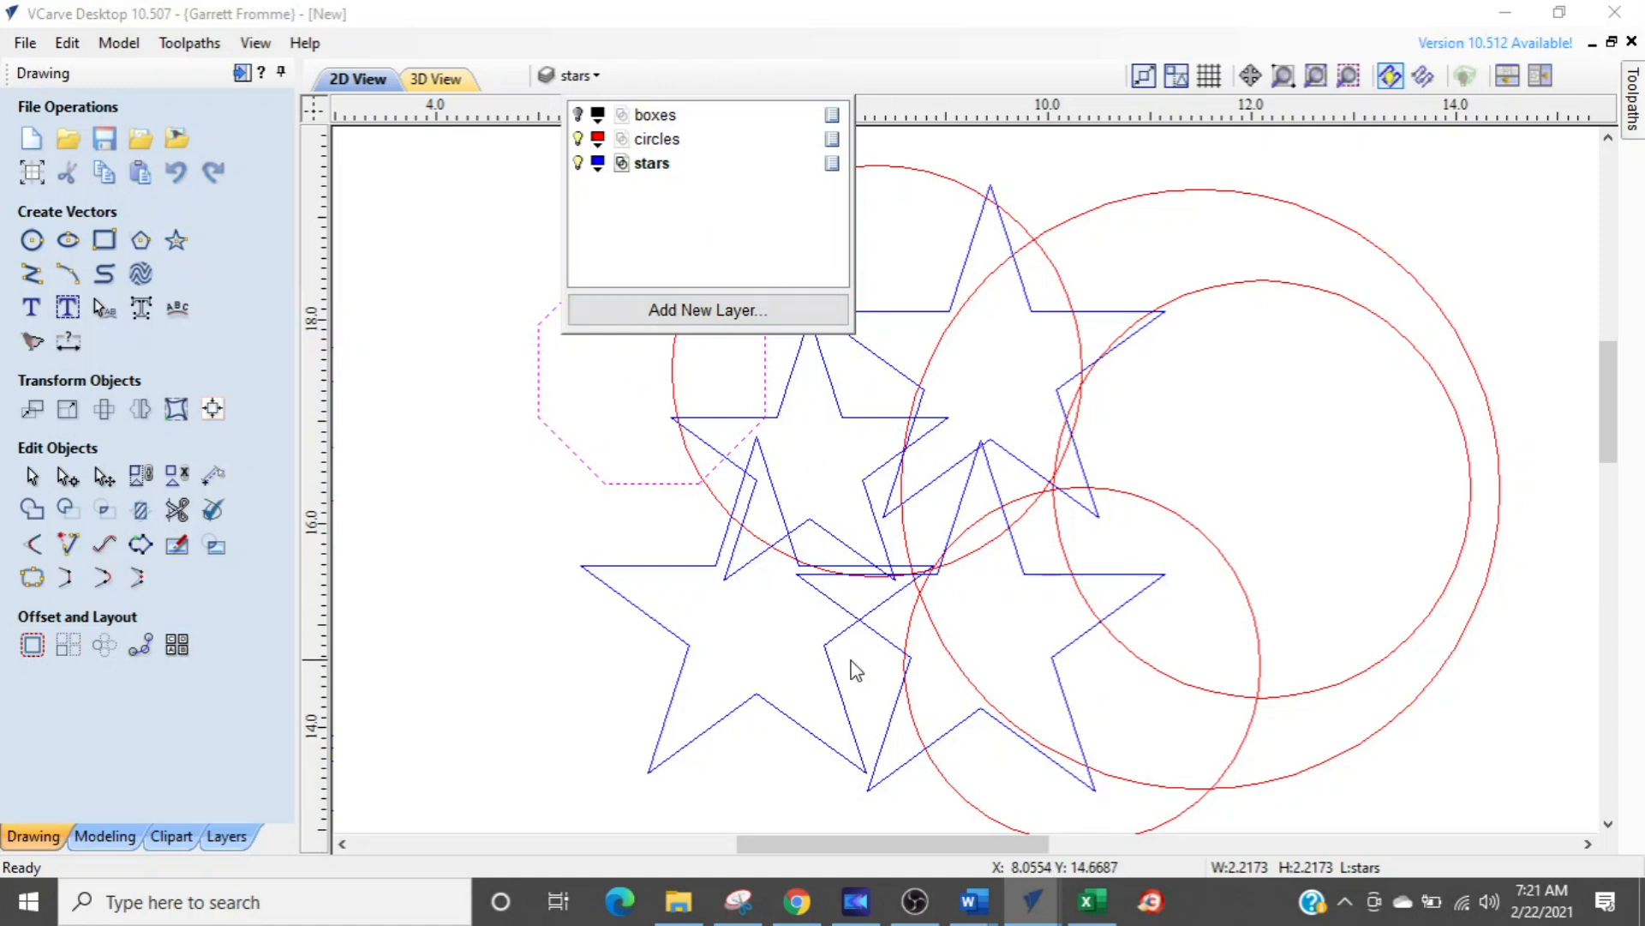
left_click(637, 431)
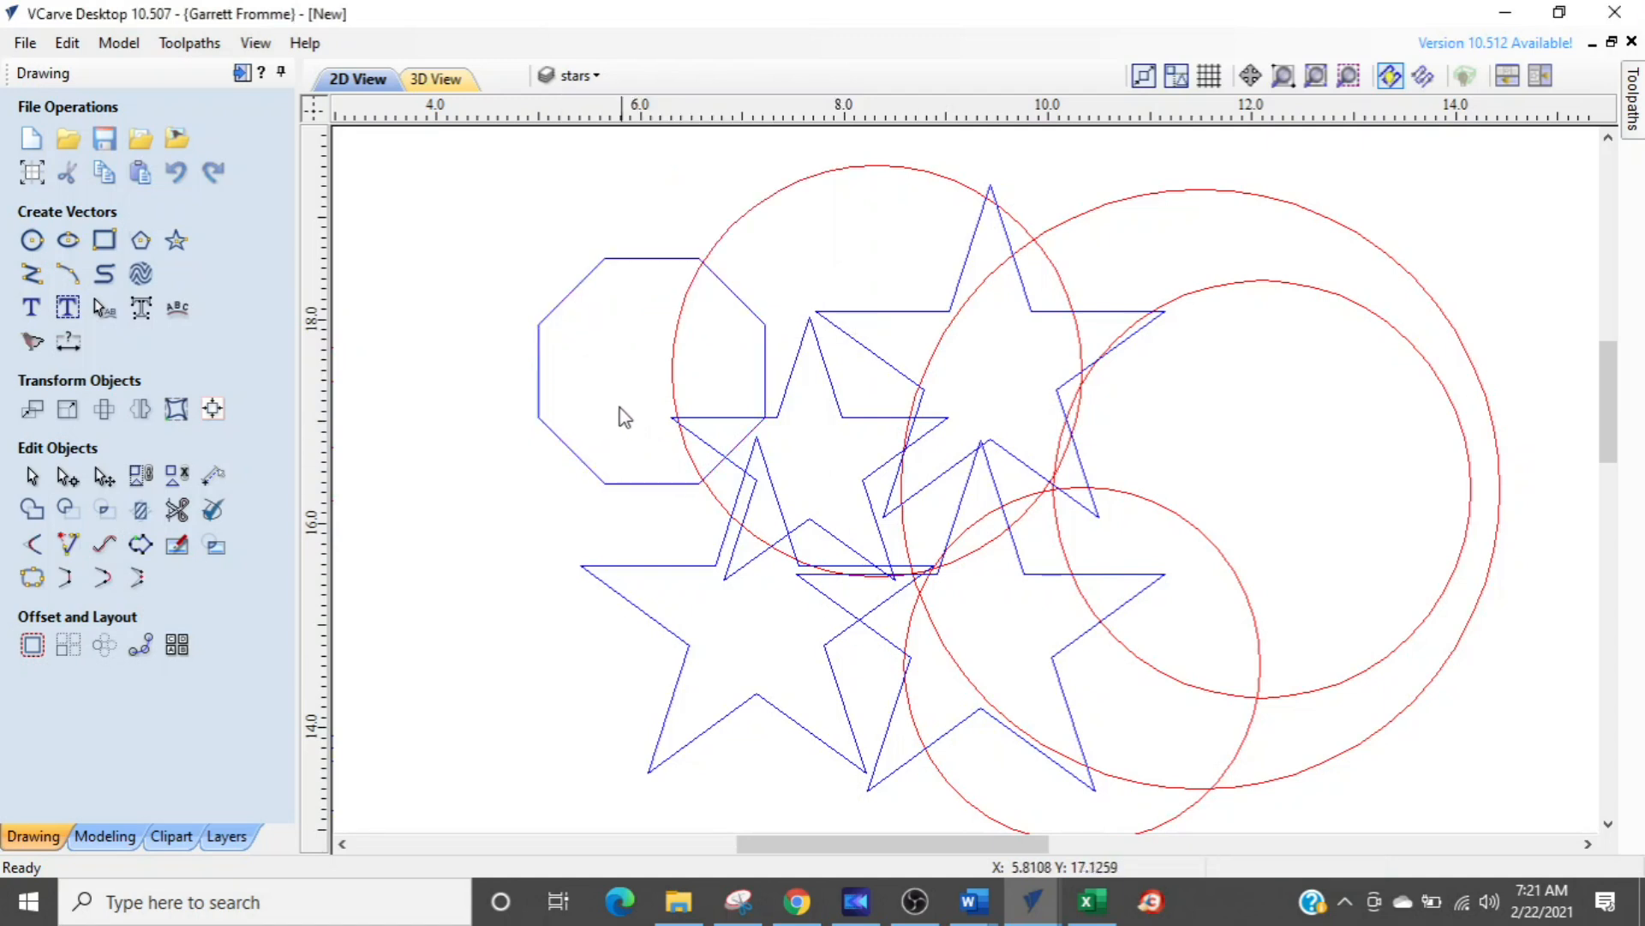
- Copy the octagon to the boxes layer
left_click(582, 296)
right_click(600, 326)
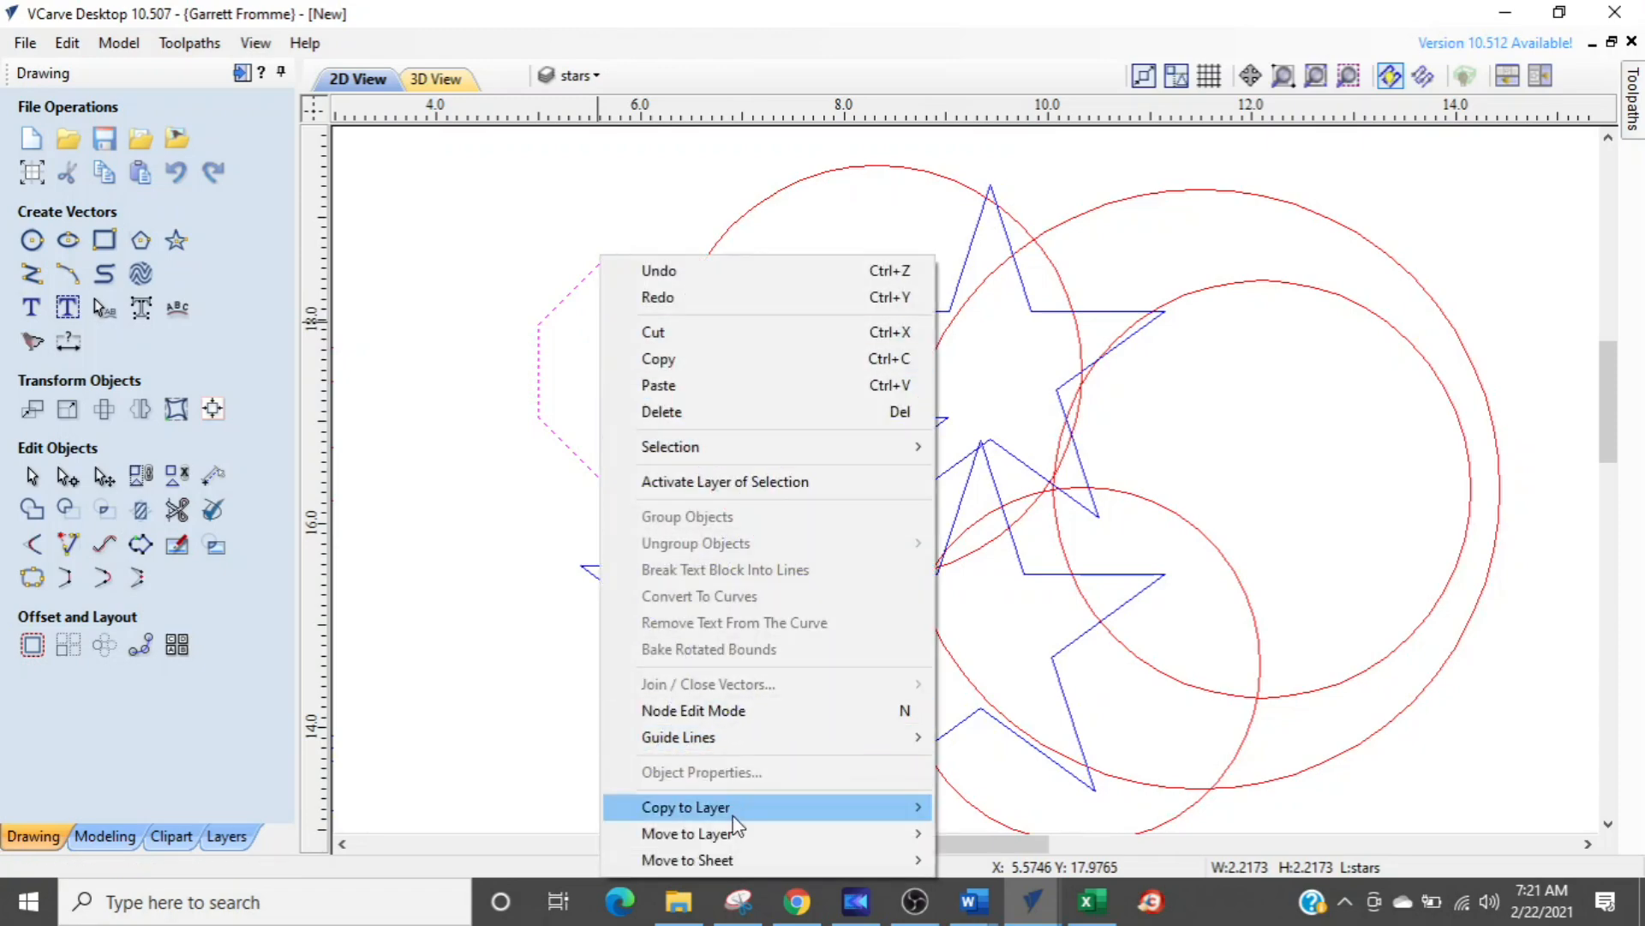
mouse_move(754, 807)
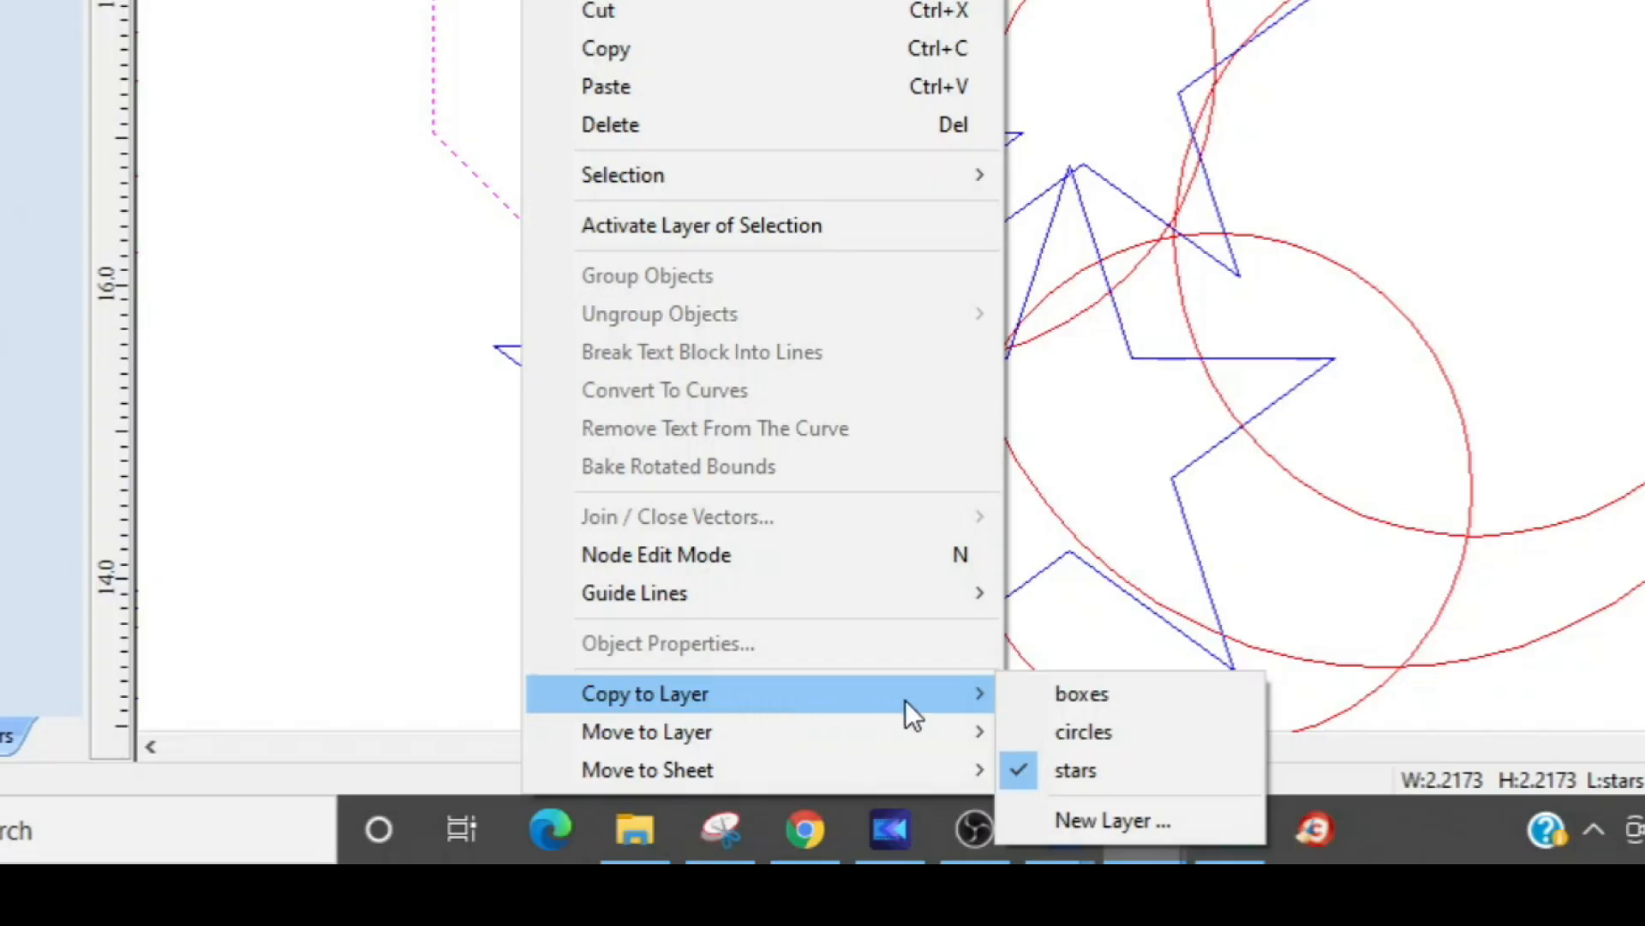
left_click(1139, 705)
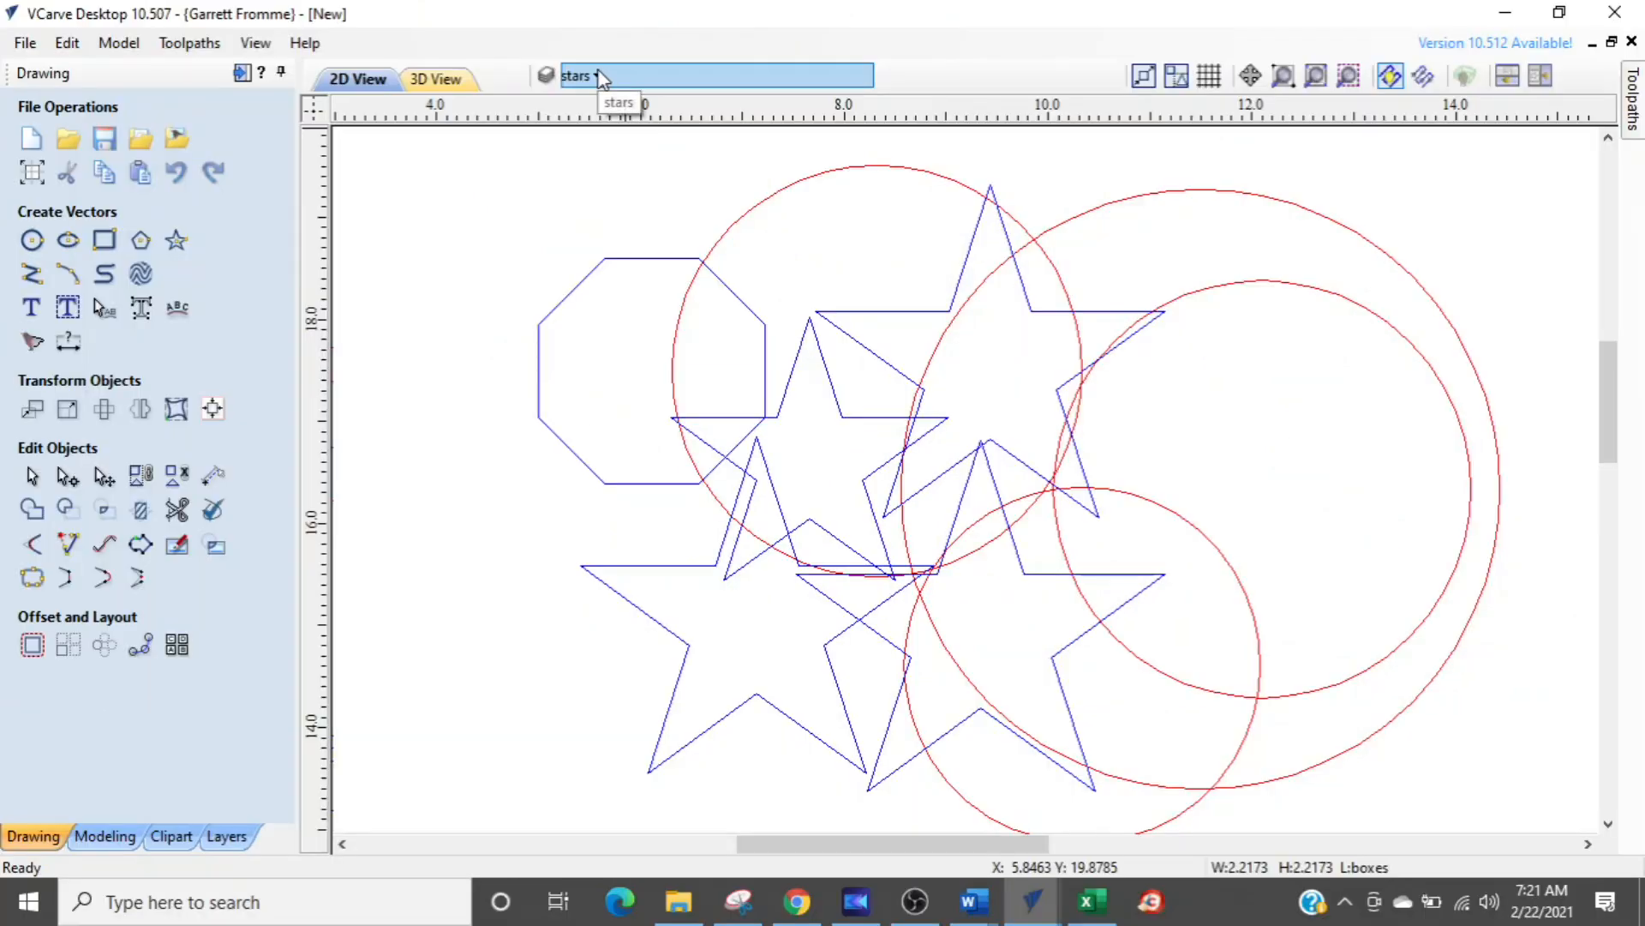
- Hide the stars layer, show the boxes layer and close the layer list
left_click(600, 78)
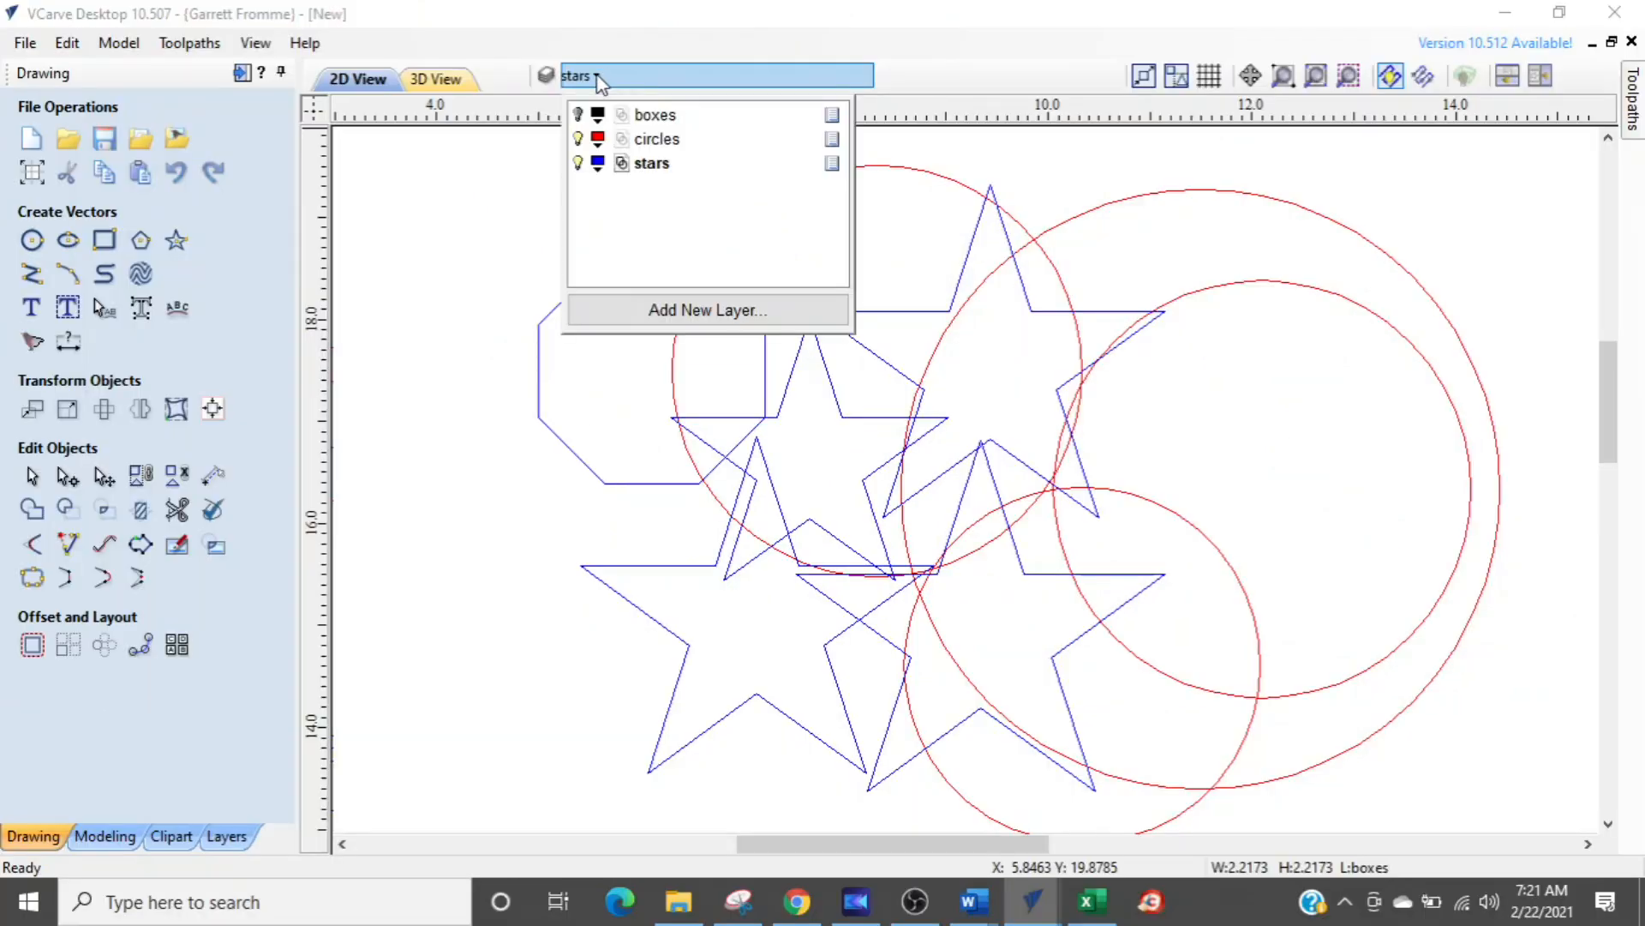
left_click(576, 164)
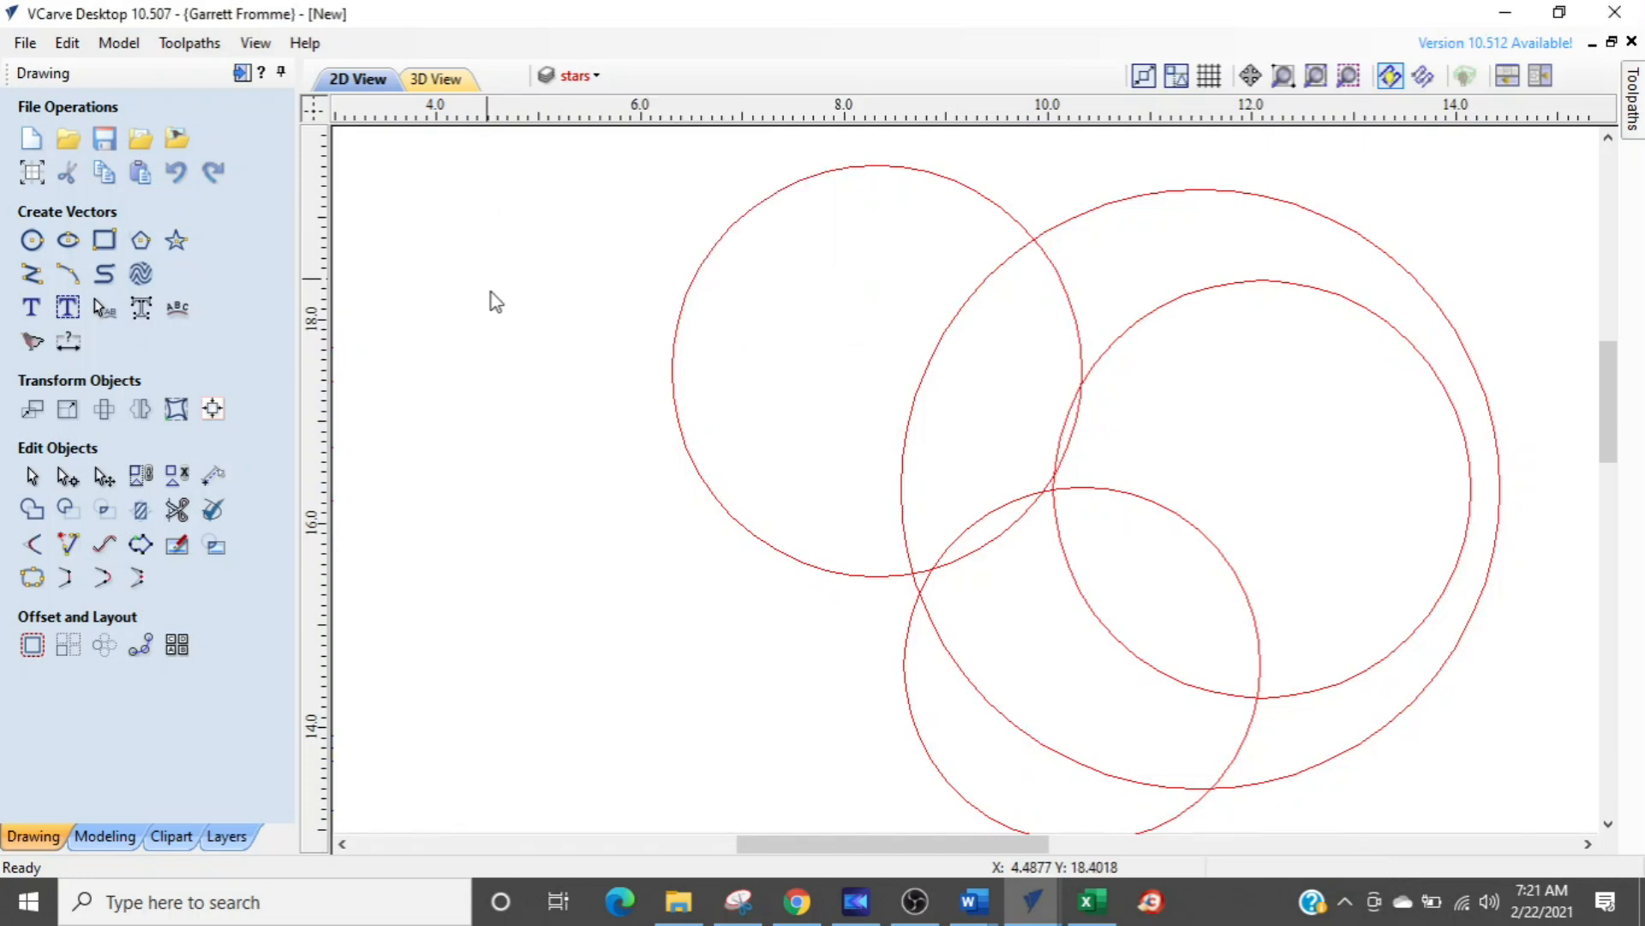
left_click(576, 76)
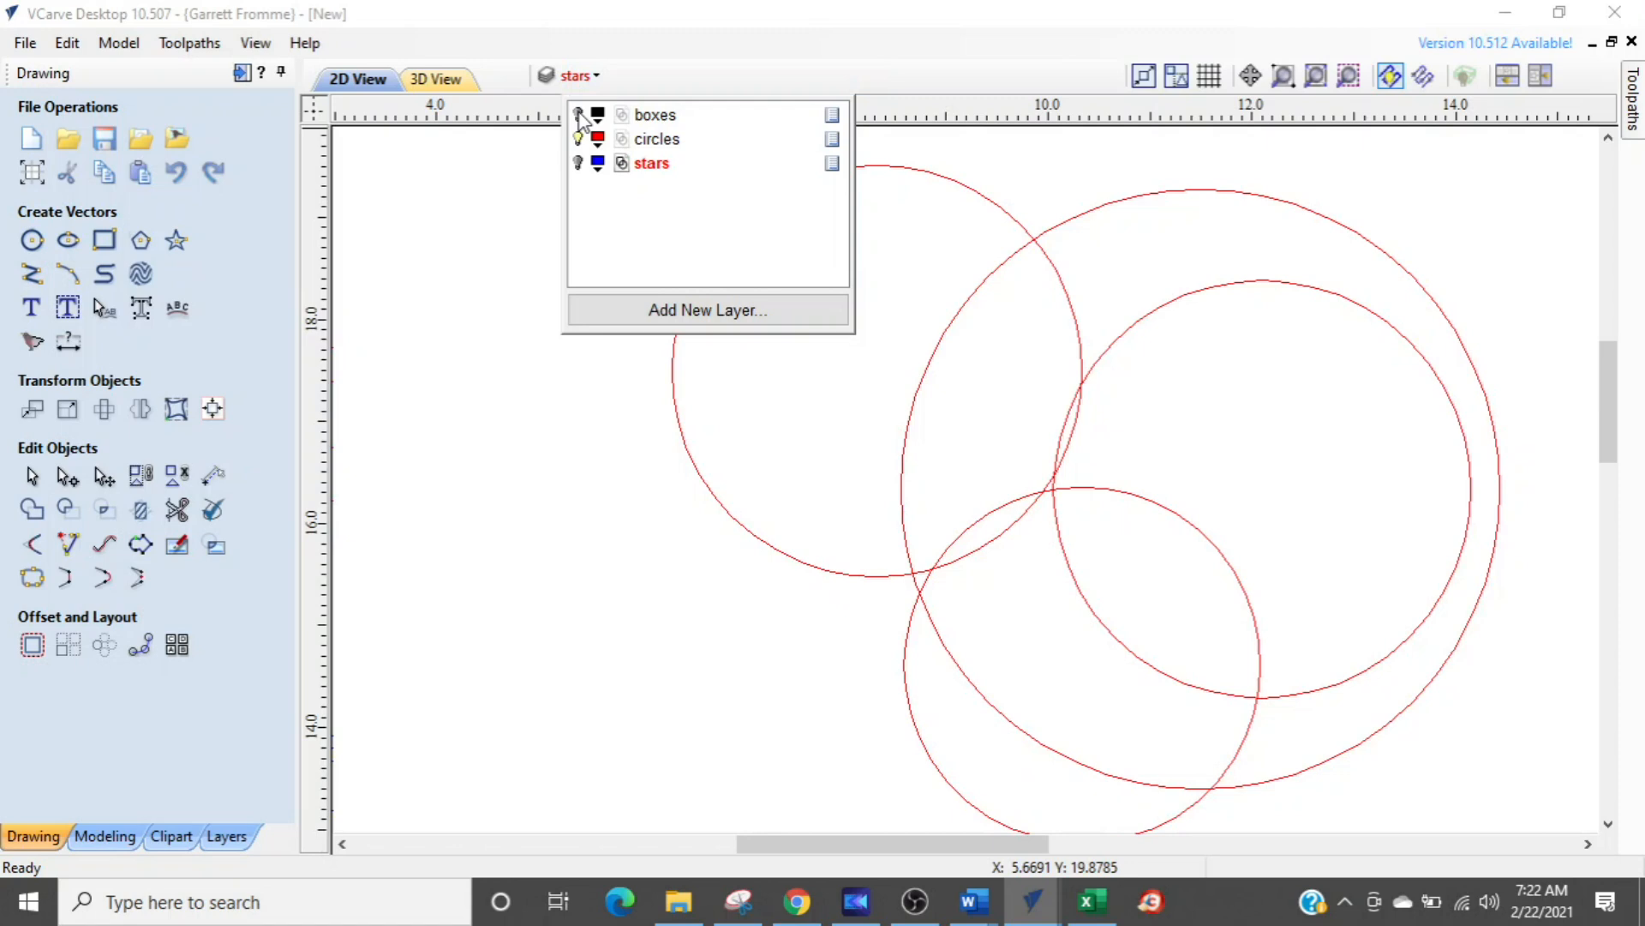
left_click(578, 115)
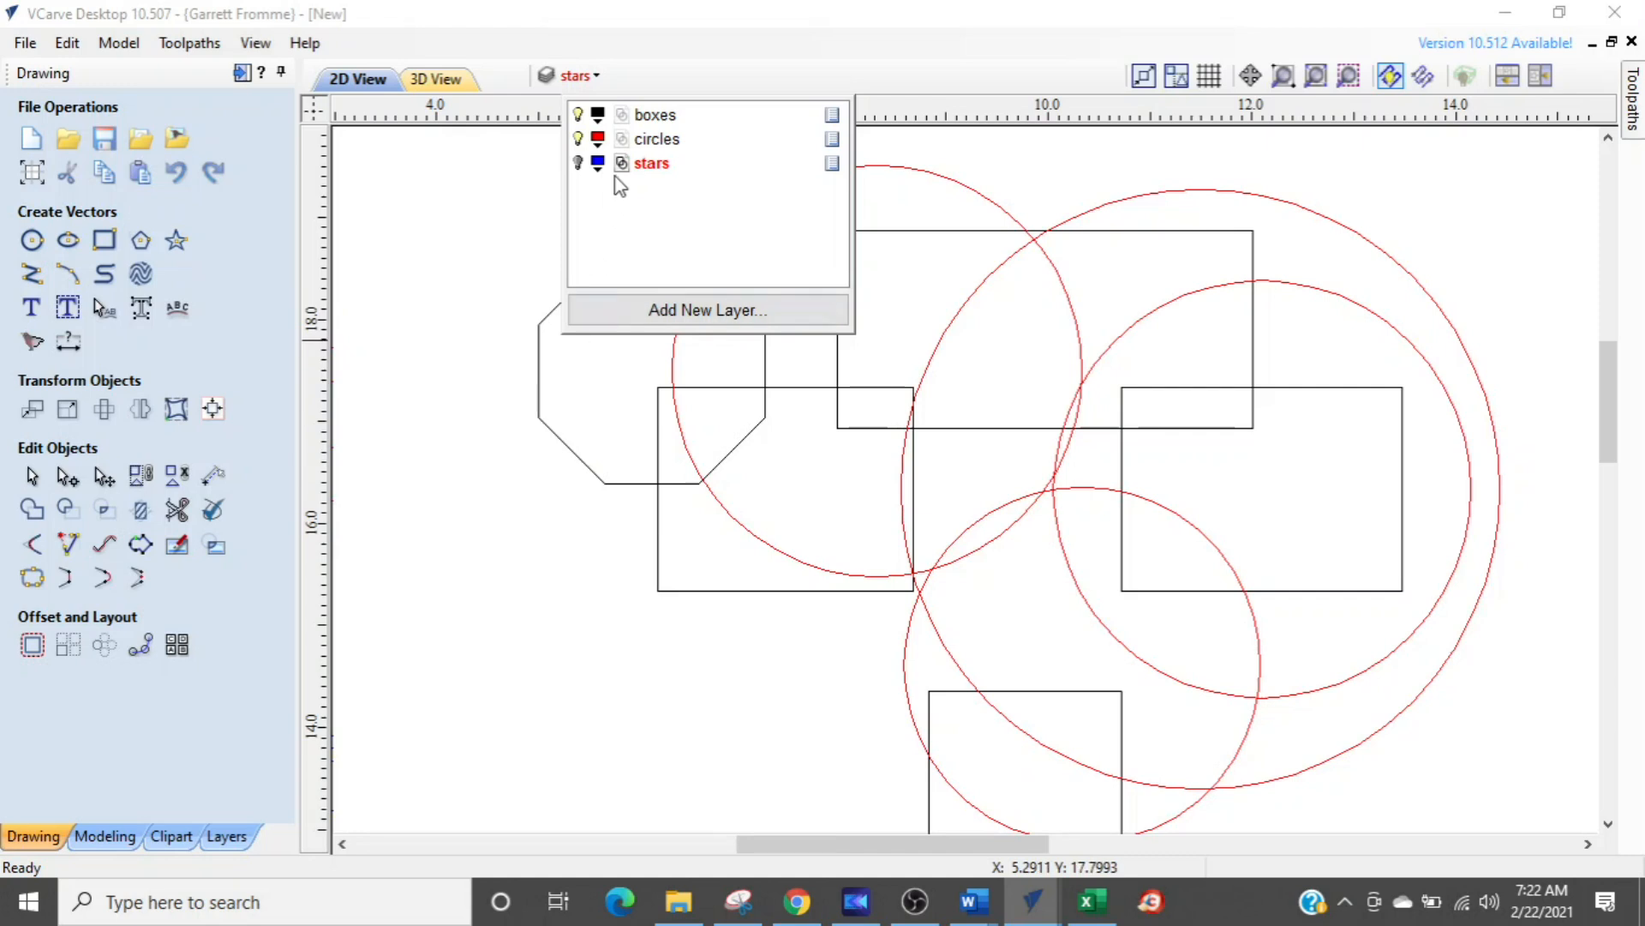
left_click(574, 438)
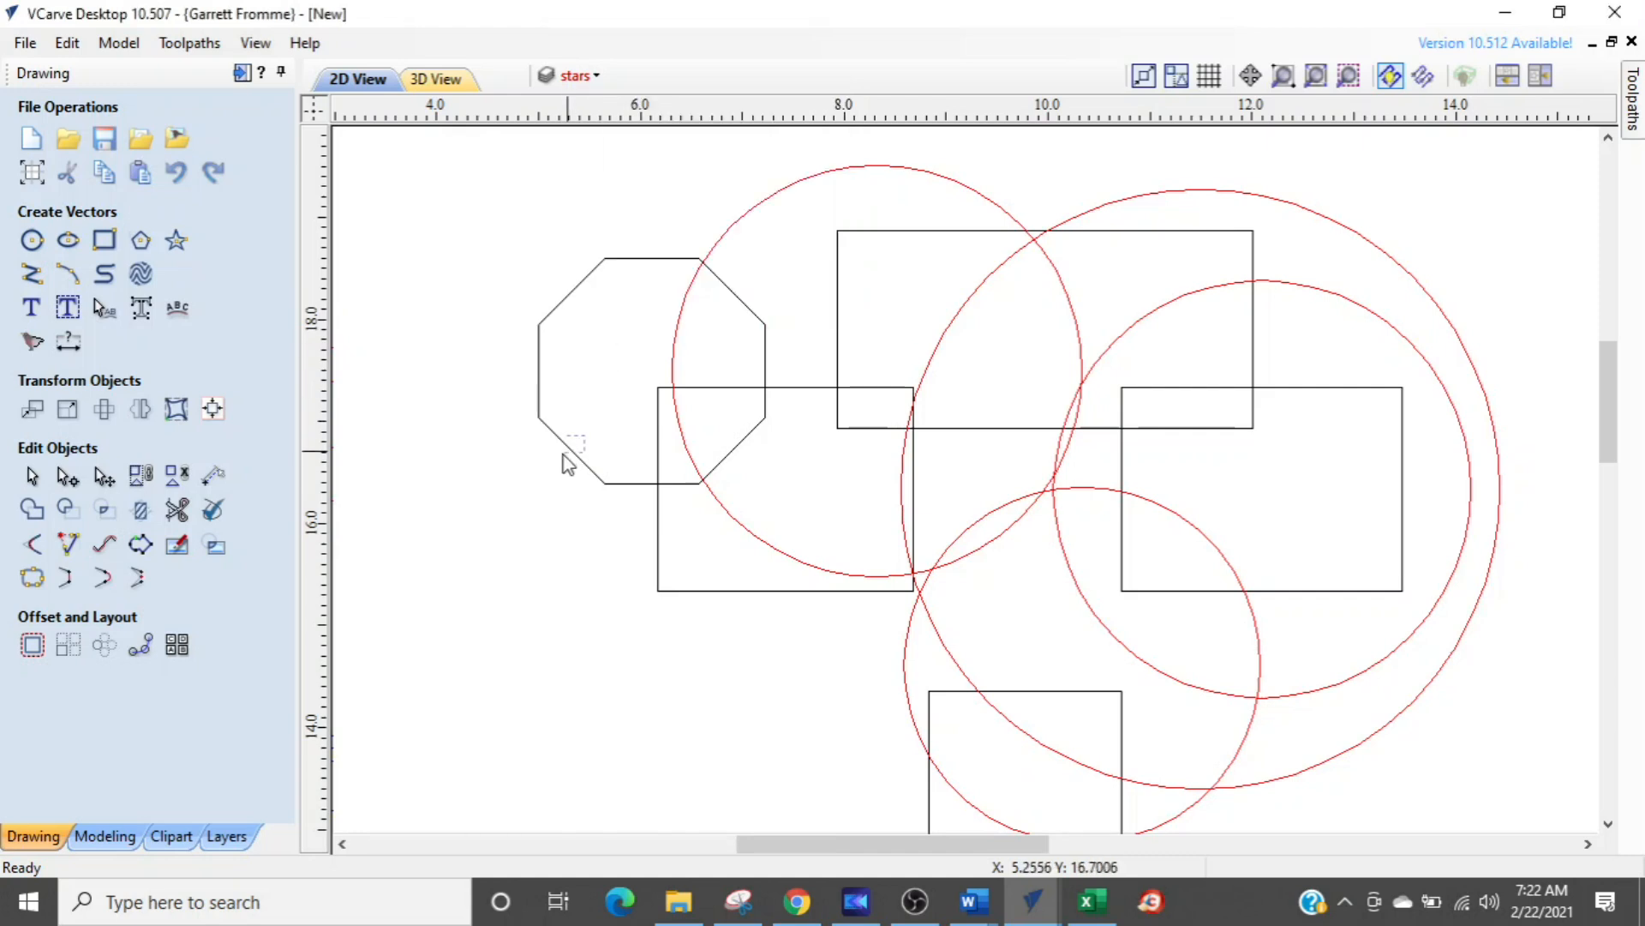
- Delete the octagon copy from the boxes layer
left_click(568, 445)
left_click(617, 324)
left_click(668, 258)
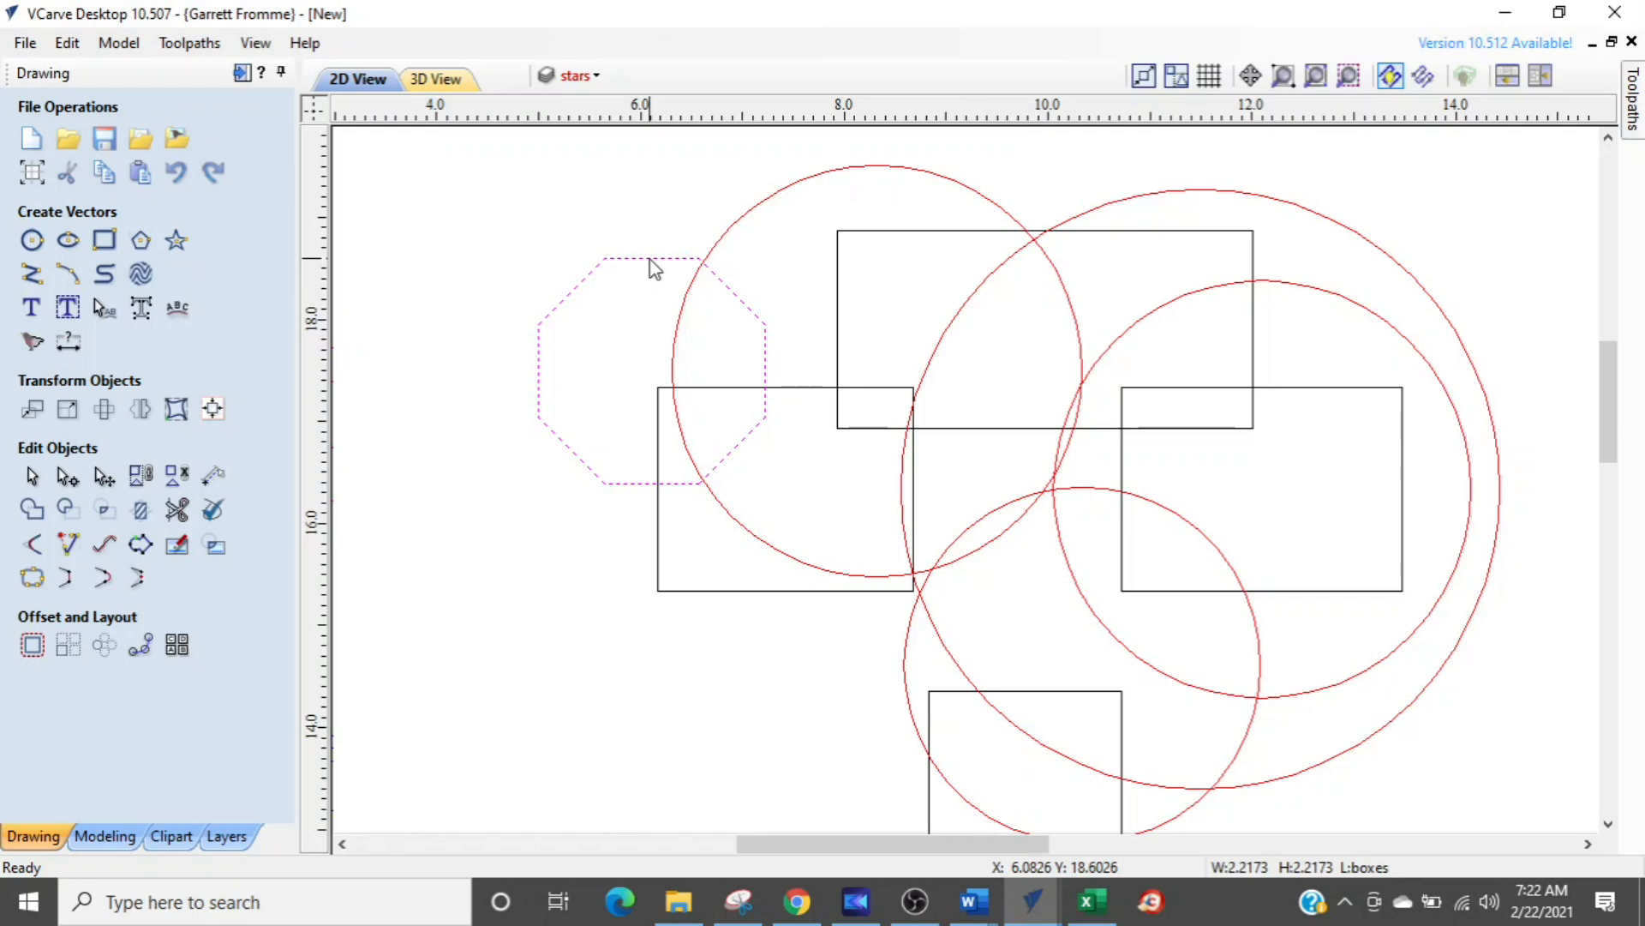
key("Delete")
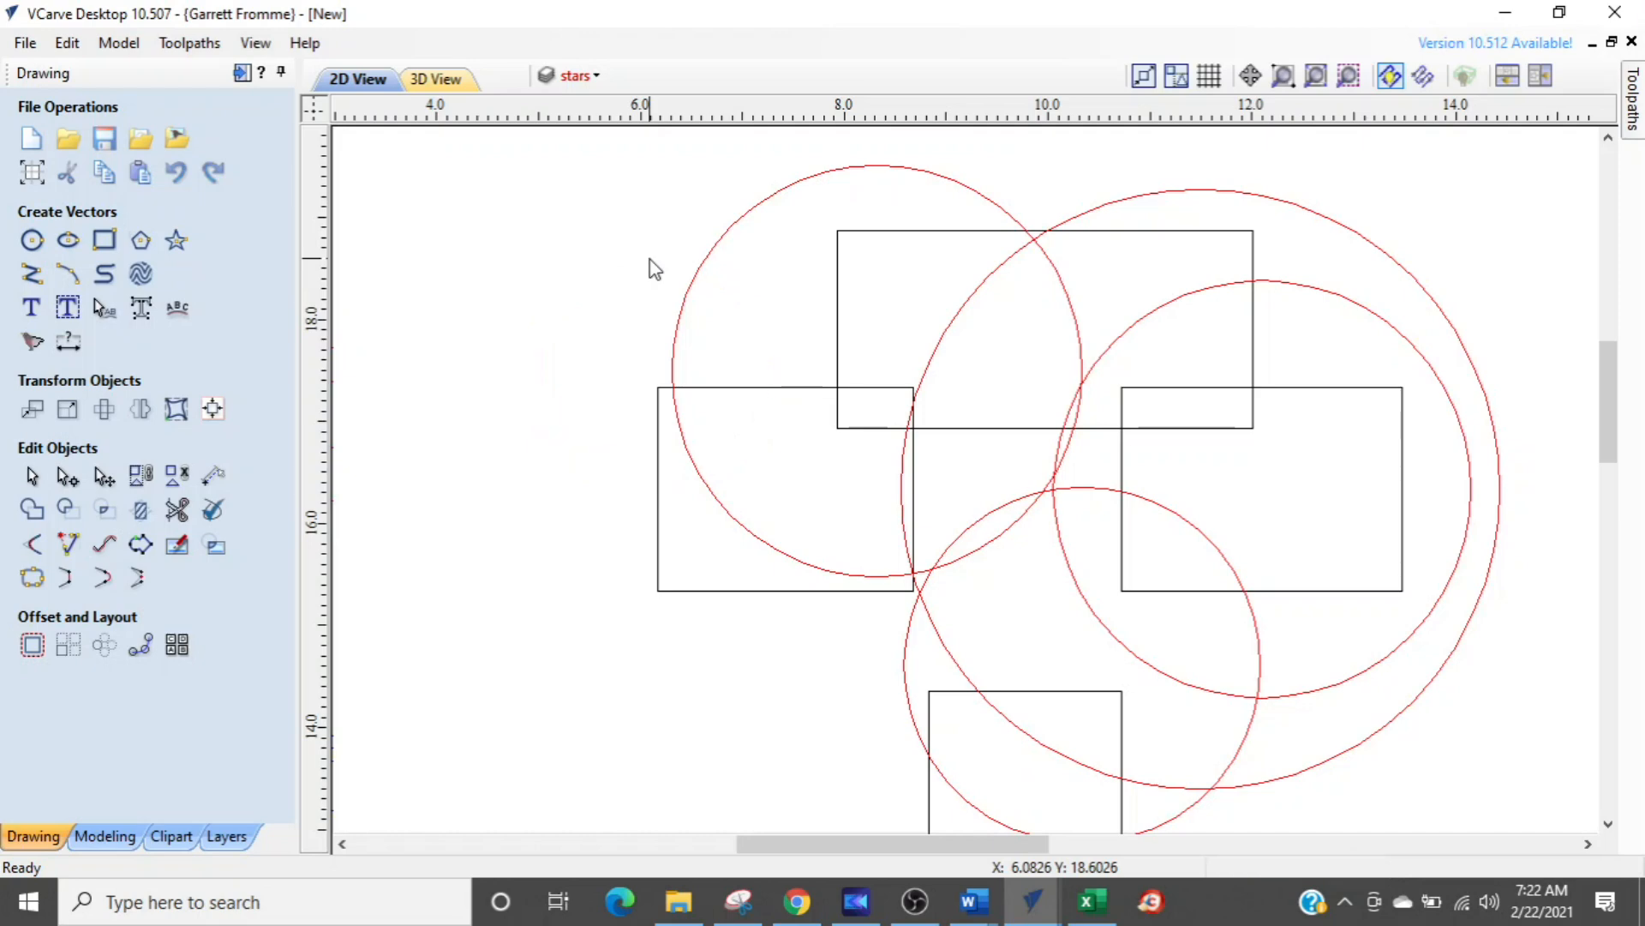
- Show the stars layer again
left_click(567, 79)
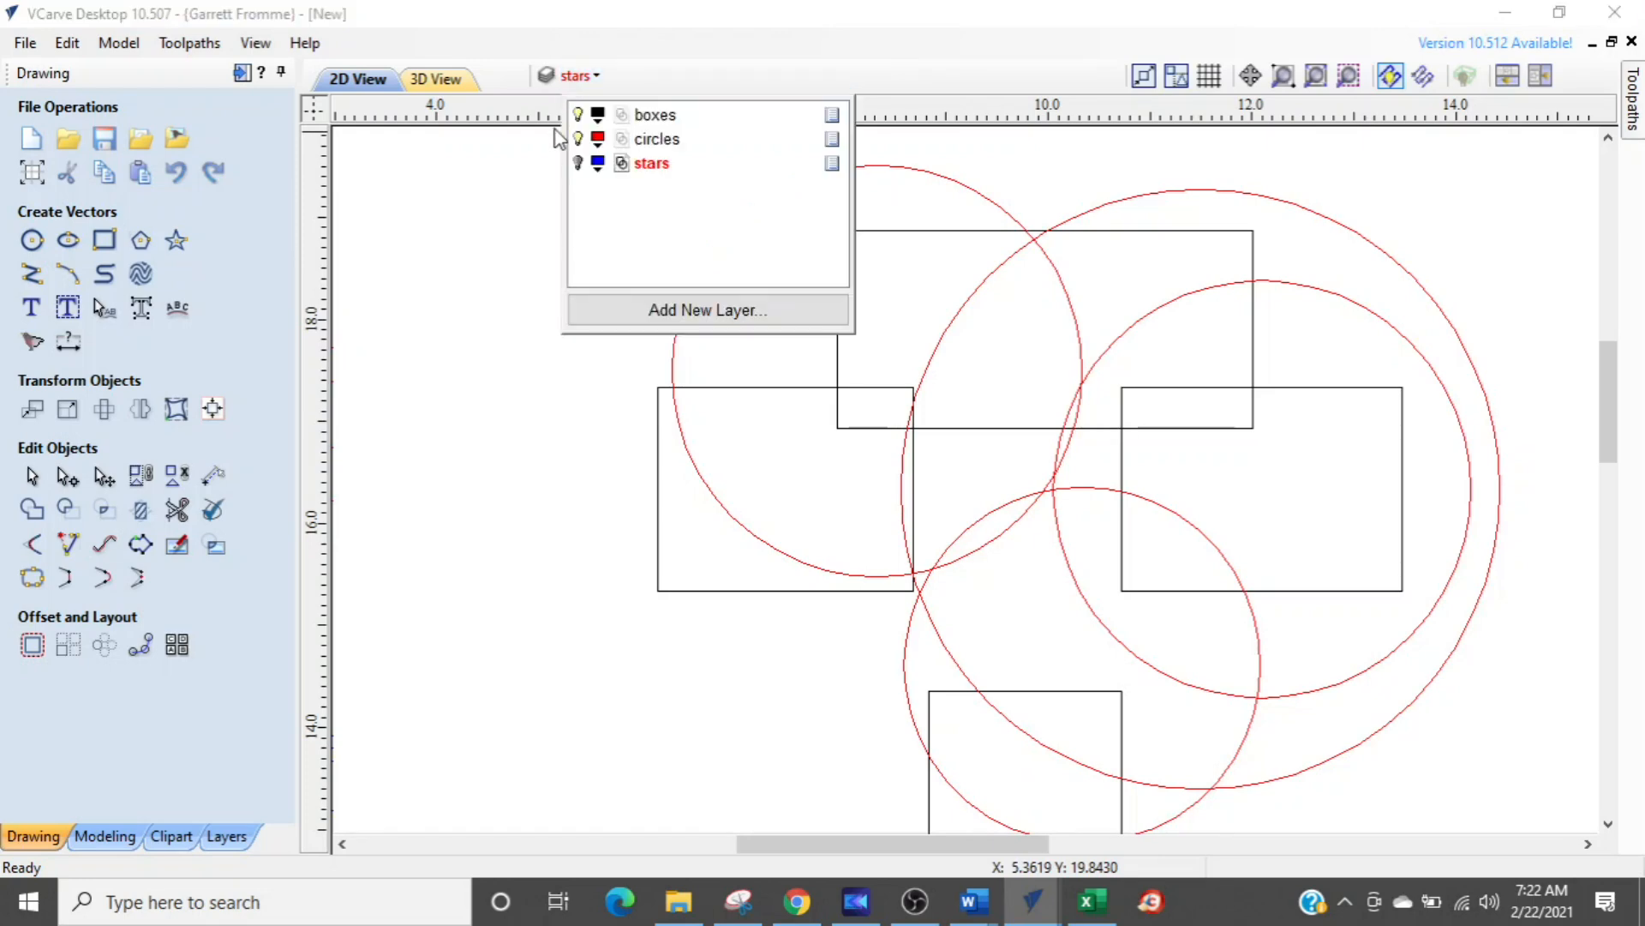
left_click(580, 165)
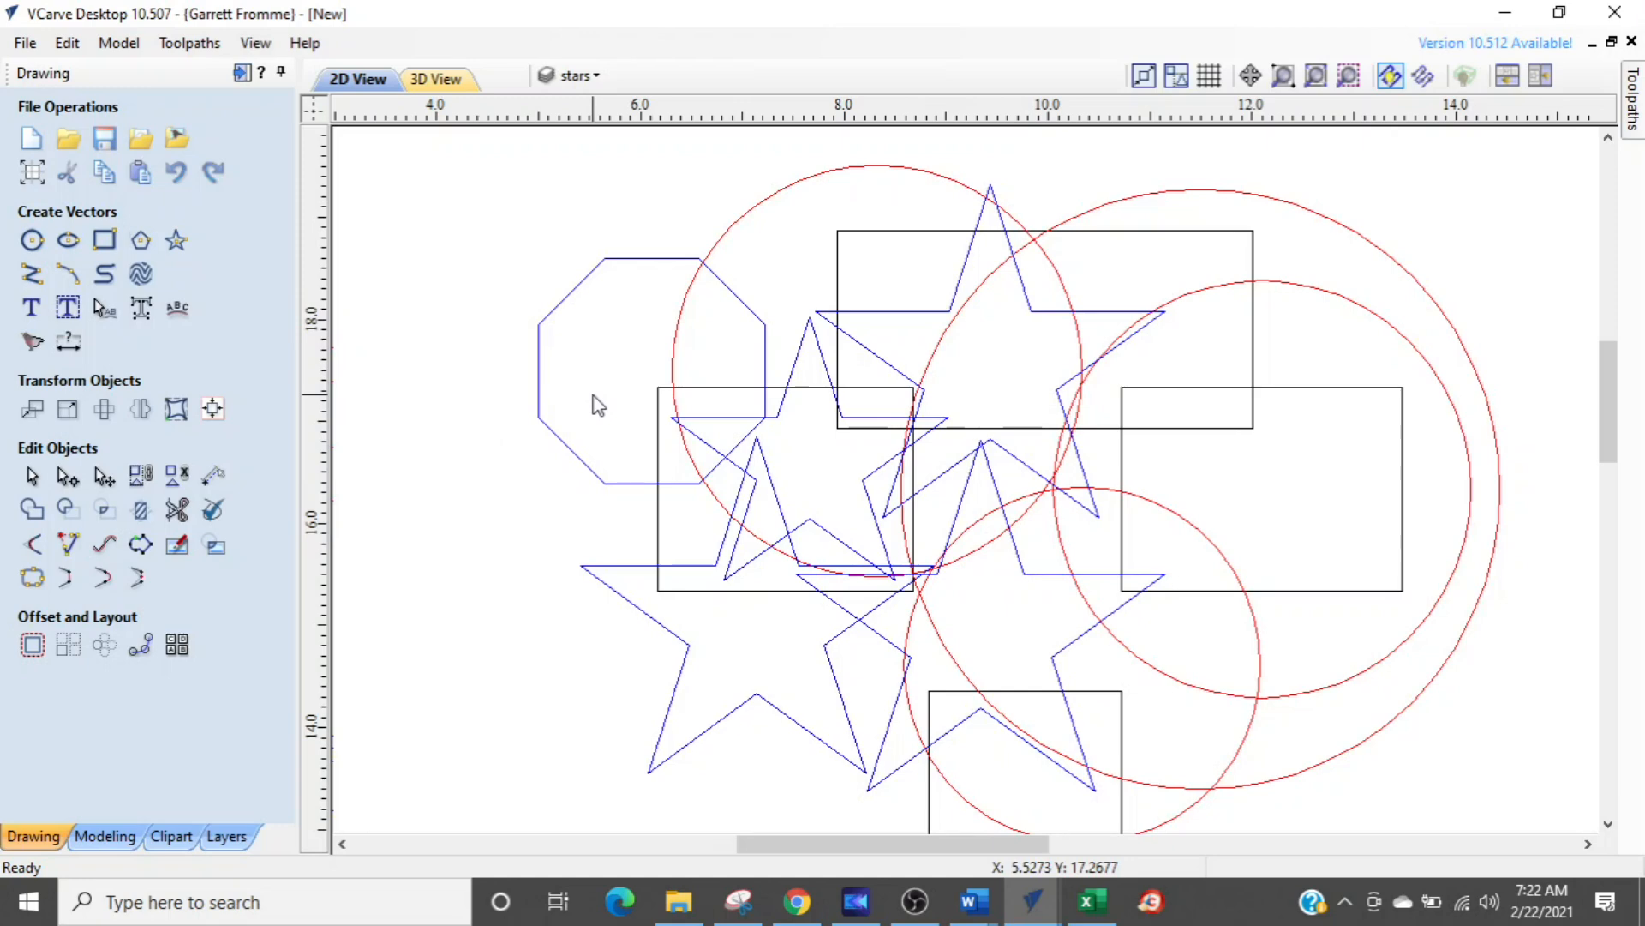
- Copy the octagon to a new layer named poly with a yellow-green drawing colour, neither visible nor active
left_click(539, 445)
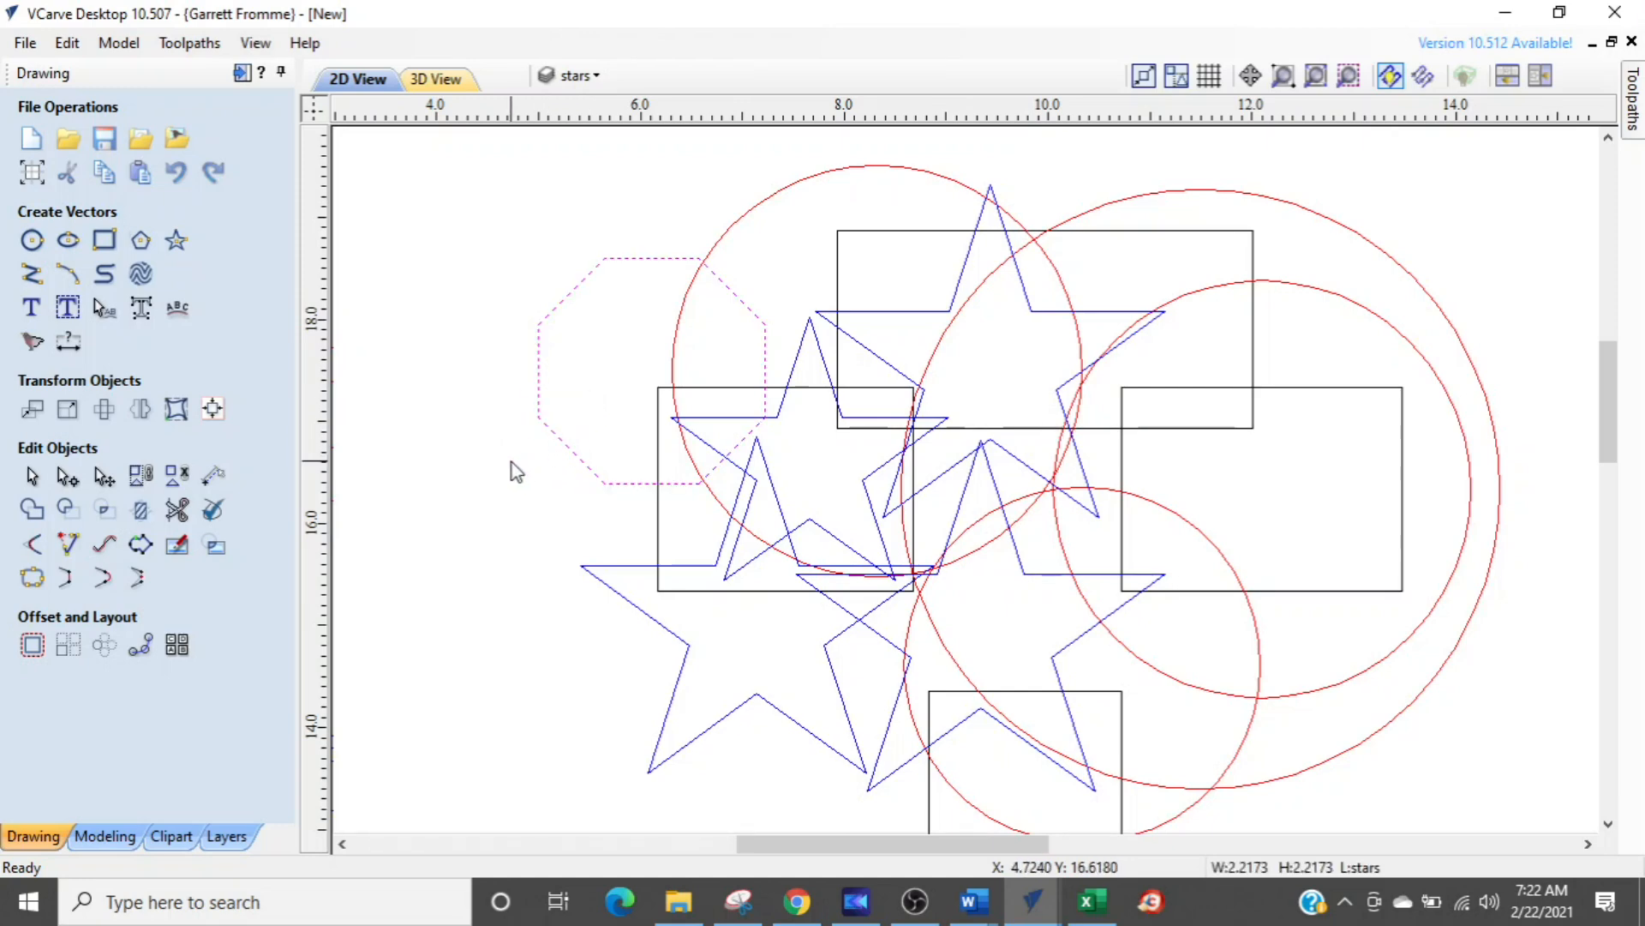
right_click(511, 462)
mouse_move(727, 804)
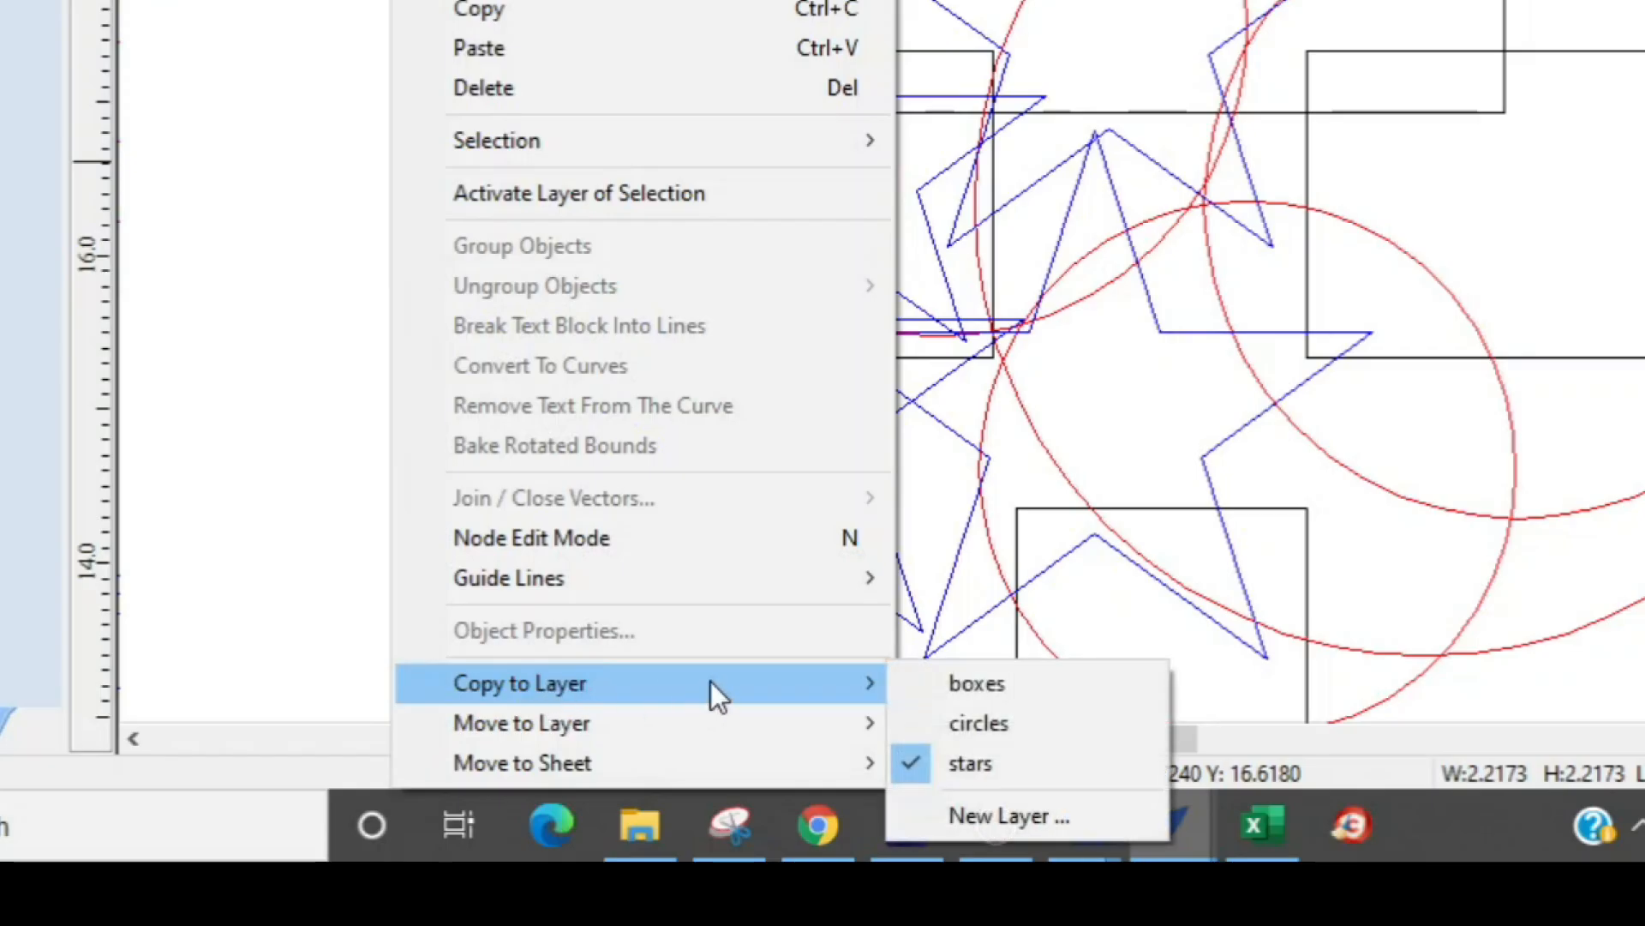
left_click(960, 814)
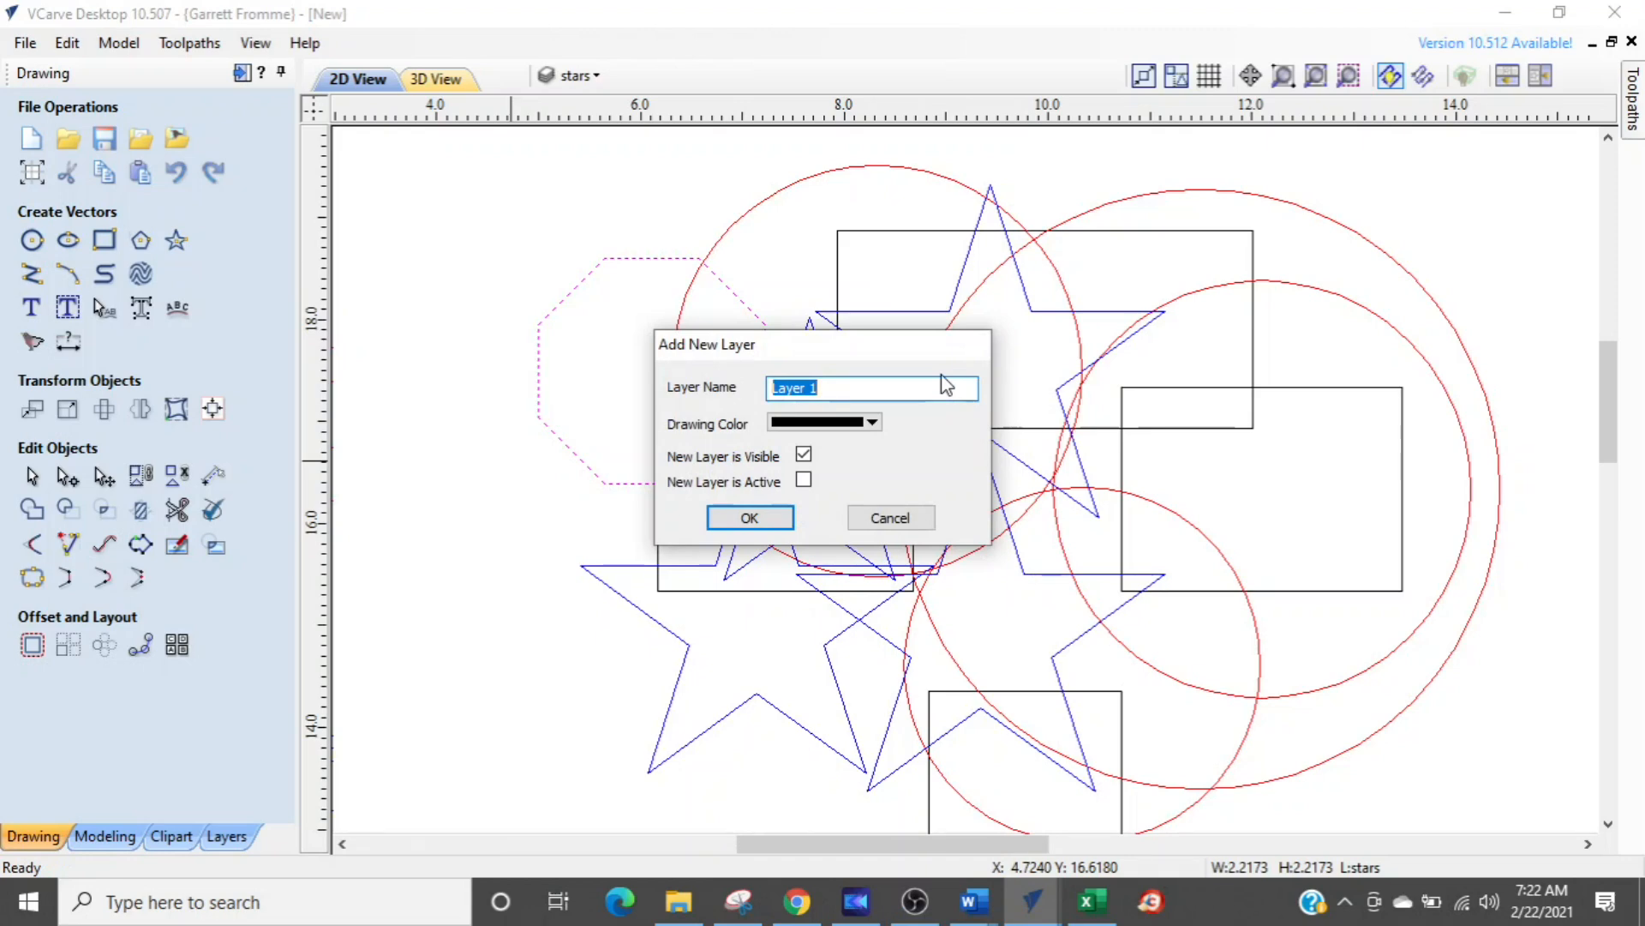
type("poly")
left_click(868, 426)
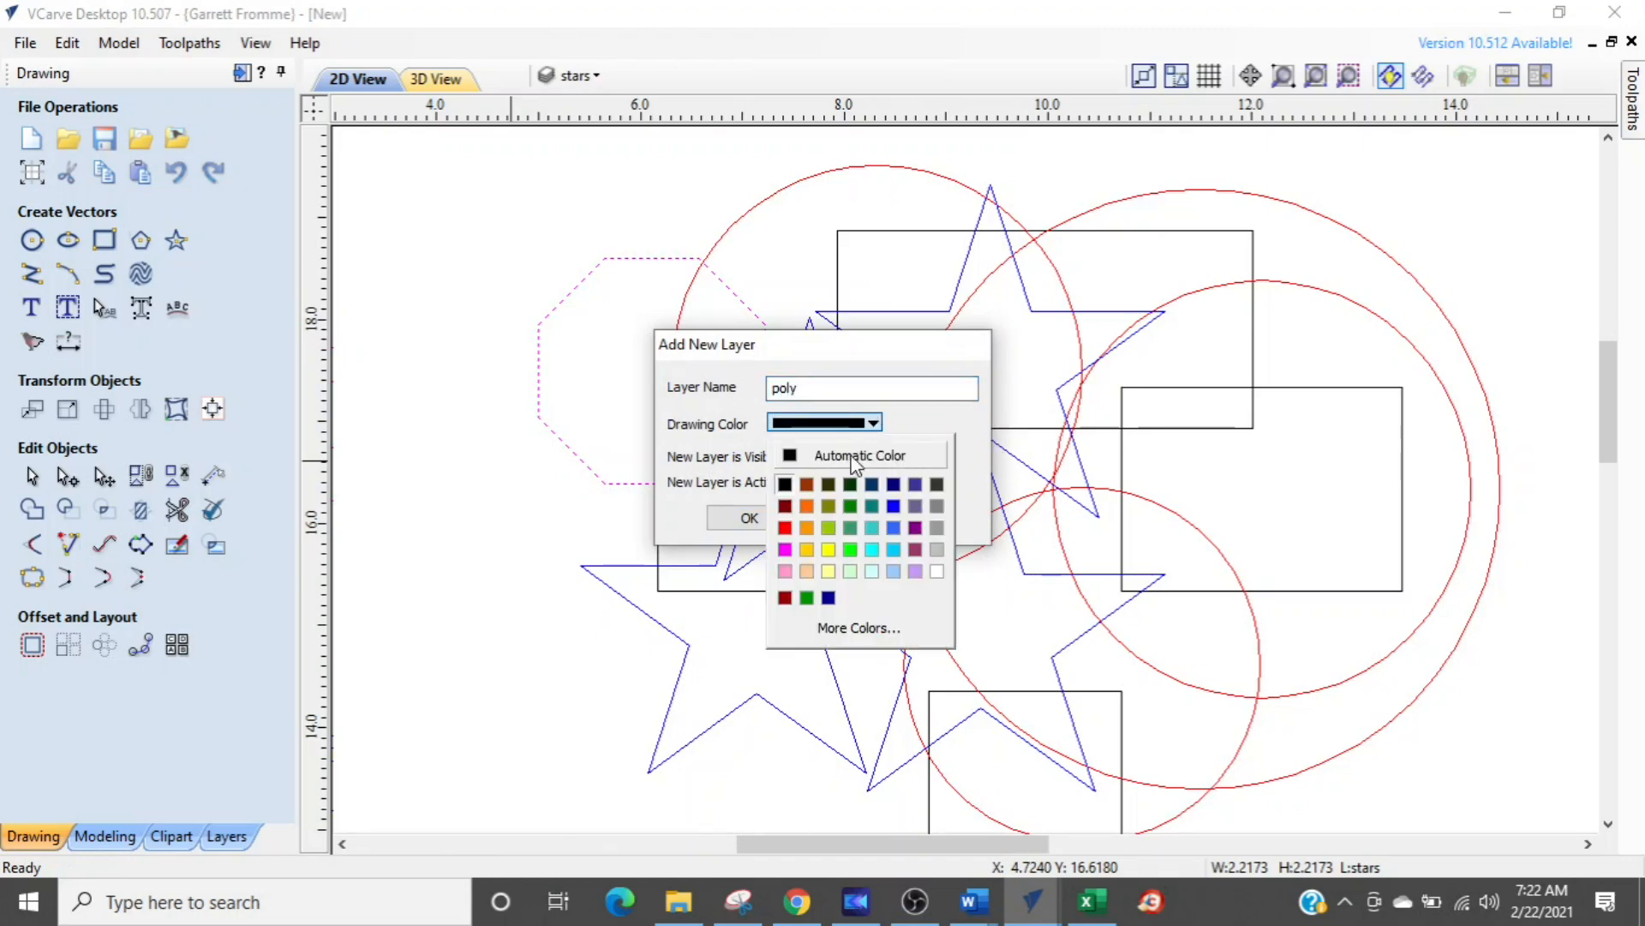
left_click(829, 526)
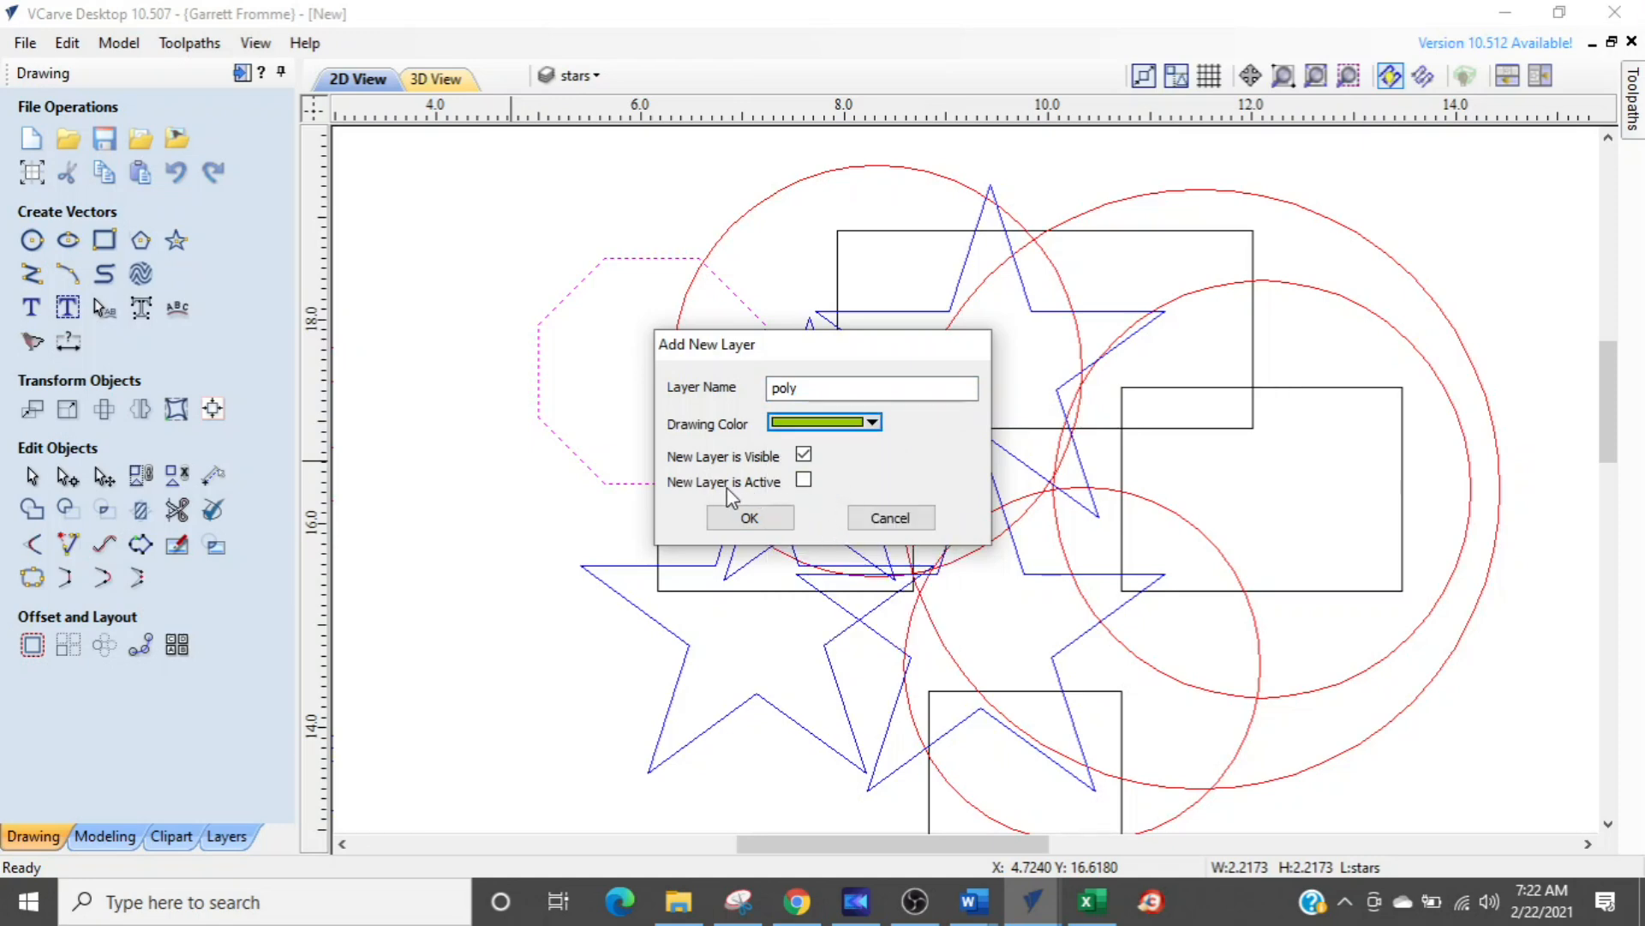
left_click(804, 455)
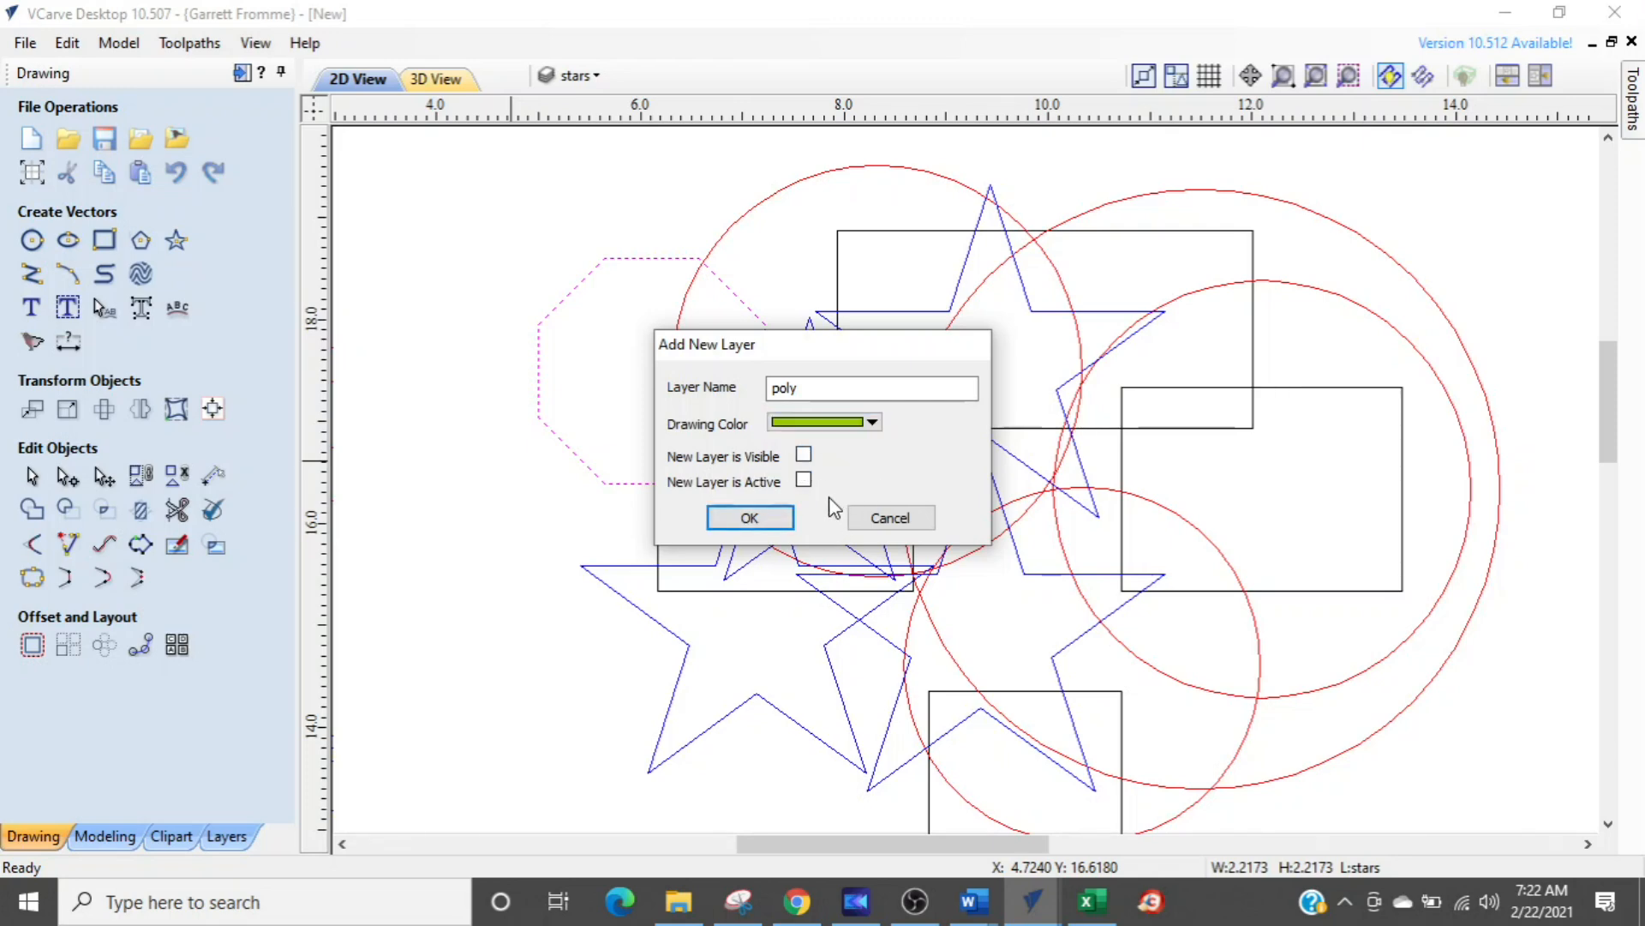
left_click(749, 518)
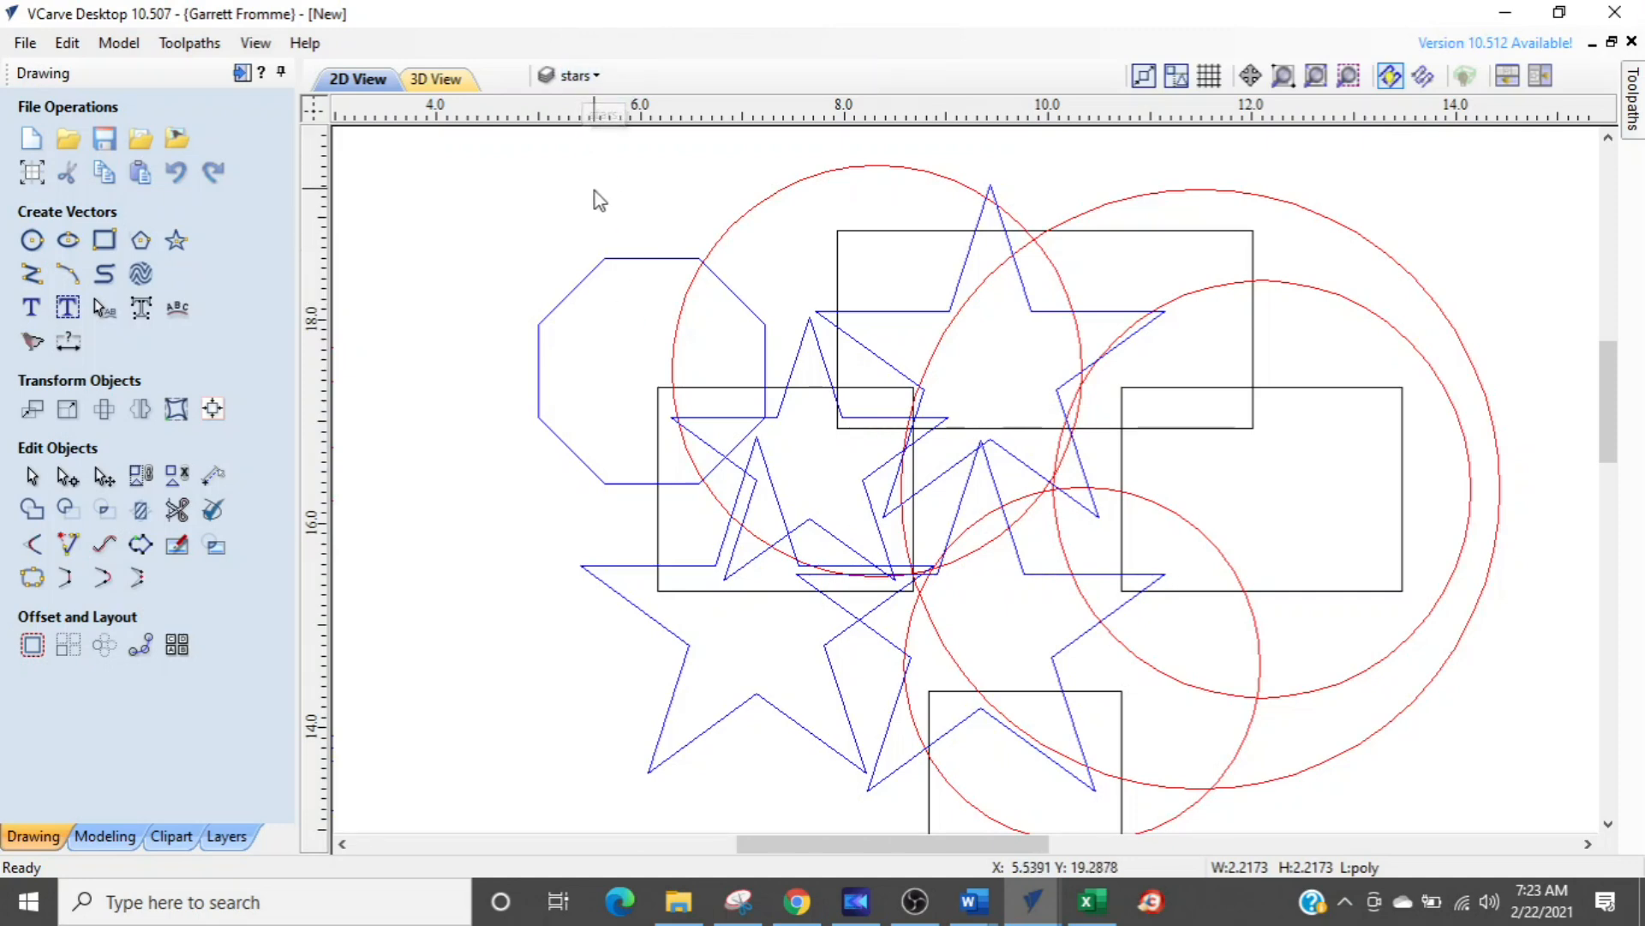
- Delete the original octagon from the stars layer and show the poly layer
left_click(624, 258)
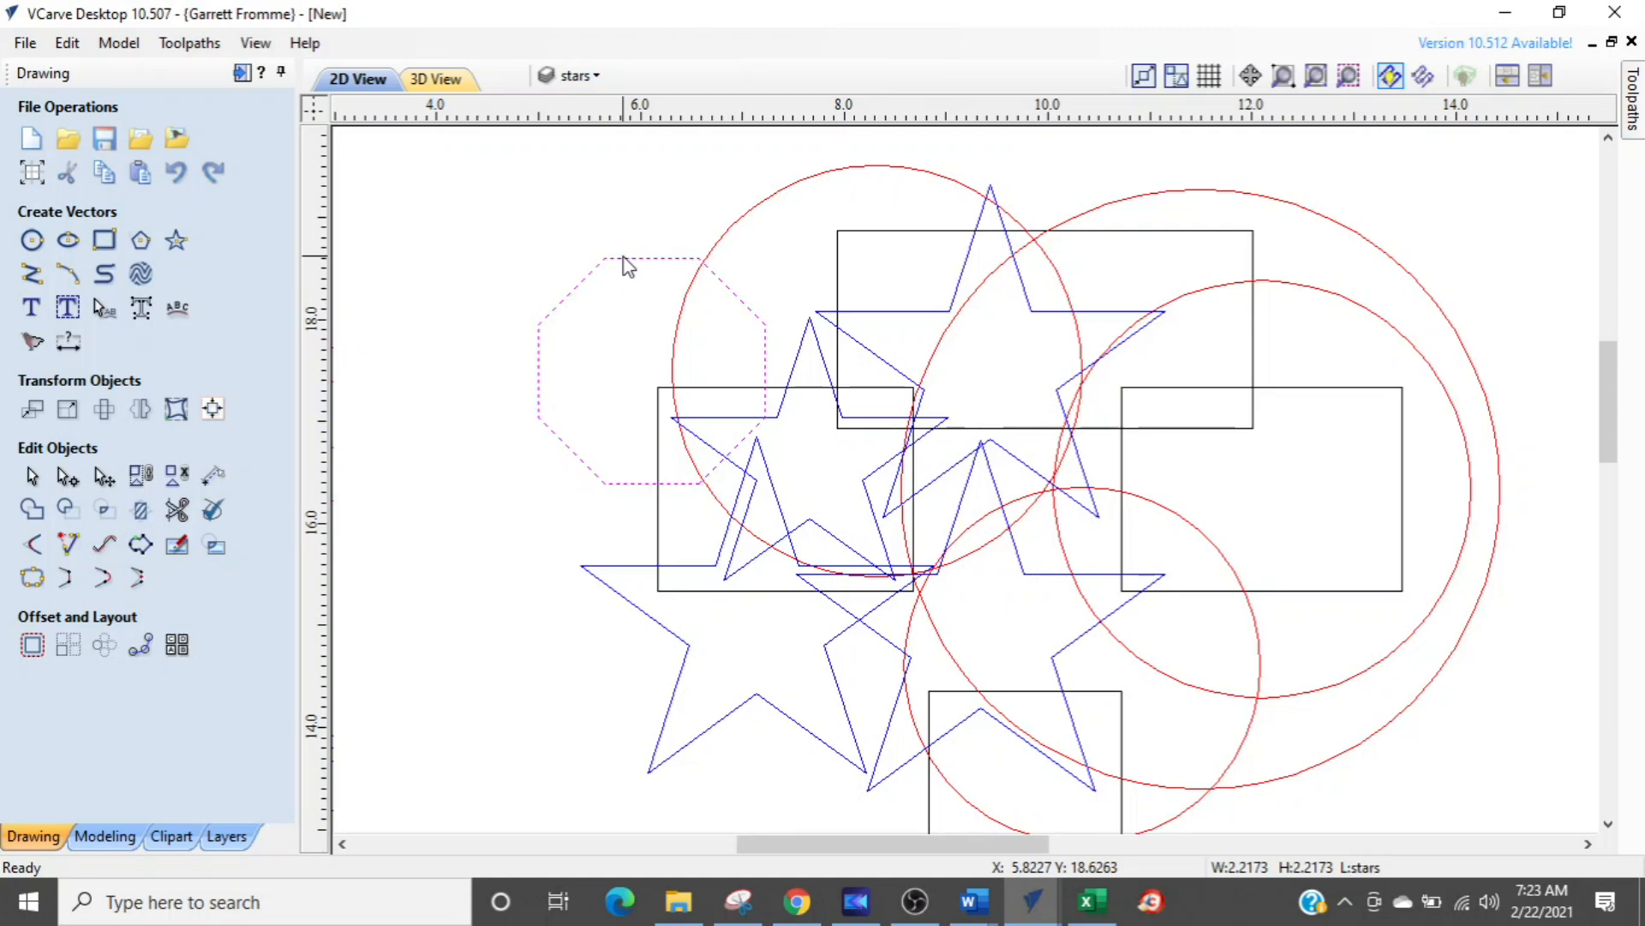
key("Delete")
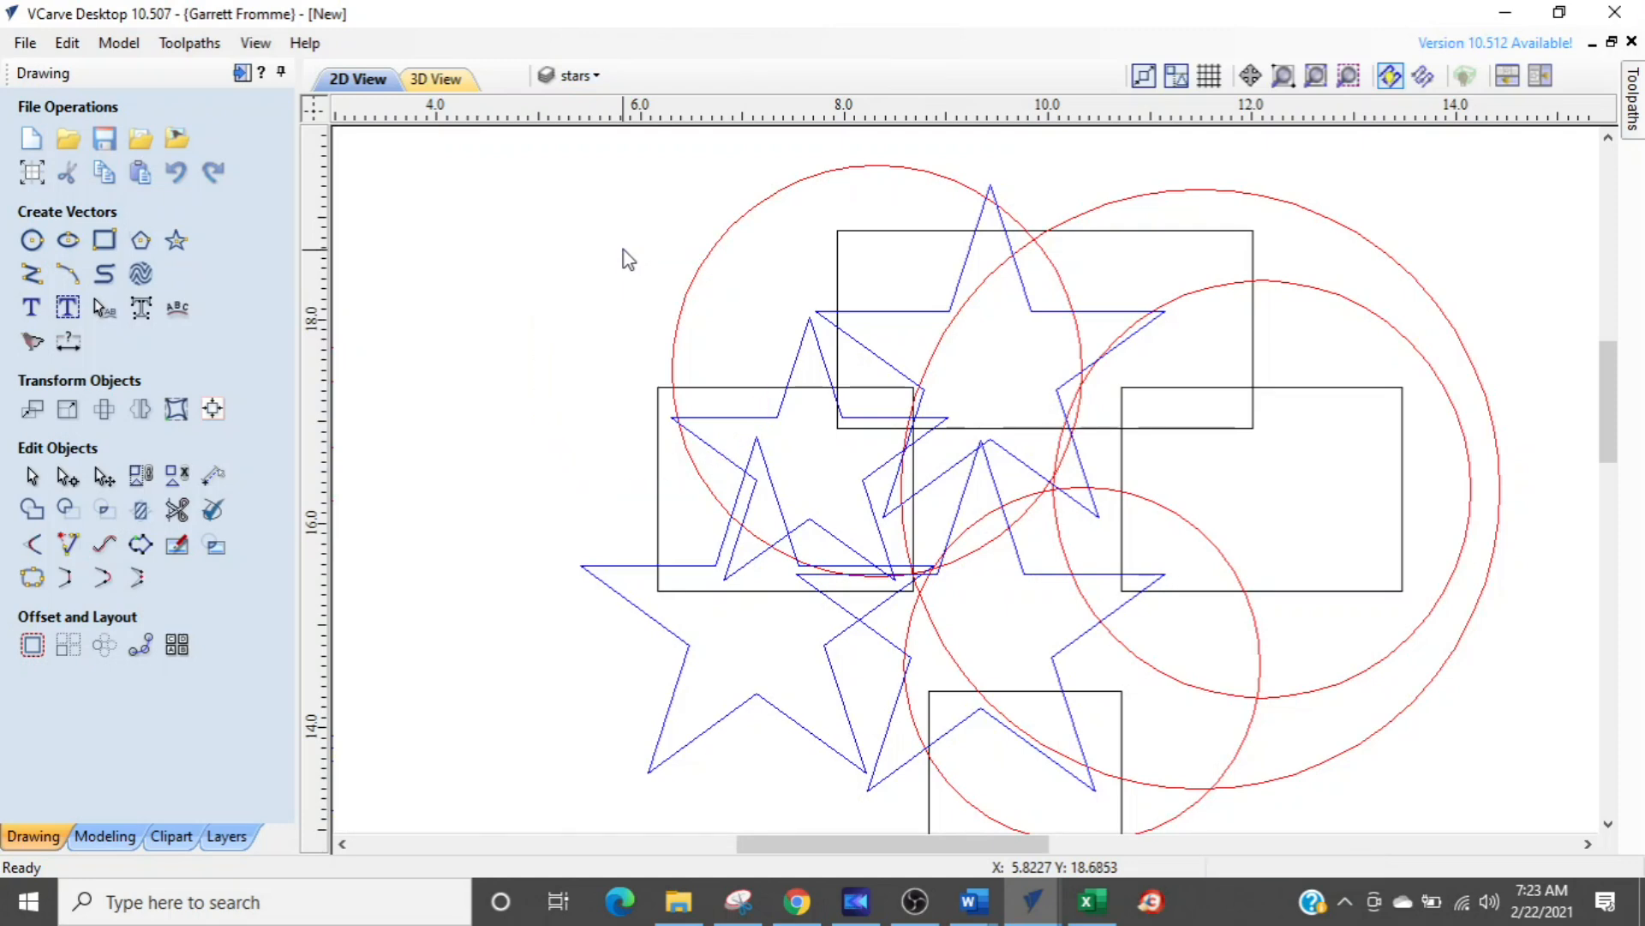
left_click(567, 75)
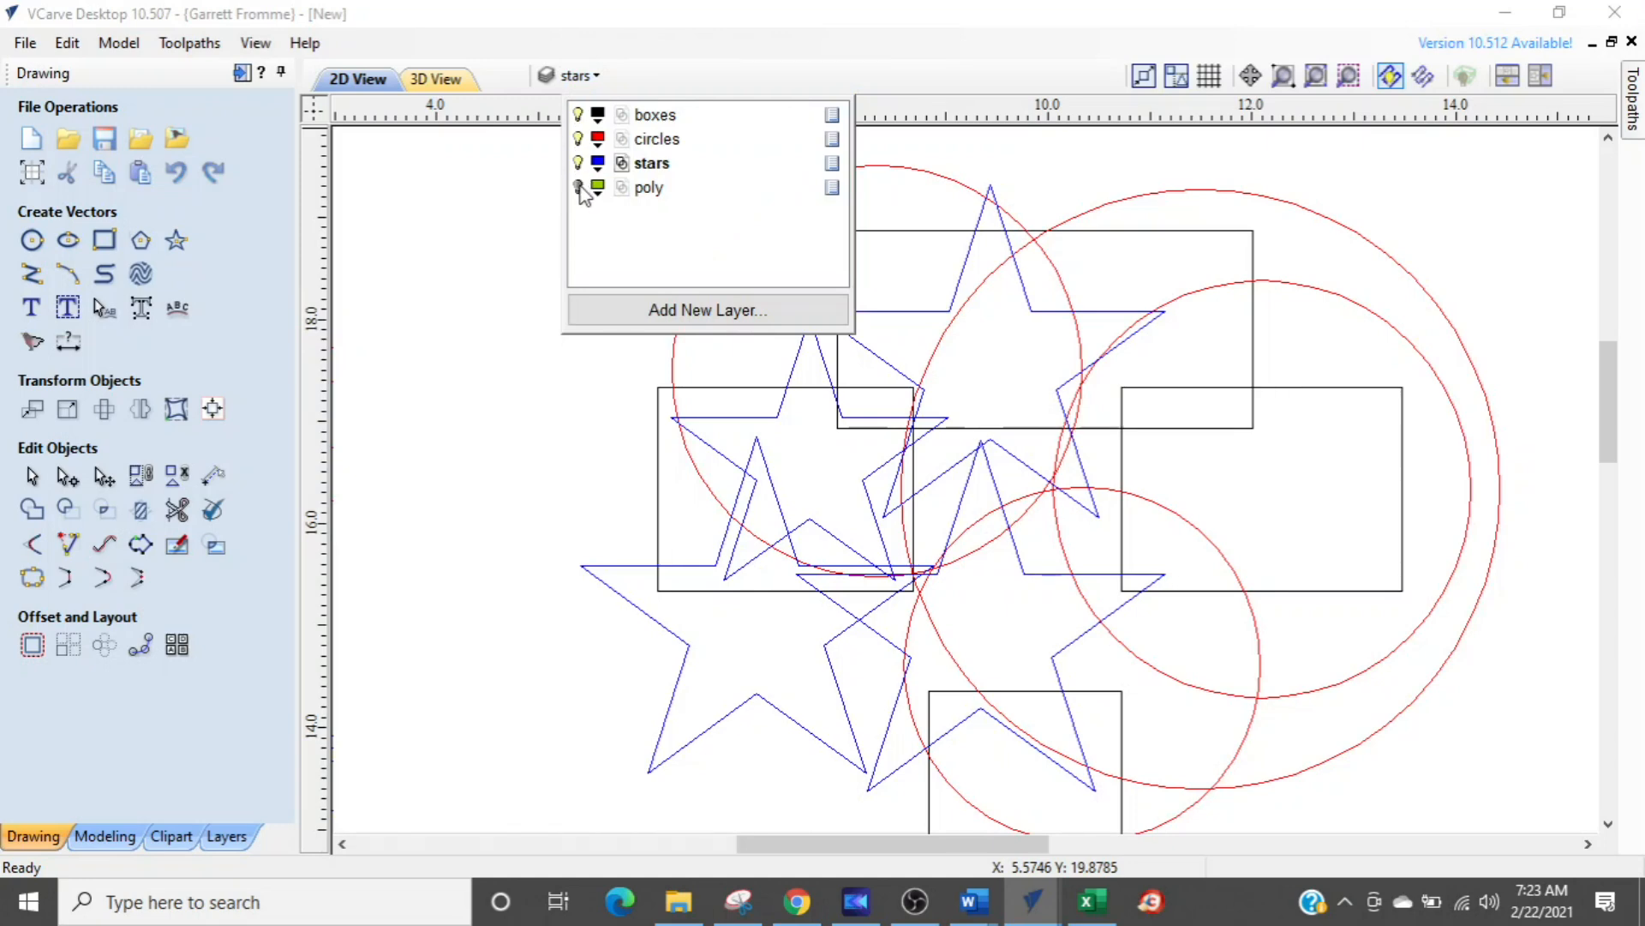
left_click(579, 187)
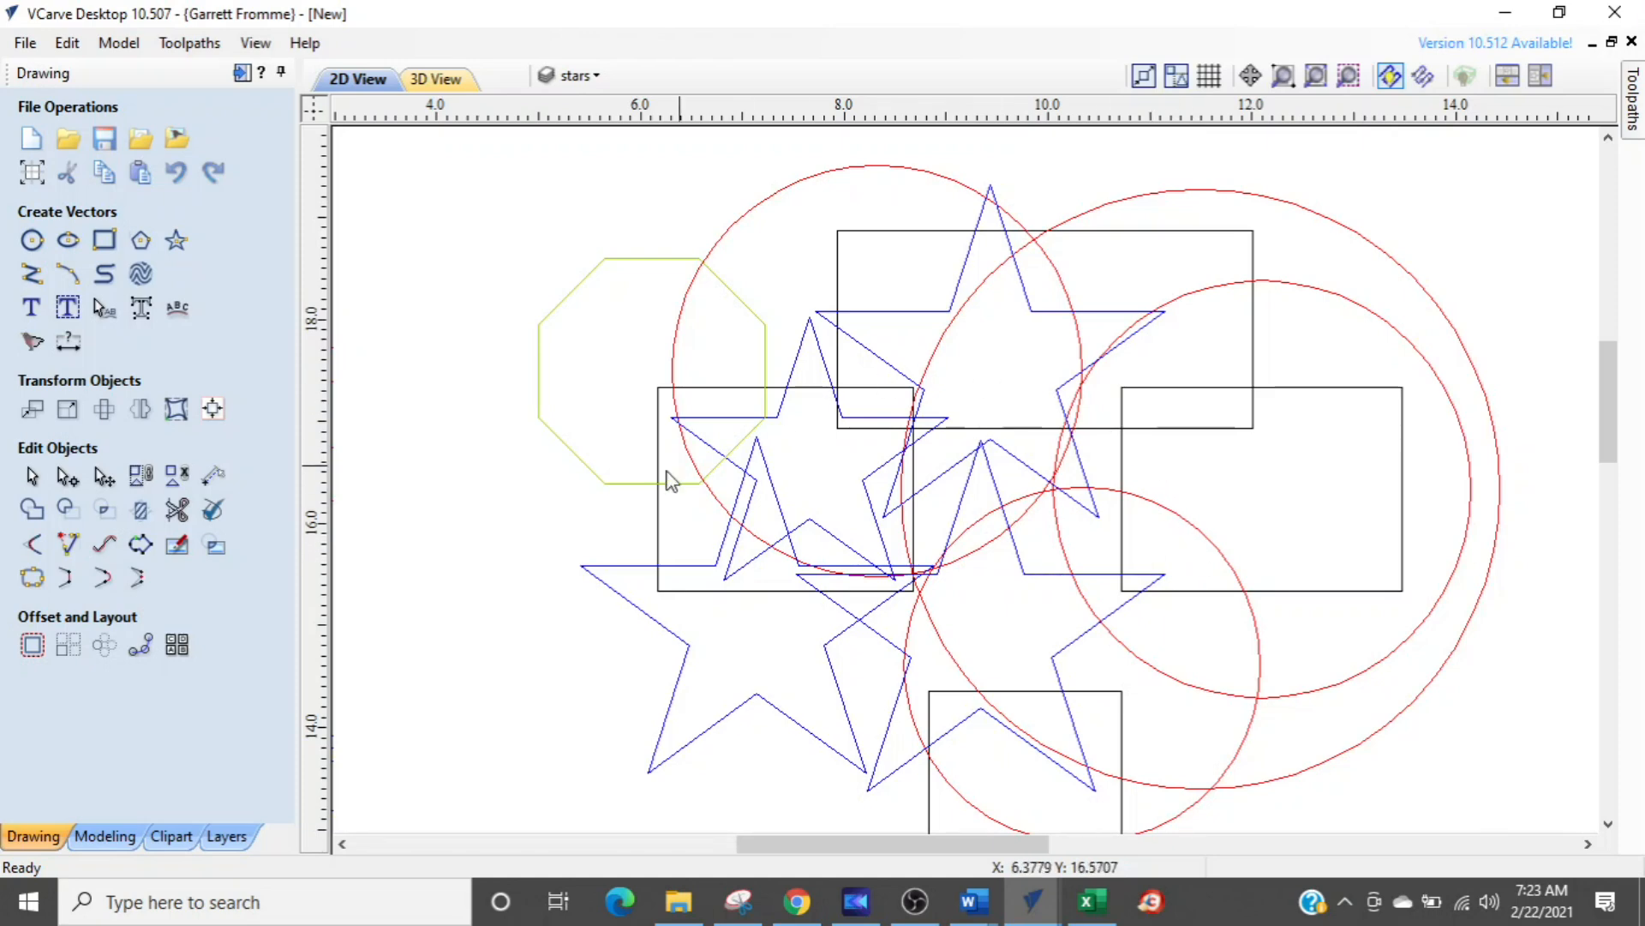
- Hide the poly, circles and boxes layers so that only the stars layer is shown
scroll(783, 523, "down", 1)
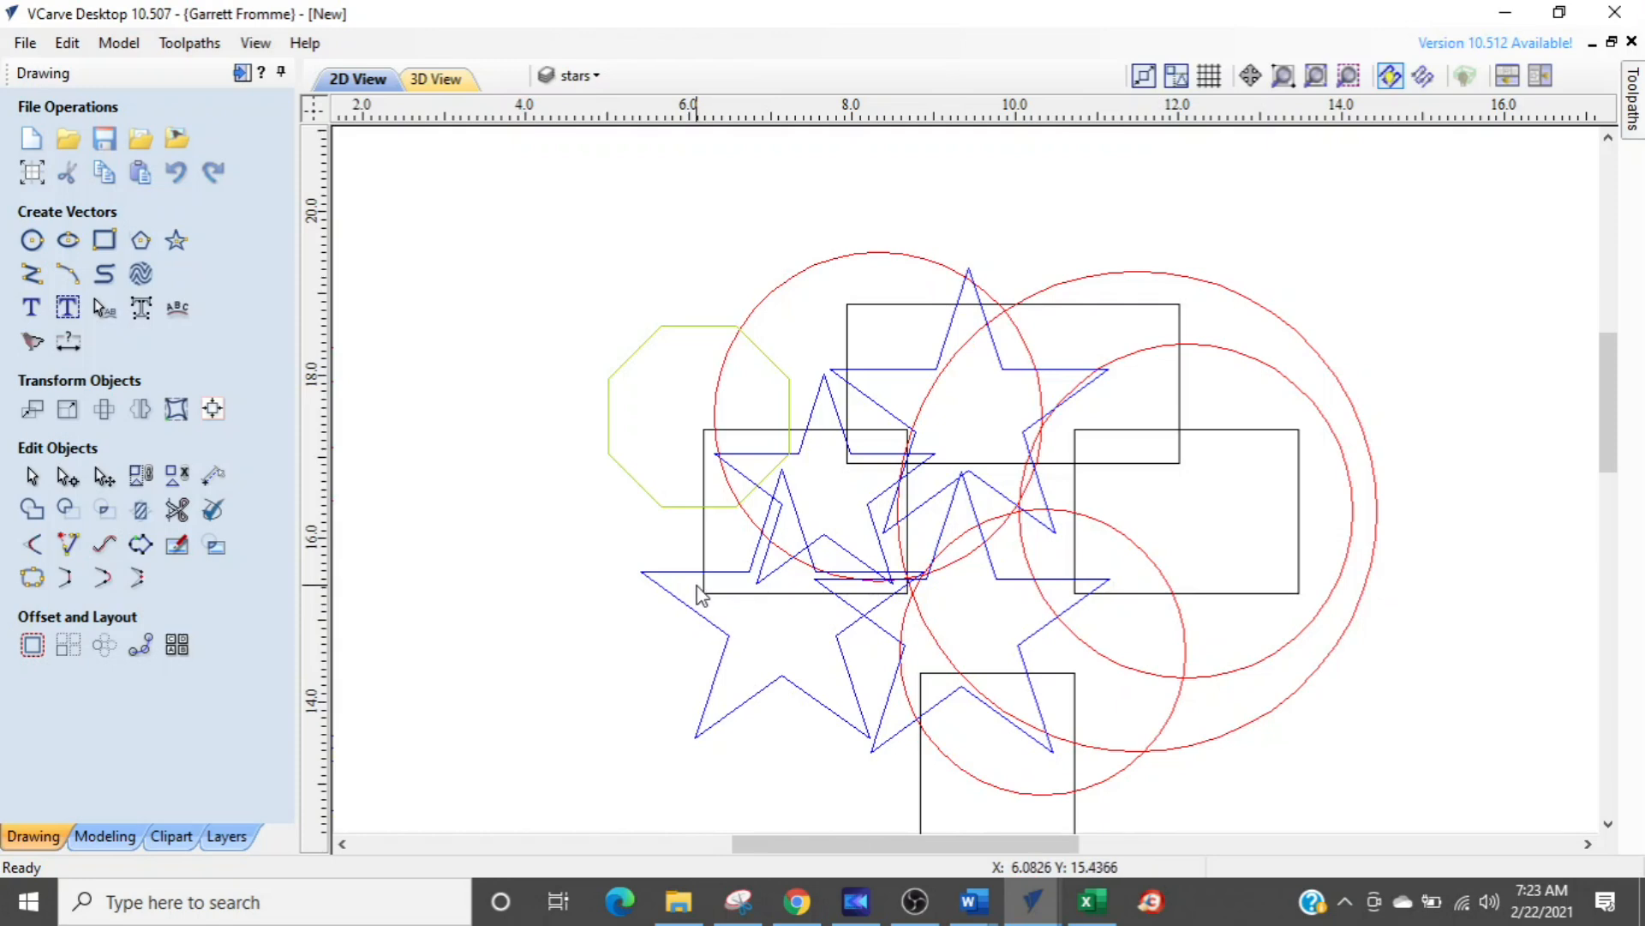
scroll(694, 588, "down", 1)
middle_click_drag(860, 593, 801, 499)
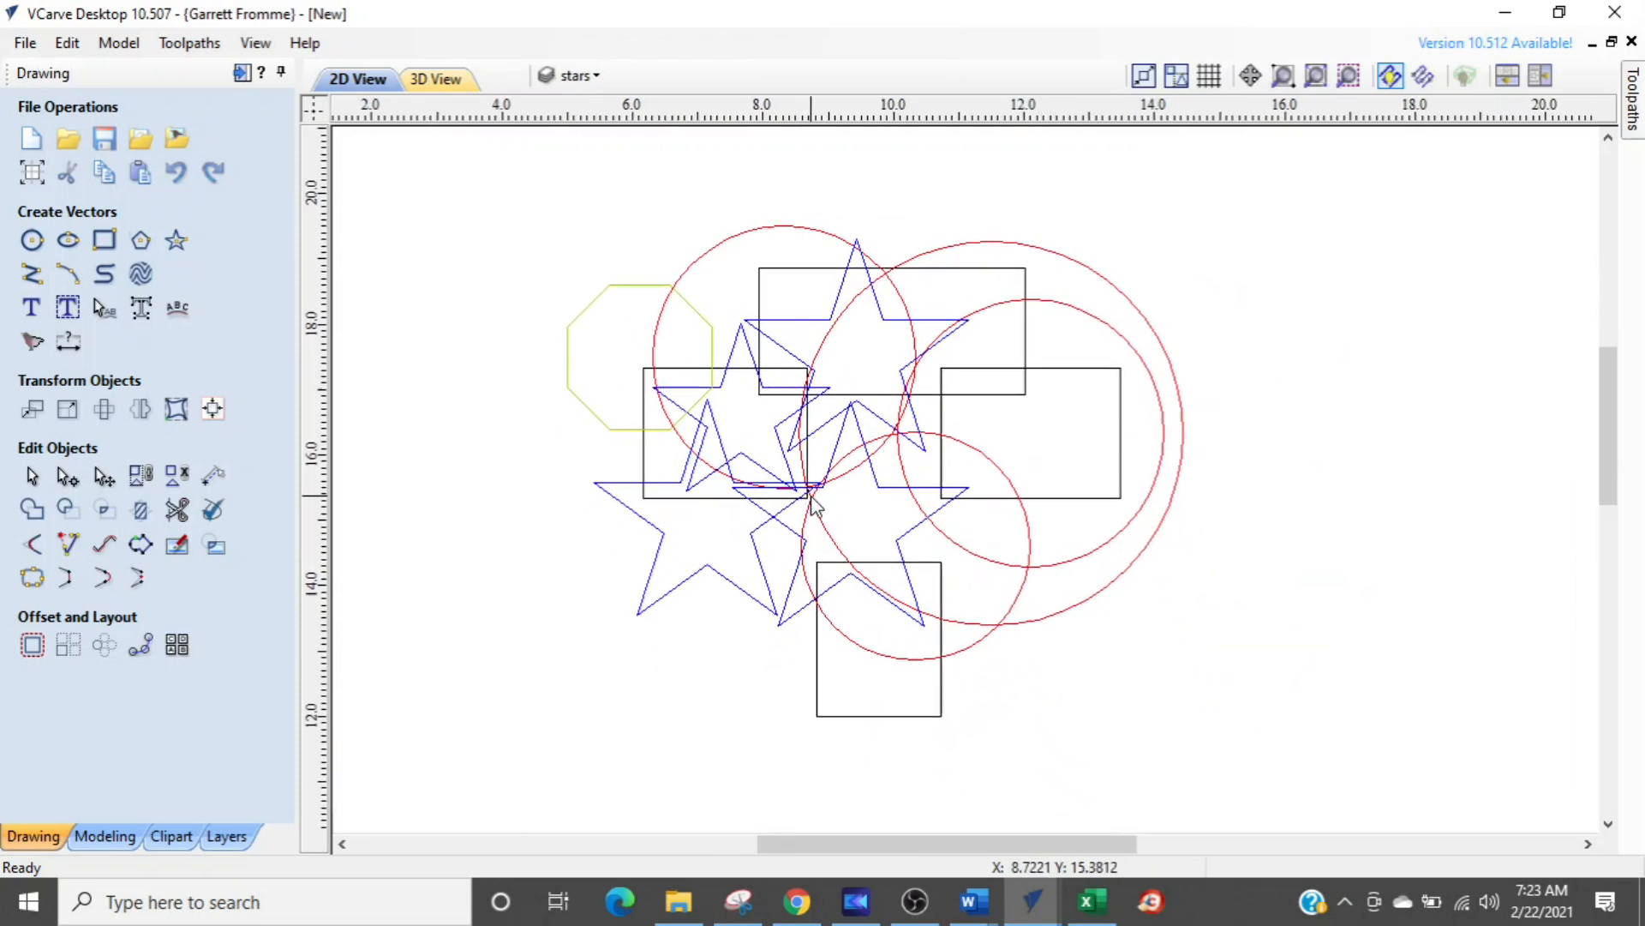
scroll(810, 495, "up", 1)
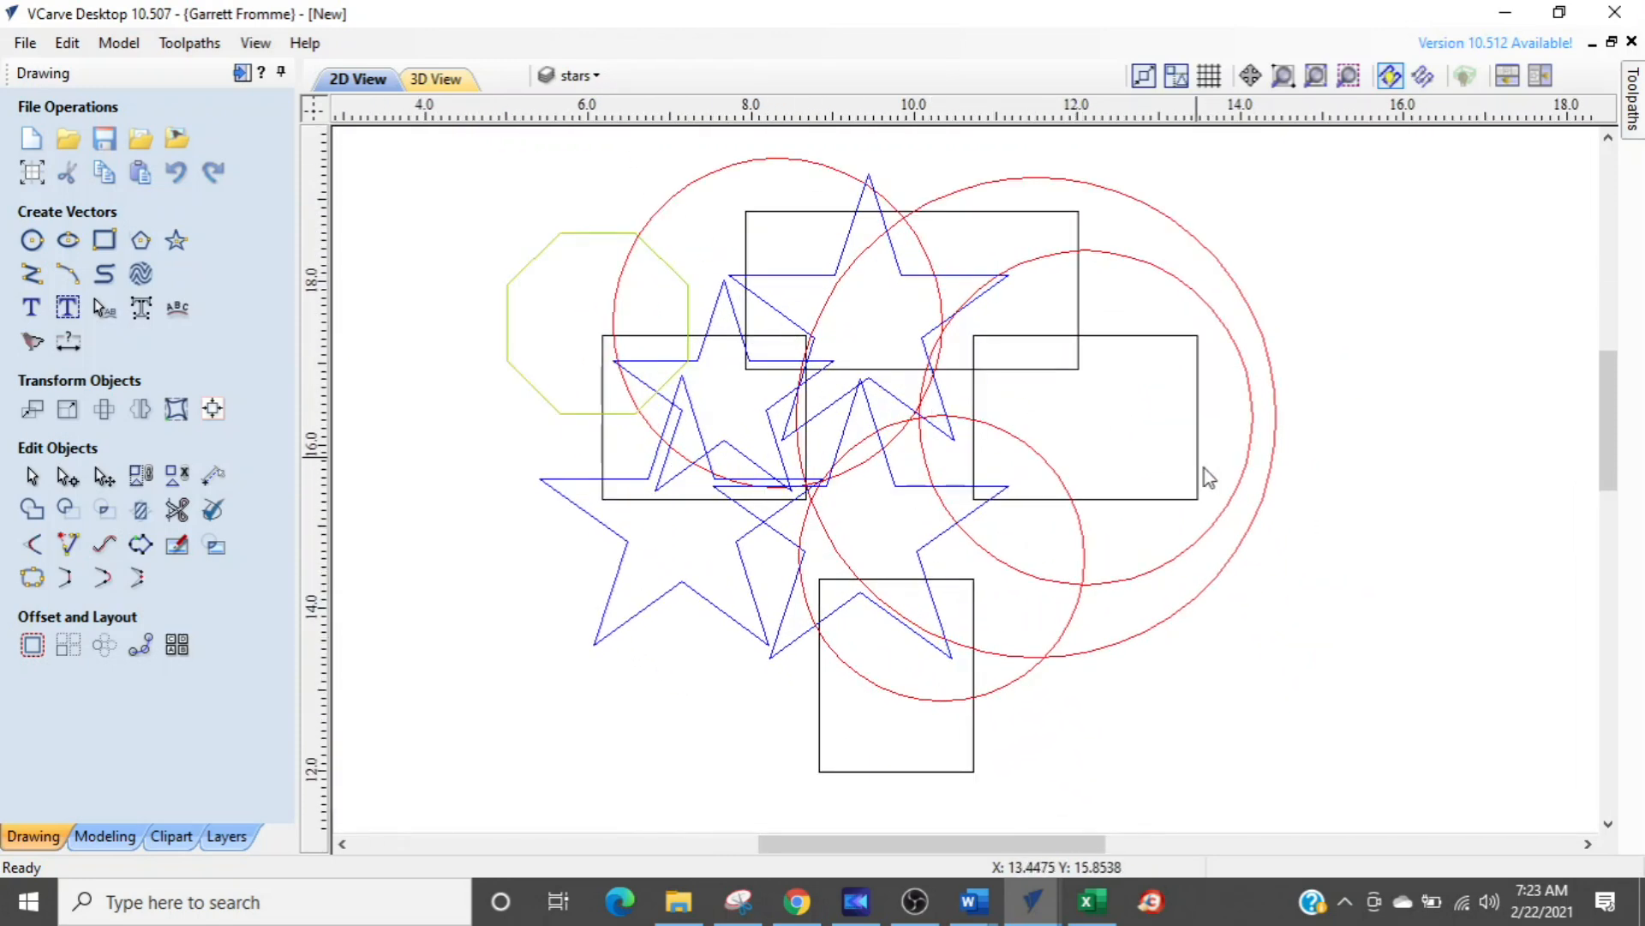
left_click(573, 78)
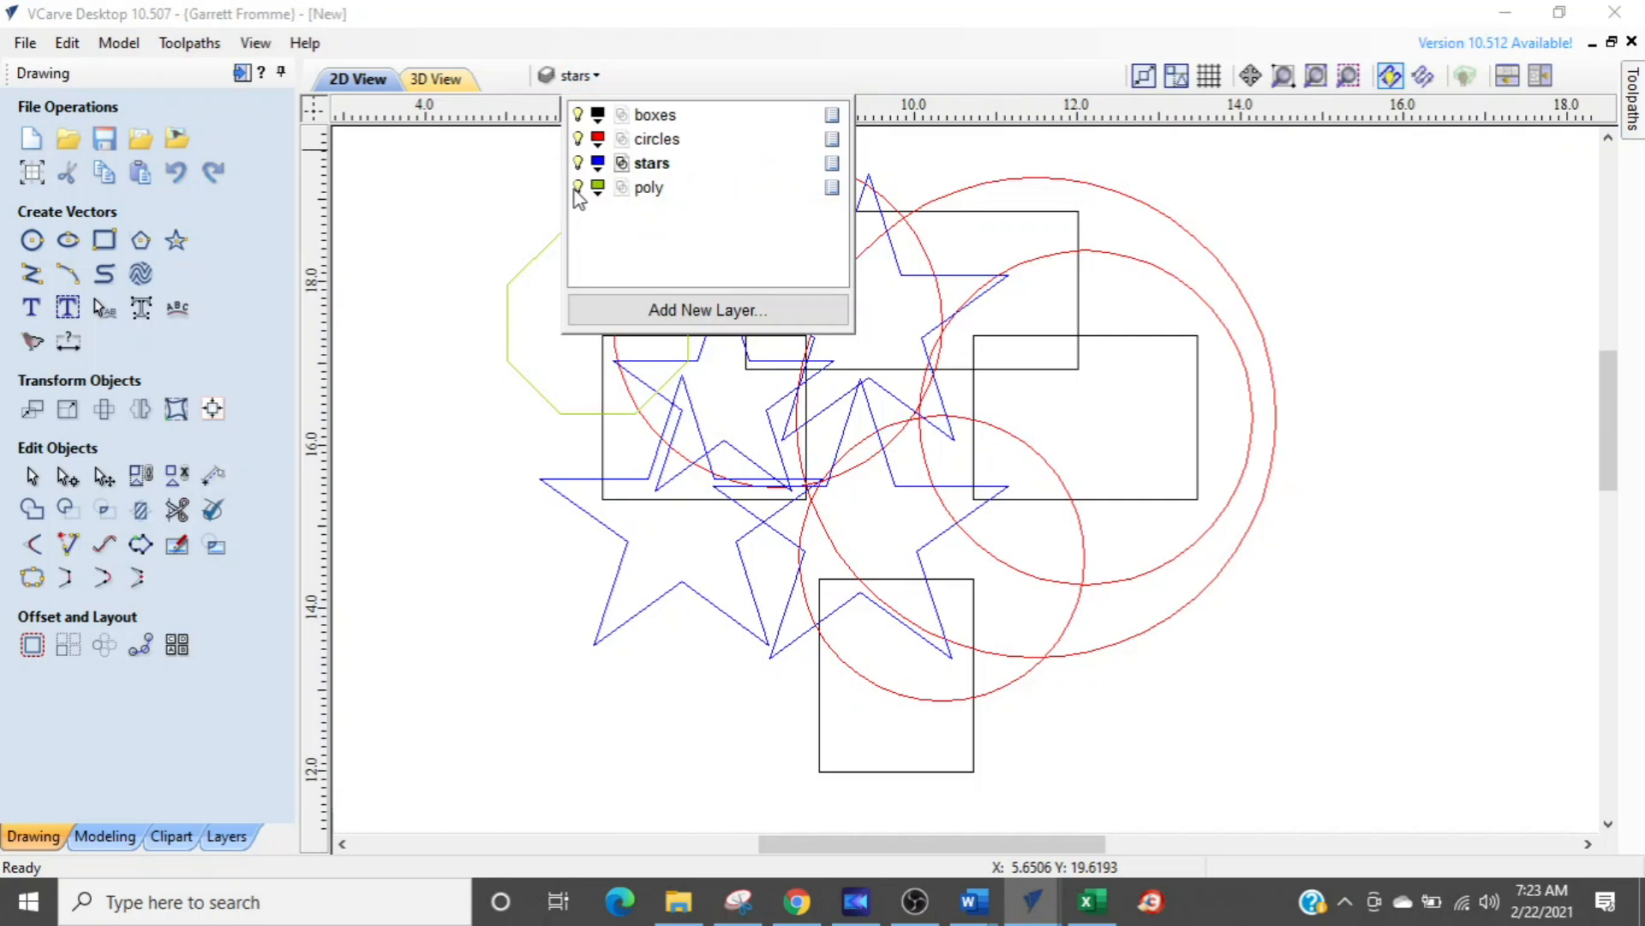
left_click(579, 187)
left_click(578, 138)
left_click(578, 114)
left_click(1200, 426)
scroll(735, 604, "up", 2)
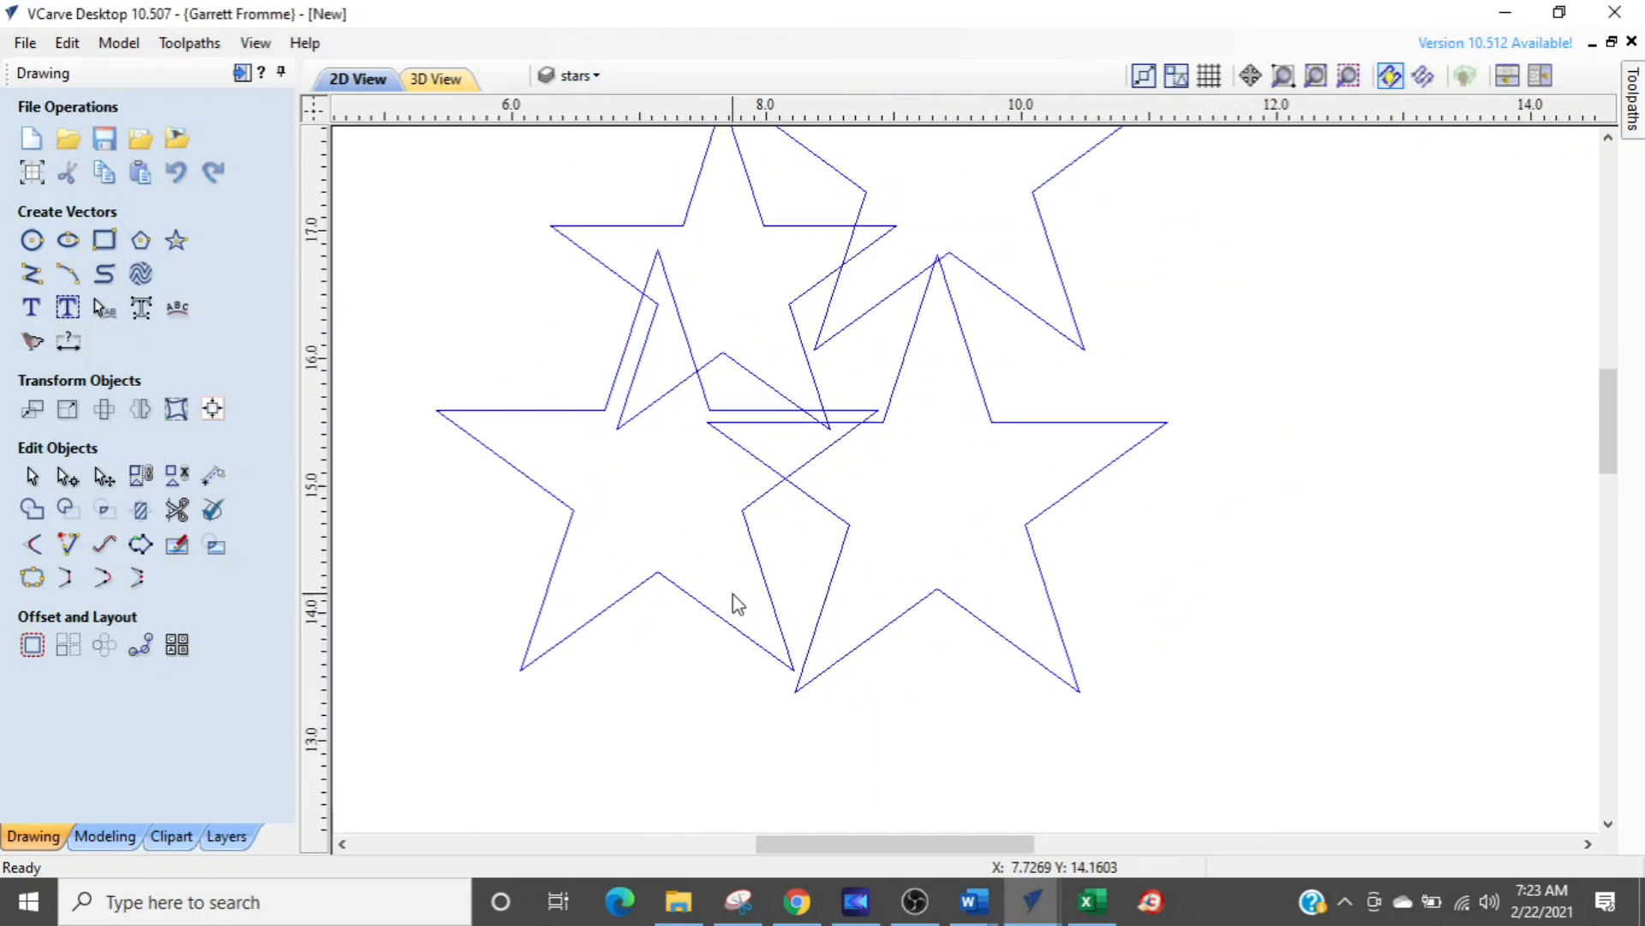
scroll(883, 714, "down", 2)
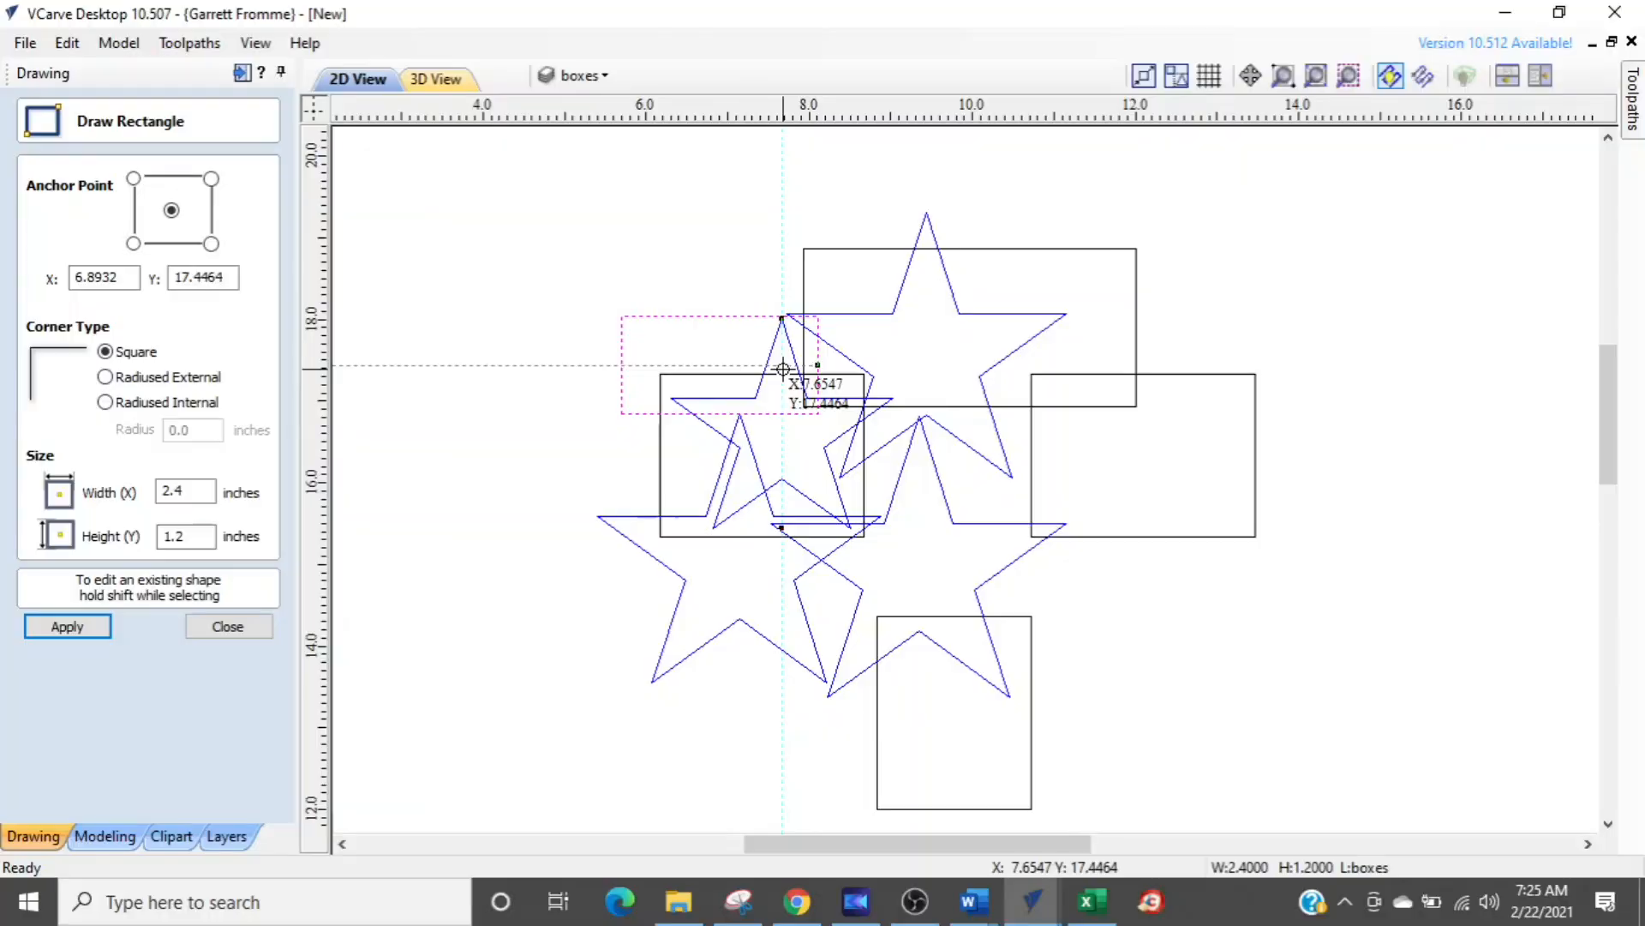
- Close the rectangle tool and switch to the open dust boot r4 project, bringing up its drawing tools
key("Escape")
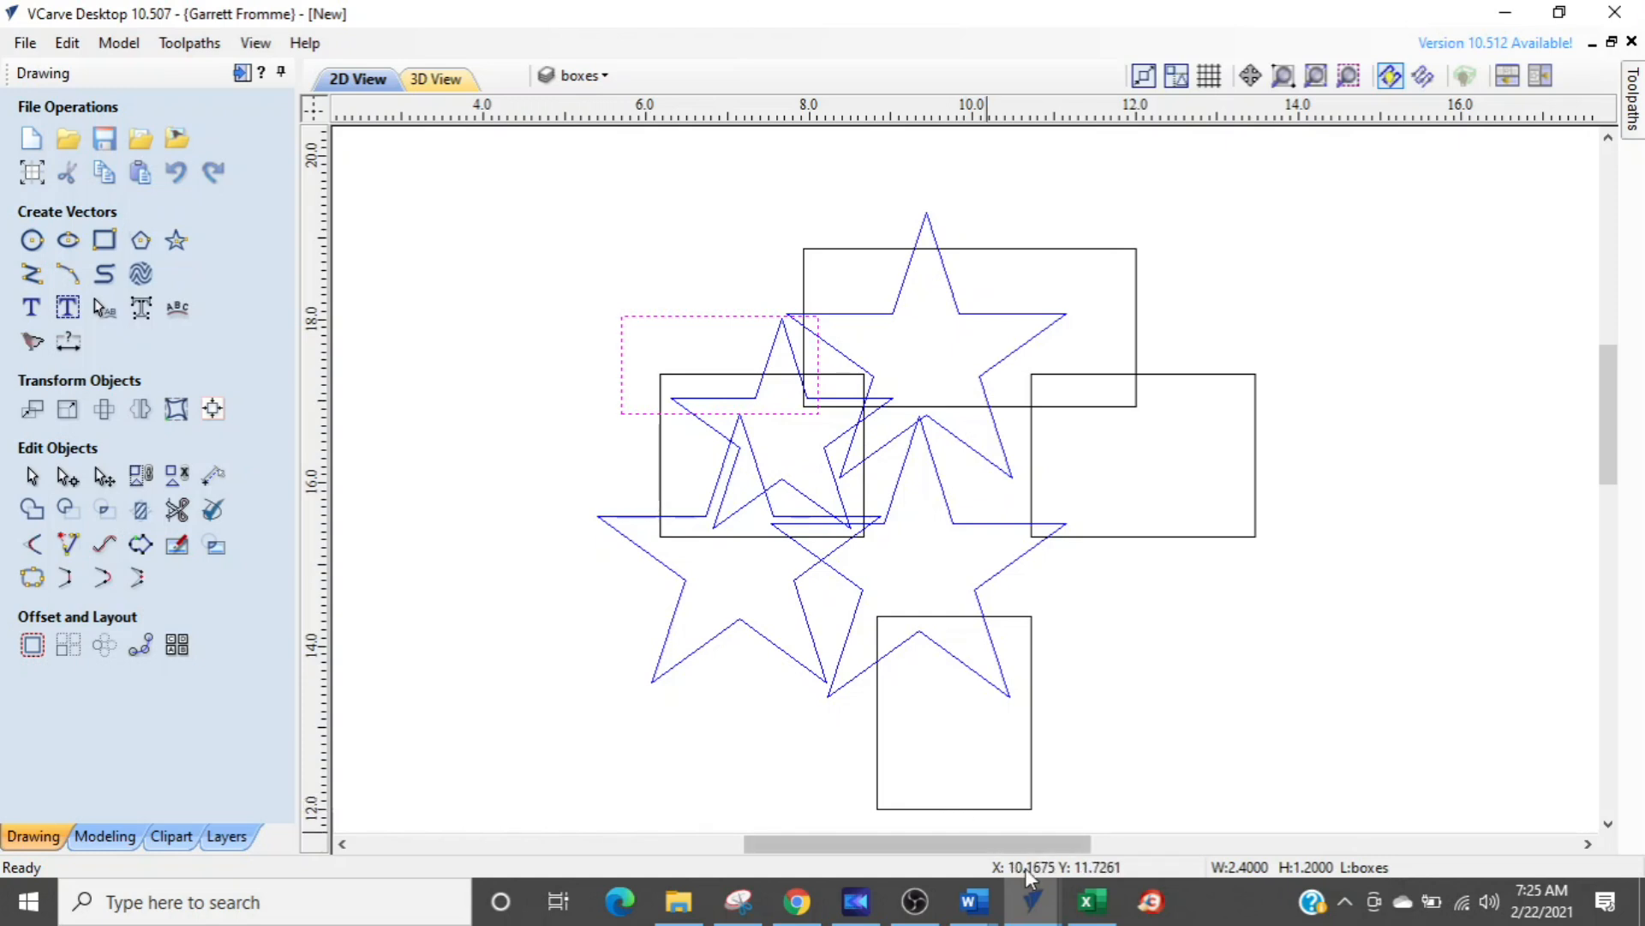
mouse_move(1047, 918)
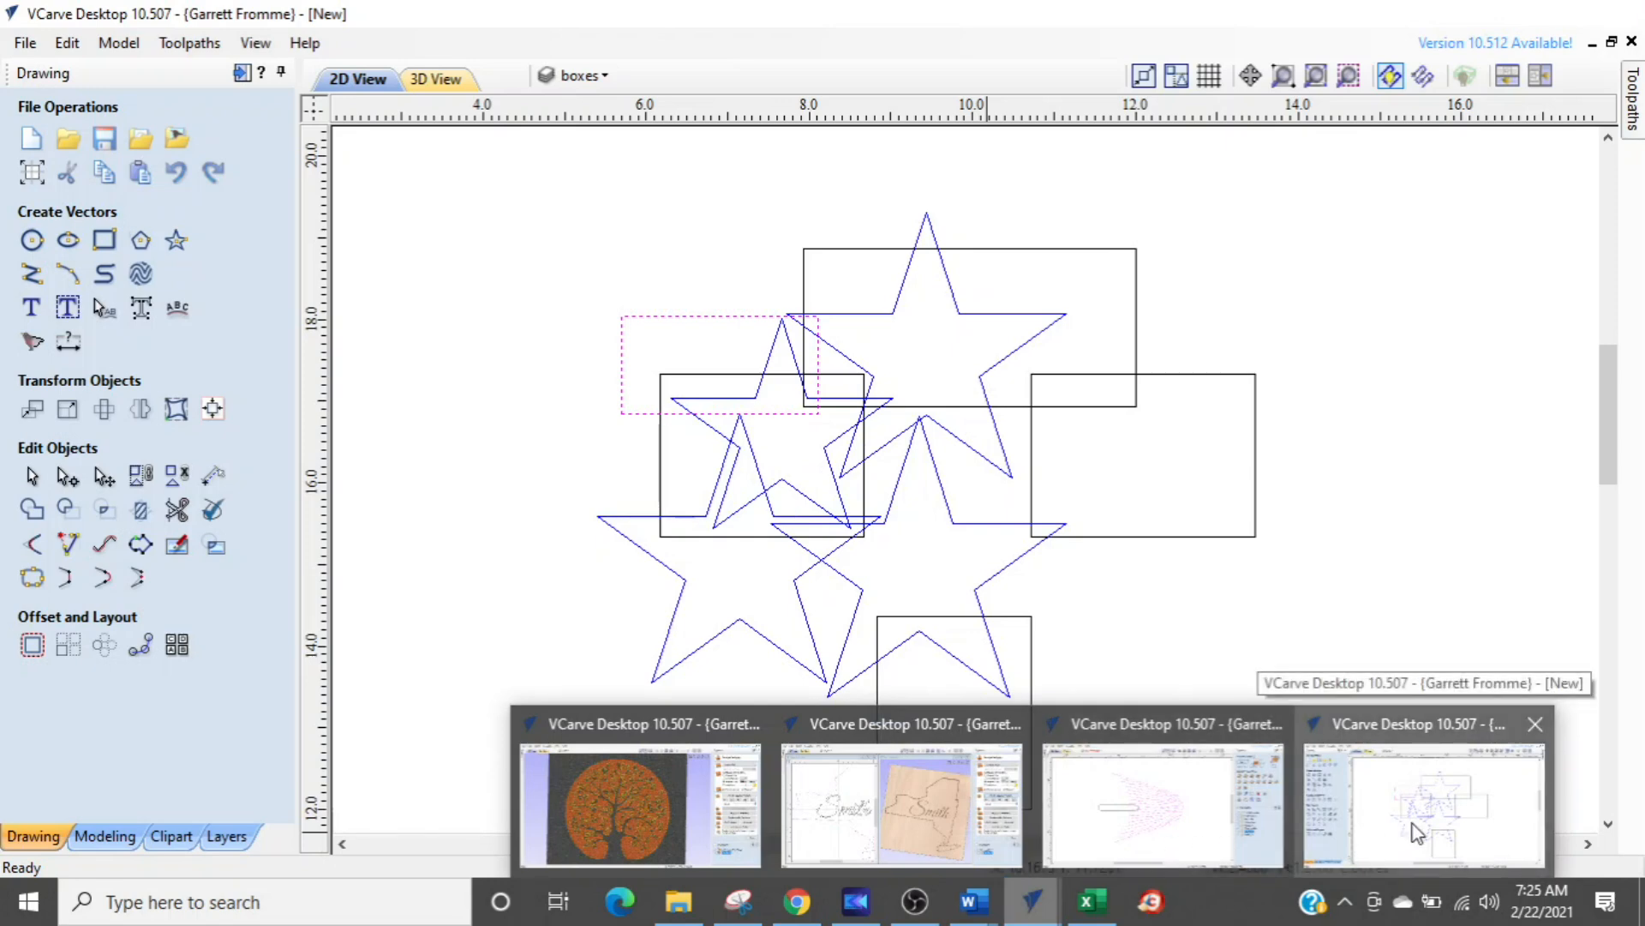
left_click(1174, 837)
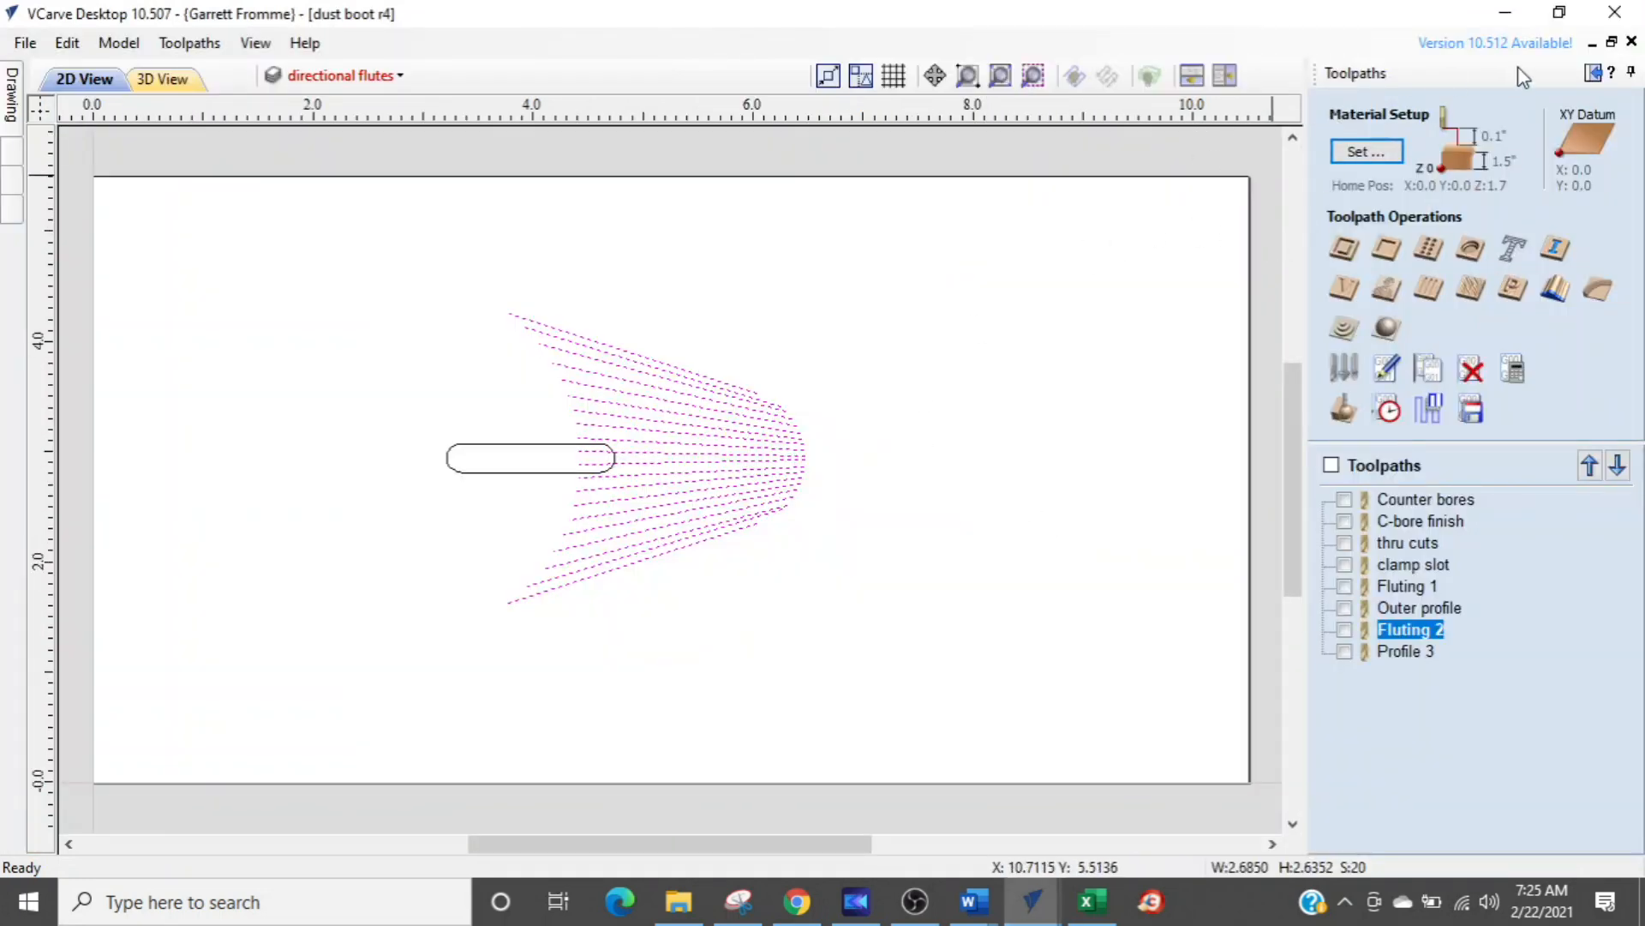
left_click(1593, 73)
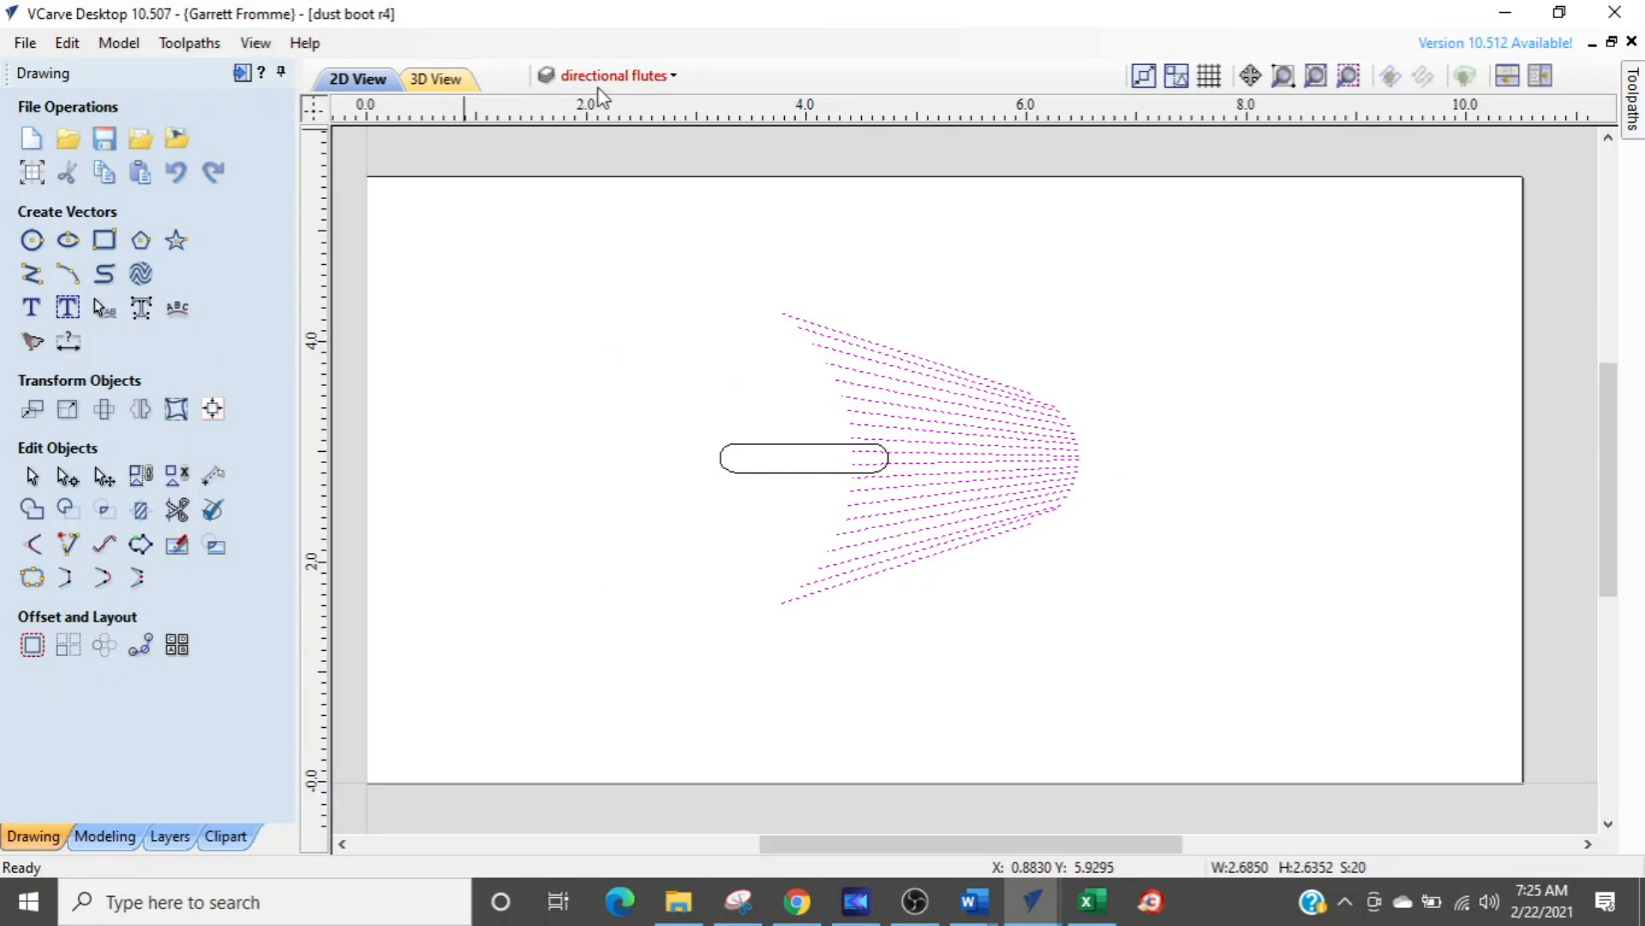
- Show the Shaft slot thru cuts layer and review the visibility options for the outer profile layer
left_click(605, 78)
left_click(577, 114)
left_click(578, 138)
right_click(710, 194)
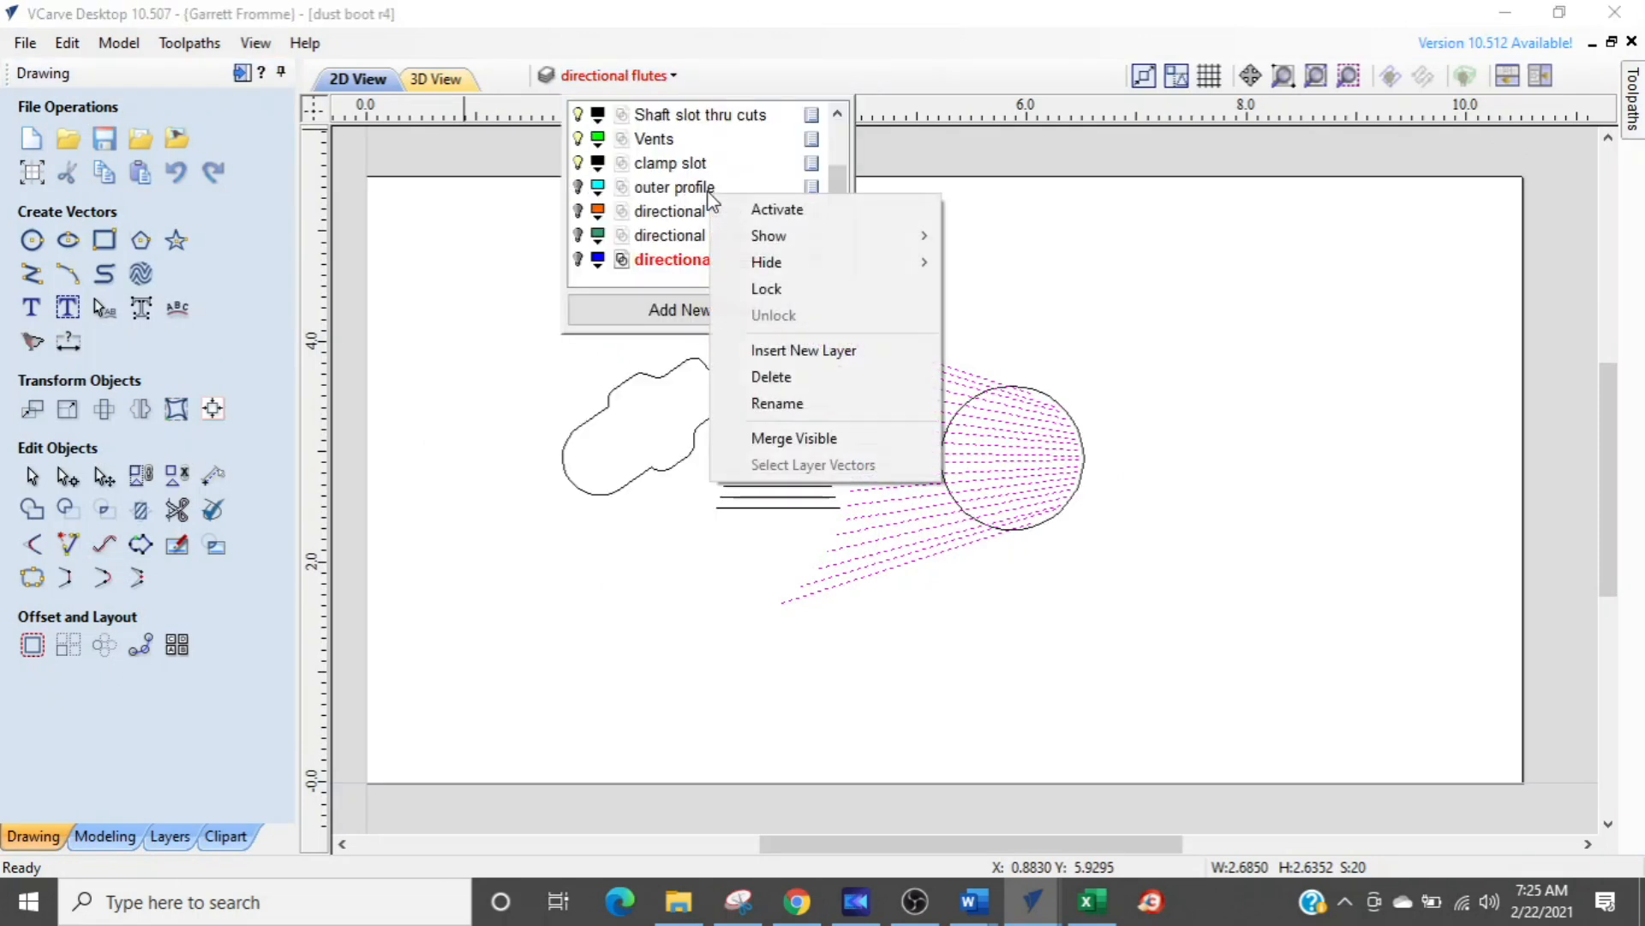
mouse_move(921, 236)
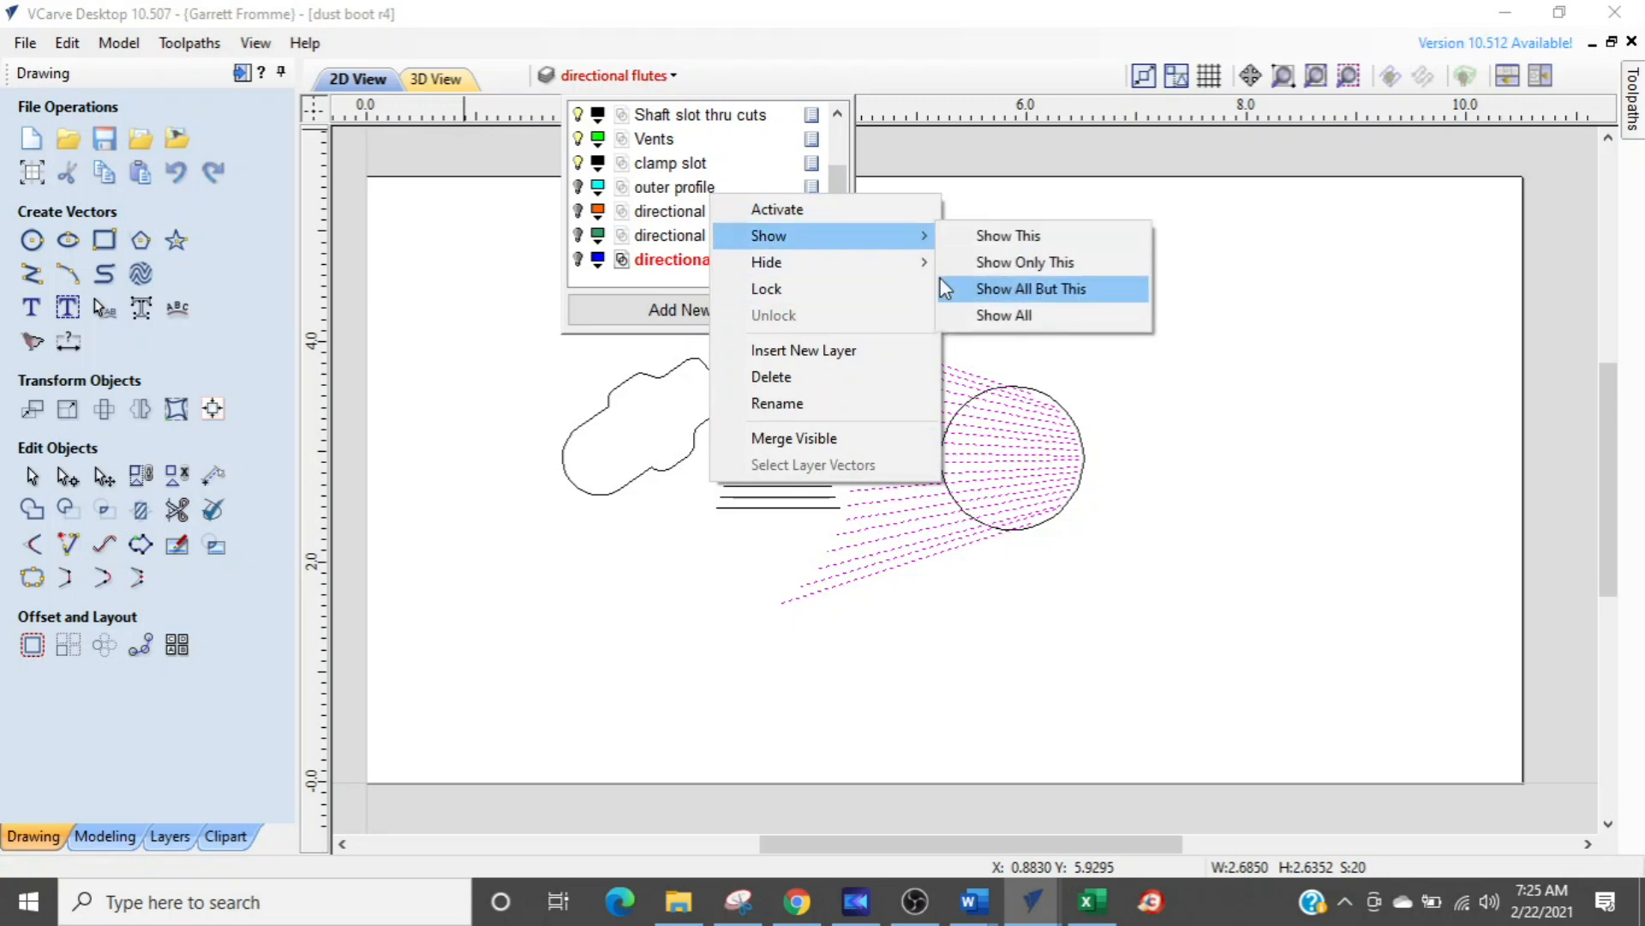
- Show only the clamp slot layer
right_click(673, 158)
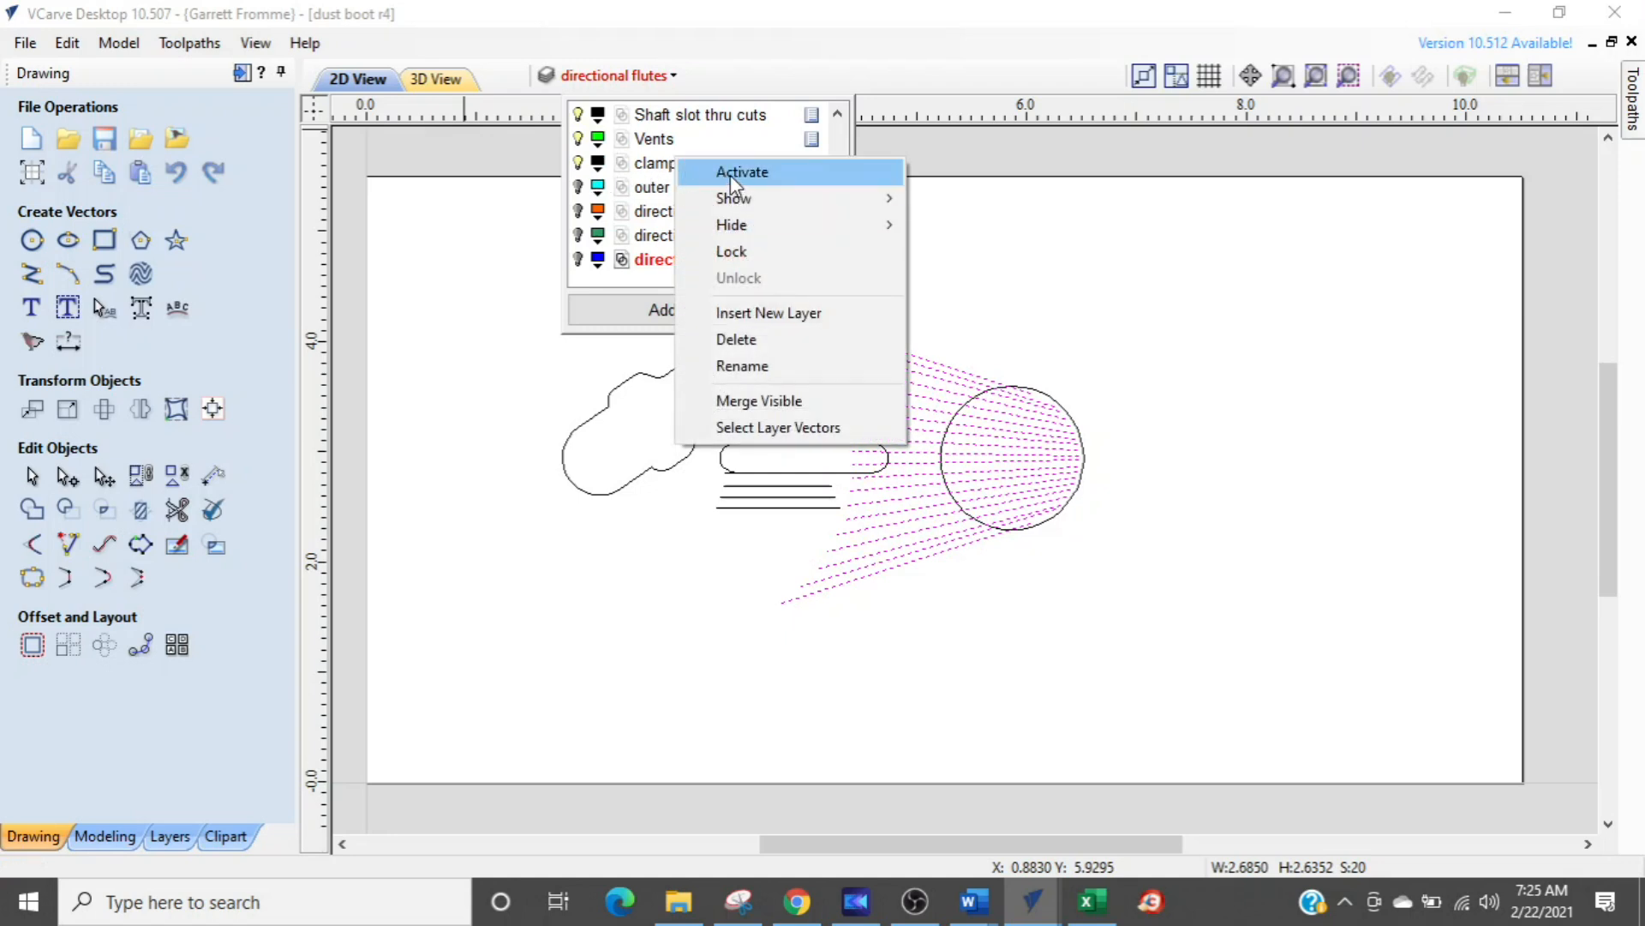
mouse_move(729, 194)
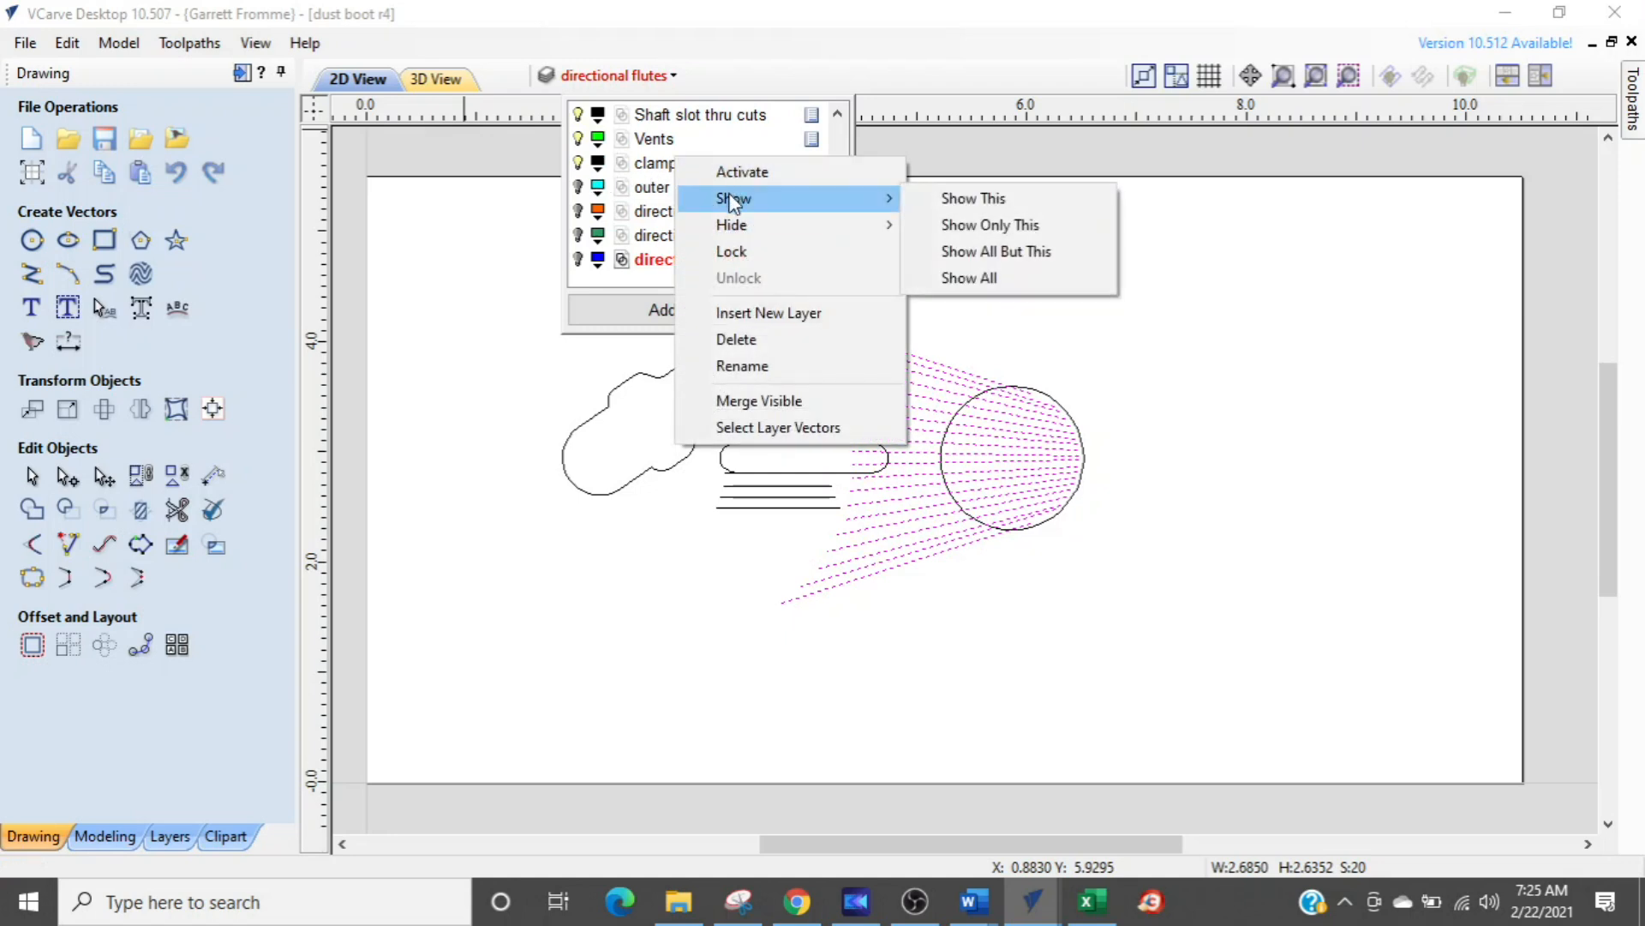
mouse_move(731, 230)
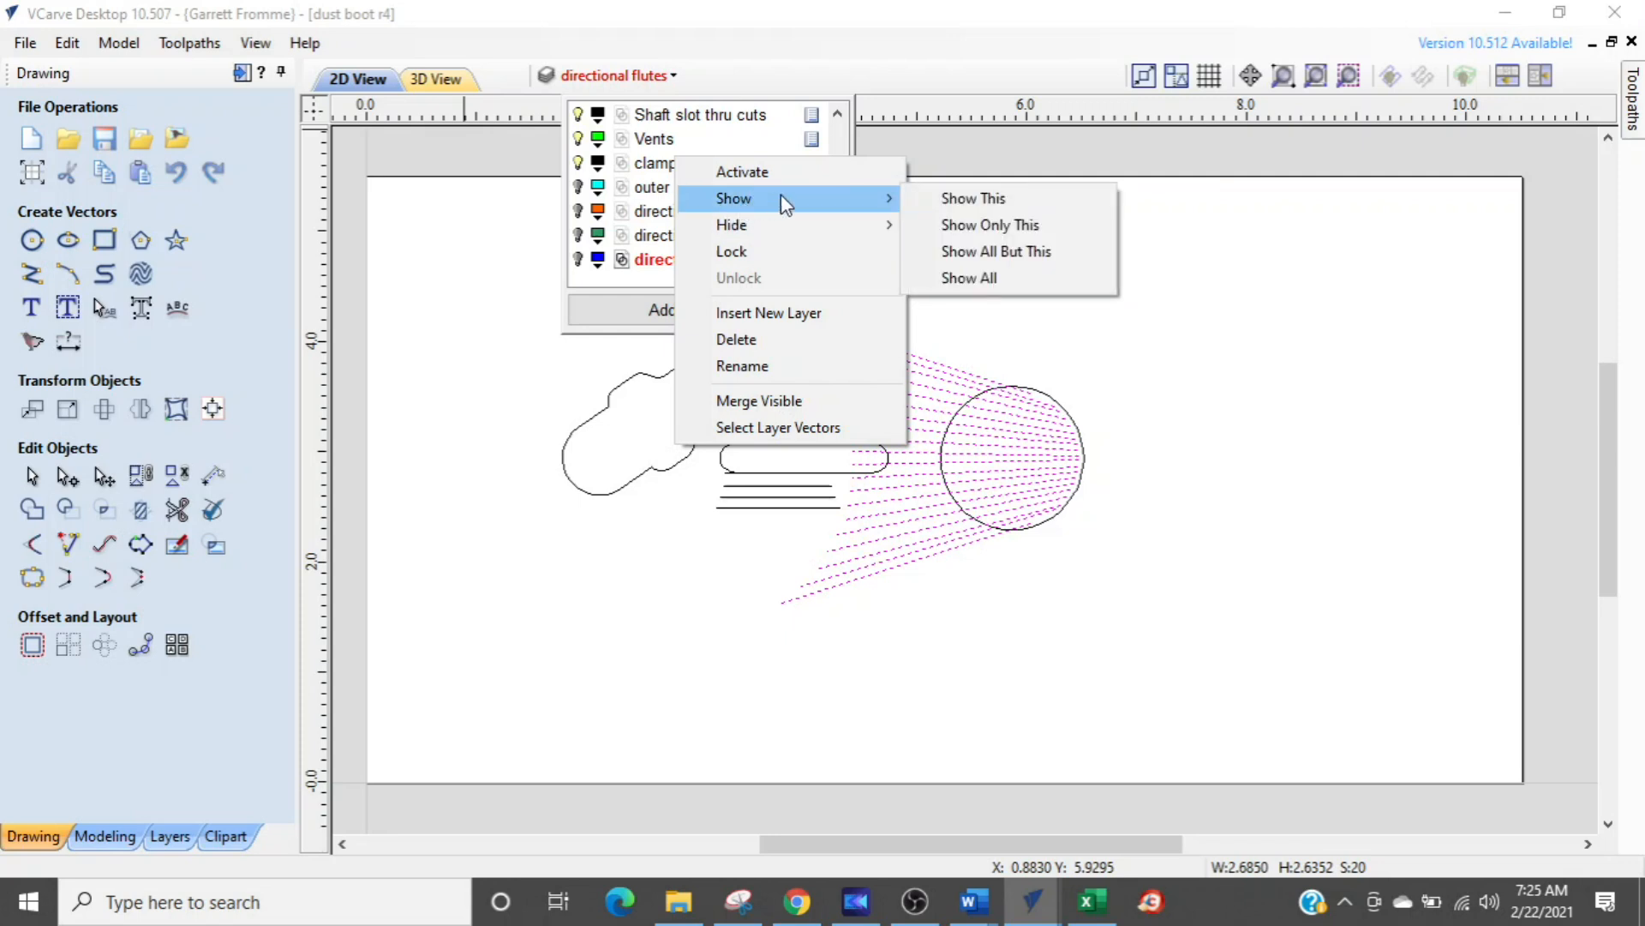
left_click(965, 231)
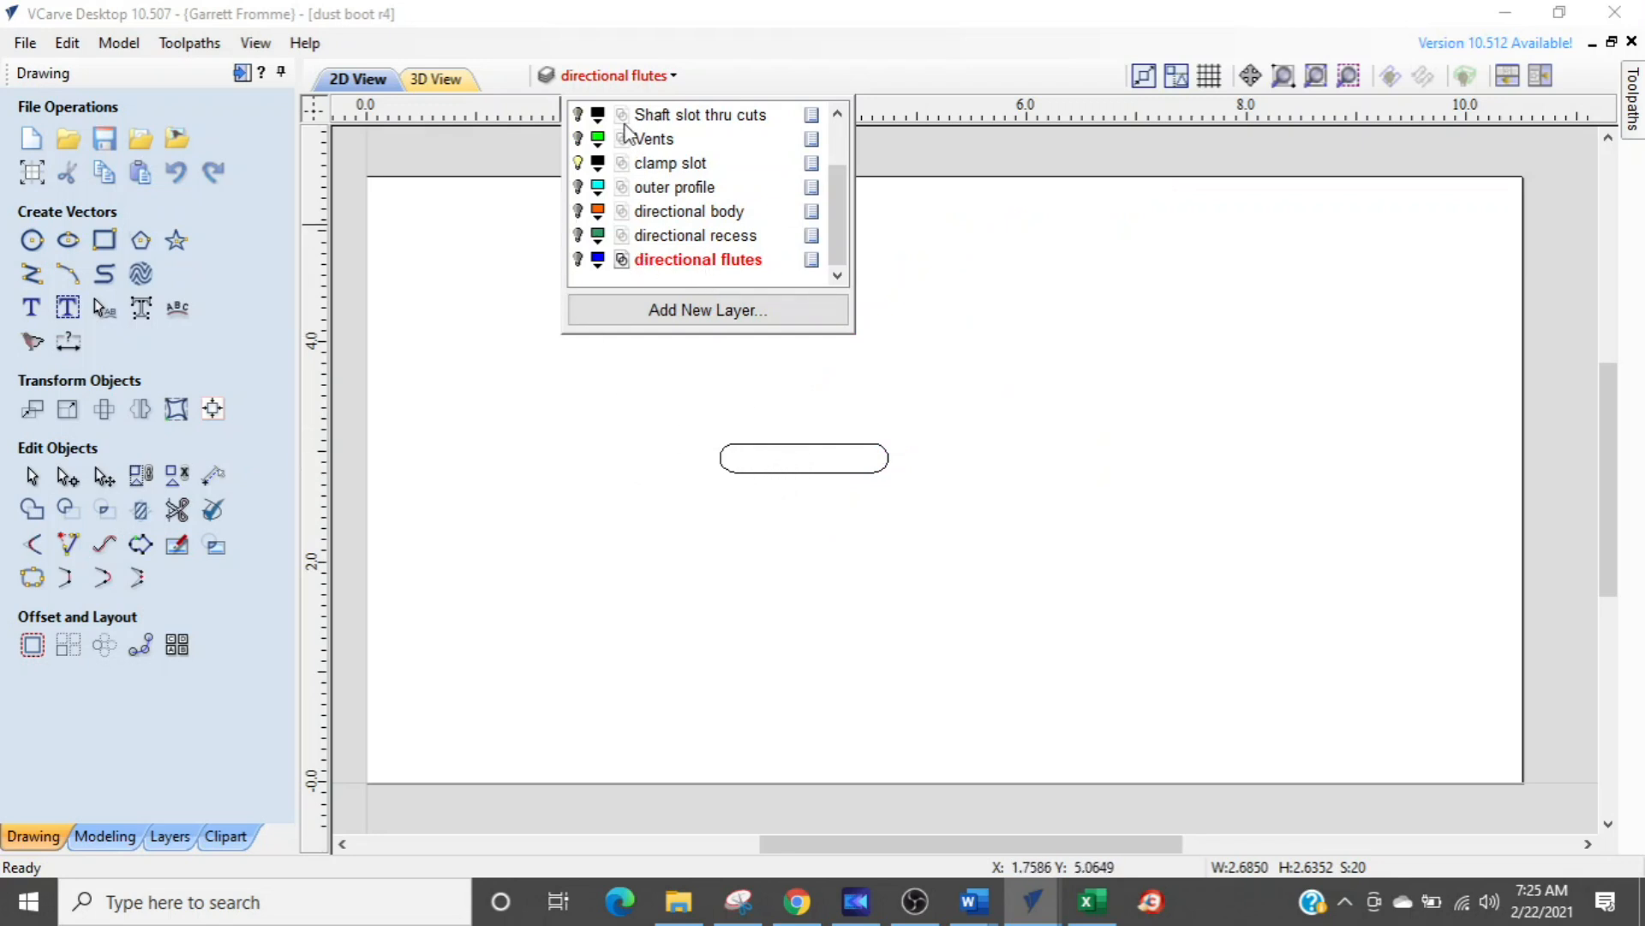
- Show all layers of the dust boot drawing and close the layer list
right_click(663, 195)
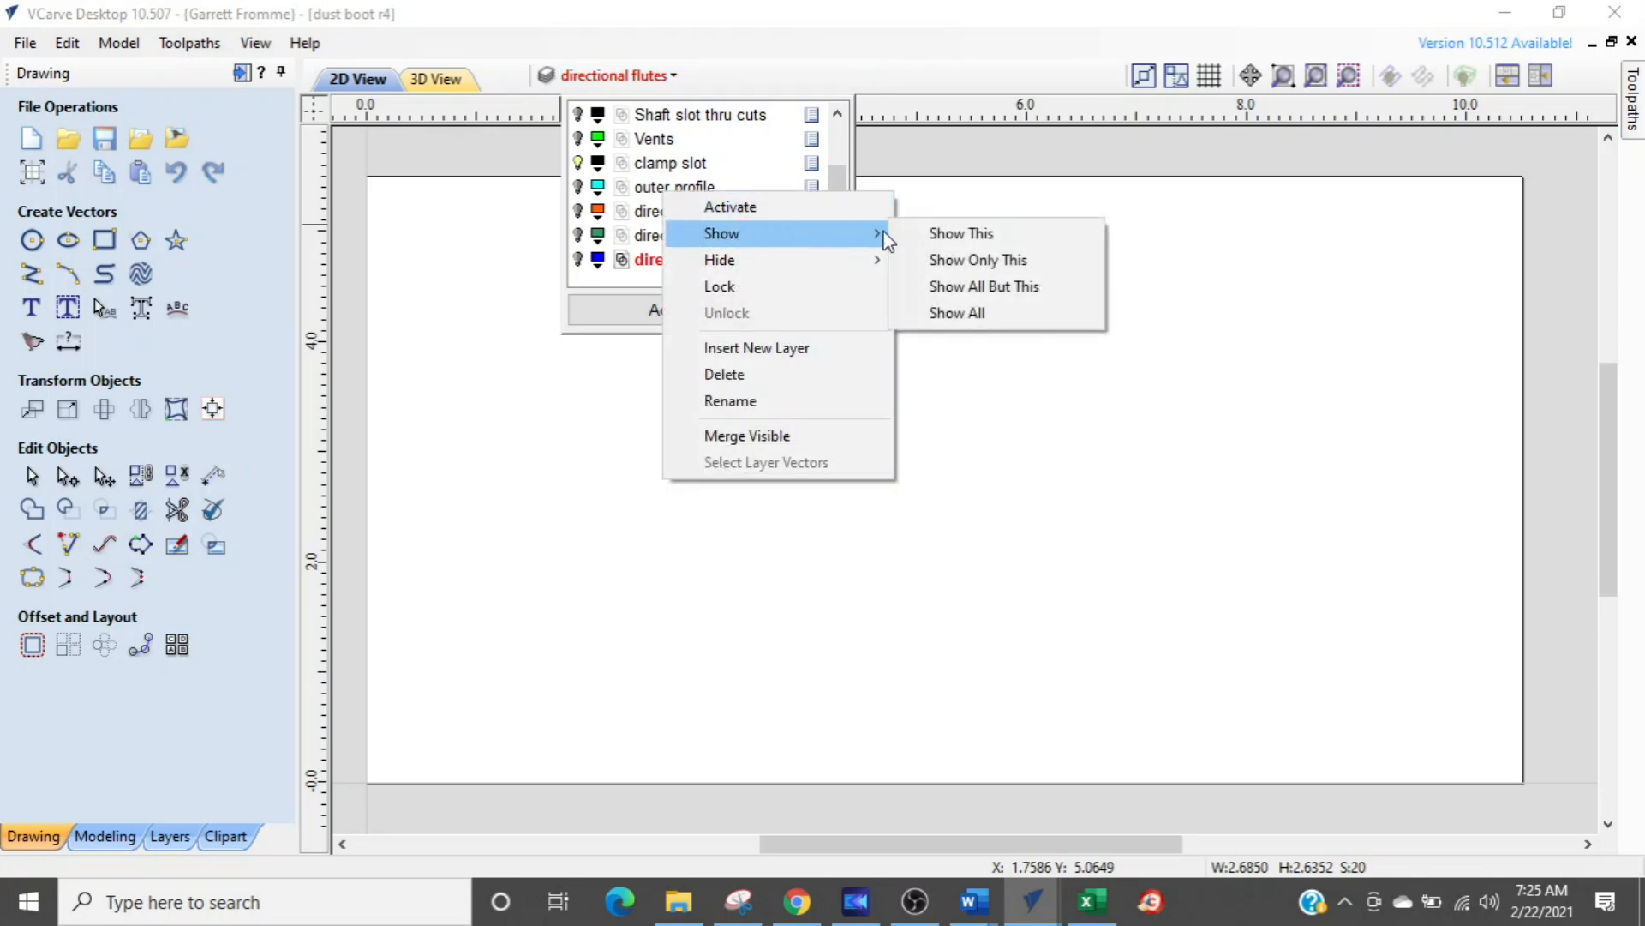
left_click(942, 310)
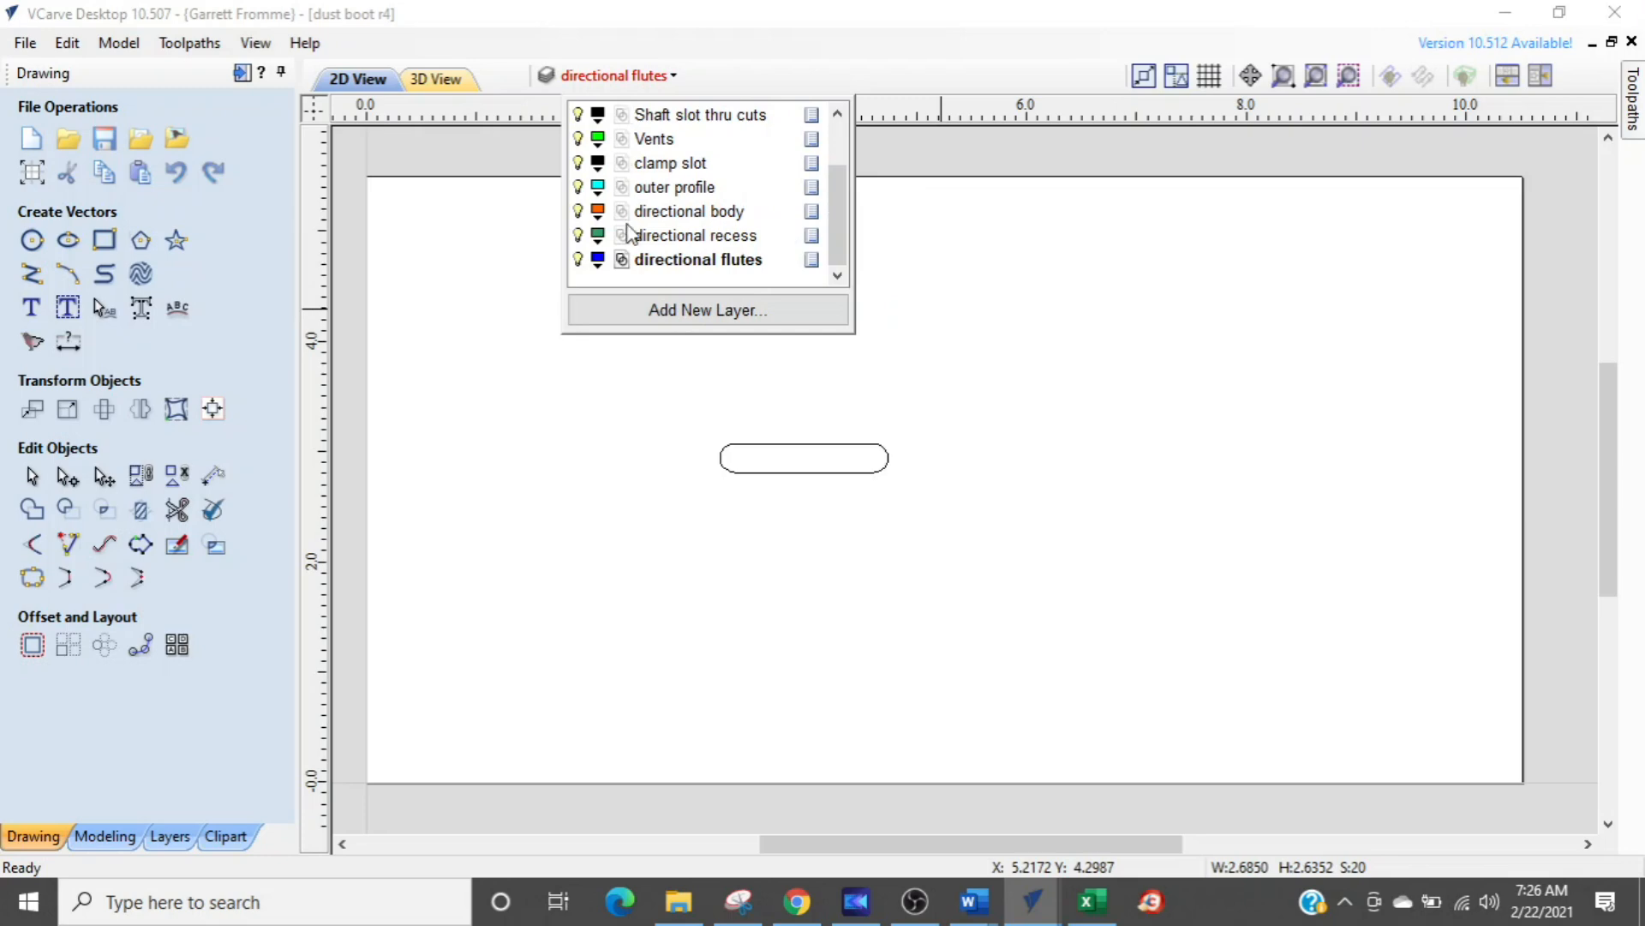
left_click(987, 407)
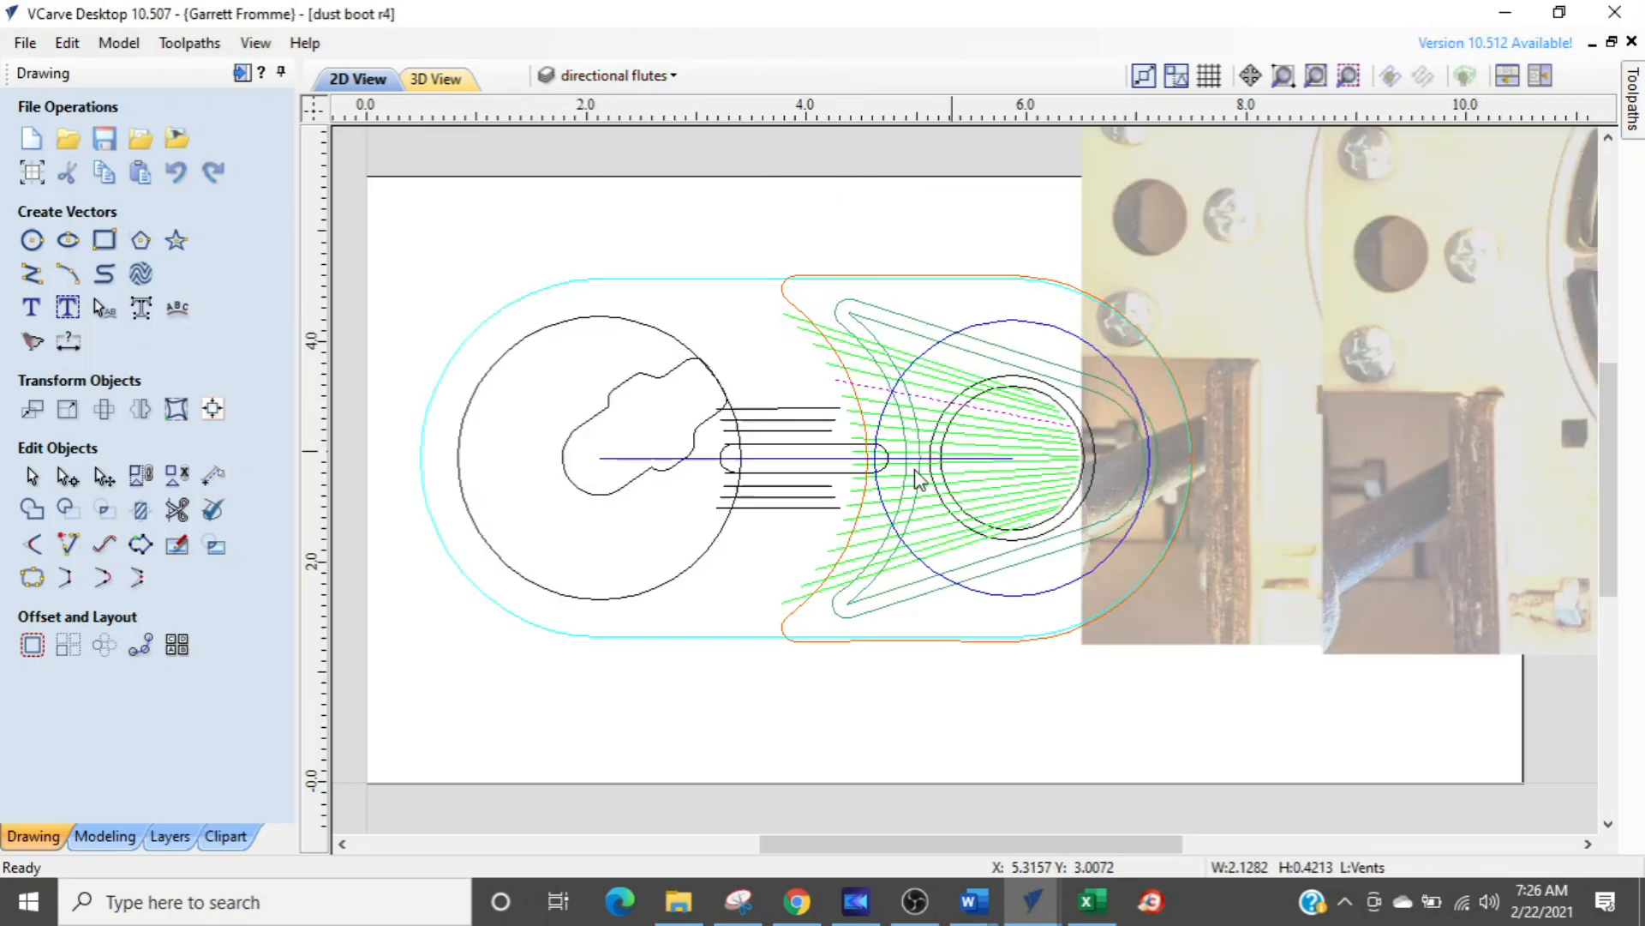
- Hide the Bitmap Layer containing the reference photos
scroll(1099, 551, "down", 3)
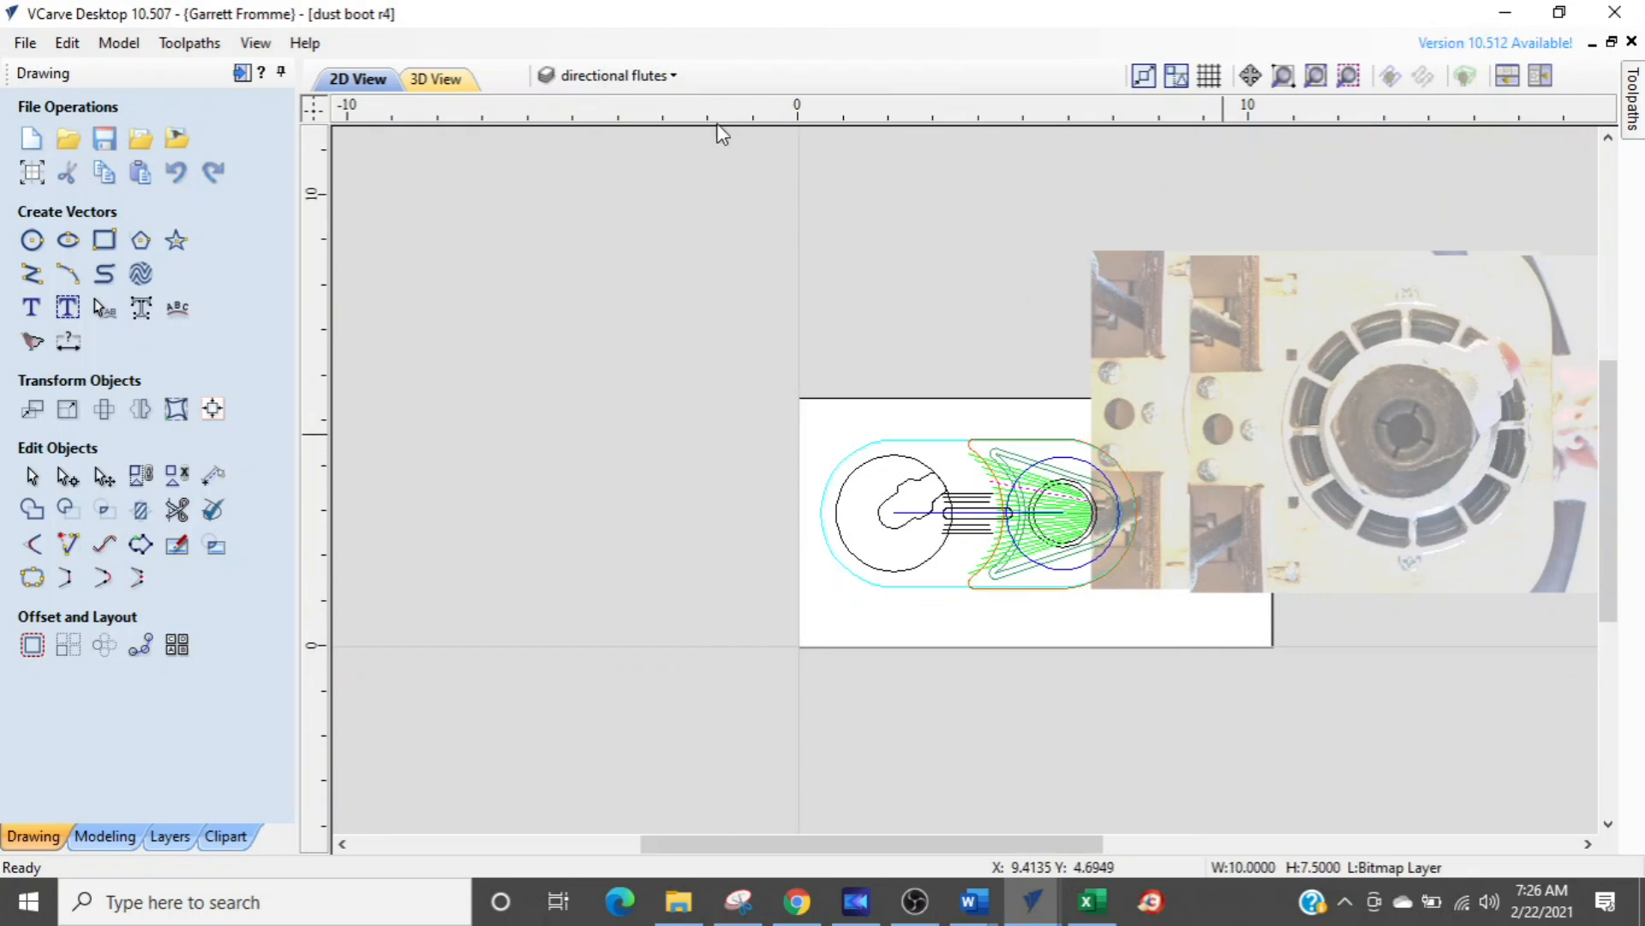
left_click(658, 77)
scroll(847, 203, "up", 1)
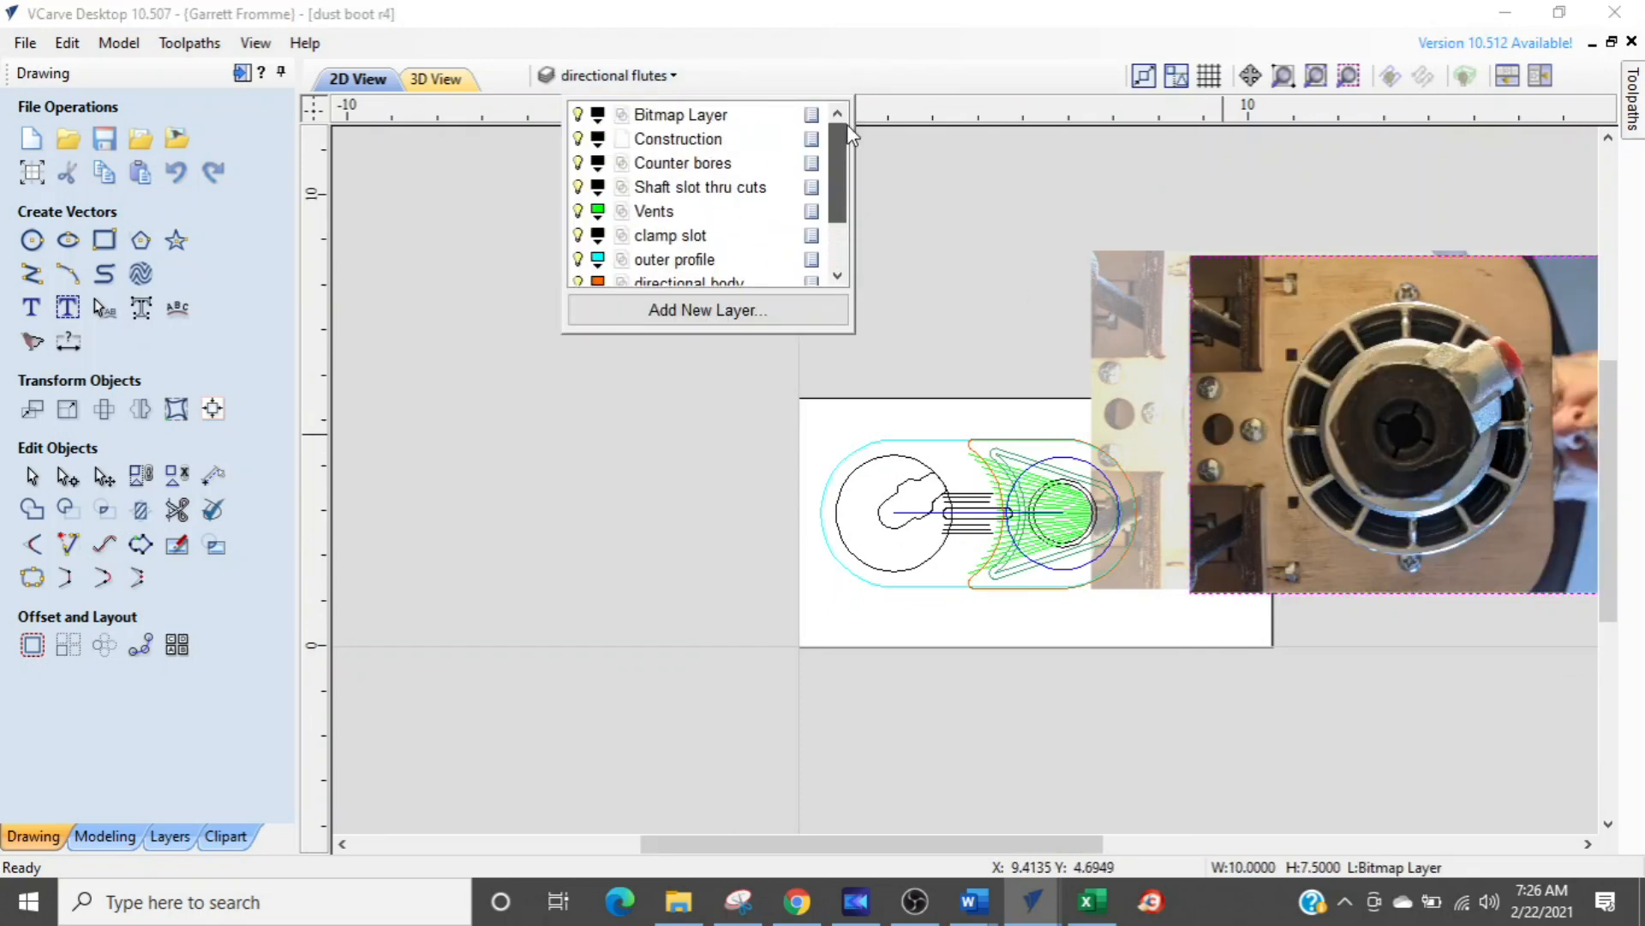
left_click(579, 115)
scroll(1106, 592, "up", 3)
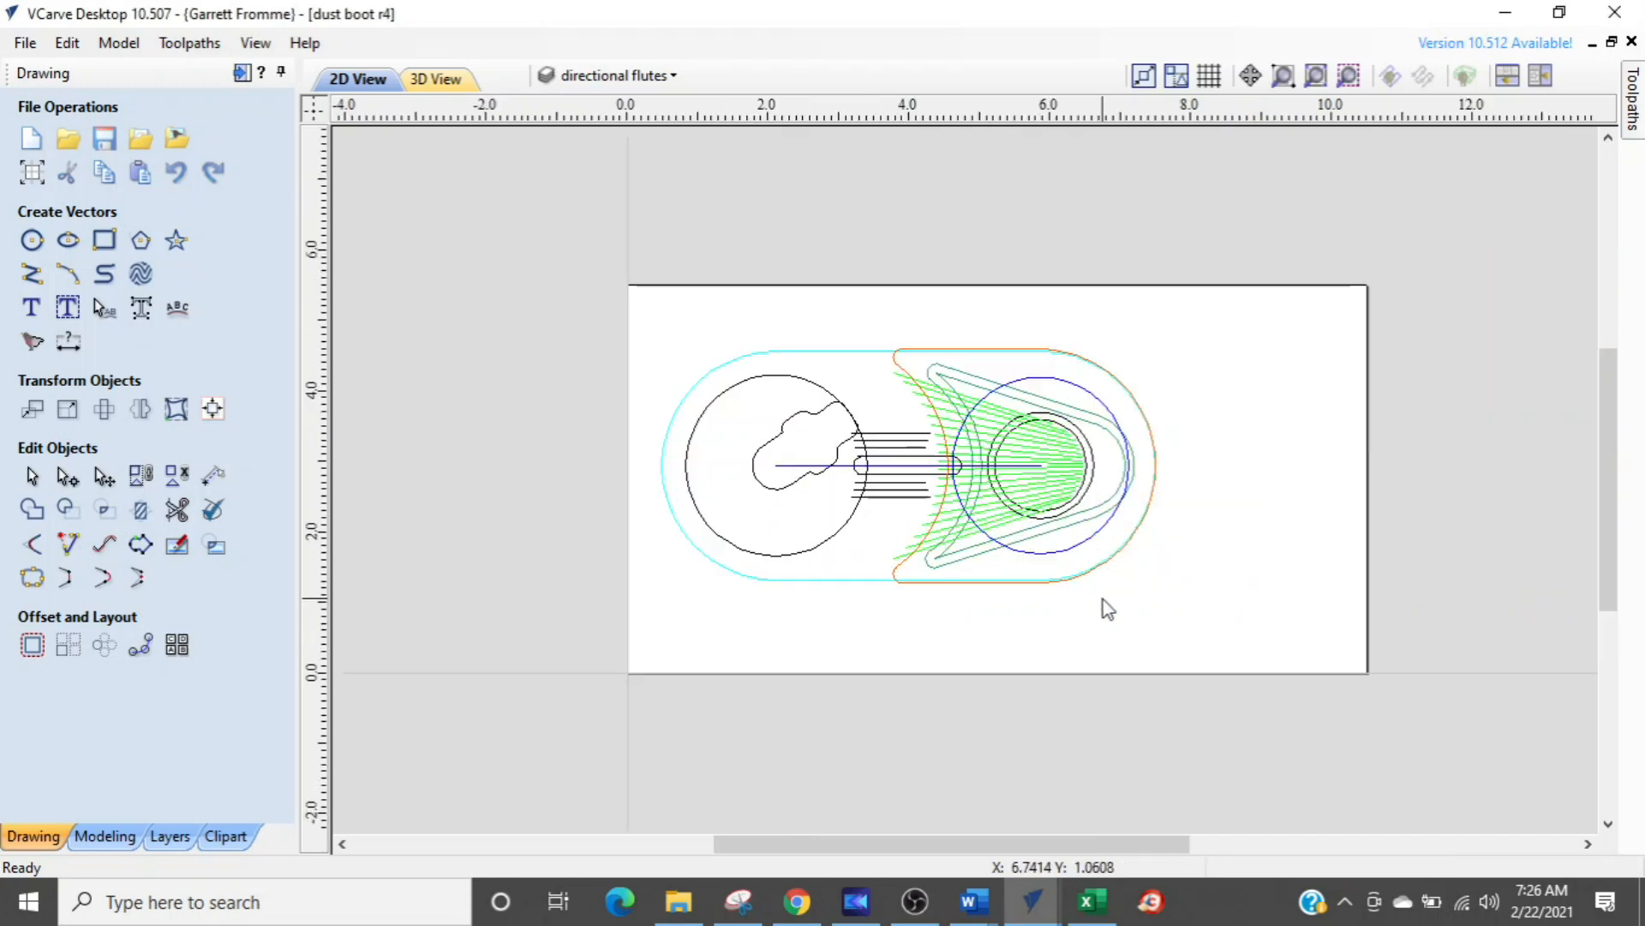
- Select the horizontal lines around the clamp slot and the directional recess outlines, and clear the selection
middle_click_drag(913, 420, 1003, 472)
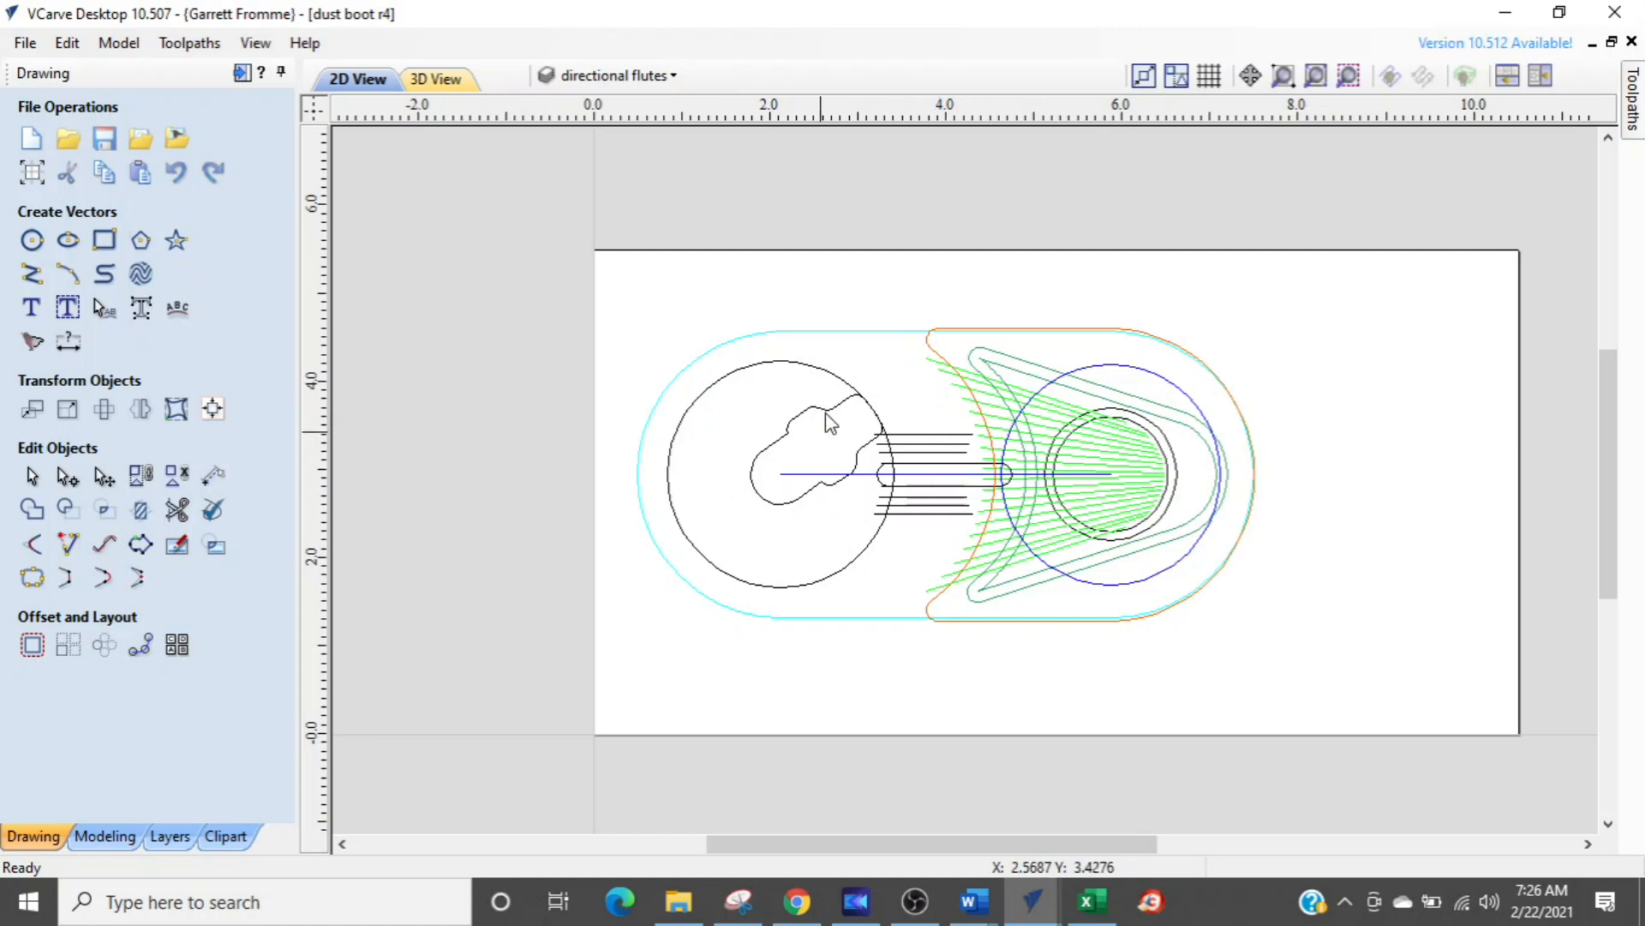
scroll(1072, 548, "up", 2)
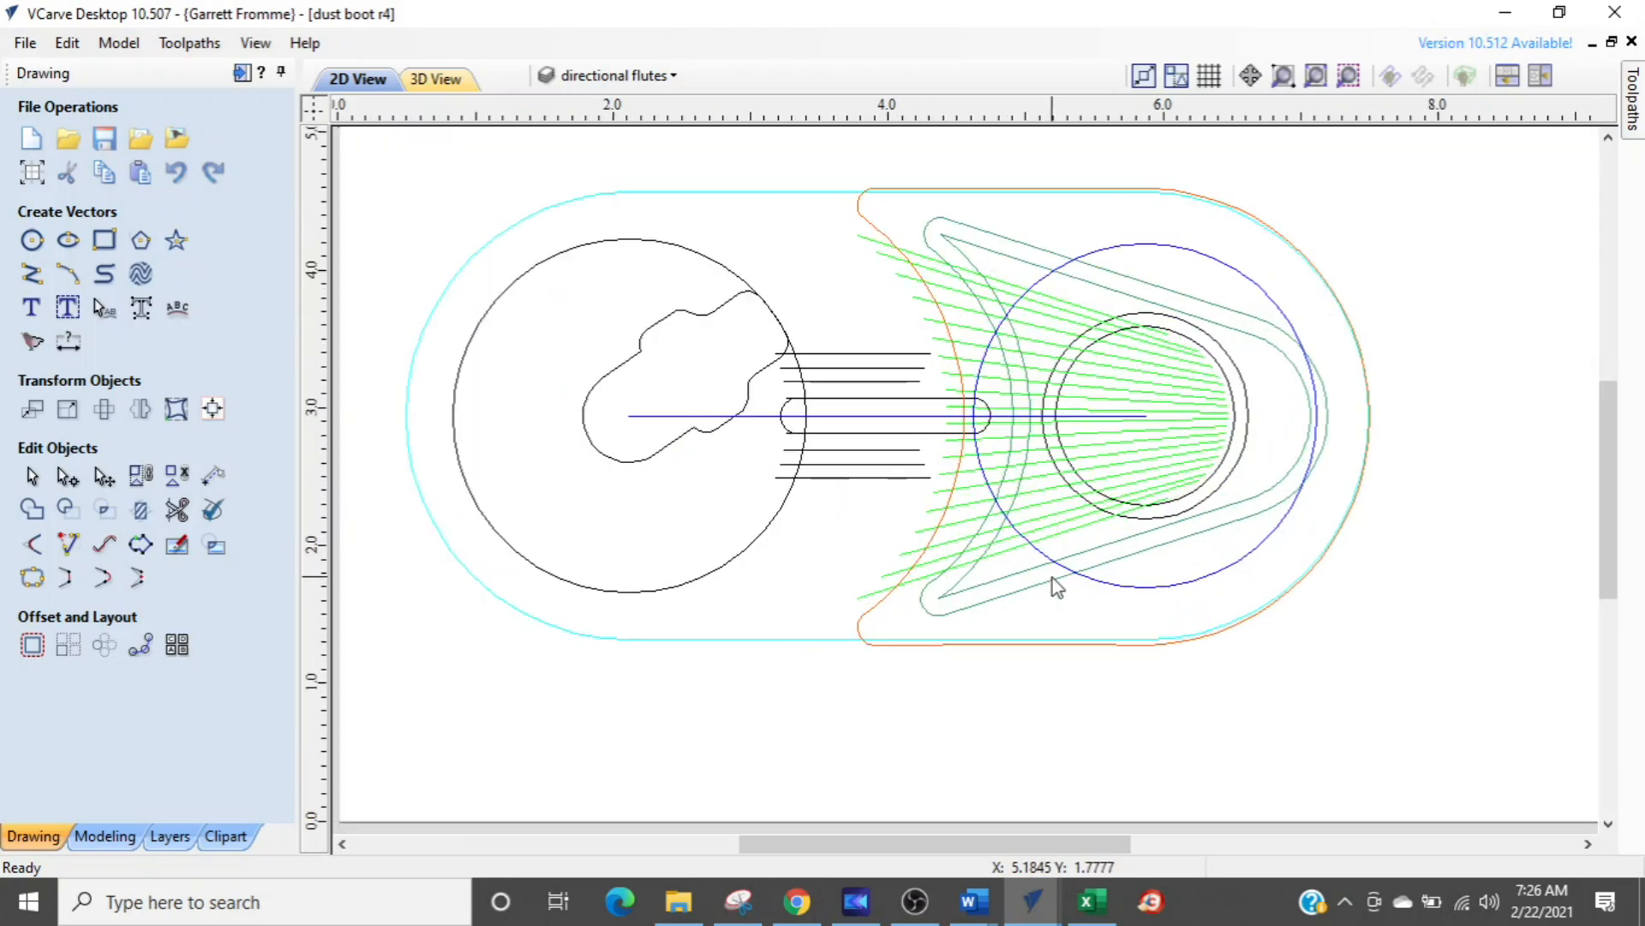
middle_click_drag(873, 322, 953, 454)
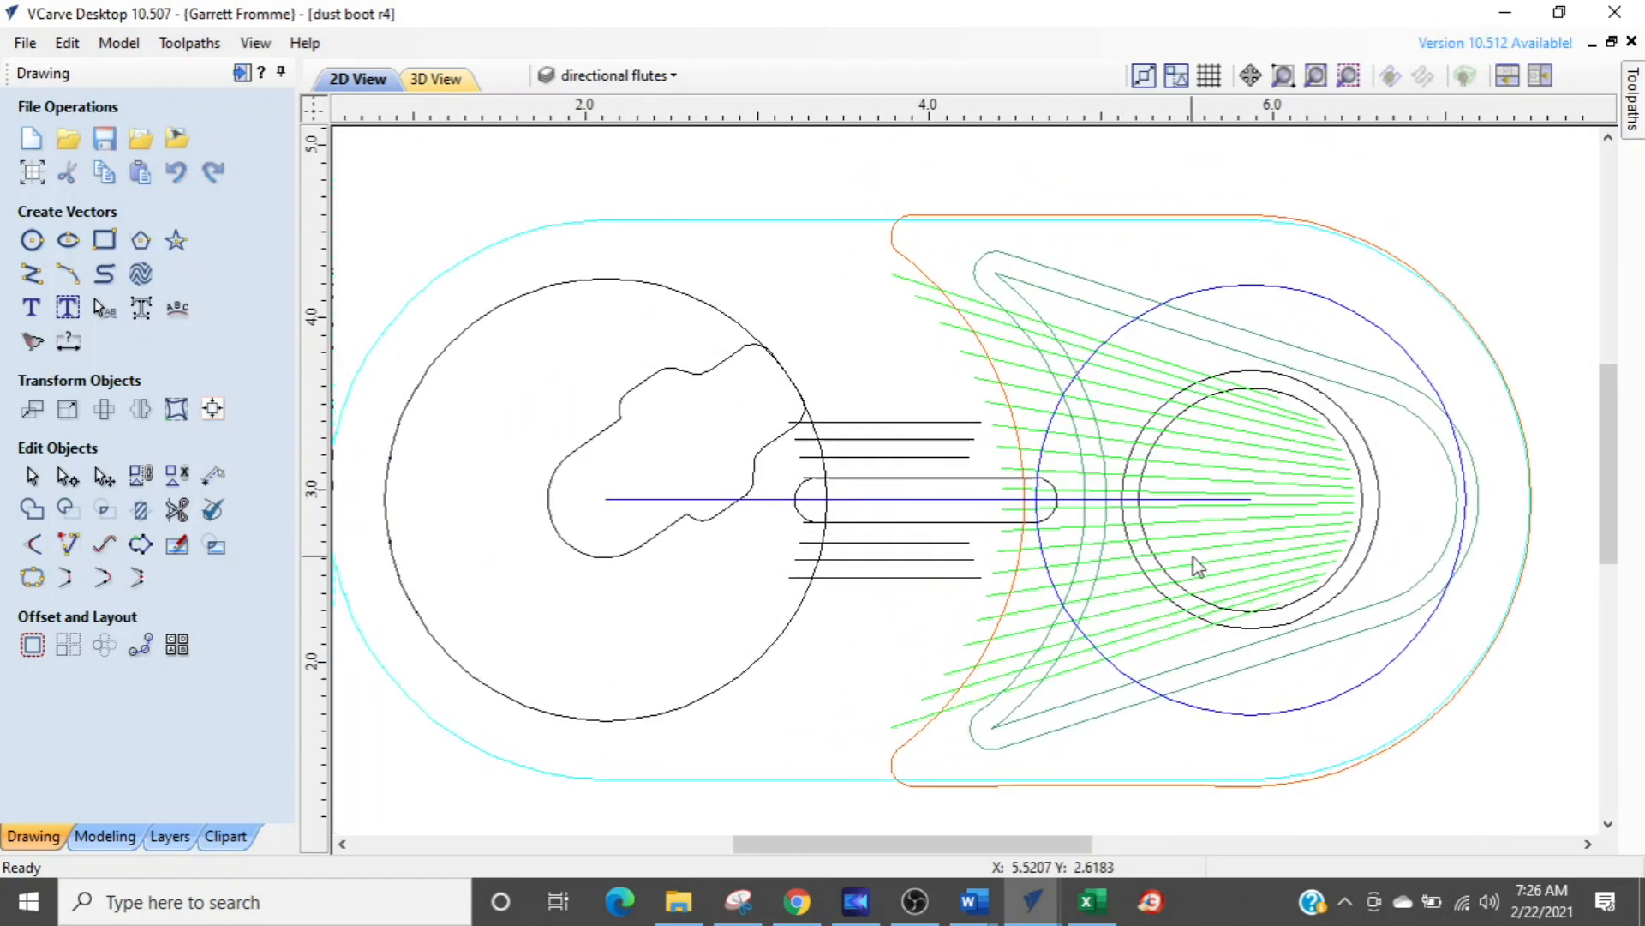
scroll(1092, 514, "up", 1)
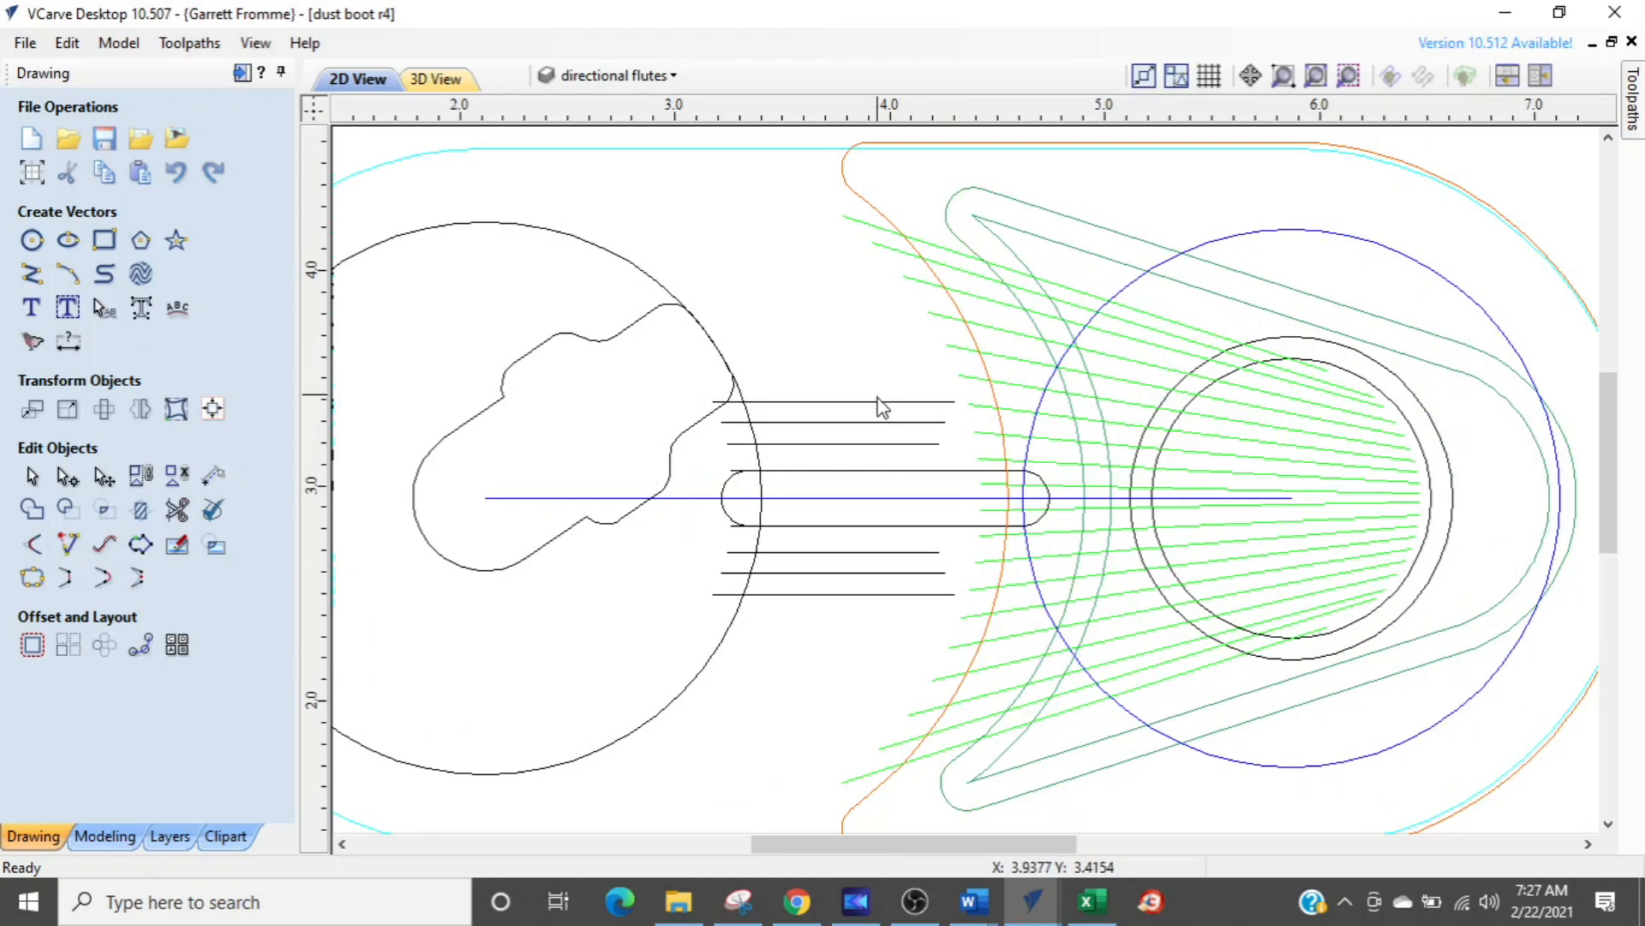
left_click_drag(872, 396, 871, 456)
left_click(871, 363)
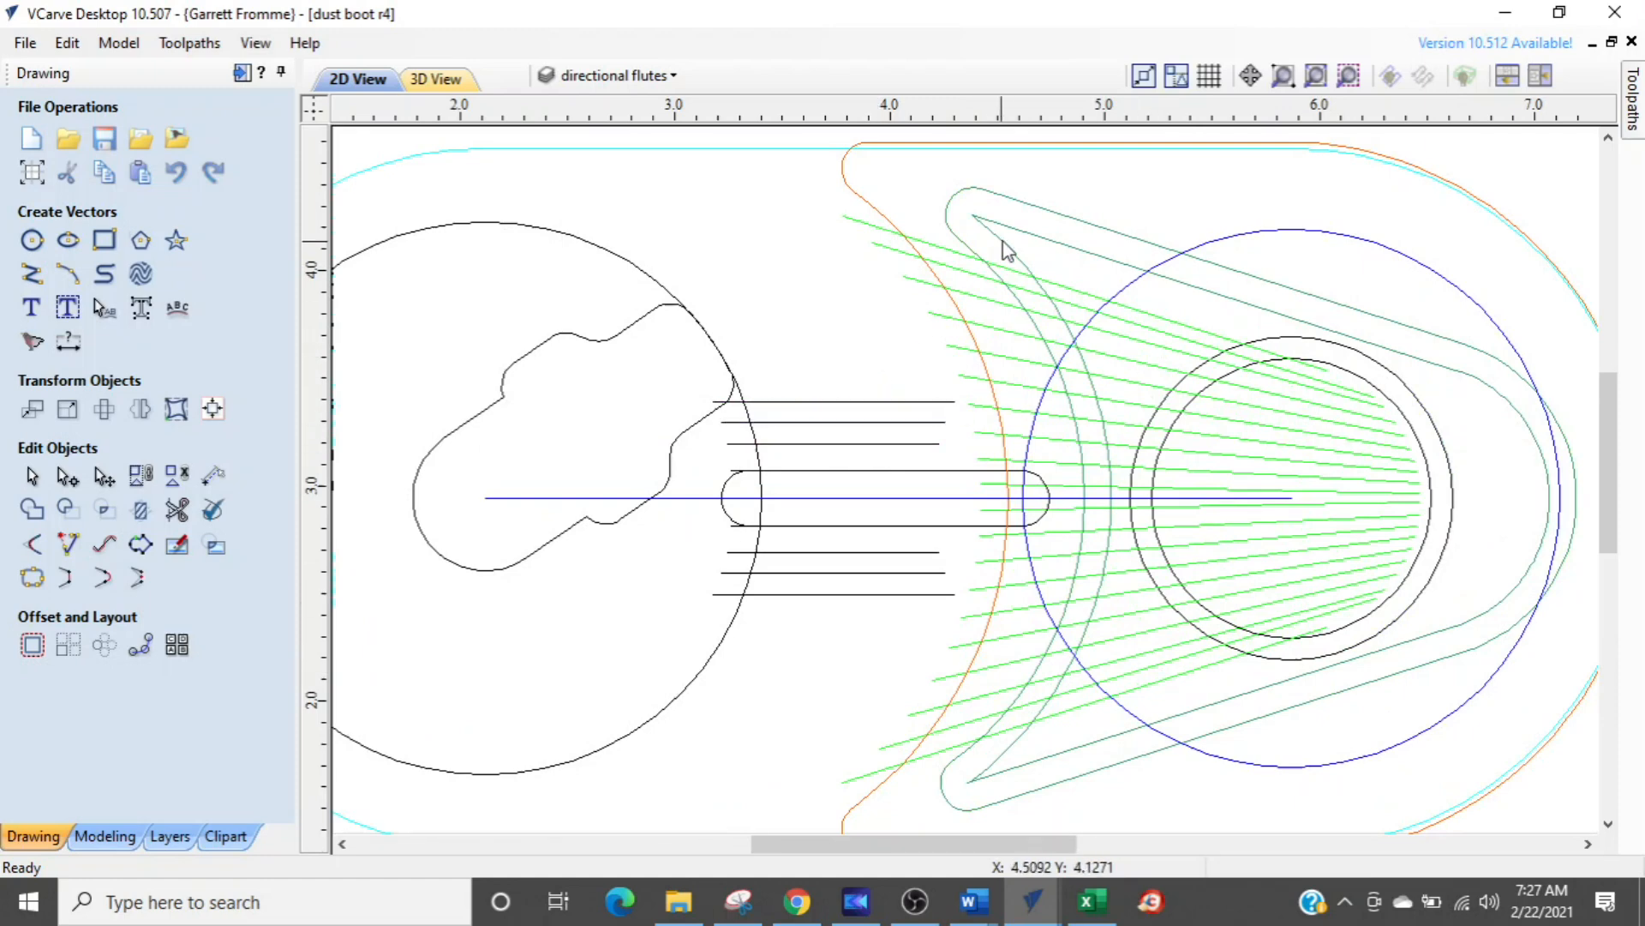
left_click_drag(1097, 198, 1062, 260)
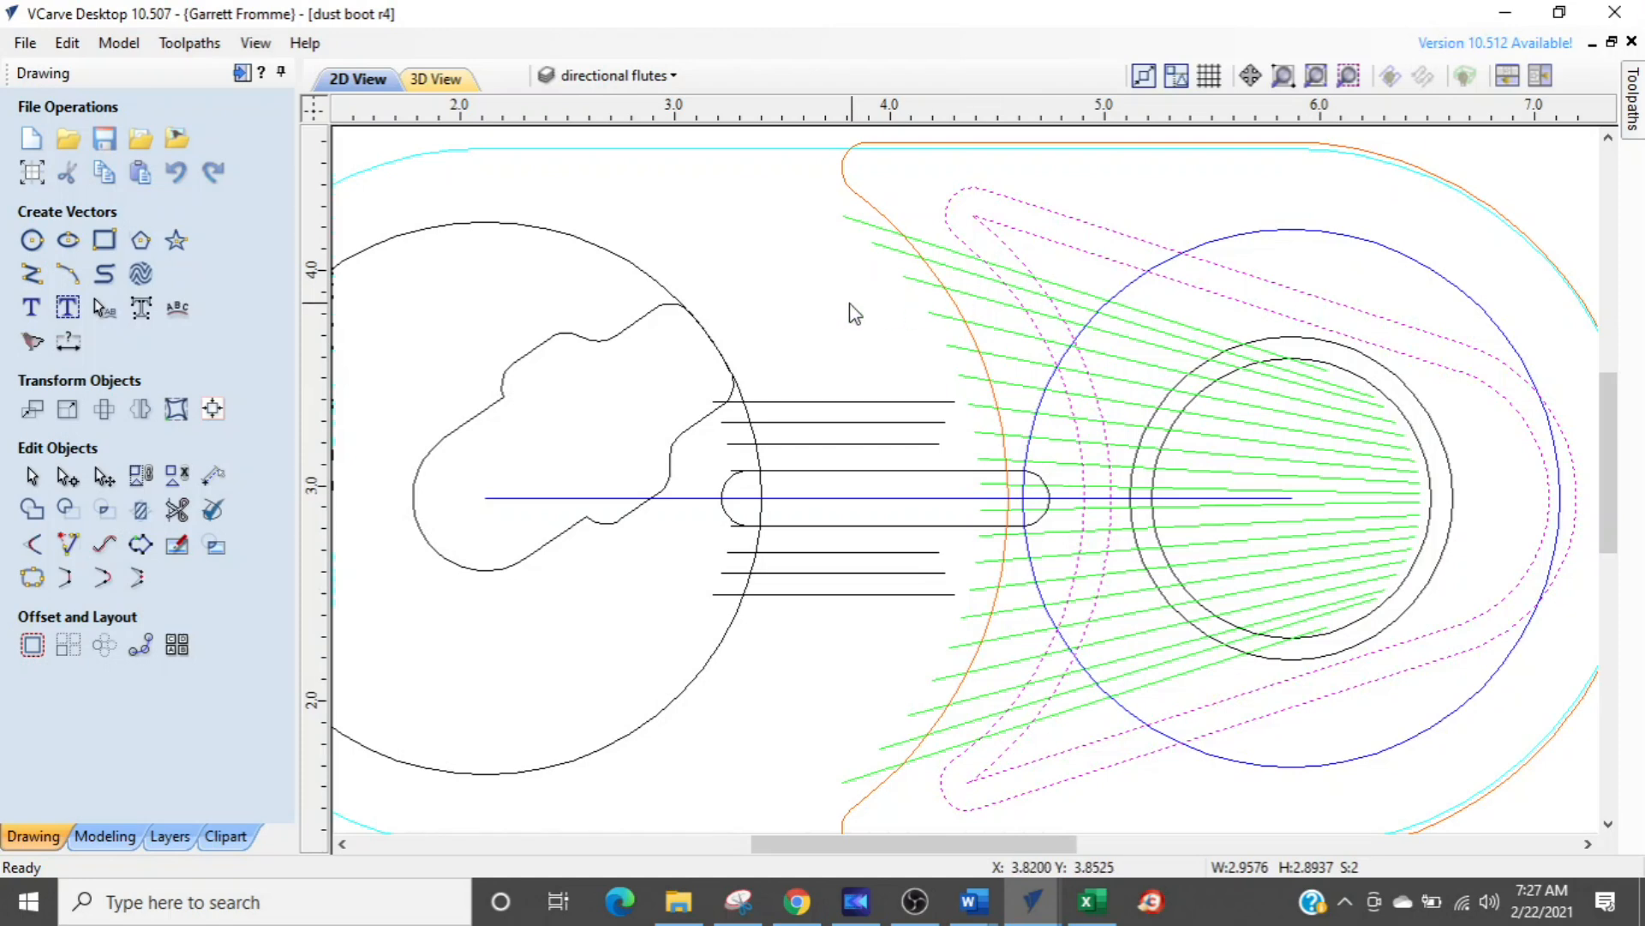
scroll(835, 317, "down", 2)
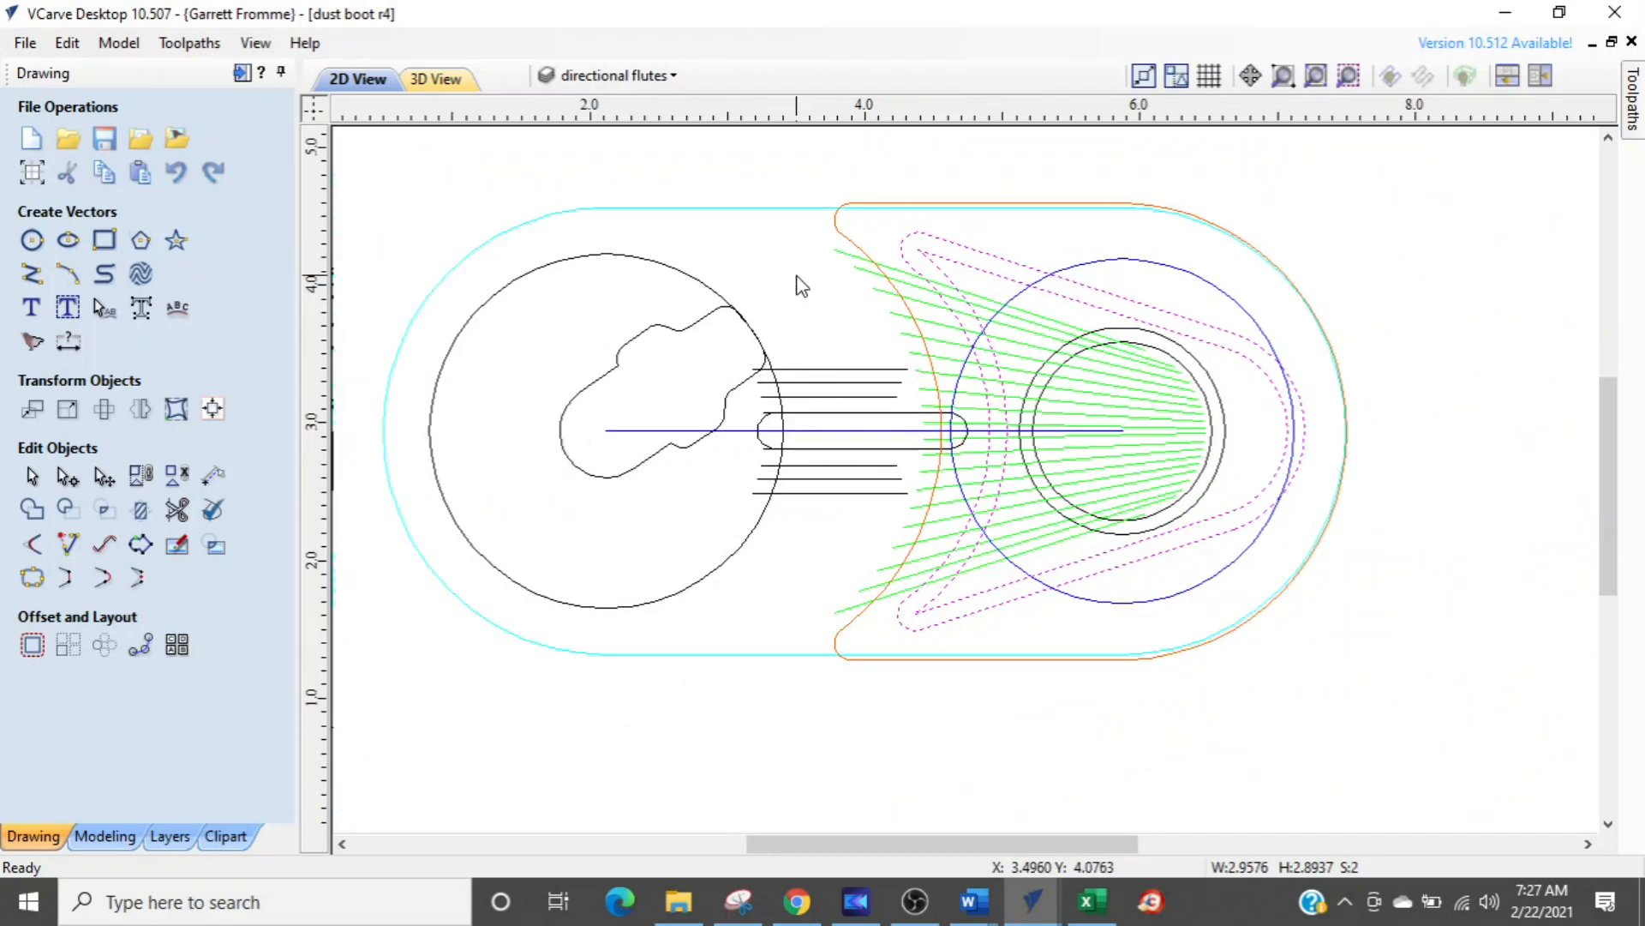
left_click(796, 275)
- Review the full layer list of the dust boot drawing and switch to the toolpath layout
left_click(707, 76)
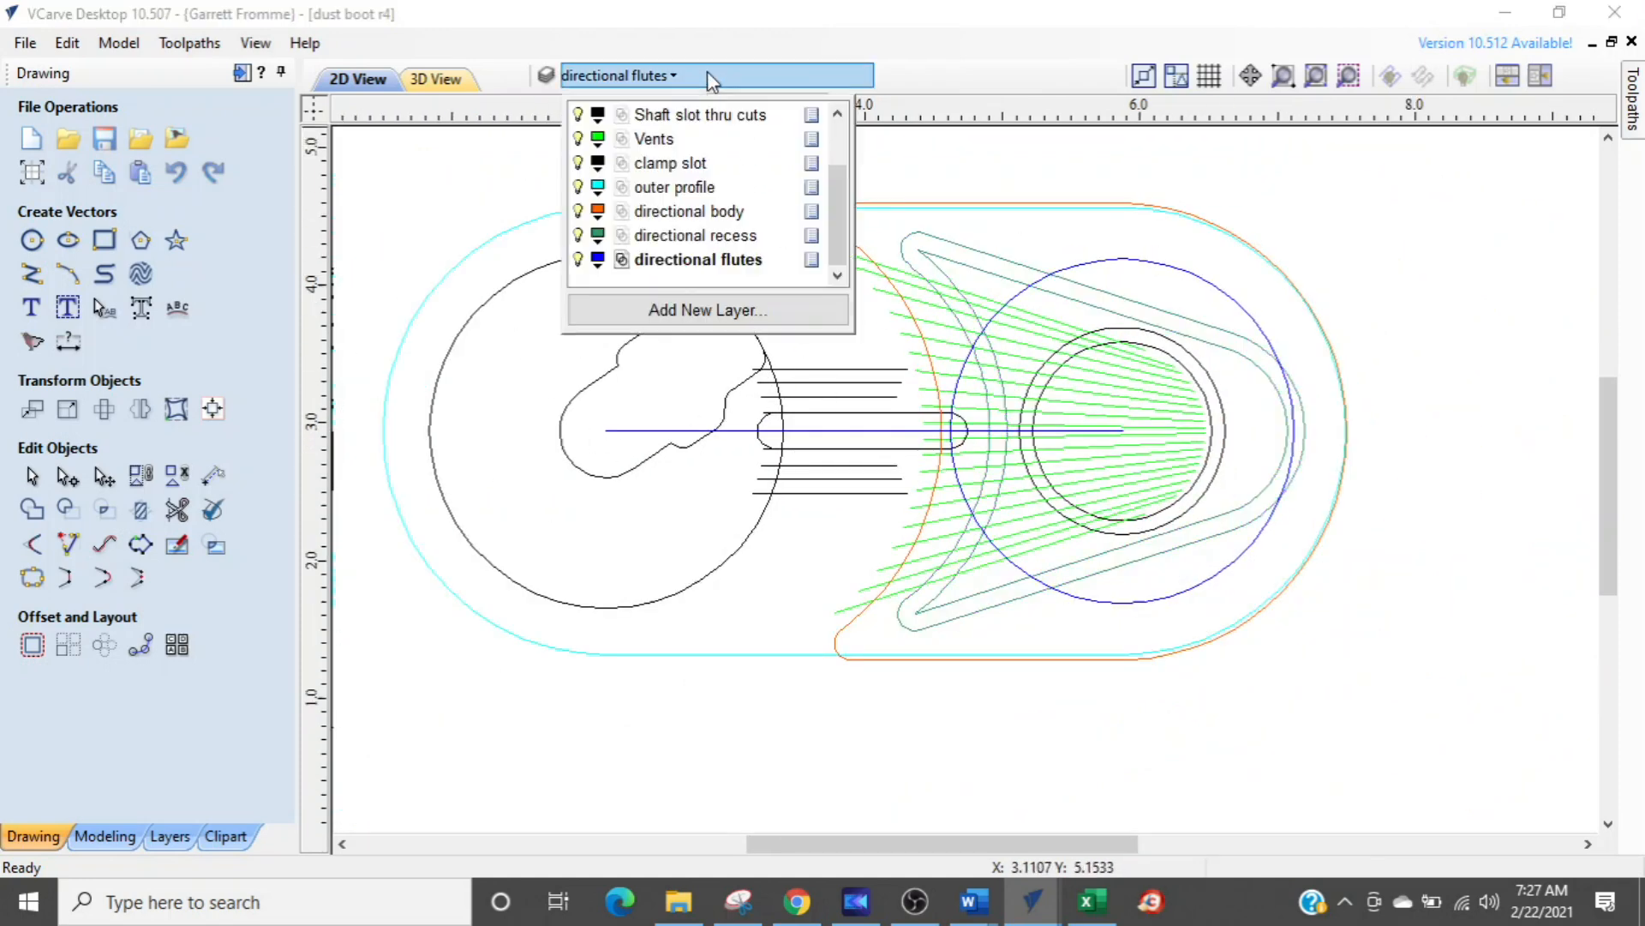
left_click_drag(831, 198, 848, 139)
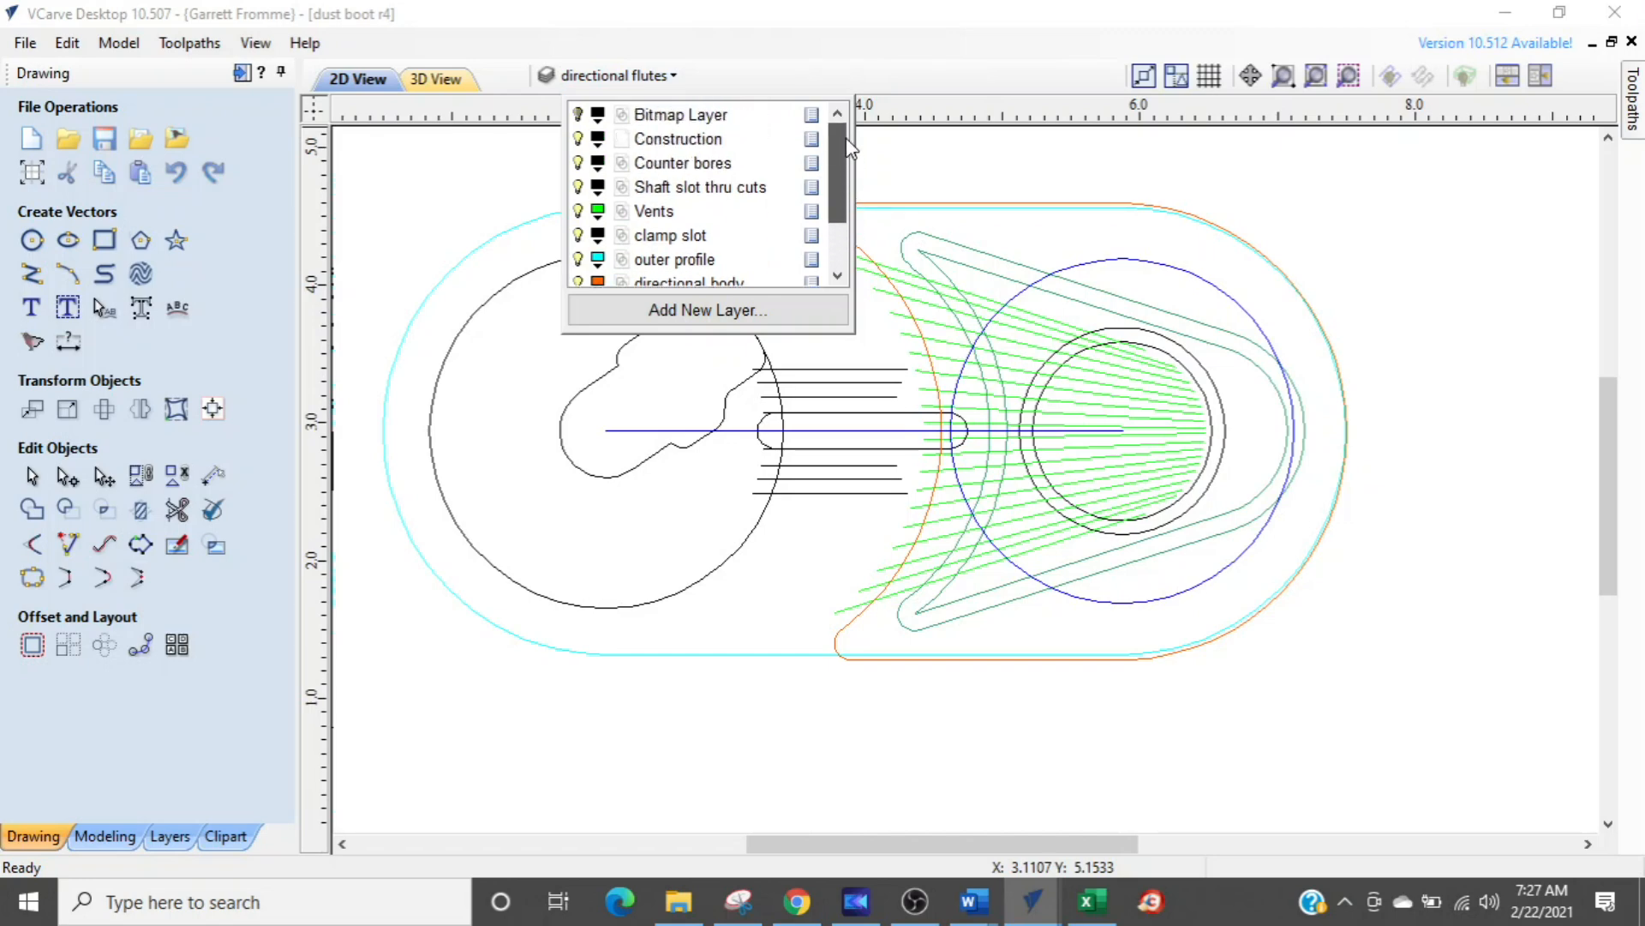
left_click(491, 165)
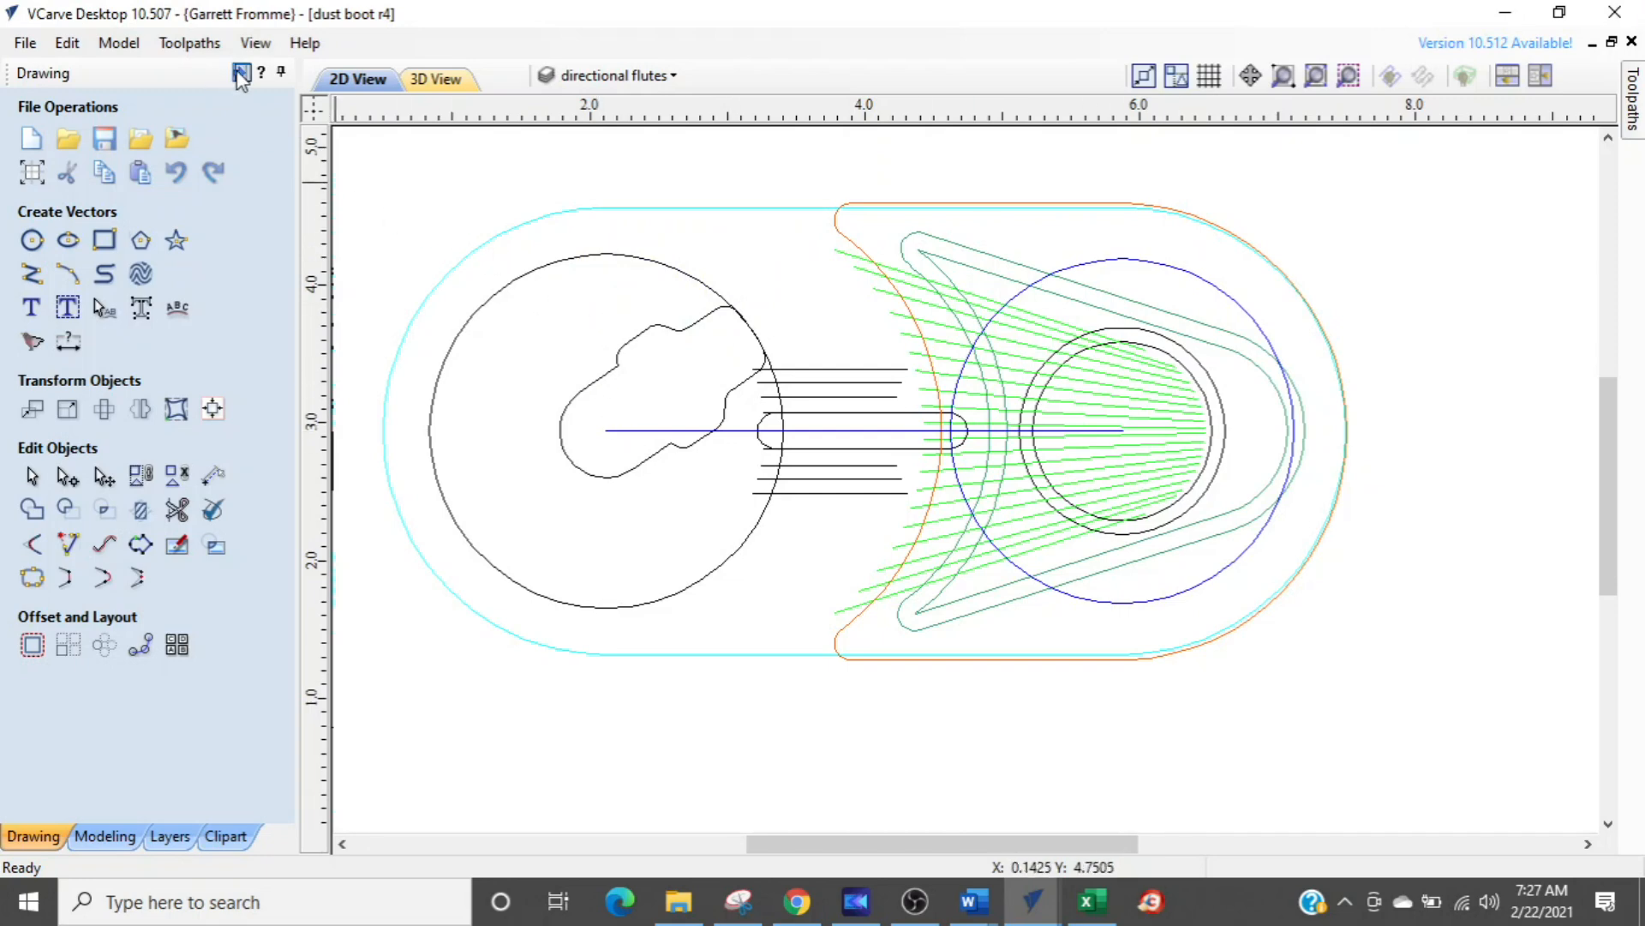
left_click(242, 72)
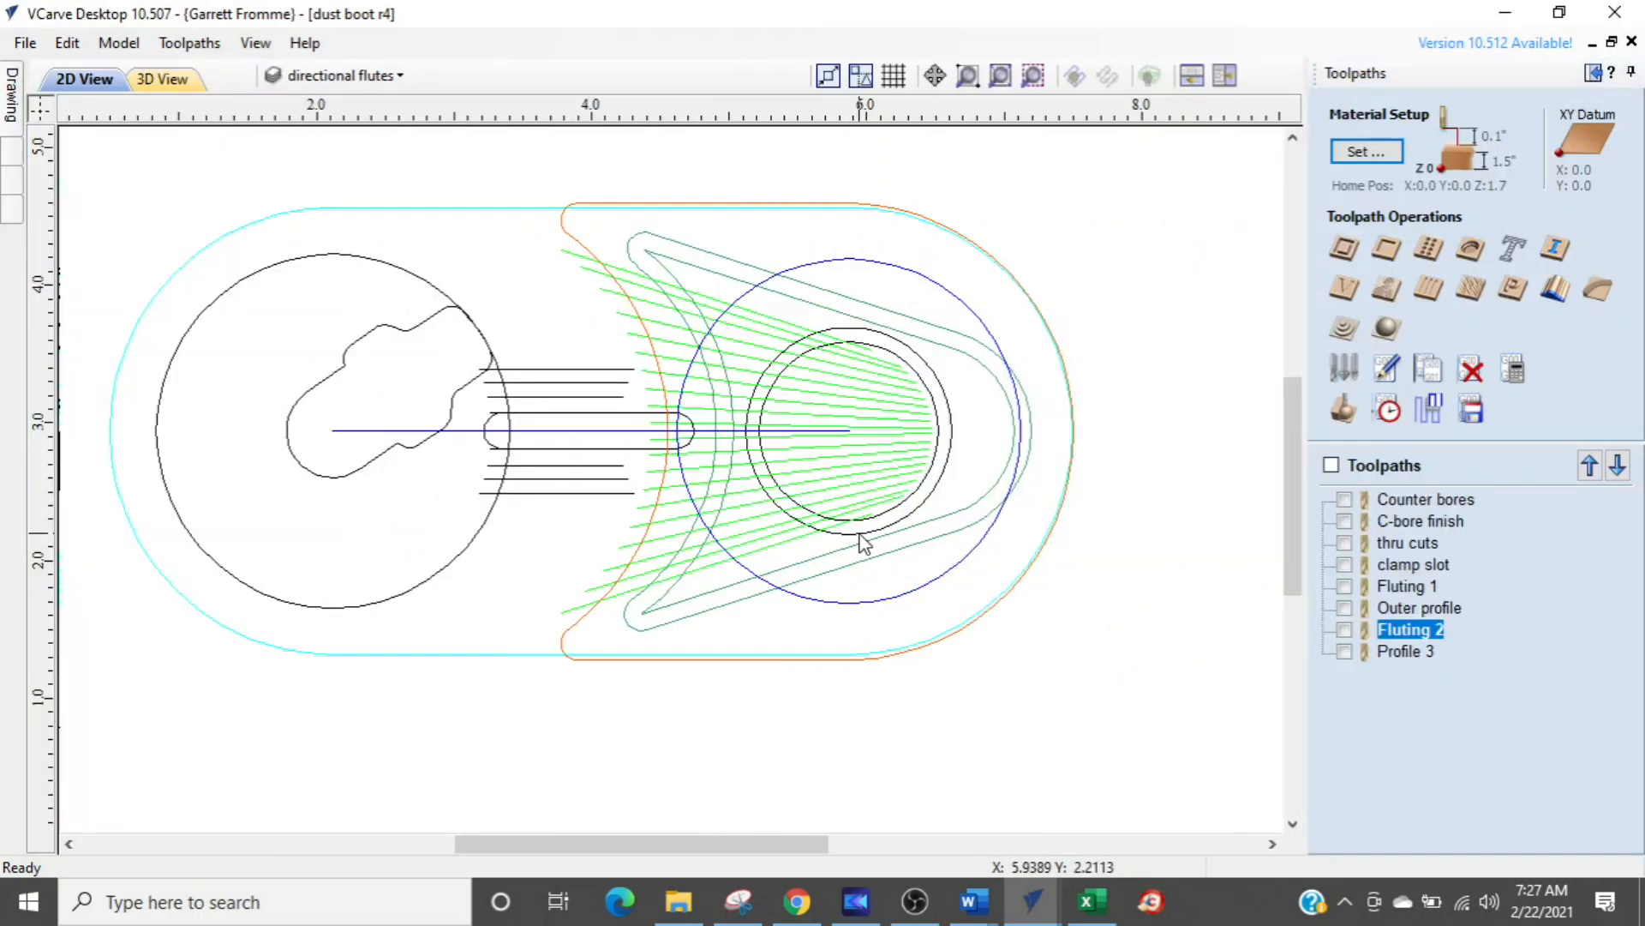
- Window-select the green vent lines running through the two concentric circles, and clear the selection
middle_click_drag(859, 533, 1011, 541)
scroll(984, 526, "up", 2)
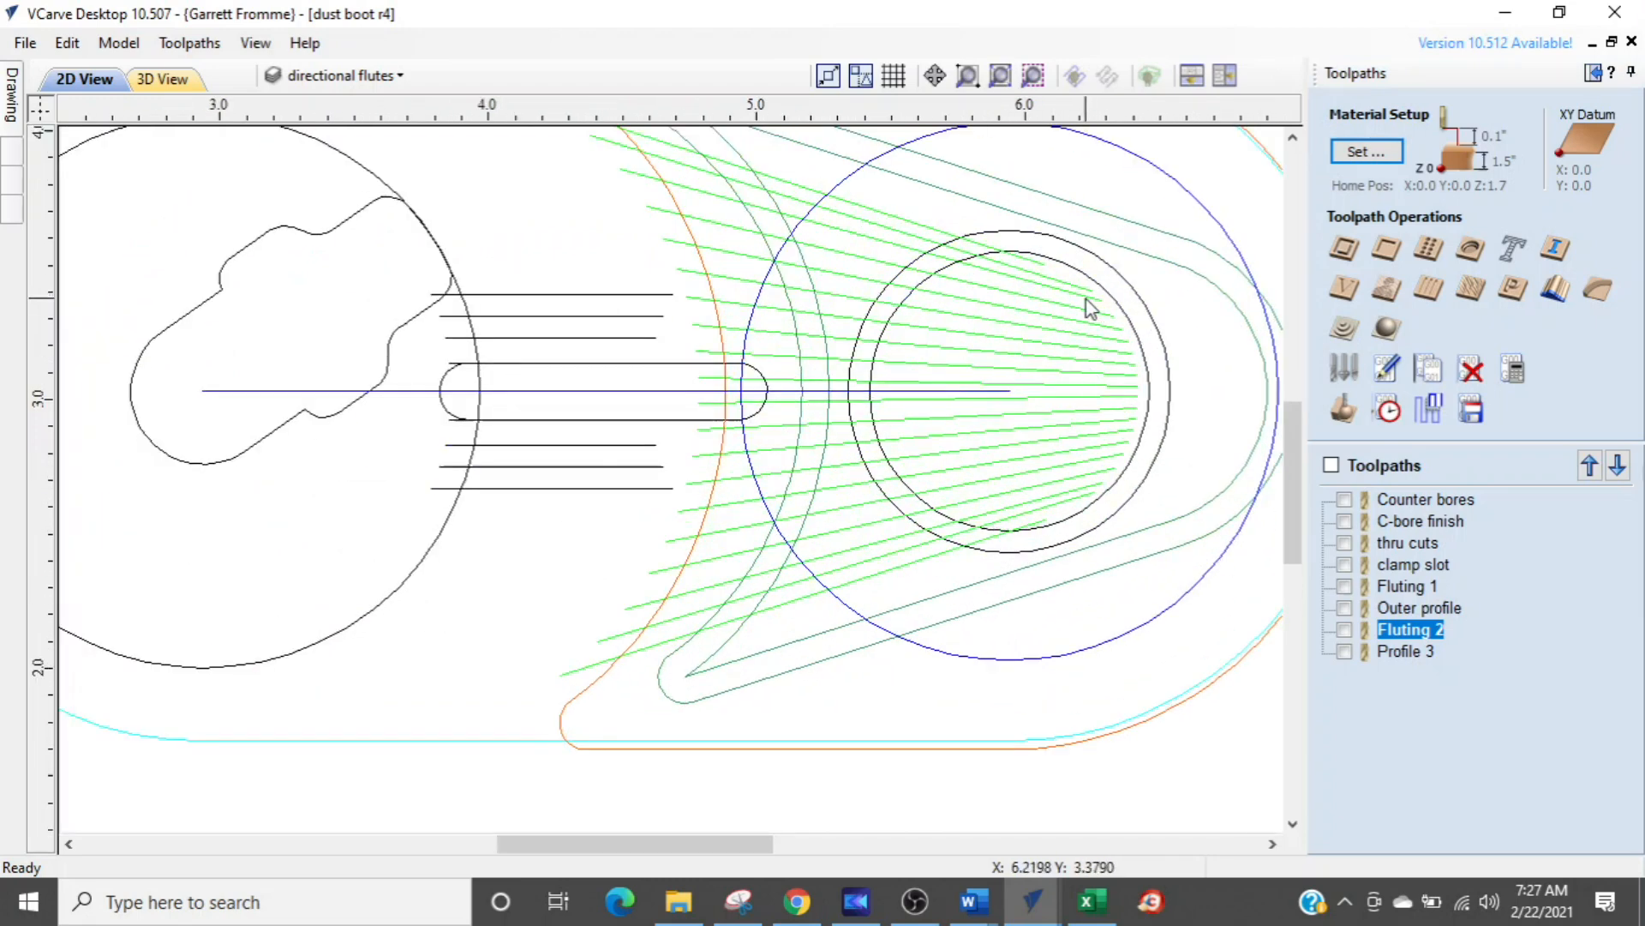
scroll(1087, 298, "up", 2)
scroll(1028, 258, "up", 2)
left_click_drag(1020, 249, 878, 803)
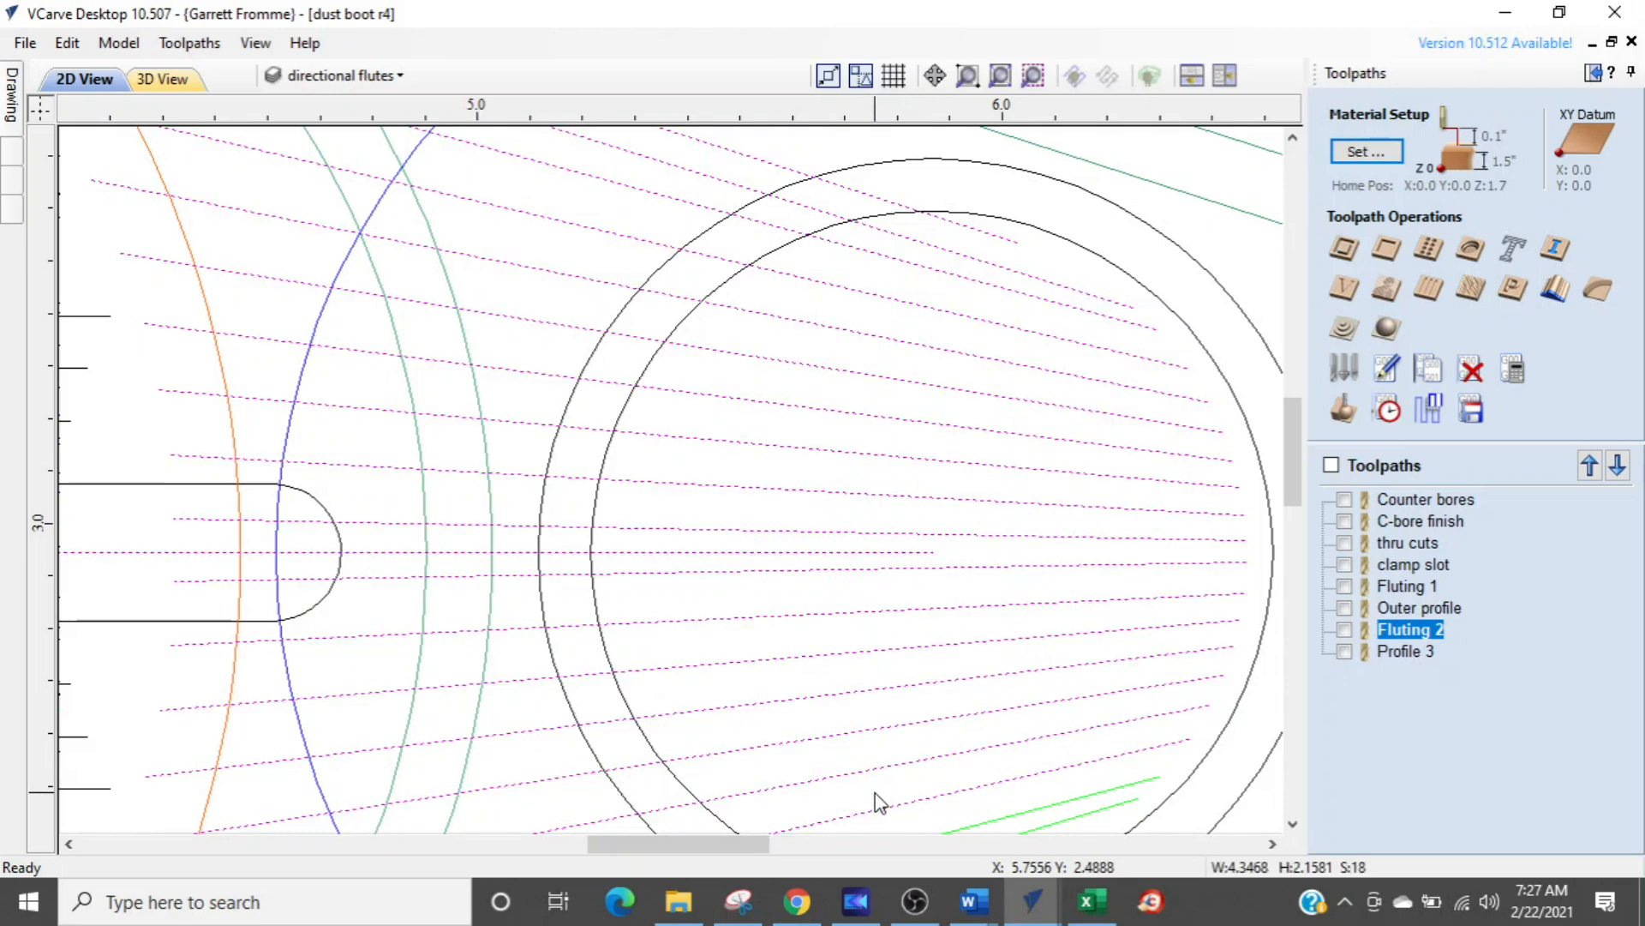
scroll(915, 538, "down", 2)
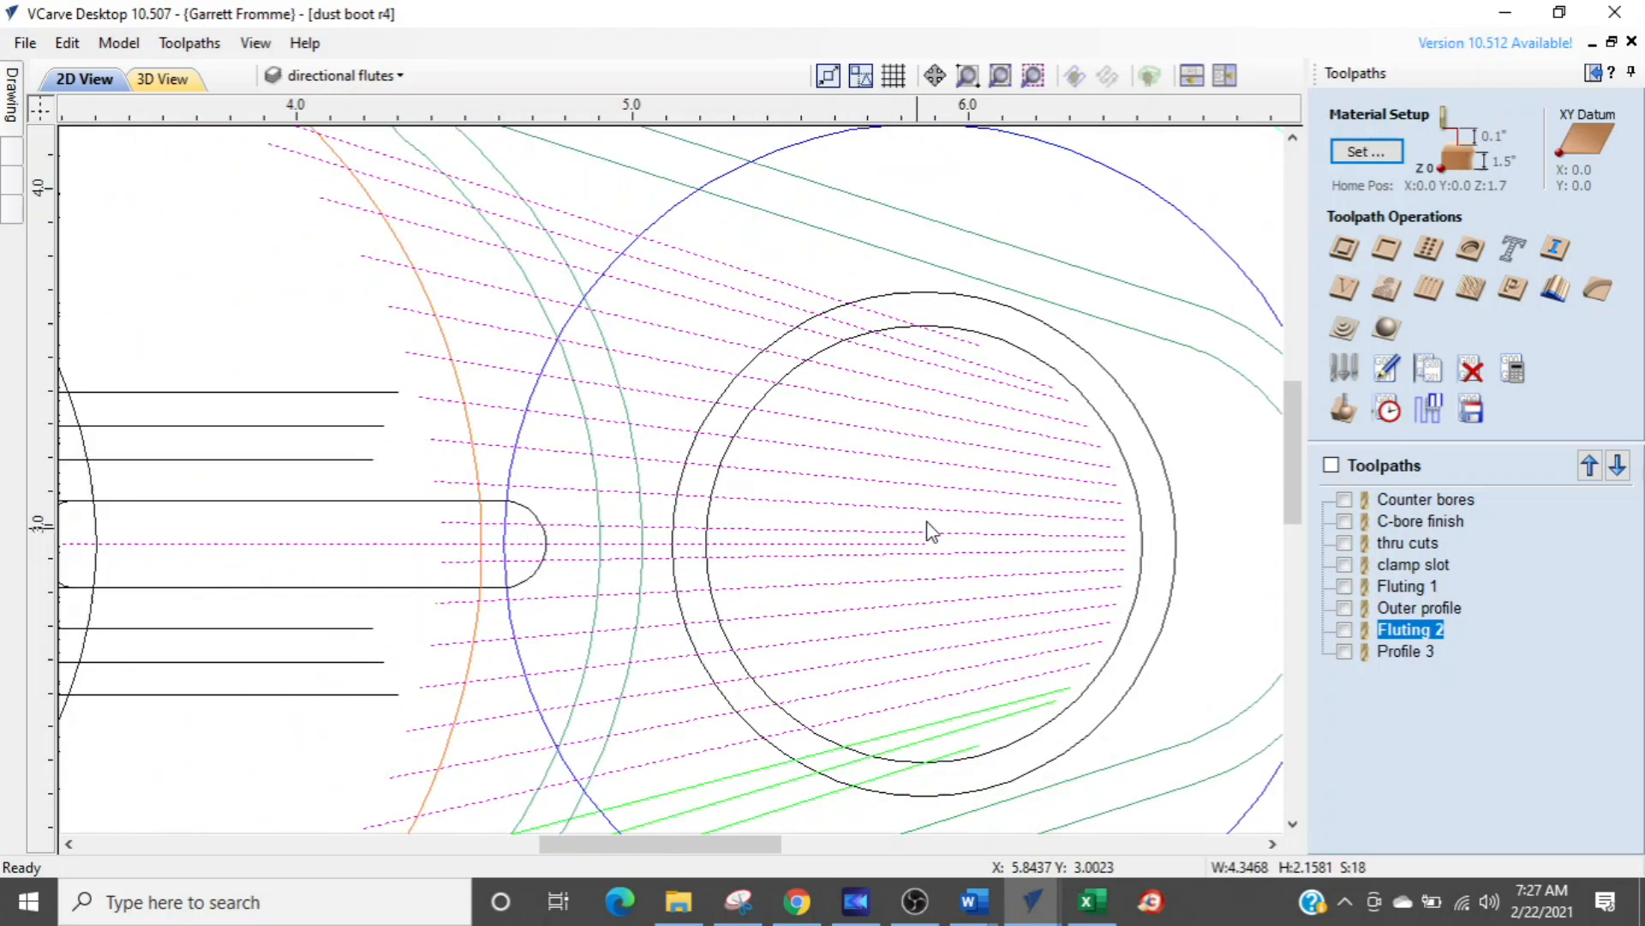
scroll(929, 532, "down", 2)
left_click(1094, 581)
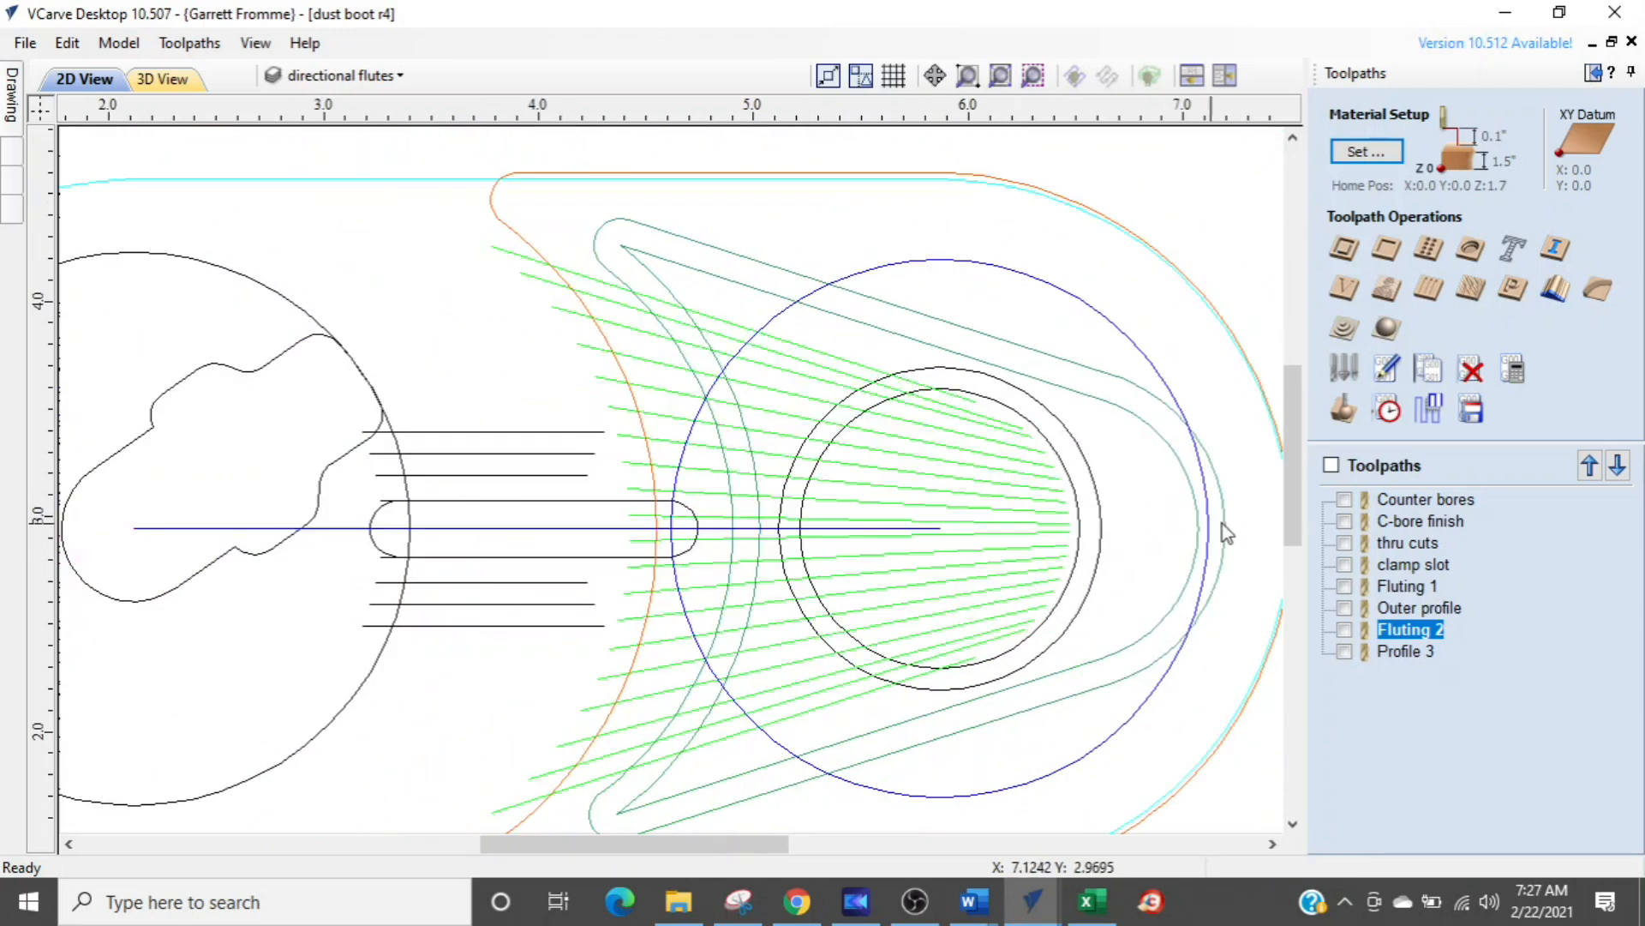
- Hide all layers of the dust boot drawing and show only the Vents layer
left_click(404, 78)
right_click(400, 187)
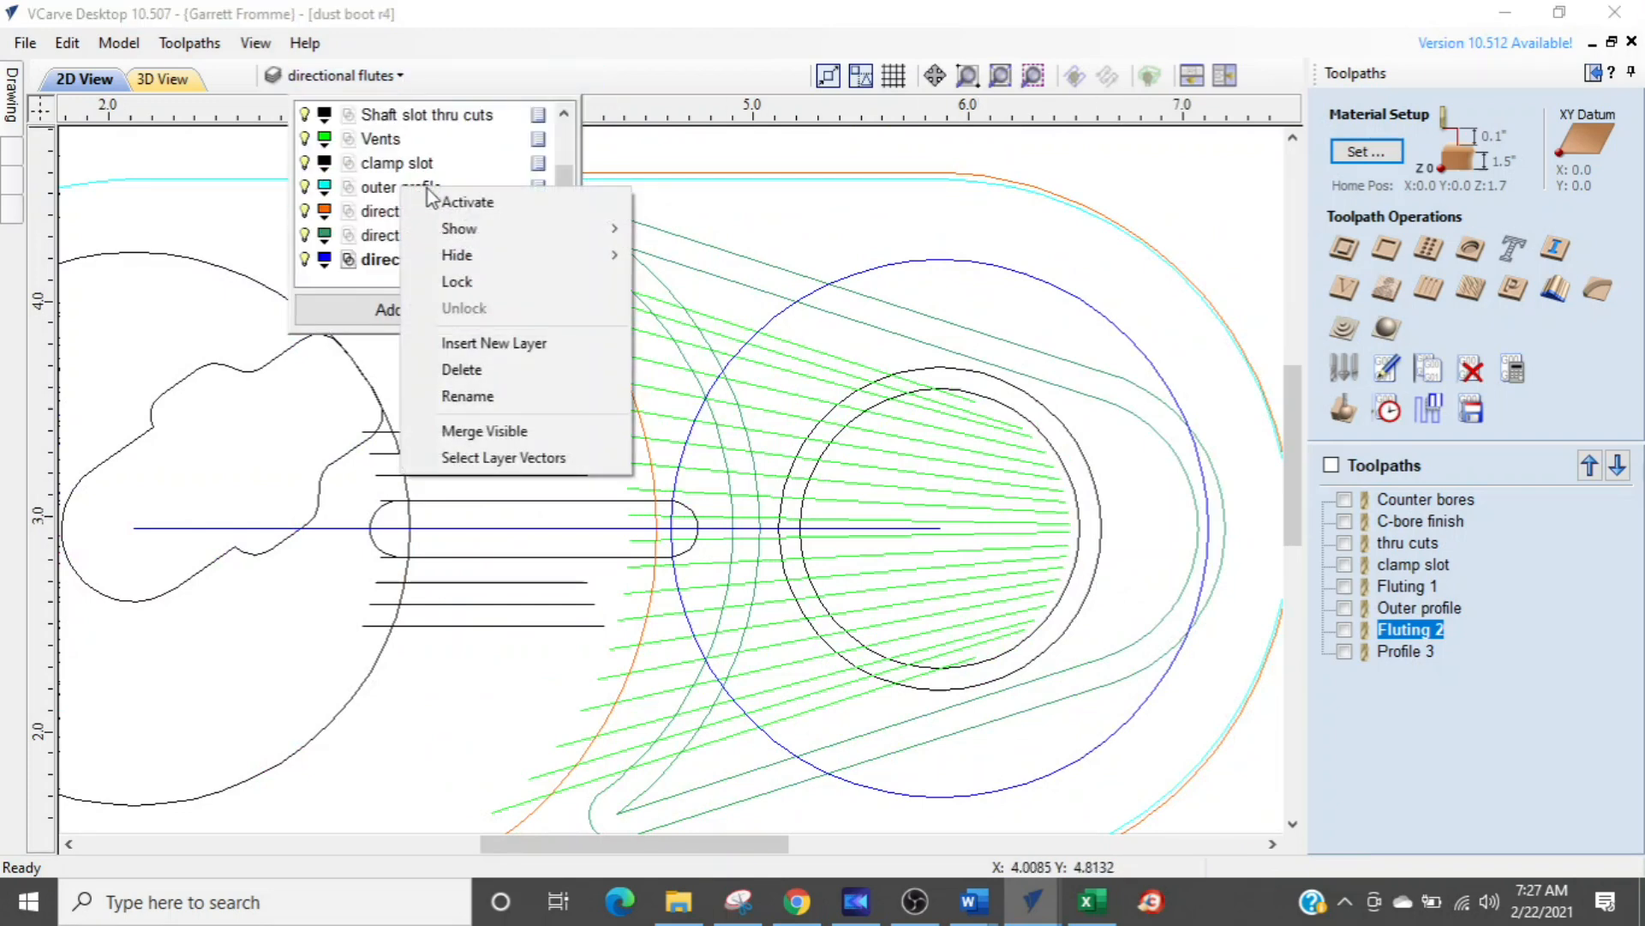
mouse_move(512, 255)
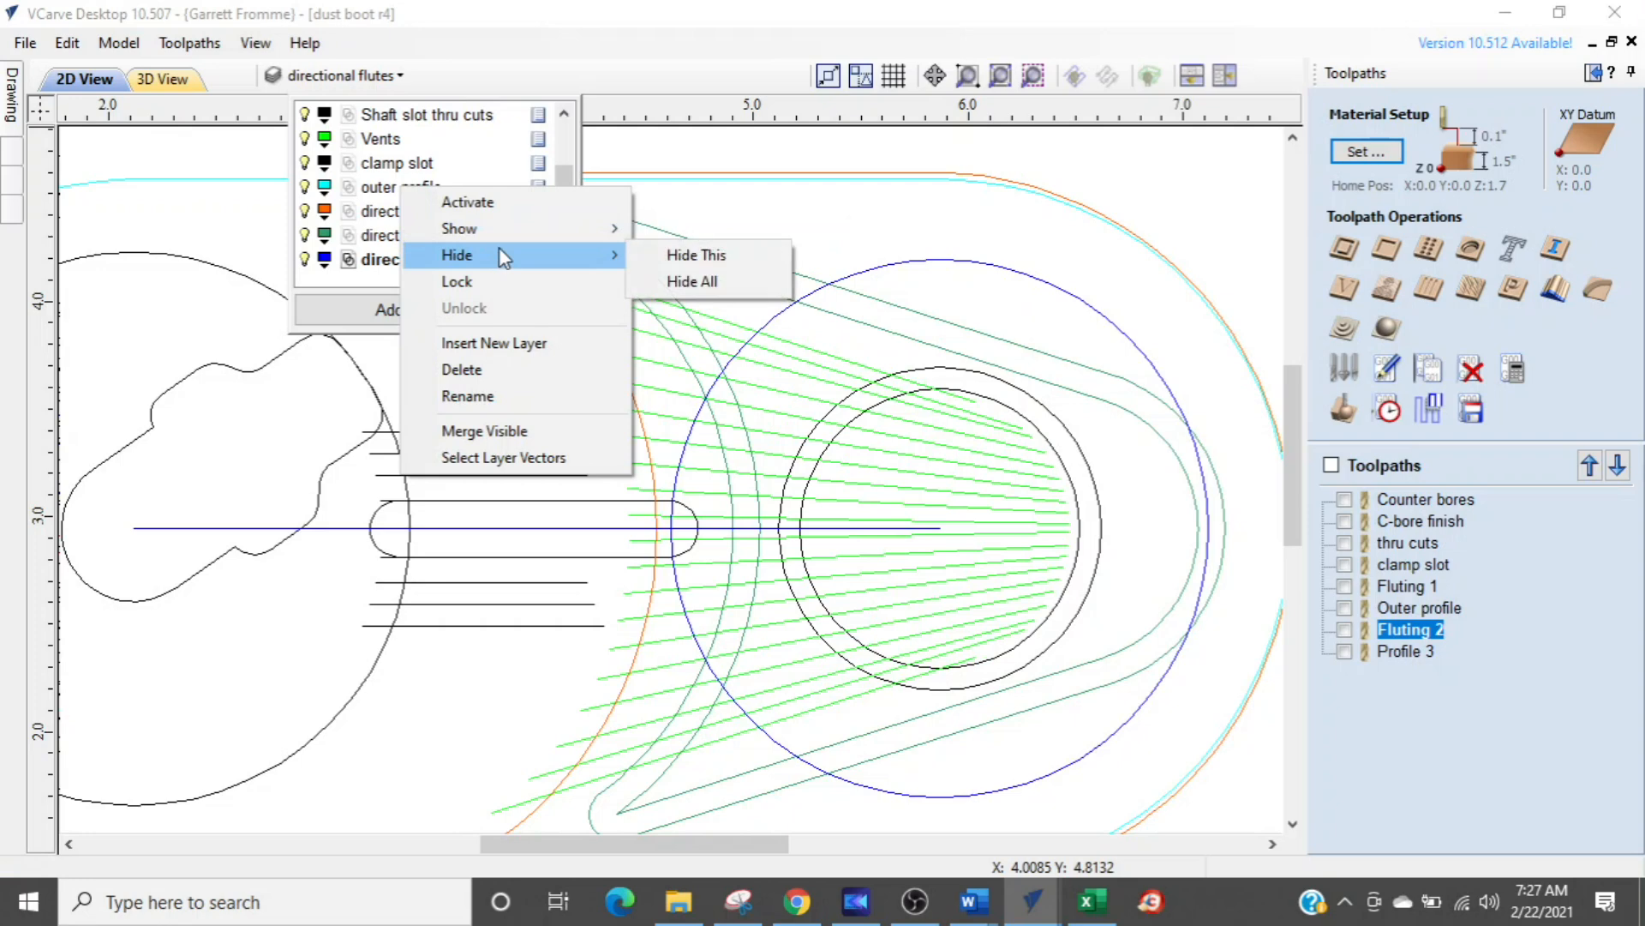
left_click(668, 285)
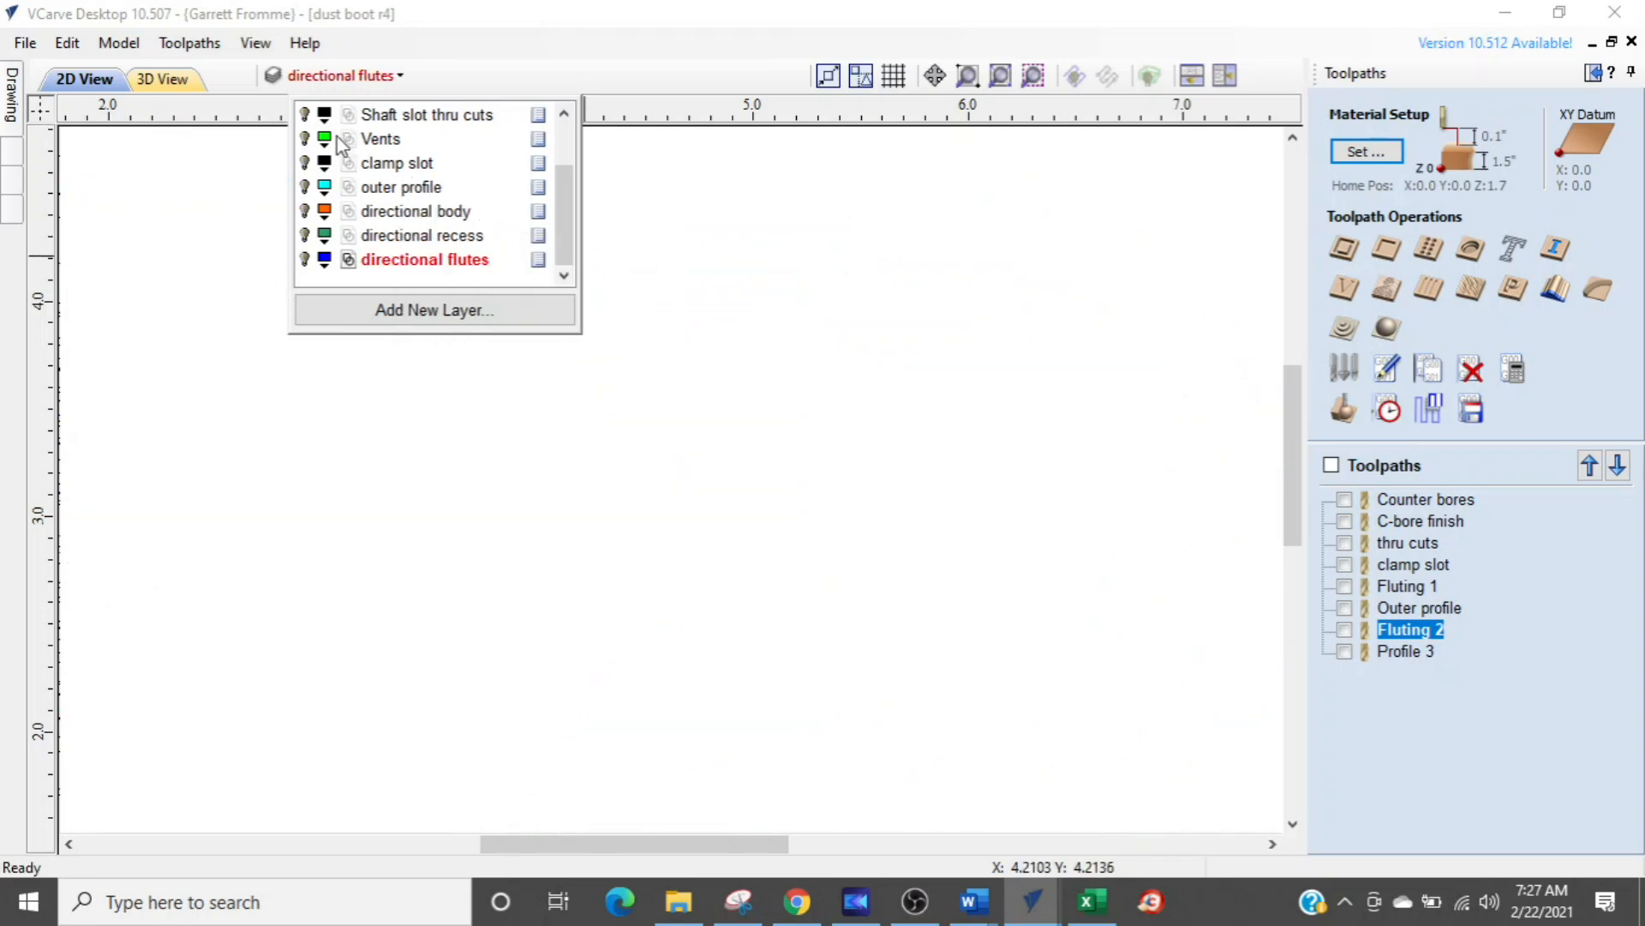
left_click(304, 138)
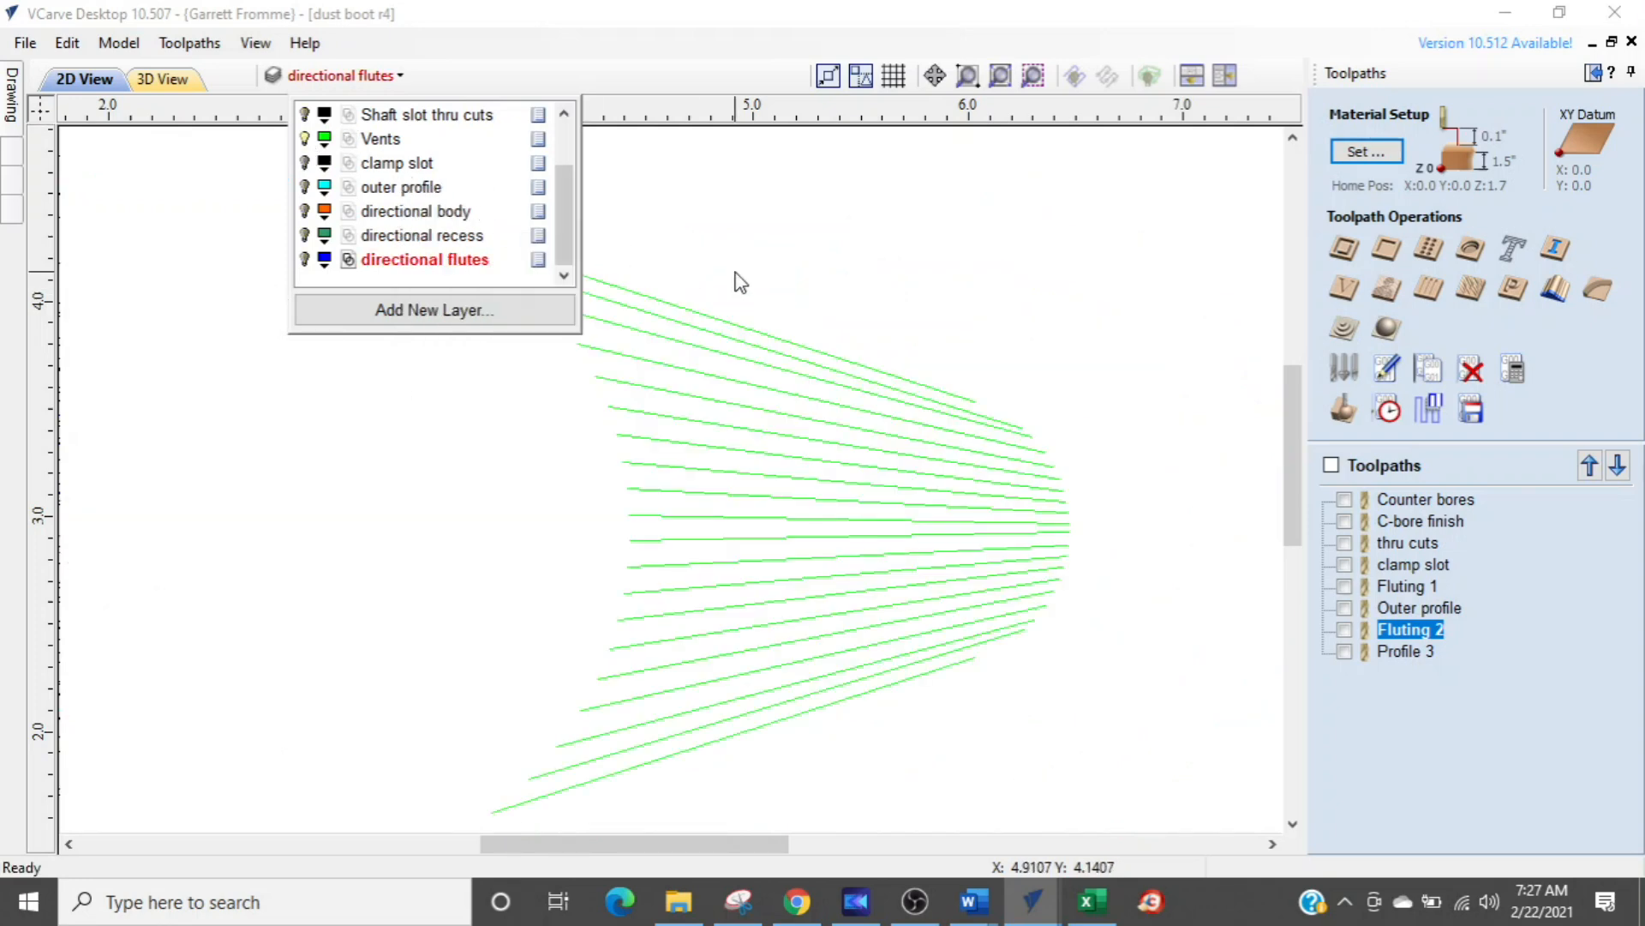
scroll(1056, 621, "down", 2)
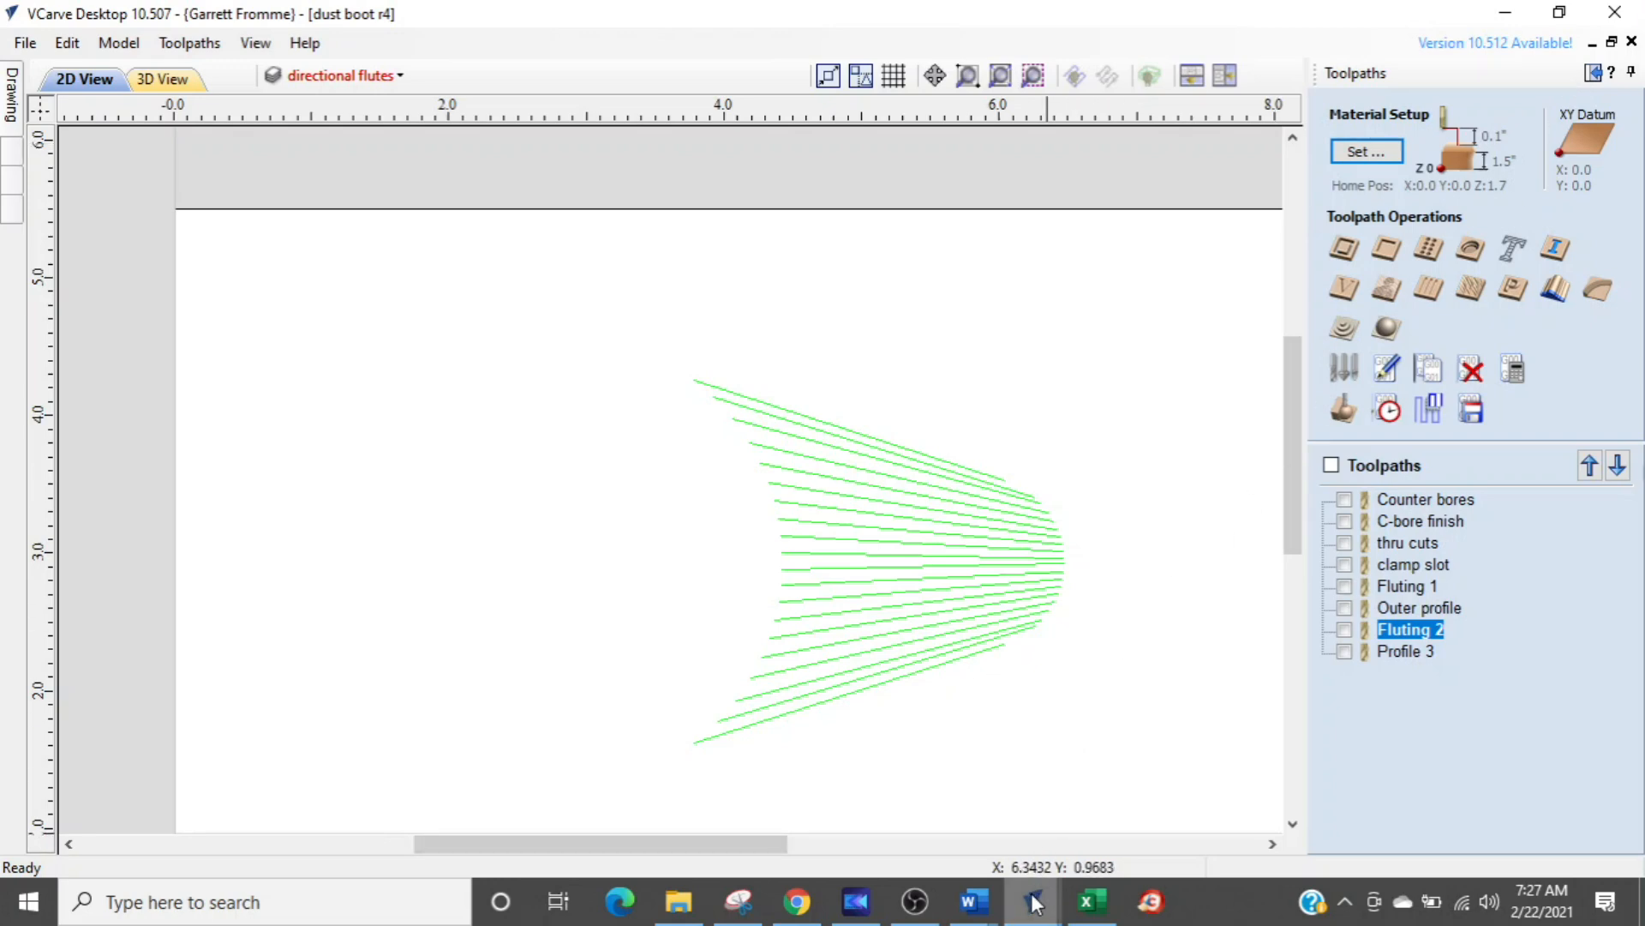
- Switch to the New York State project and show its 2D drawing maximized with the drawing tools, with nothing selected
mouse_move(1036, 902)
left_click(917, 806)
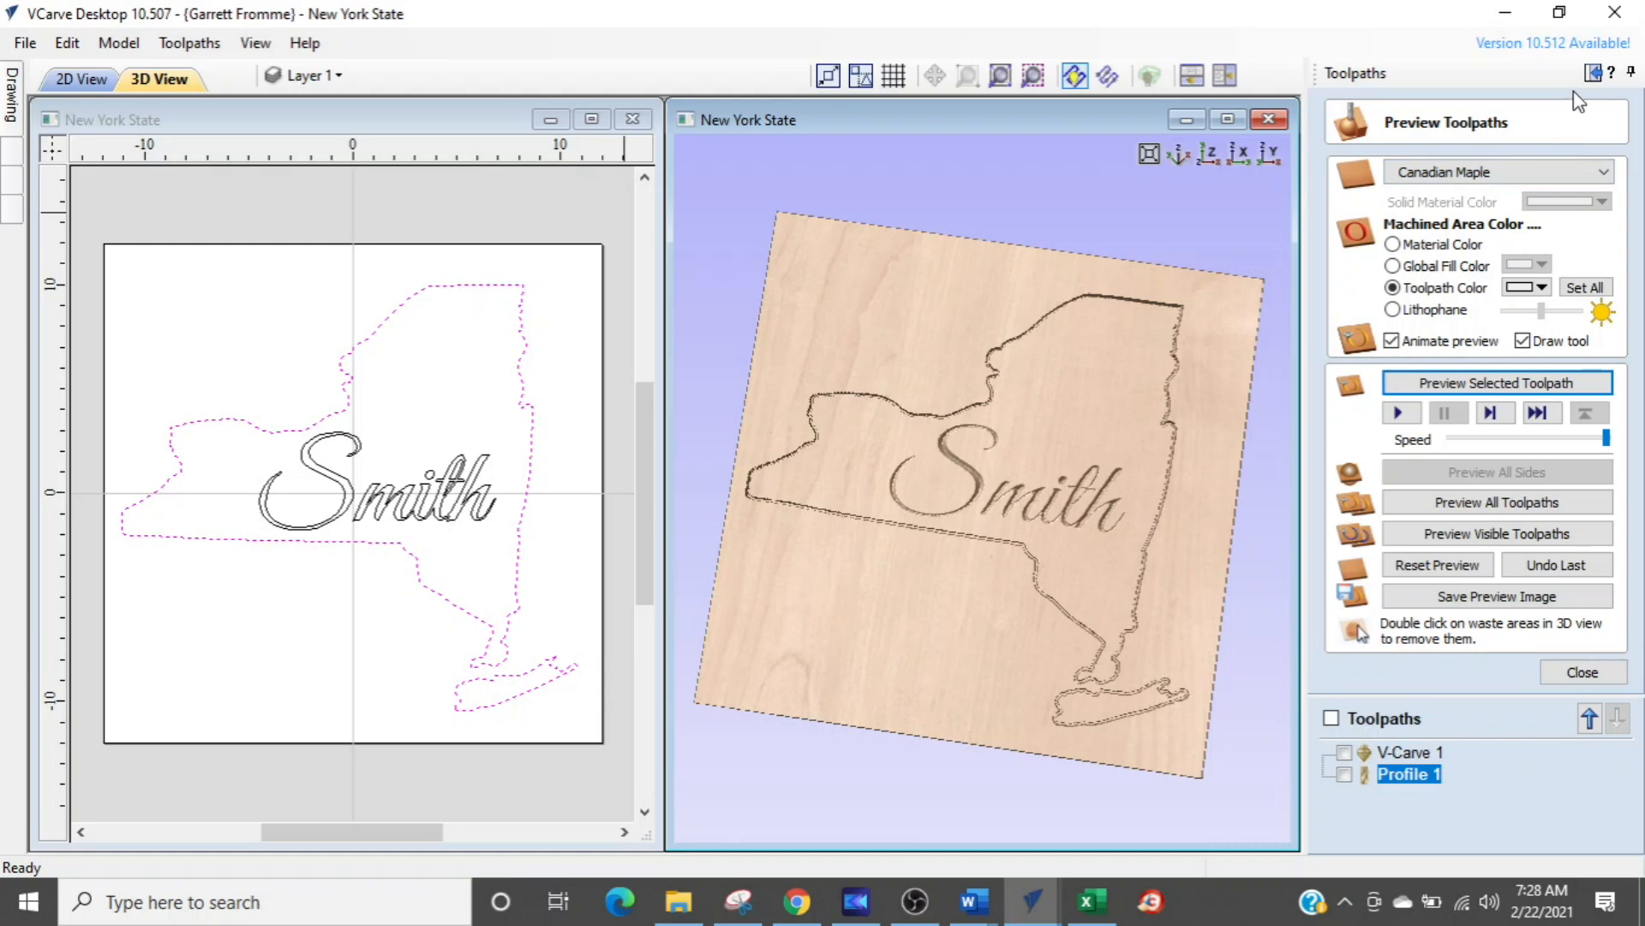
left_click(1592, 73)
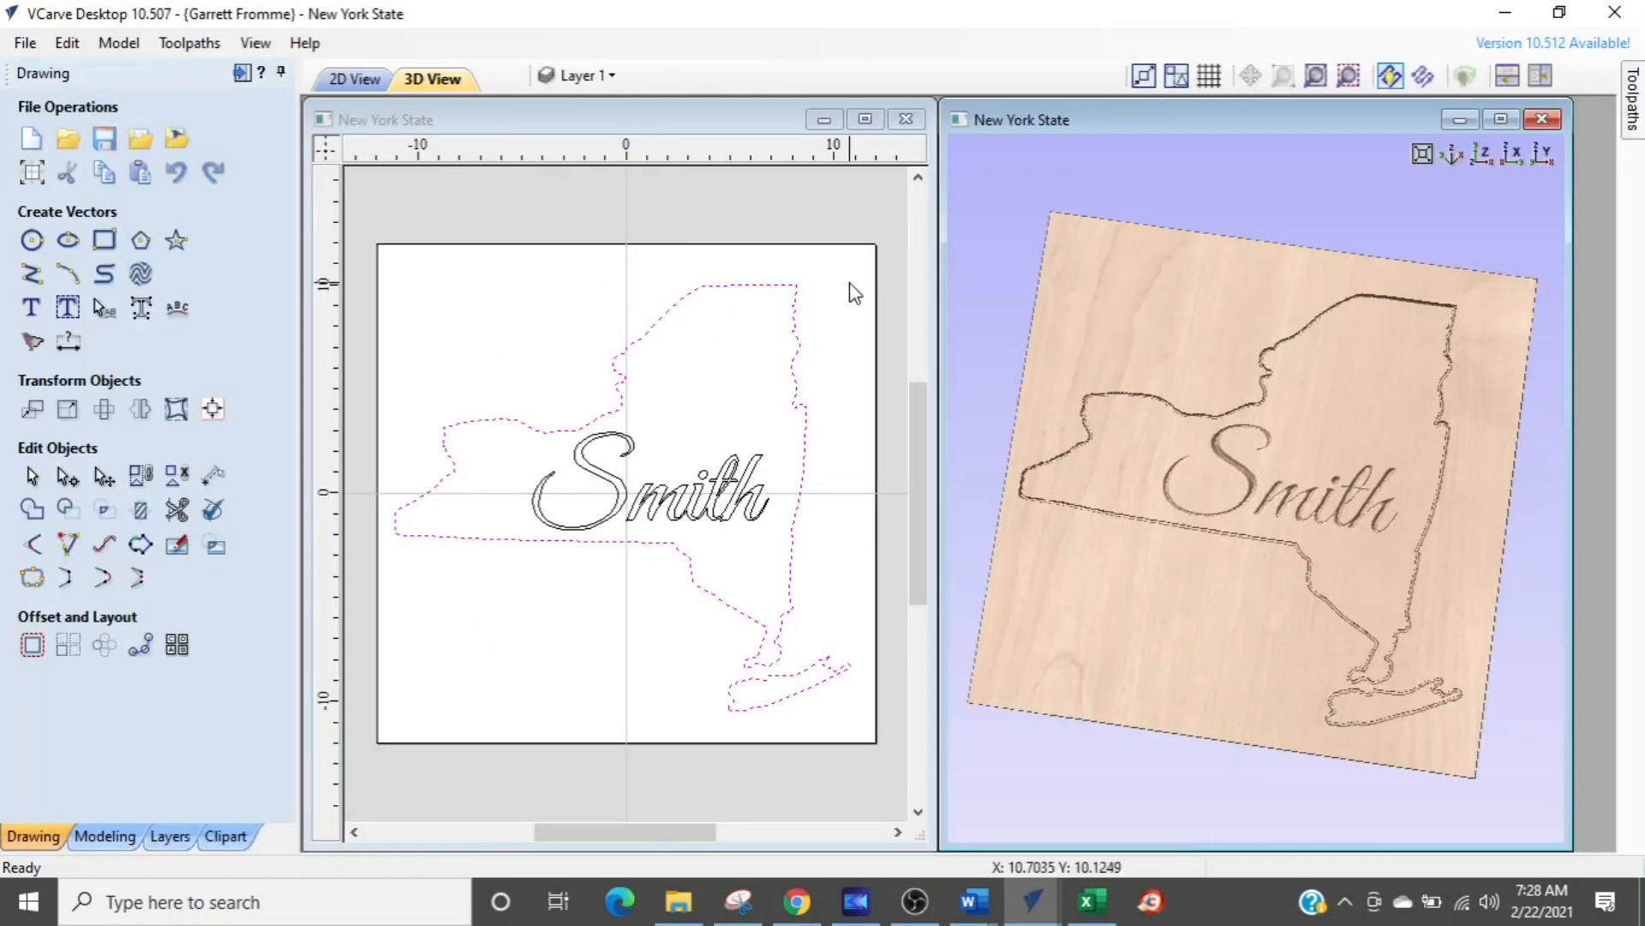
left_click(867, 120)
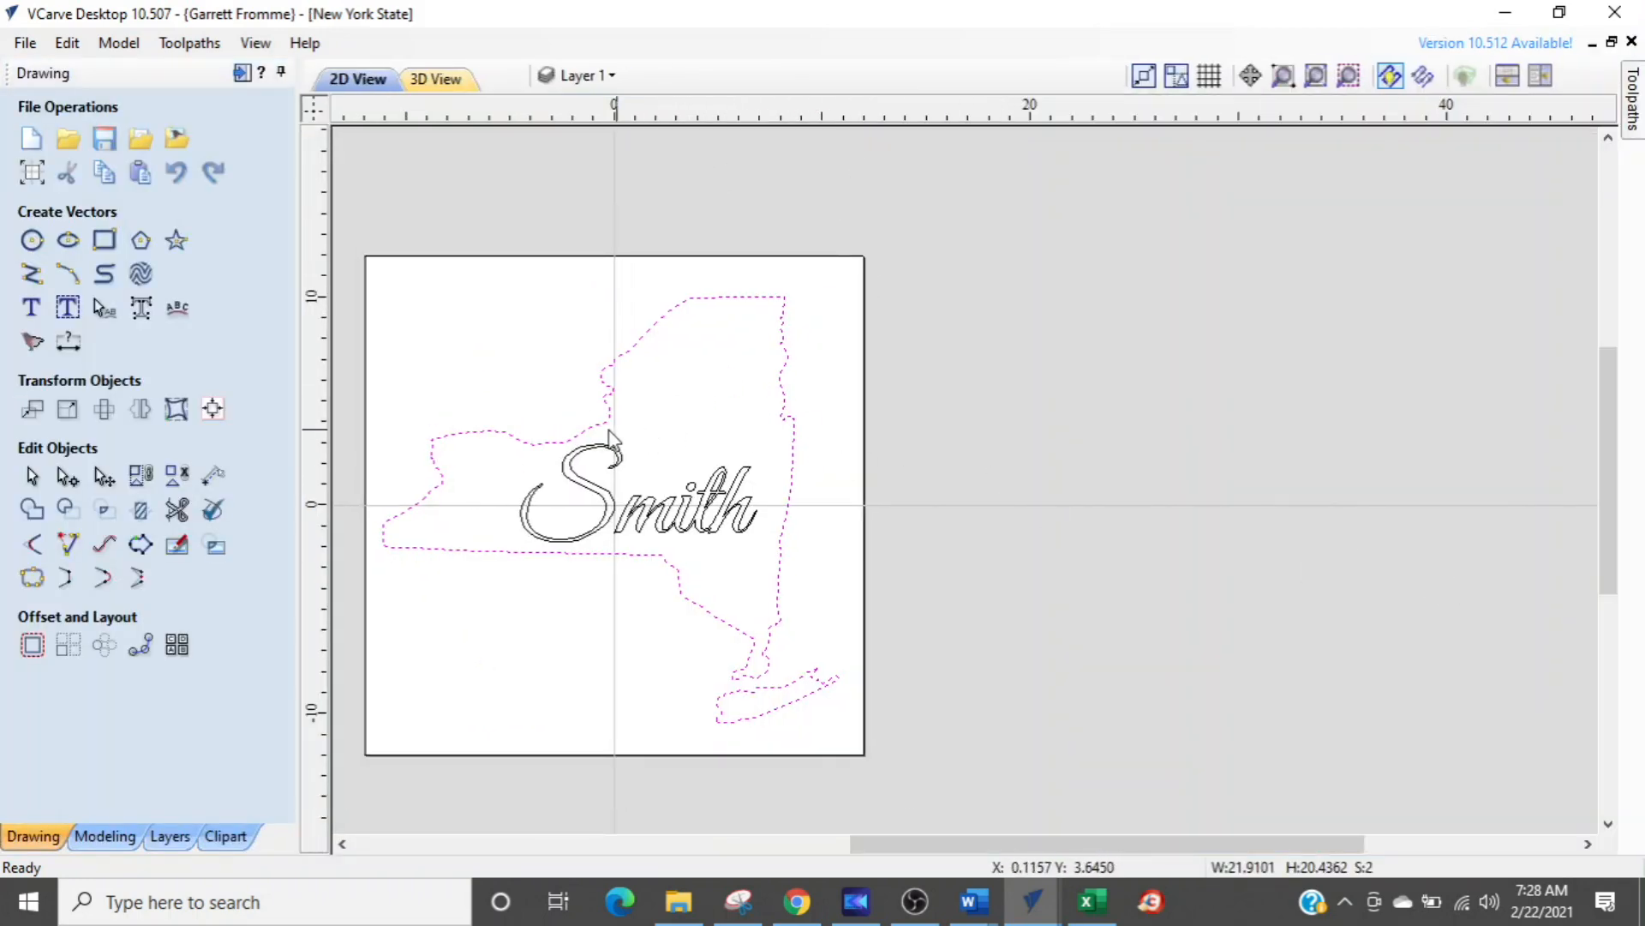
left_click(1315, 75)
left_click(1253, 473)
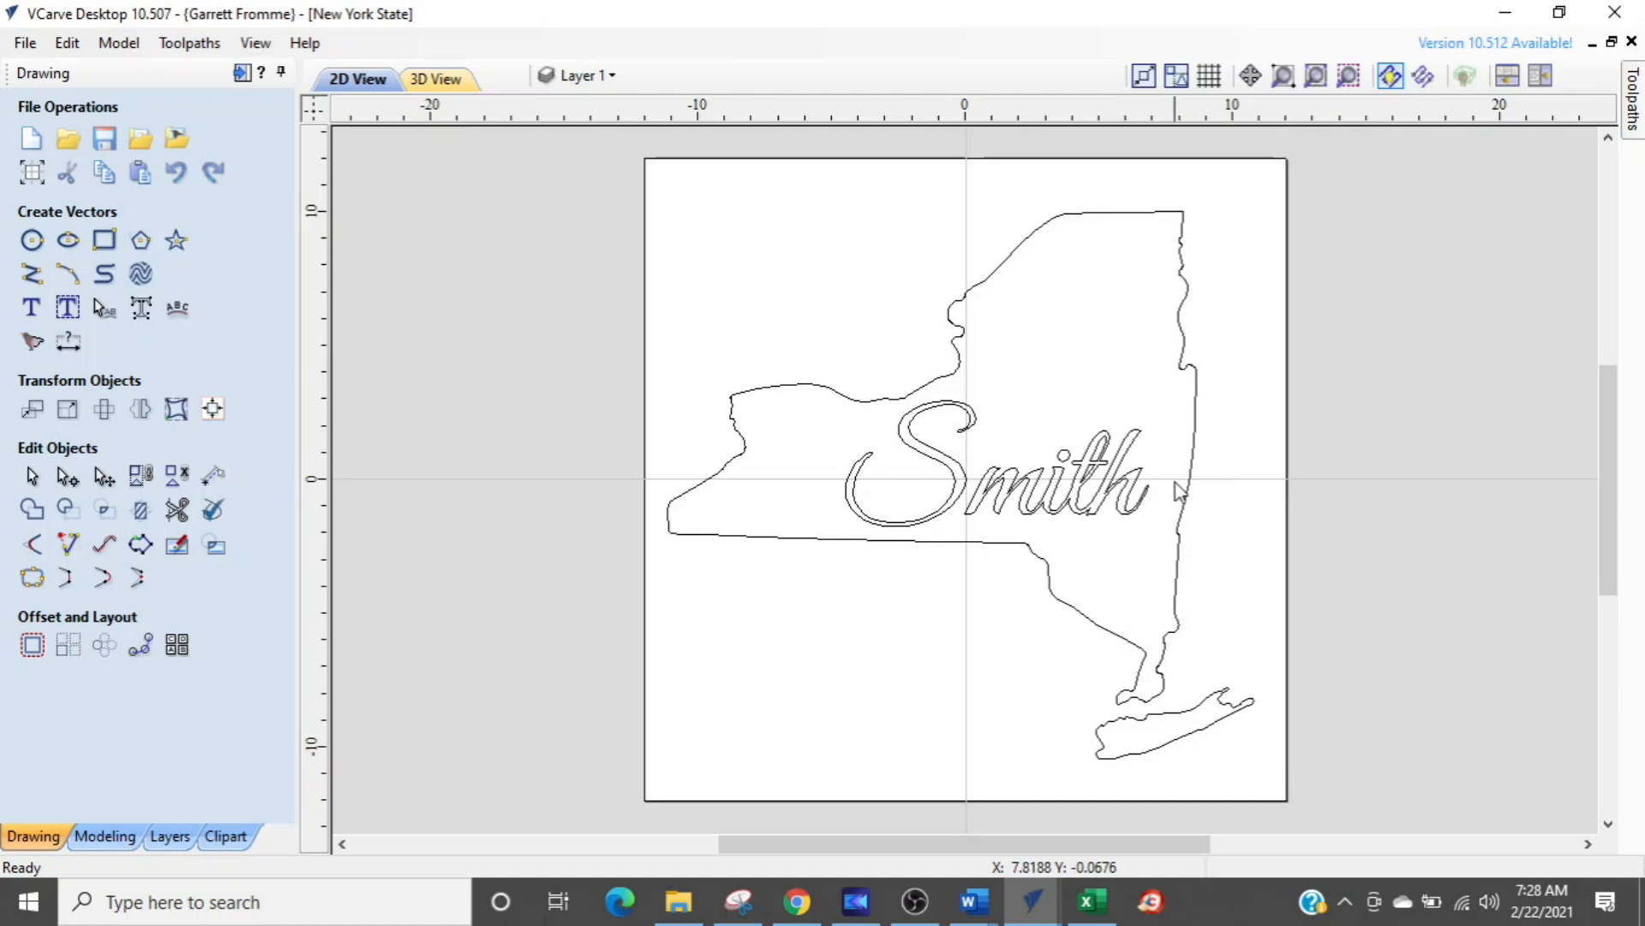
- Select the script name text and the mainland state outline, and clear the selection
scroll(1029, 568, "up", 1)
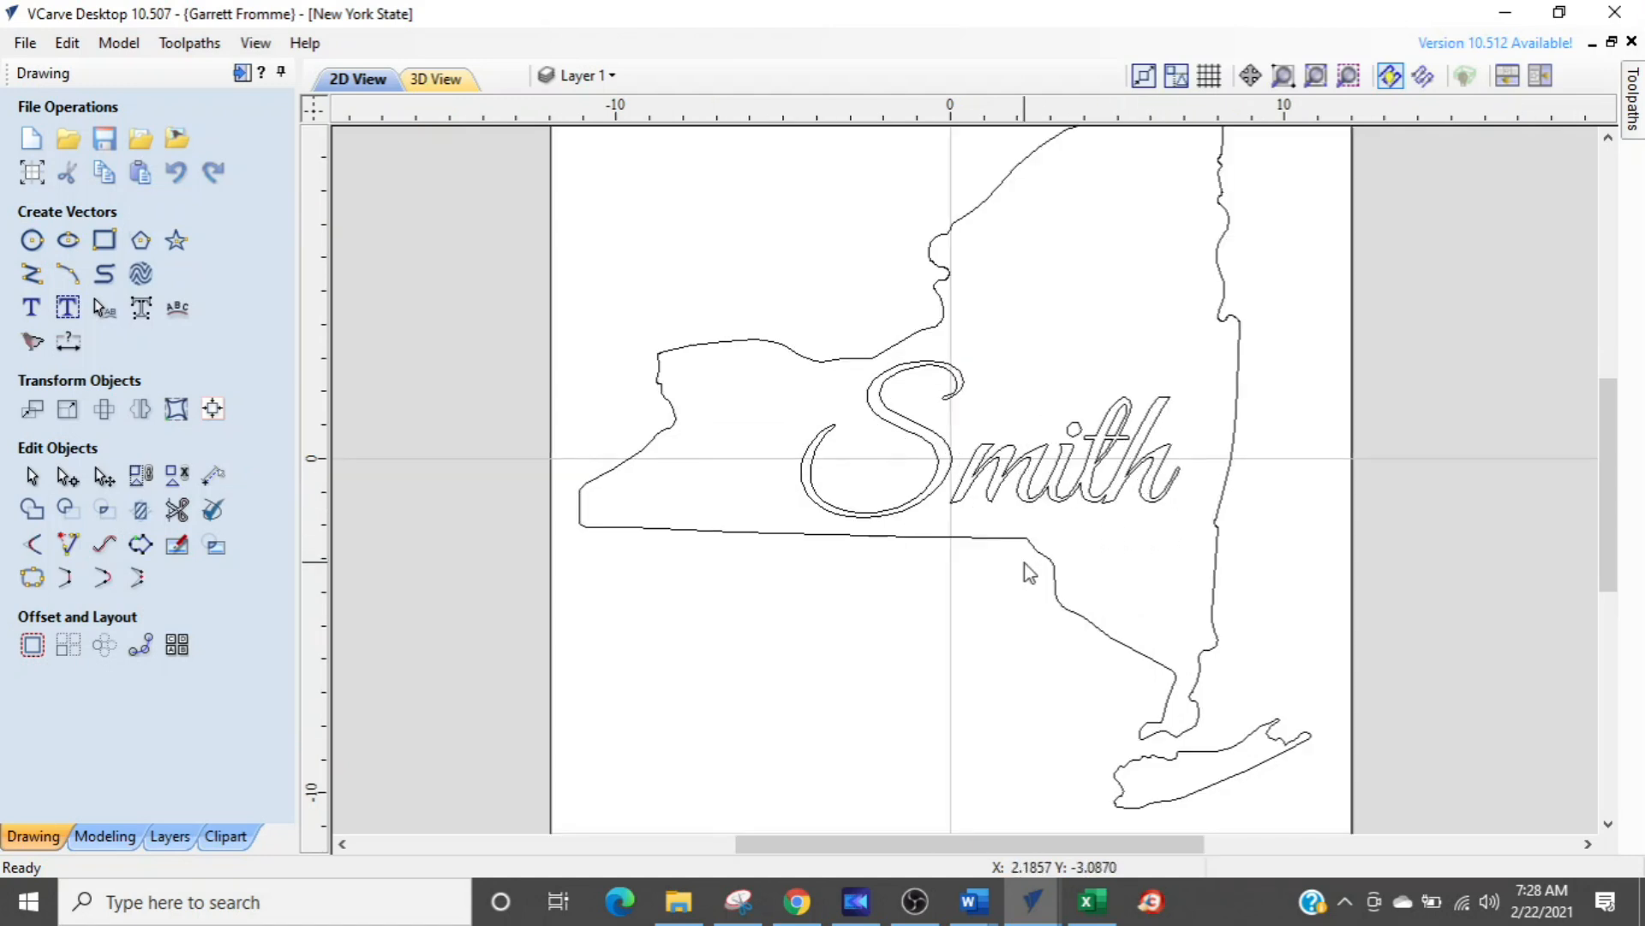
left_click(844, 468)
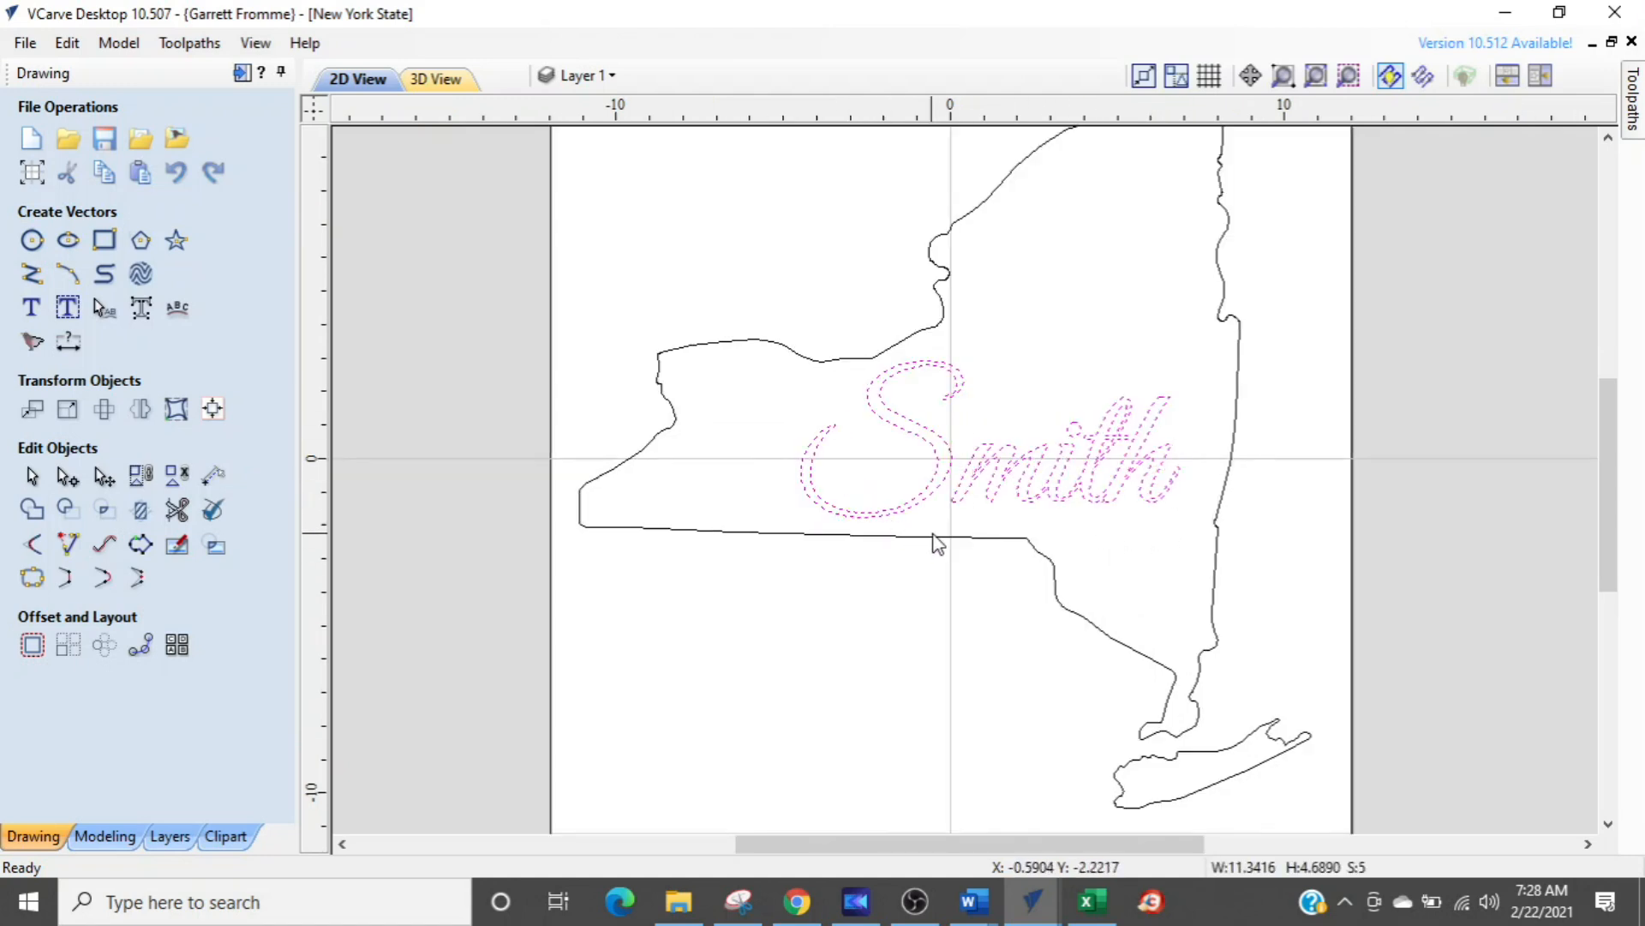
left_click_drag(1290, 577, 1152, 657)
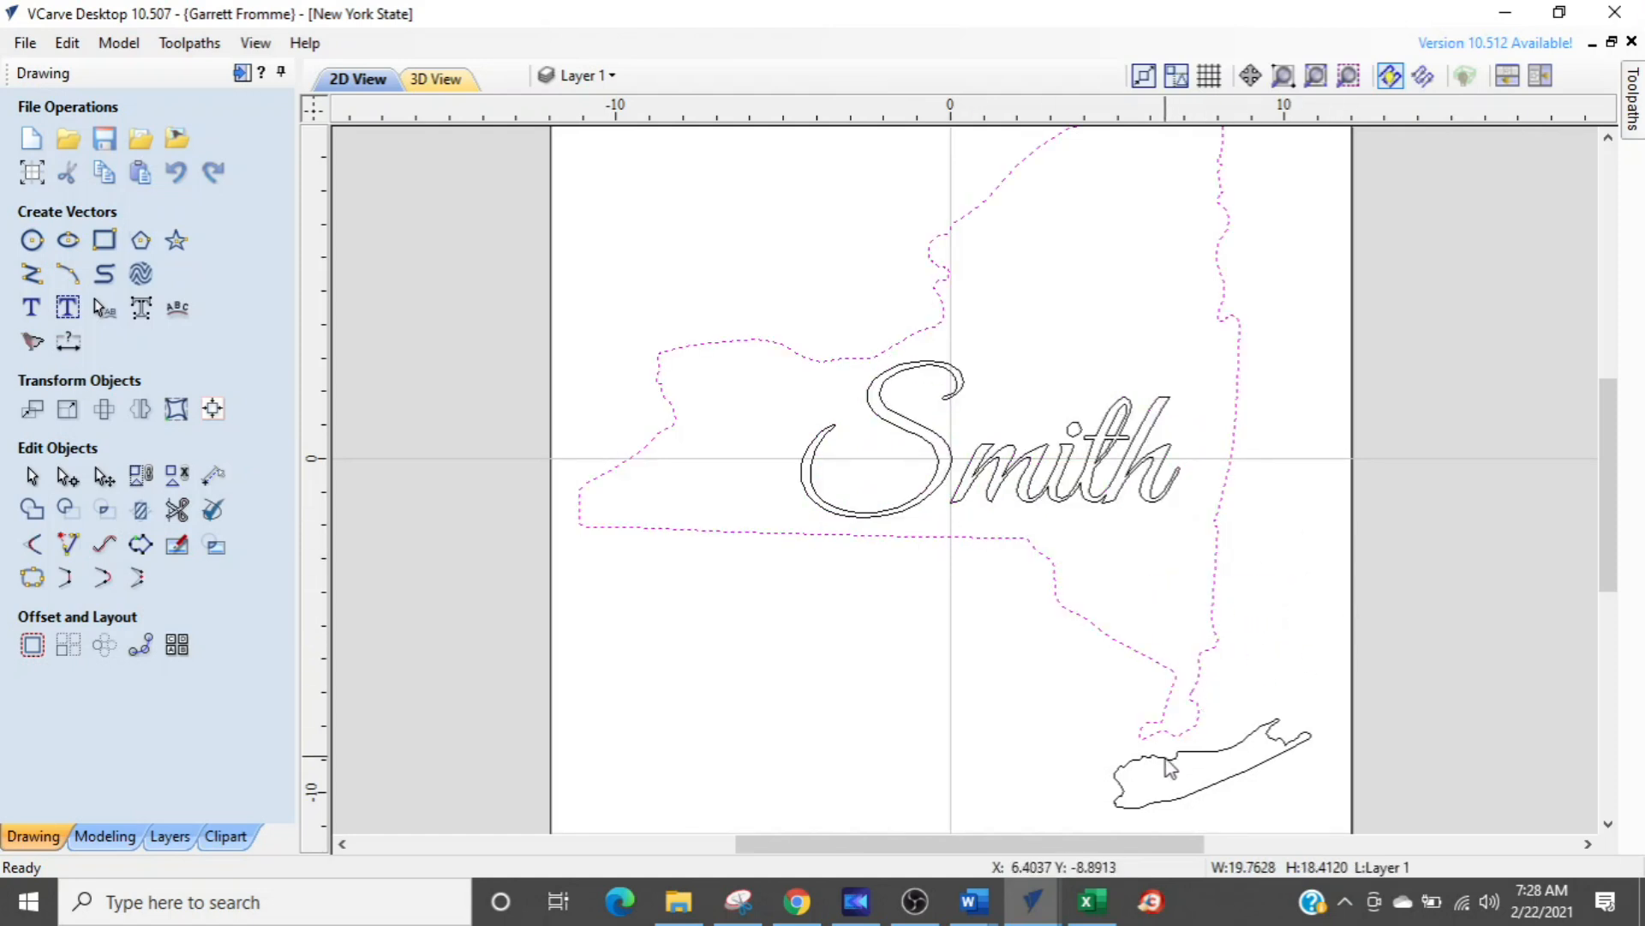
scroll(977, 584, "down", 1)
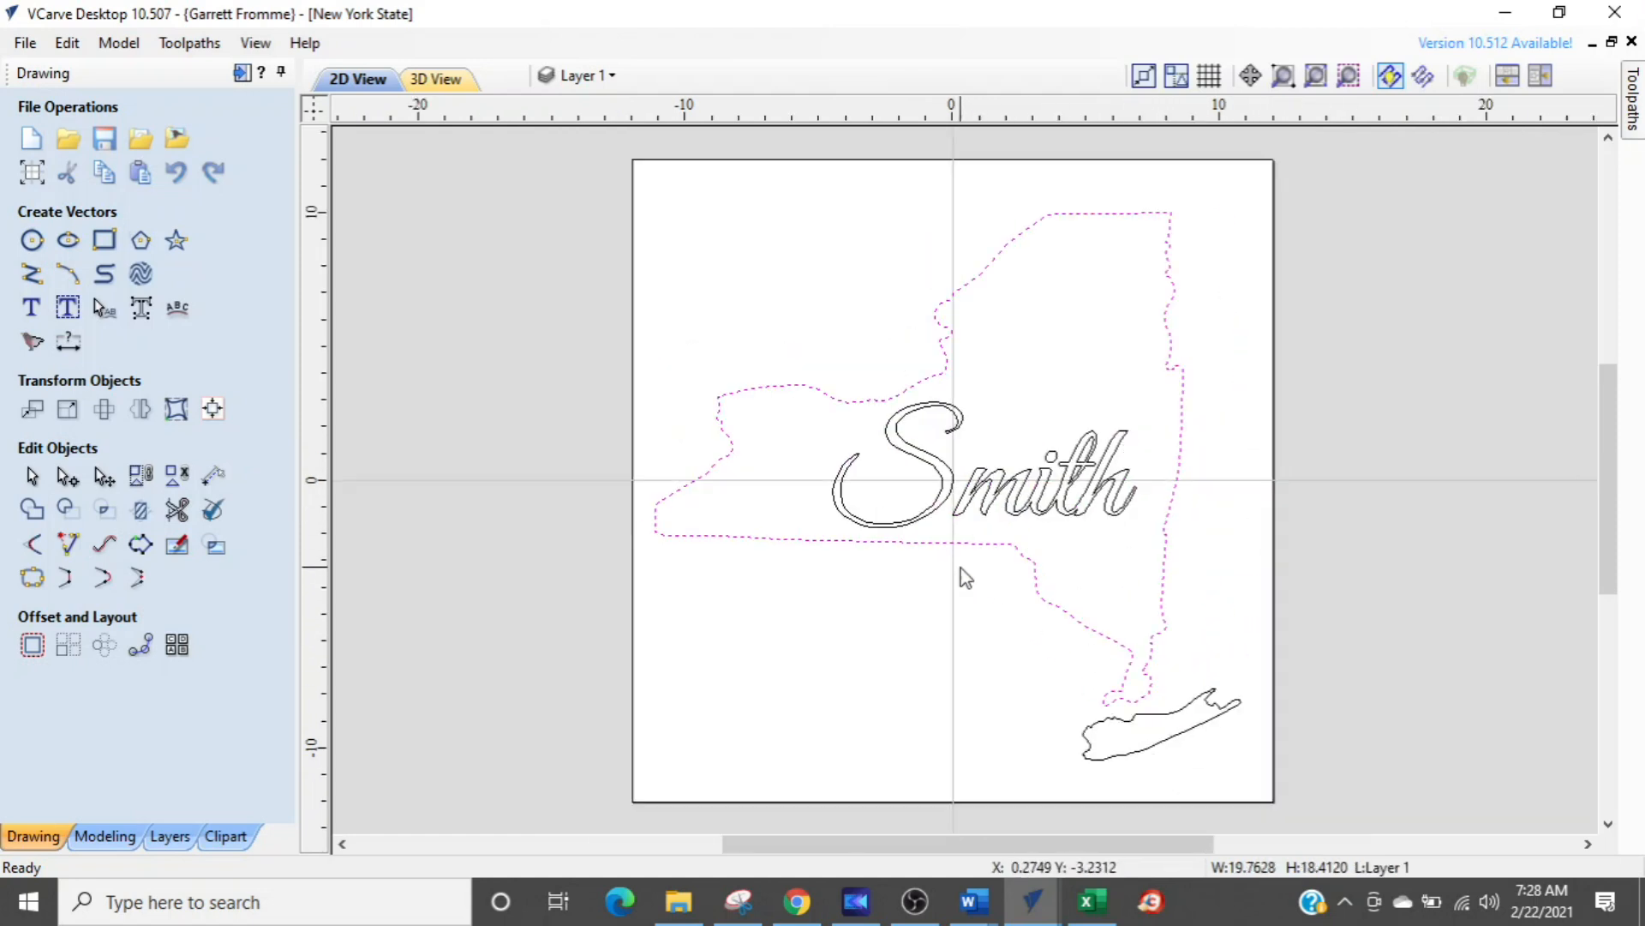
left_click(830, 353)
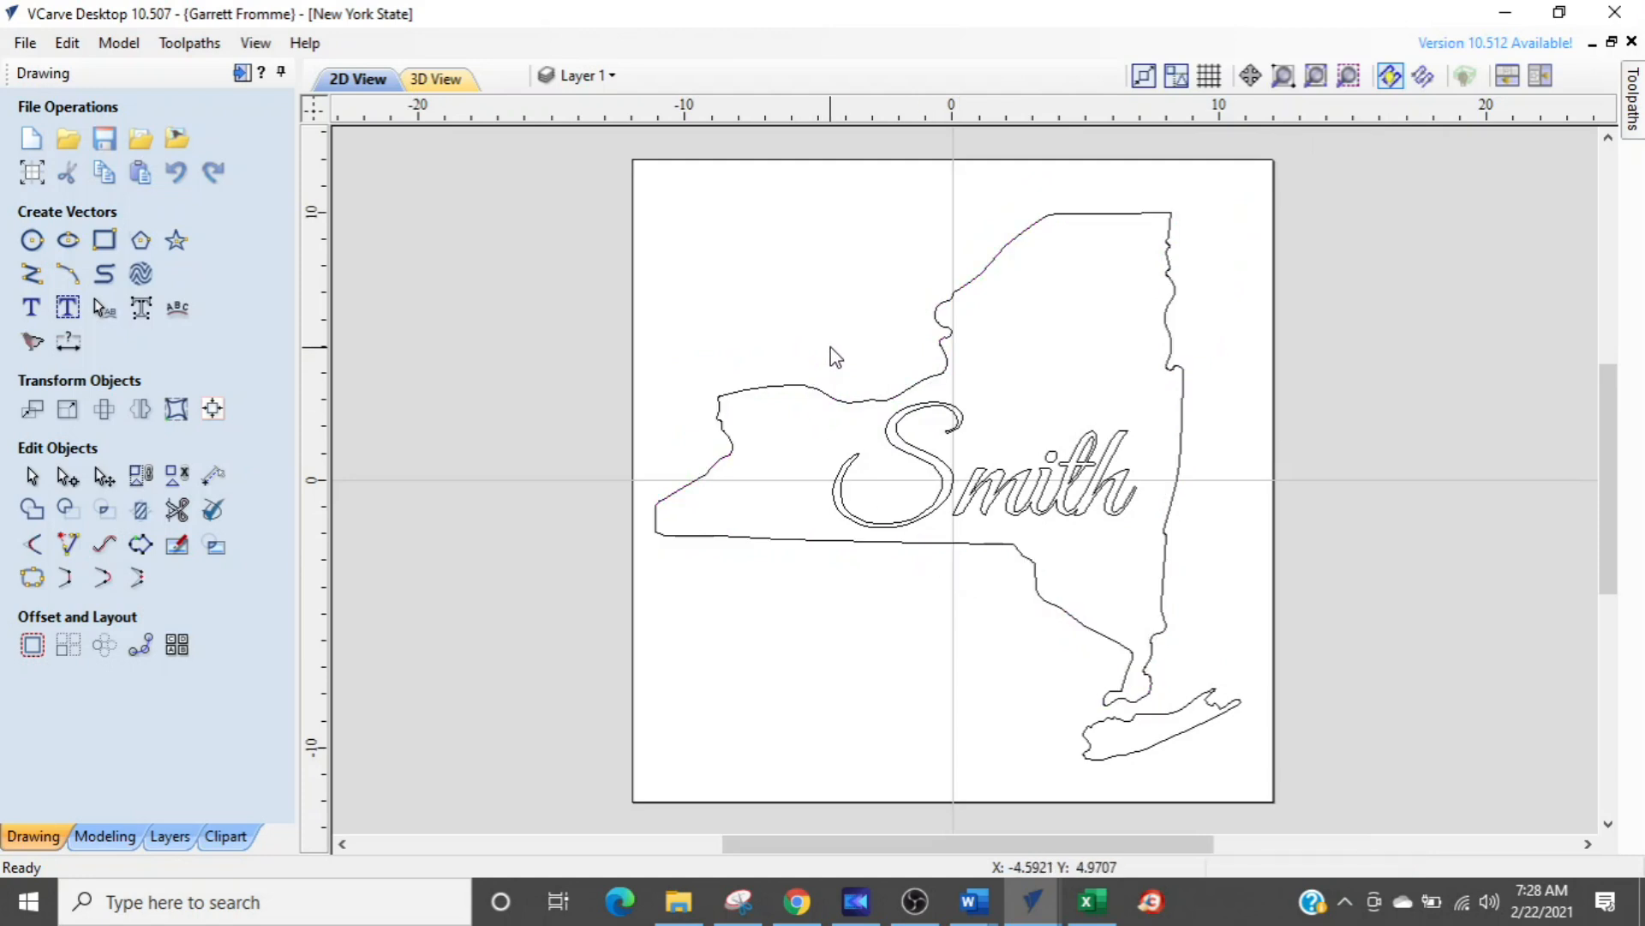
- Show the Bitmap Layer and select the coloured New York map image on it
left_click(591, 76)
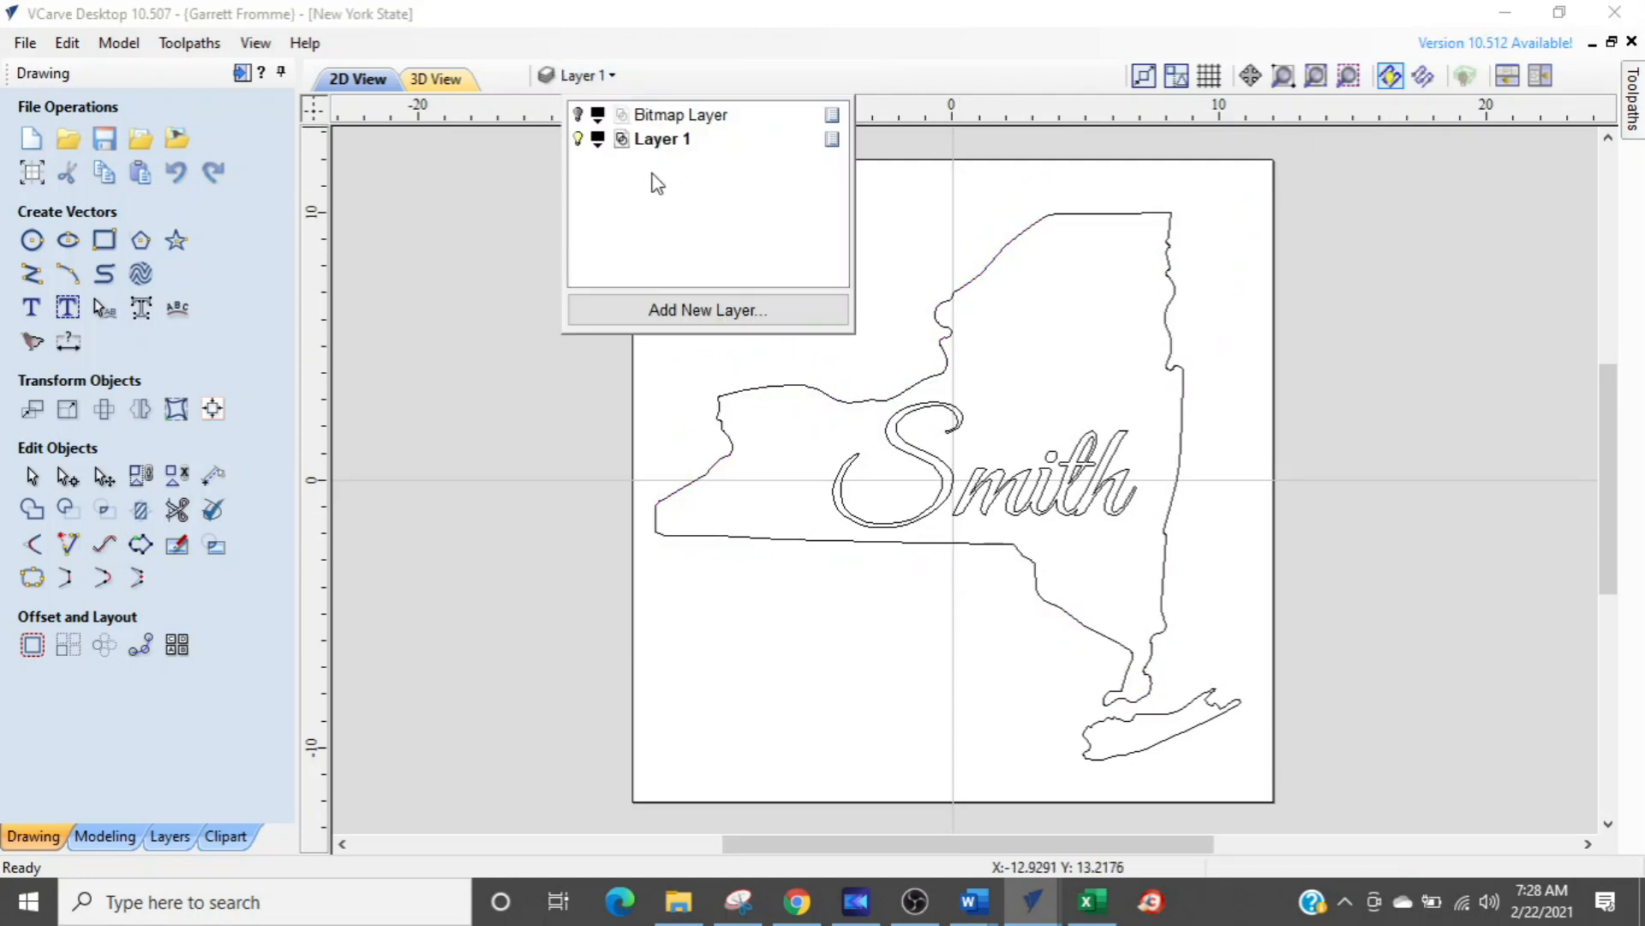
left_click(578, 116)
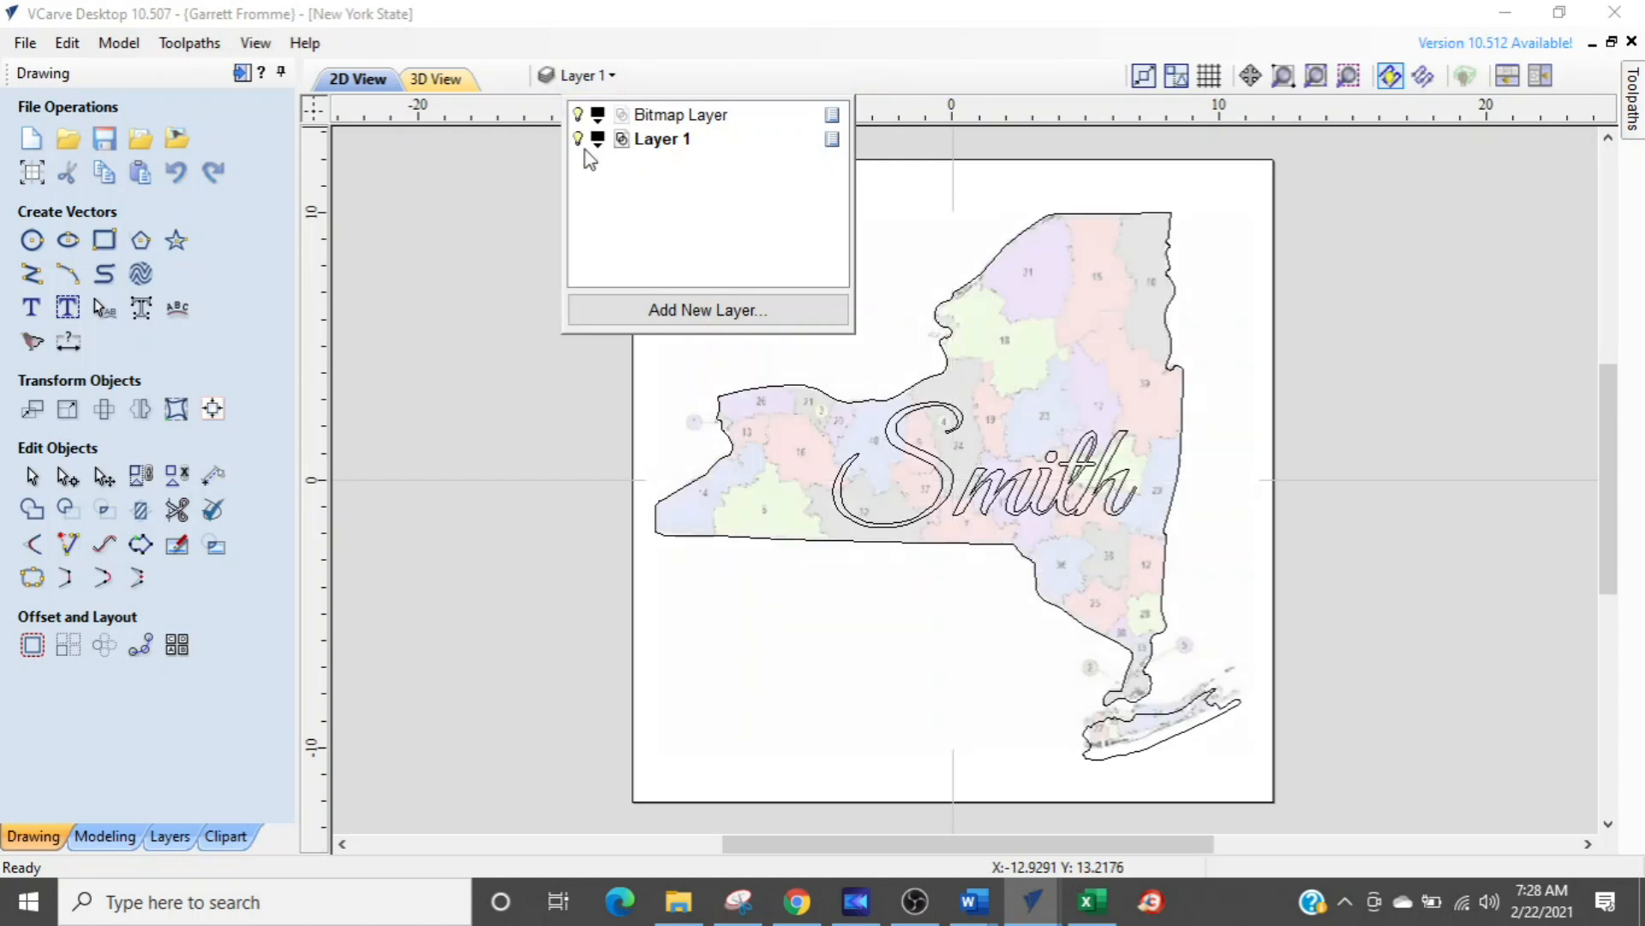
left_click(974, 227)
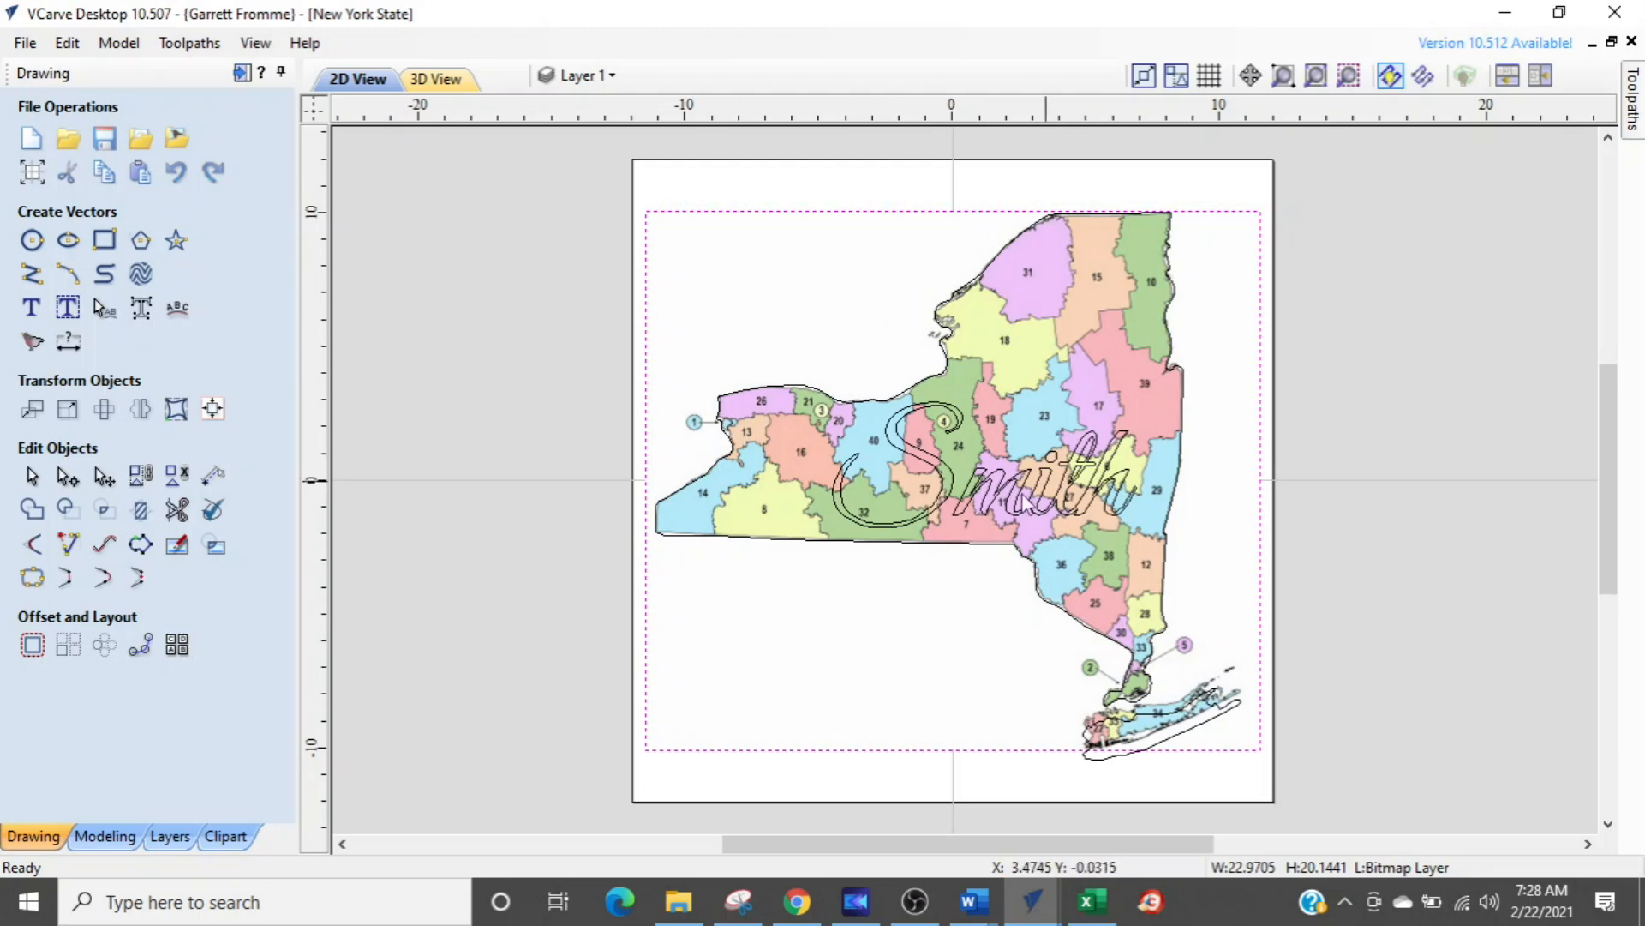
- Hide the Bitmap Layer of the New York State drawing and switch to the toolpath layout
left_click(570, 77)
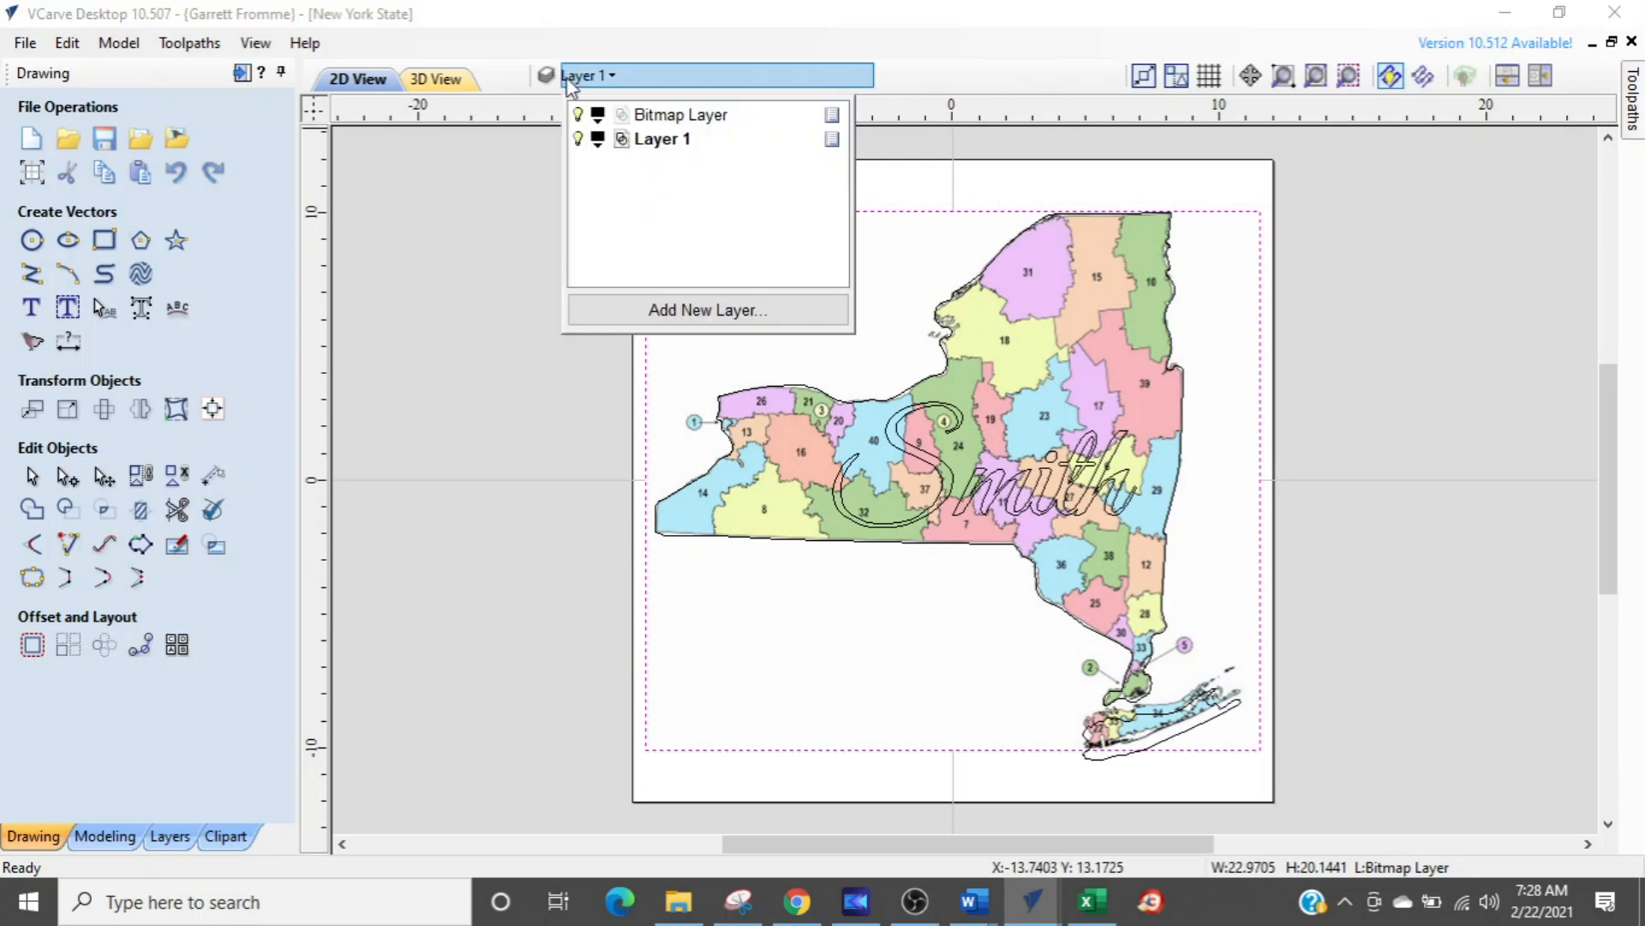
left_click(576, 114)
left_click(1322, 371)
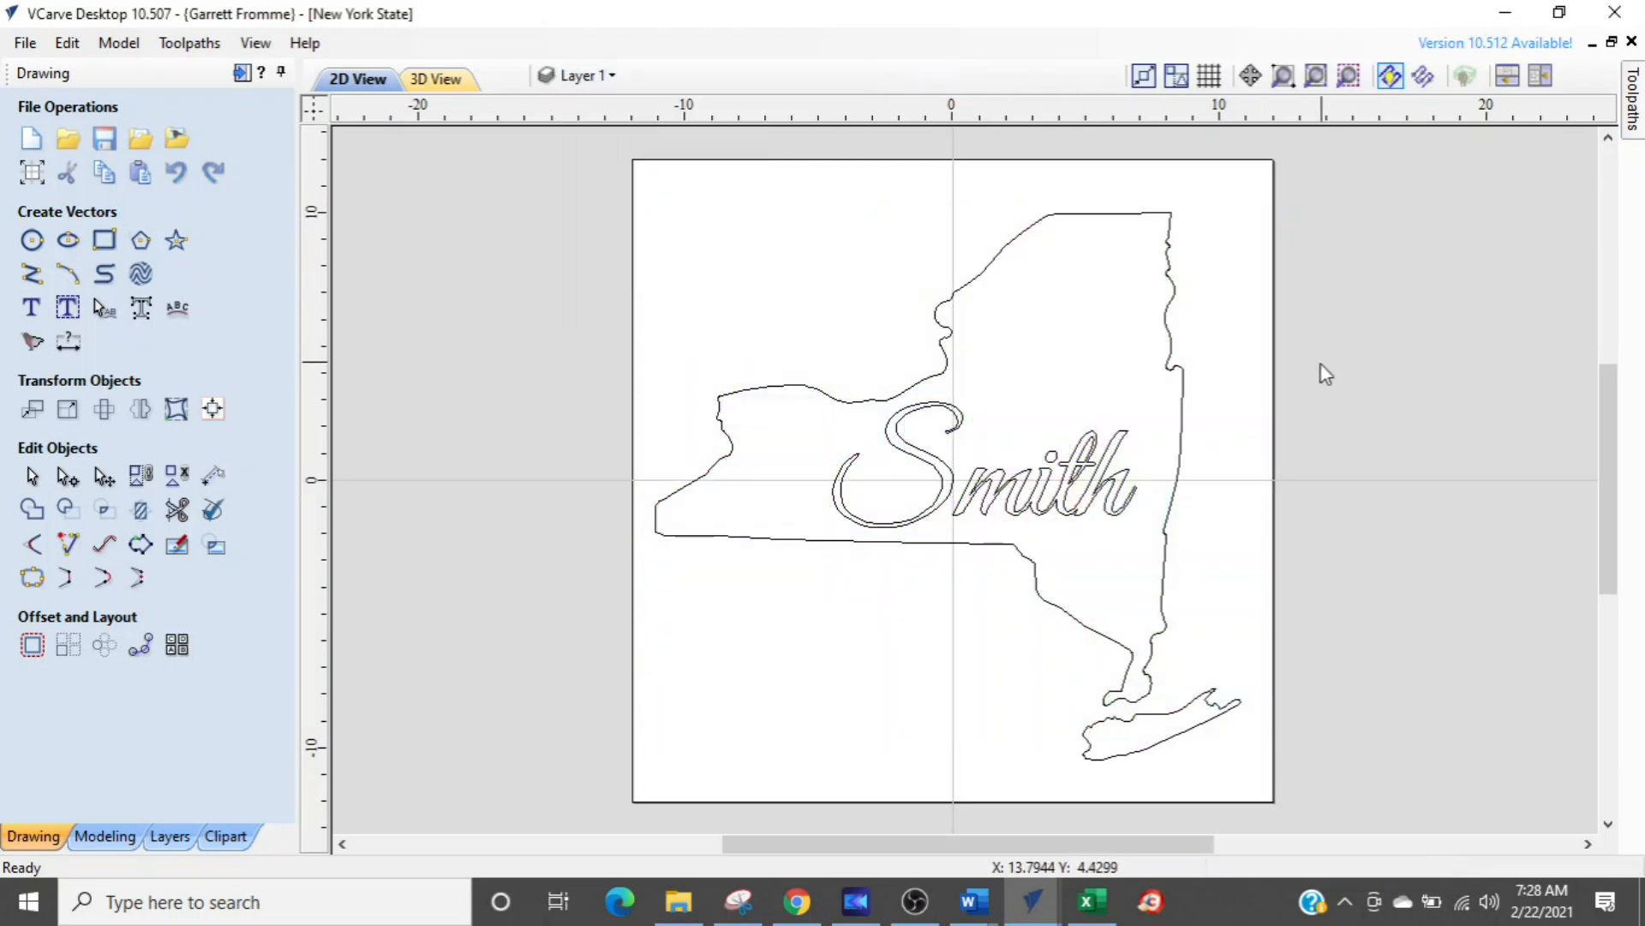
left_click(240, 78)
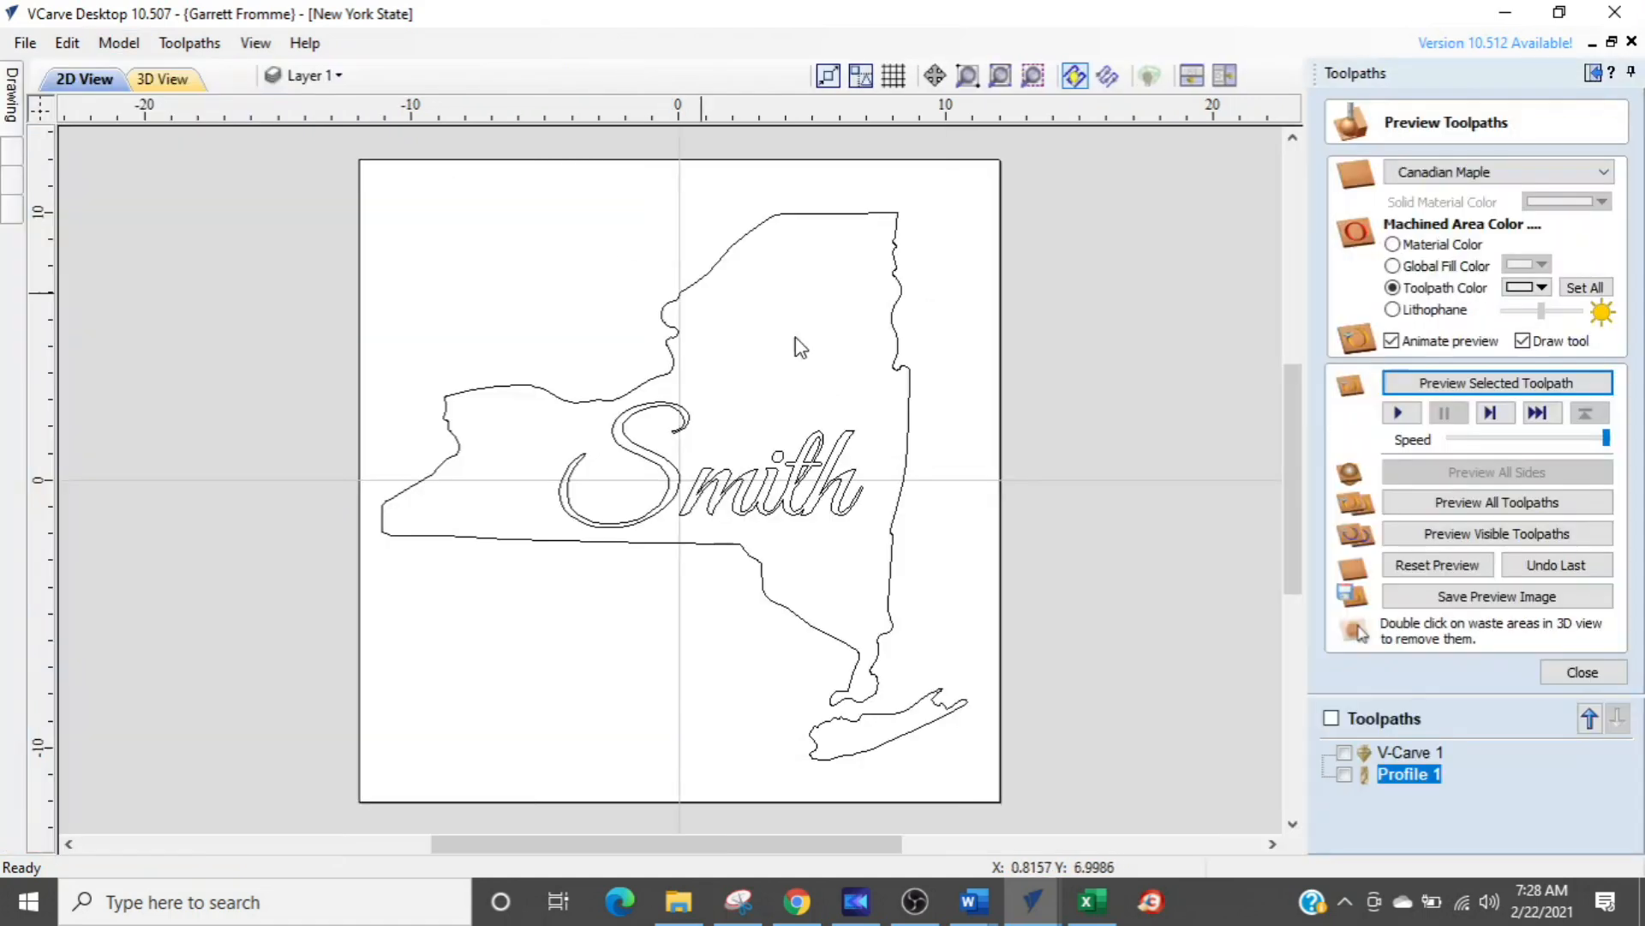
- Select the mainland state outline and then the script name text, and view the carved sign from an angle in the 3D toolpath preview
left_click(908, 414)
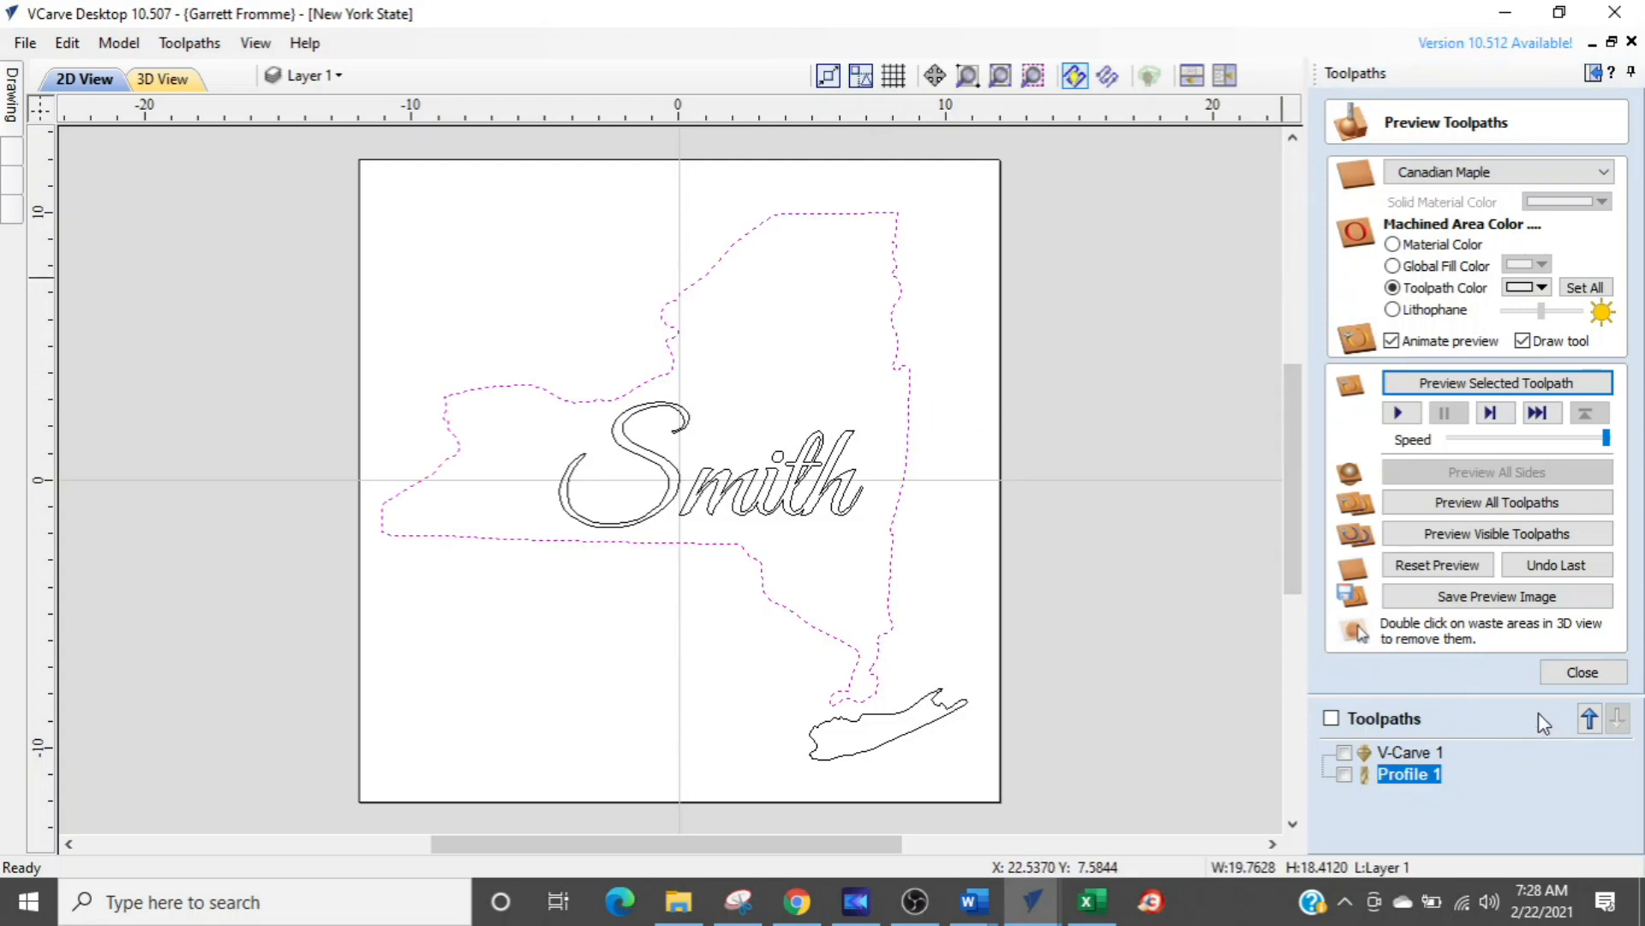
left_click(1582, 672)
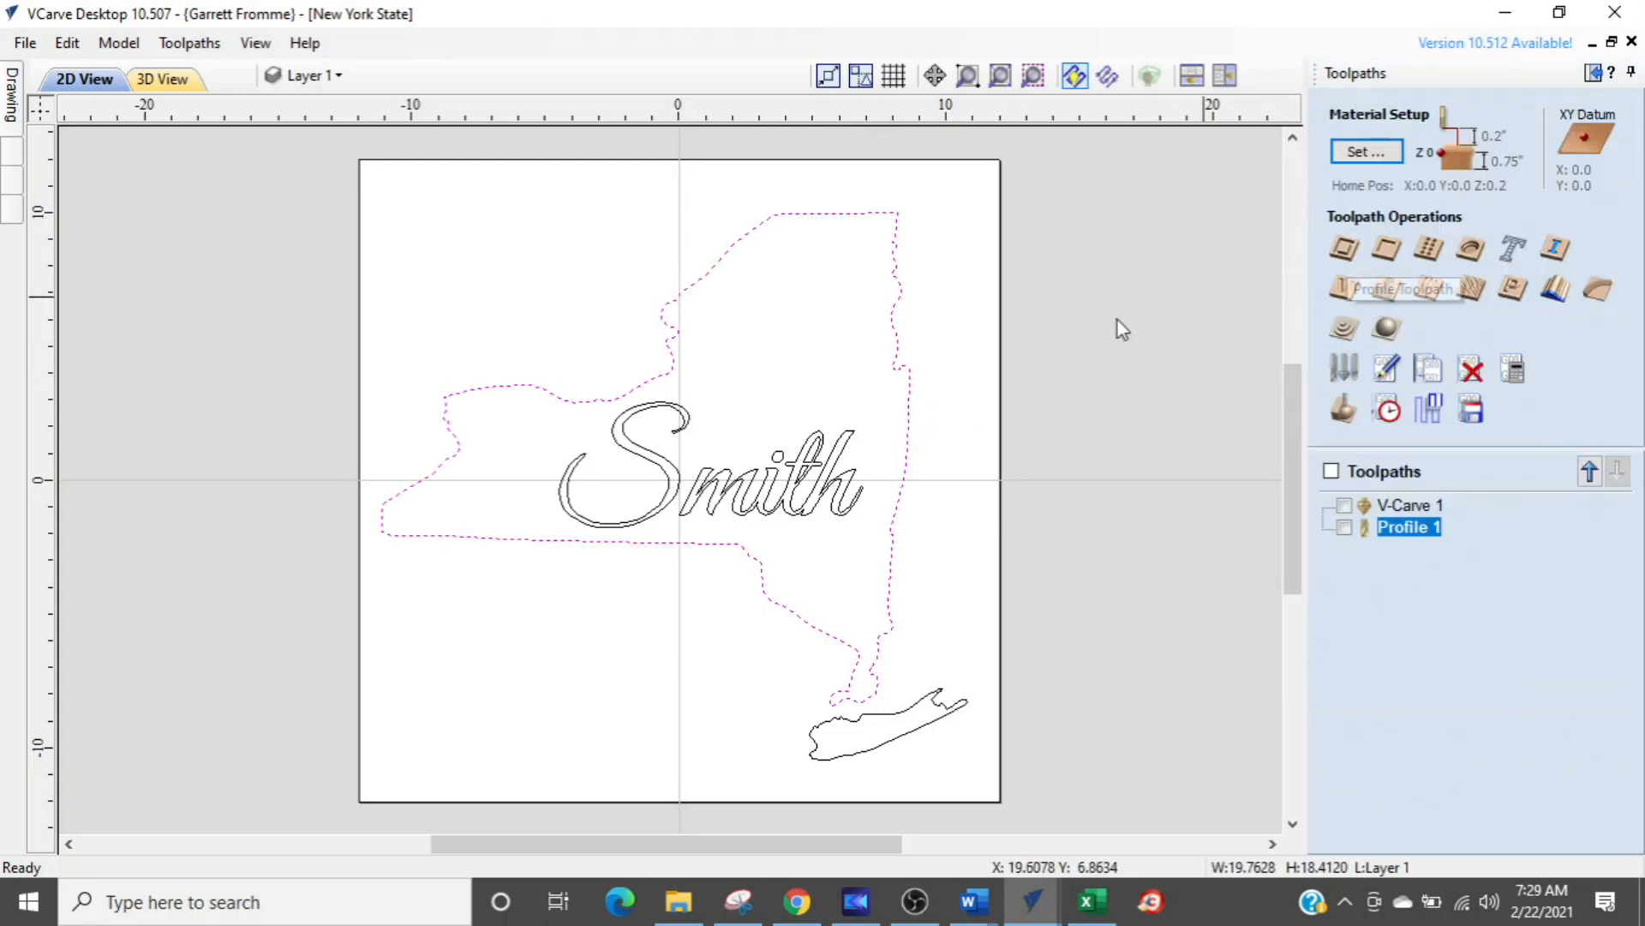
left_click(628, 475)
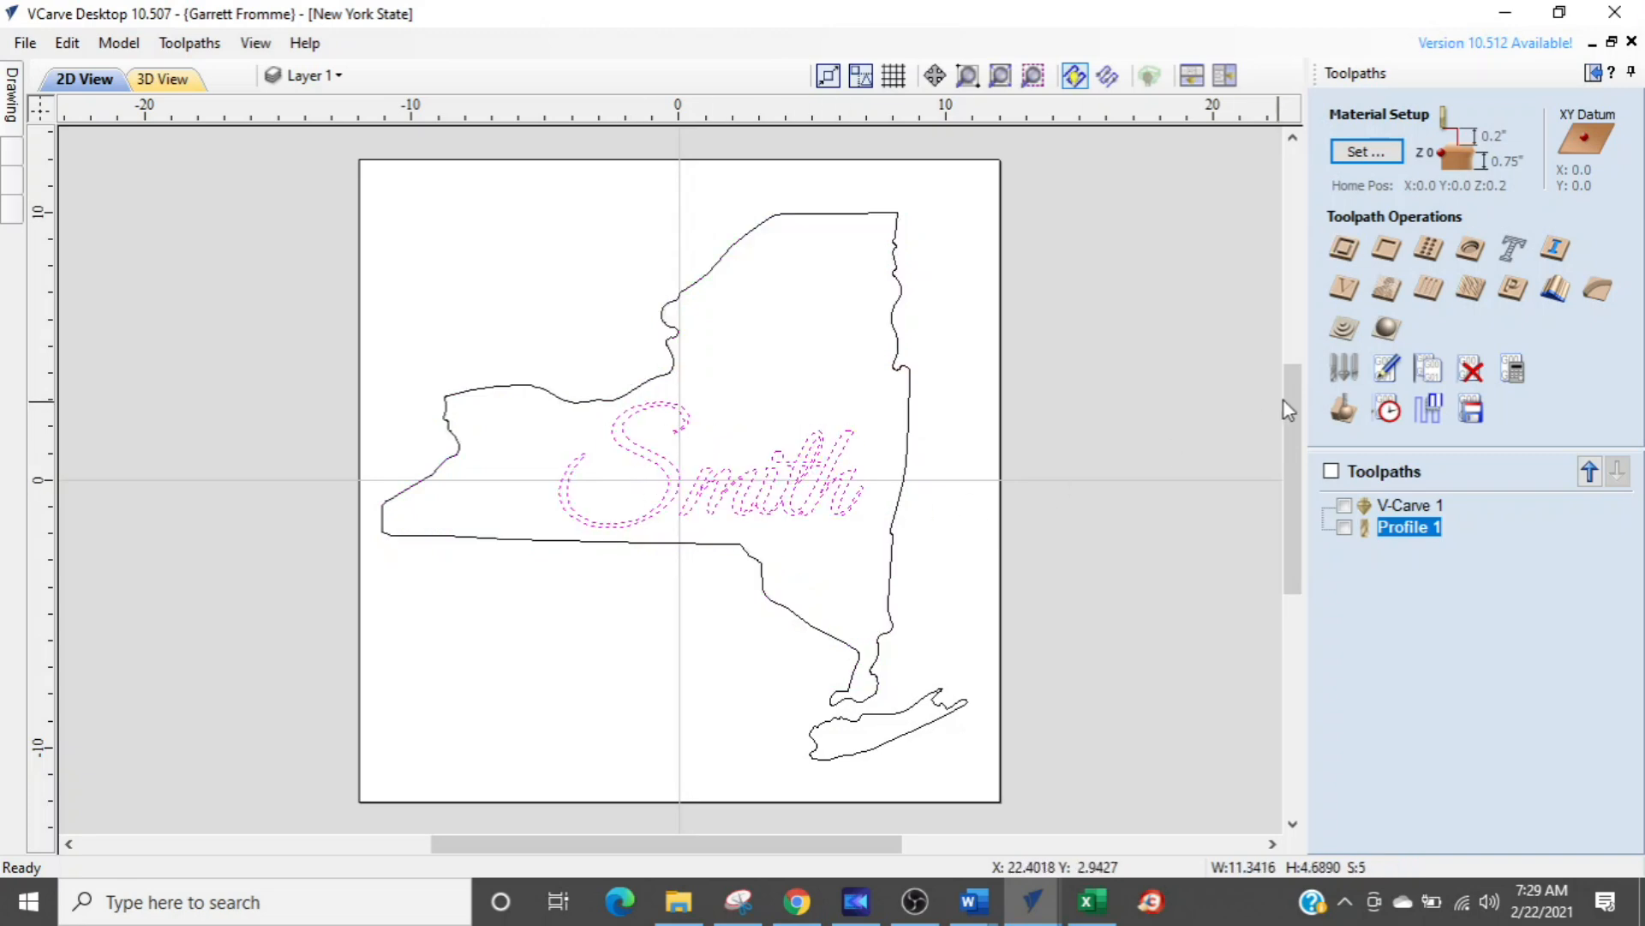
left_click(1344, 414)
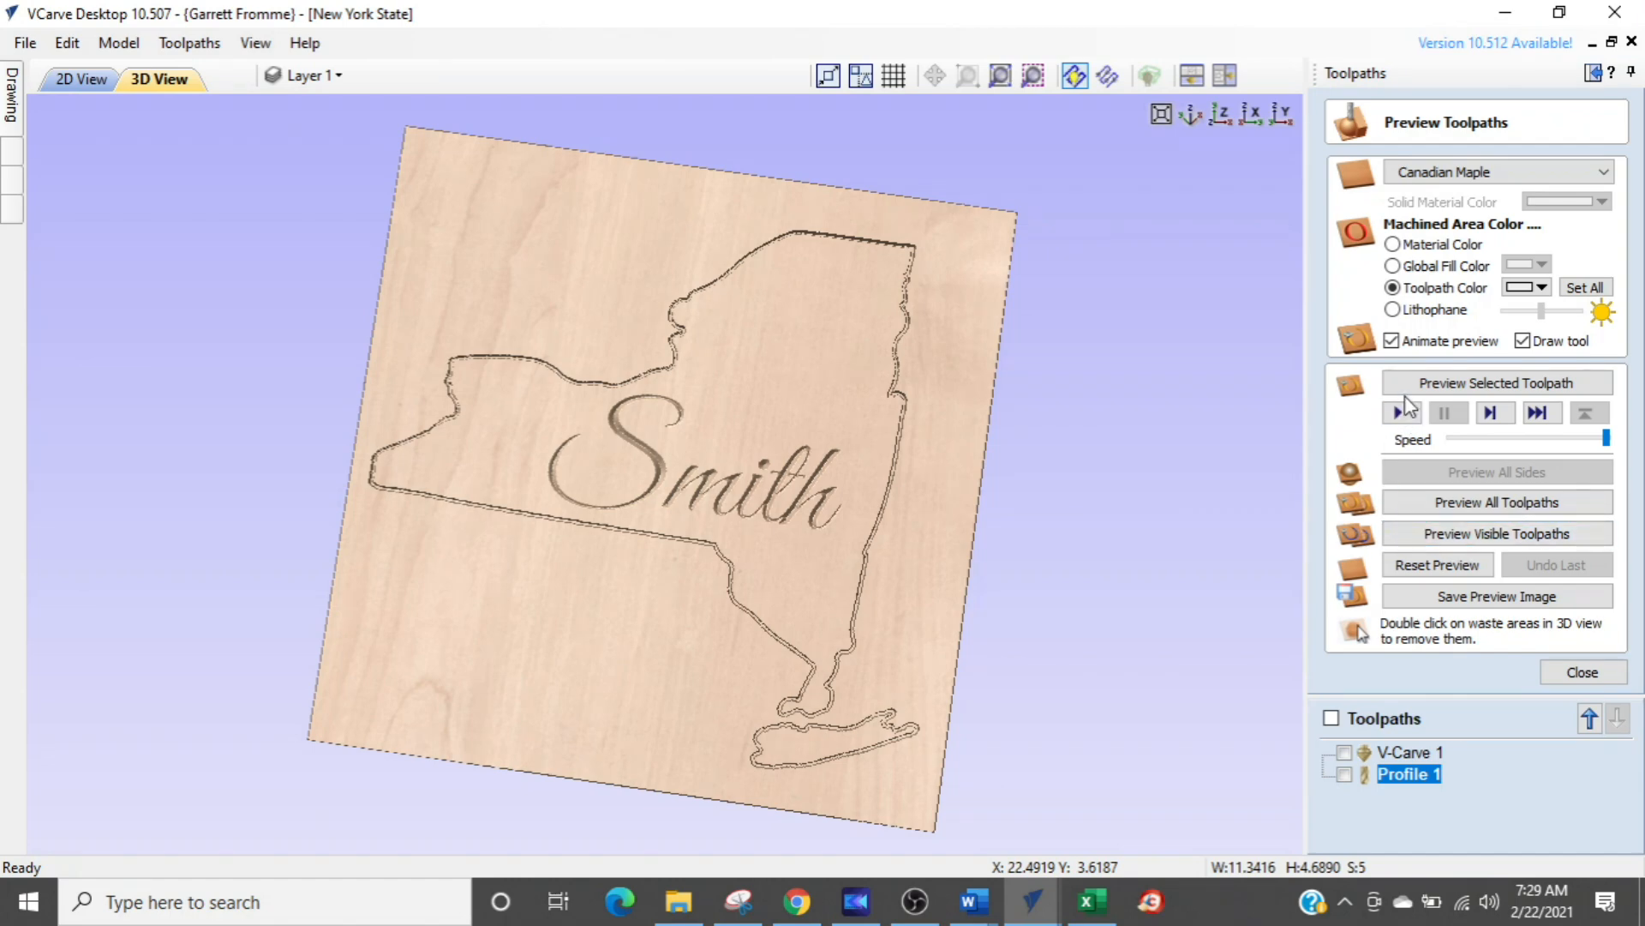
left_click_drag(857, 515, 977, 428)
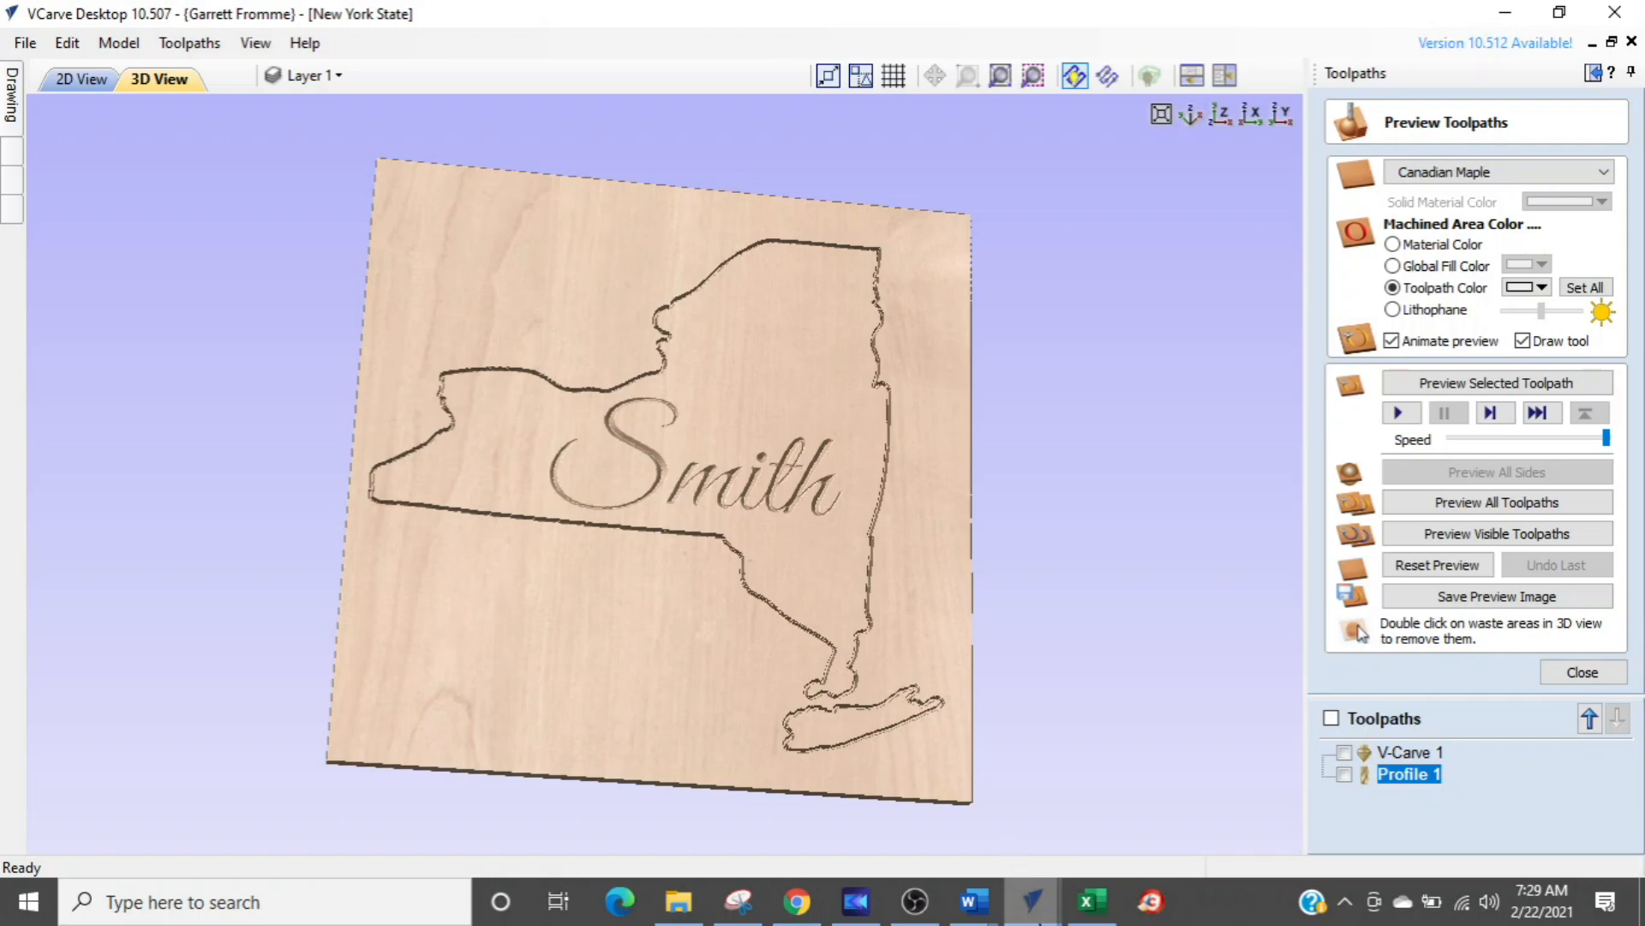
- Switch to the Tree of life project and delete all of its toolpaths
mouse_move(1032, 904)
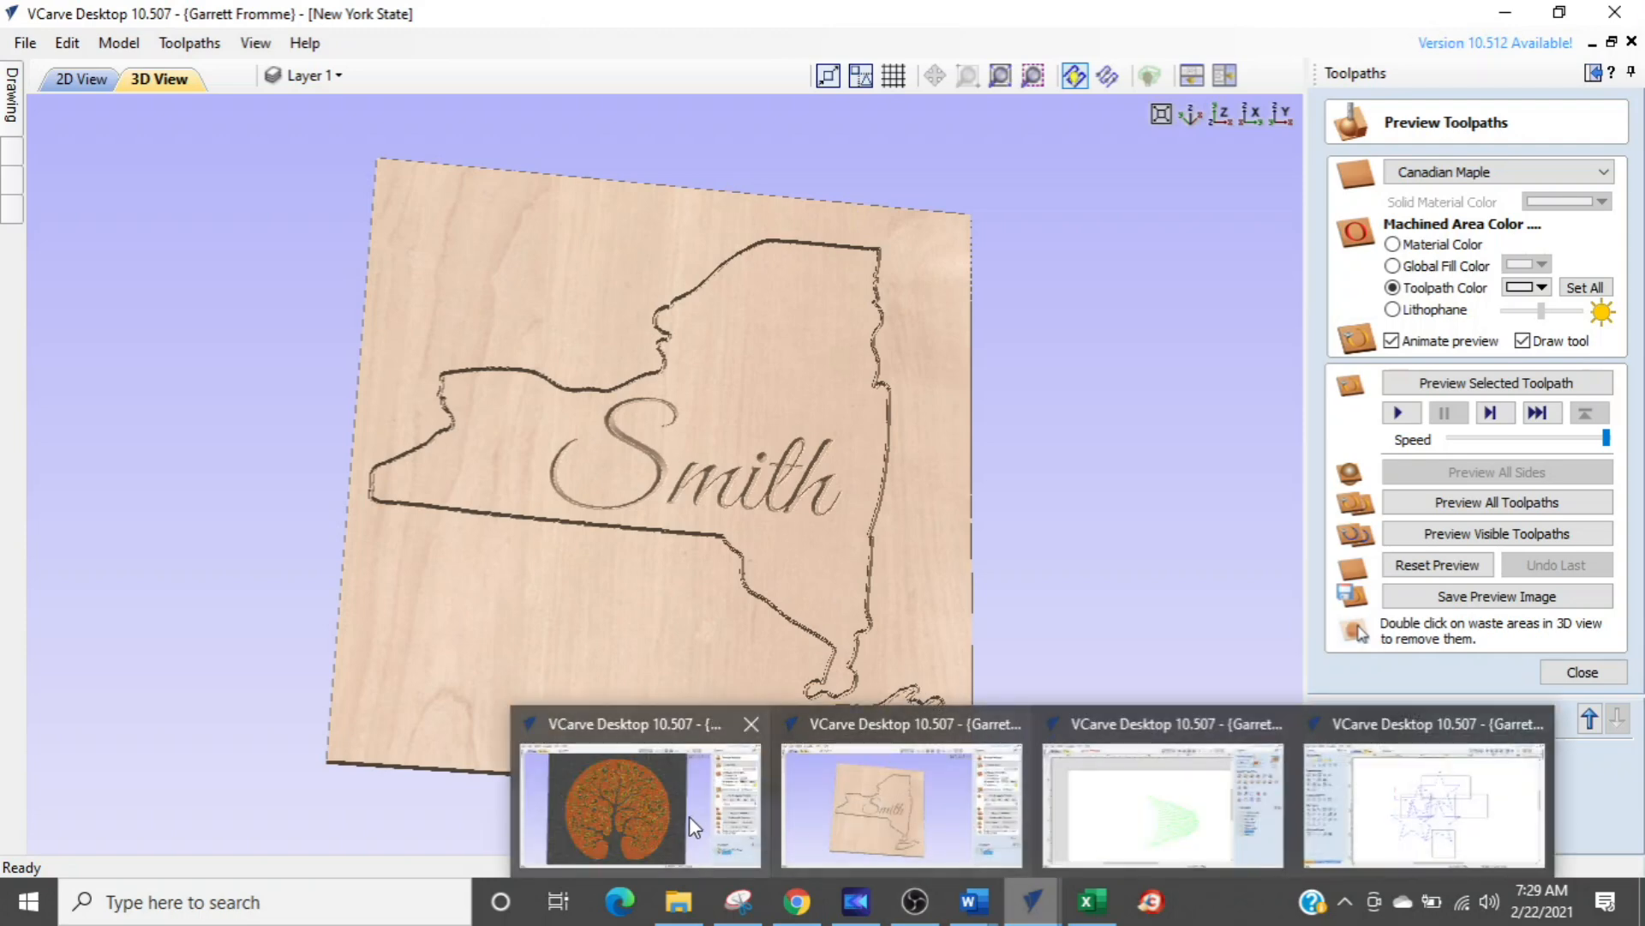
left_click(657, 809)
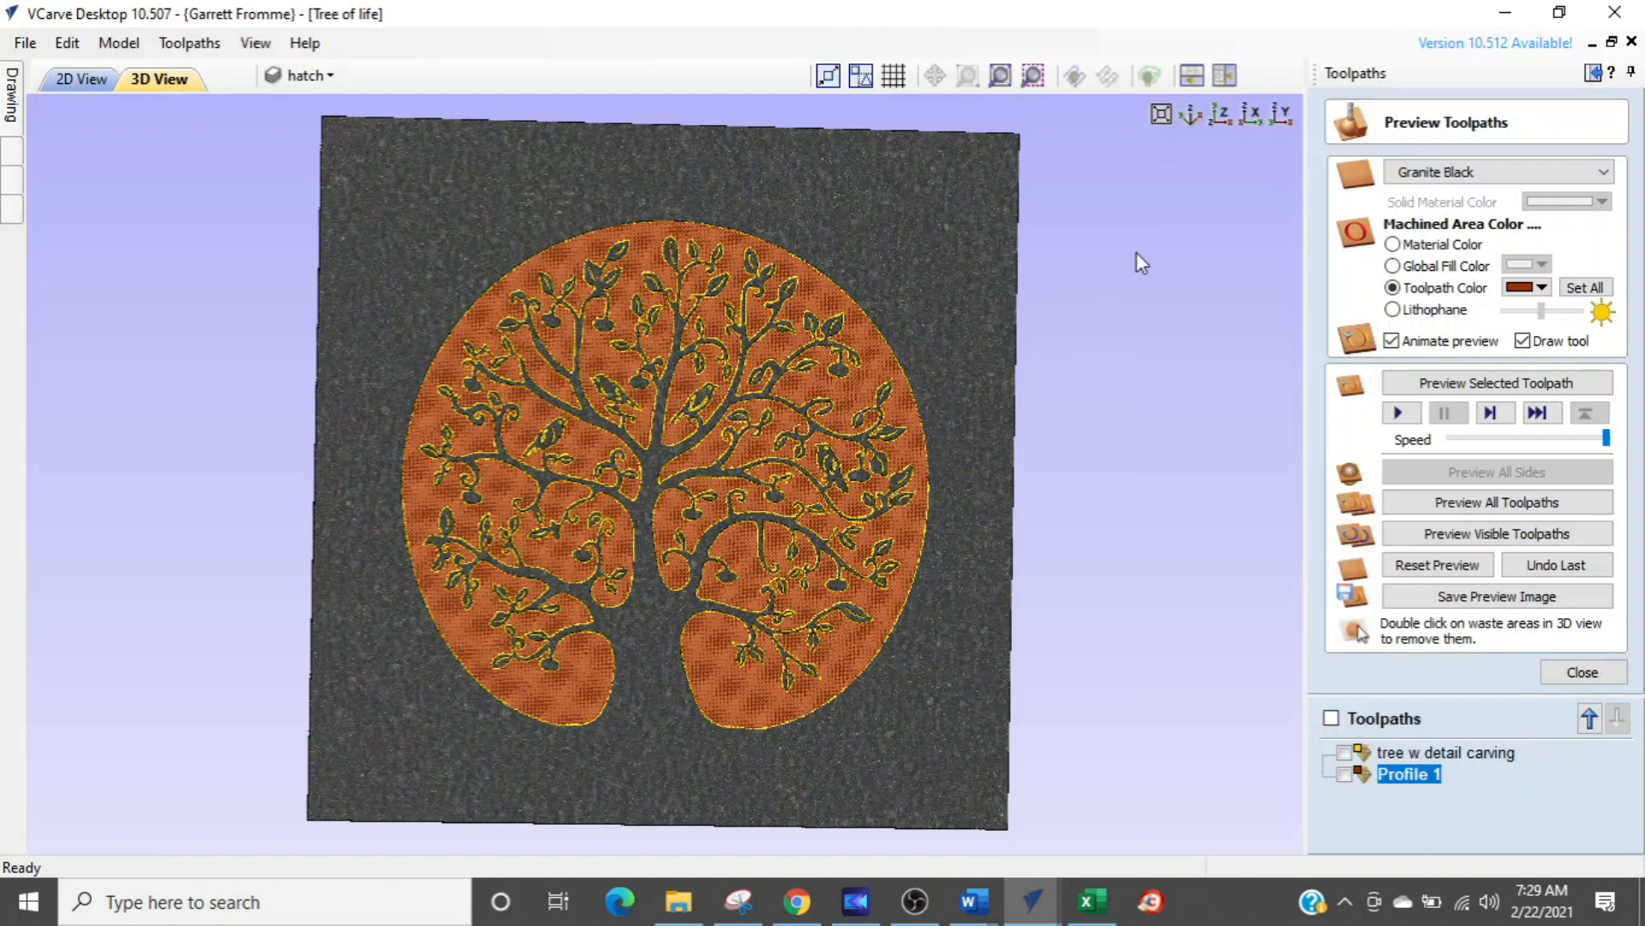
left_click(1599, 674)
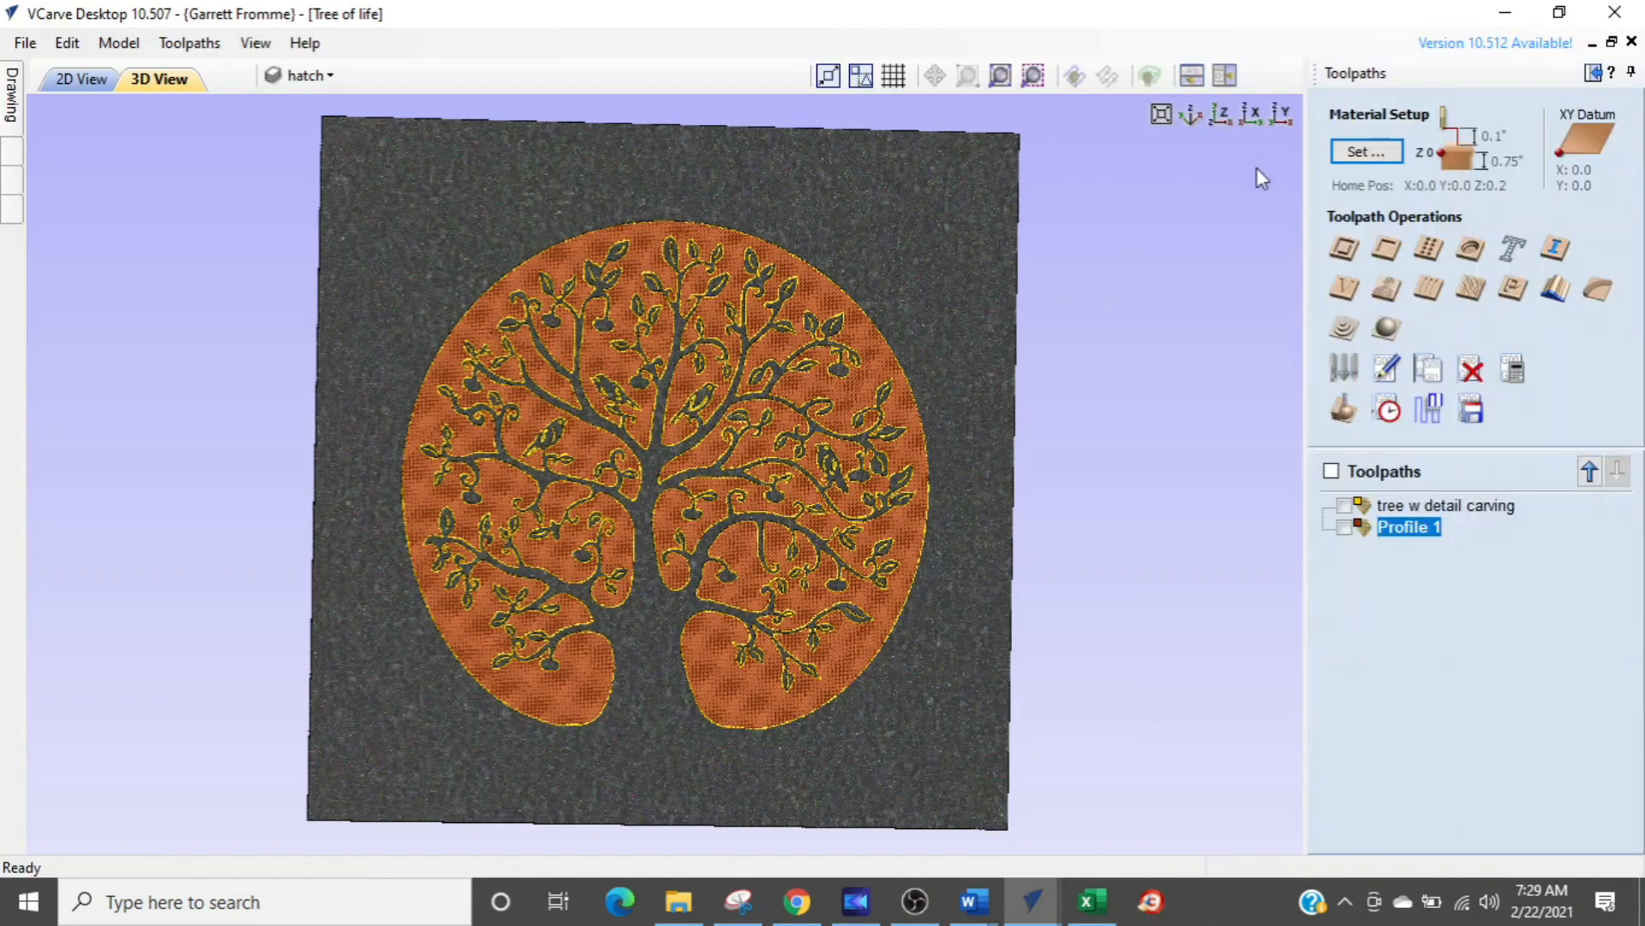
left_click(1384, 505)
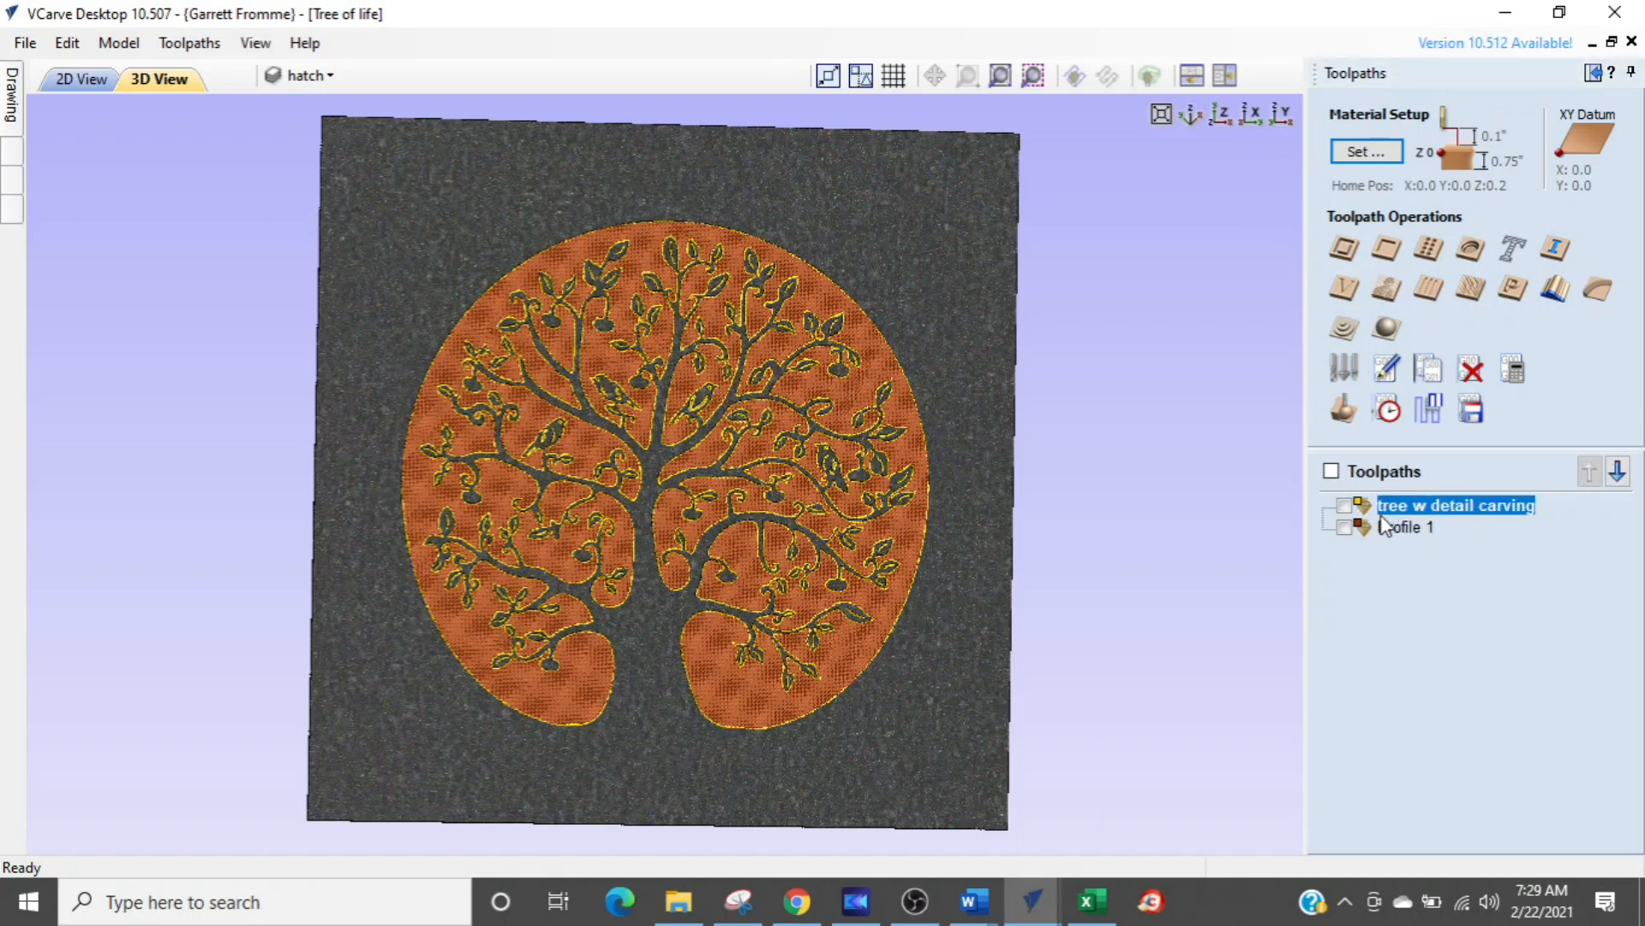
left_click(1382, 526)
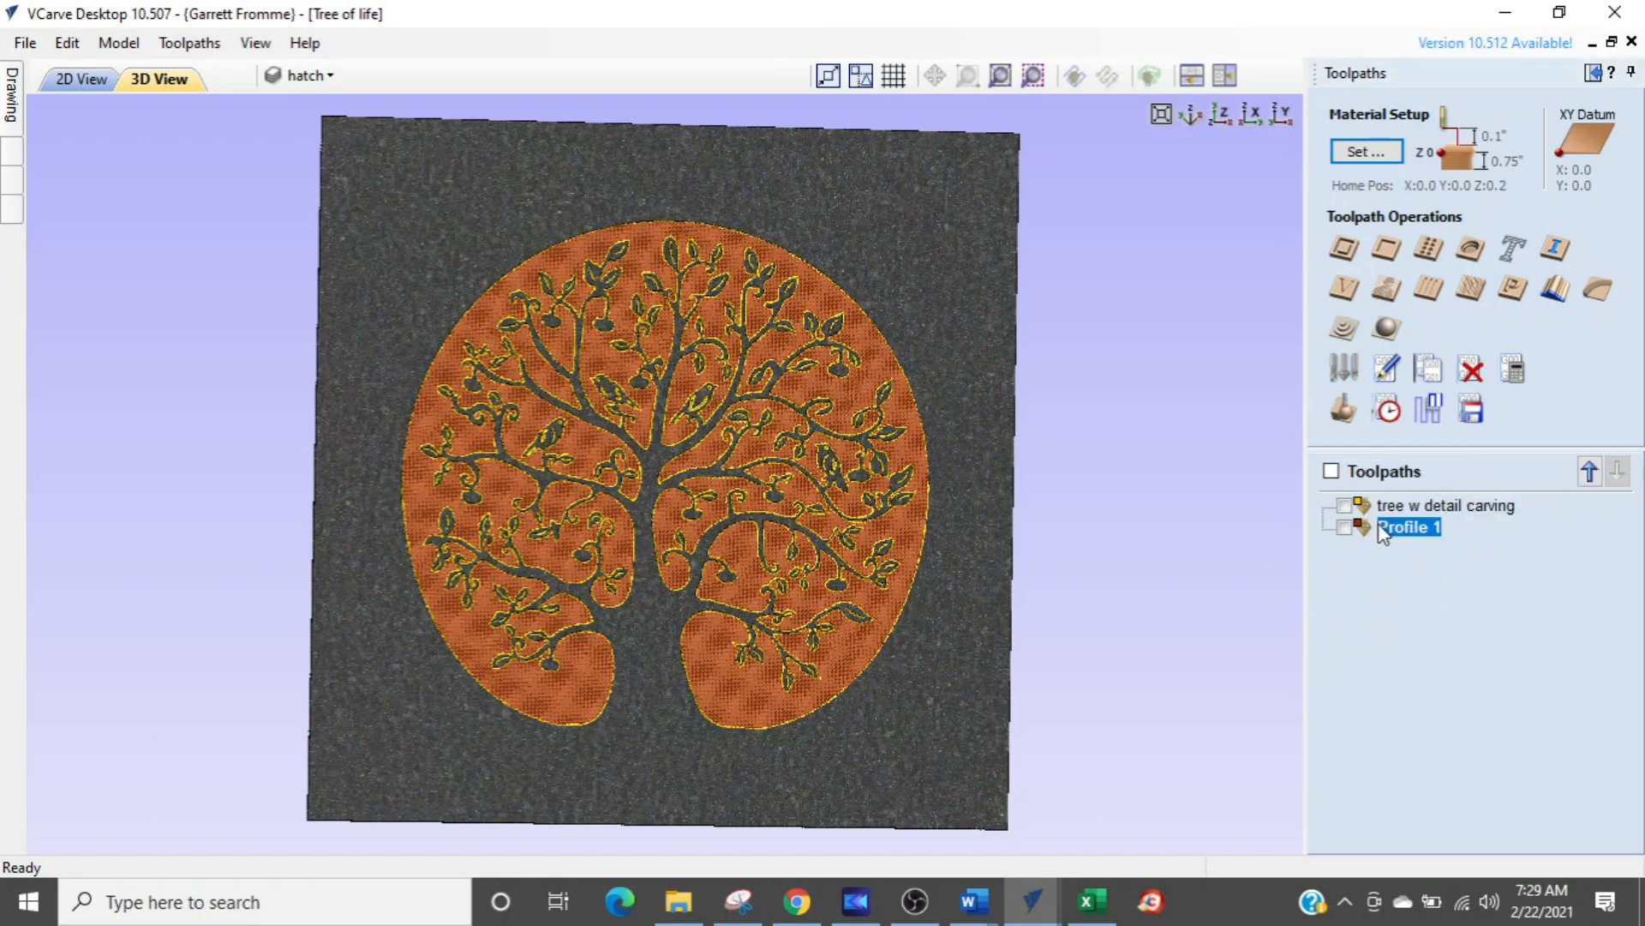
right_click(1382, 528)
mouse_move(1443, 787)
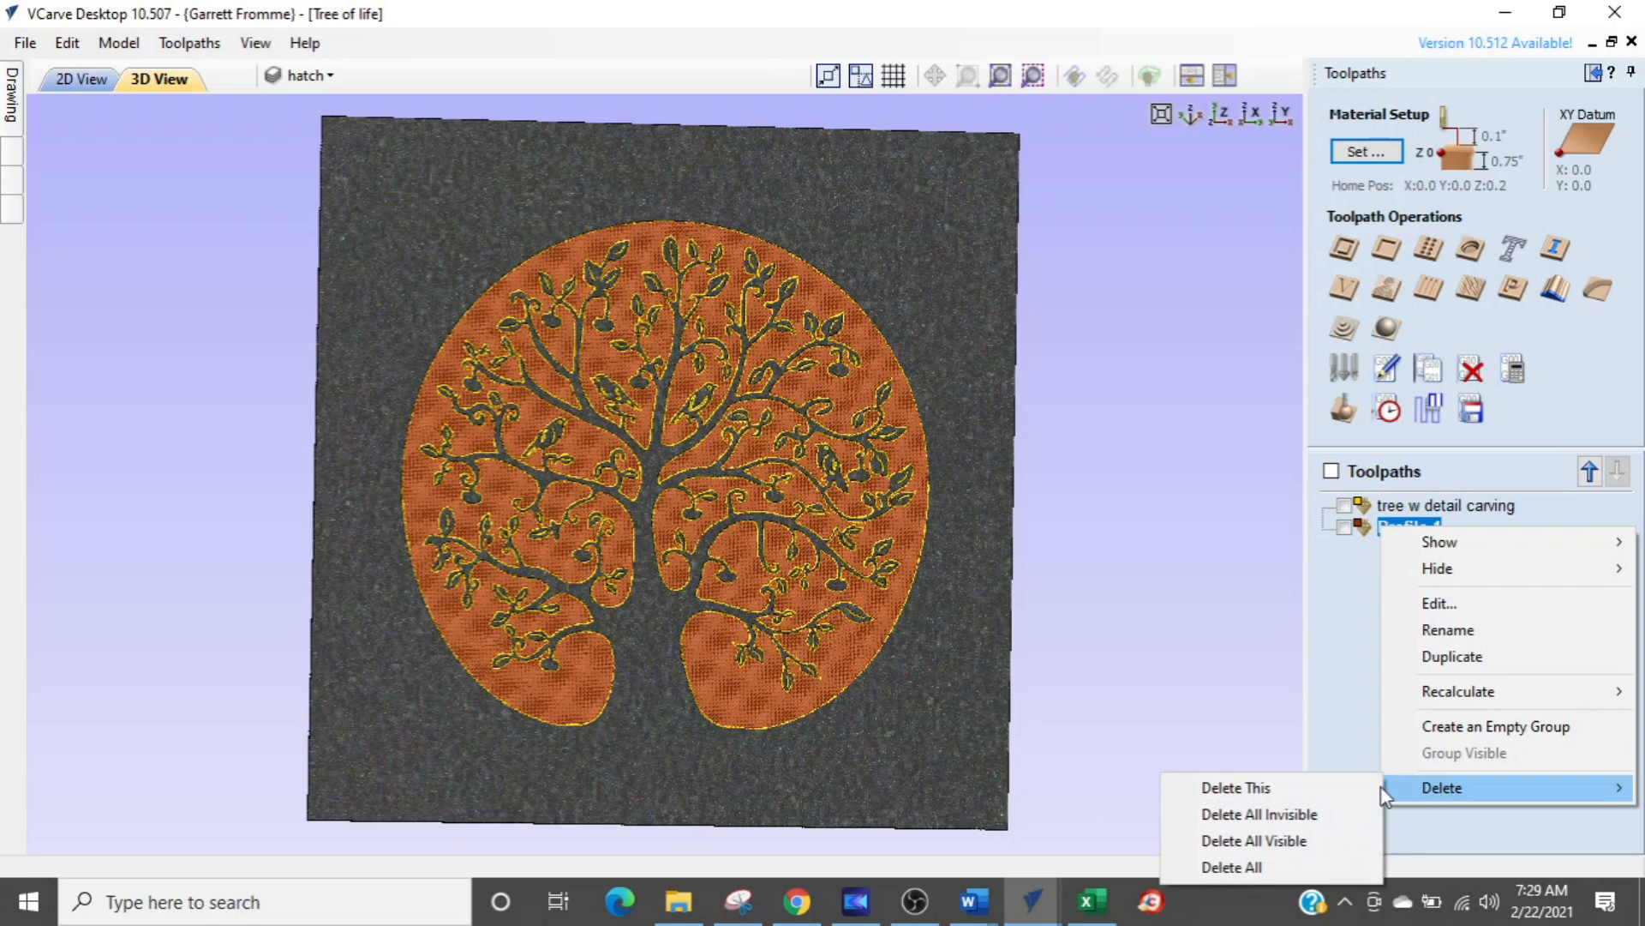
left_click(1253, 861)
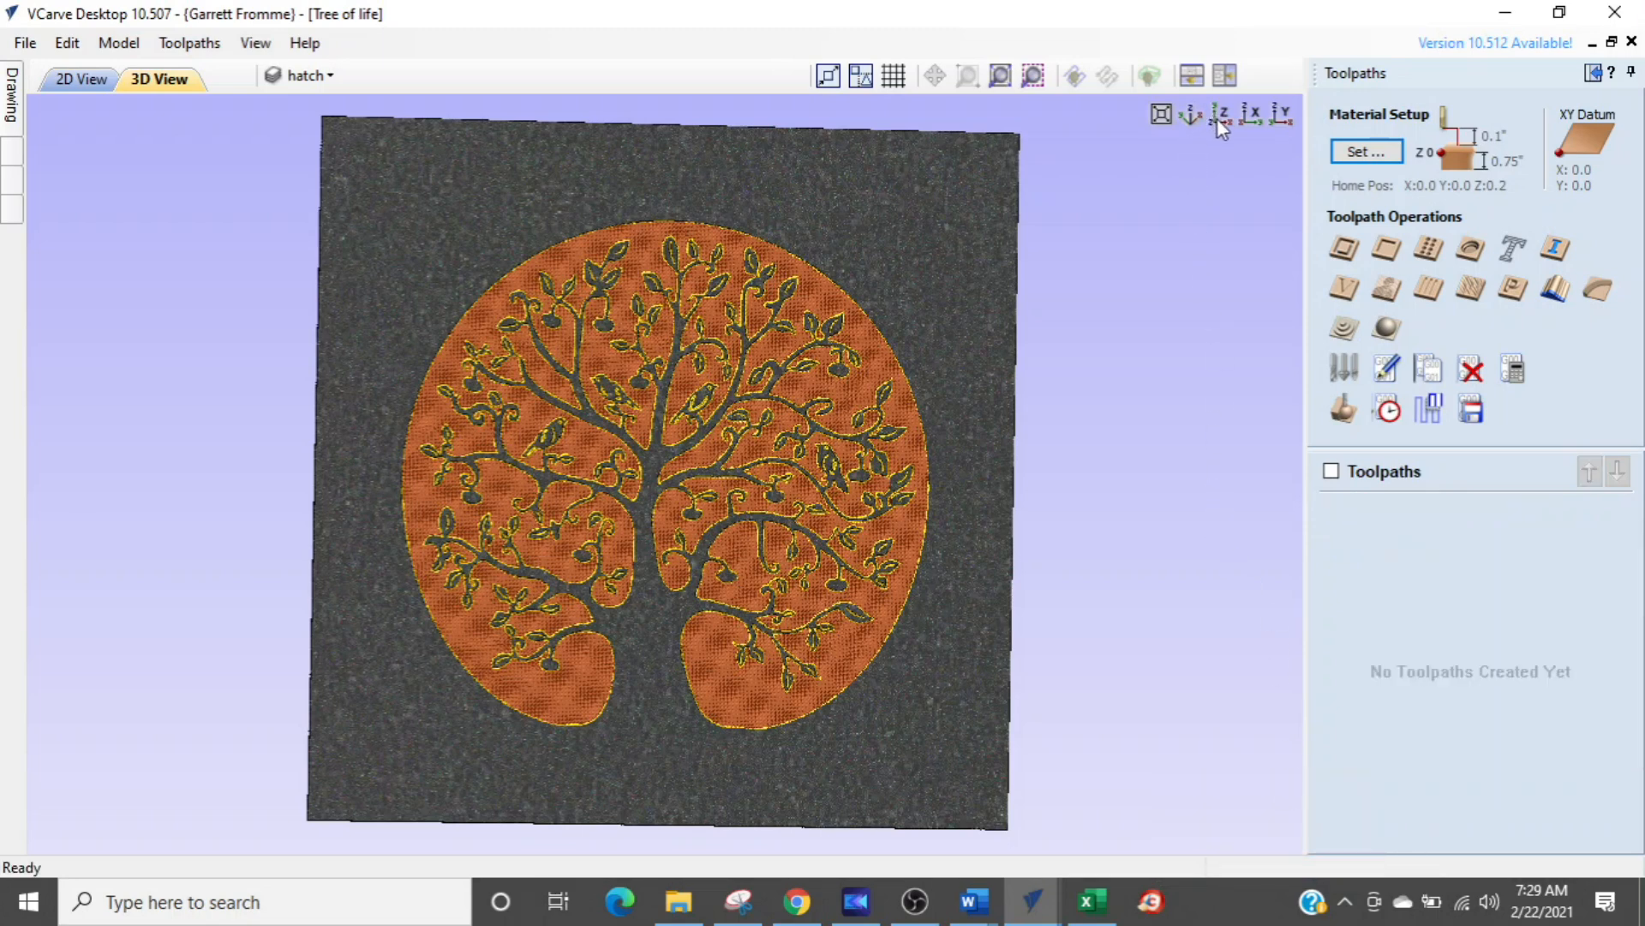
- Reset the toolpath preview to the uncut Granite Black material and leave the preview
left_click(1342, 412)
left_click(1422, 567)
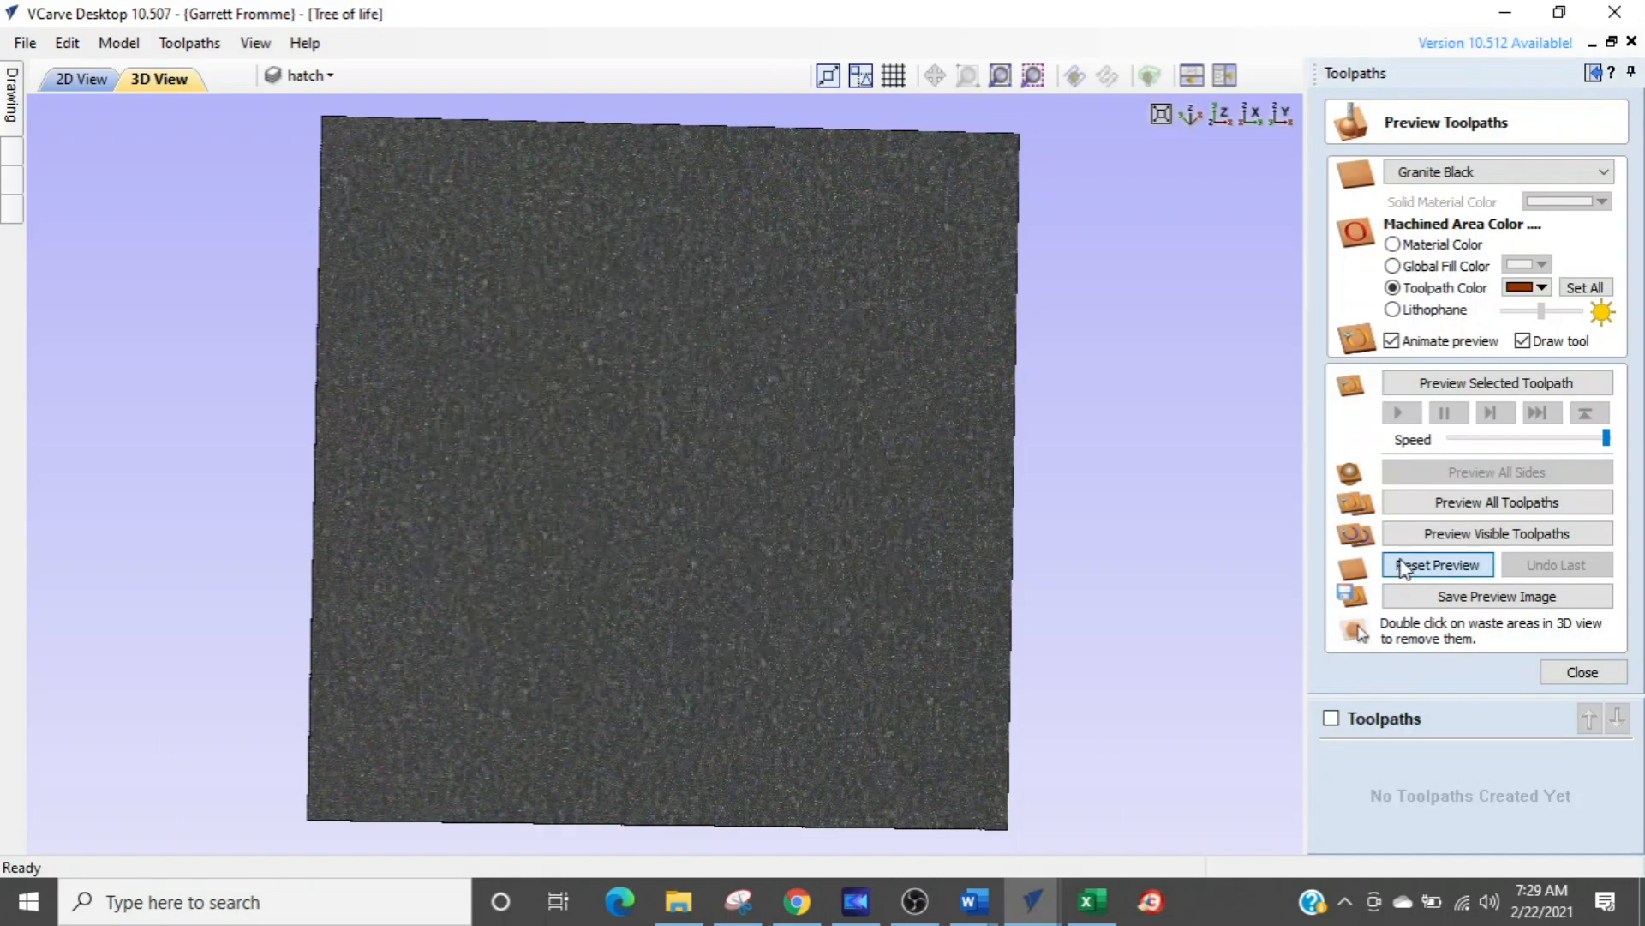
left_click(1581, 672)
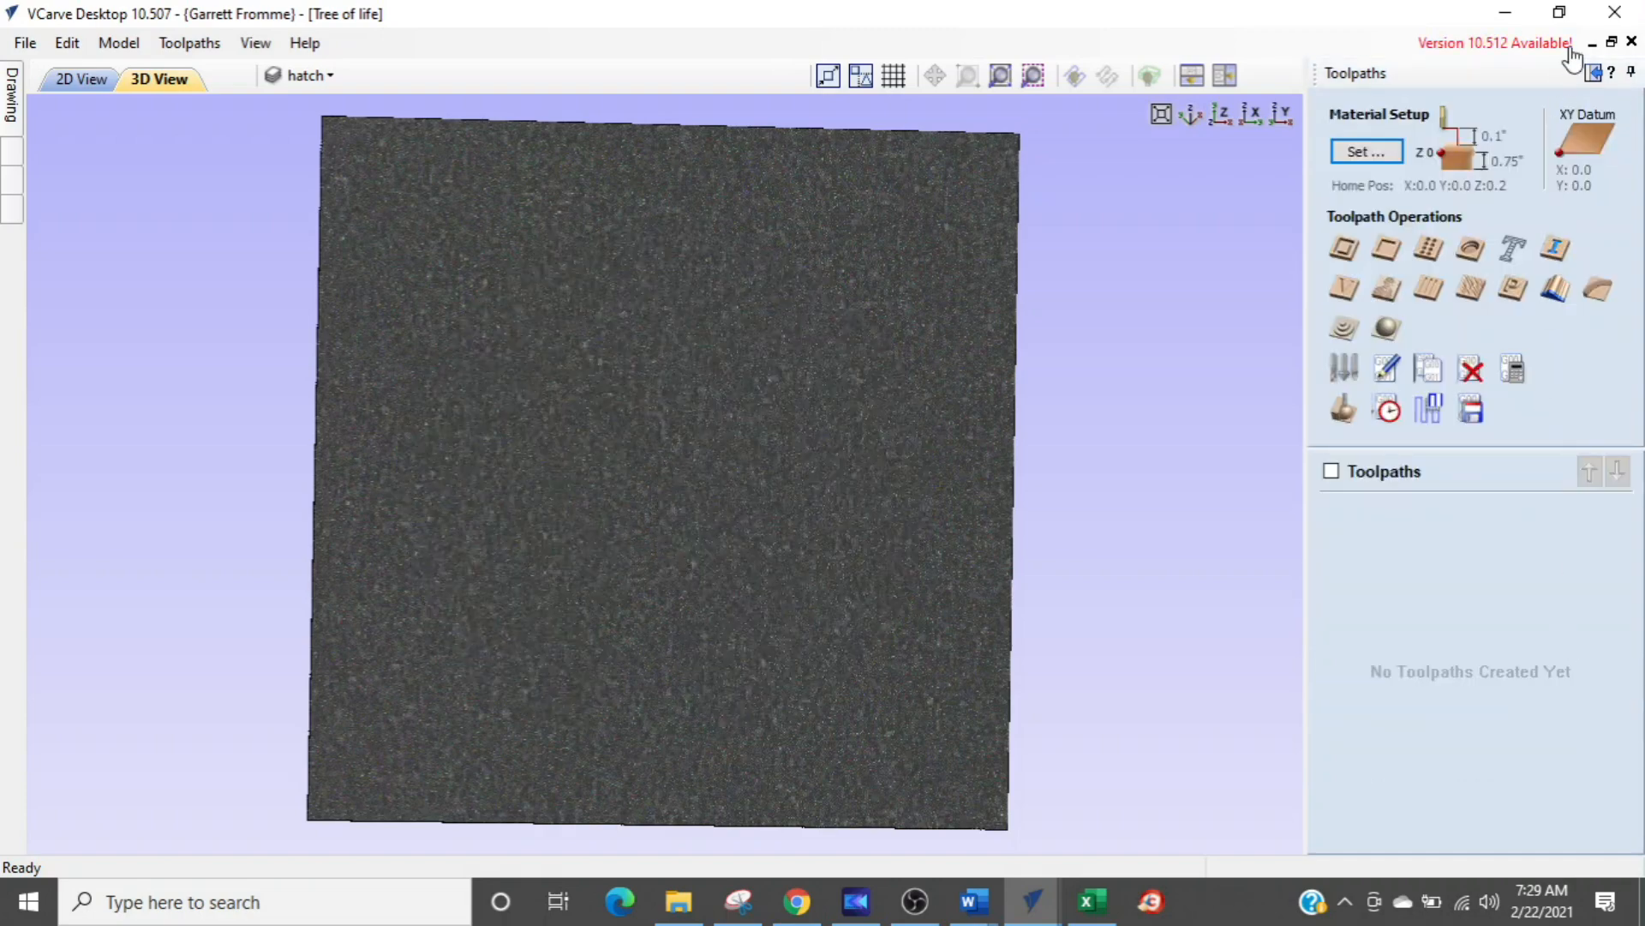
- Switch to the drawing tools layout and show the tree closer up in the 2D view
left_click(1592, 73)
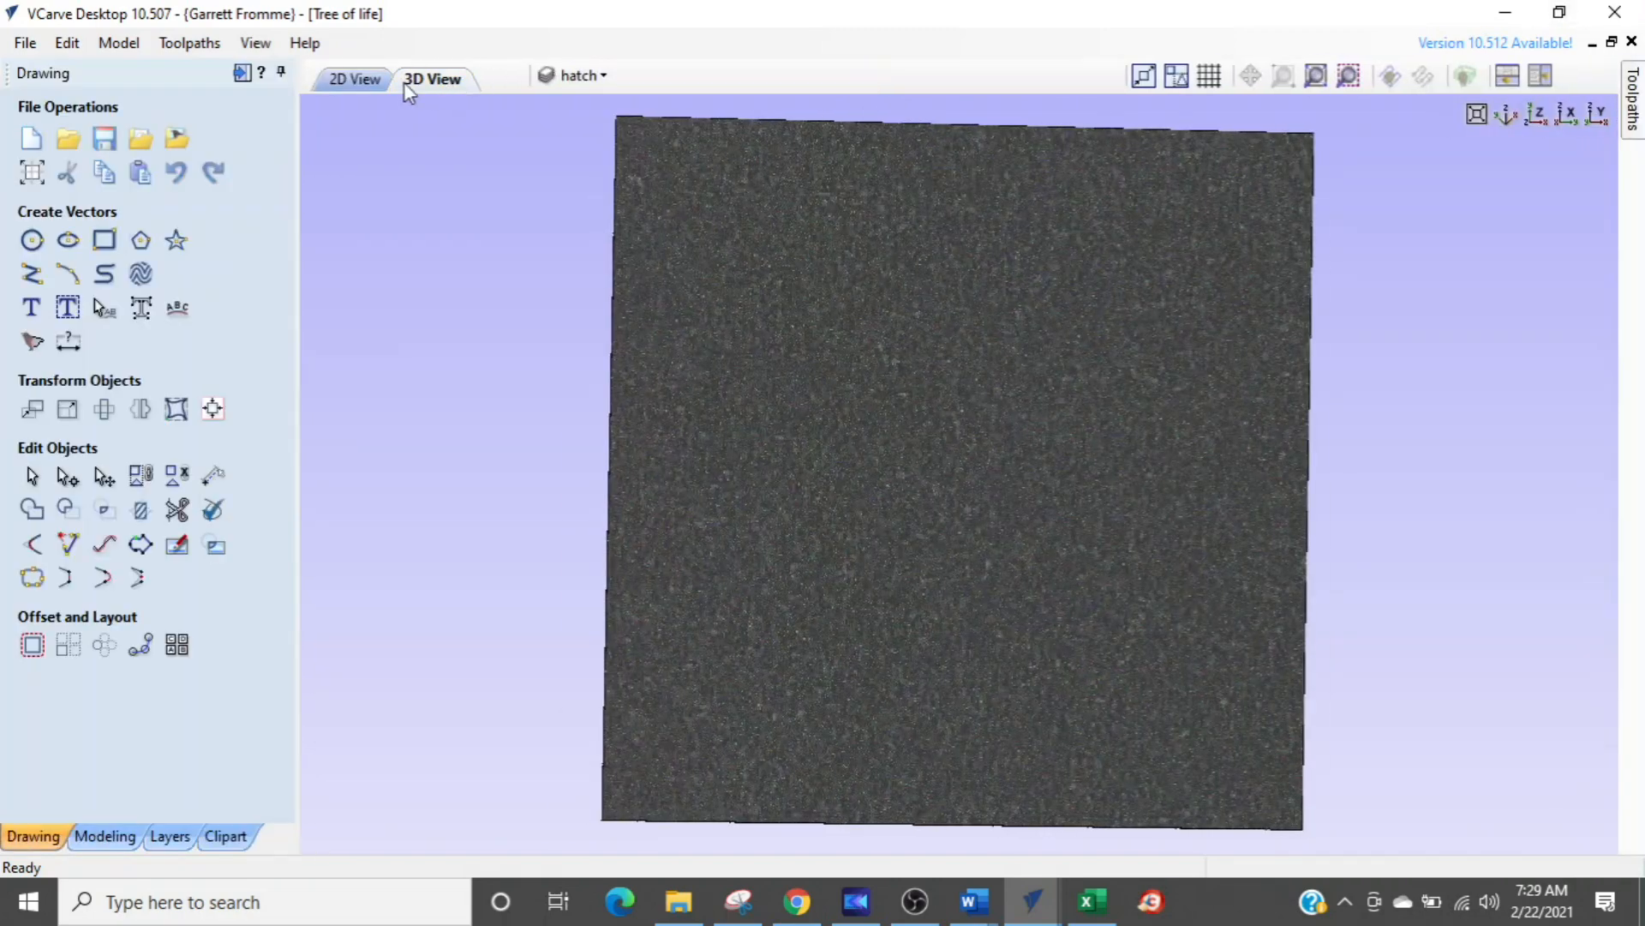
left_click(355, 78)
scroll(527, 553, "up", 3)
mouse_move(520, 544)
middle_mouse_down()
mouse_move(679, 540)
mouse_move(685, 560)
middle_mouse_up()
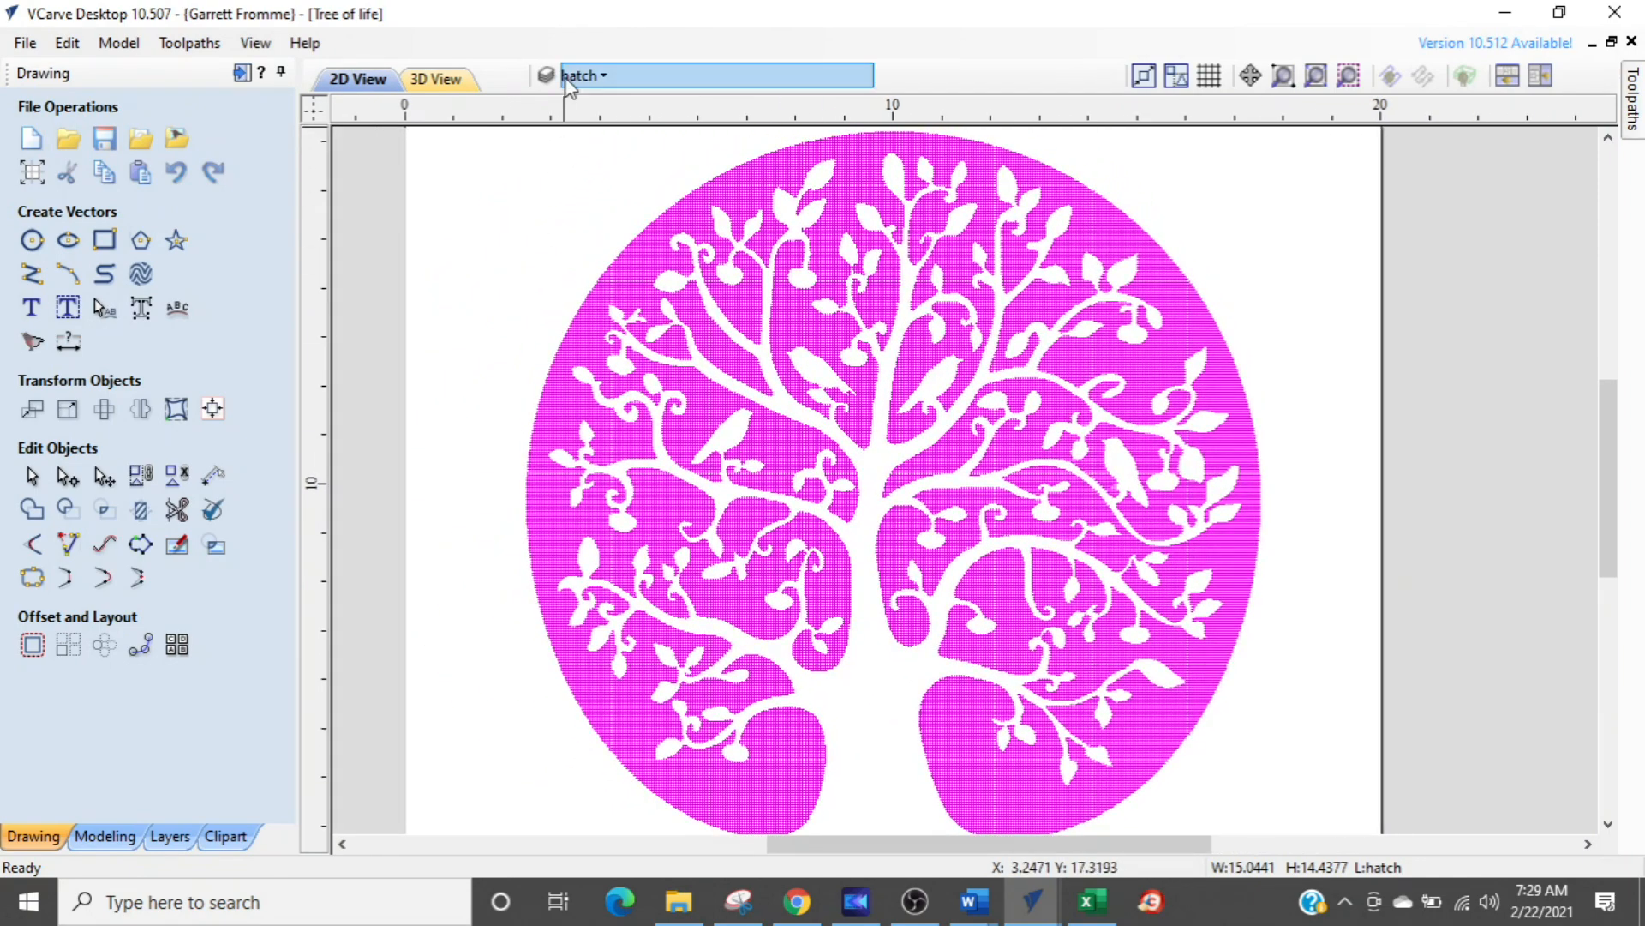
- Show all layers of the Tree of life drawing
left_click(569, 79)
right_click(725, 161)
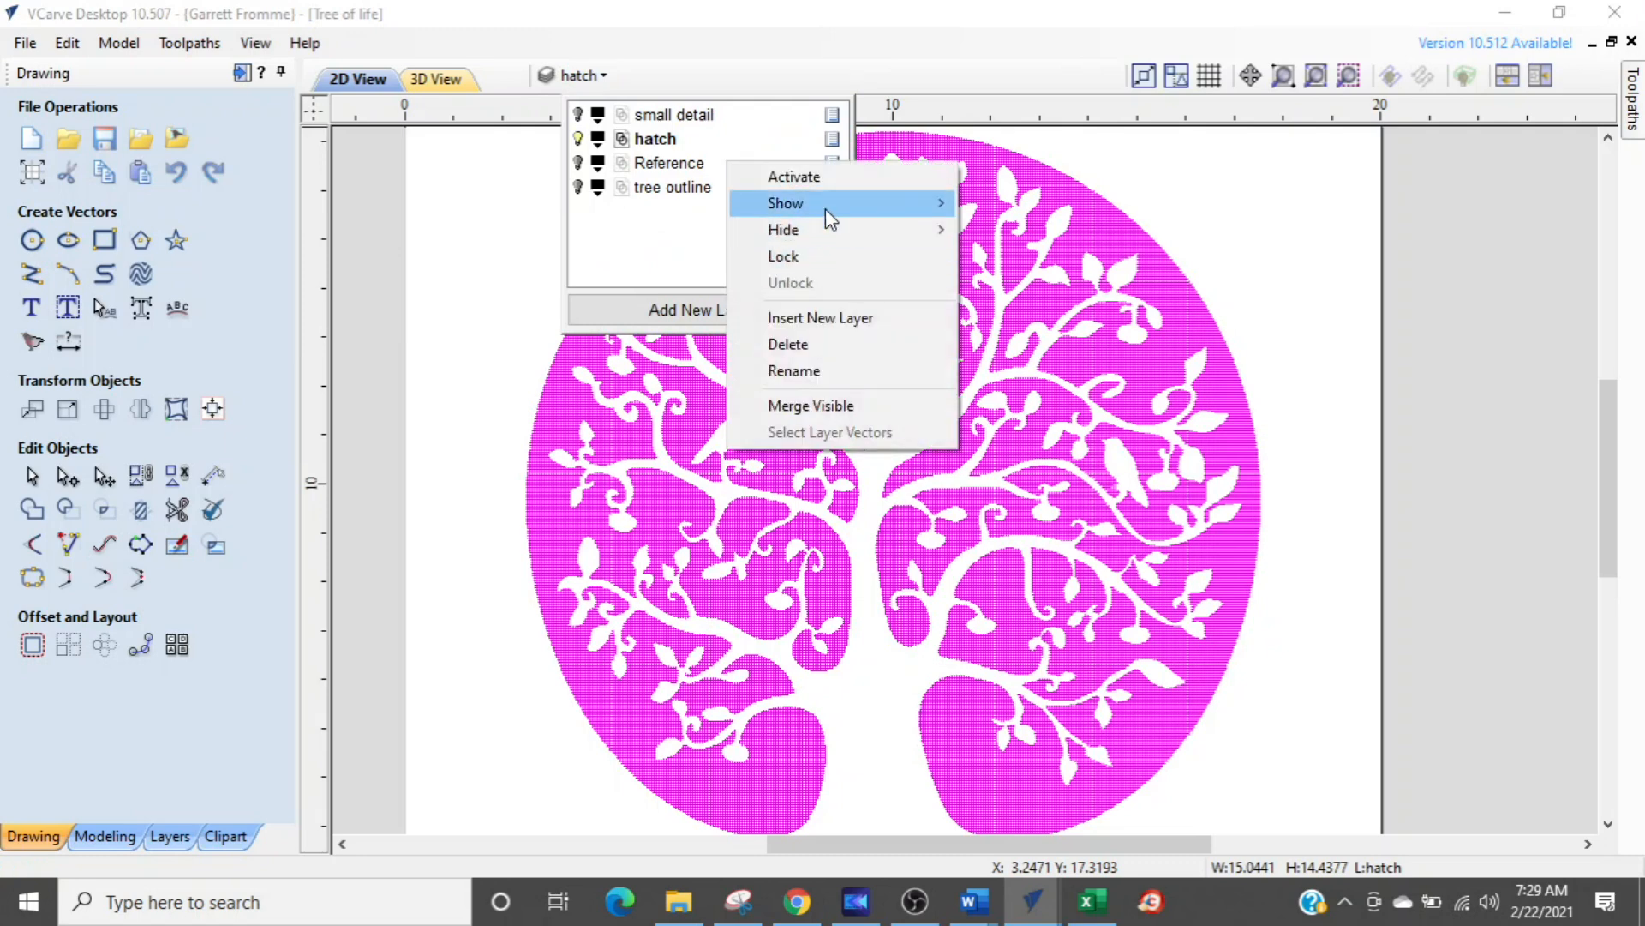
mouse_move(830, 220)
left_click(1011, 283)
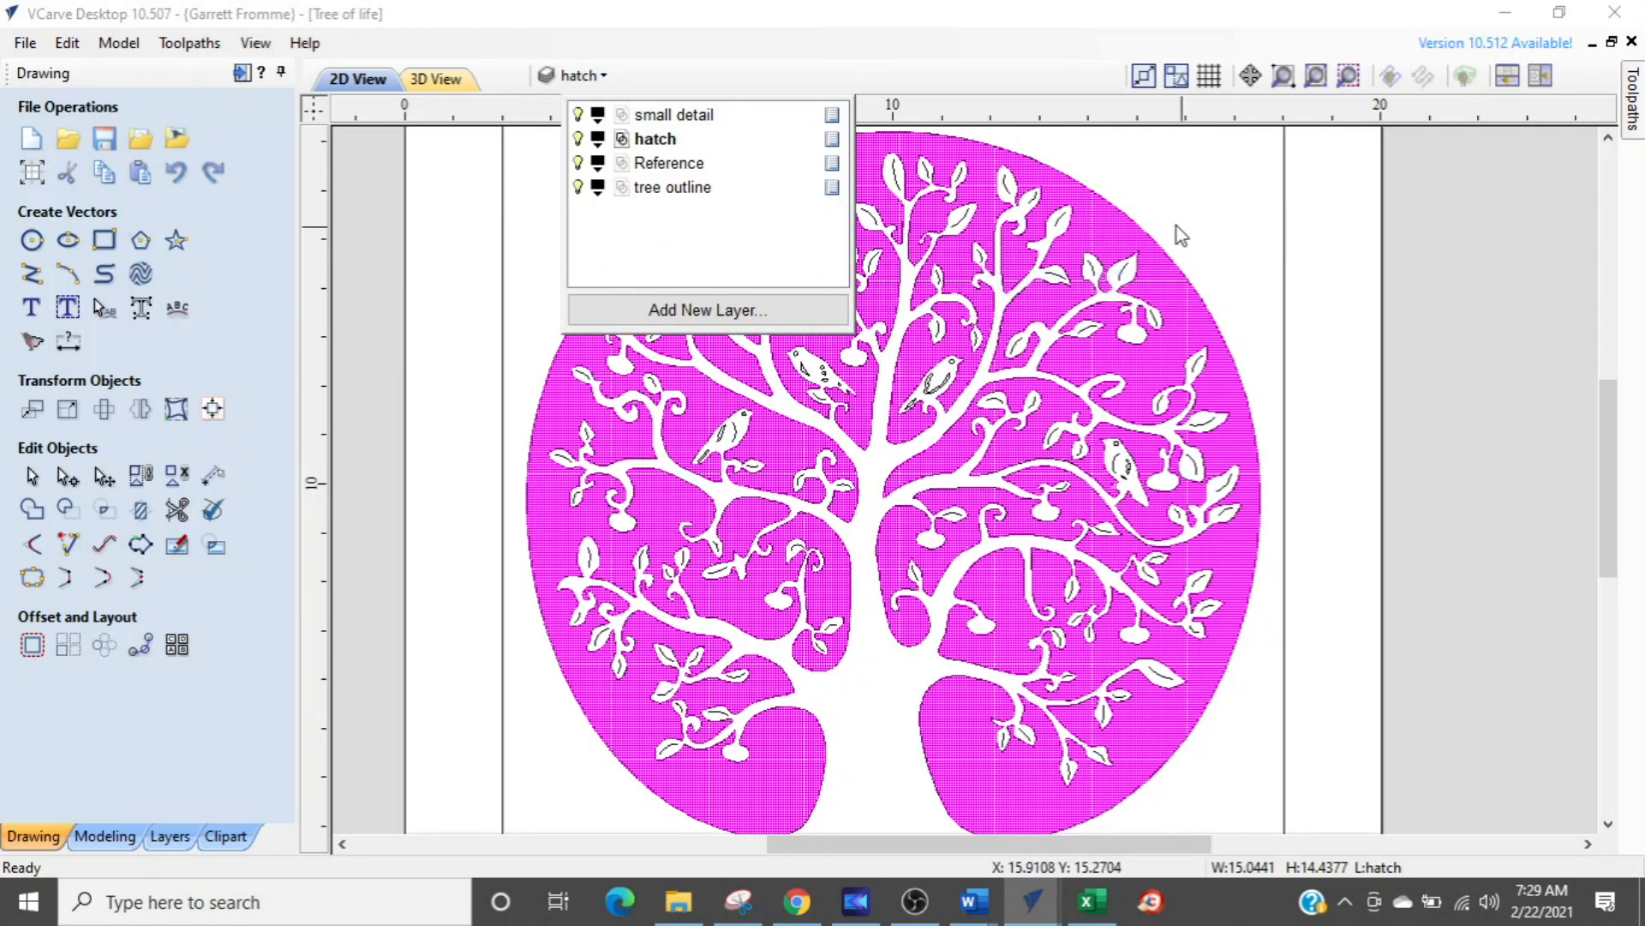
- Select the square border on the Reference layer, clear the selection, and open the layer list
left_click(1283, 249)
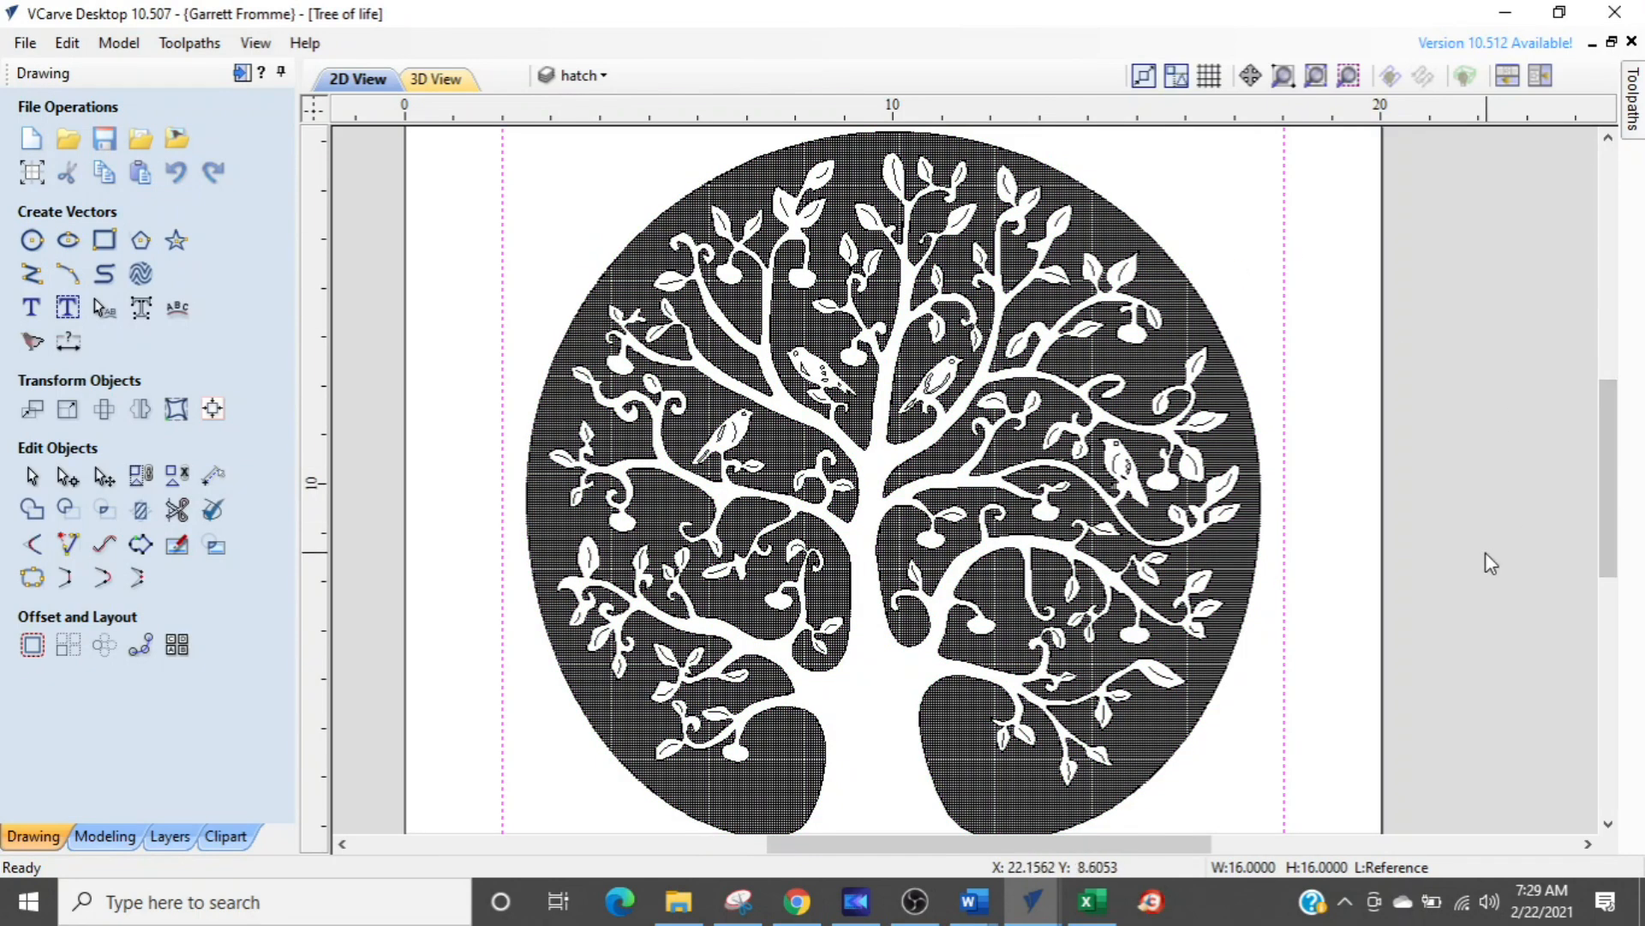
scroll(1457, 553, "down", 2)
scroll(1371, 506, "up", 3)
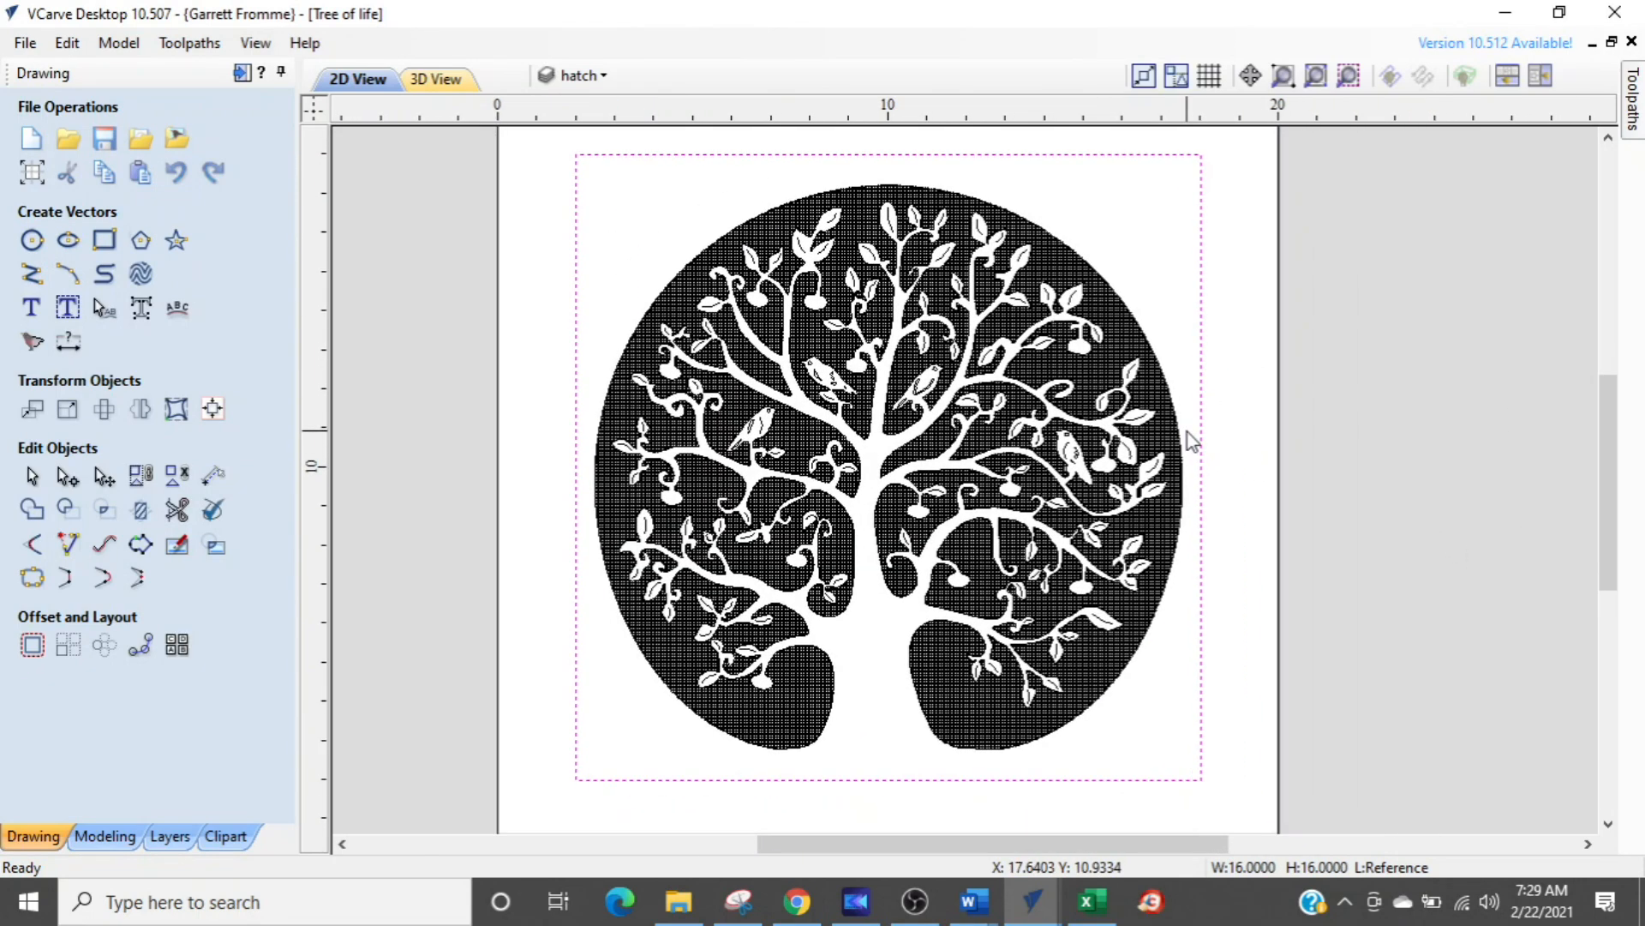
left_click(444, 211)
left_click(569, 86)
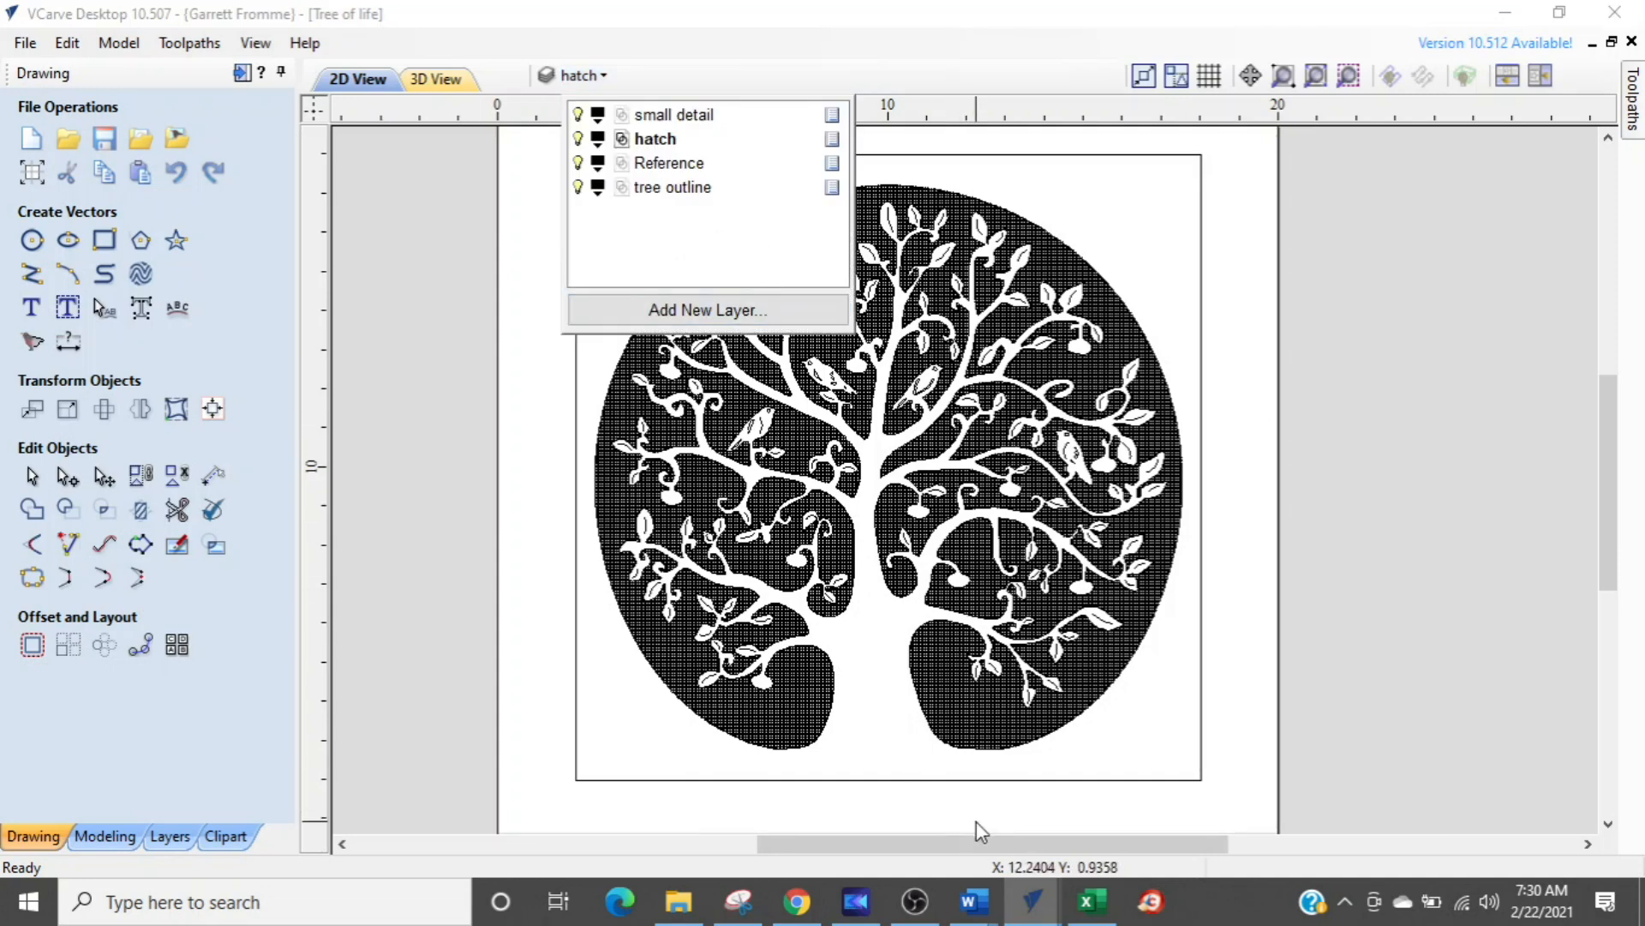
- Switch to File Explorer and open the Tree folder inside the CNC Models folder
mouse_move(686, 910)
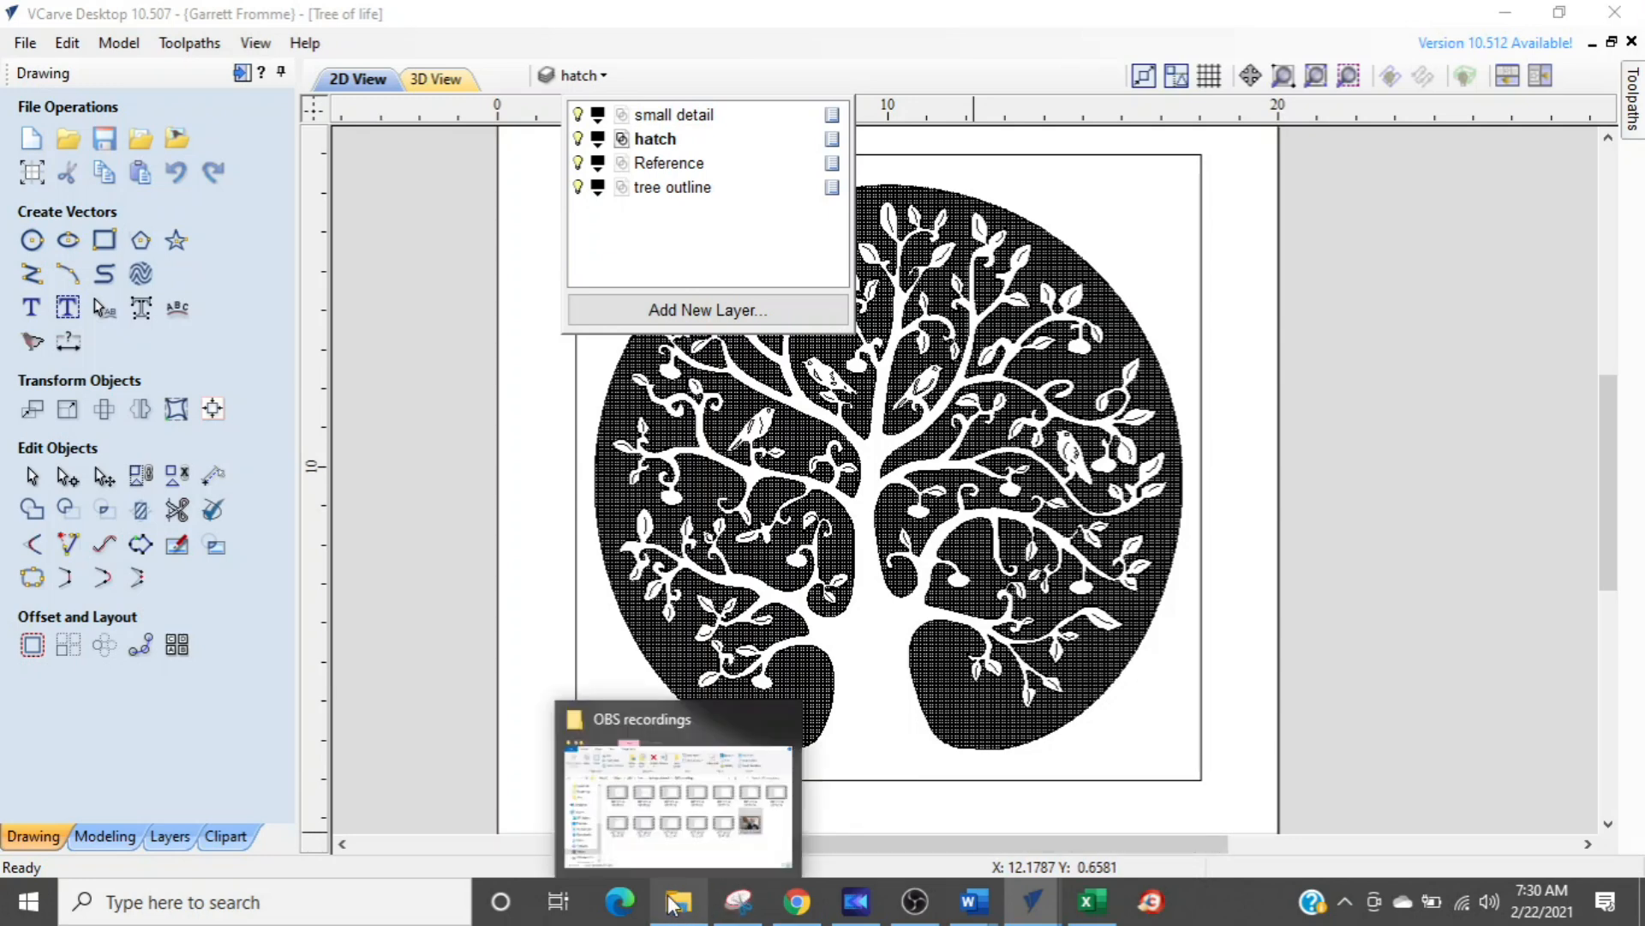
left_click(677, 797)
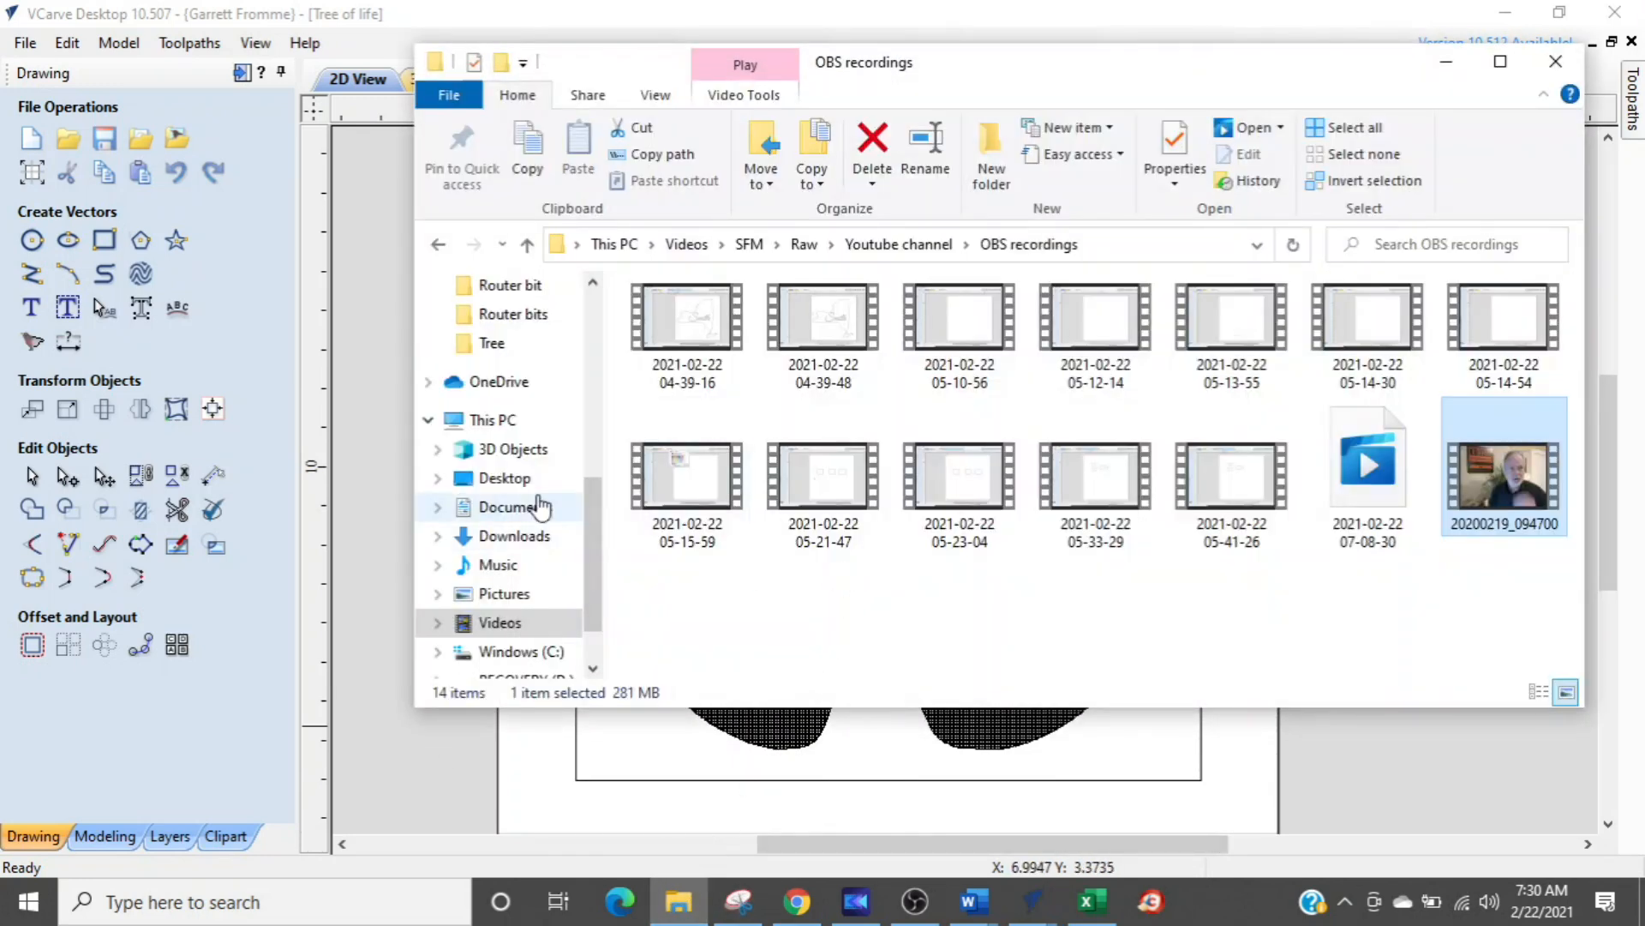
scroll(525, 476, "up", 4)
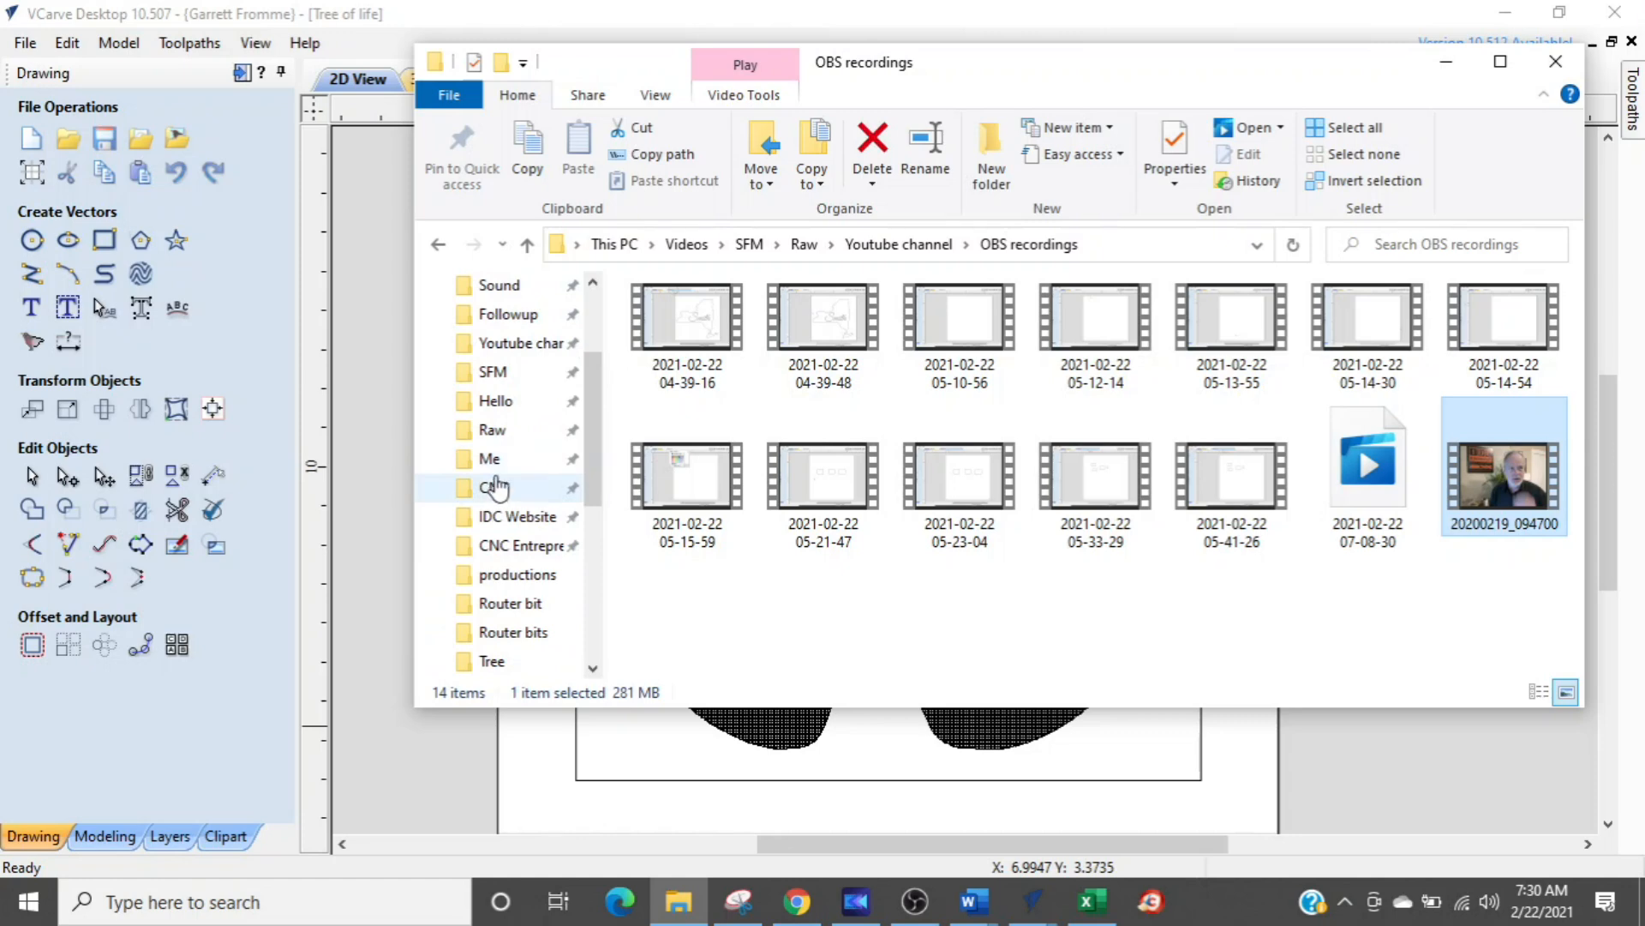
left_click(494, 485)
left_click(850, 358)
double_click(850, 350)
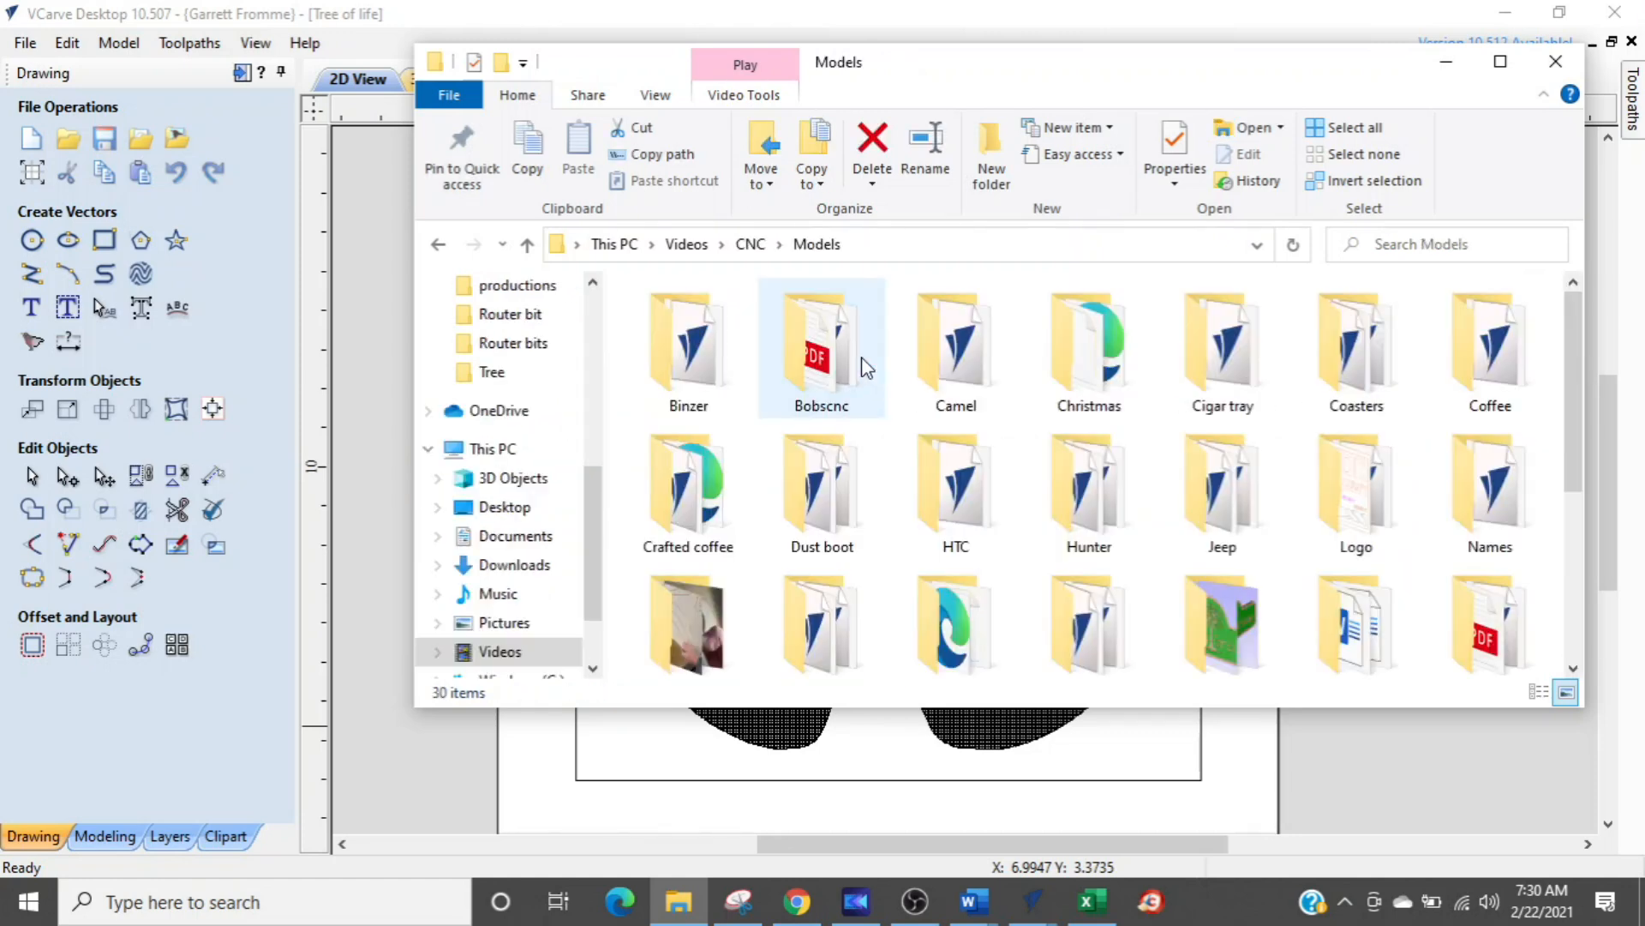
scroll(1009, 569, "down", 1)
scroll(1010, 570, "down", 1)
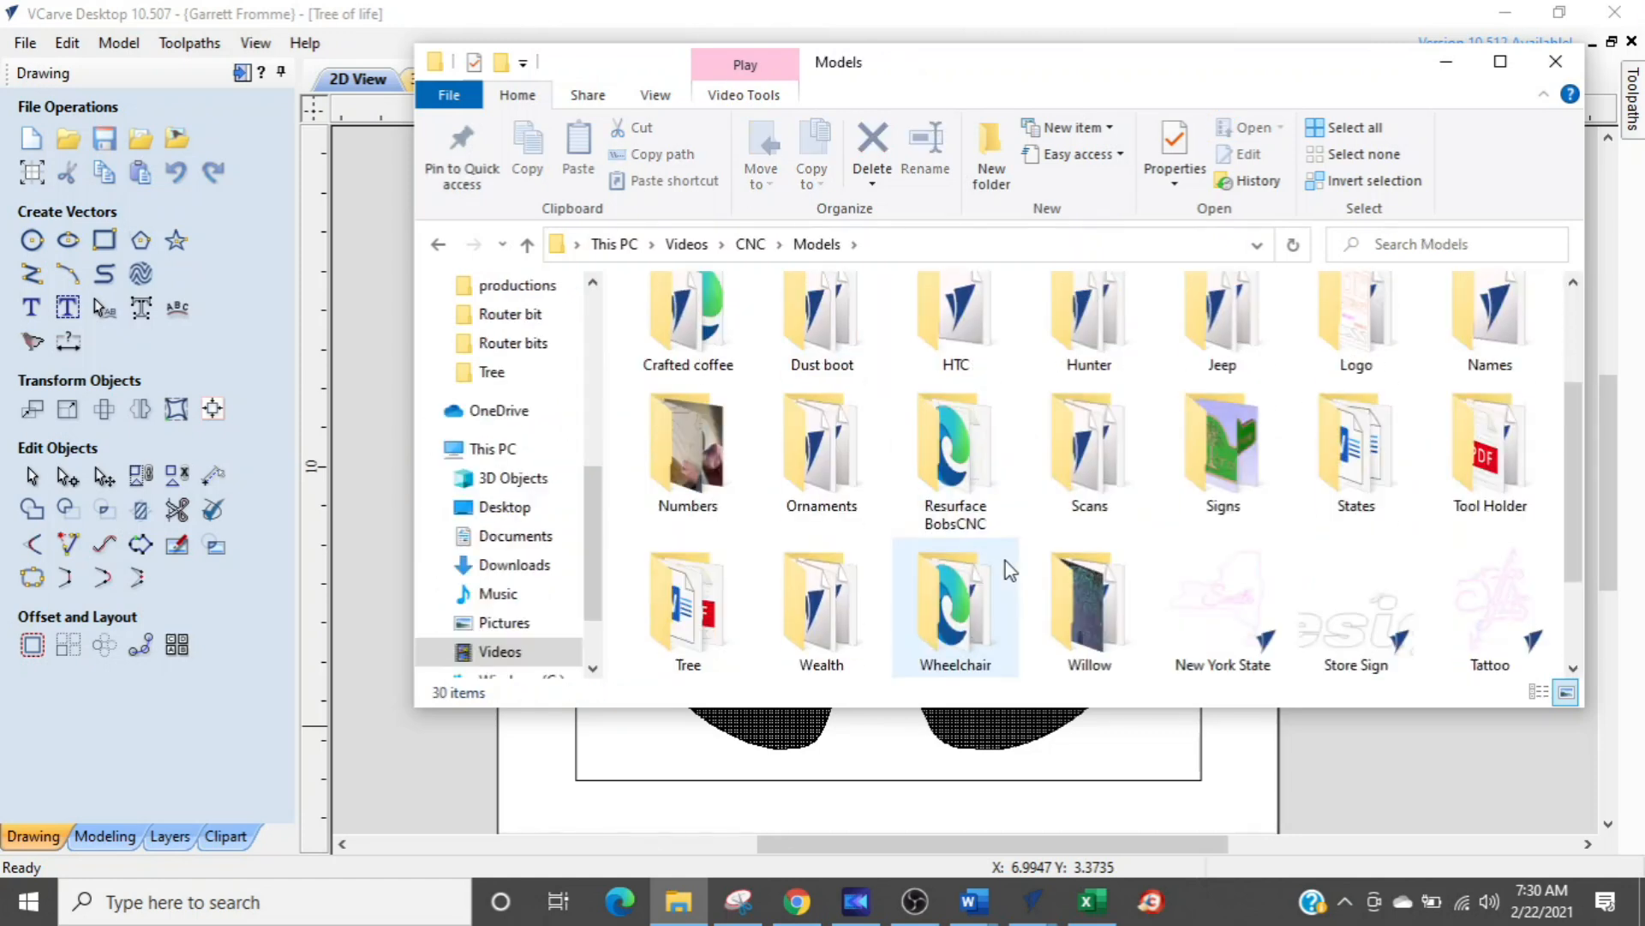
double_click(660, 617)
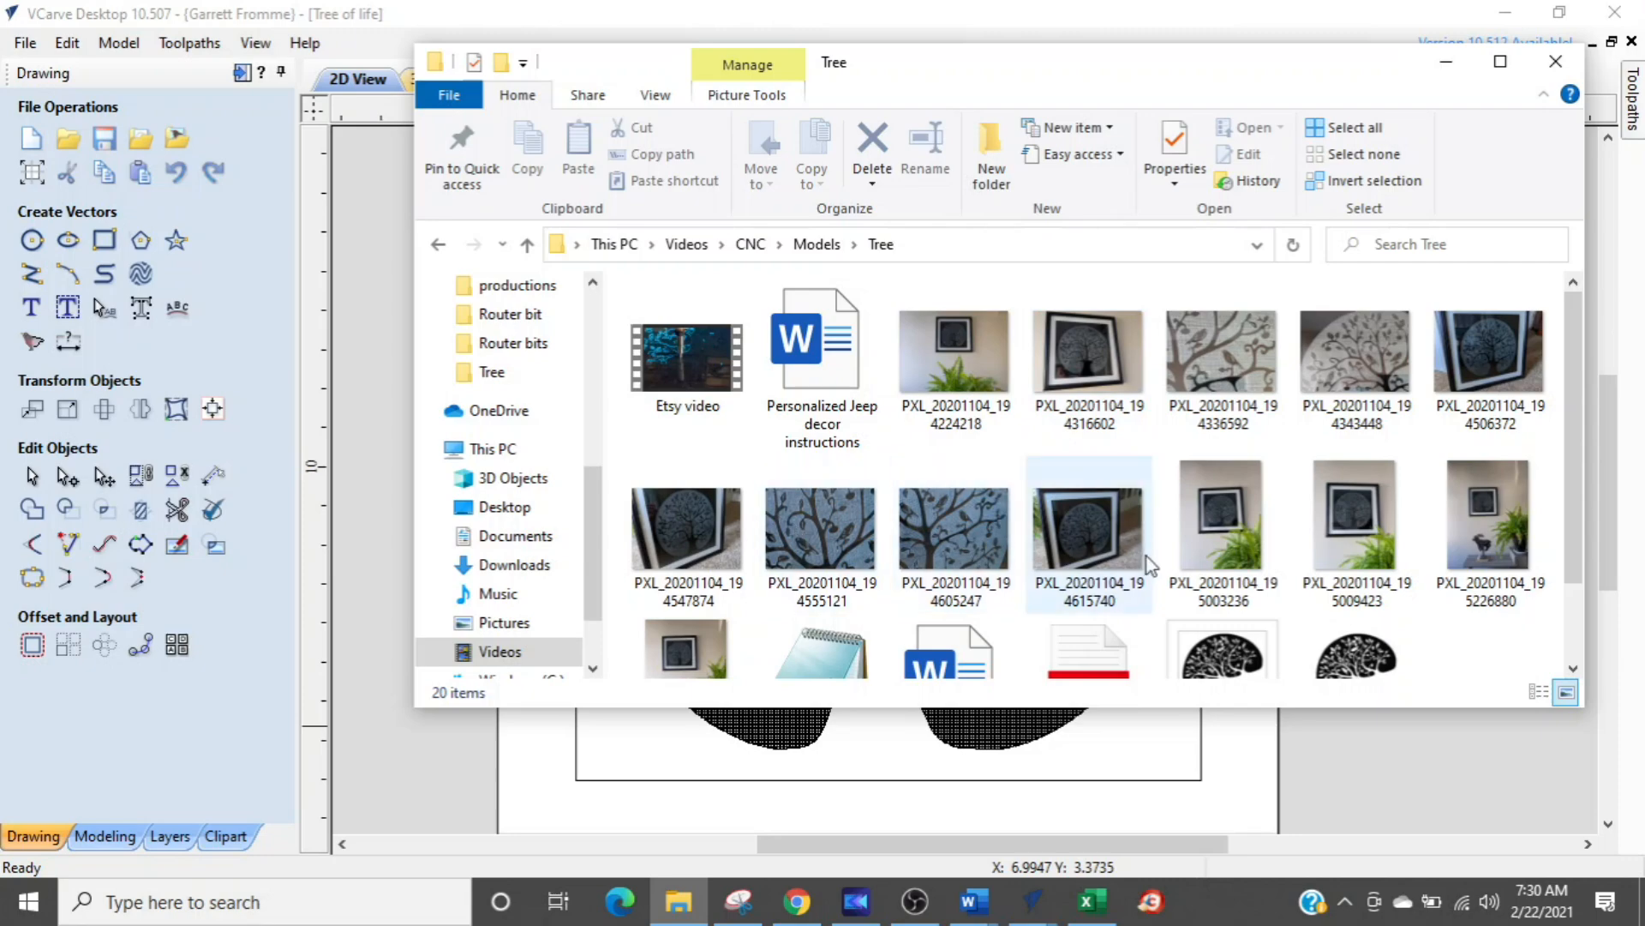
- Open the photo PXL_20201104_194224218 and enlarge the framed tree engraving in it
double_click(947, 353)
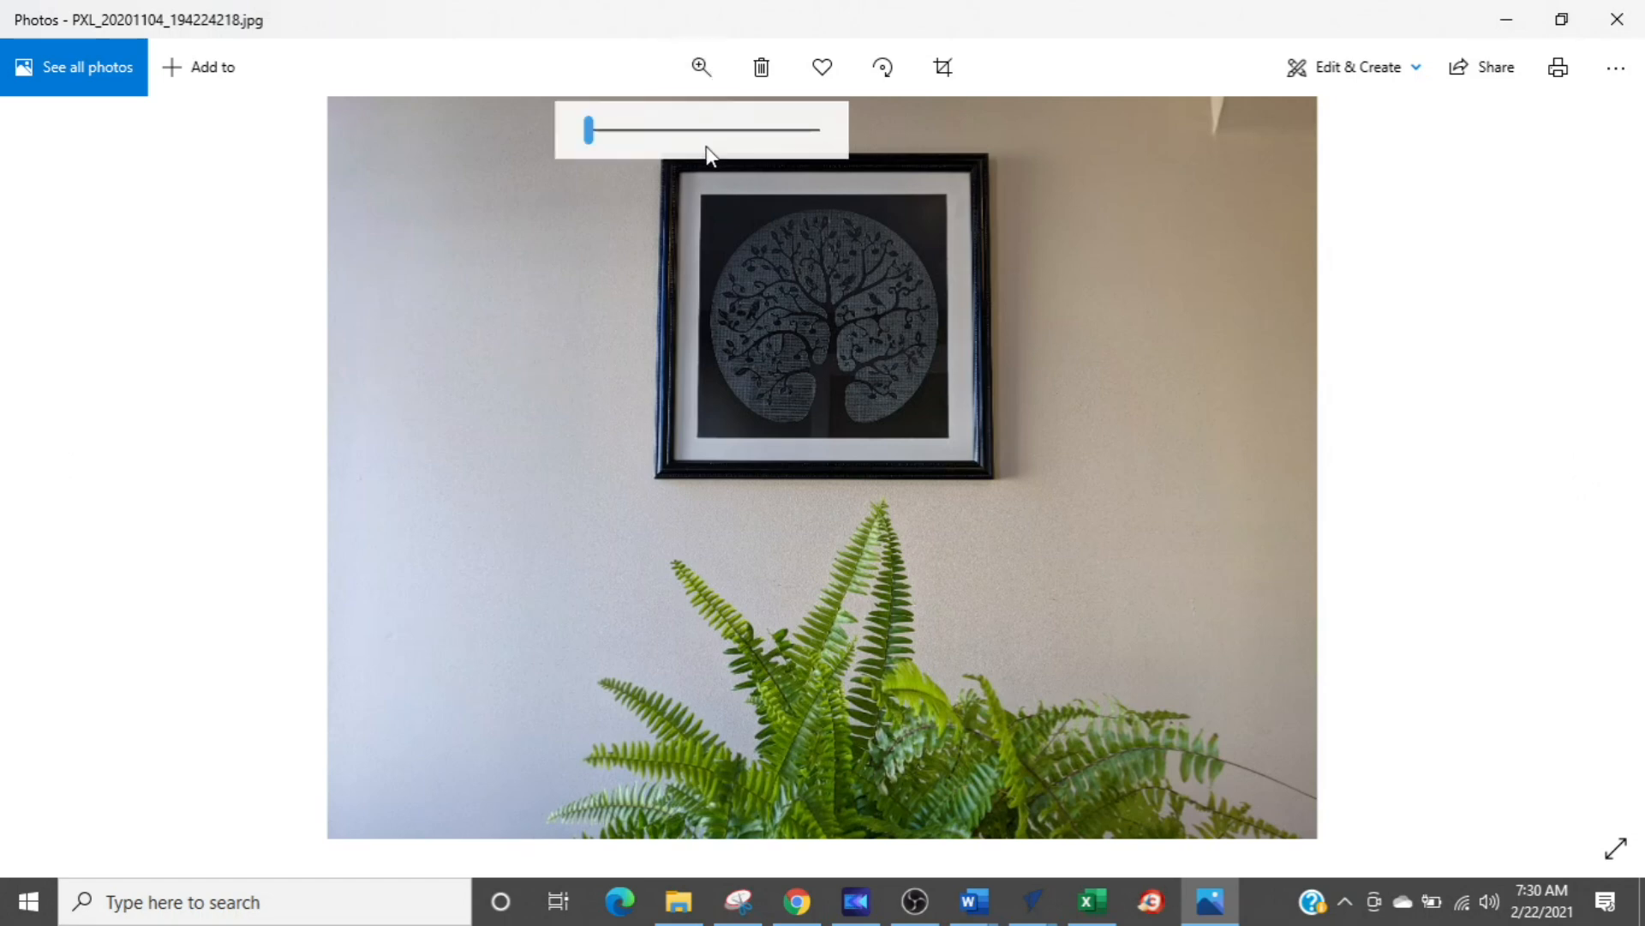
left_click_drag(589, 133, 606, 139)
left_click_drag(1041, 264, 1080, 591)
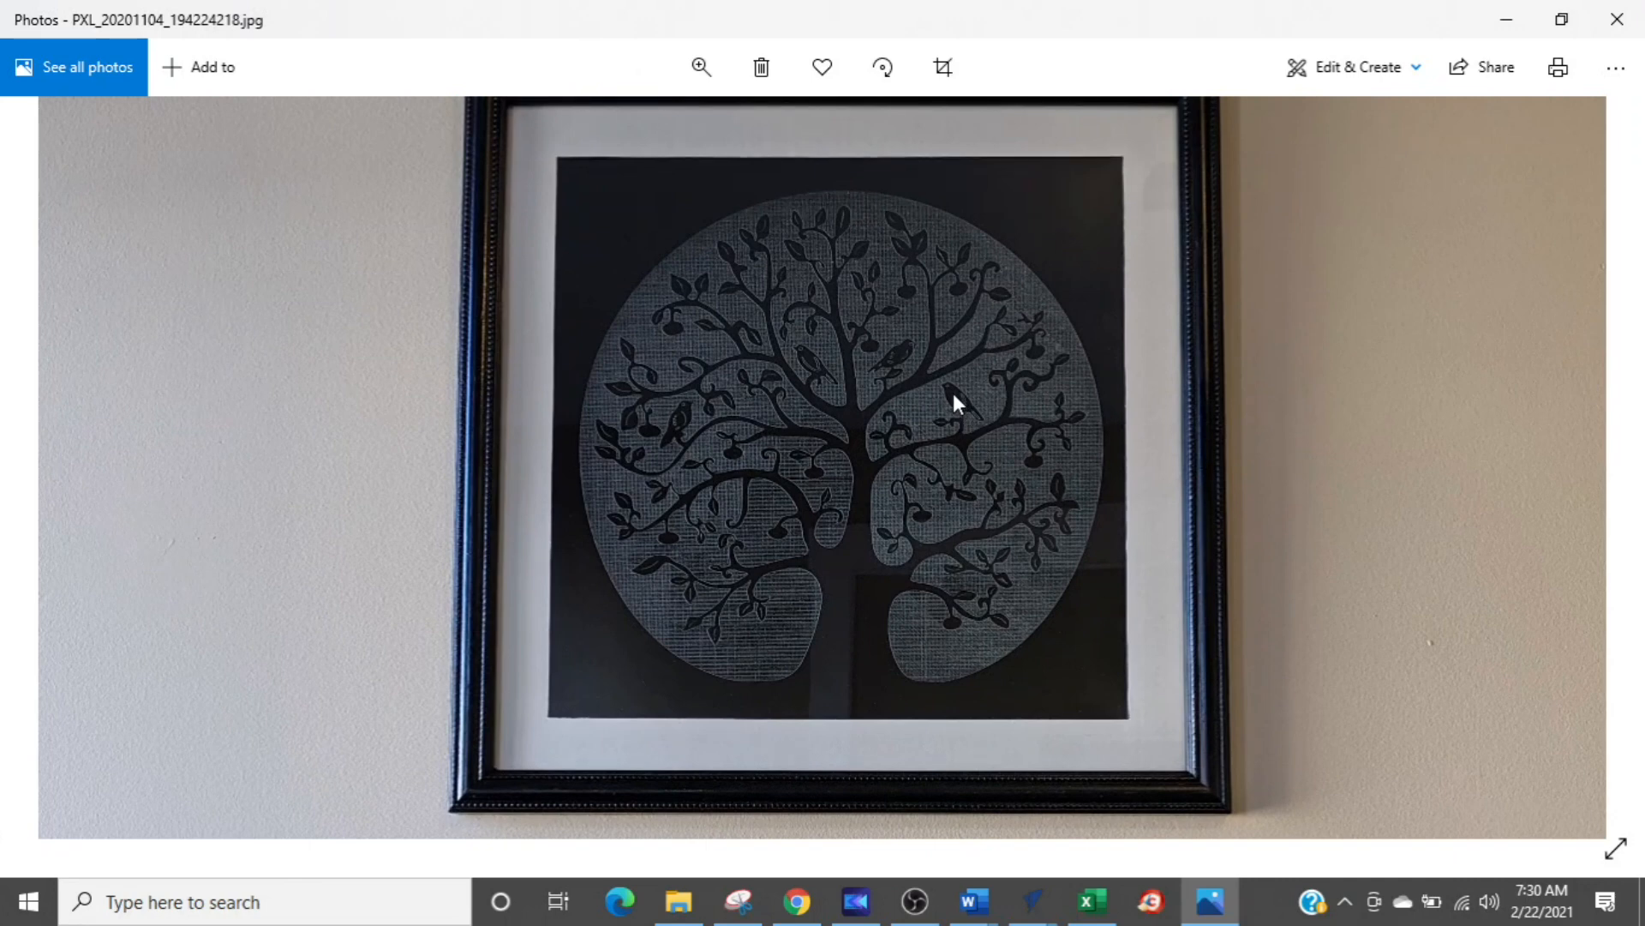
left_click(699, 68)
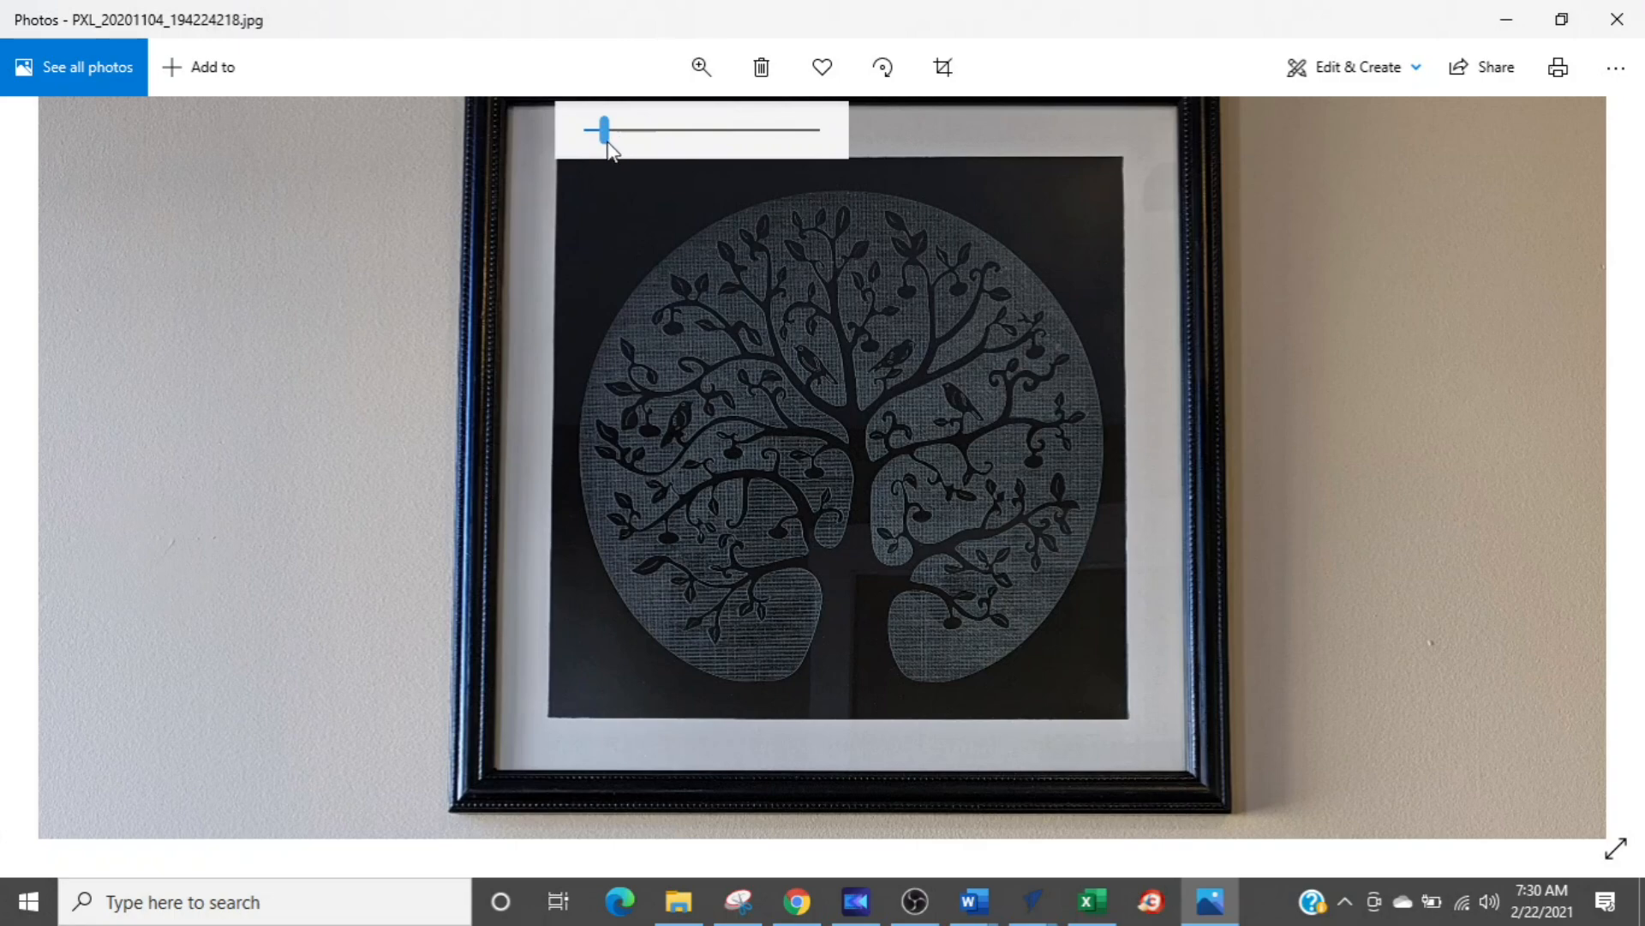
left_click_drag(607, 141, 608, 146)
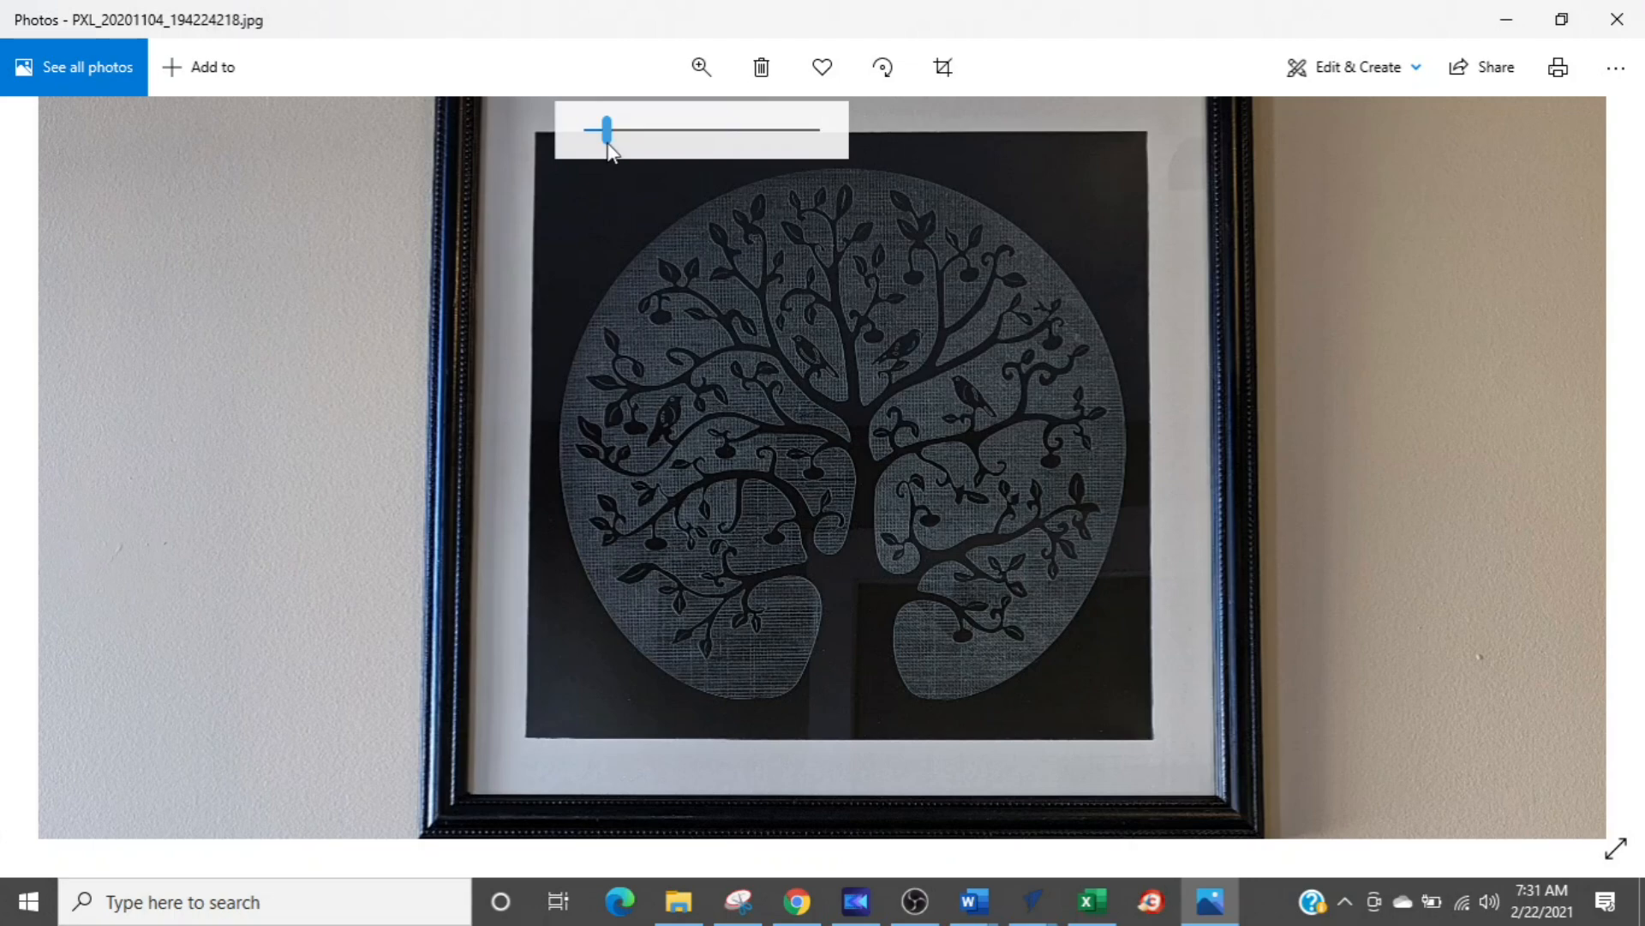
- Examine the engraved birds, branches and hatch lines close up in the tree photo
left_click_drag(607, 134, 656, 137)
left_click(1080, 341)
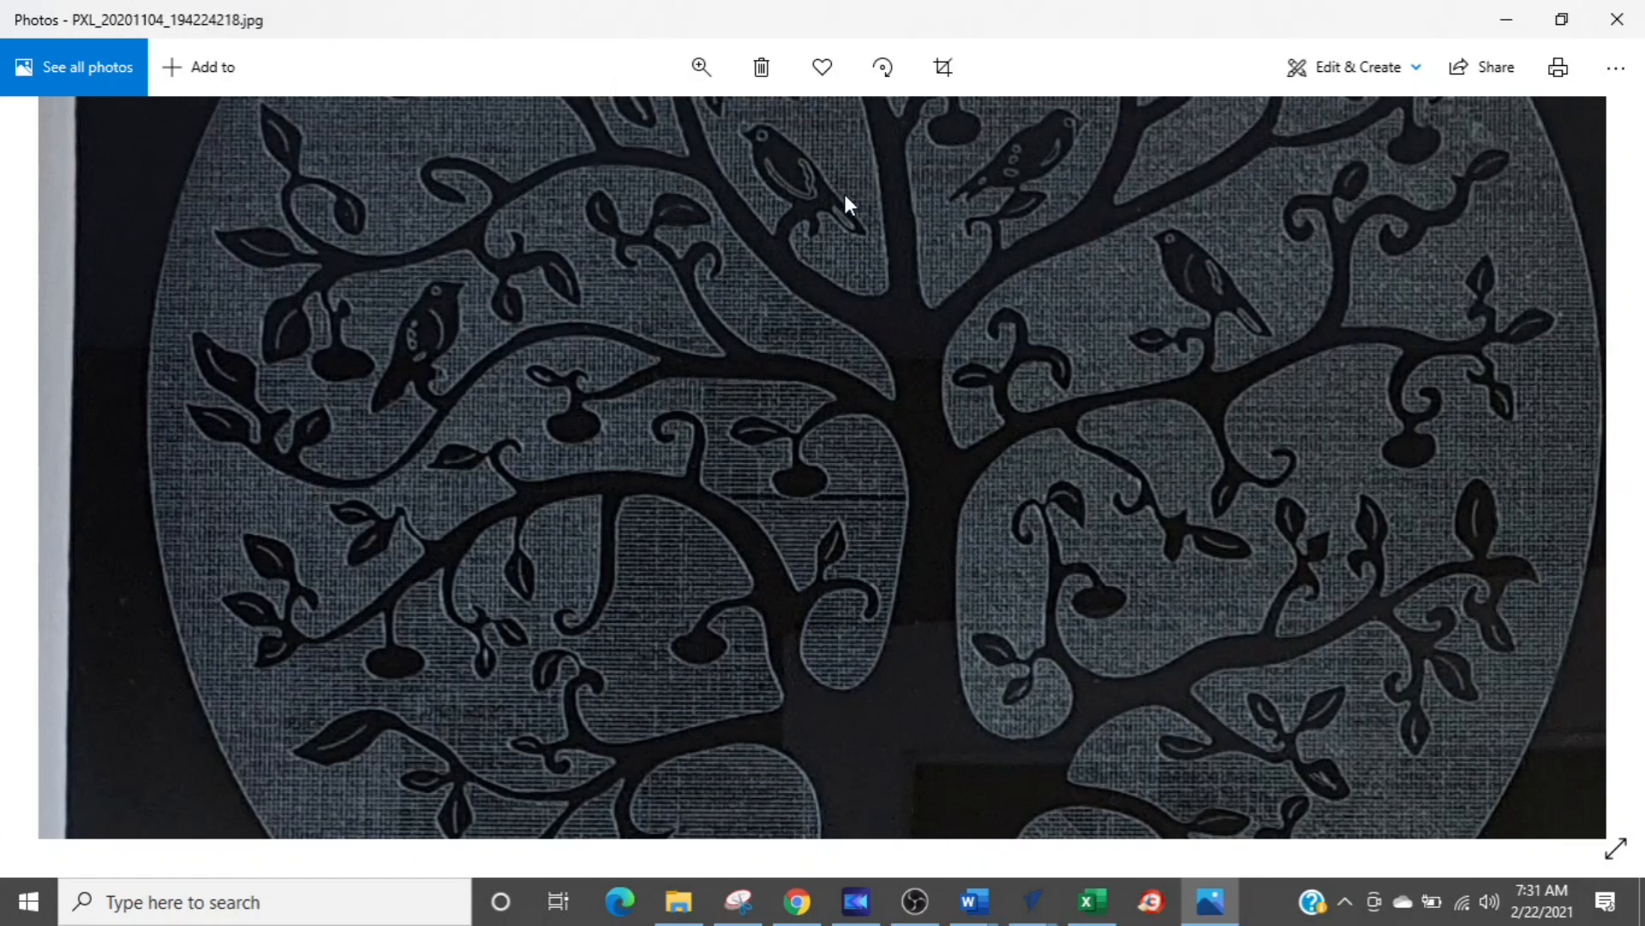
left_click(695, 73)
left_click_drag(655, 133, 694, 130)
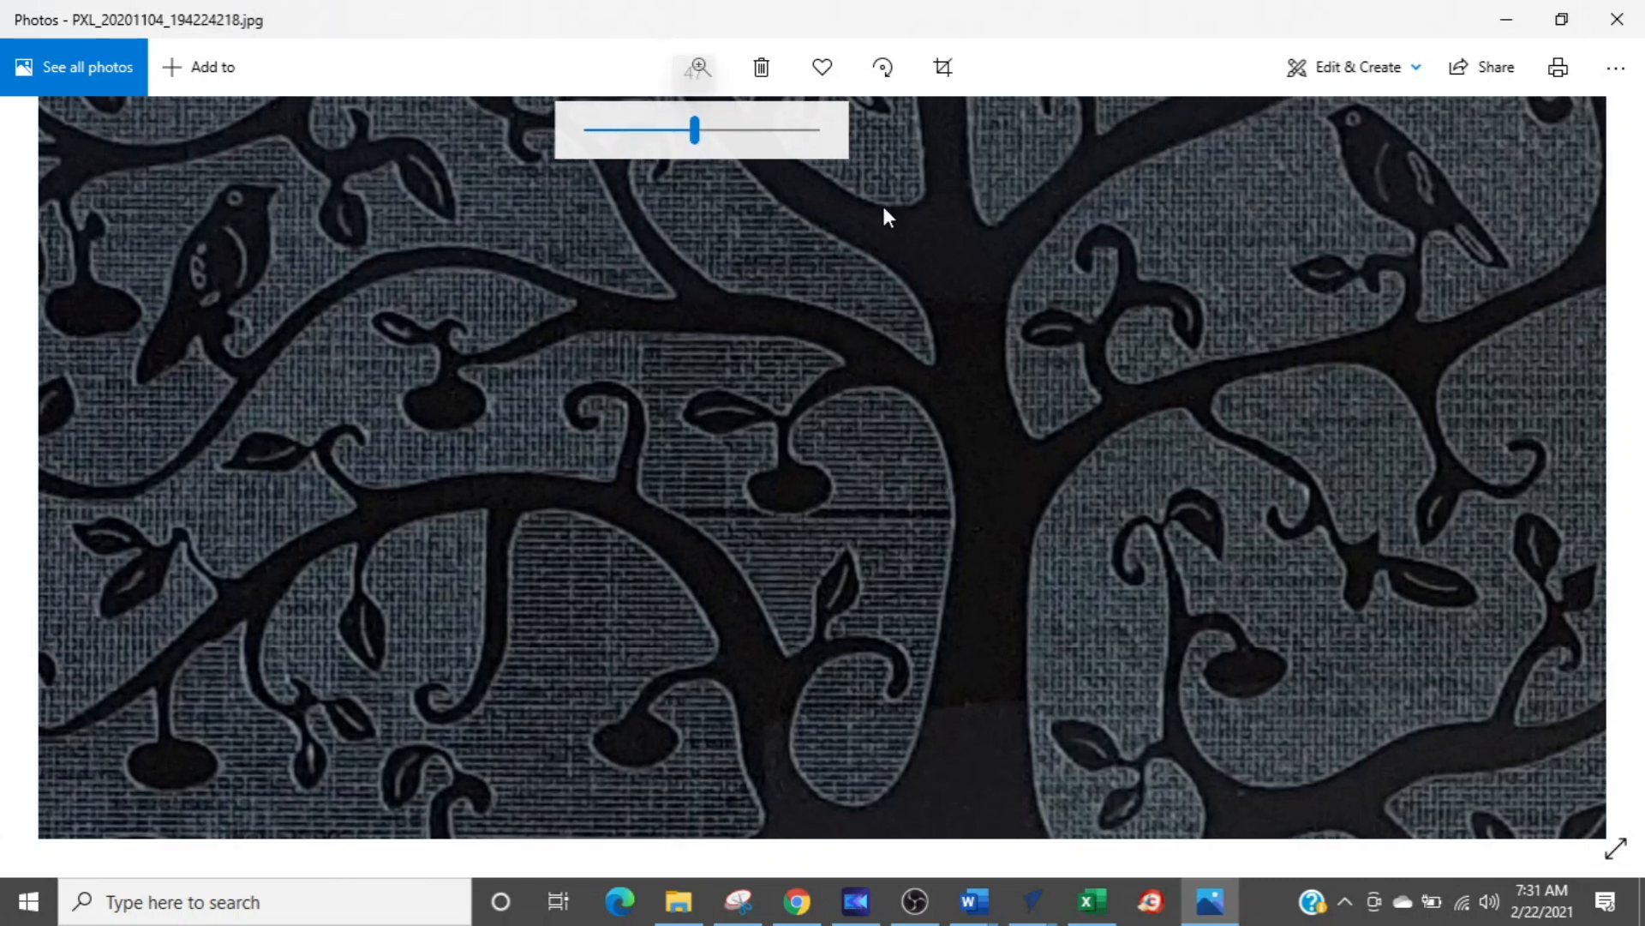
left_click_drag(1308, 324, 862, 514)
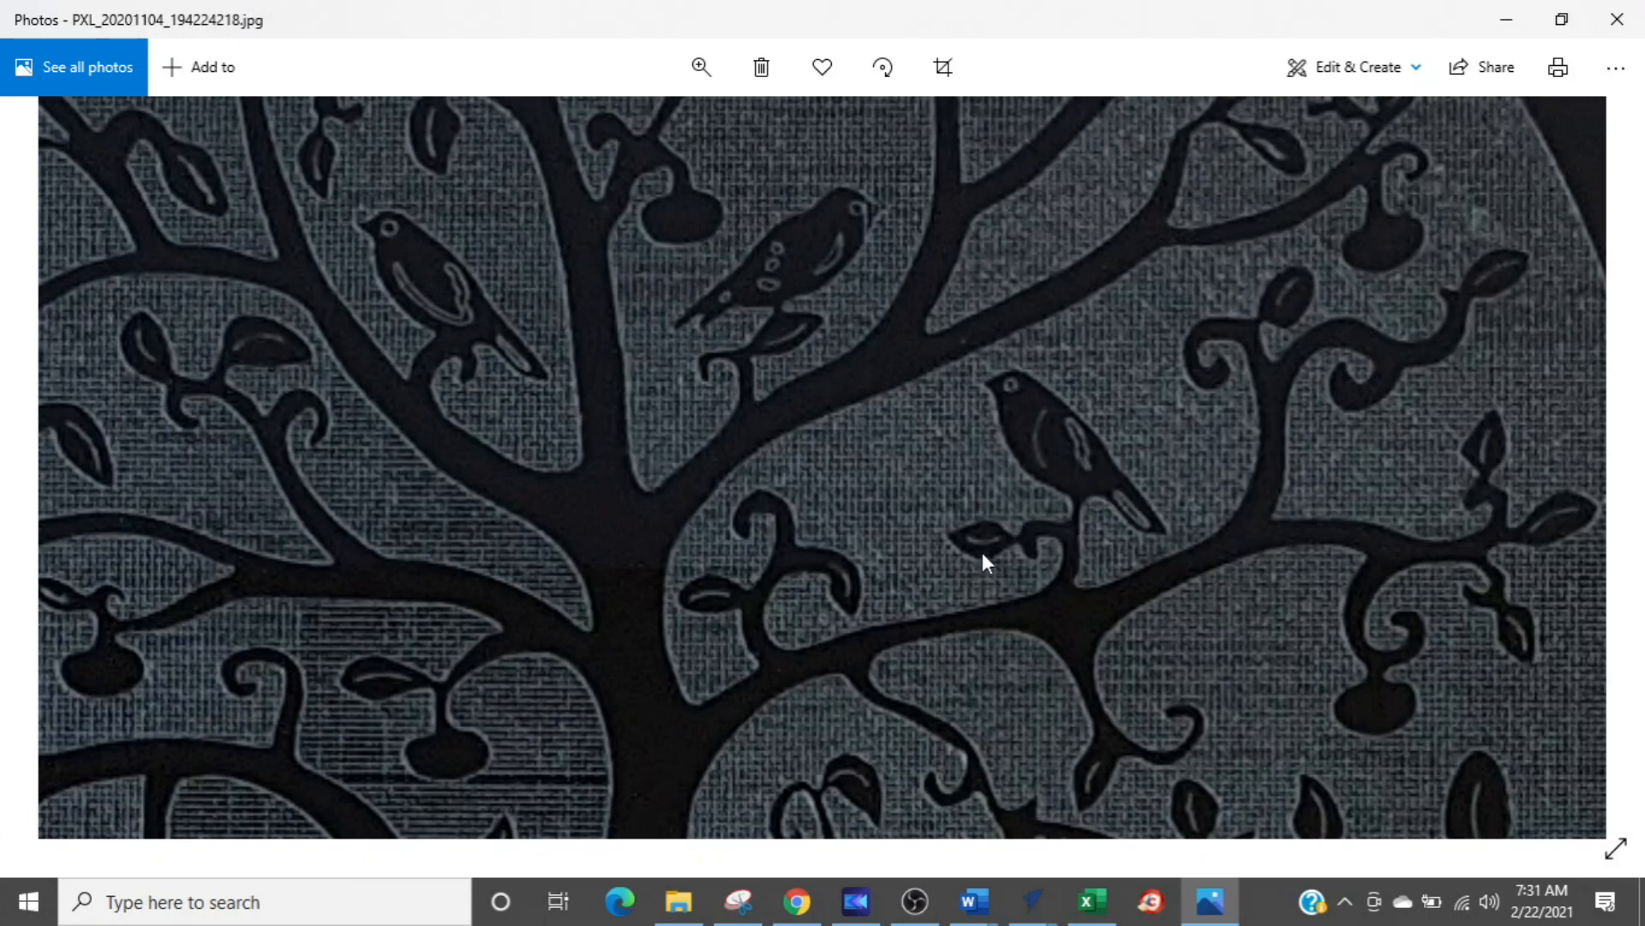
key("ctrl")
key("ctrl")
key("ctrl")
key("ctrl")
key("ctrl")
key("ctrl")
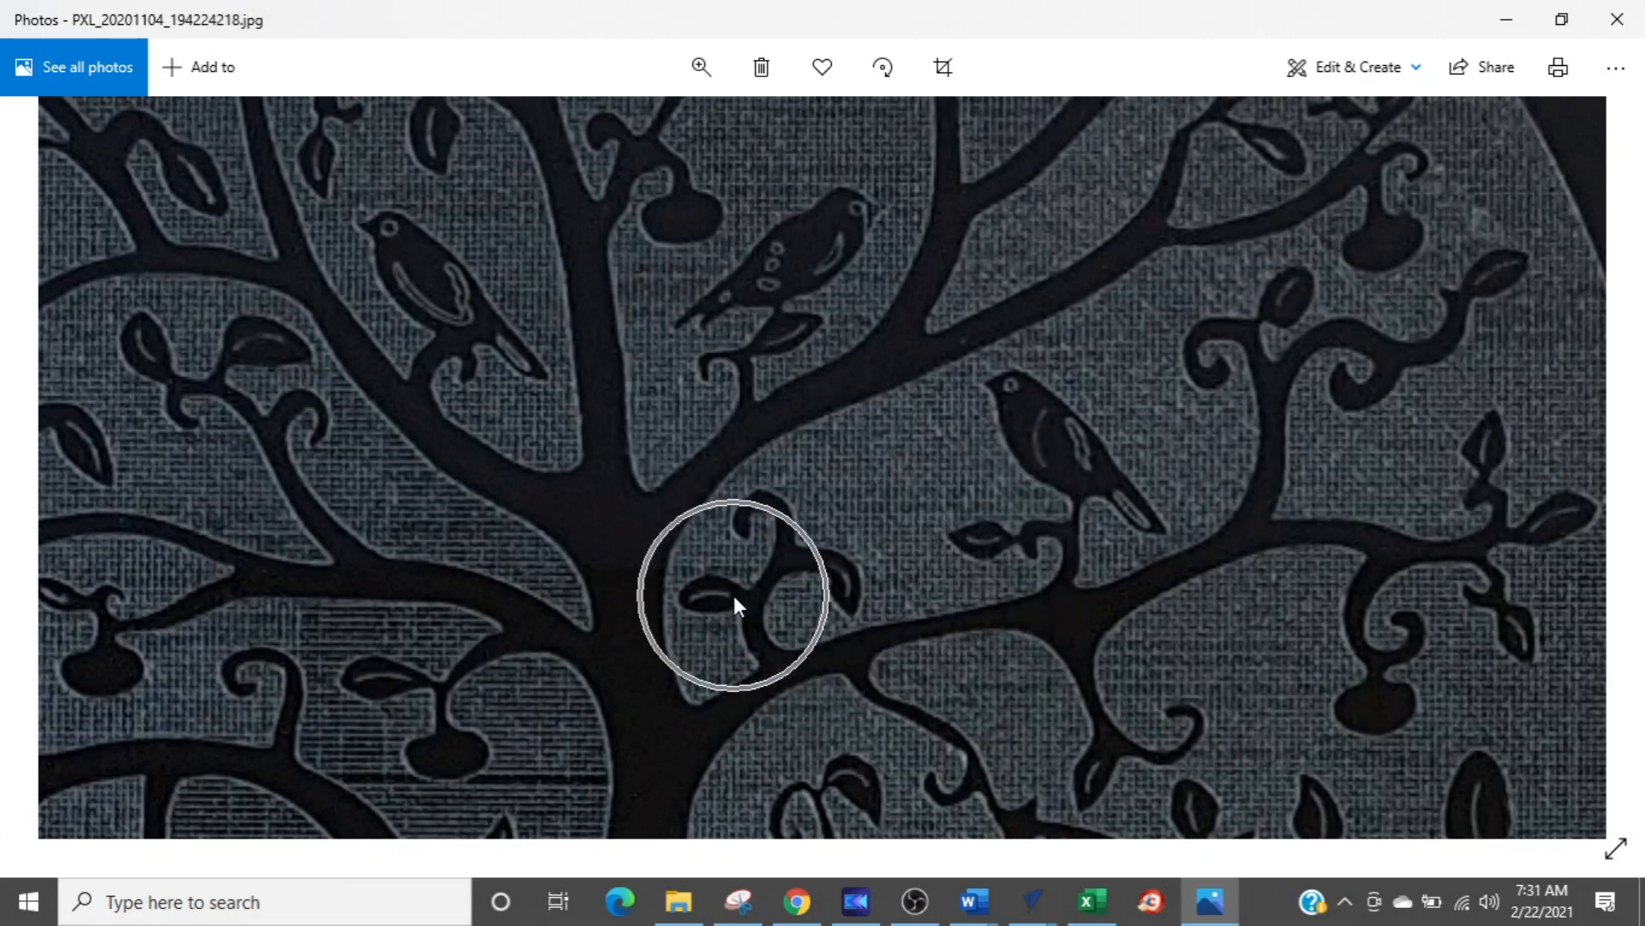
- Zoom out of the tree photo and pan it to show most of the circular engraving and its frame
key("ctrl")
key("ctrl")
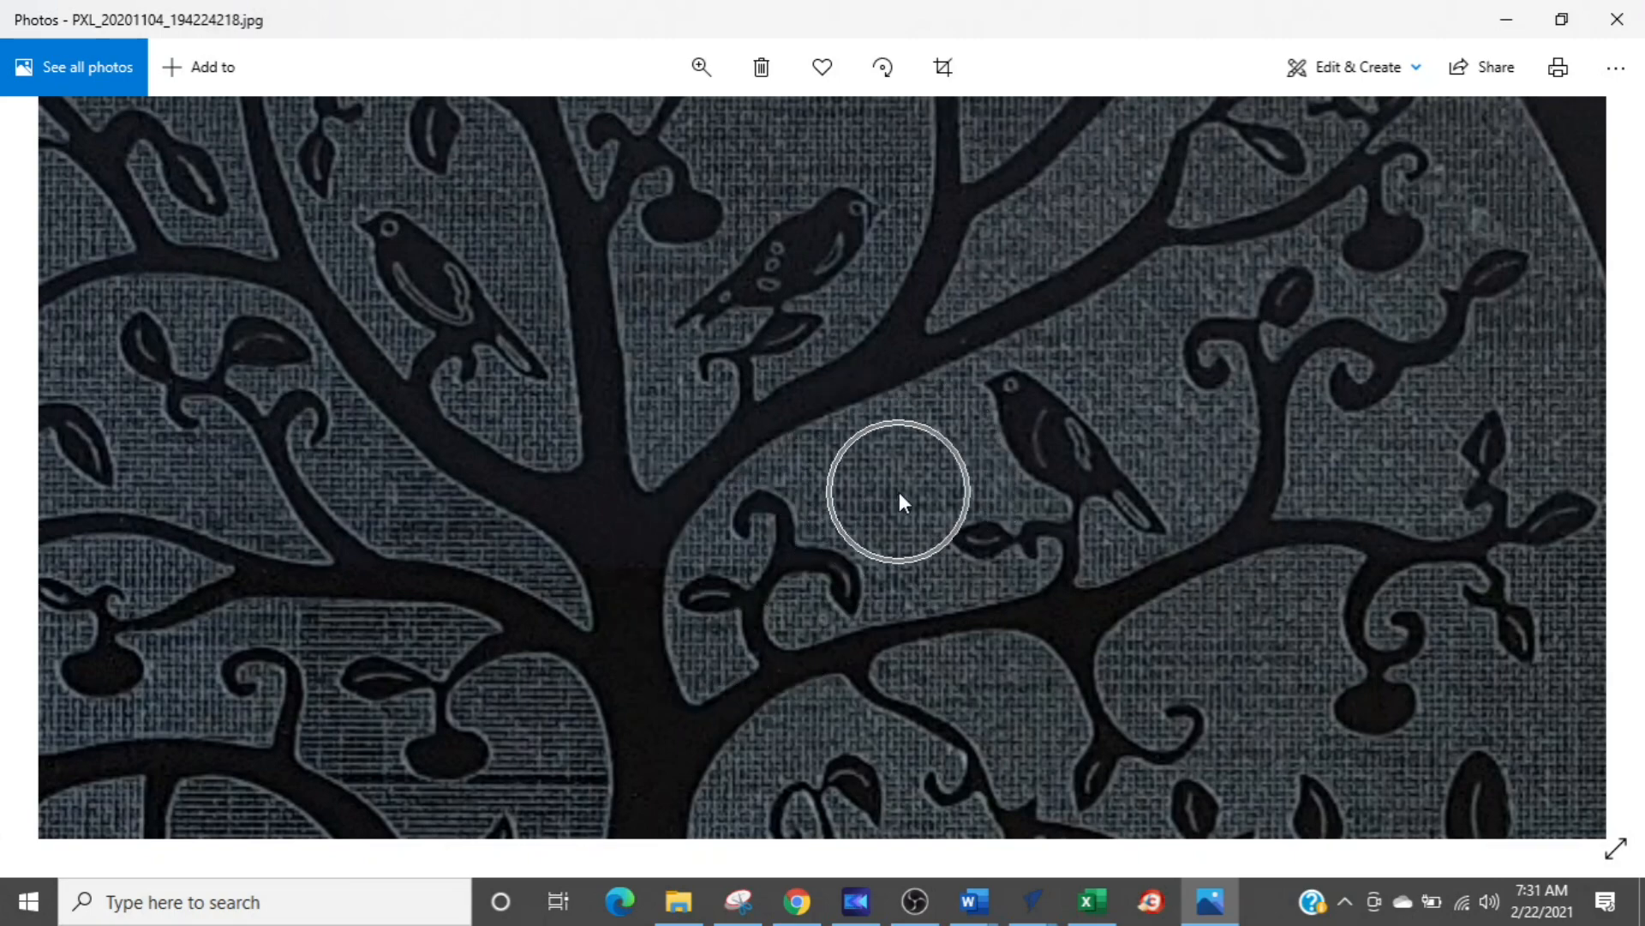
key("ctrl")
key("ctrl")
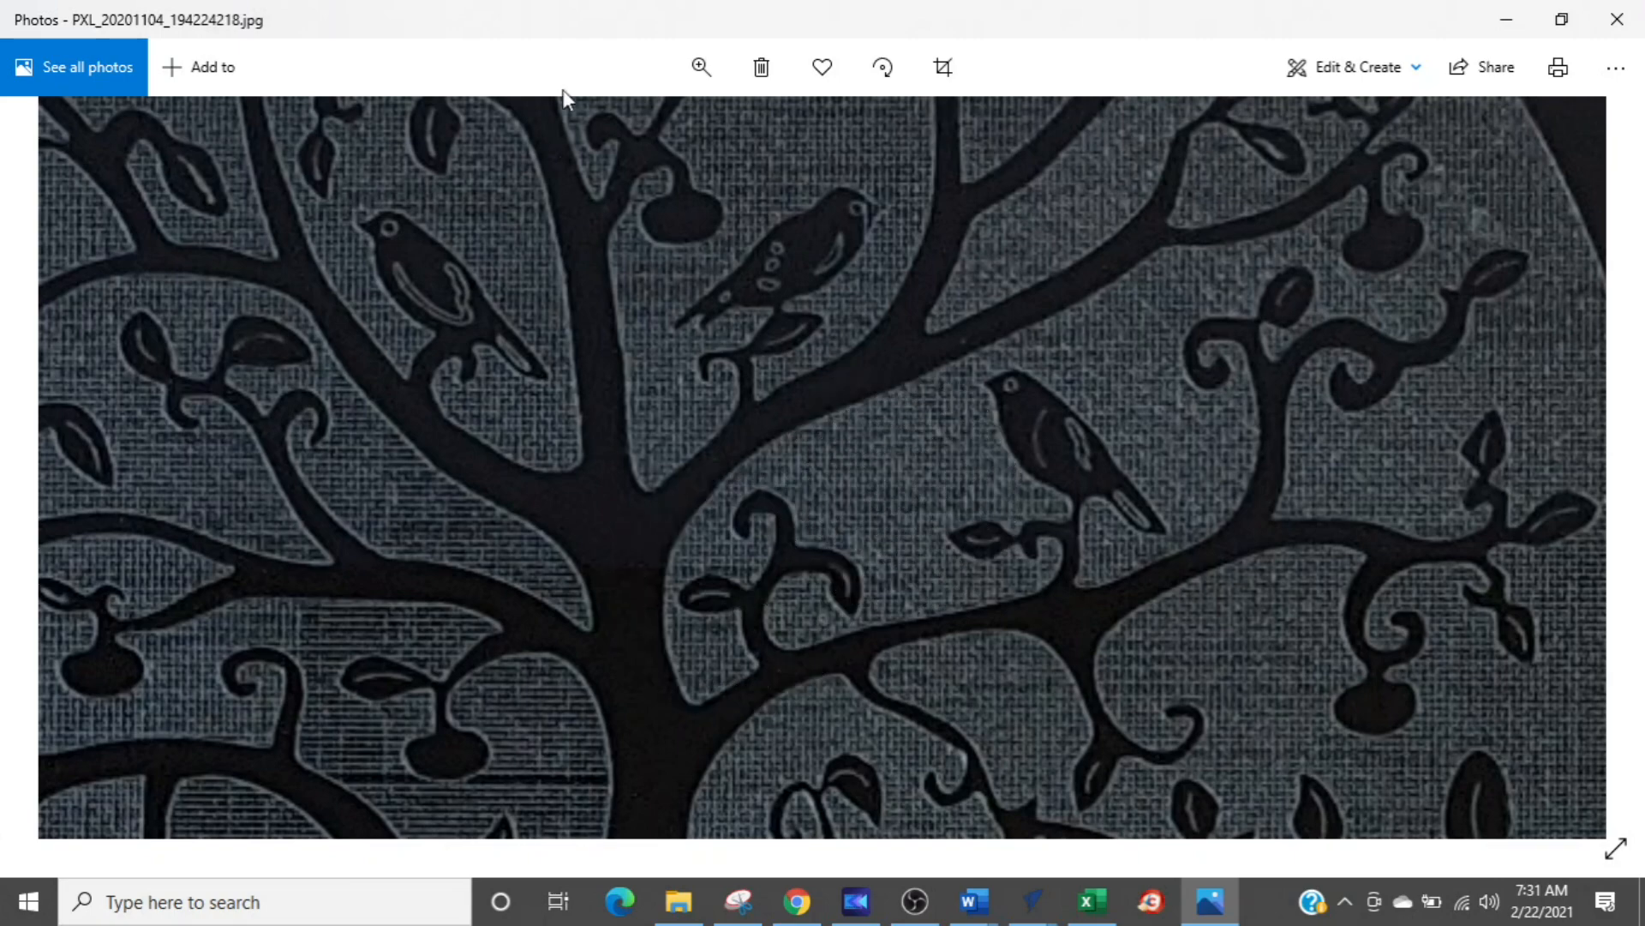
left_click(713, 65)
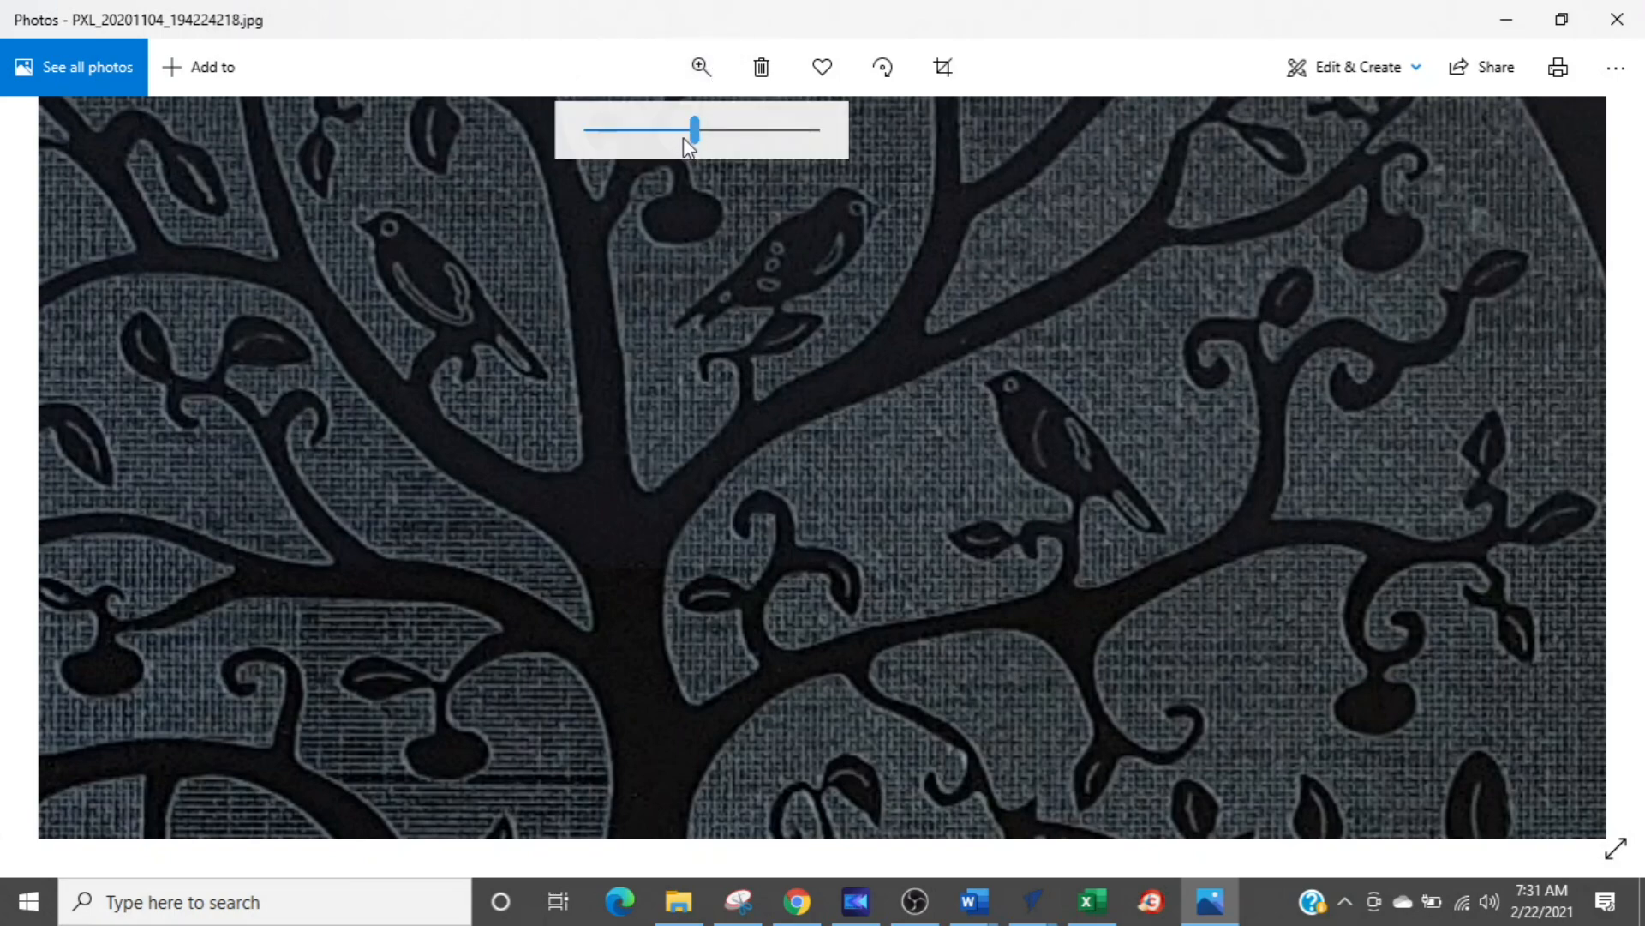
left_click_drag(695, 131, 619, 161)
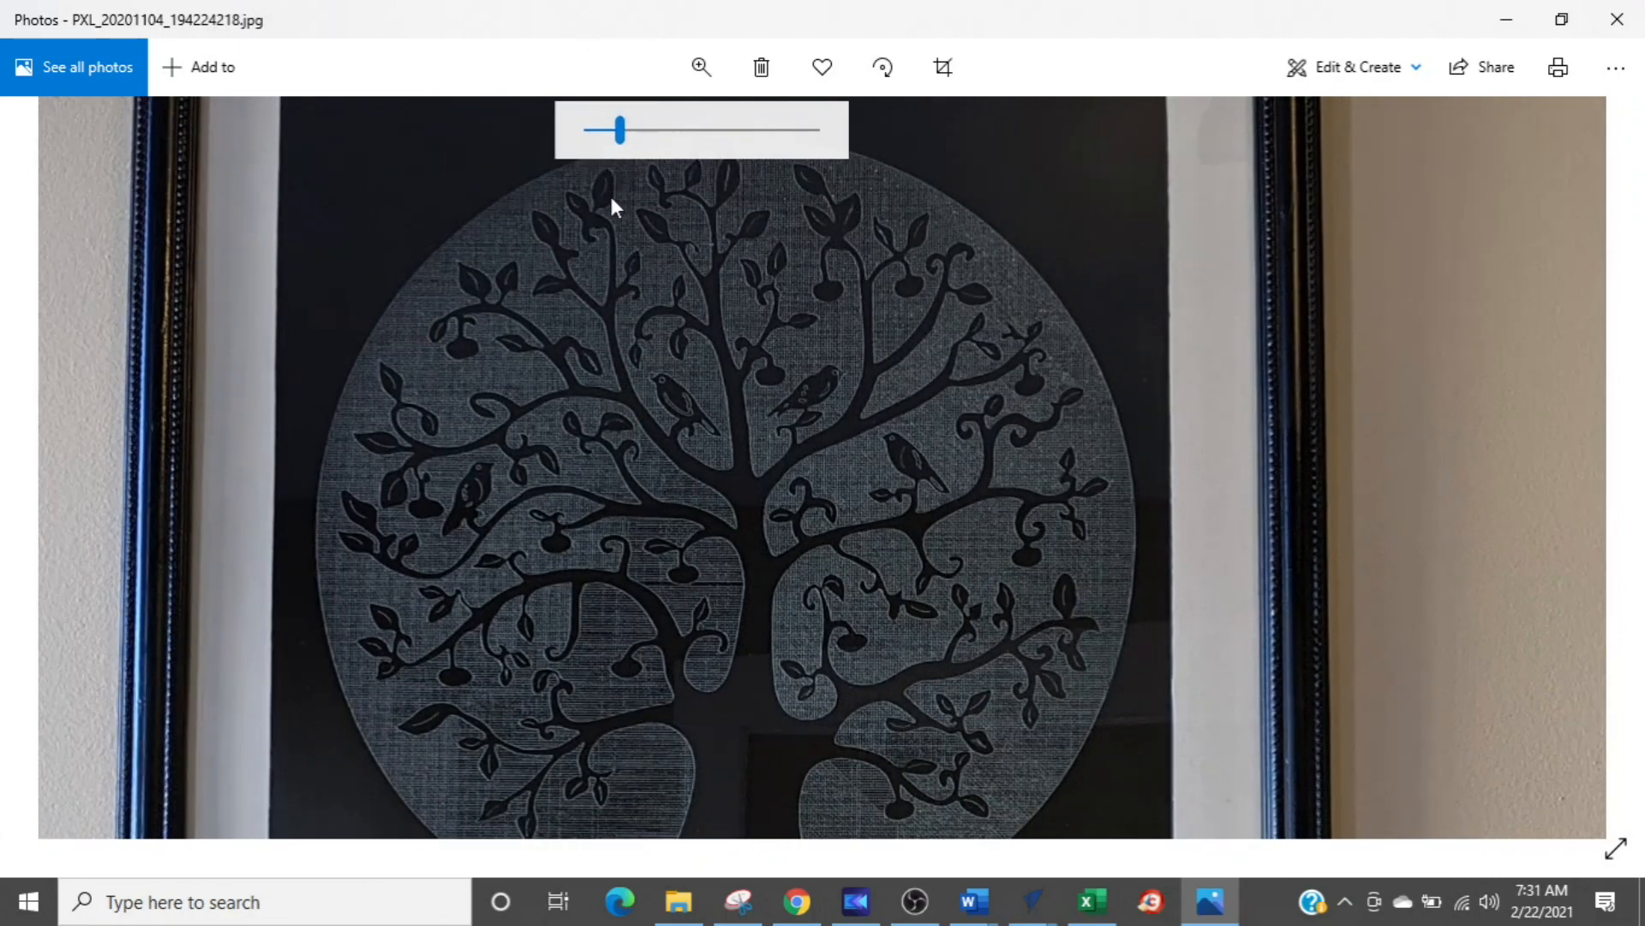
left_click_drag(660, 423, 747, 392)
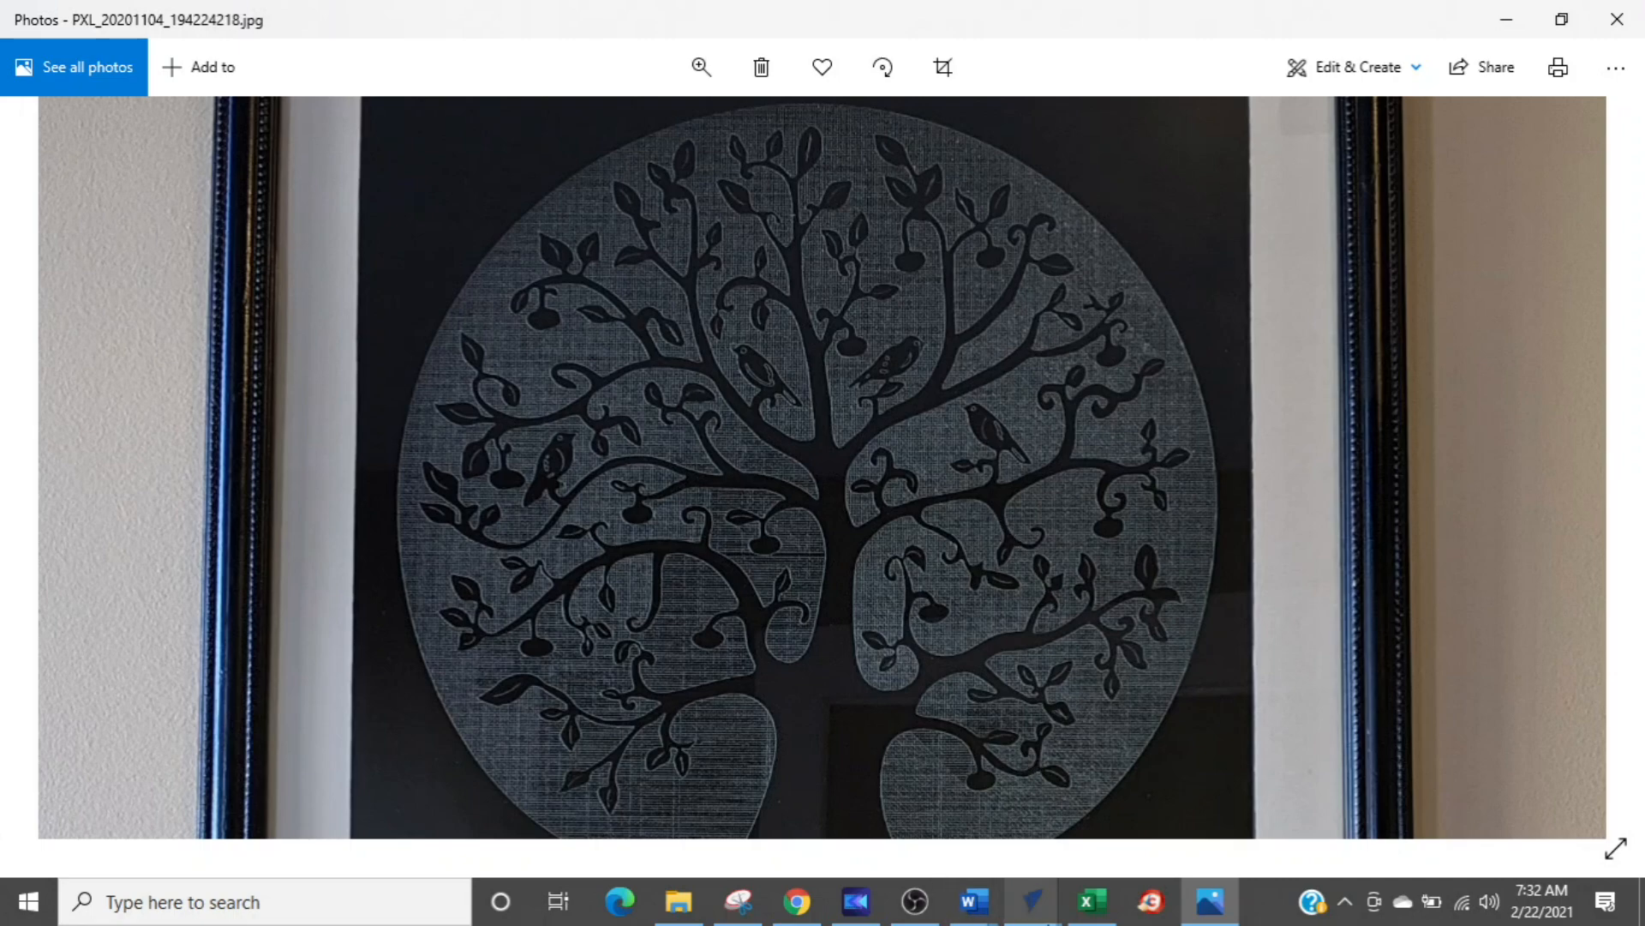
- Switch to the Tree of life project in VCarve and examine the hatched tree drawing
mouse_move(1032, 900)
mouse_move(690, 835)
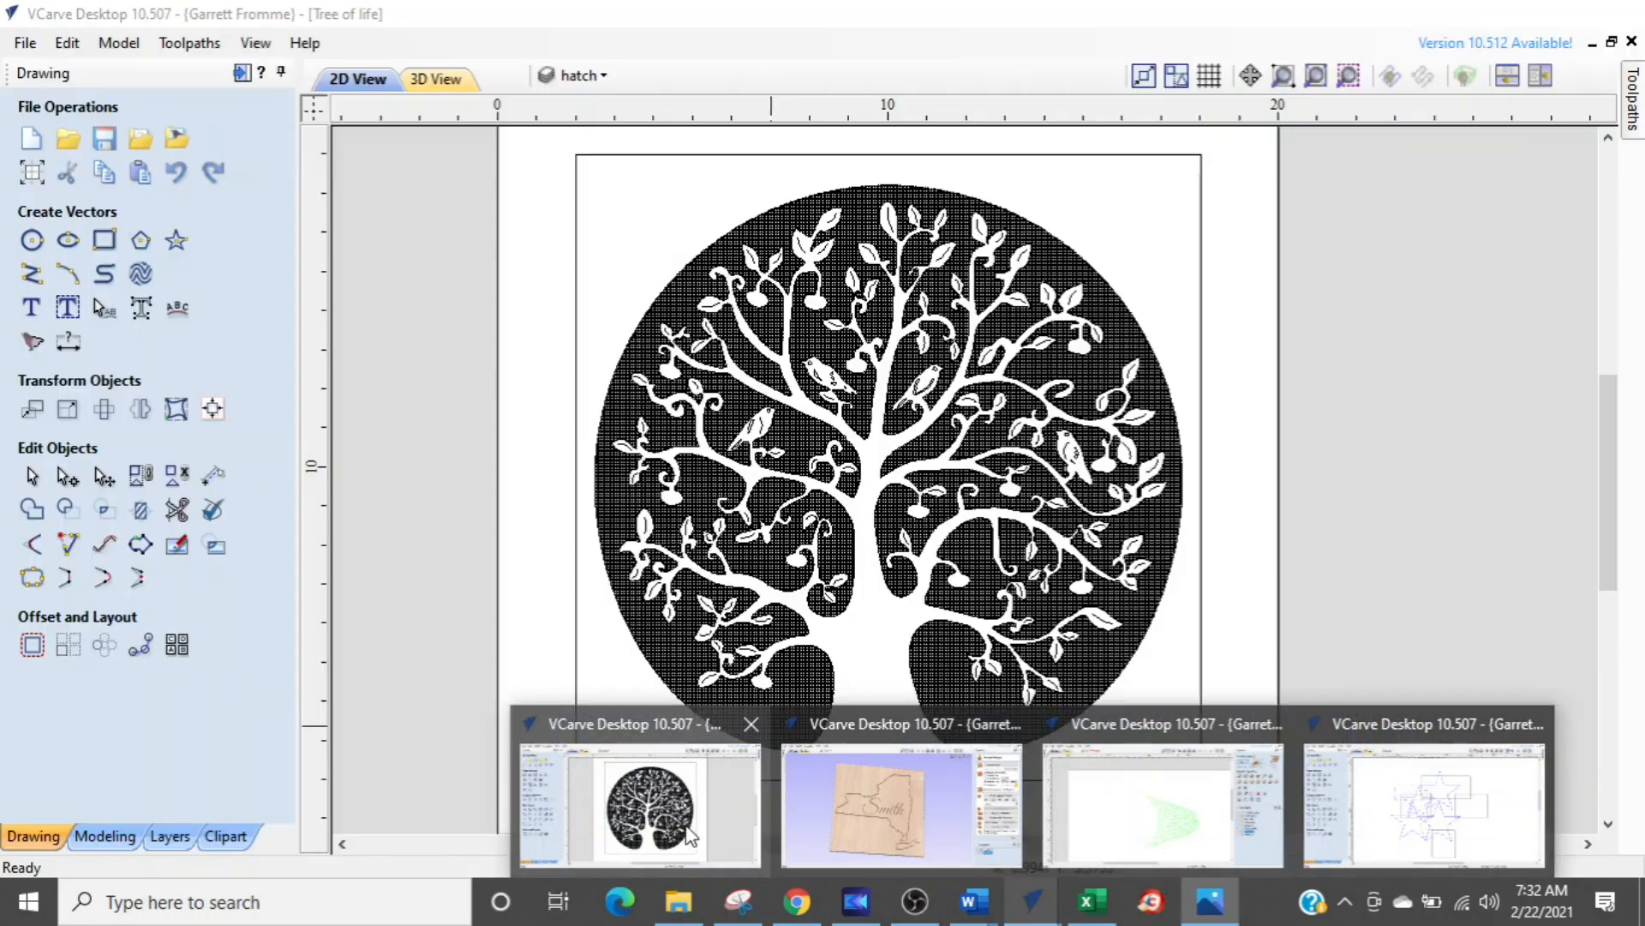
left_click(690, 835)
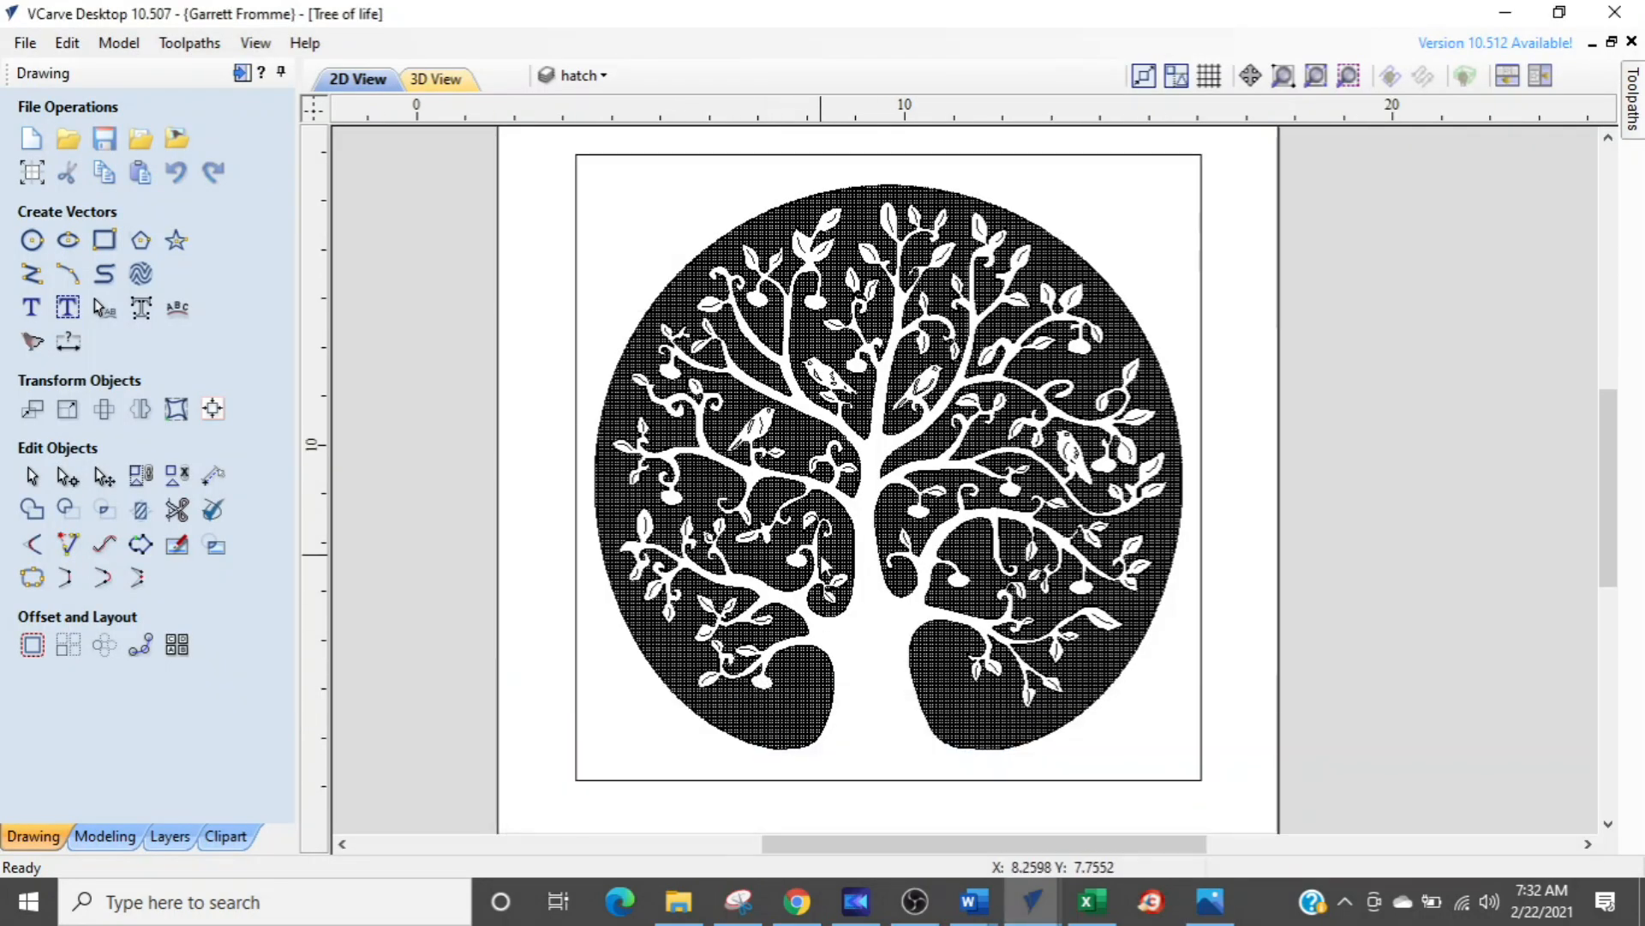
scroll(823, 566, "up", 3)
scroll(968, 480, "down", 1)
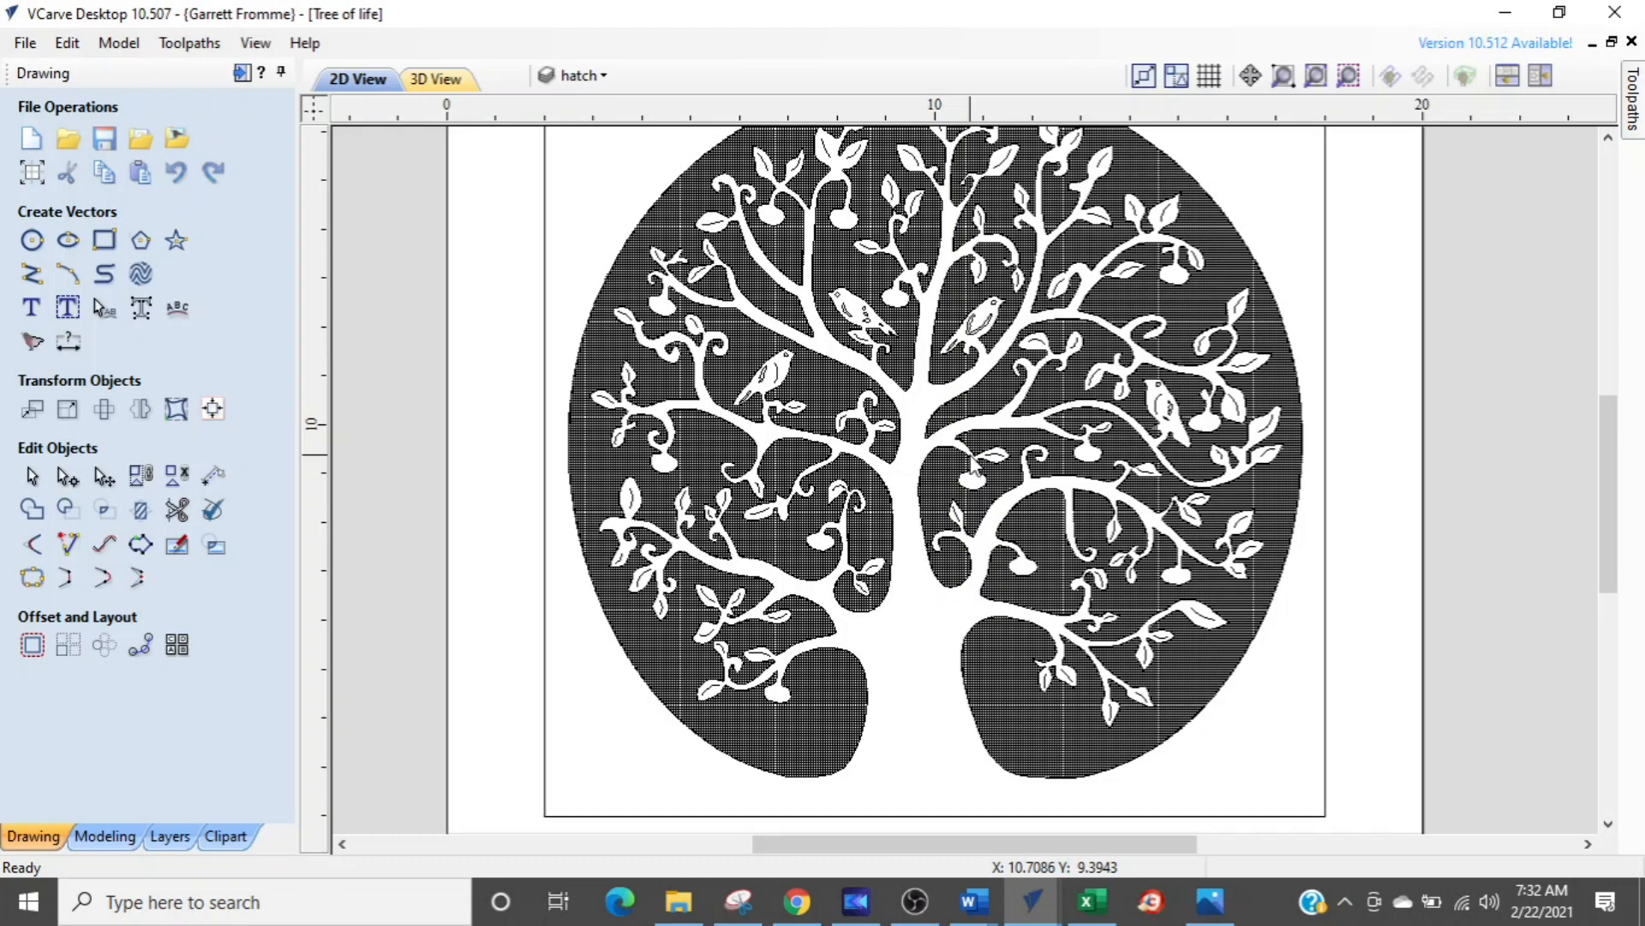
middle_click_drag(969, 480, 933, 545)
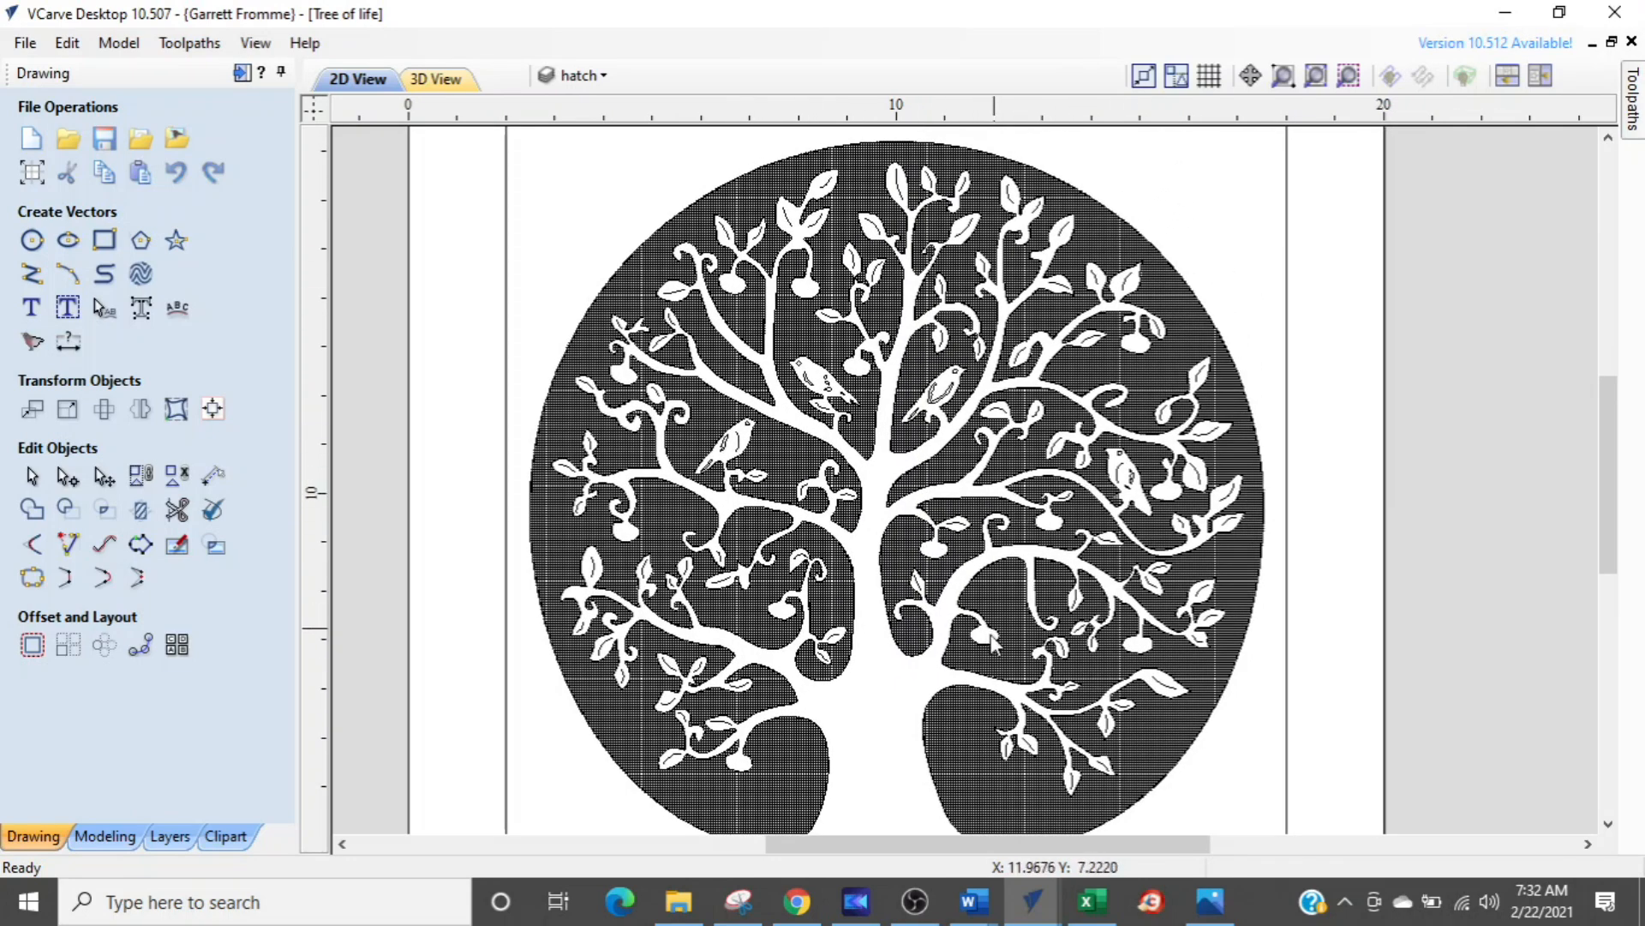
- Review the framed engraving in Photos and return to the Tree of life project in VCarve
left_click(1211, 900)
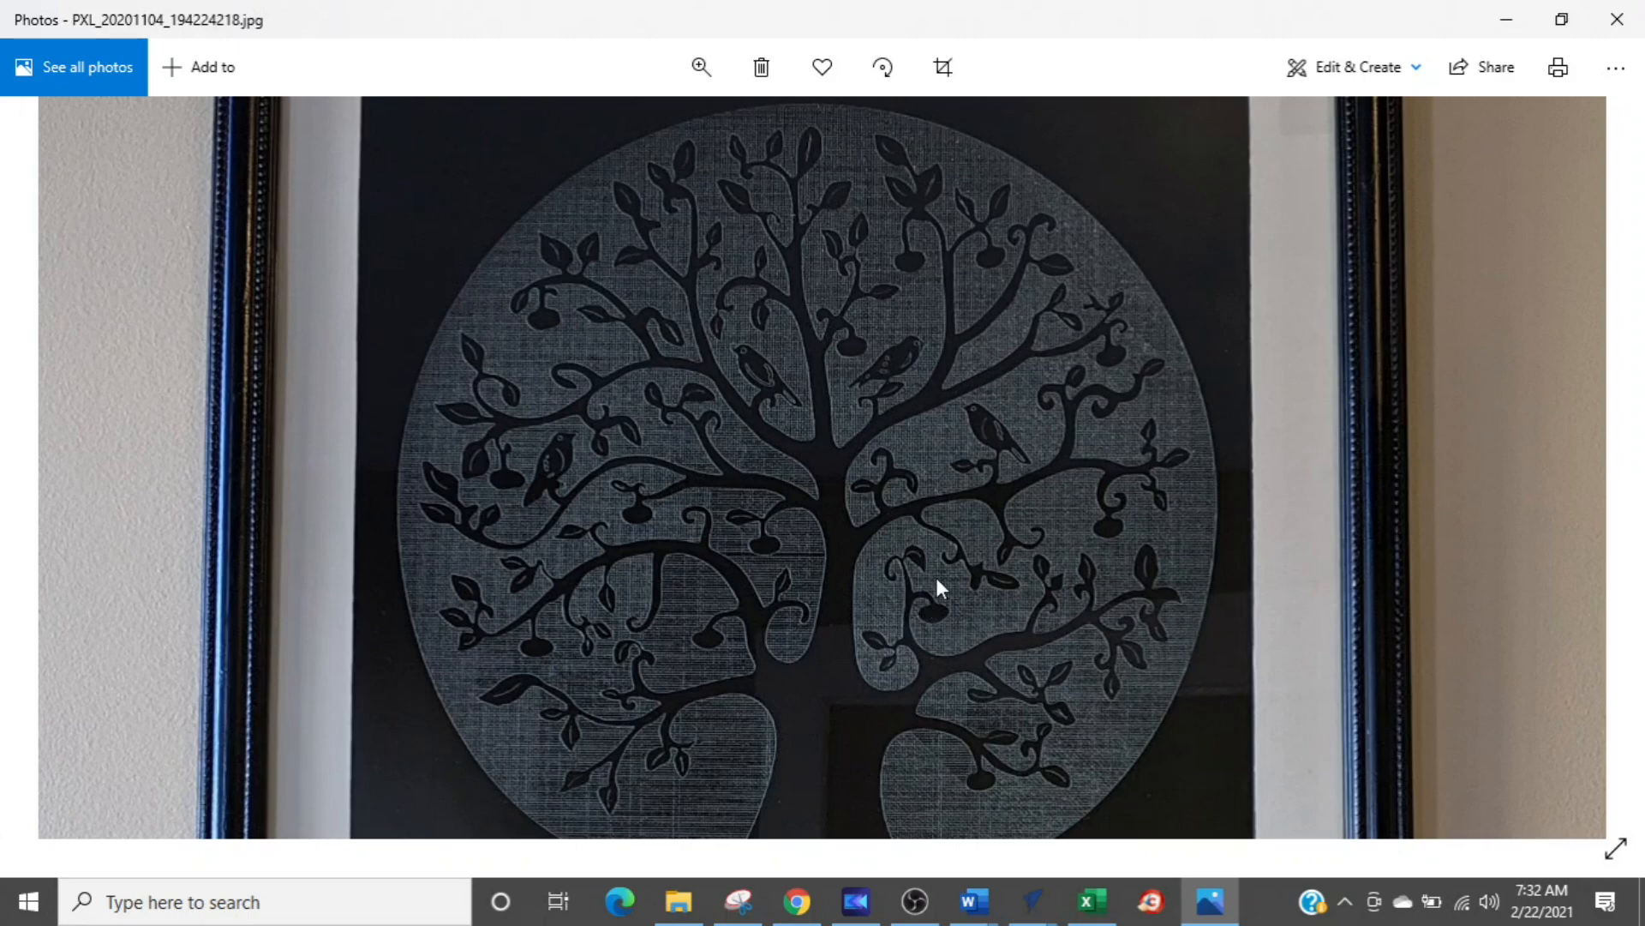
mouse_move(1023, 915)
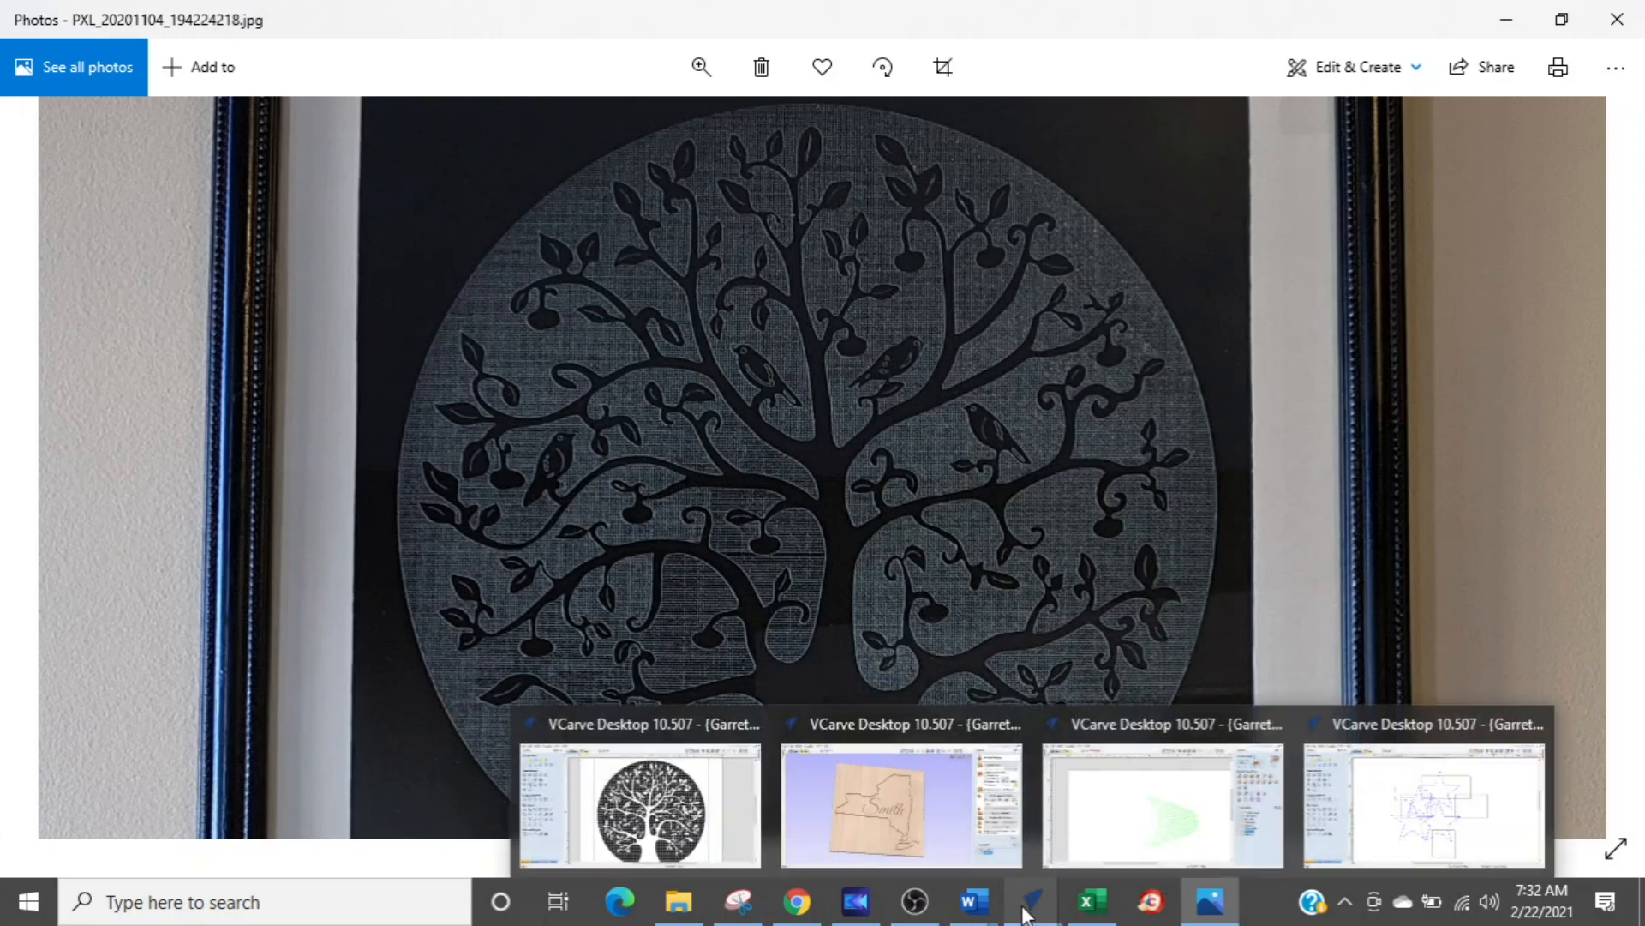
left_click(649, 773)
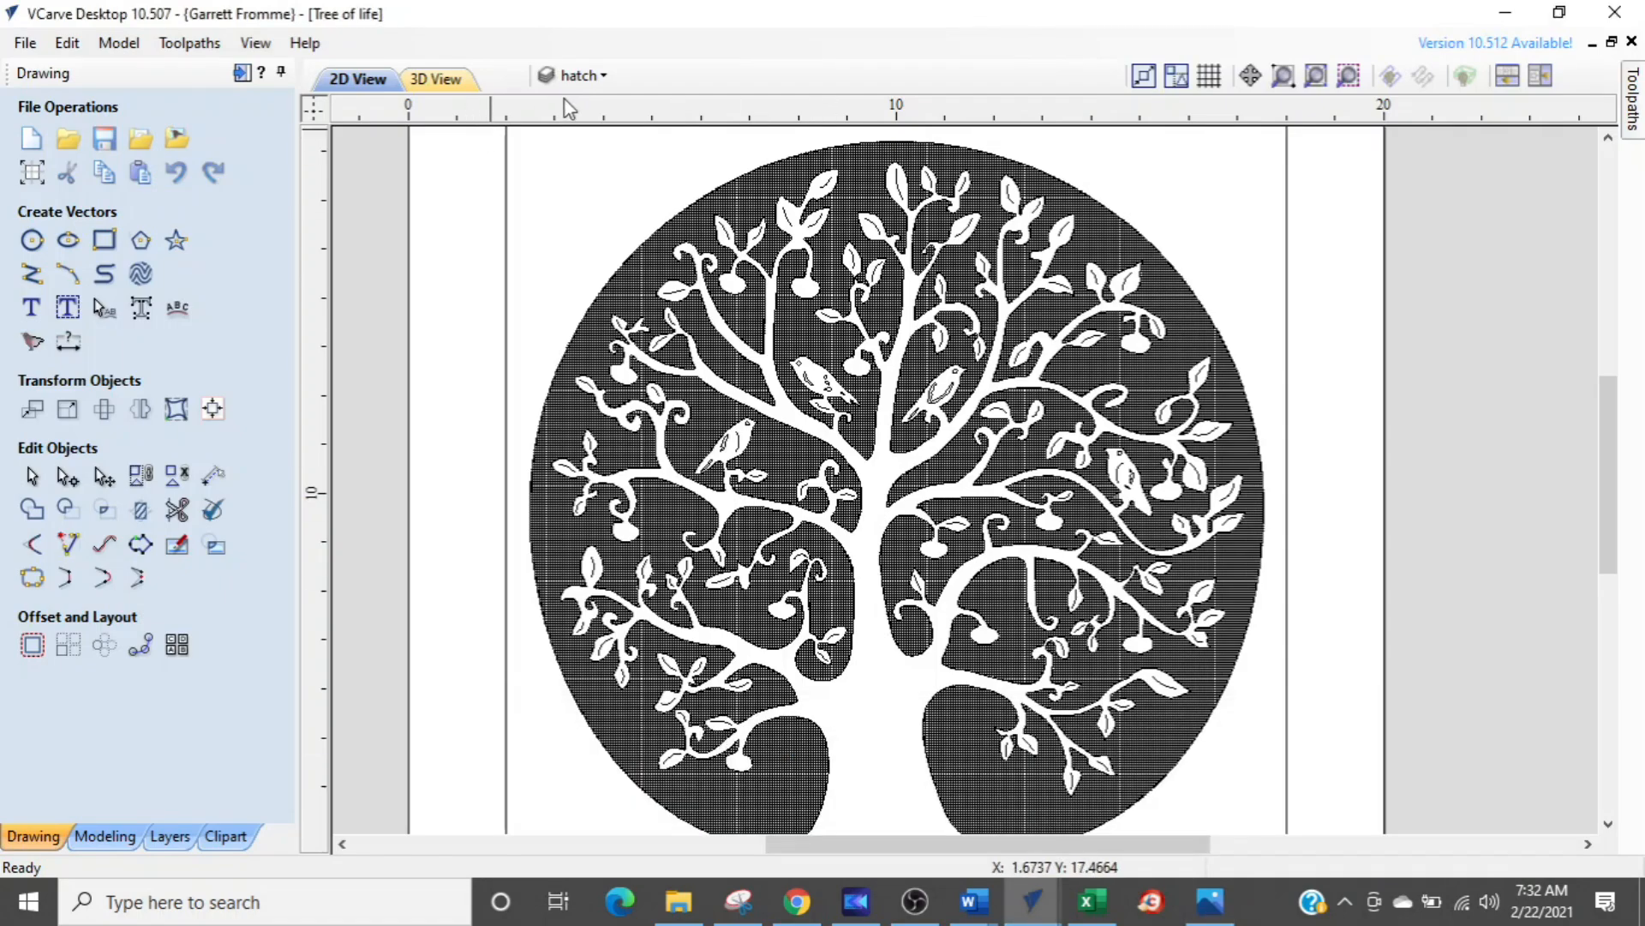
- Check the project's layers and select the square border around the tree to identify its layer
left_click(588, 79)
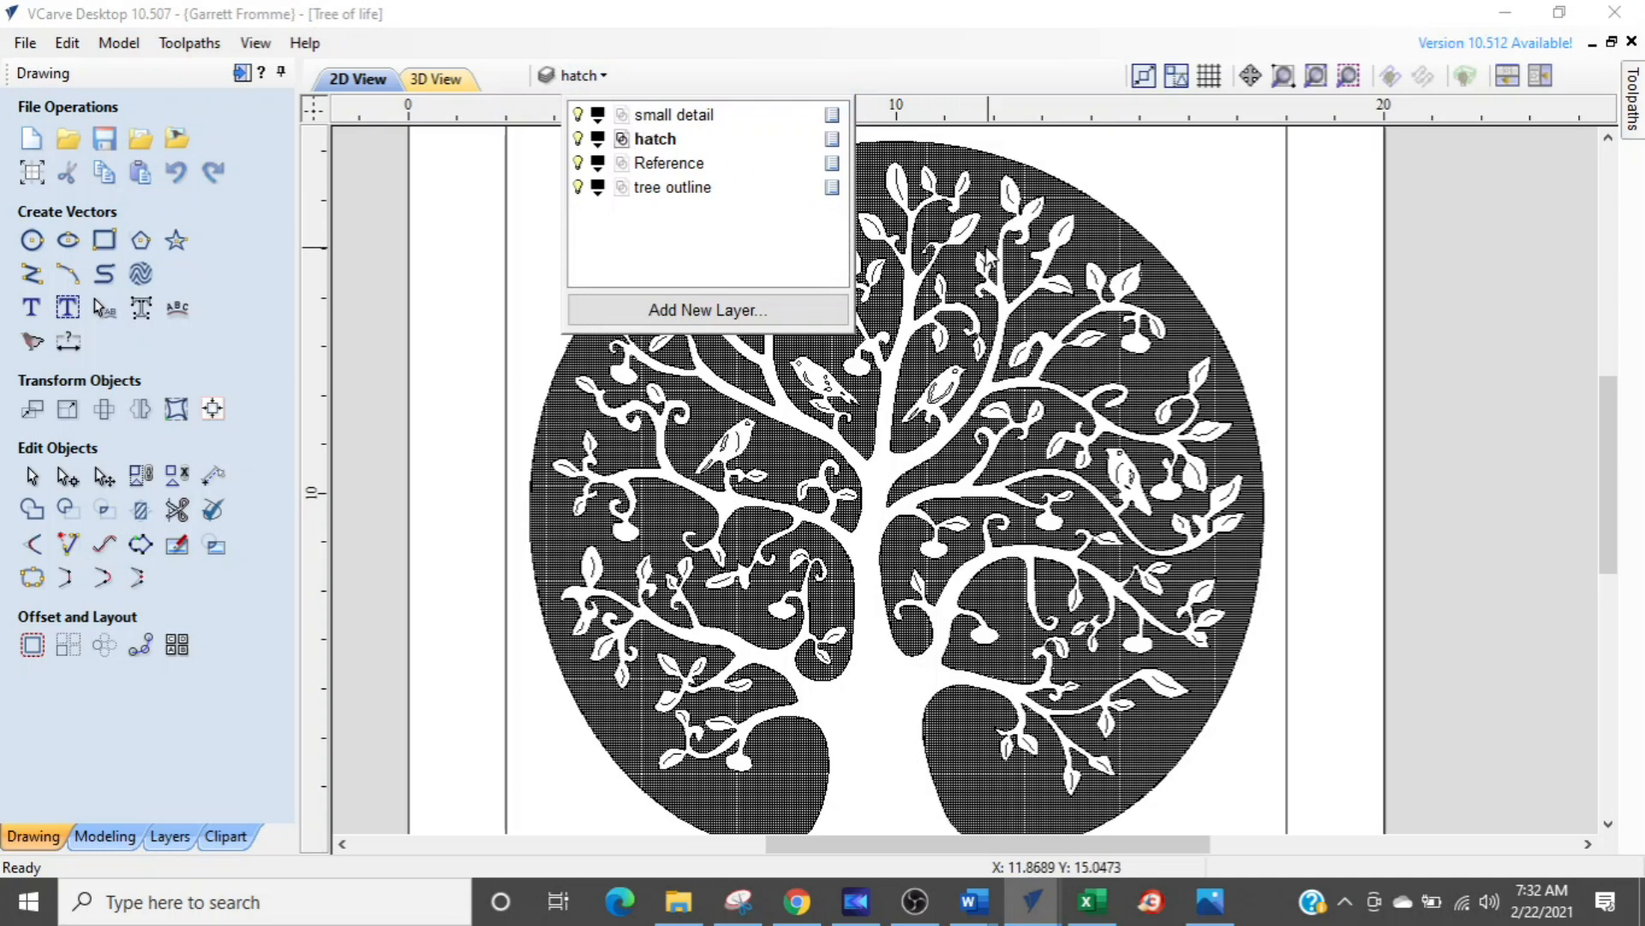
left_click(965, 240)
left_click(940, 390)
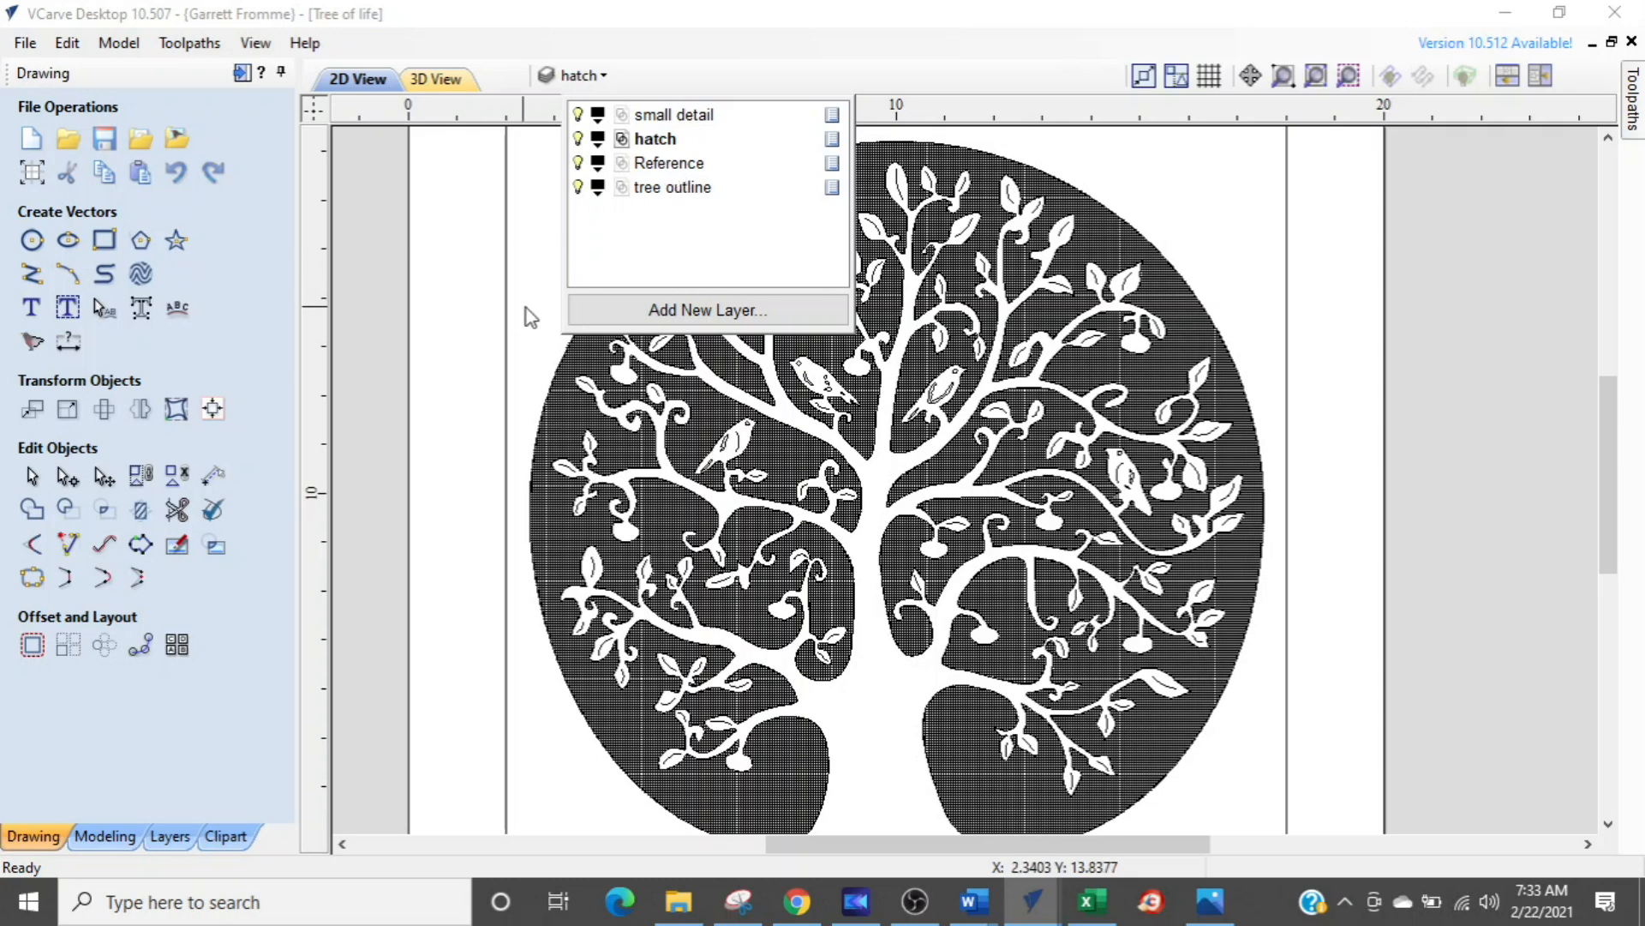
left_click(507, 323)
left_click(506, 325)
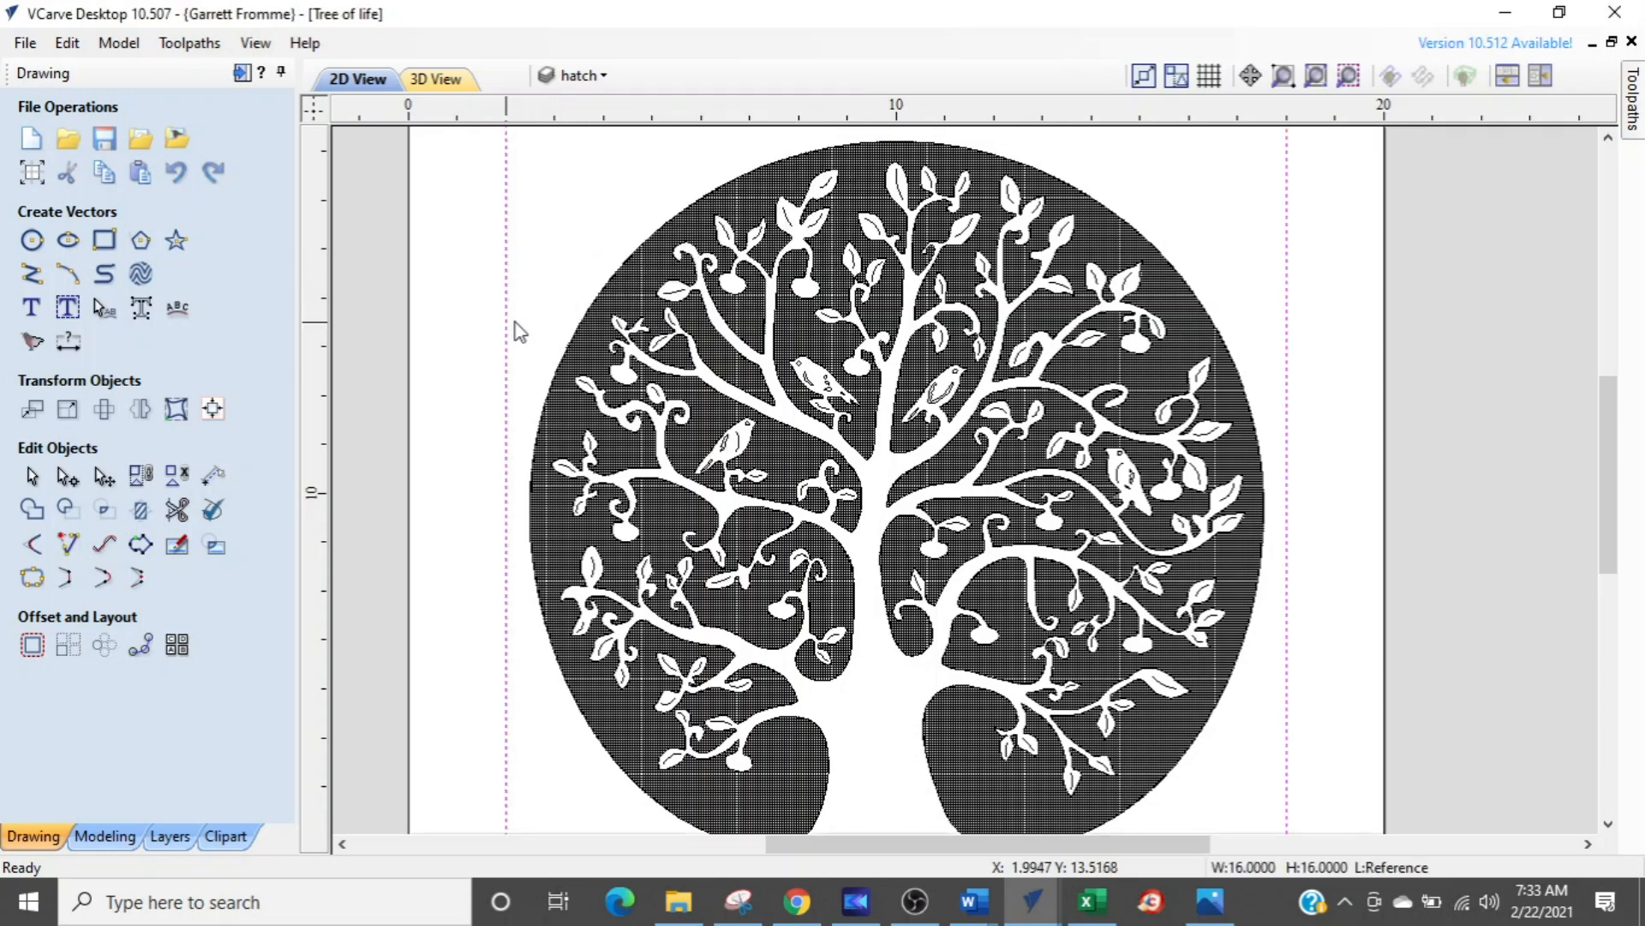
- Switch to Photos and zoom out until the engraving's full black square is visible inside the frame
left_click(1210, 902)
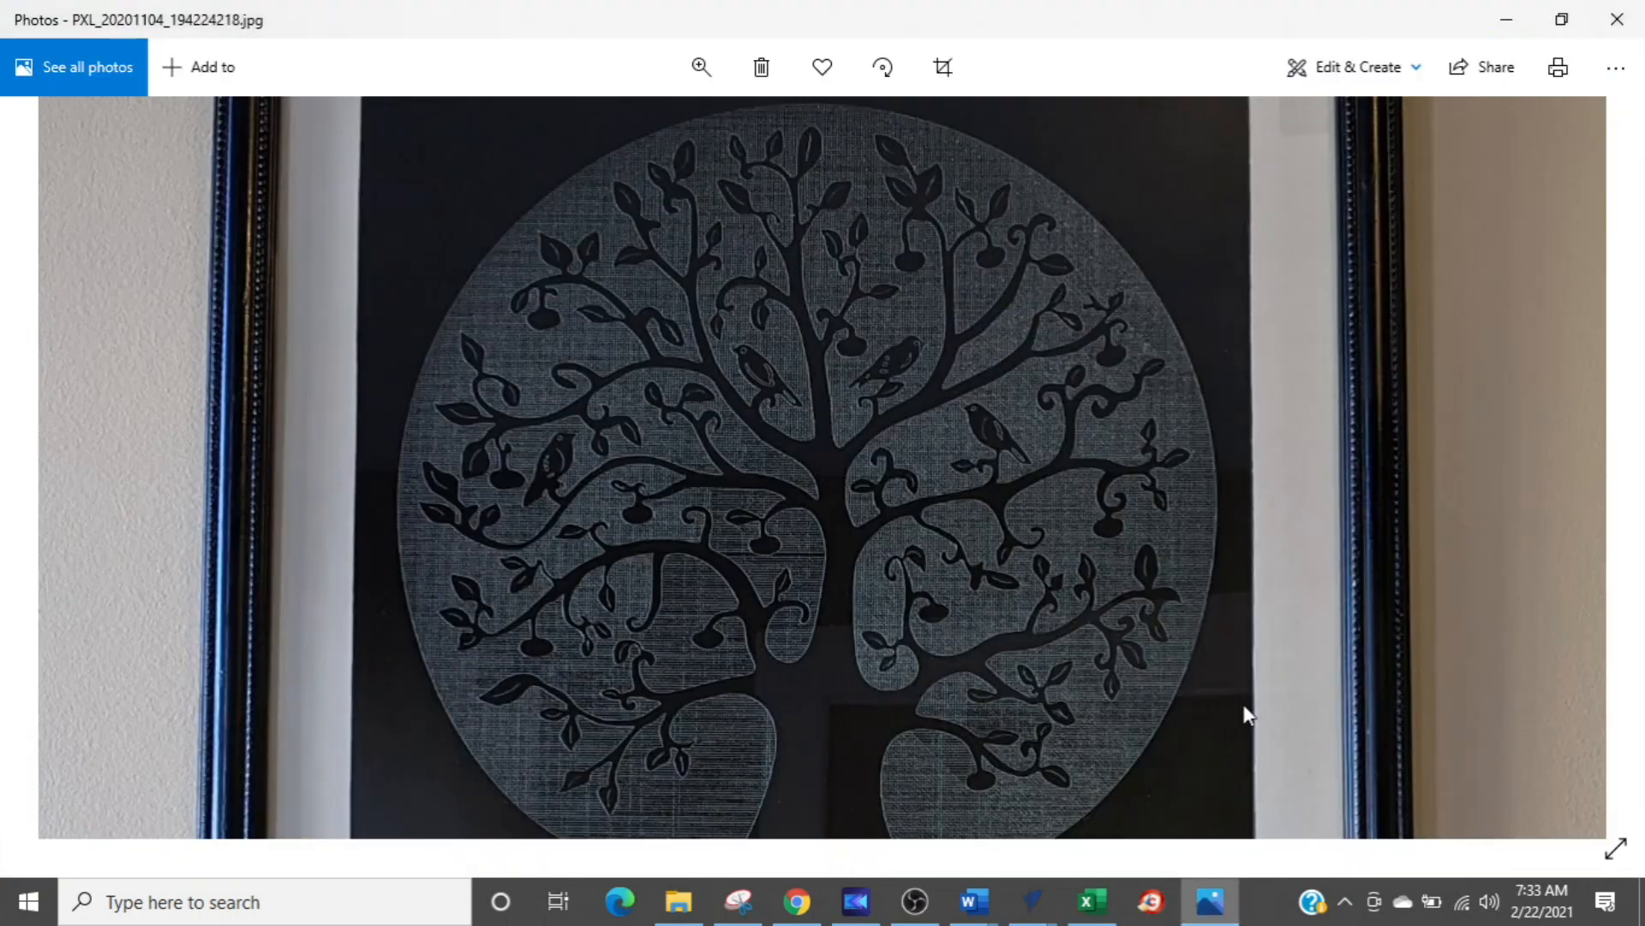
left_click(699, 65)
left_click_drag(622, 135, 611, 142)
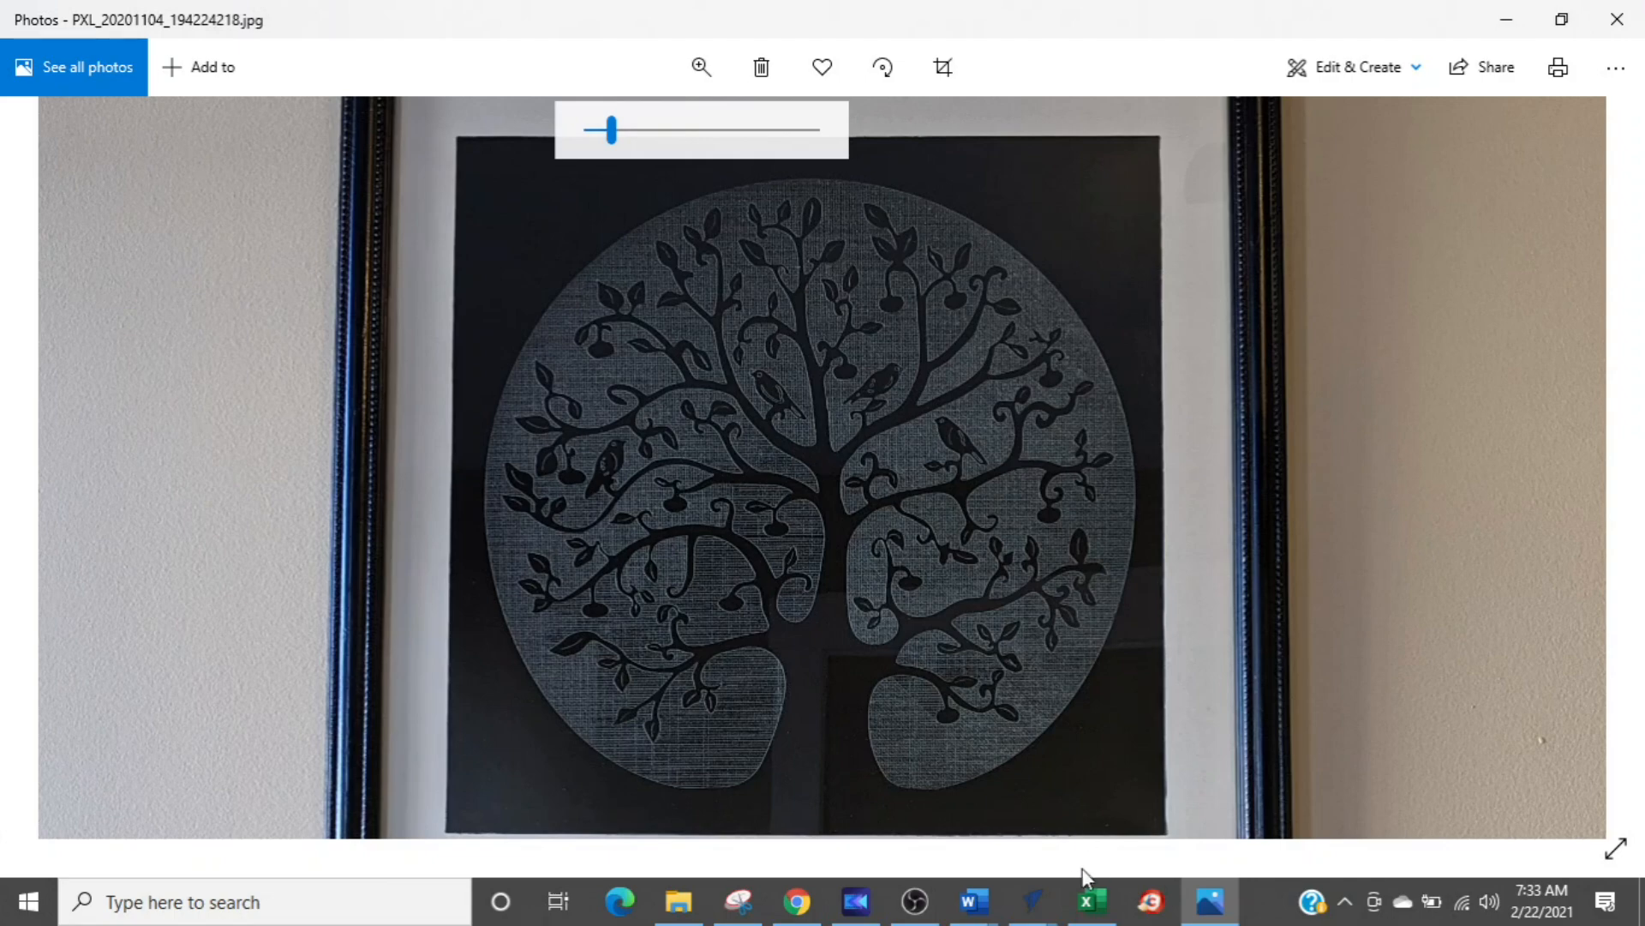
- Return to the Tree of life project in VCarve, review its layers and deselect the square border
mouse_move(1037, 904)
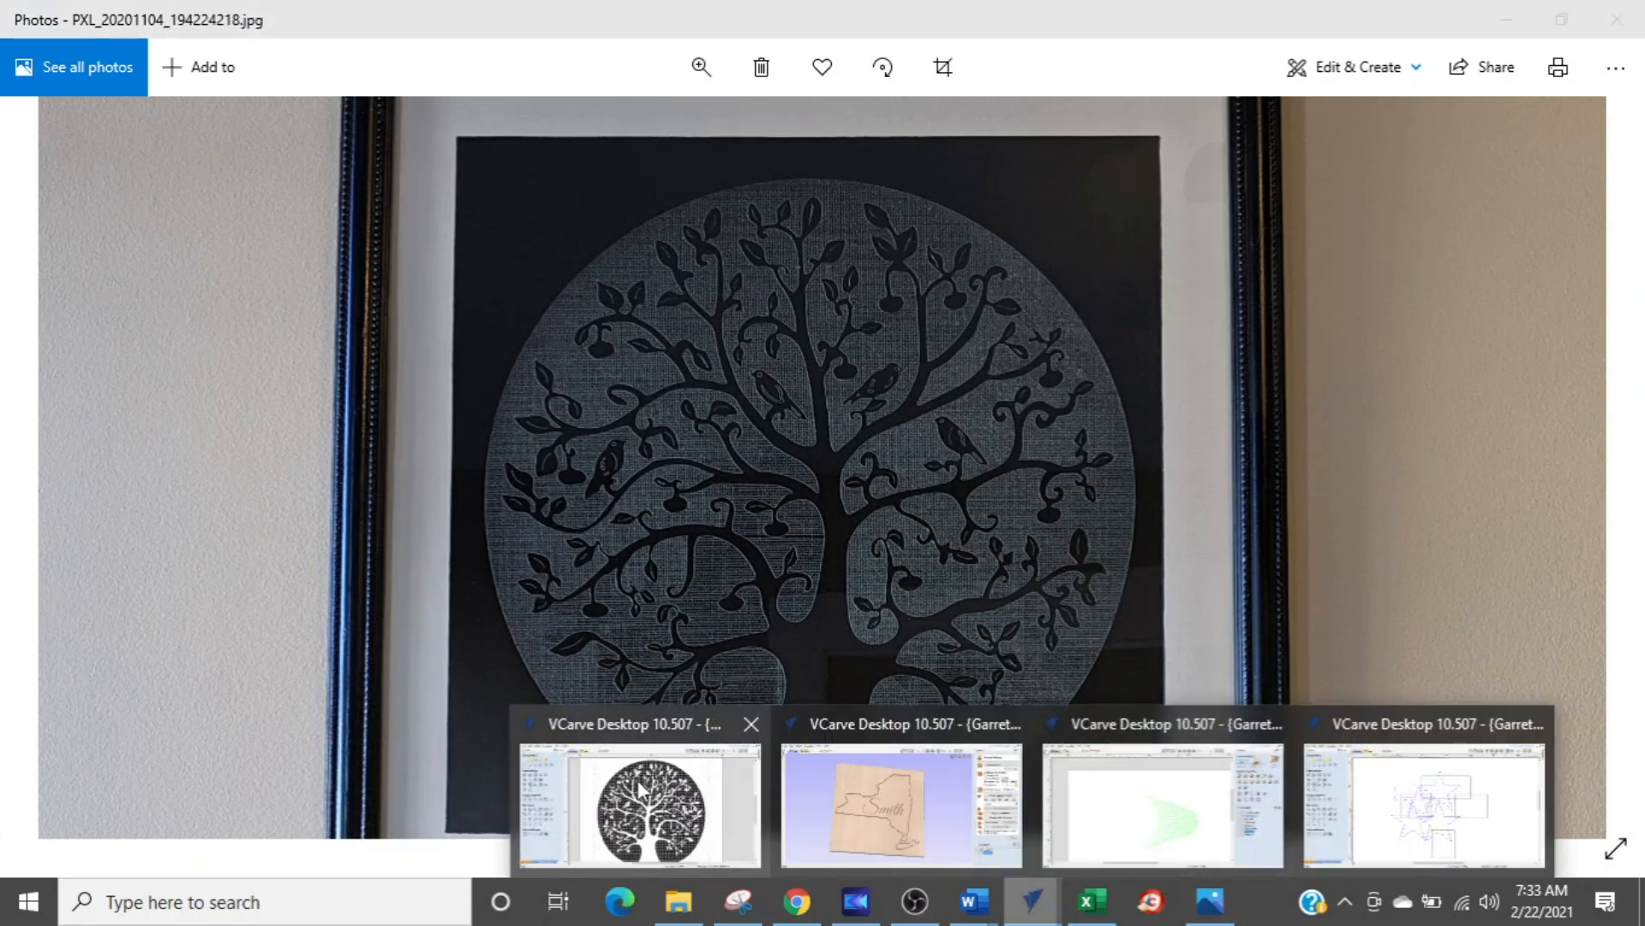
left_click(724, 744)
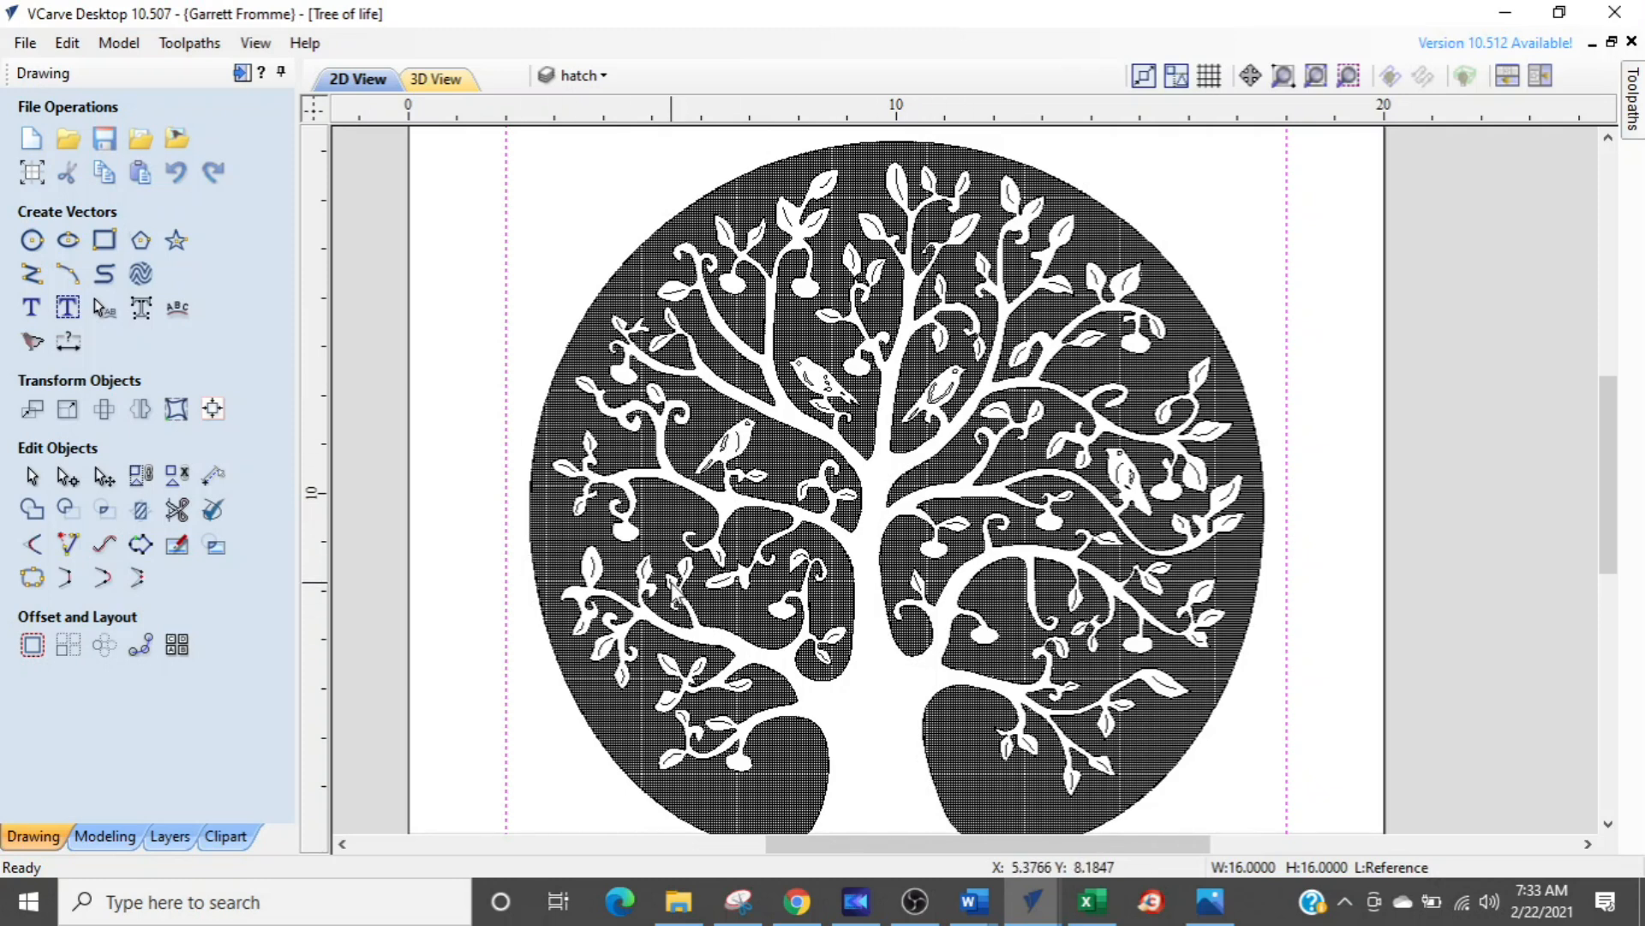
left_click(576, 75)
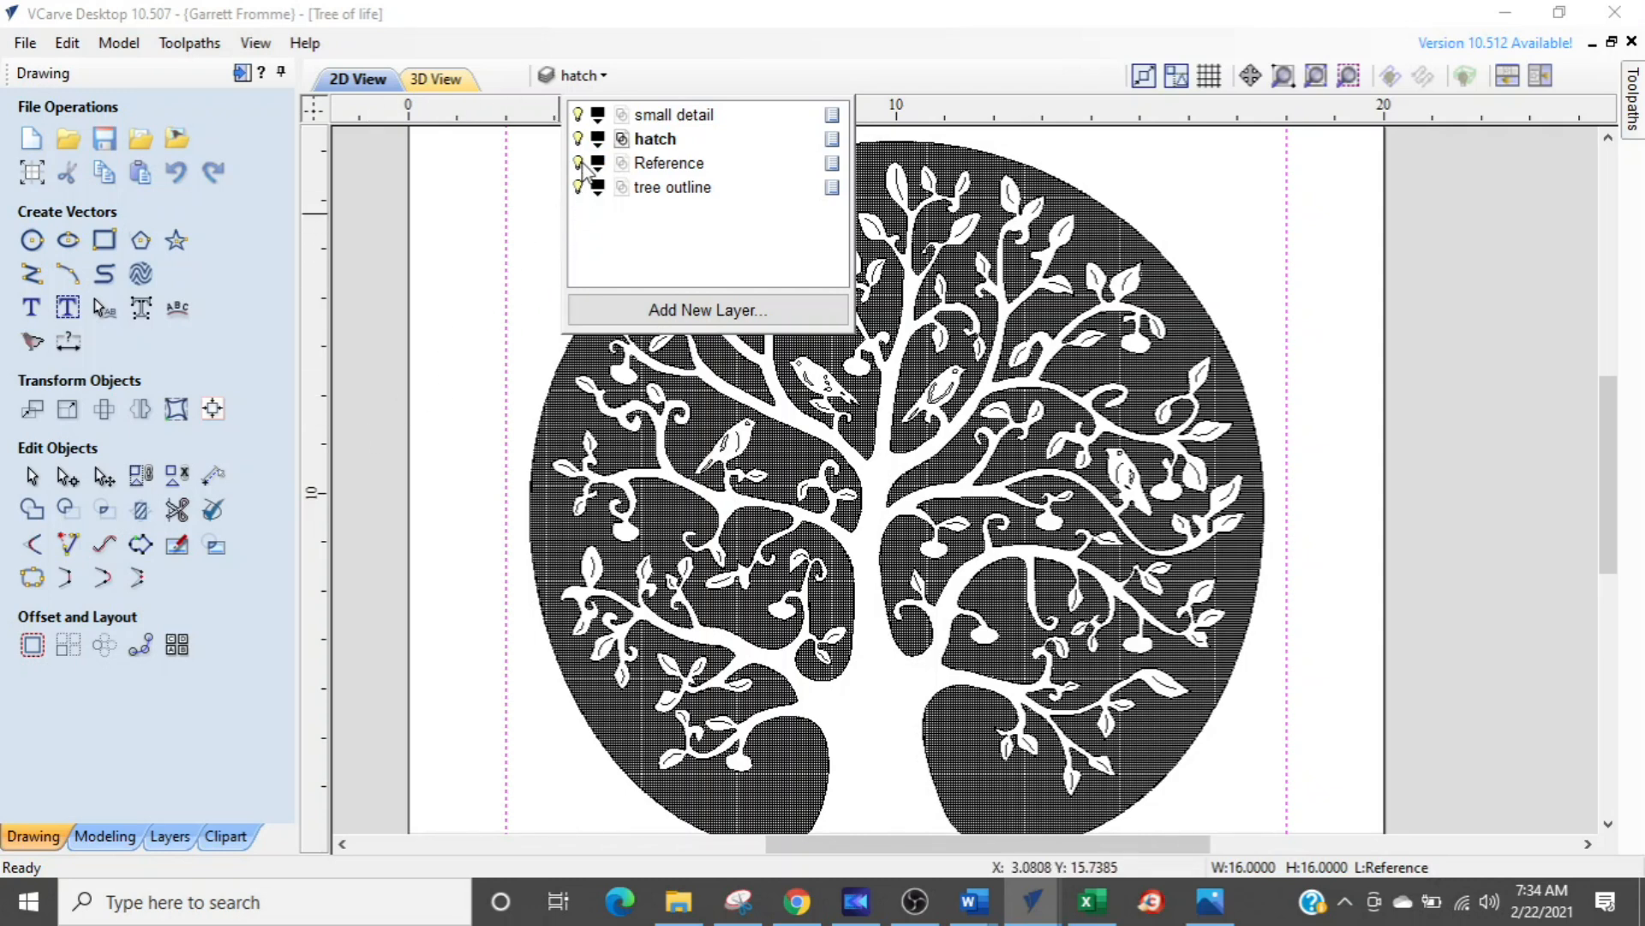
left_click(467, 288)
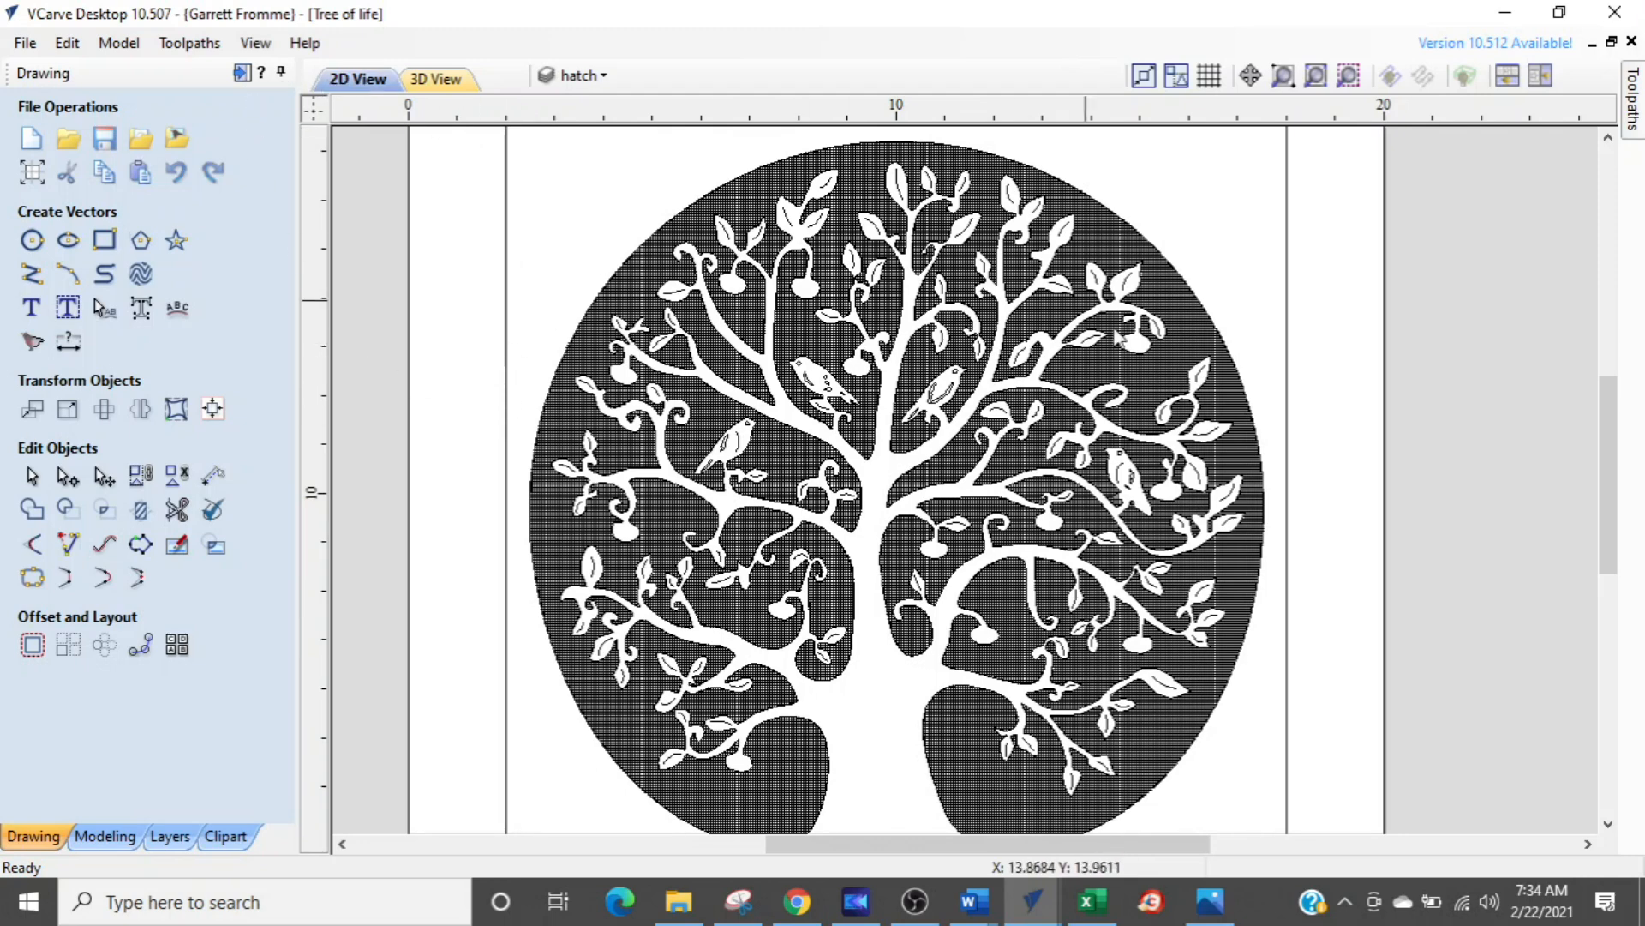
- Hide the small detail, hatch and Reference layers, and make tree outline the active layer
left_click(572, 76)
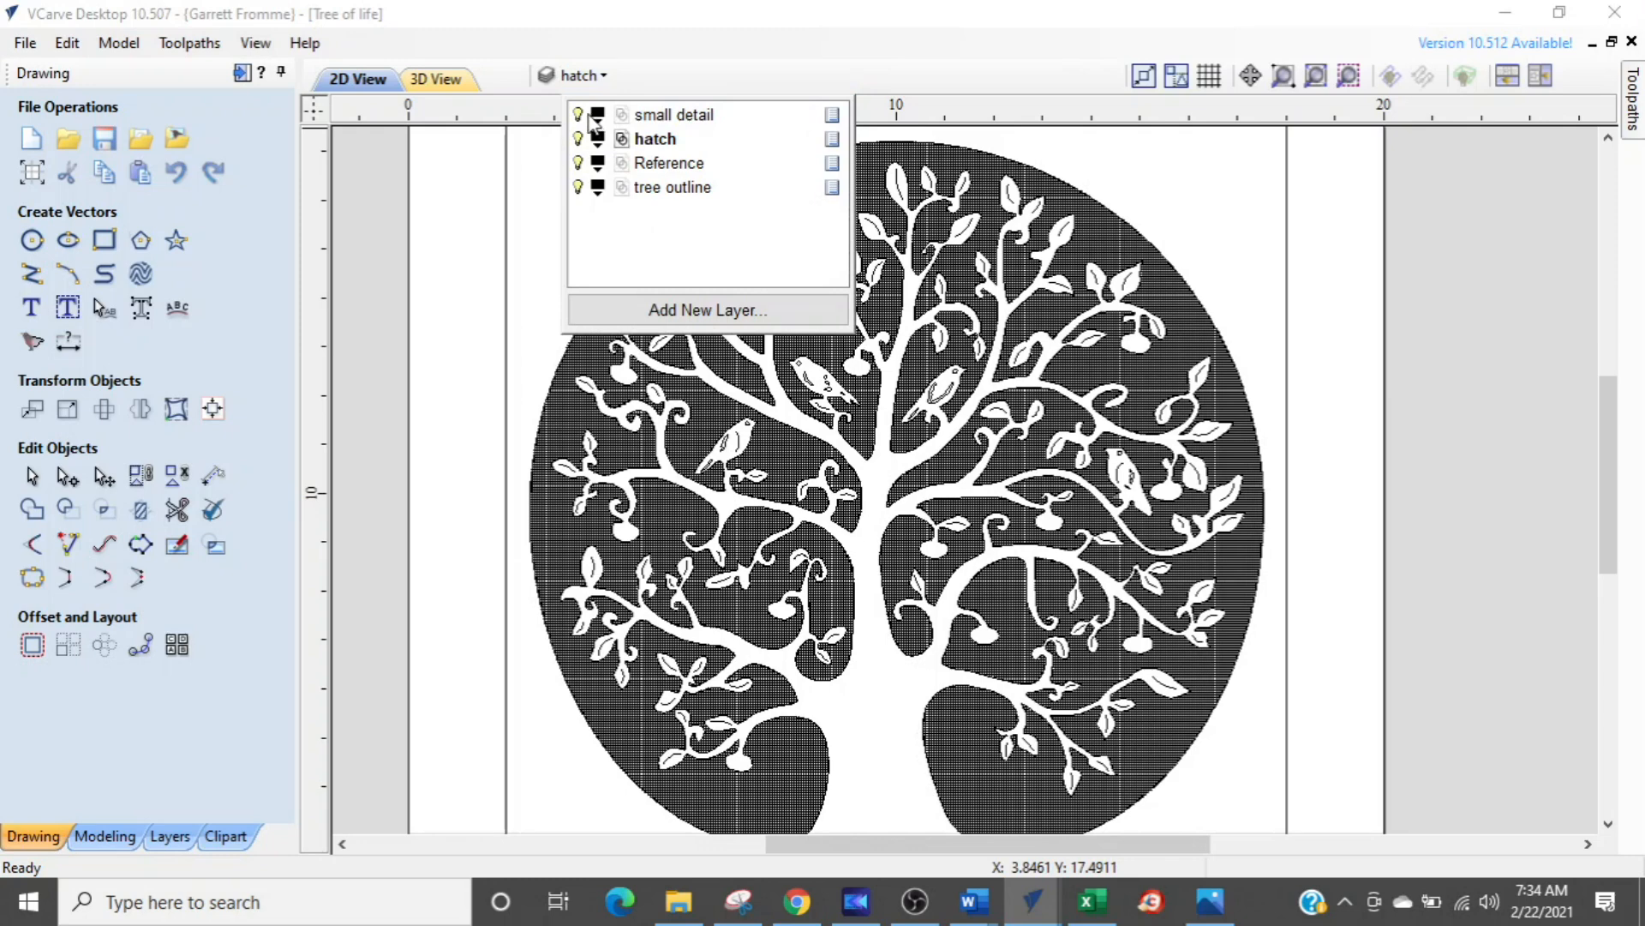
left_click(578, 114)
left_click(577, 138)
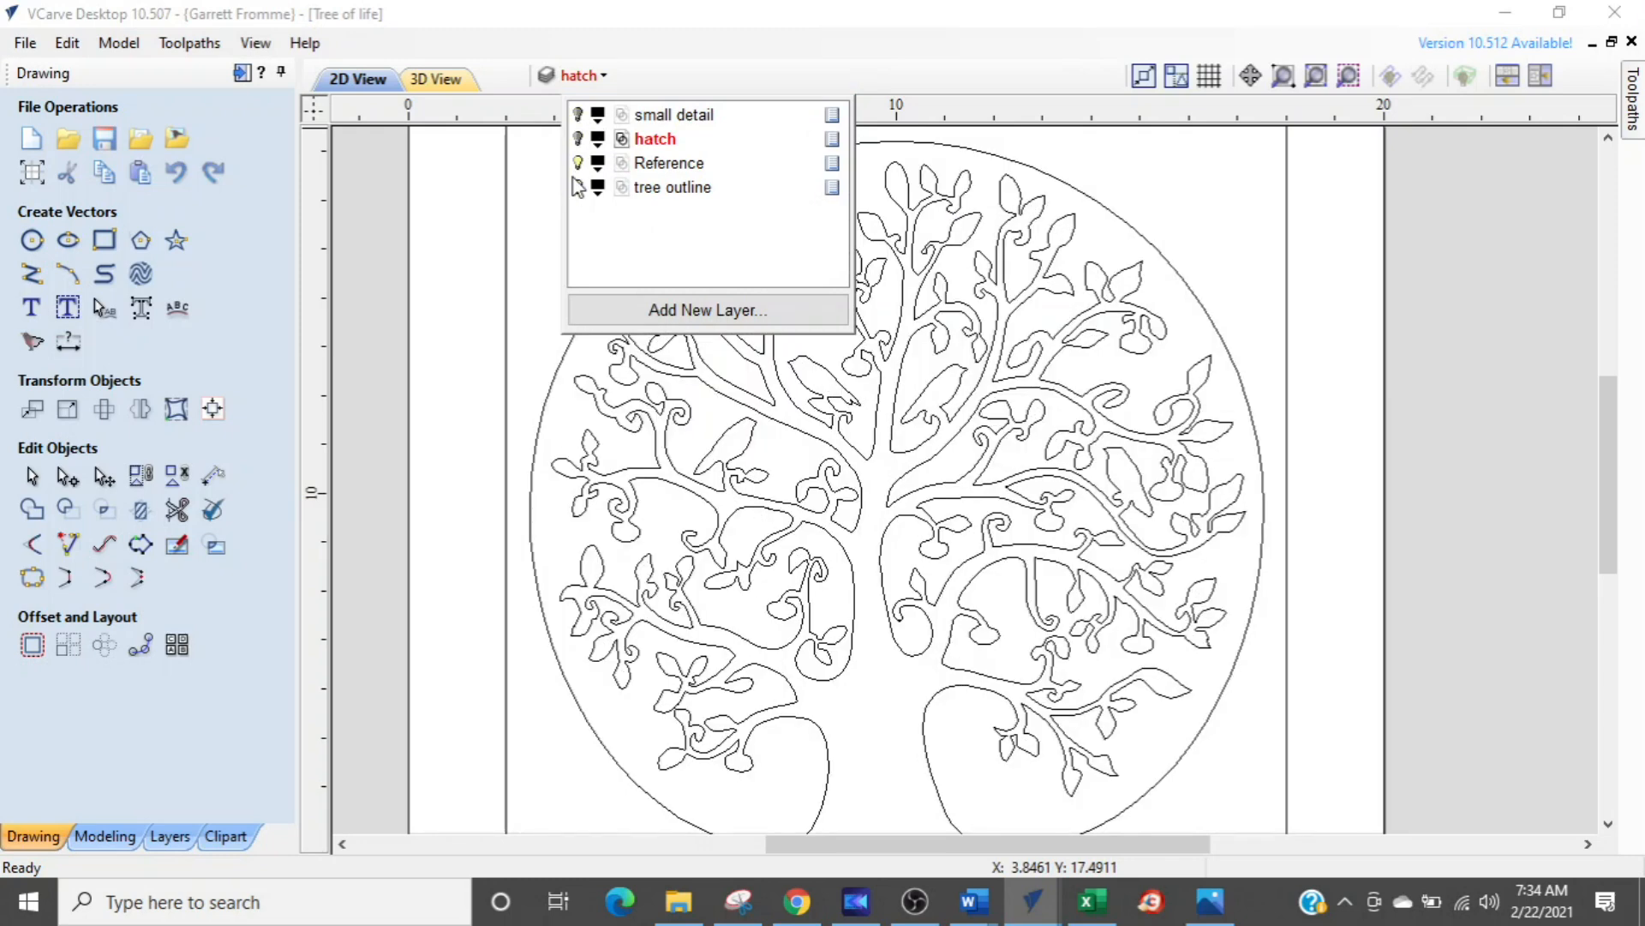
left_click(578, 163)
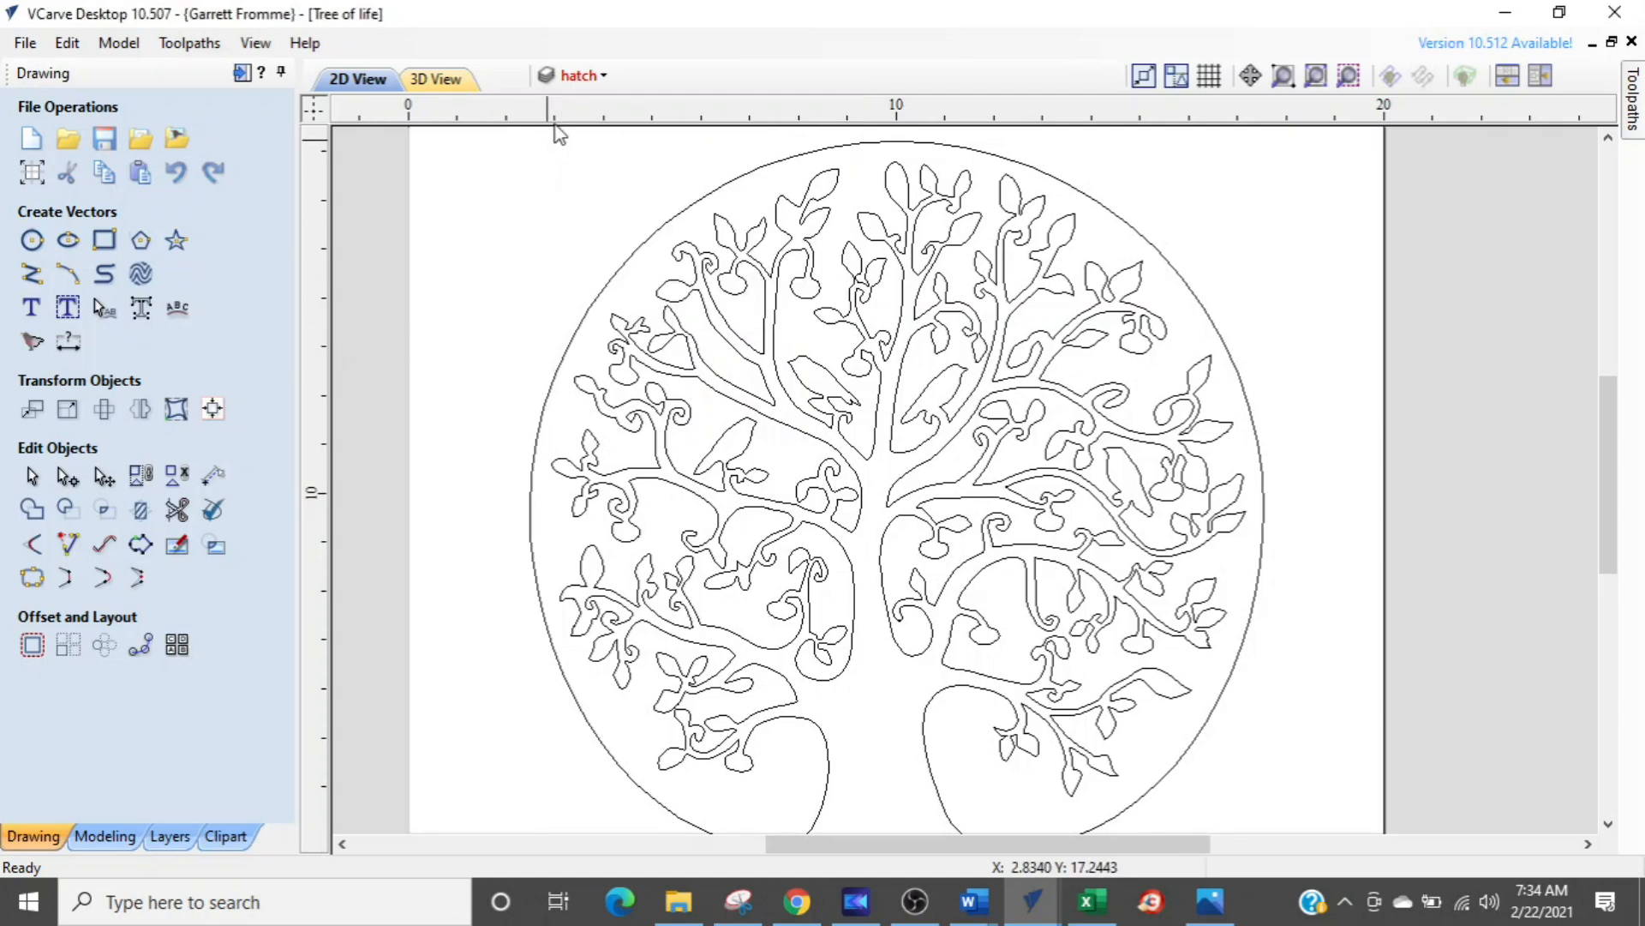
left_click(589, 77)
left_click(664, 187)
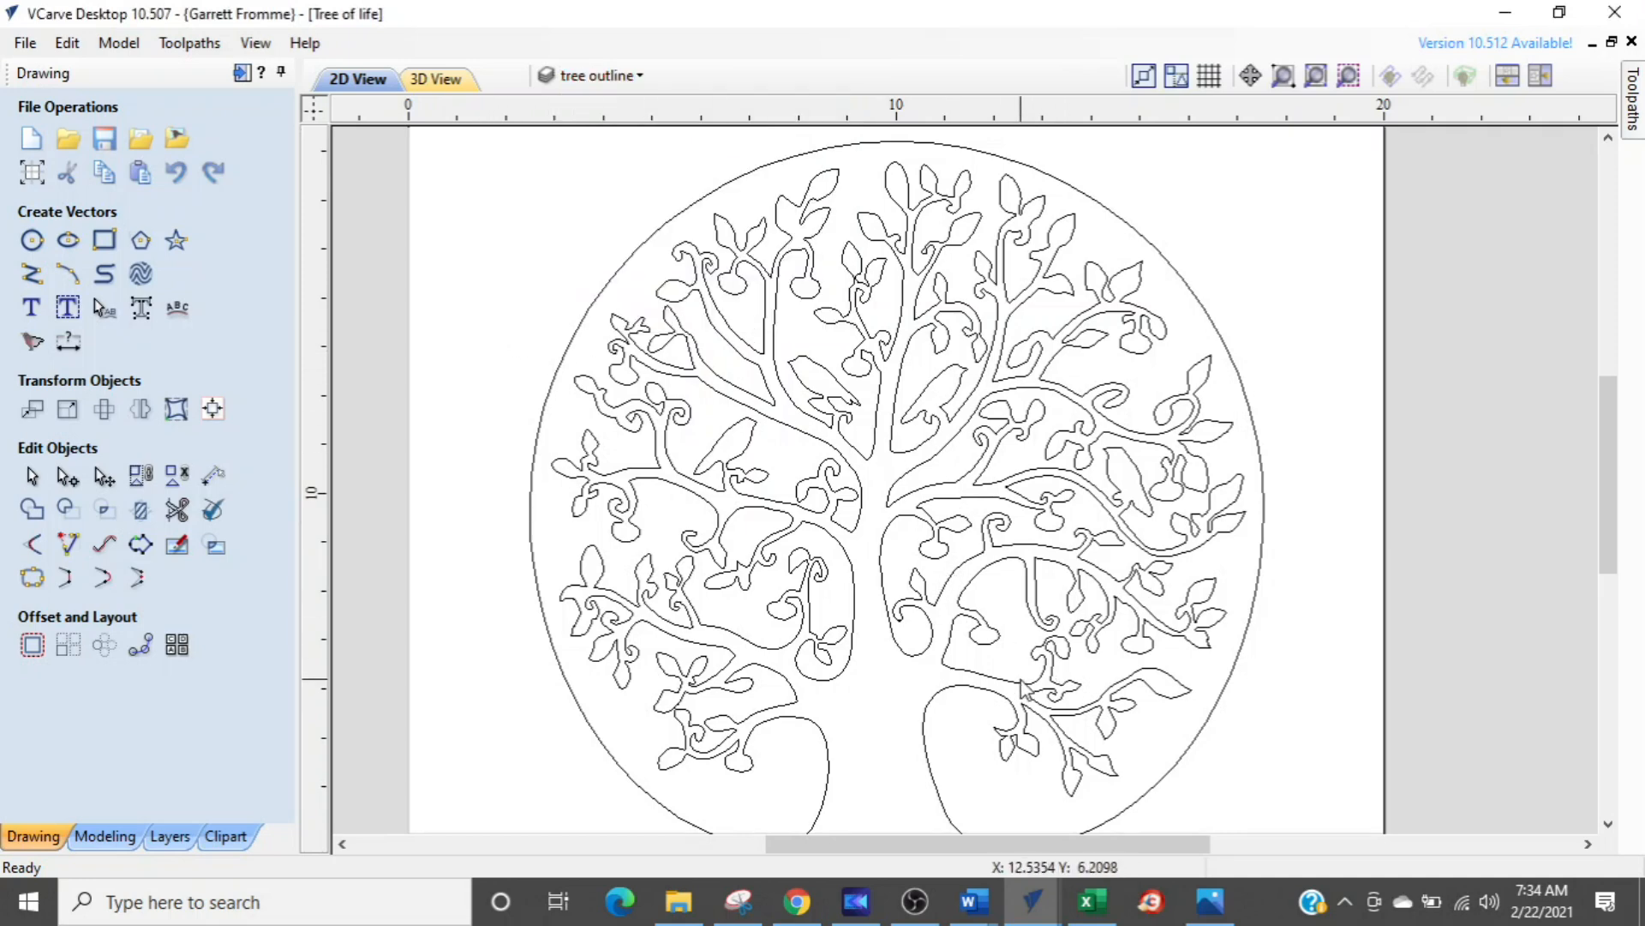
- Examine the tree outline layer as a whole and close up around the birds, leaves and branches
scroll(793, 609, "down", 2)
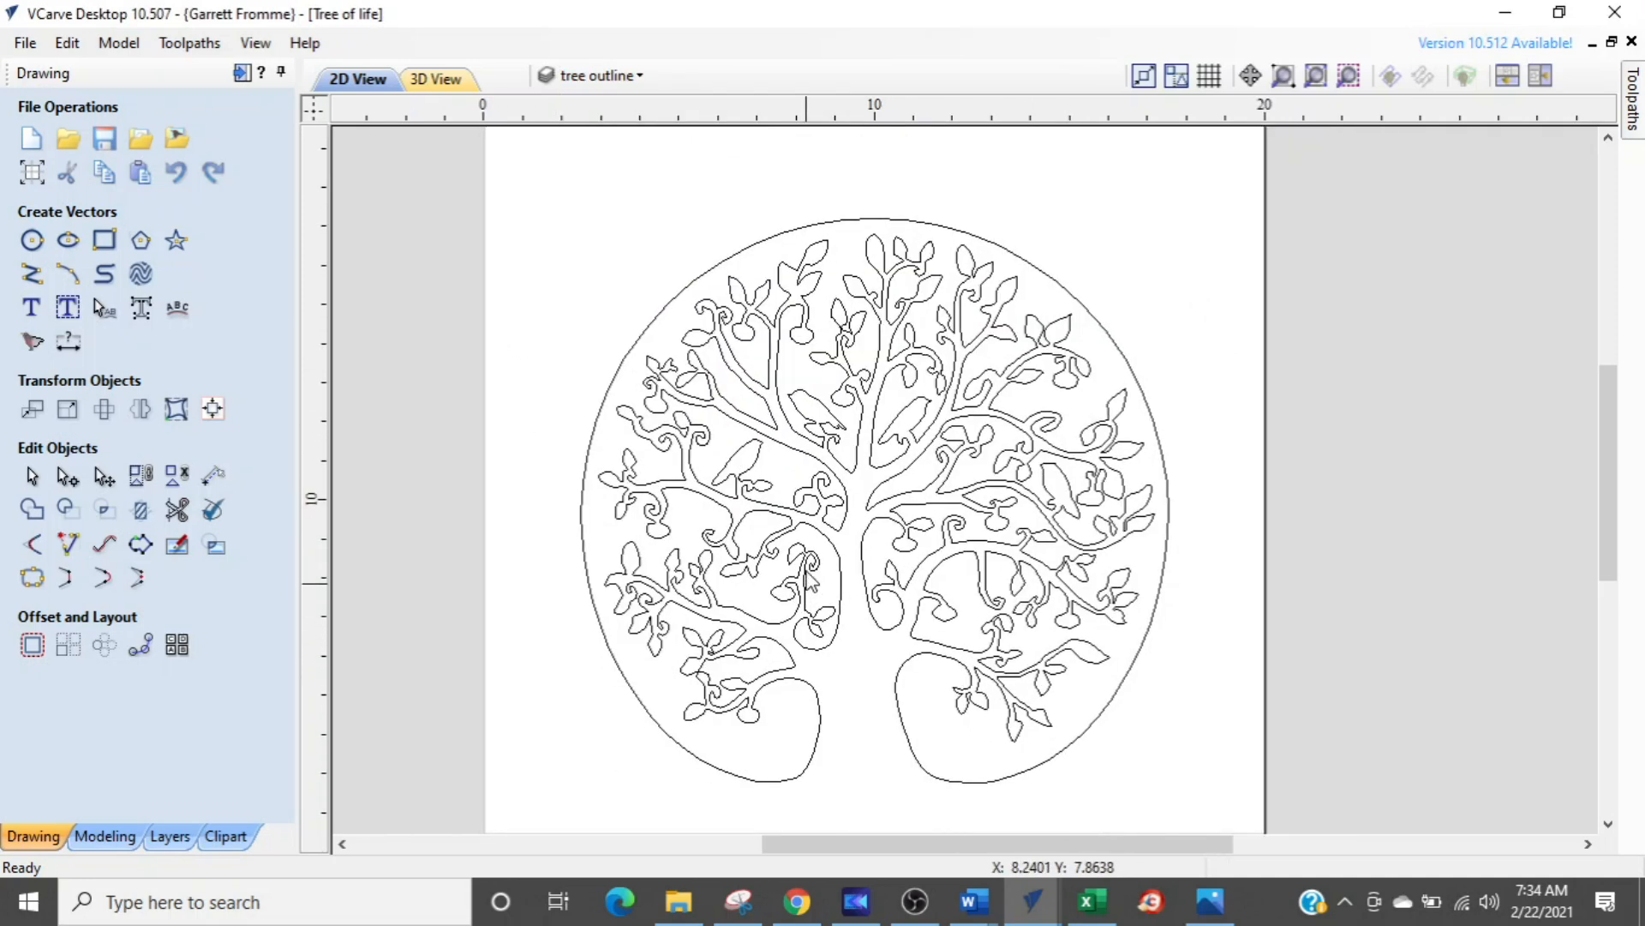
middle_click_drag(806, 572, 816, 544)
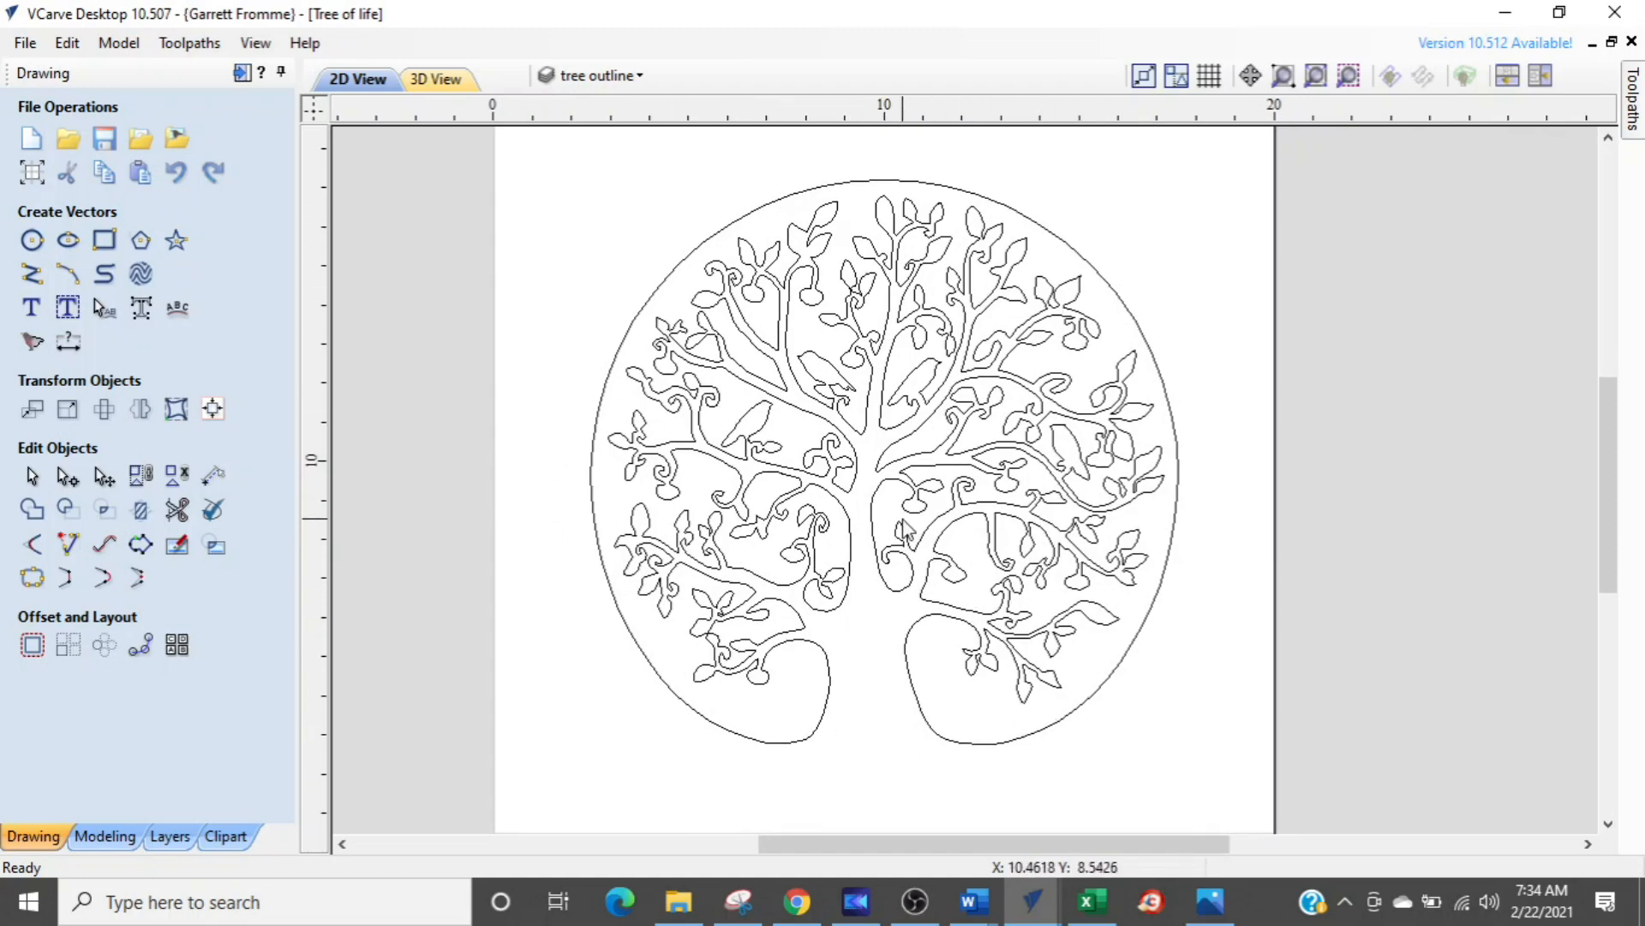
scroll(797, 343, "up", 2)
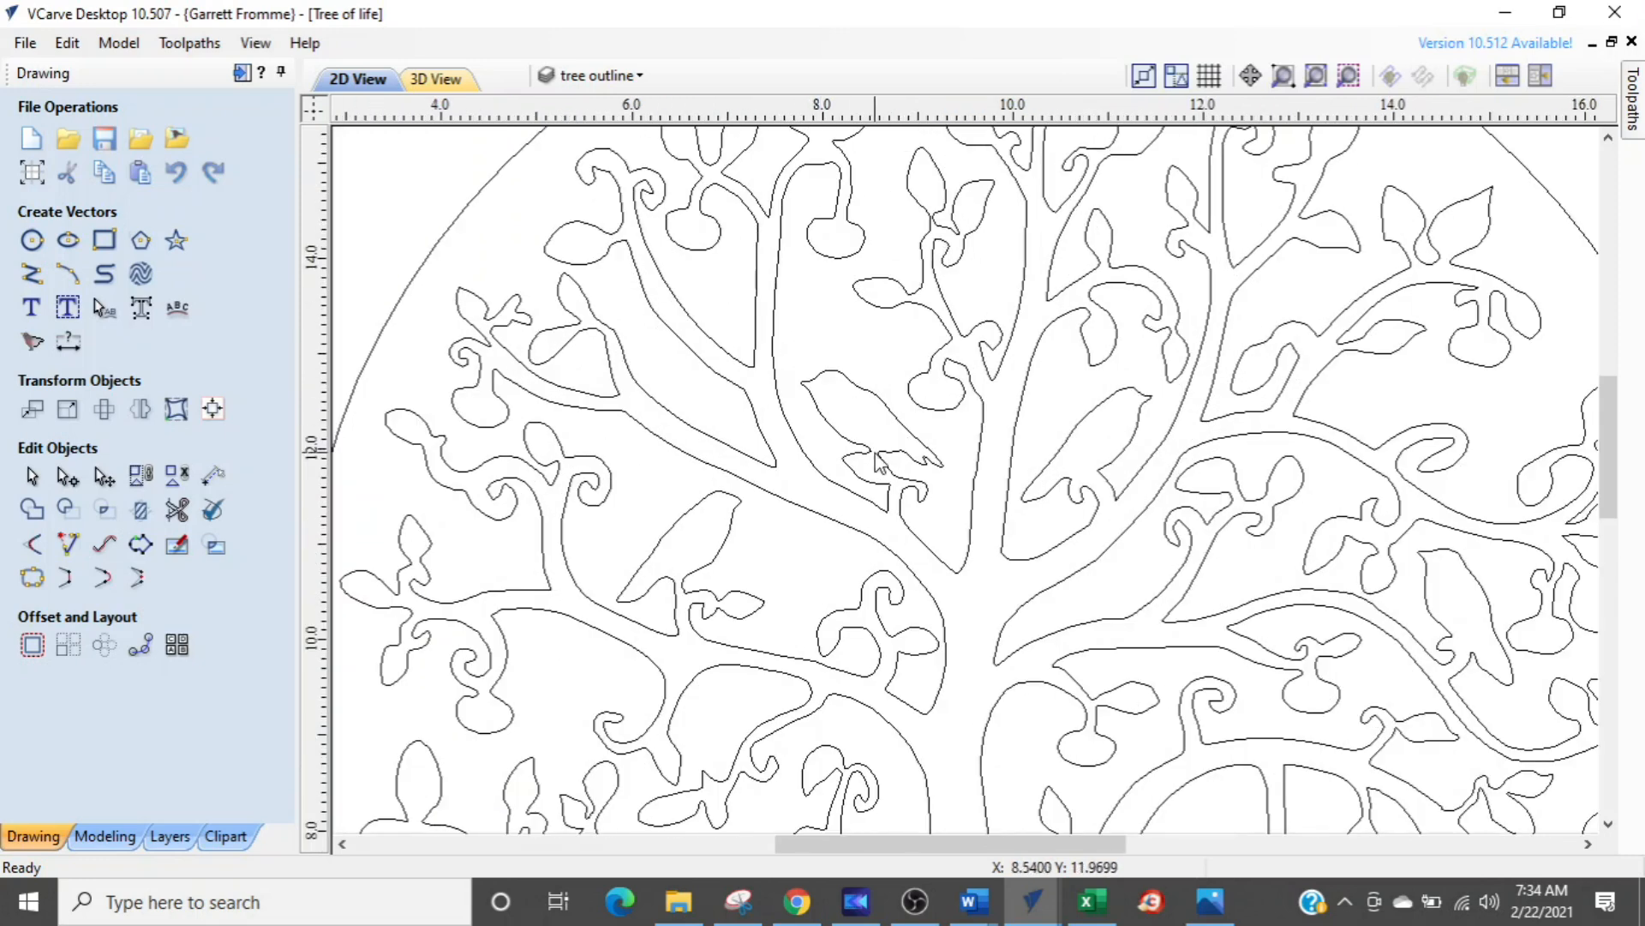
middle_click_drag(1126, 656, 956, 644)
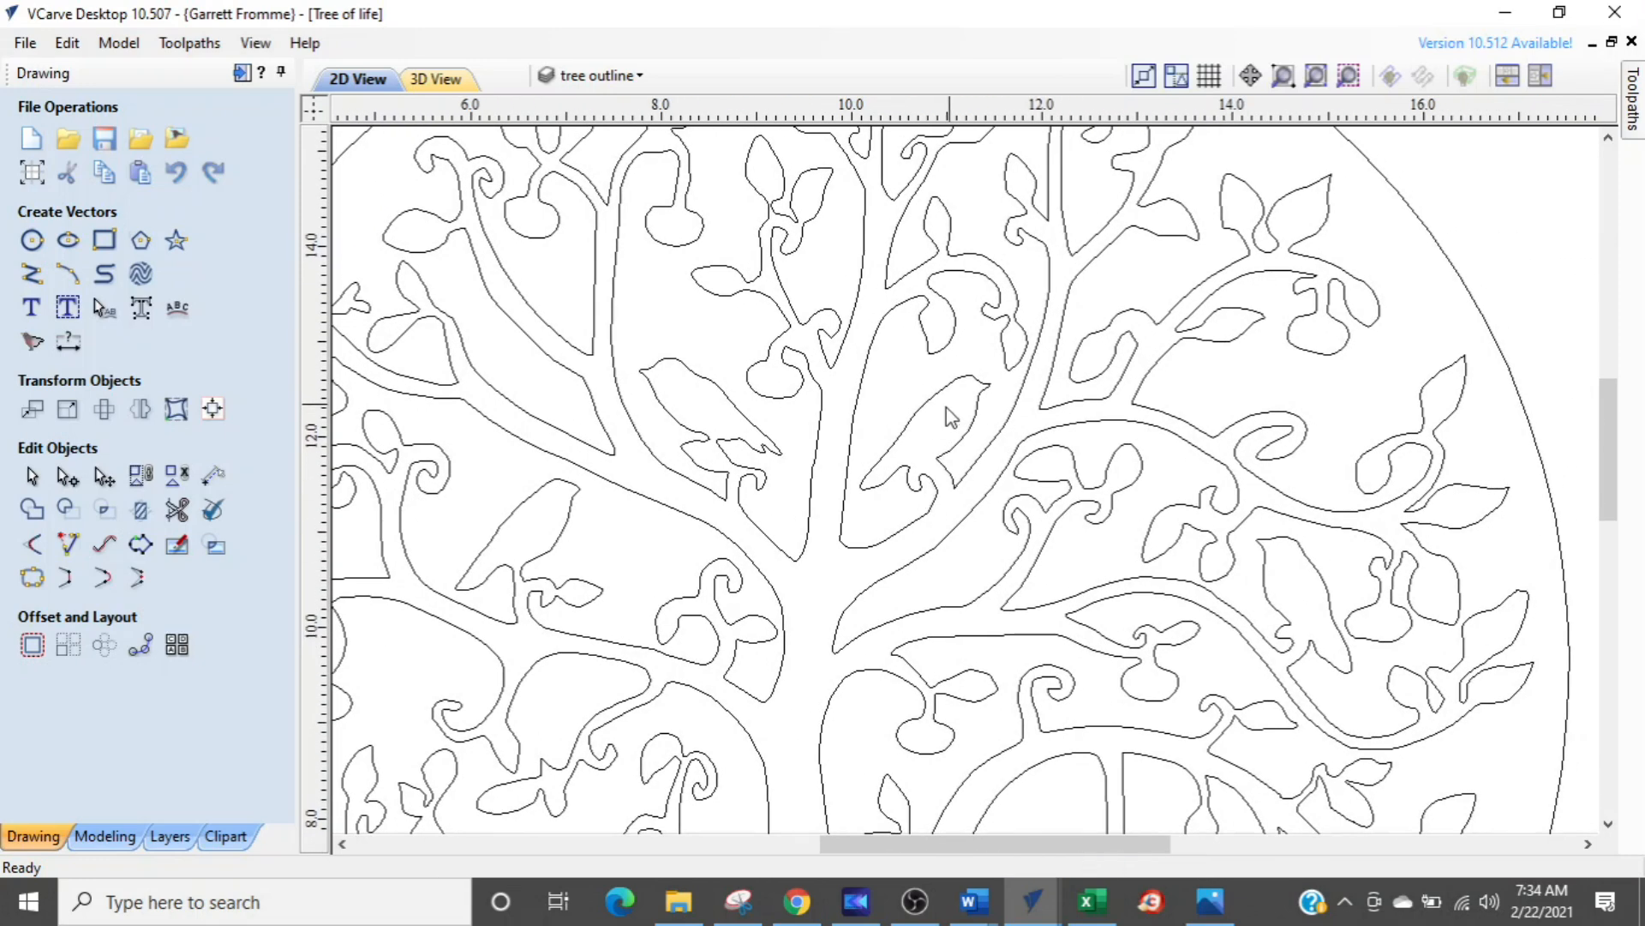
key("ctrl")
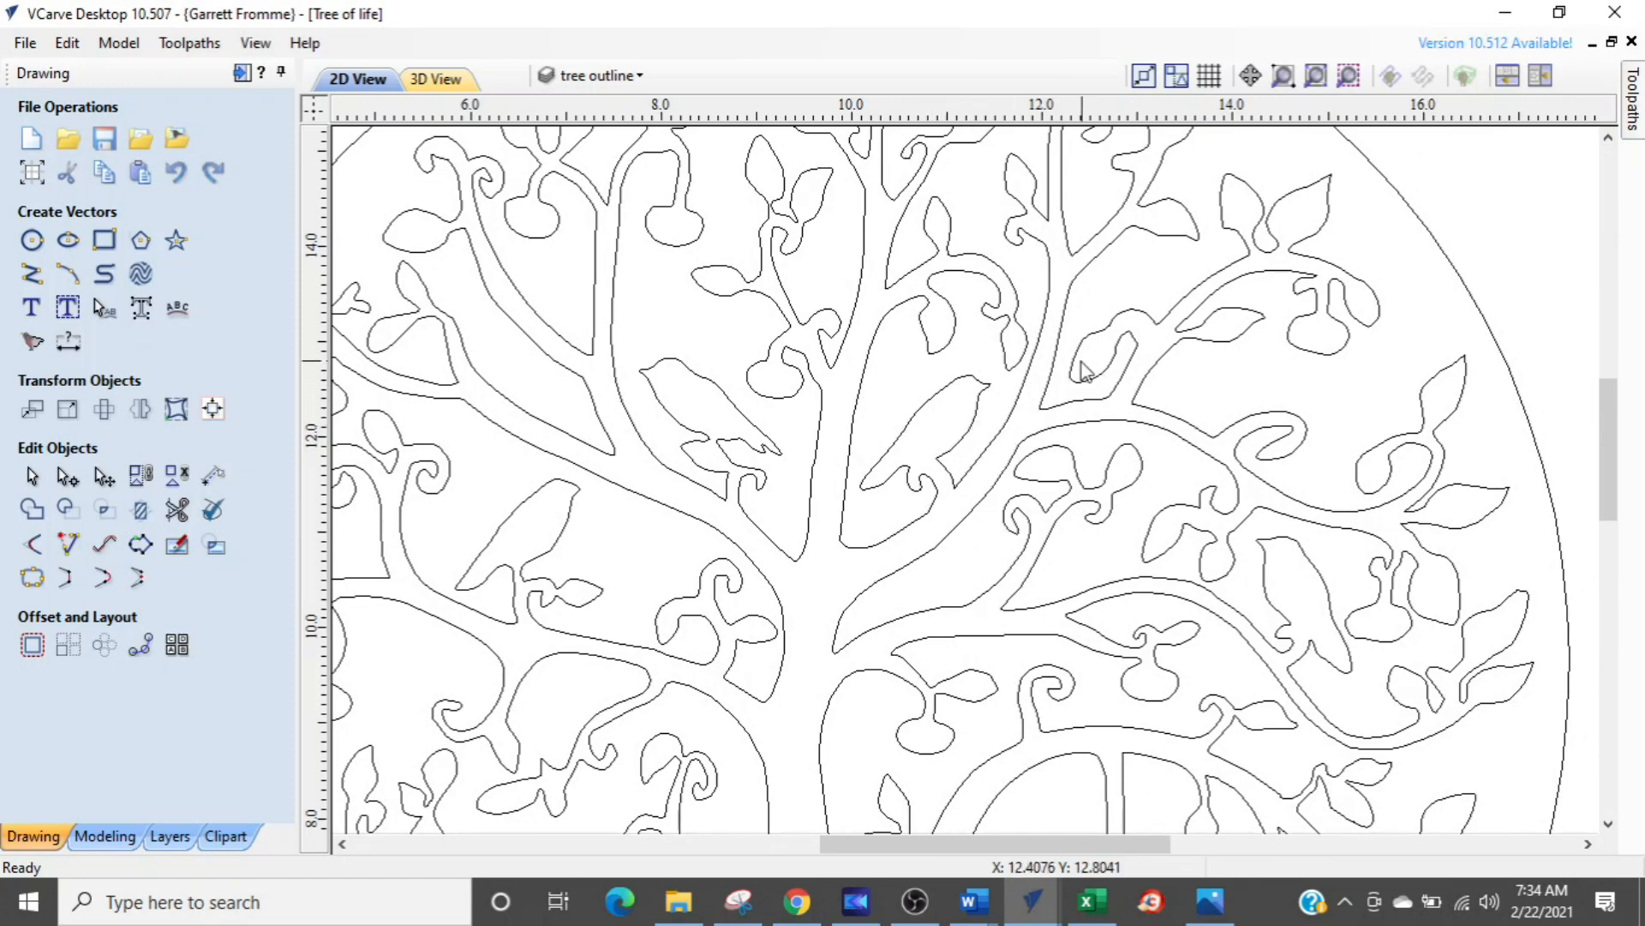
key("ctrl")
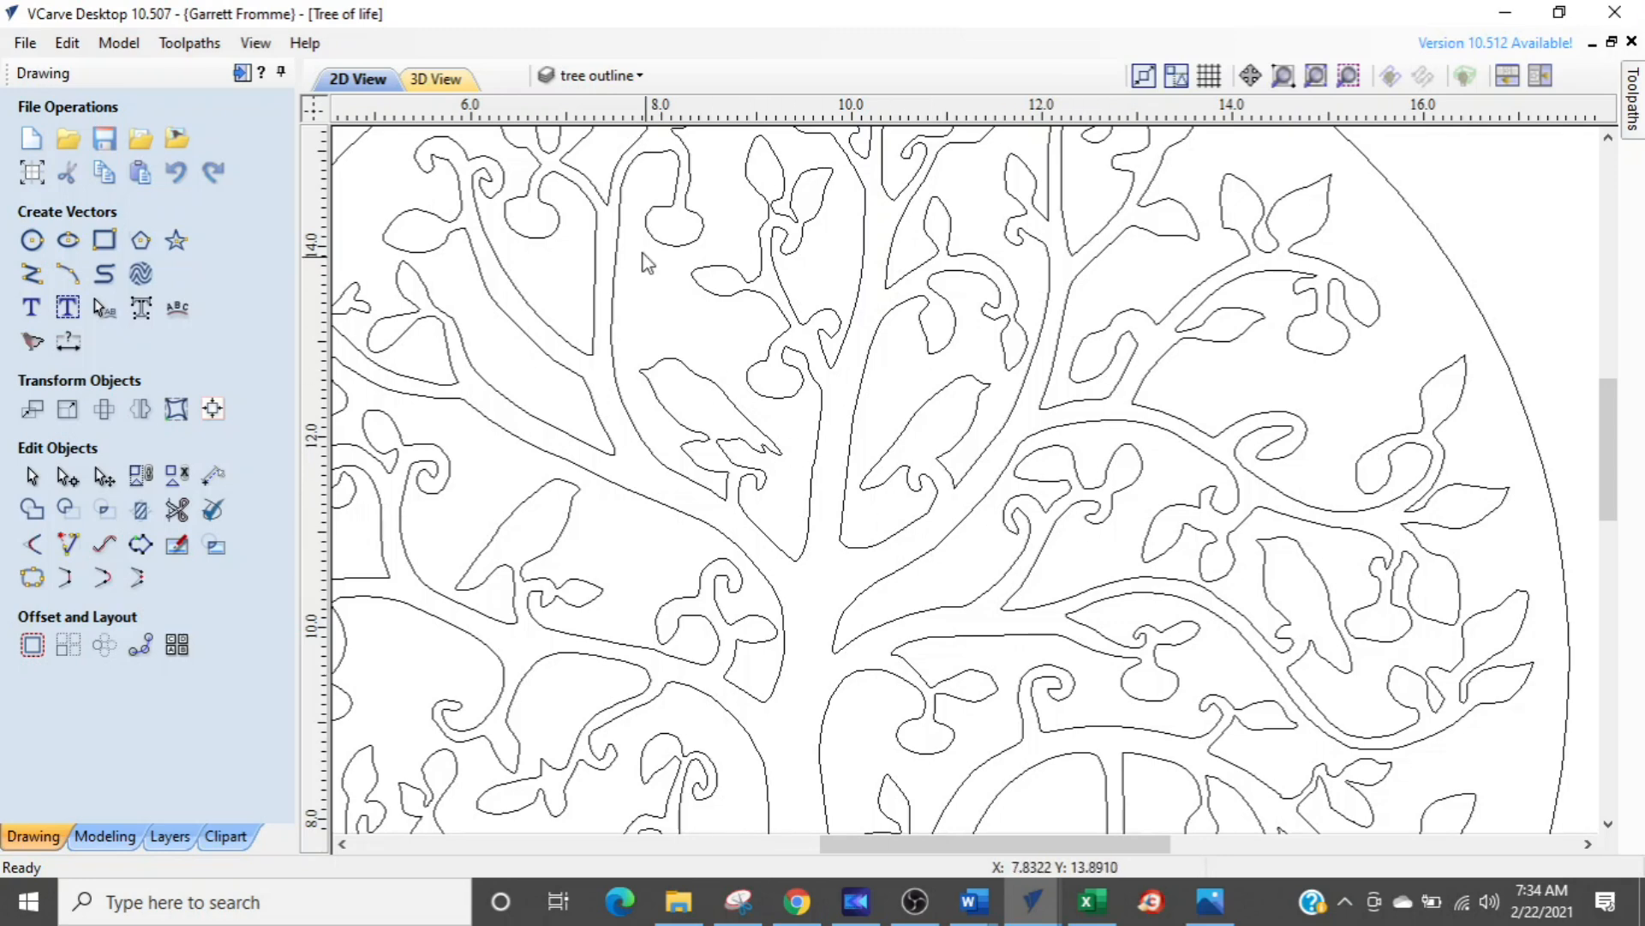
- Hide the tree outline layer, view the hatch layer by itself, and leave only small detail visible
left_click(612, 77)
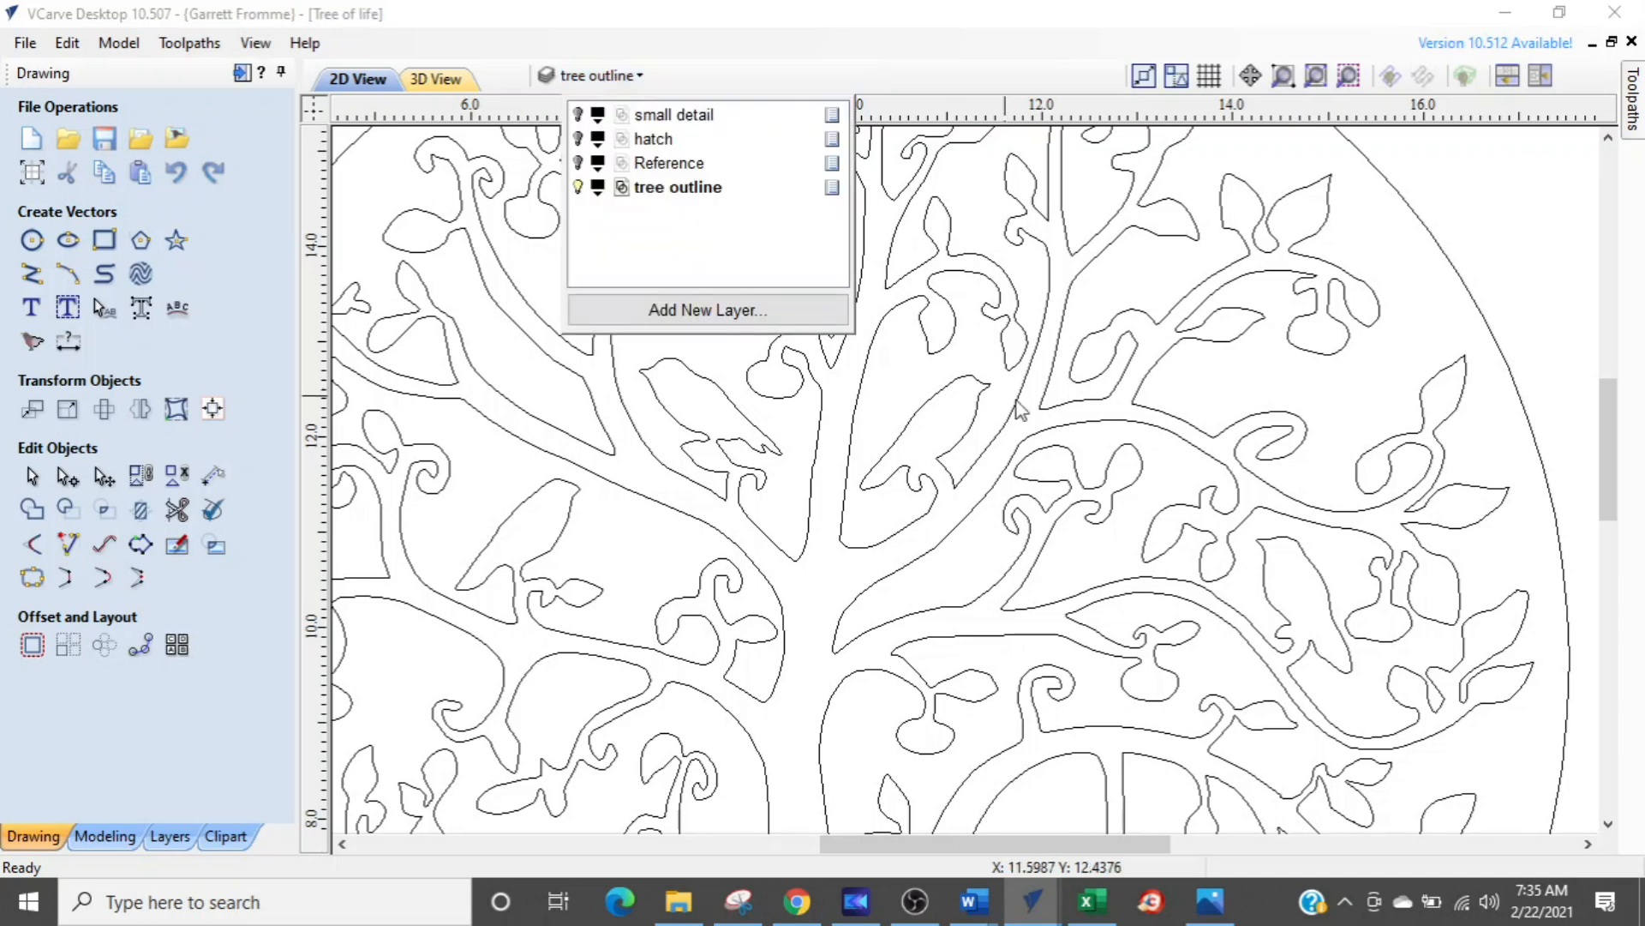
left_click(578, 187)
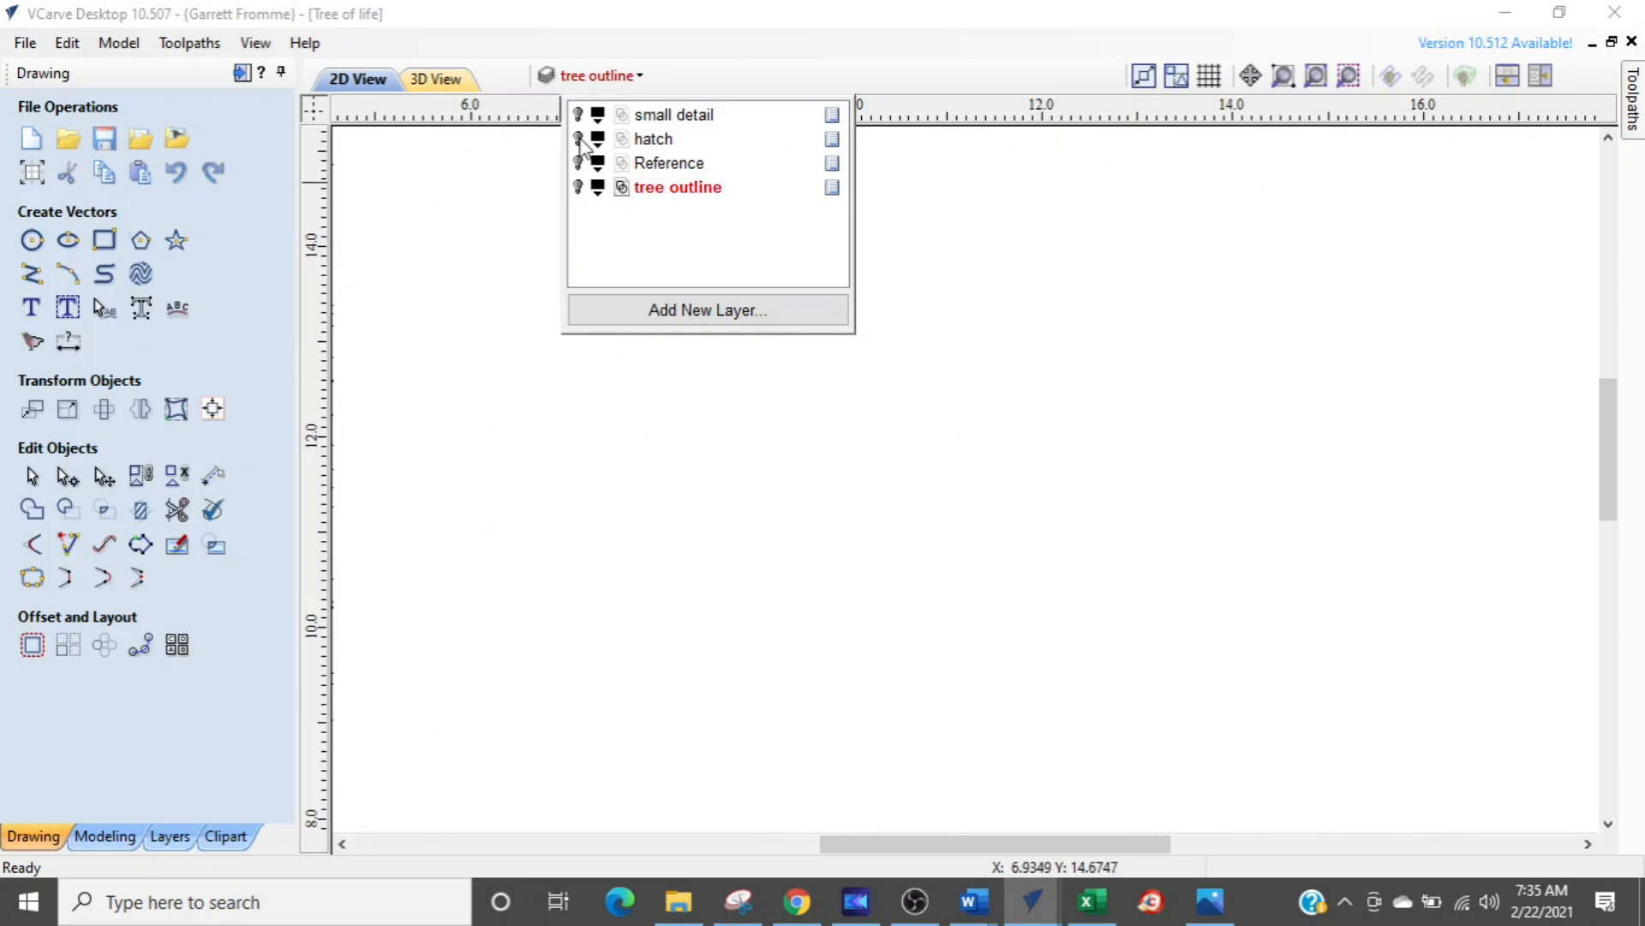
left_click(578, 138)
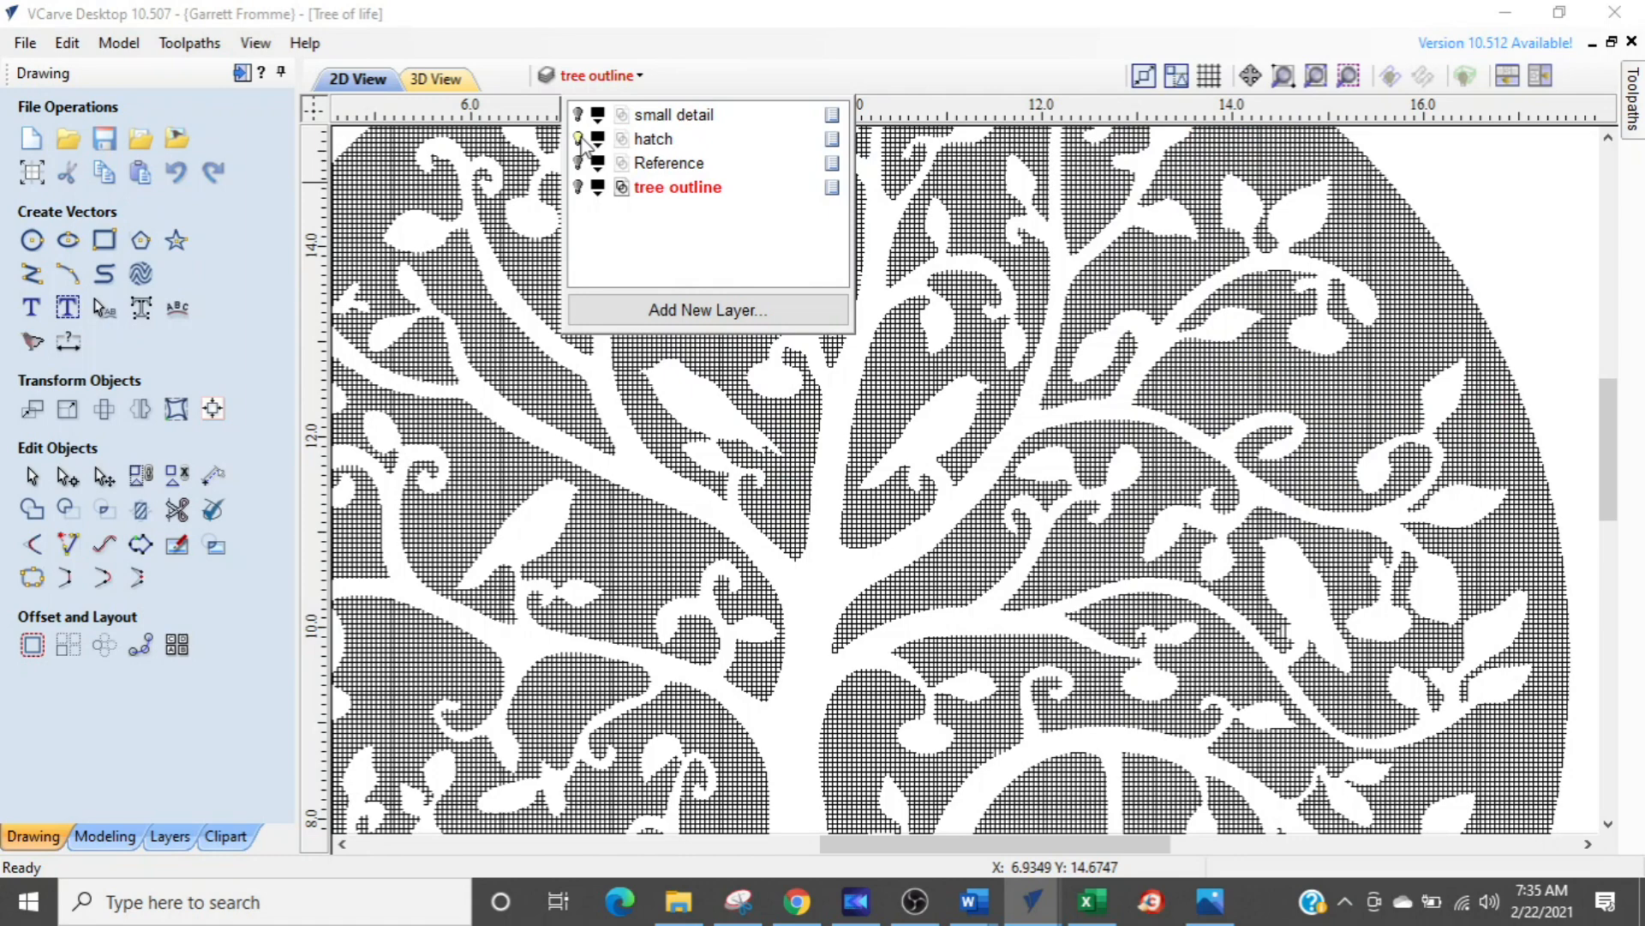
left_click(579, 138)
left_click(578, 114)
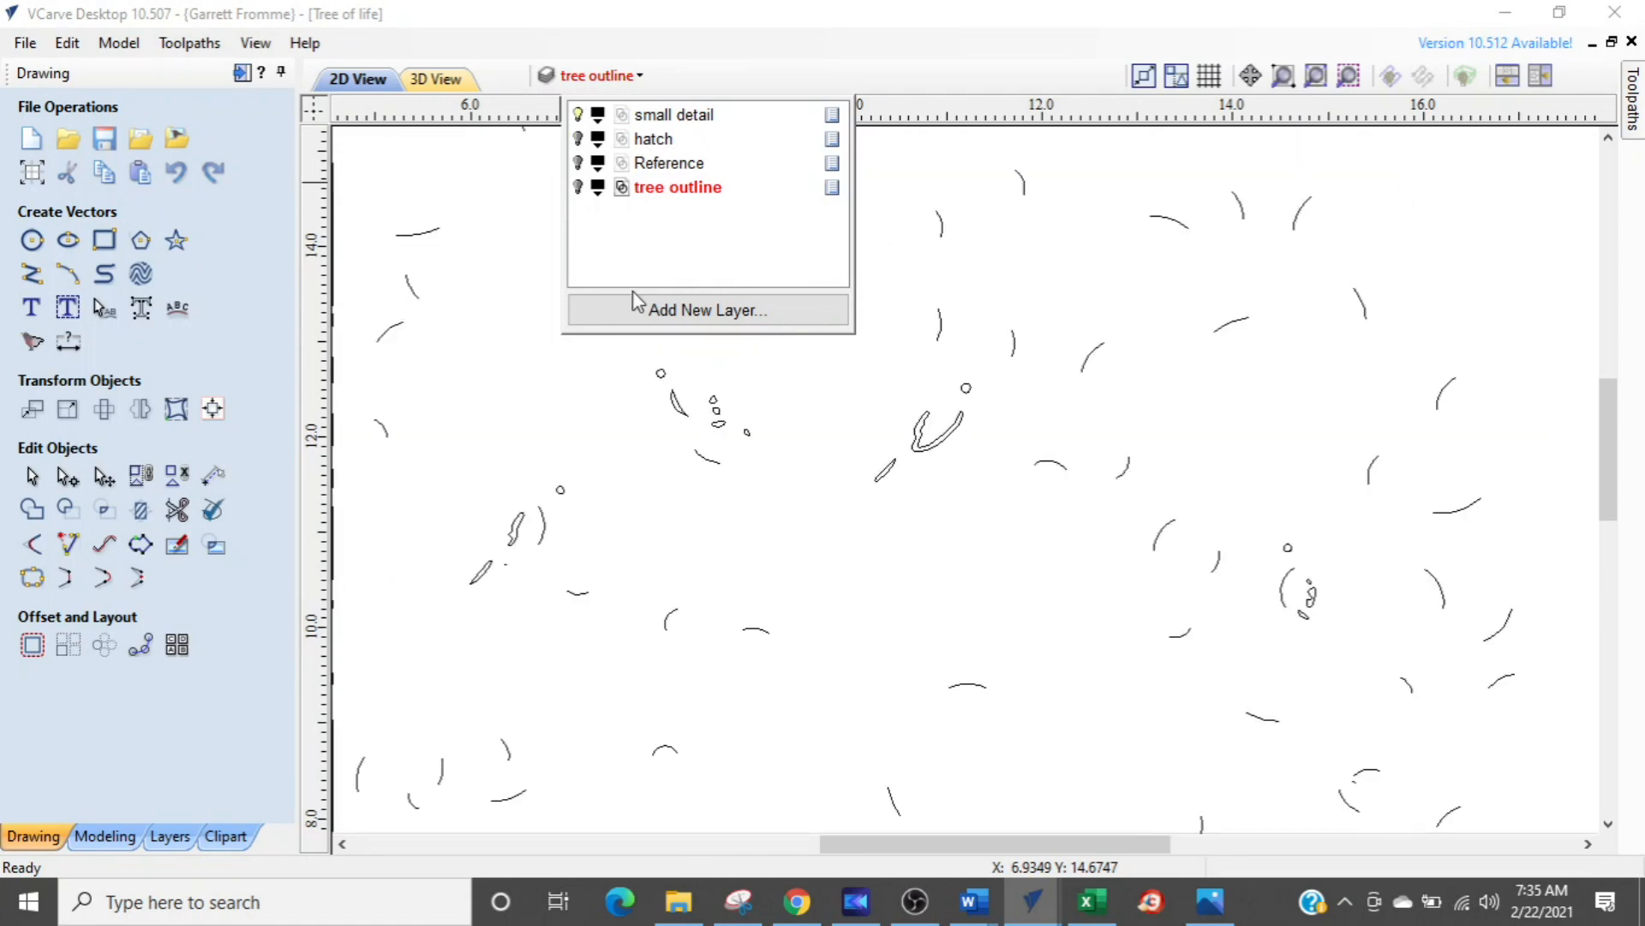
- Make small detail the active layer and examine its bird and leaf markings up close
left_click(673, 118)
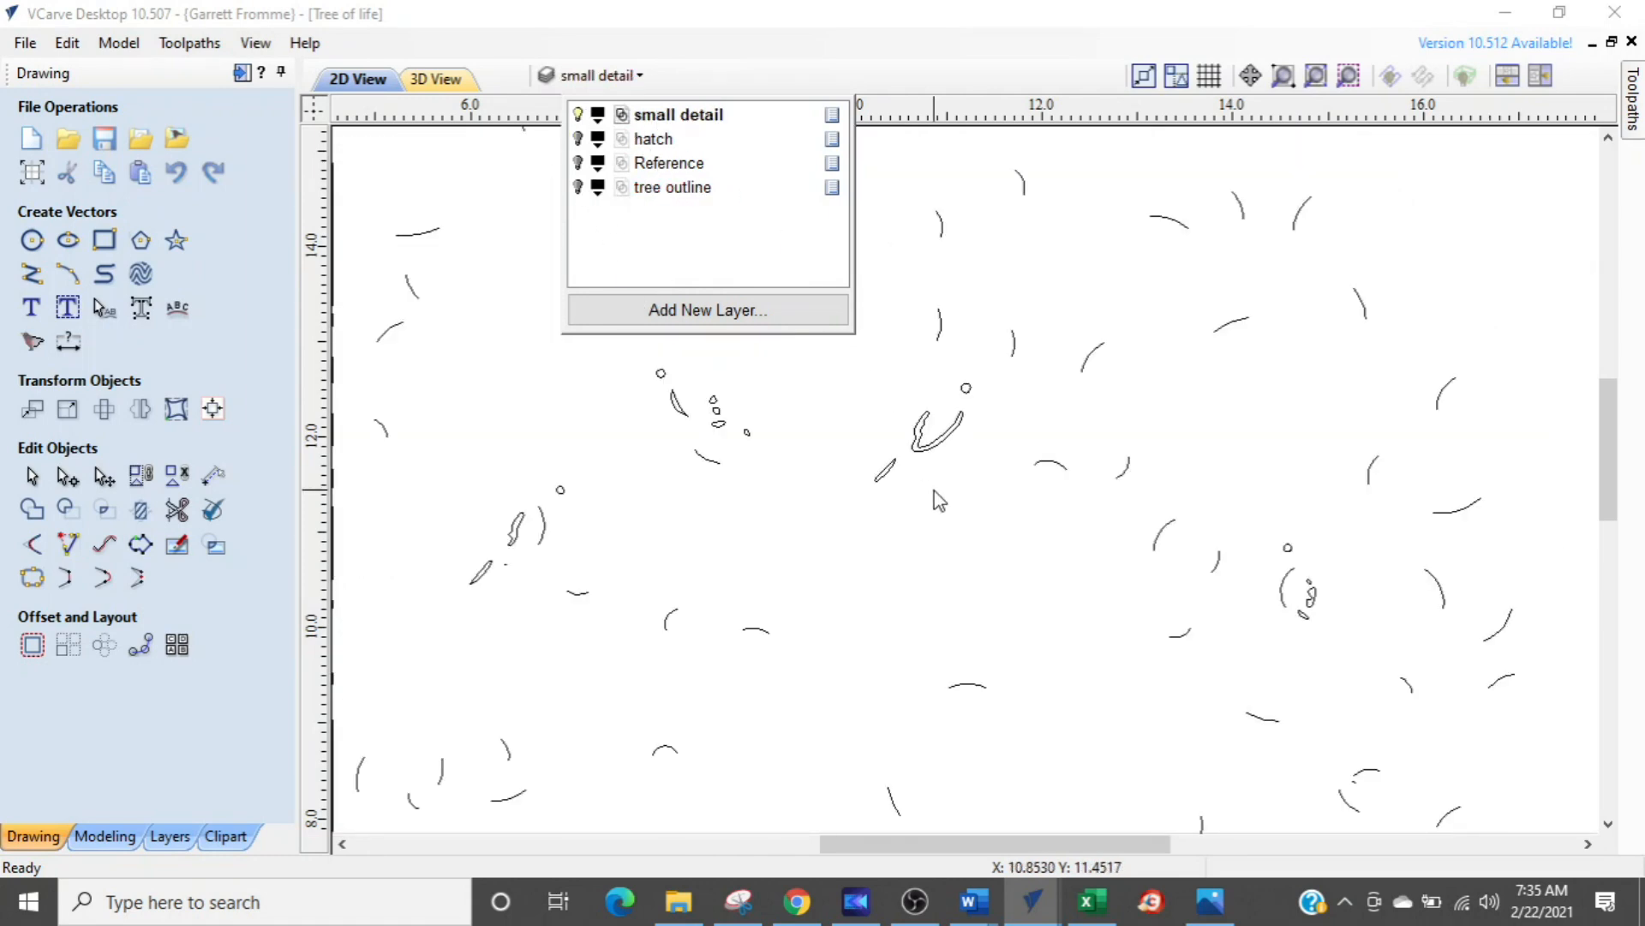
scroll(939, 497, "down", 1)
left_click(861, 442)
scroll(922, 480, "up", 1)
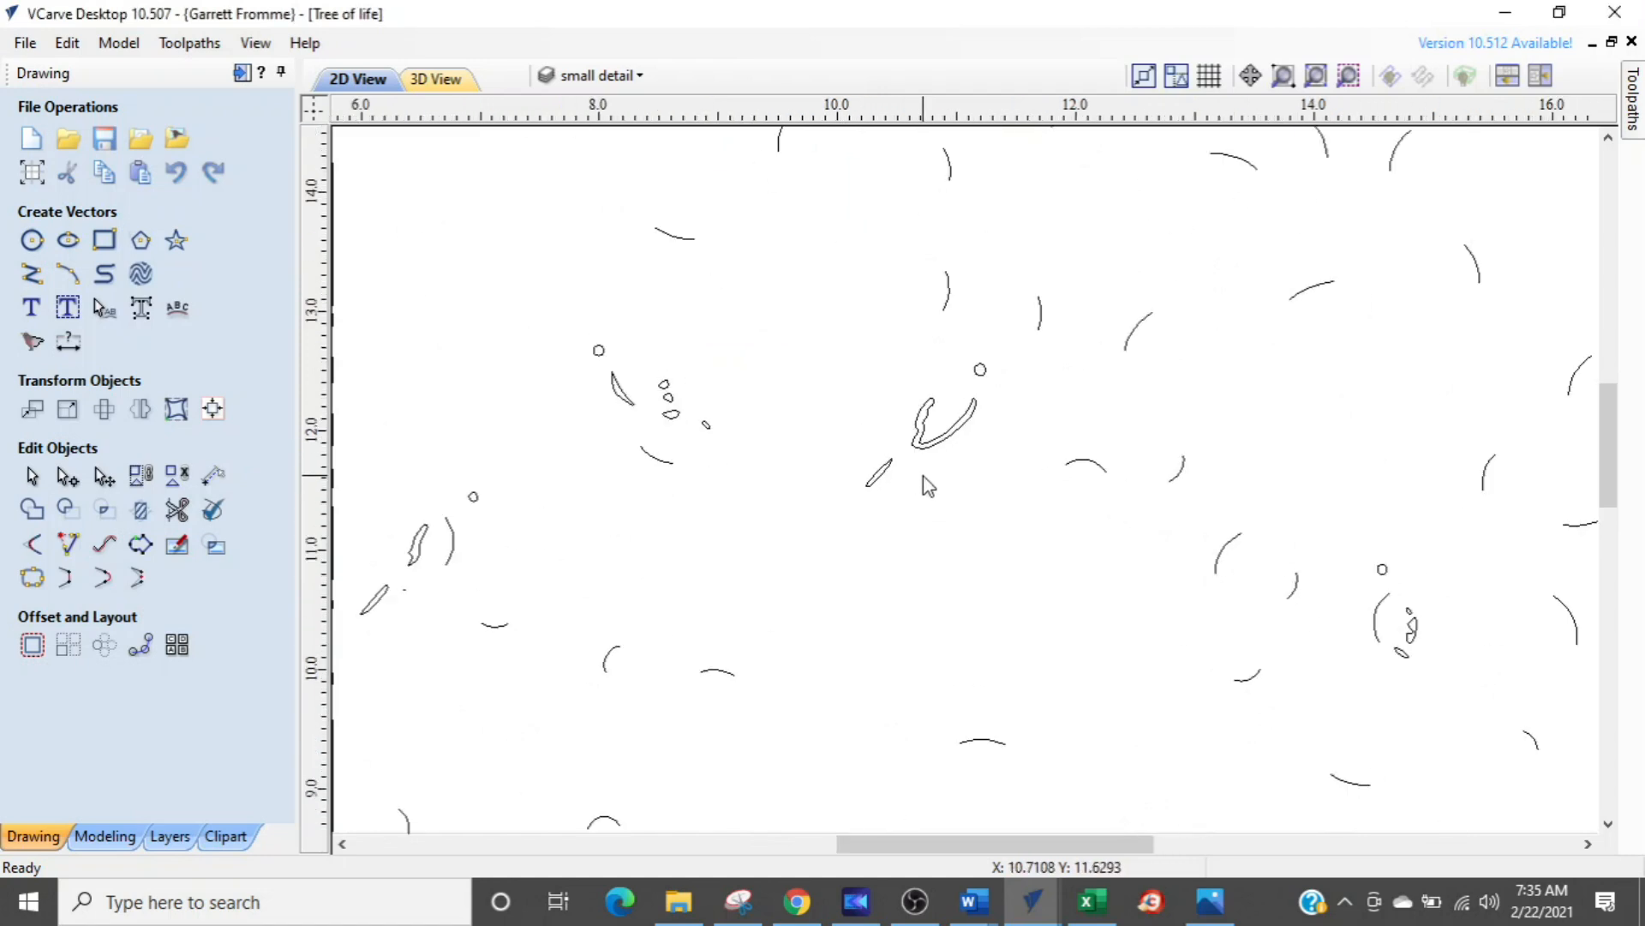
key("ctrl")
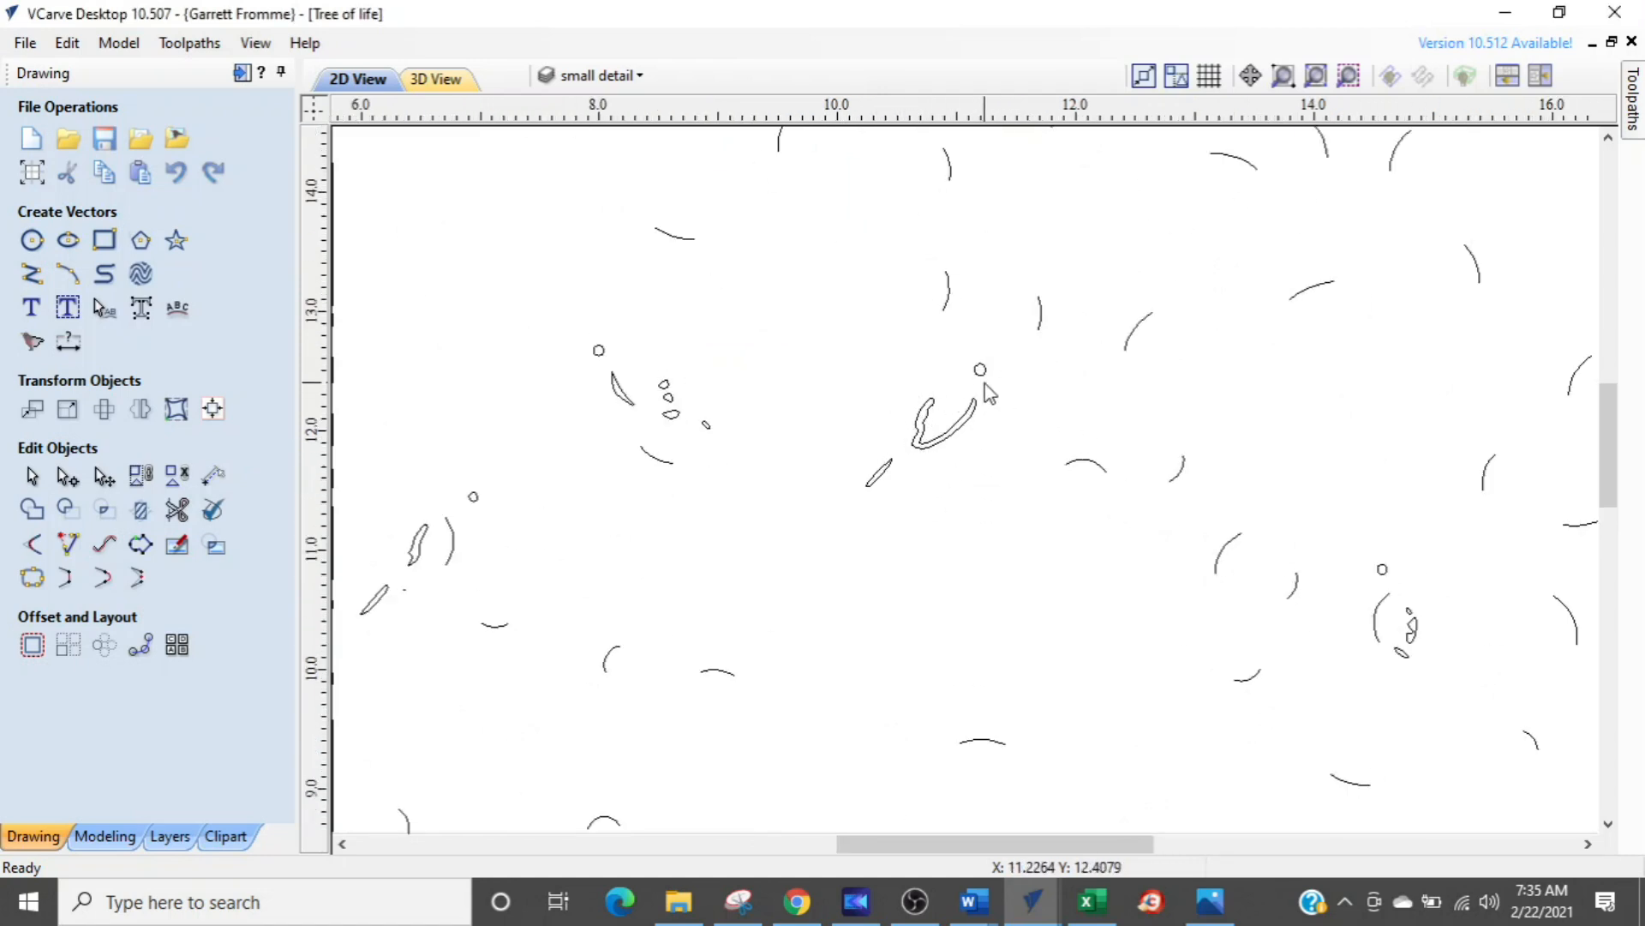
key("ctrl")
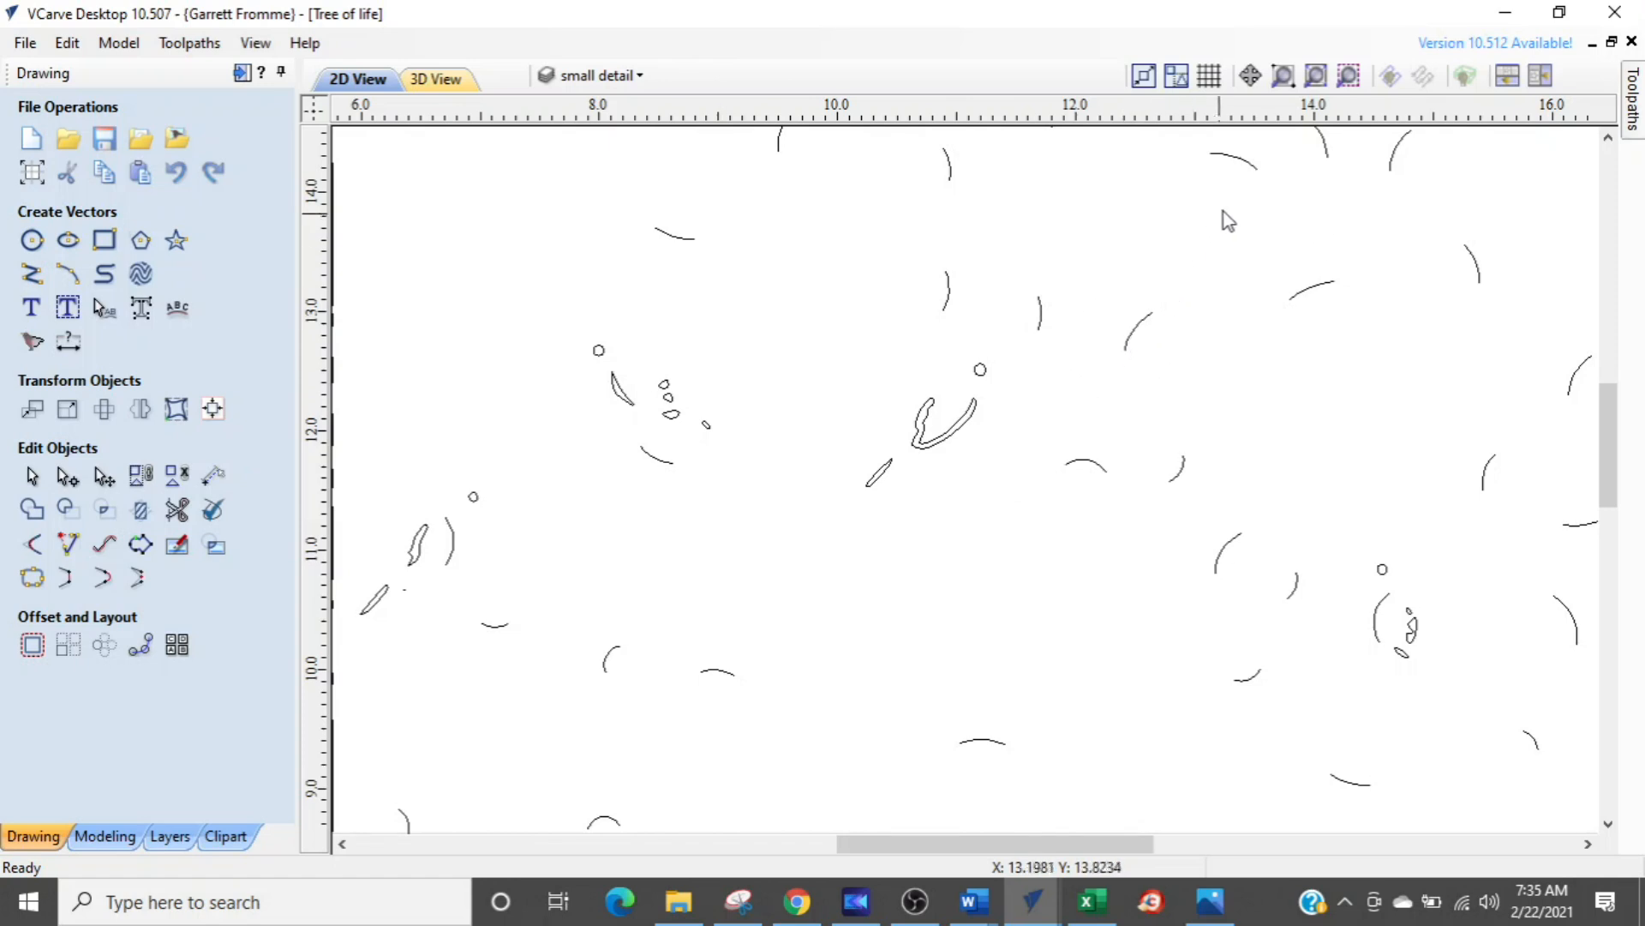
key("ctrl")
key("ctrl")
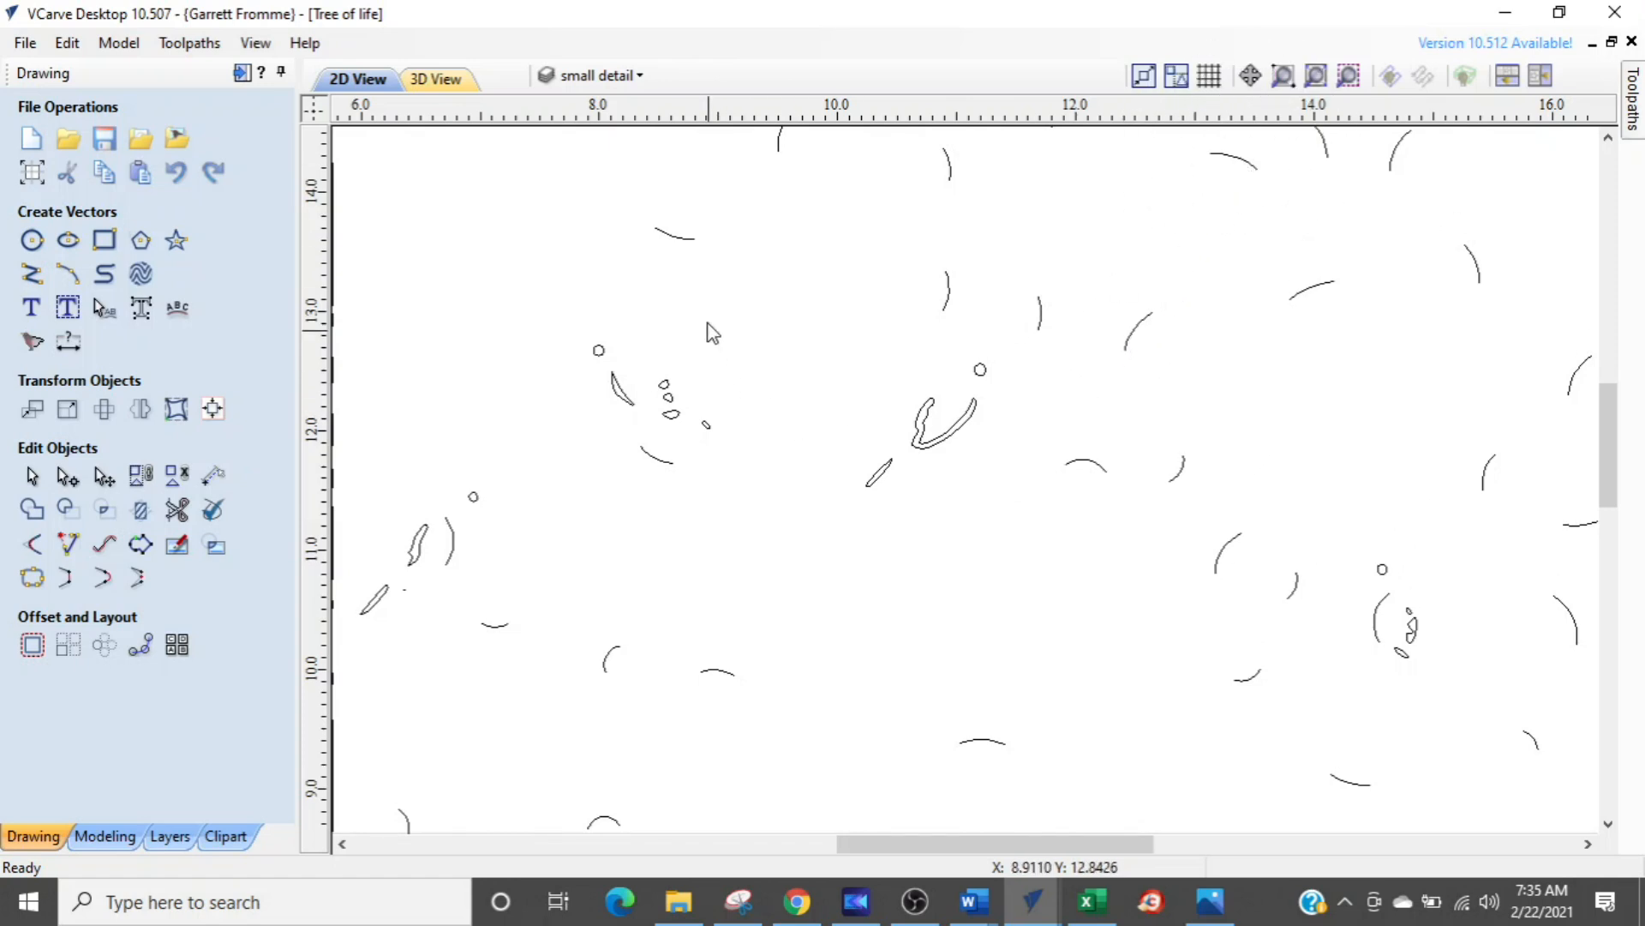
- Show the tree outline and hatch layers together with small detail and view the combined design
left_click(601, 84)
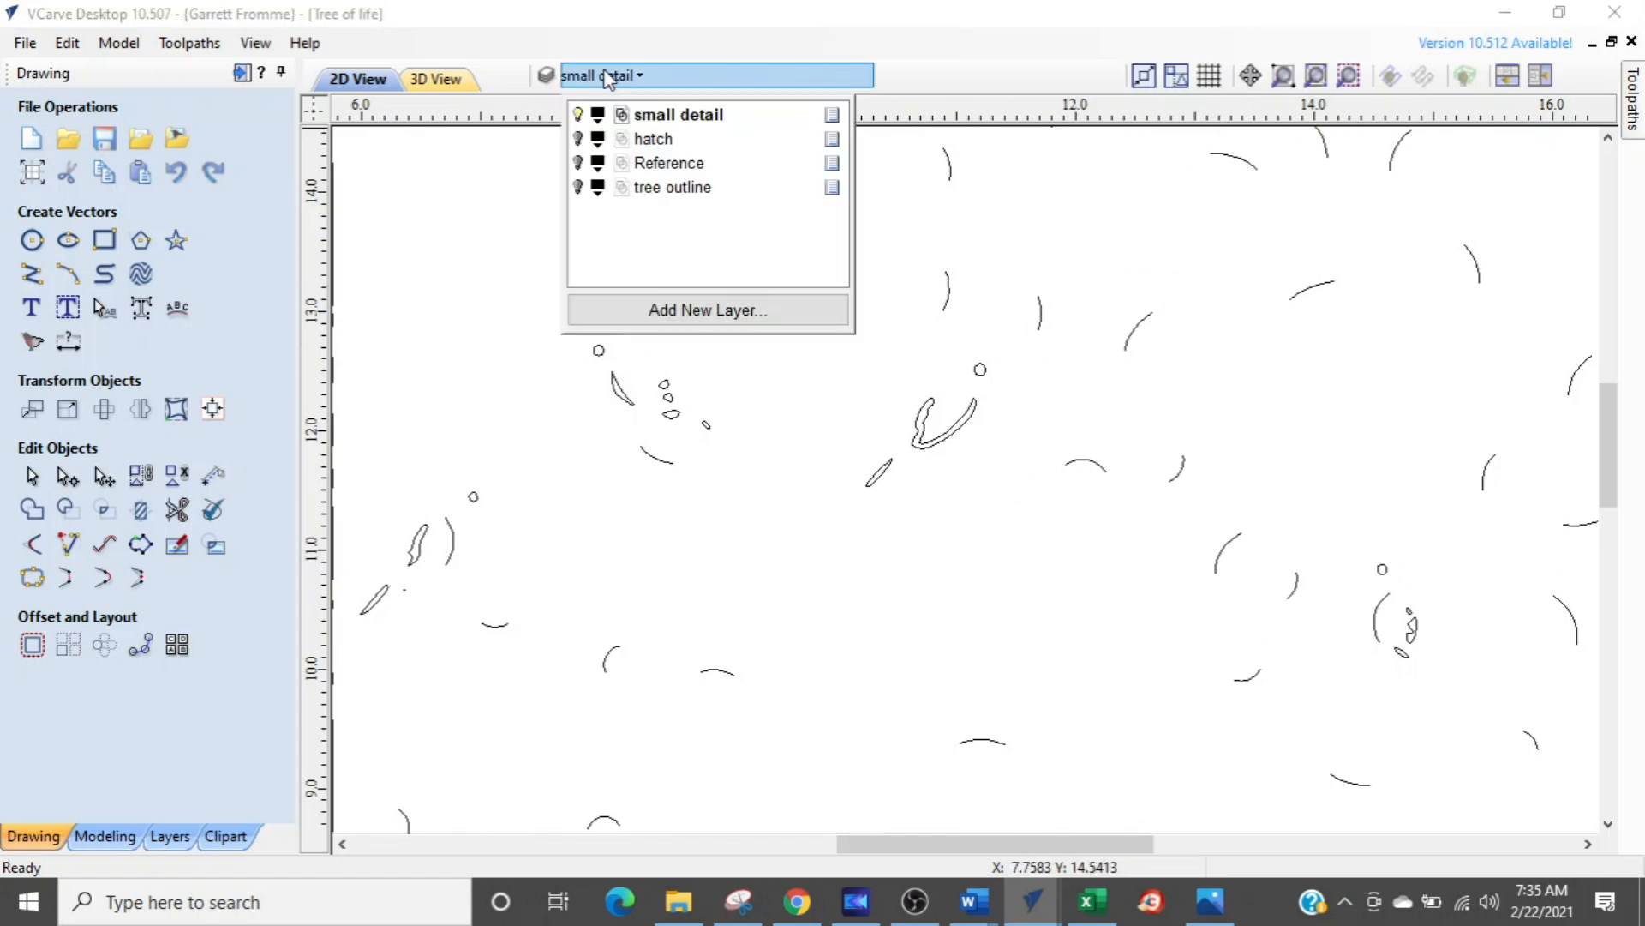
left_click(578, 188)
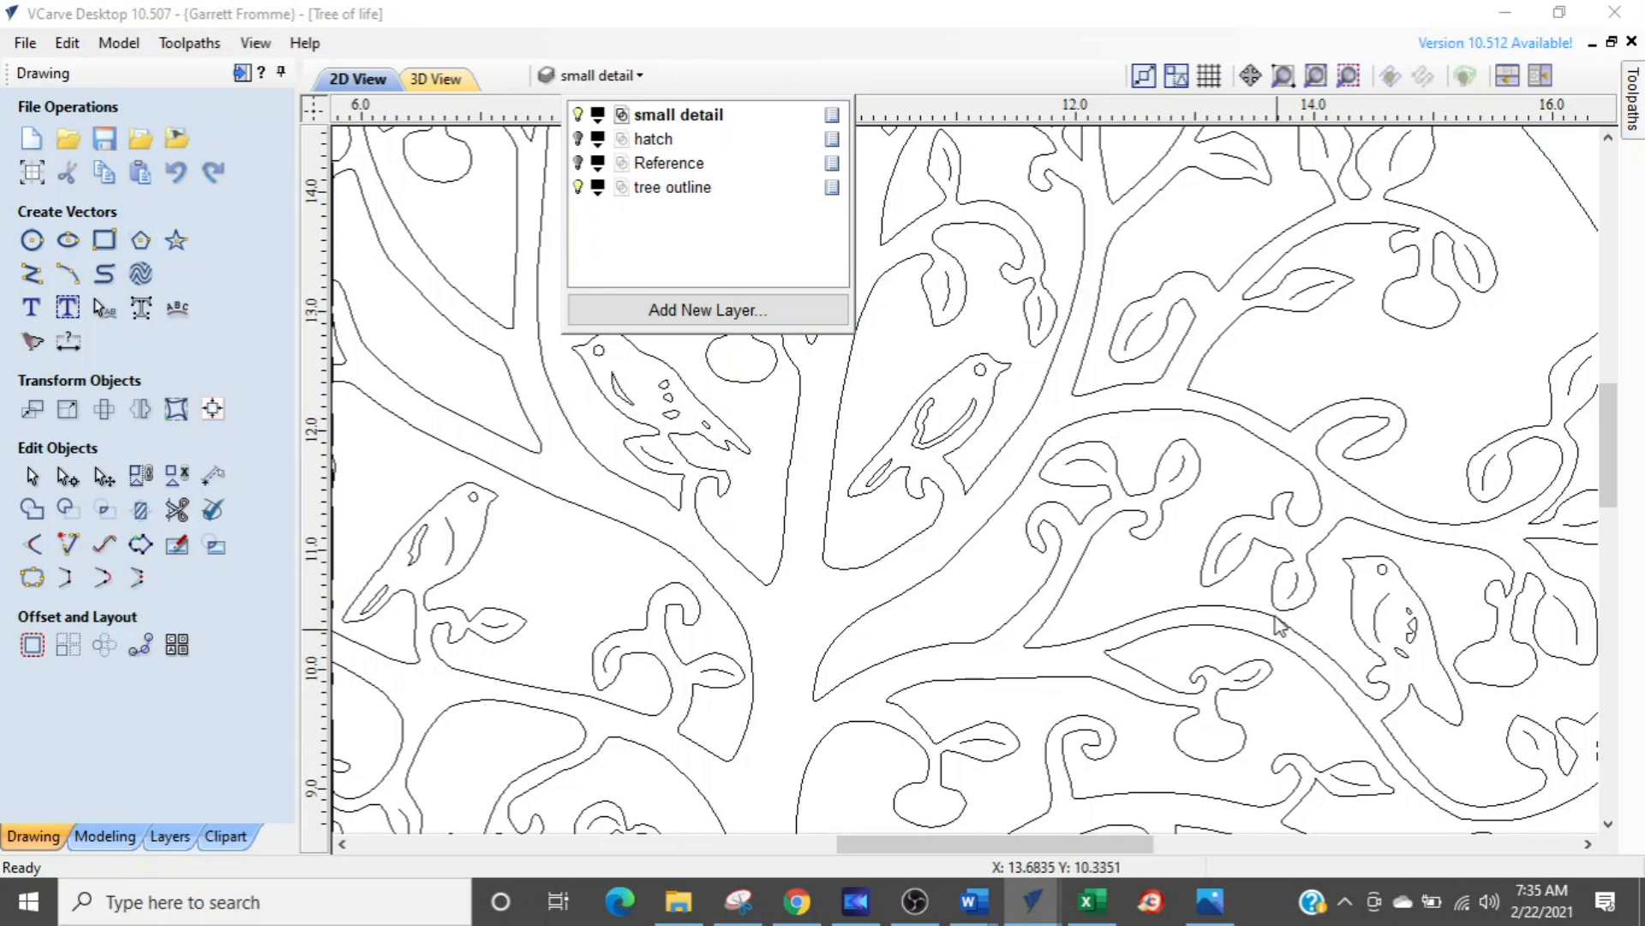
left_click(579, 140)
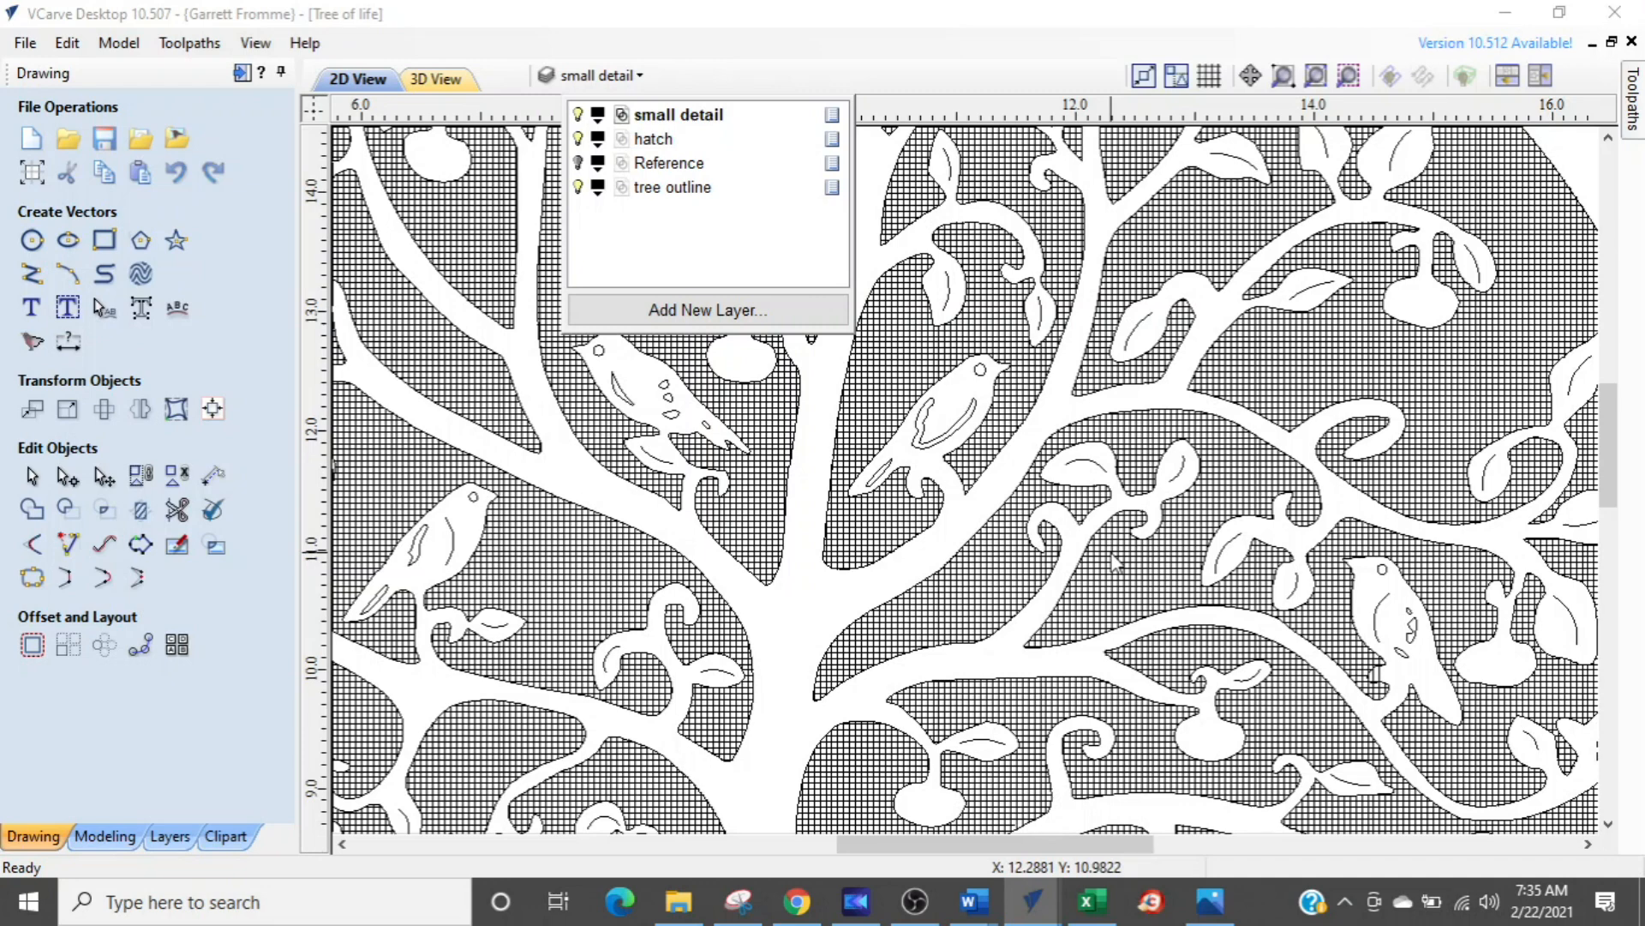
scroll(1050, 604, "down", 2)
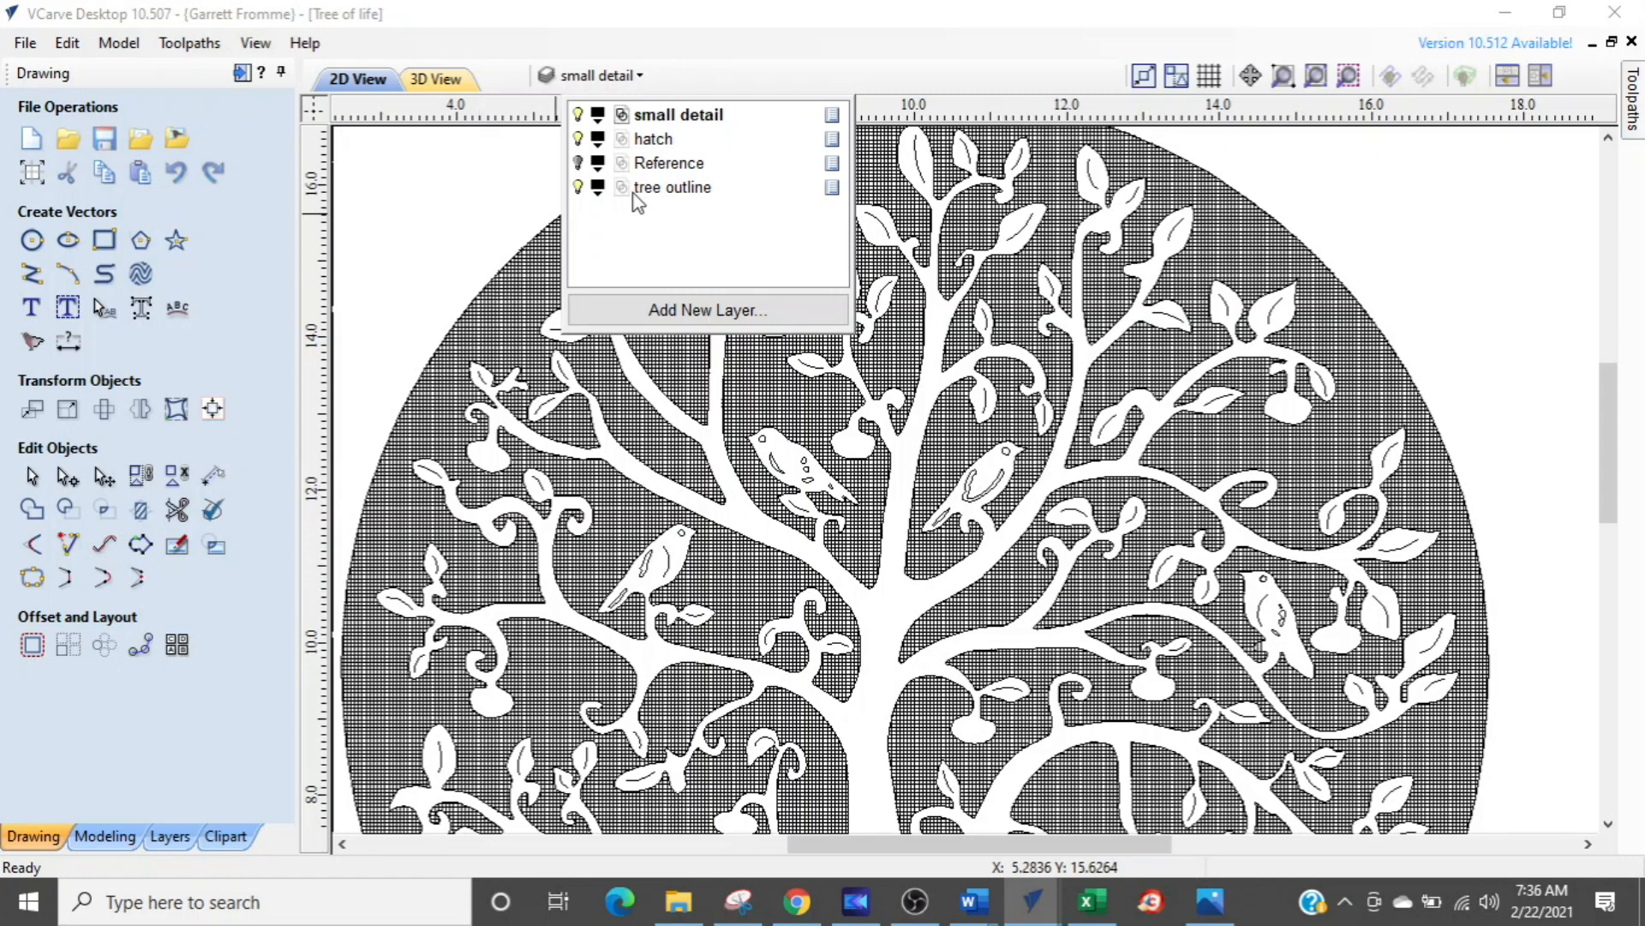
- Switch from the drawing tools to the toolpath tools and bring most of the hatched tree into view
left_click(243, 73)
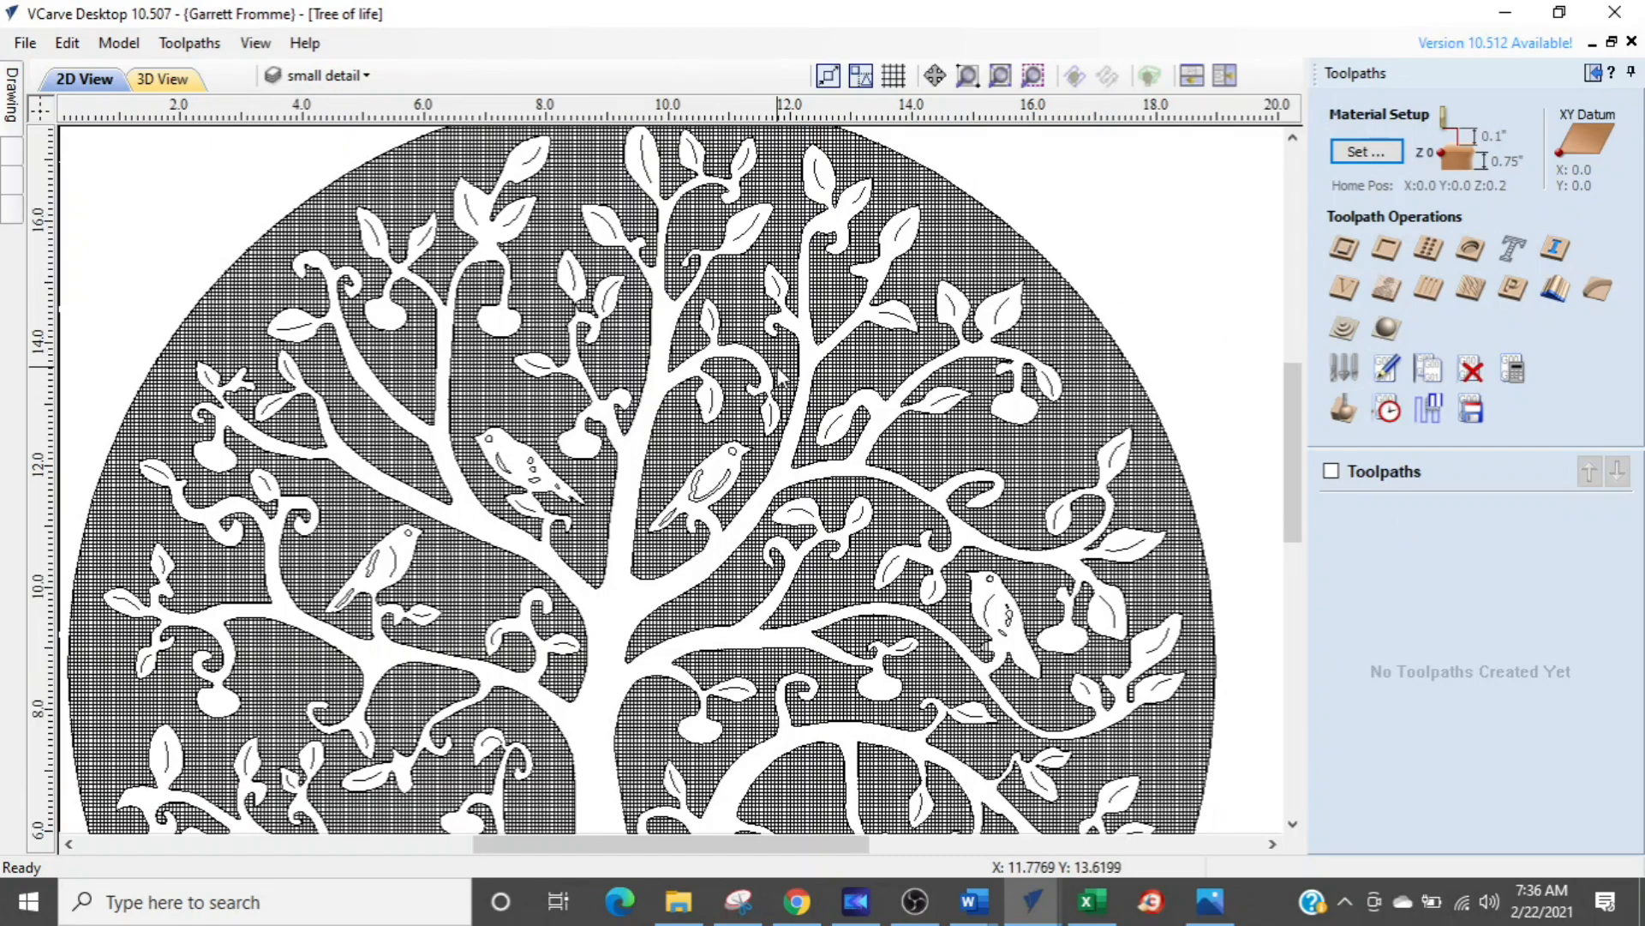
scroll(821, 352, "down", 2)
scroll(821, 352, "up", 2)
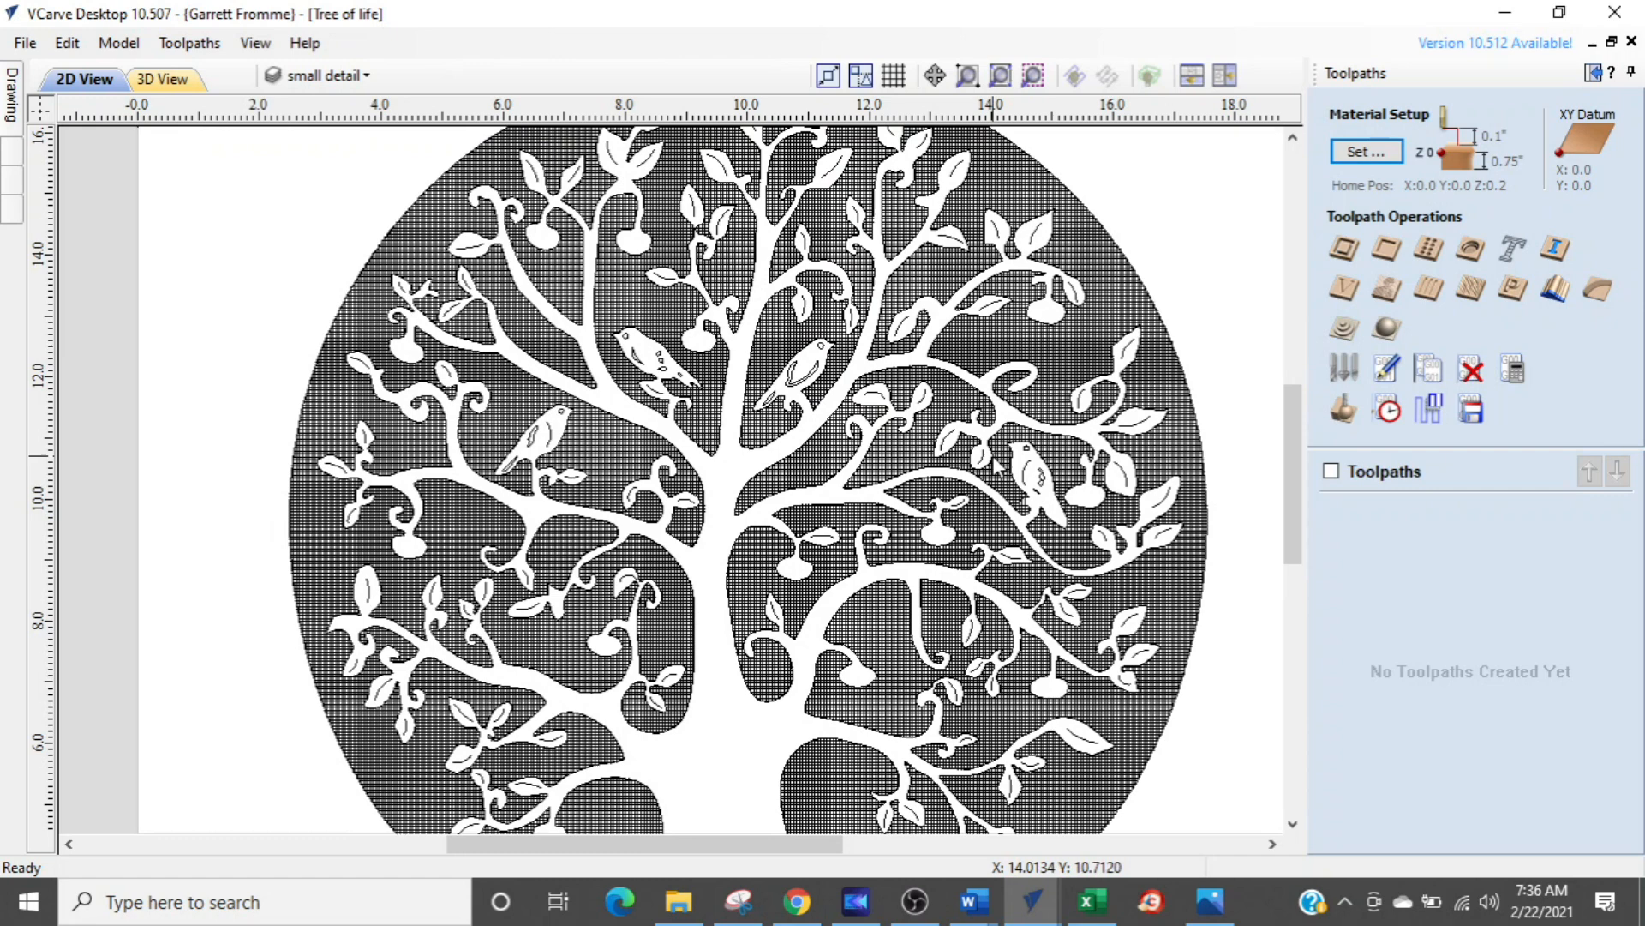
scroll(996, 466, "down", 1)
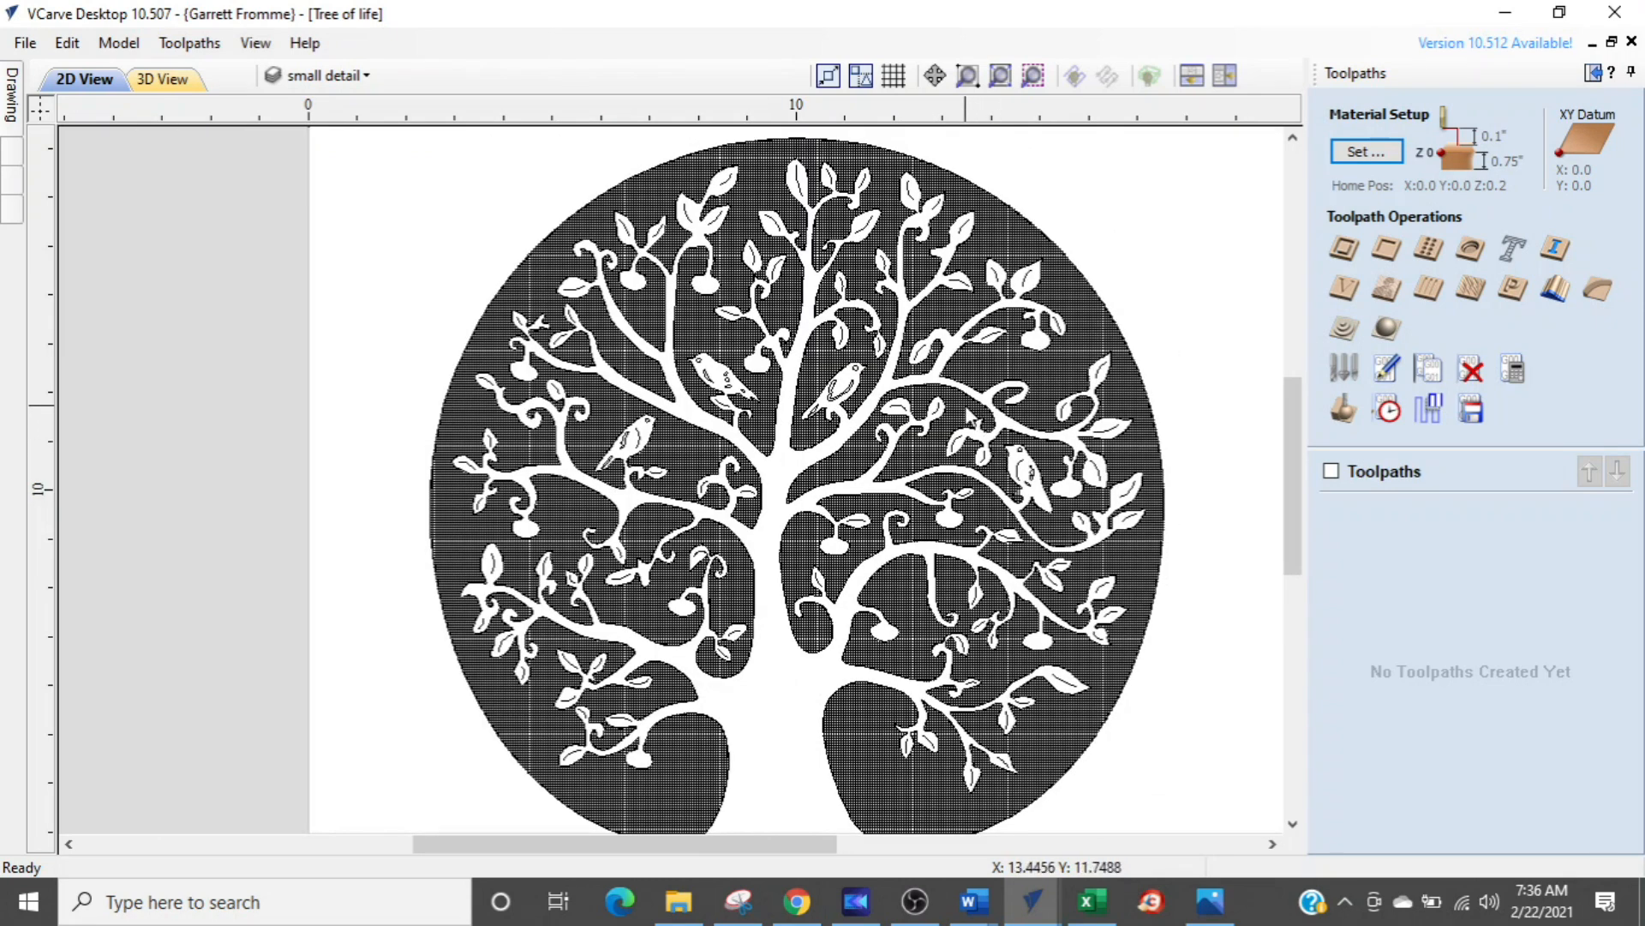
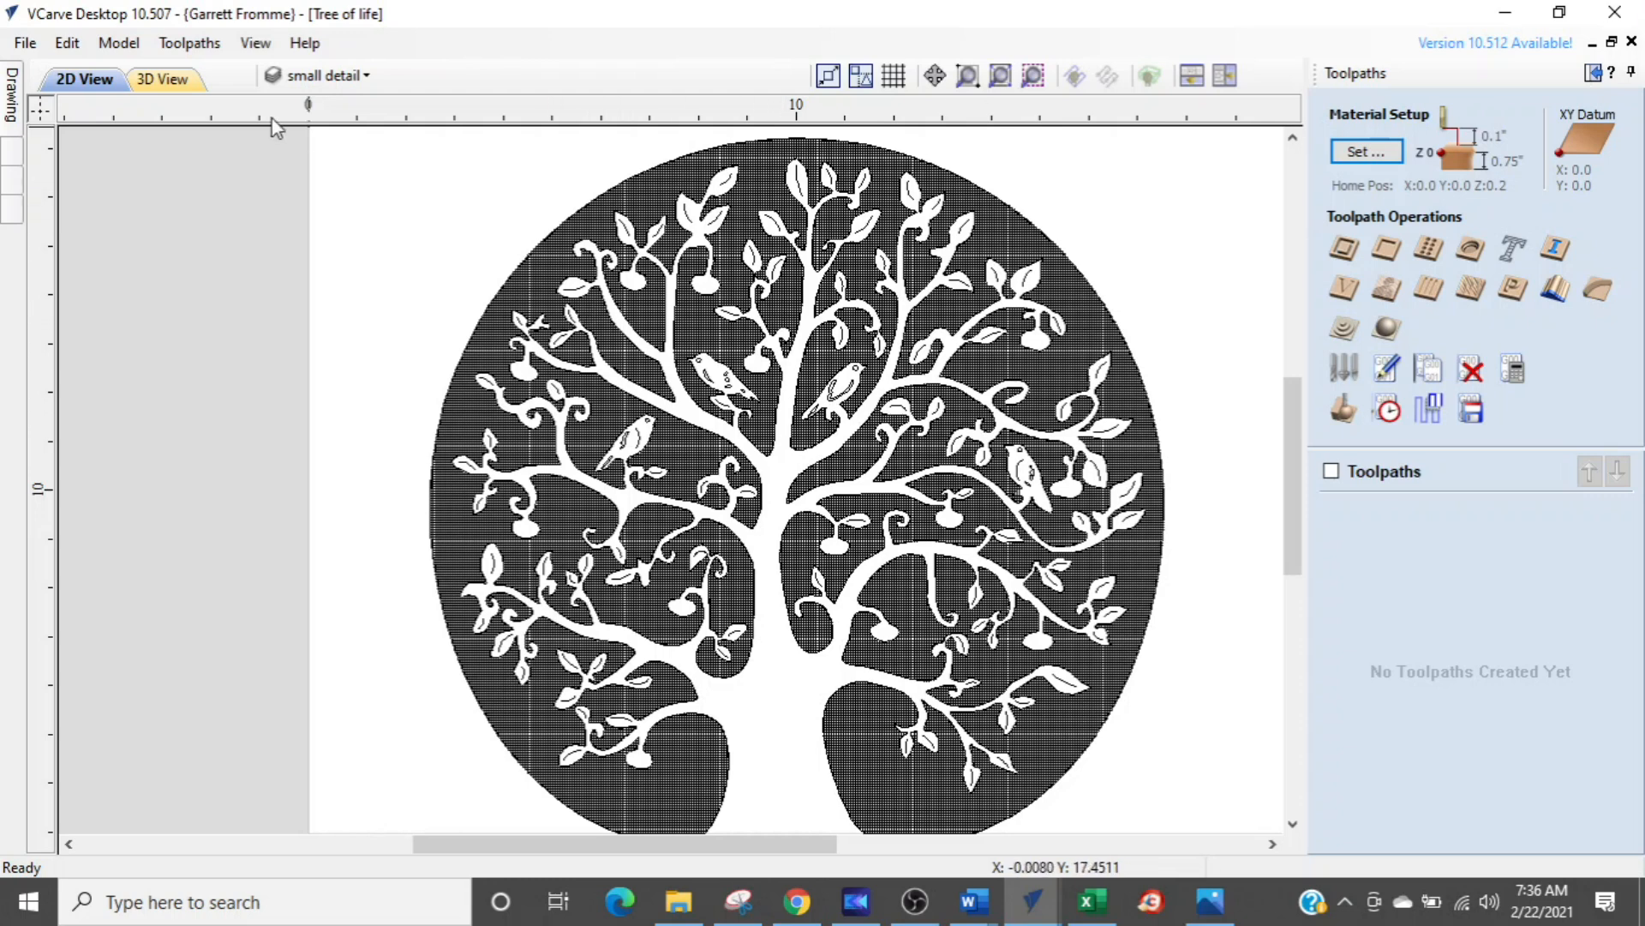
- Hide the hatch layer and examine the birds with only the outline and small detail showing
left_click(313, 82)
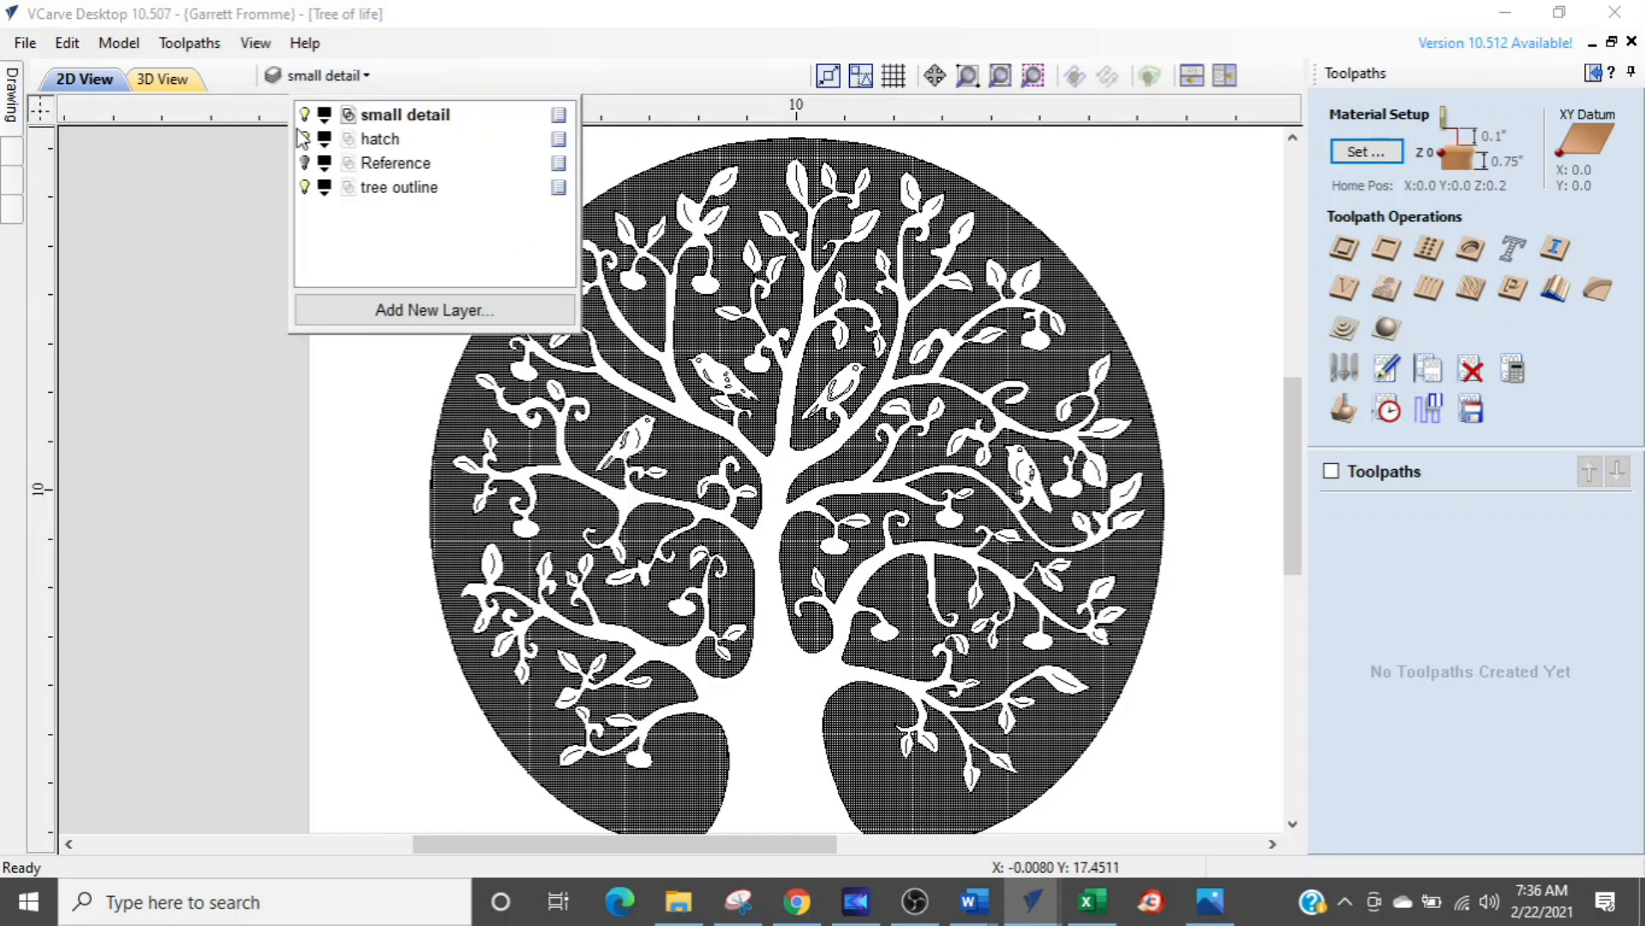
left_click(306, 139)
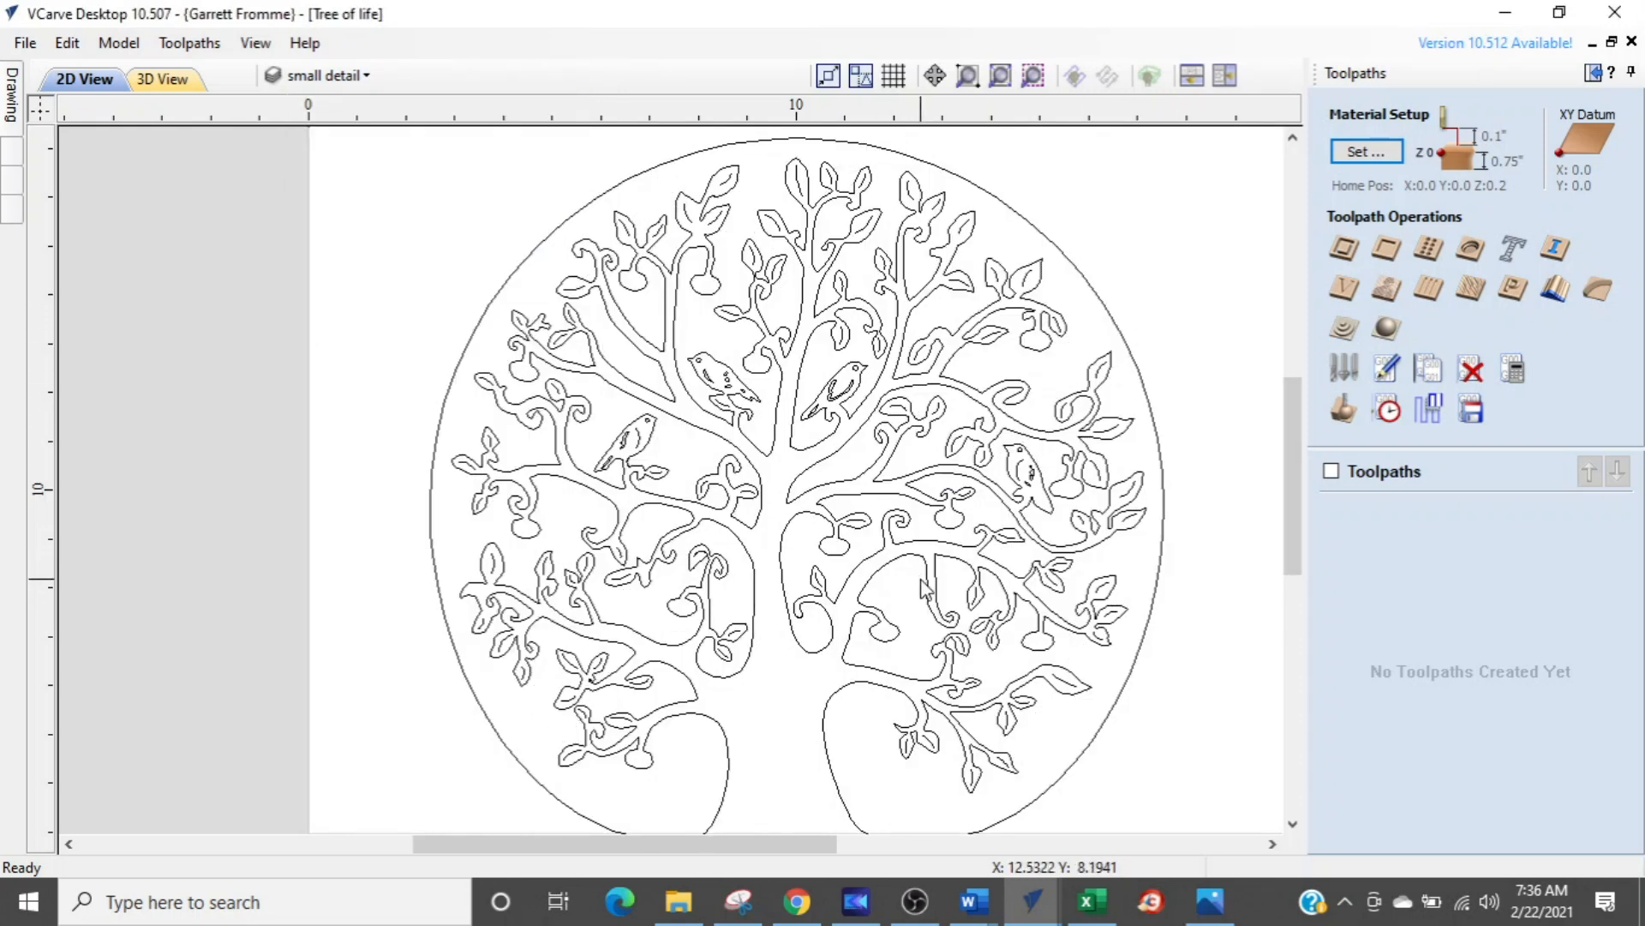
scroll(923, 587, "down", 1)
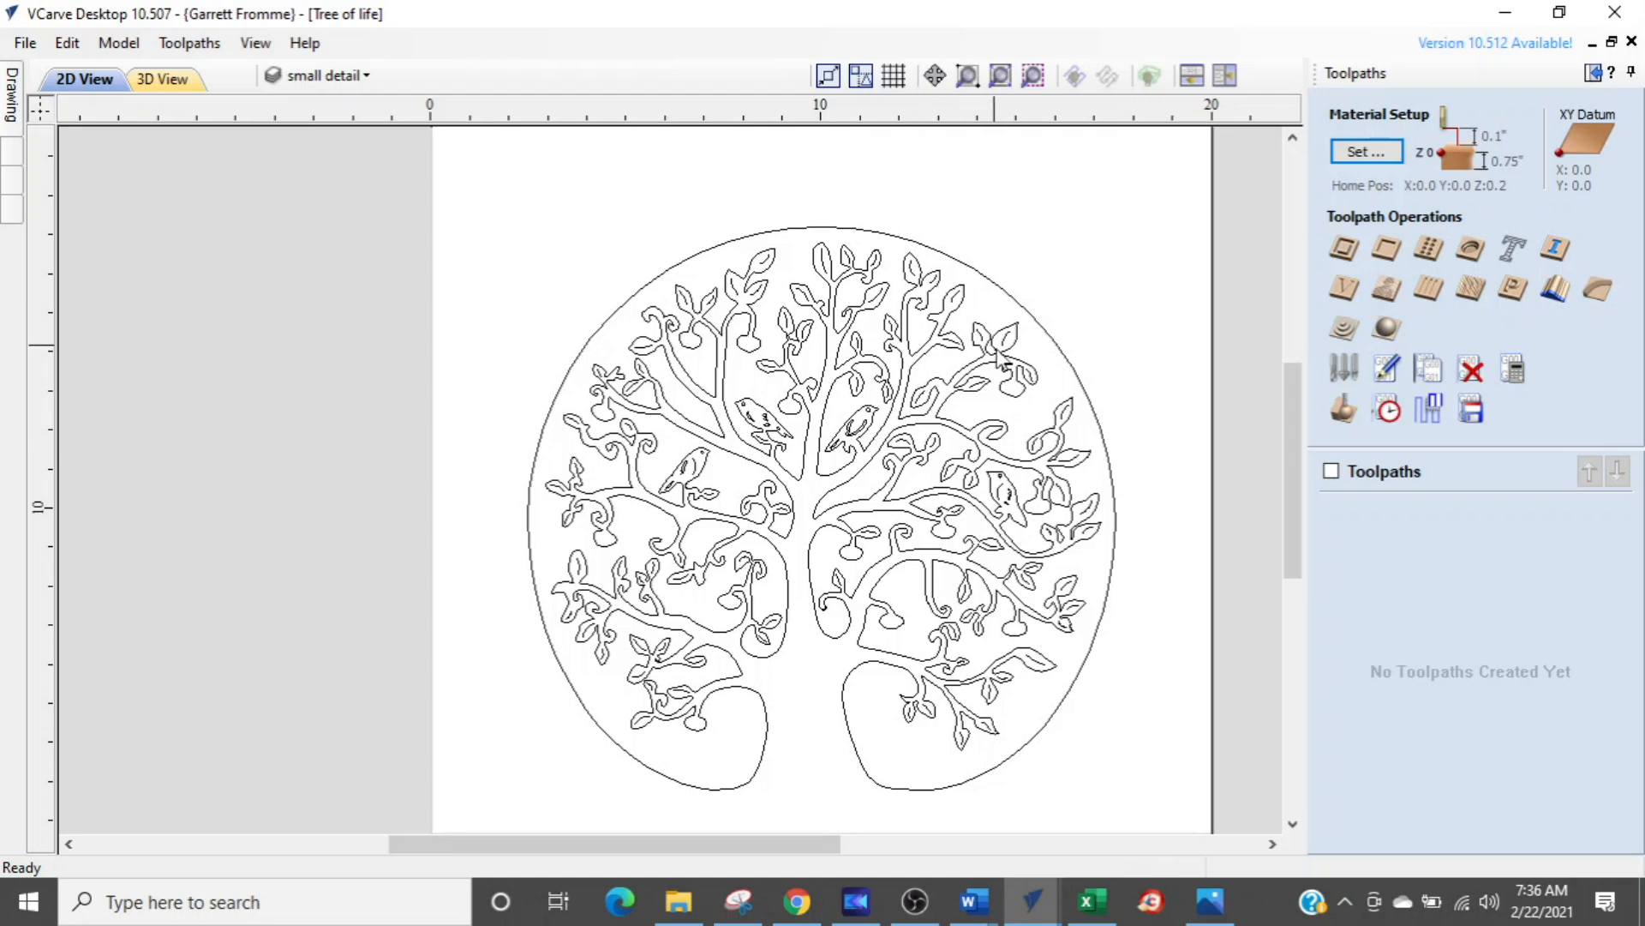
scroll(892, 495, "up", 2)
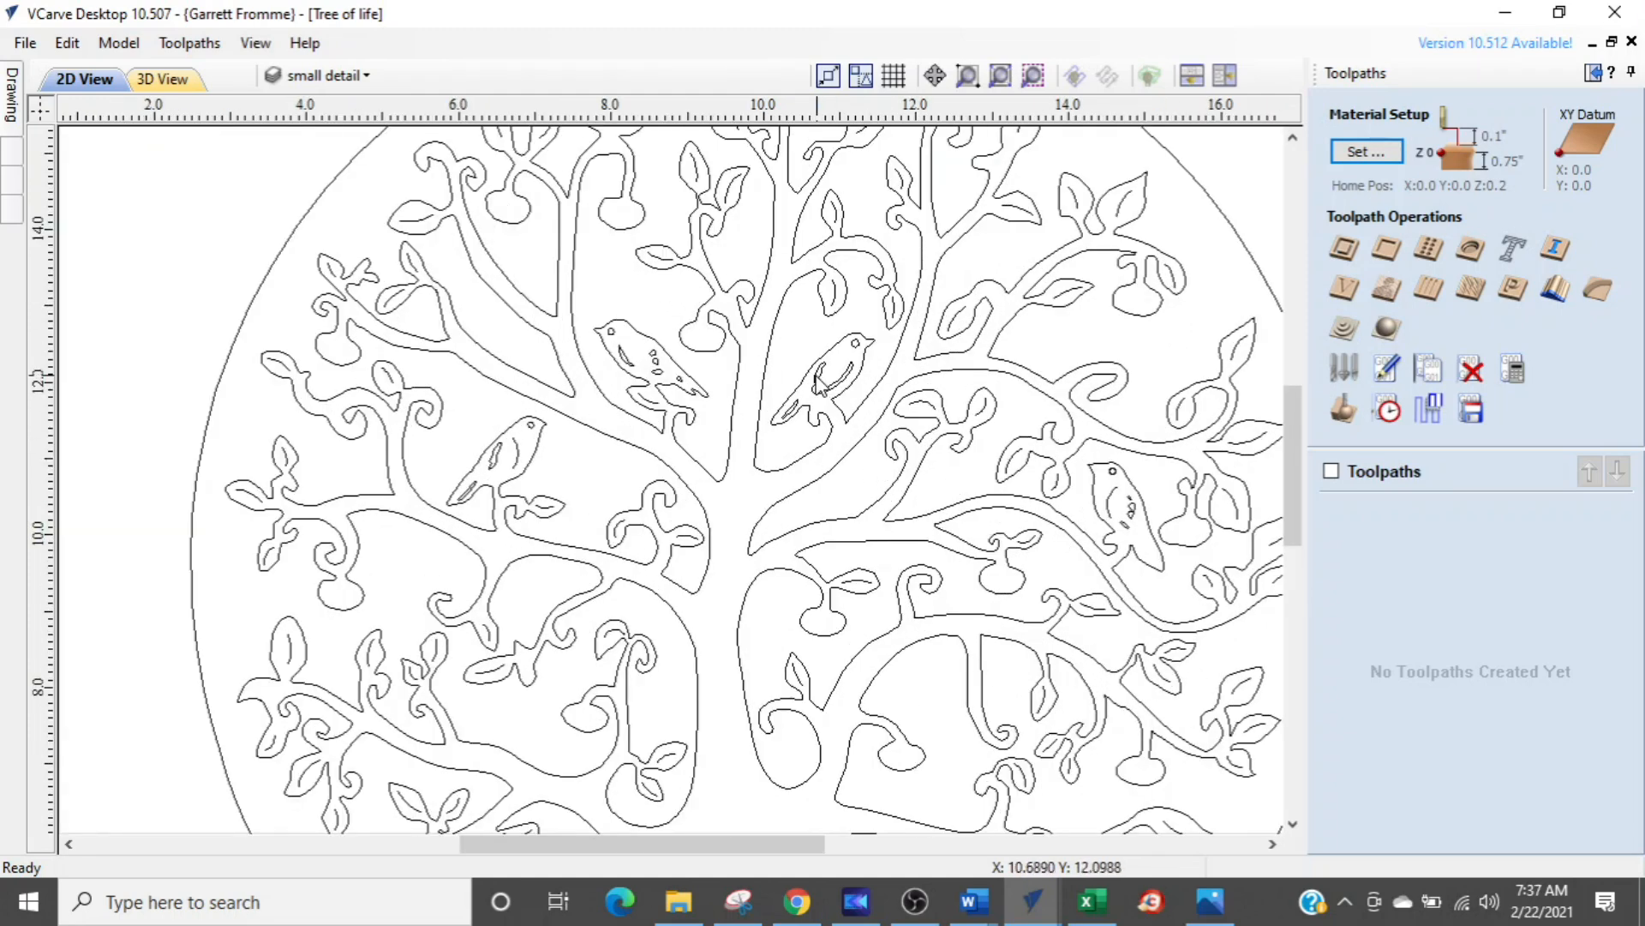
scroll(811, 382, "up", 1)
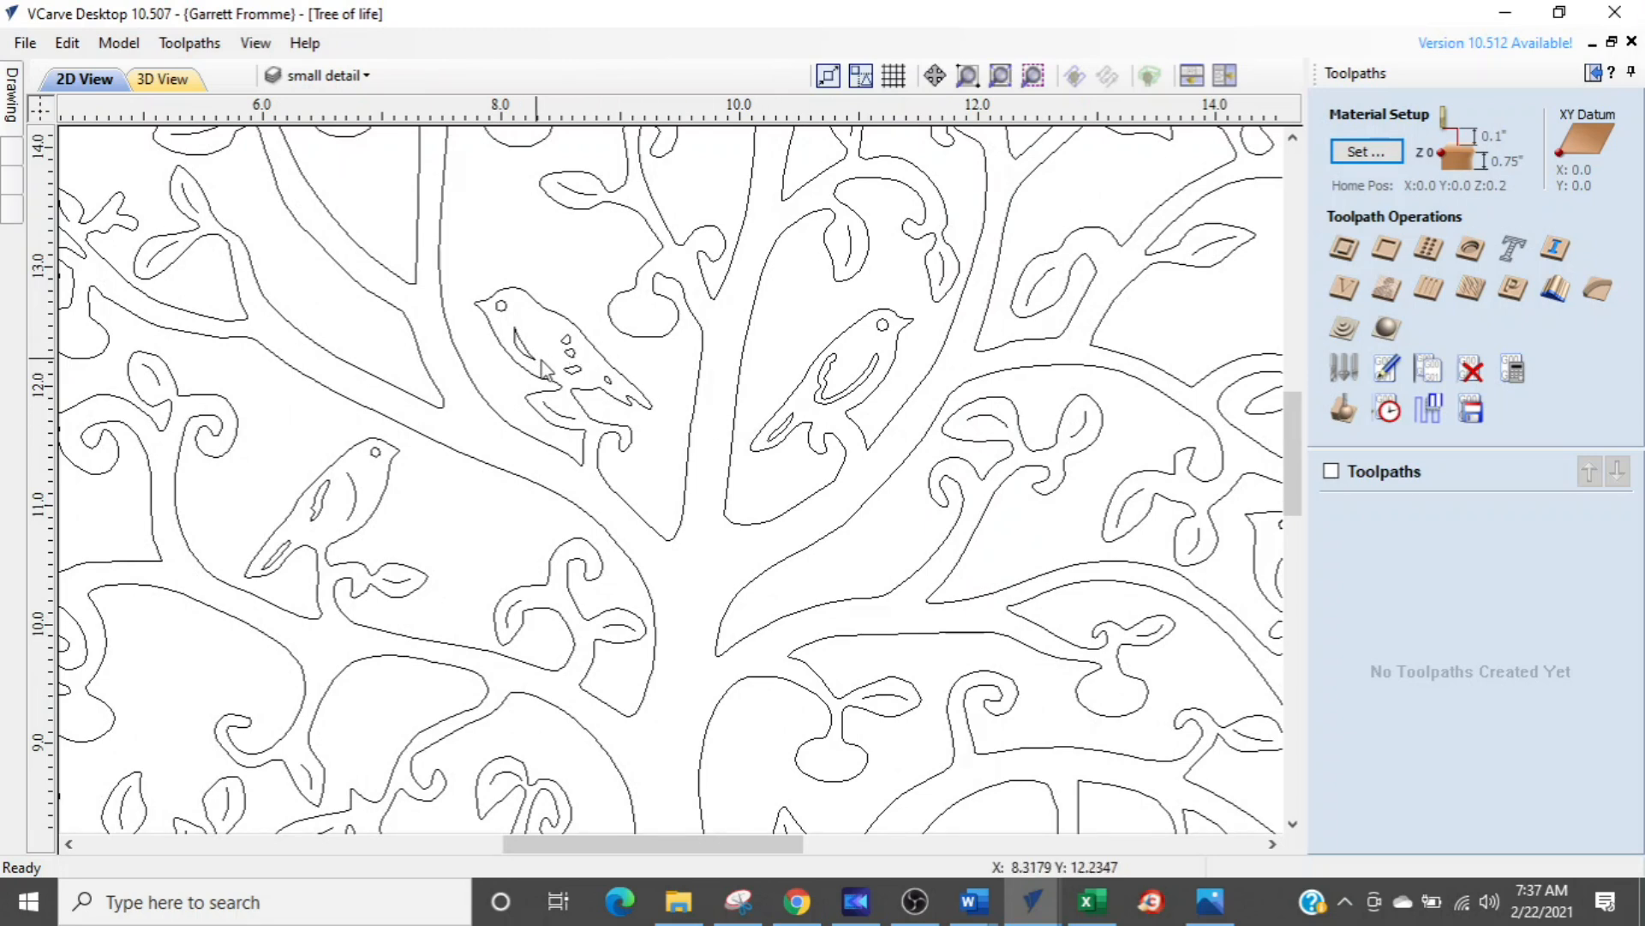
- Compare the tree outline with the small detail by selecting the outline vectors and hiding and reshowing the tree outline layer
left_click(690, 465)
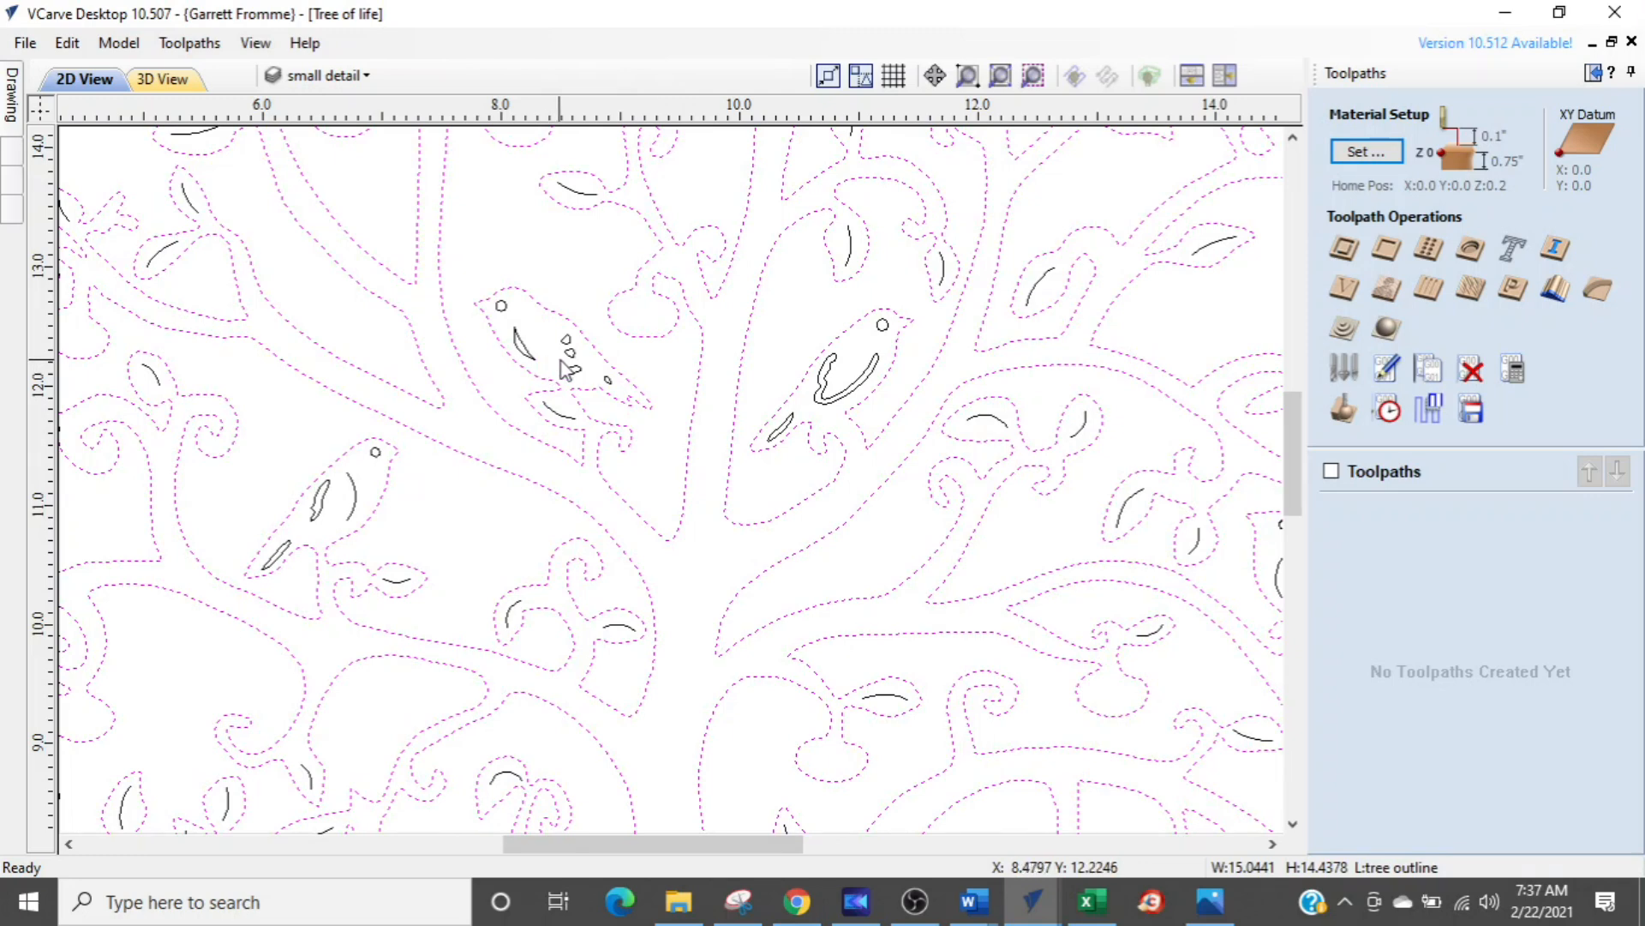
left_click(671, 470)
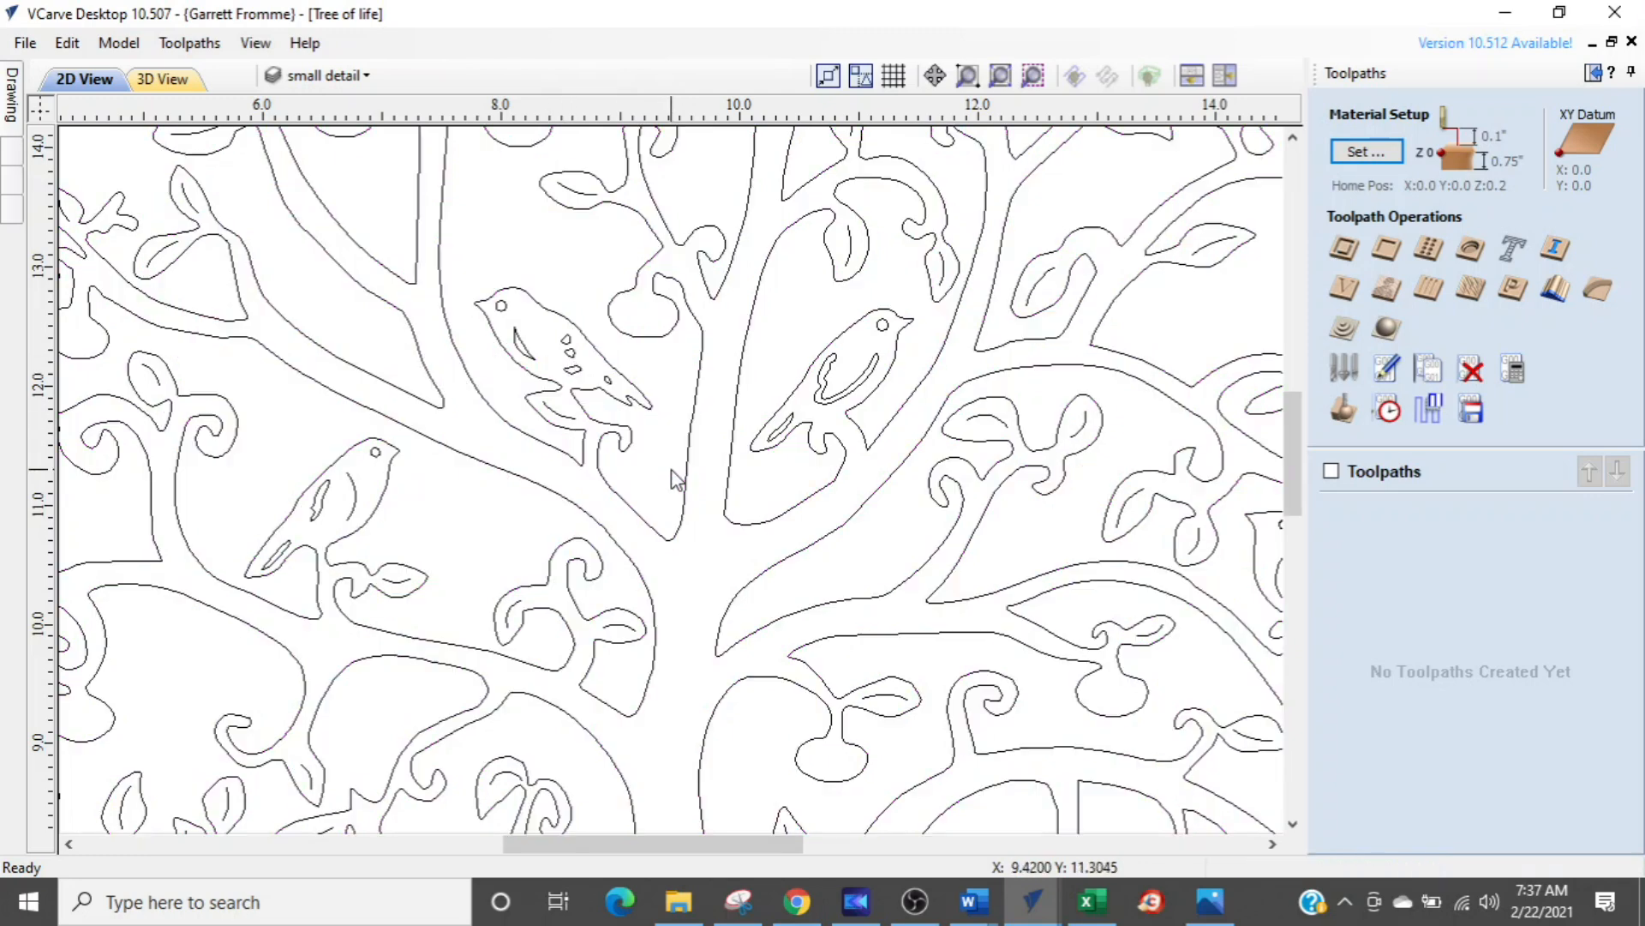
left_click(359, 79)
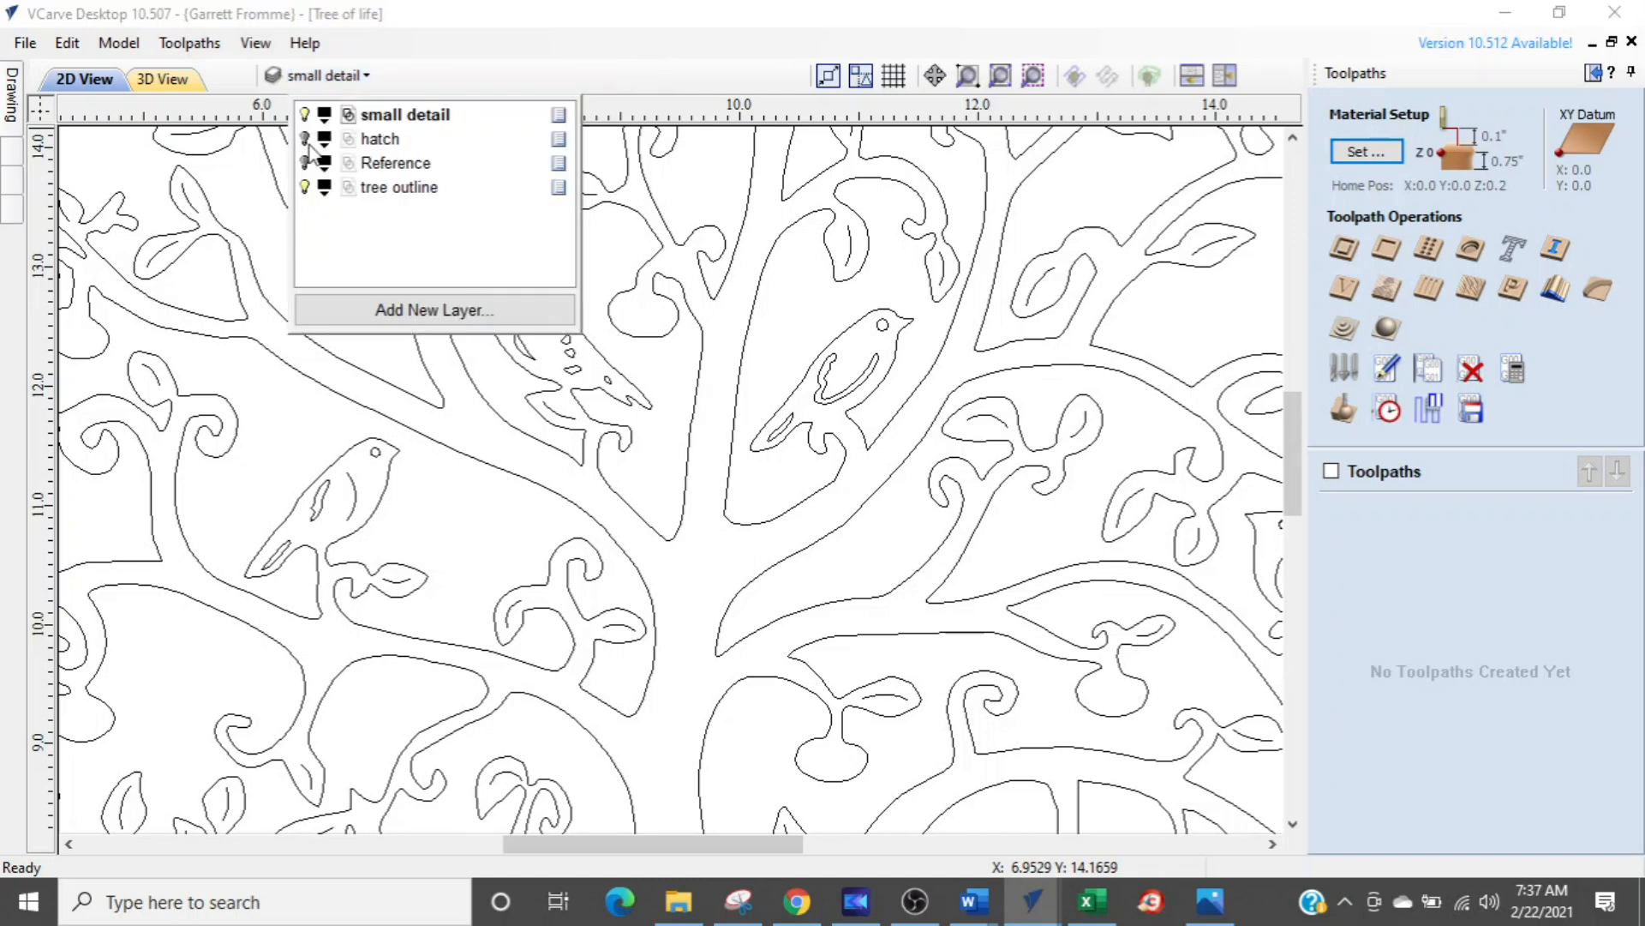
left_click(304, 188)
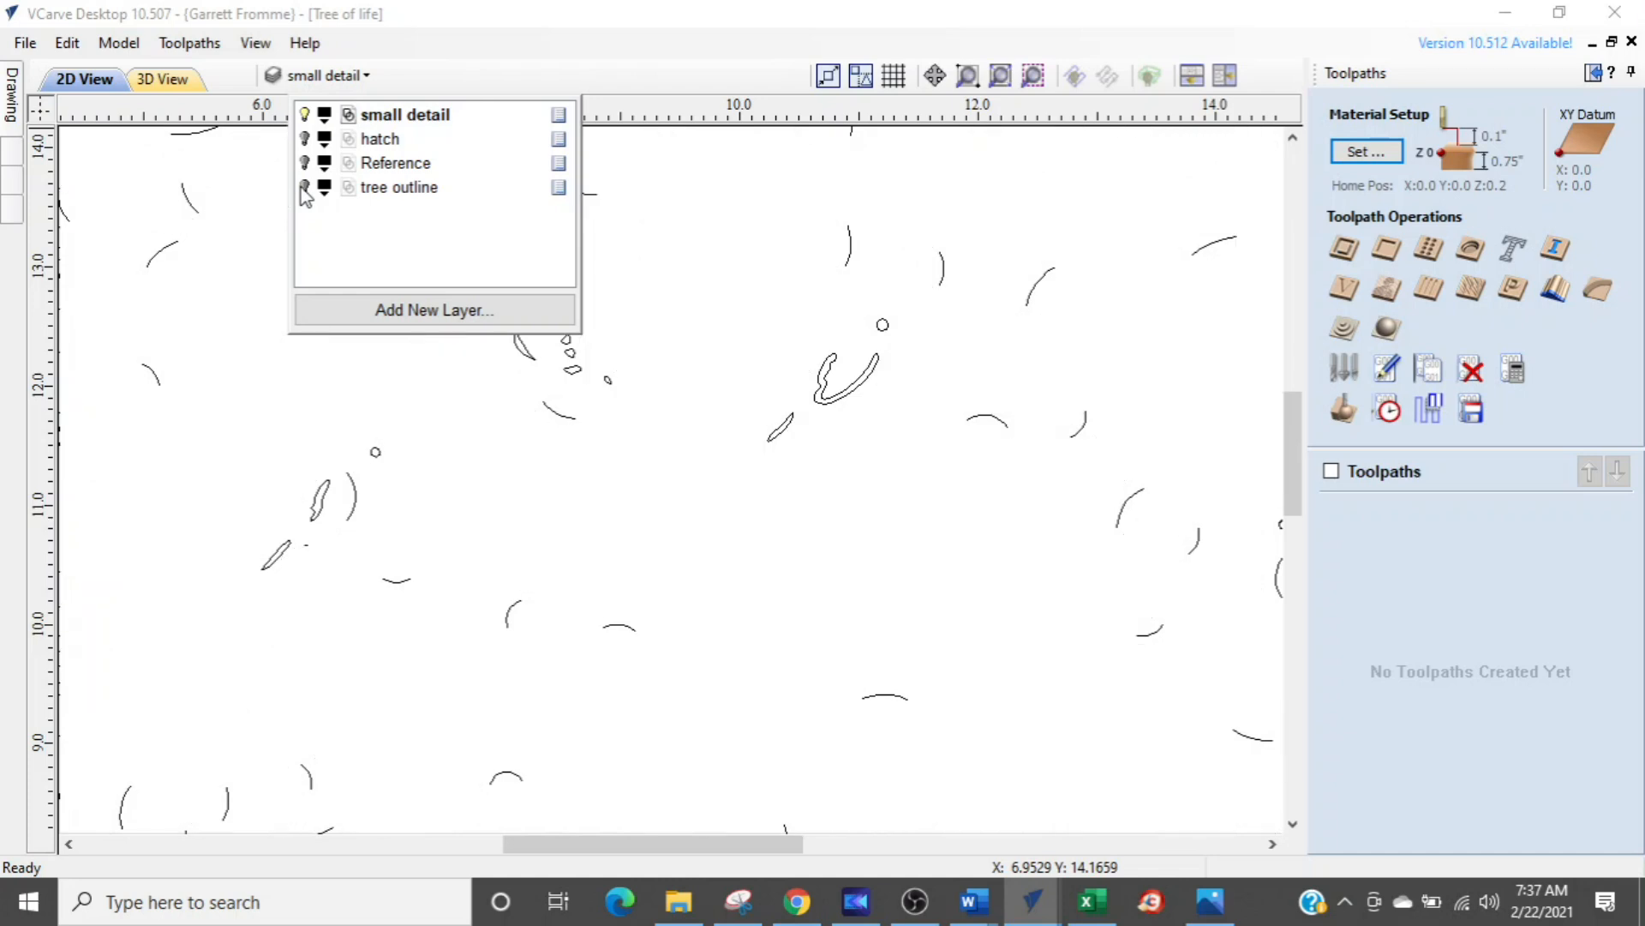
scroll(661, 543, "down", 3)
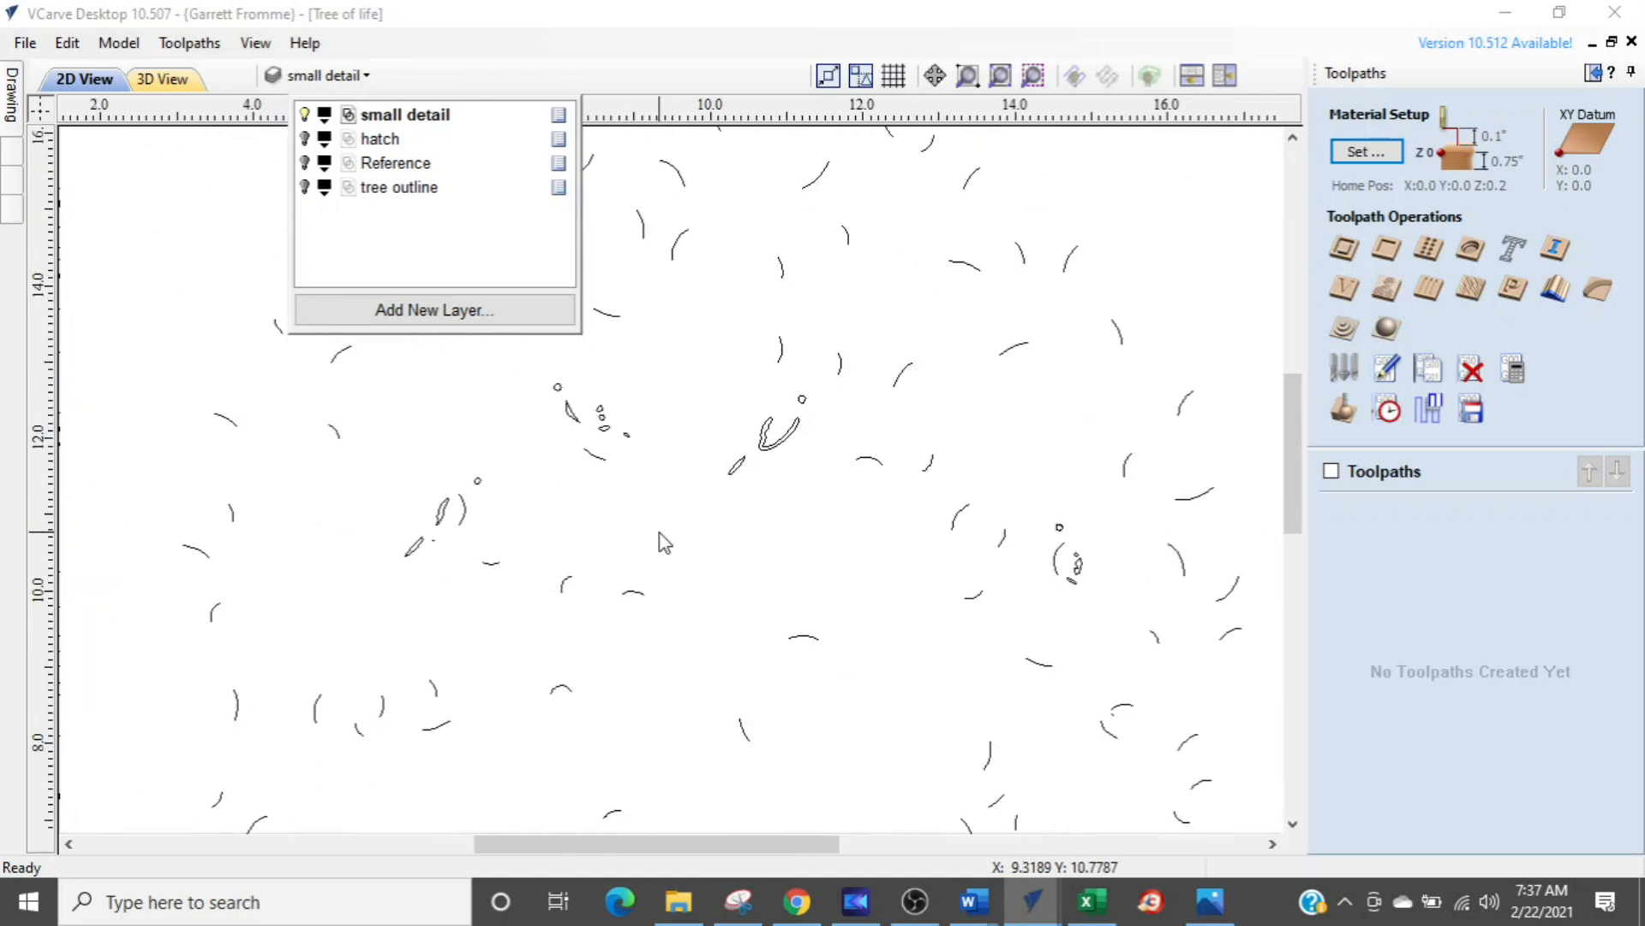
left_click(304, 188)
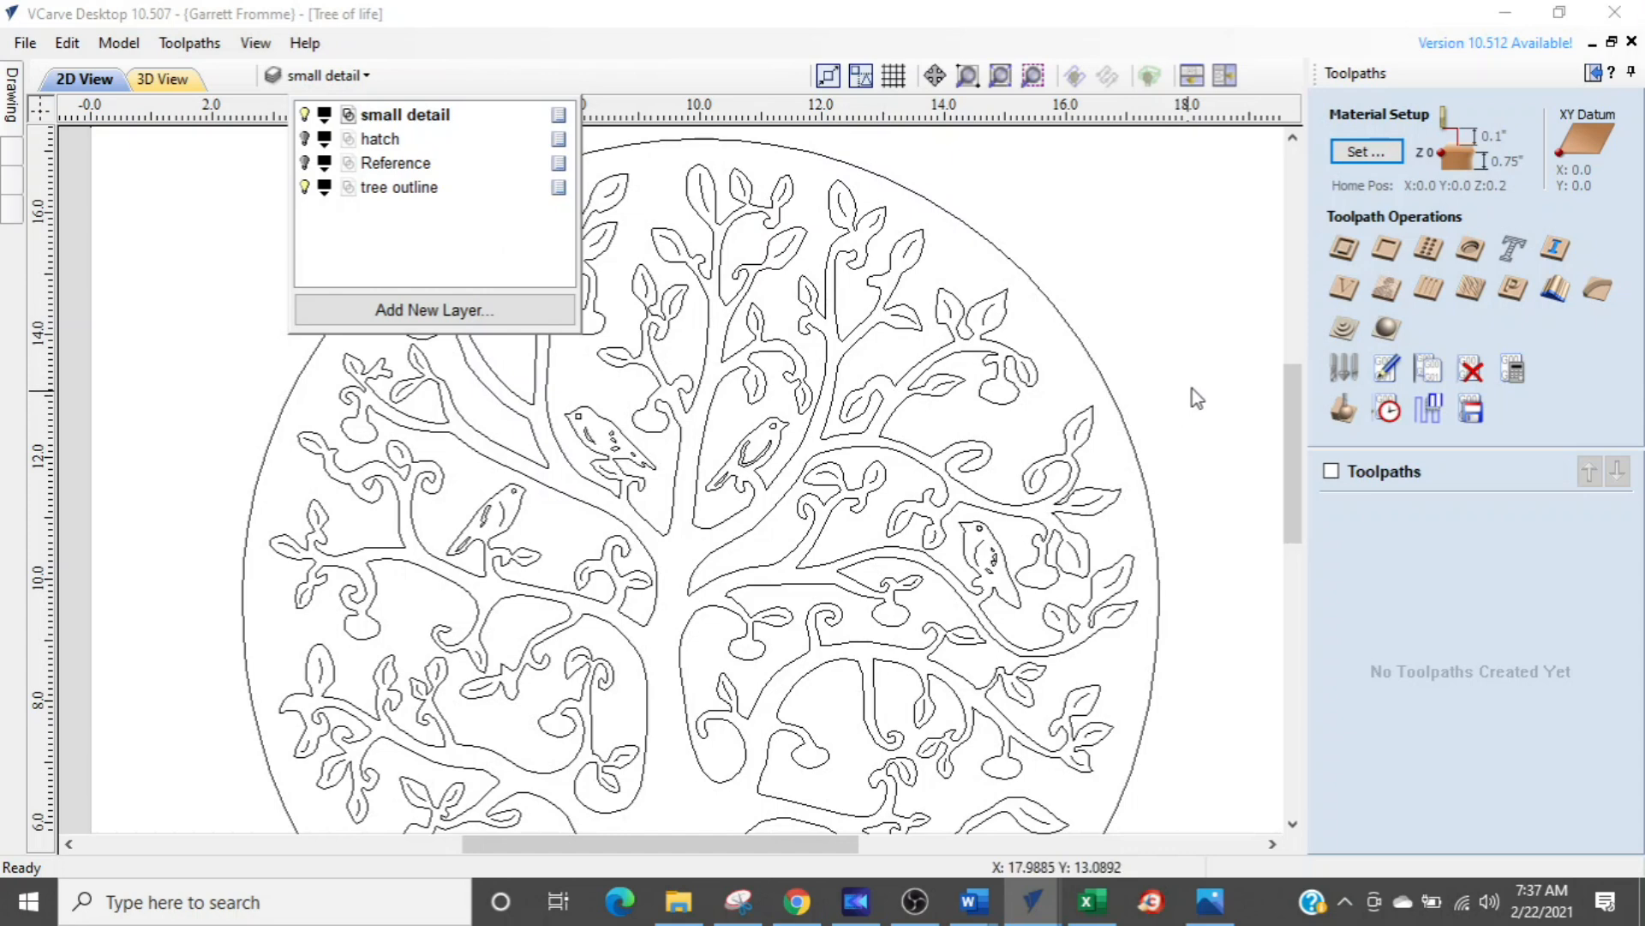
left_click(1121, 360)
left_click(1082, 354)
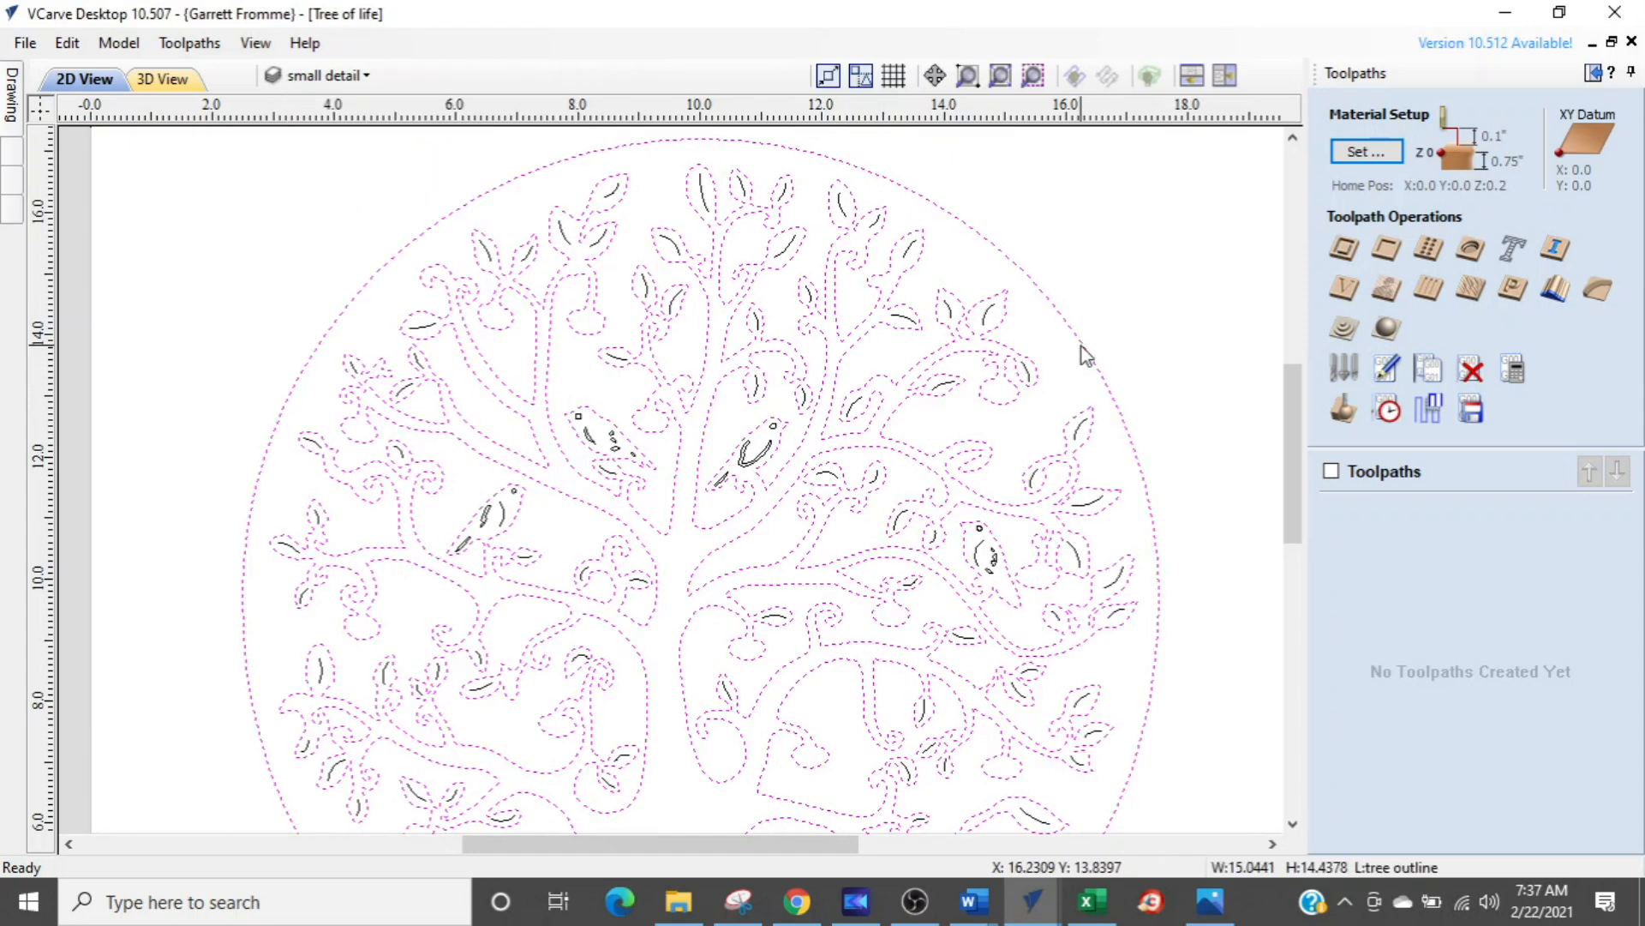
scroll(464, 408, "down", 2)
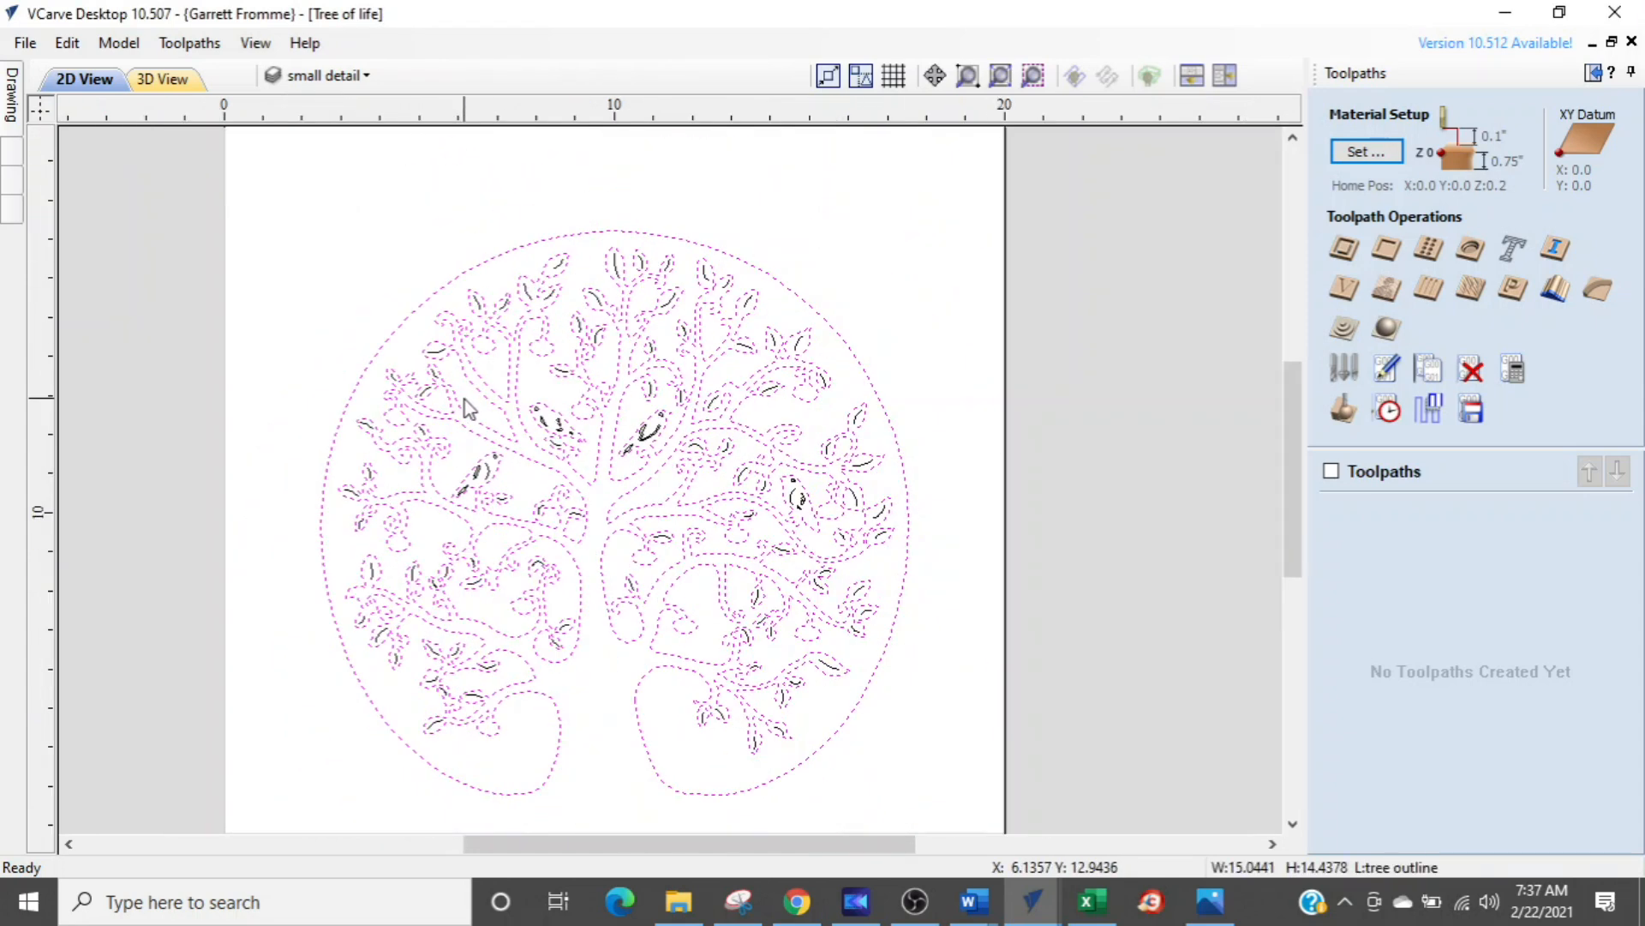
- Hide the small detail layer, make tree outline the active layer and clear the selection
left_click(322, 76)
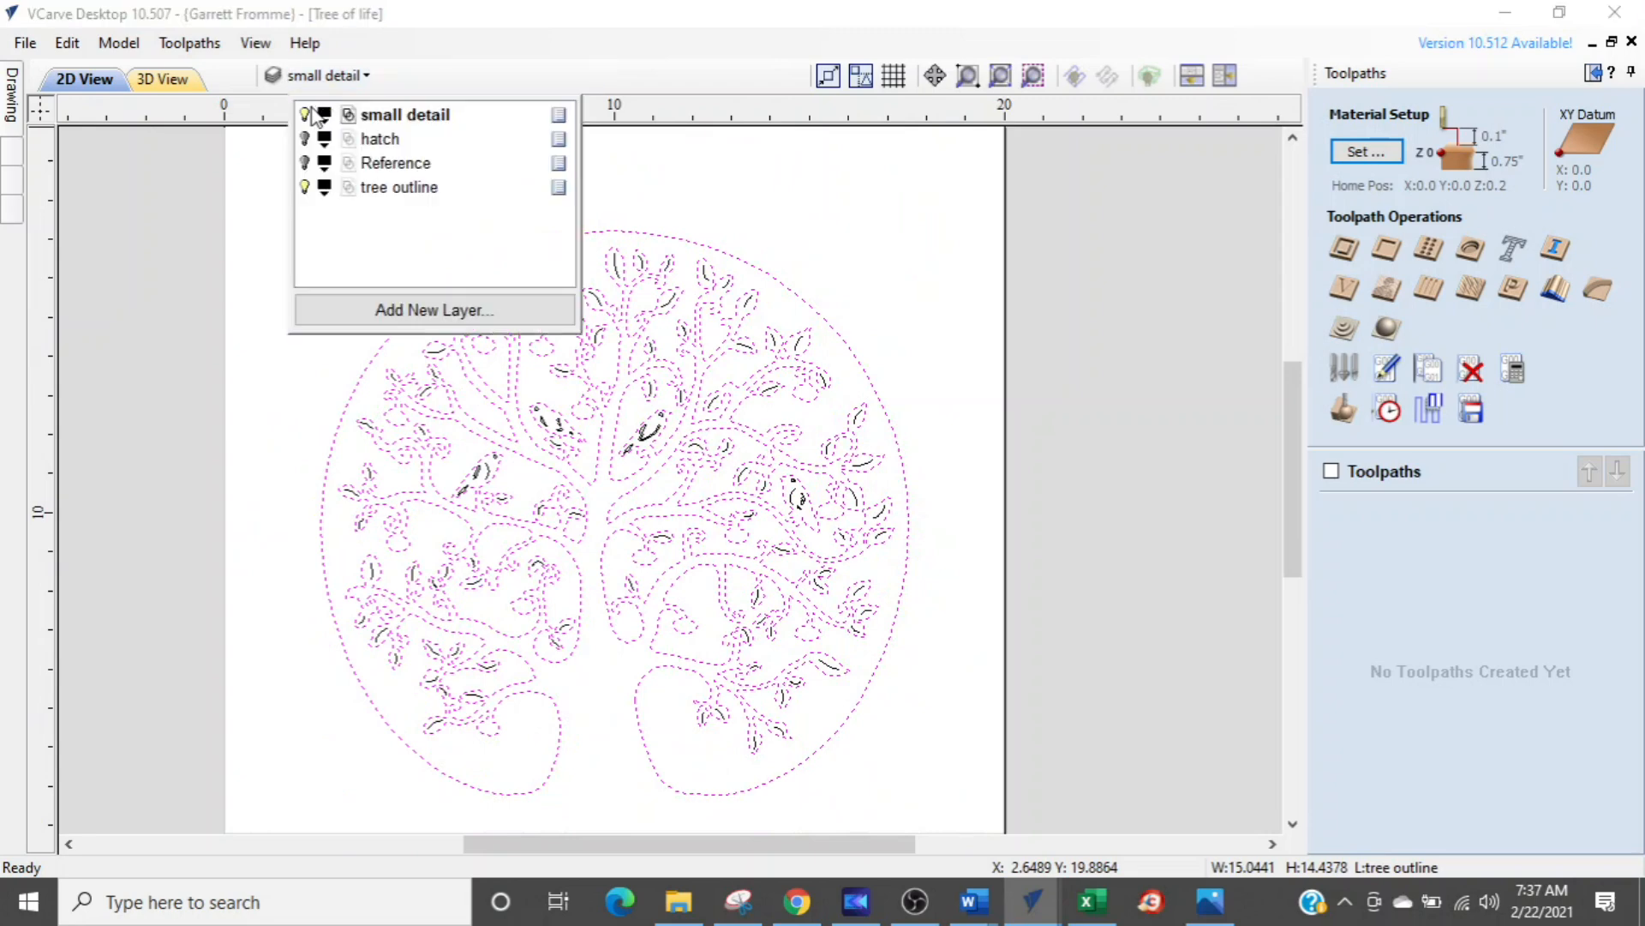
left_click(307, 114)
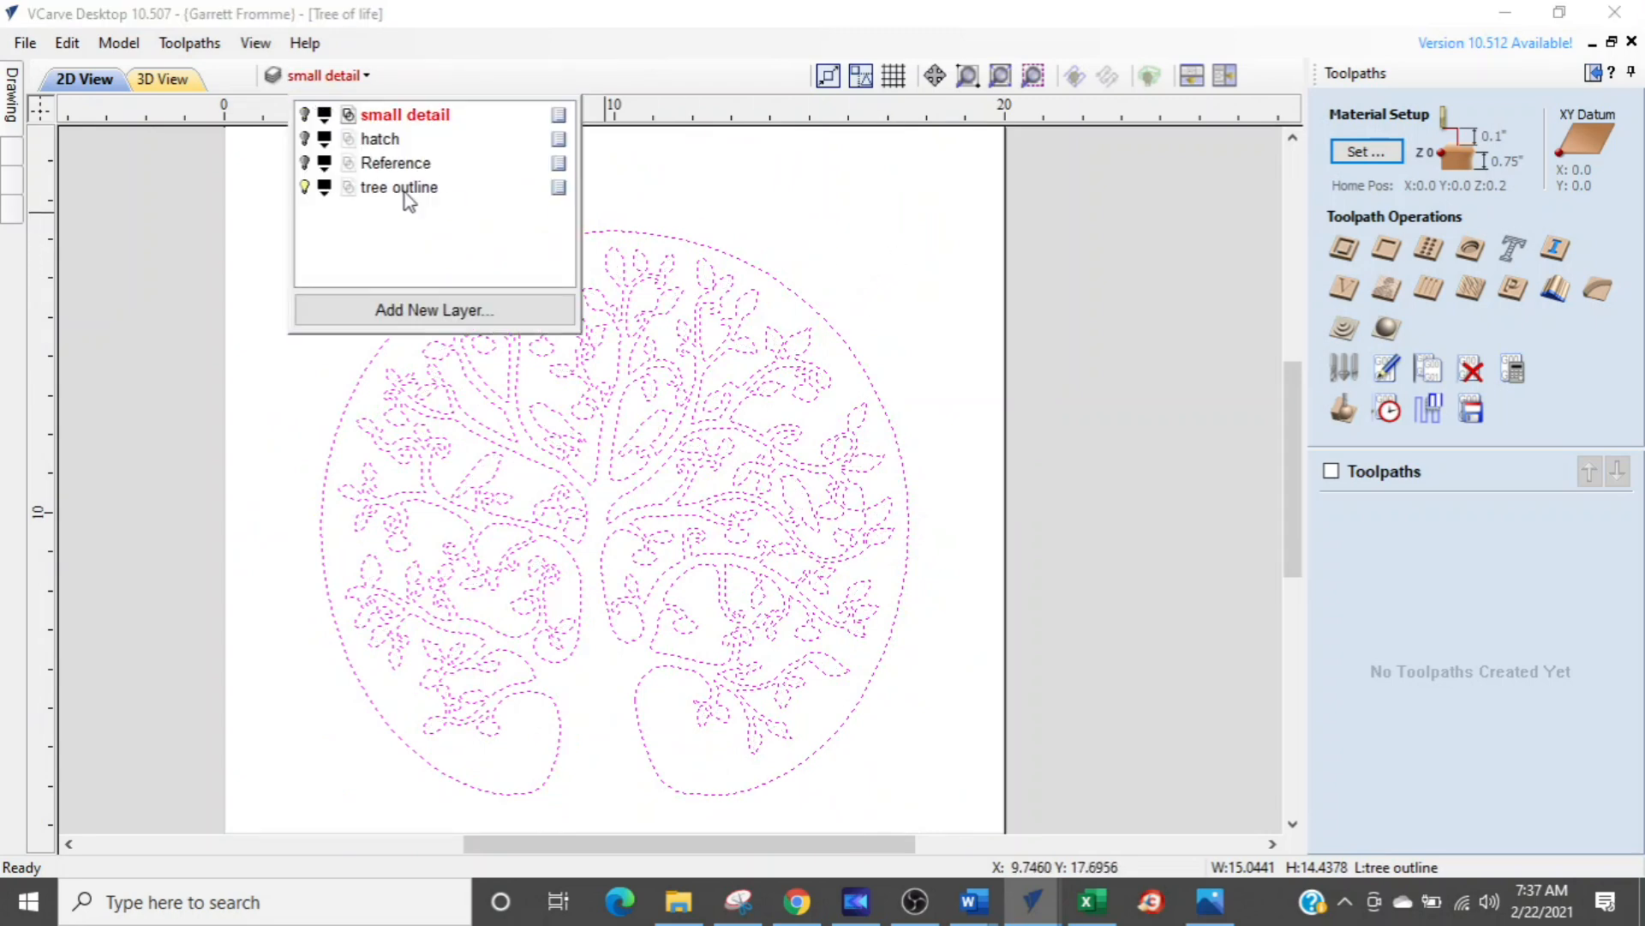
left_click(383, 189)
left_click(1119, 311)
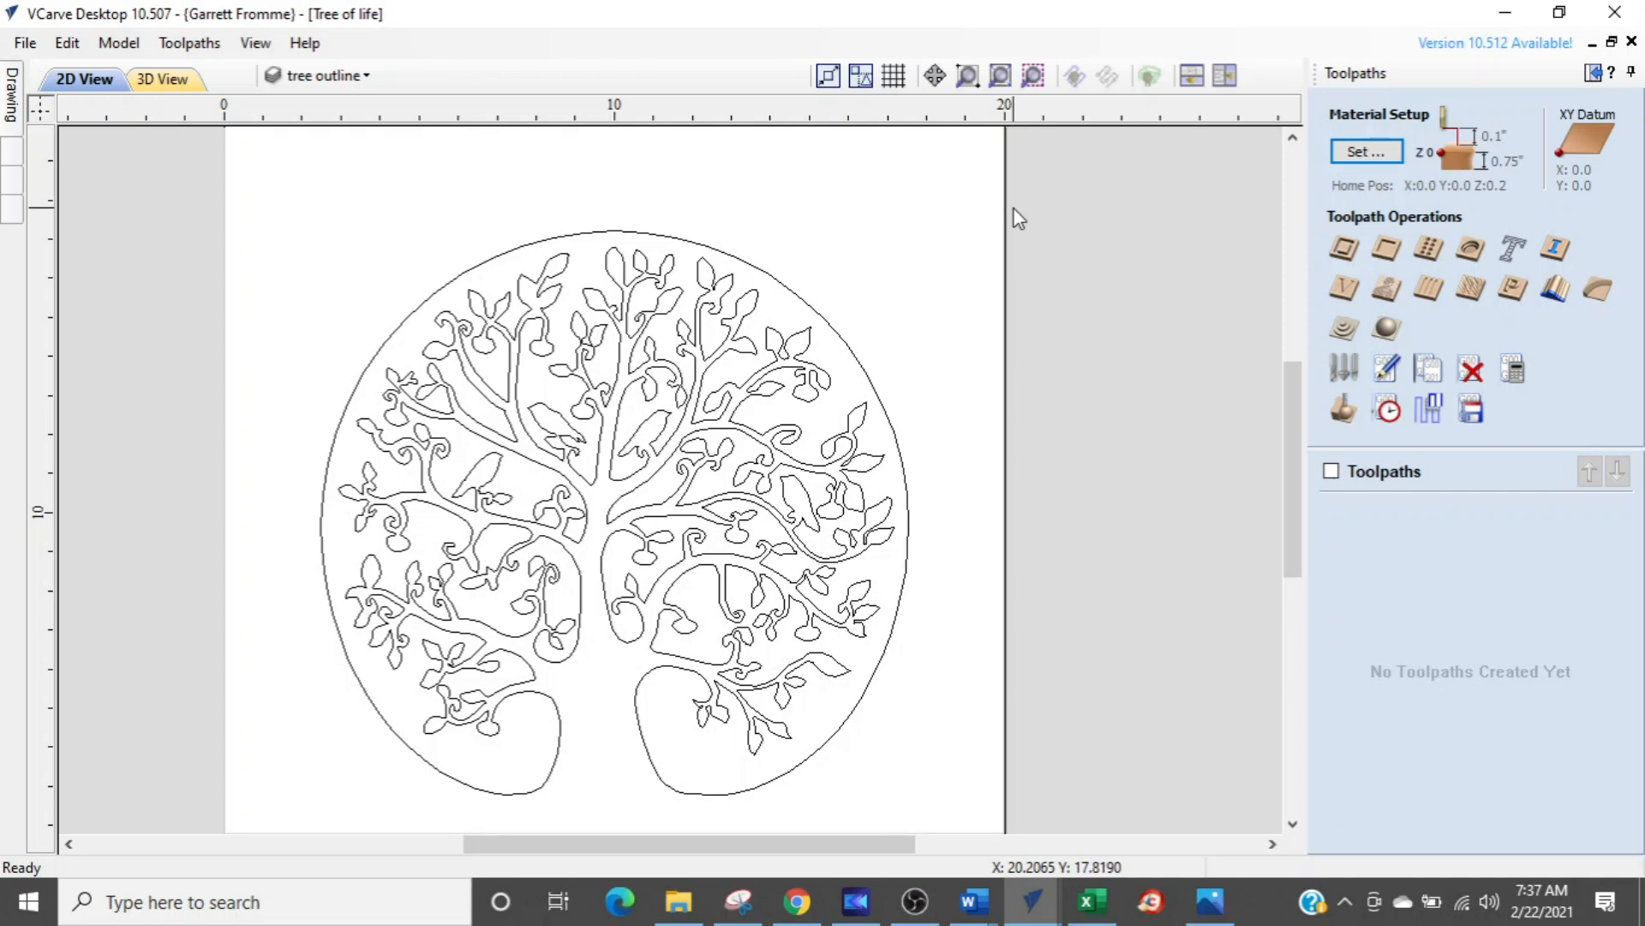
- Select all of the tree outline vectors, including the surrounding circle
left_click_drag(845, 386, 249, 820)
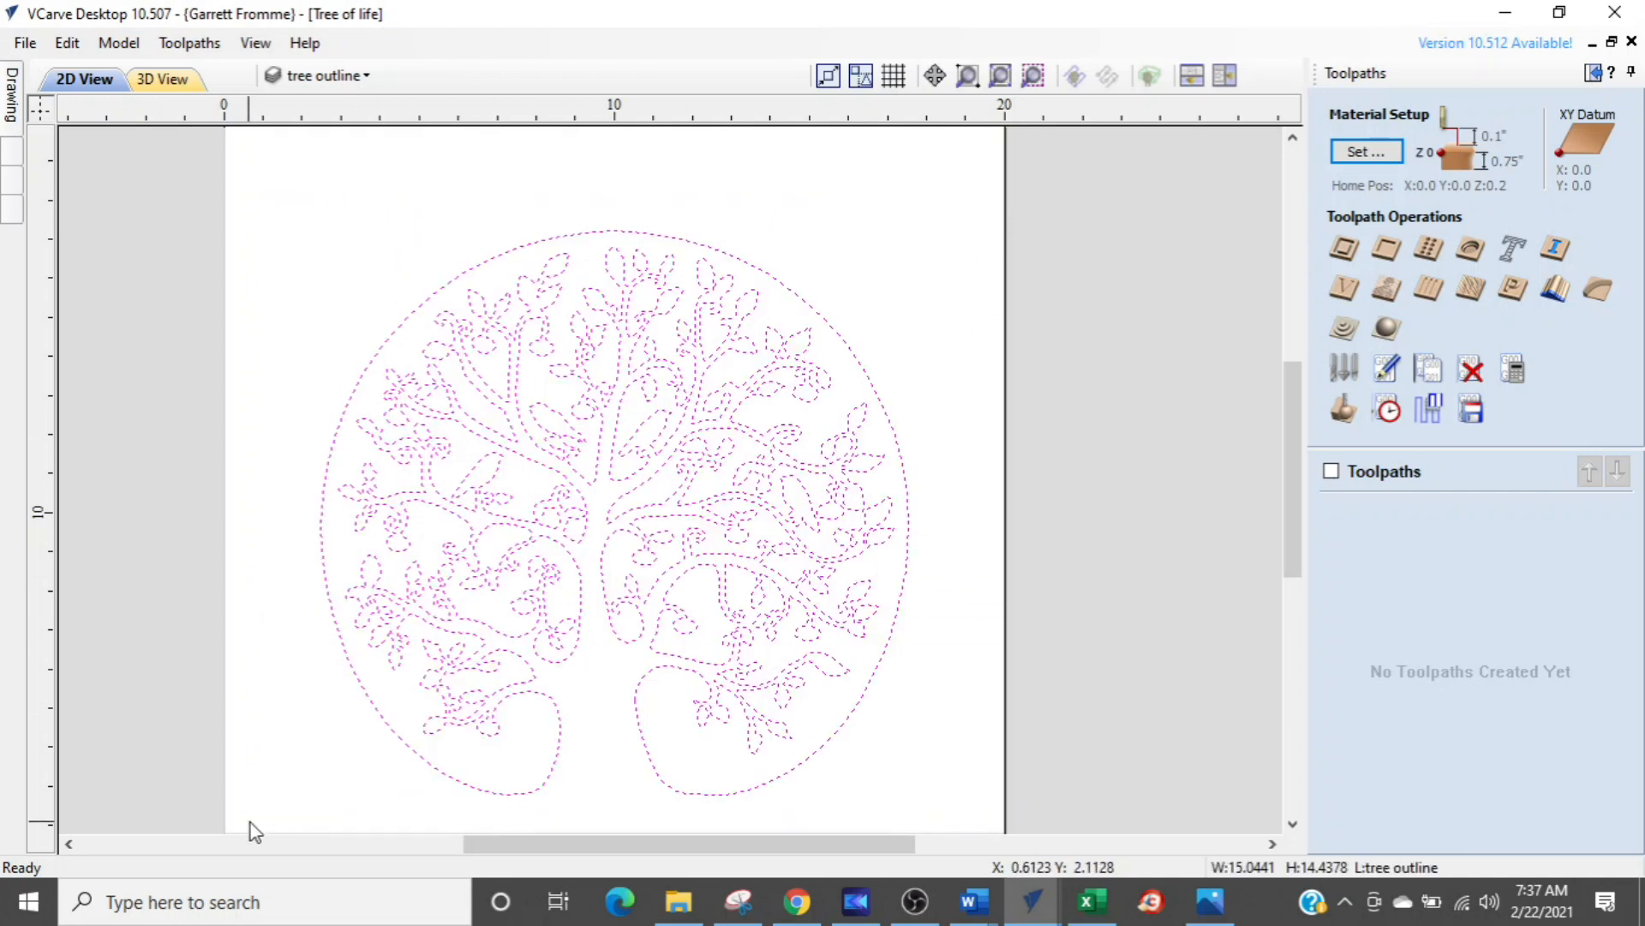
left_click(943, 416)
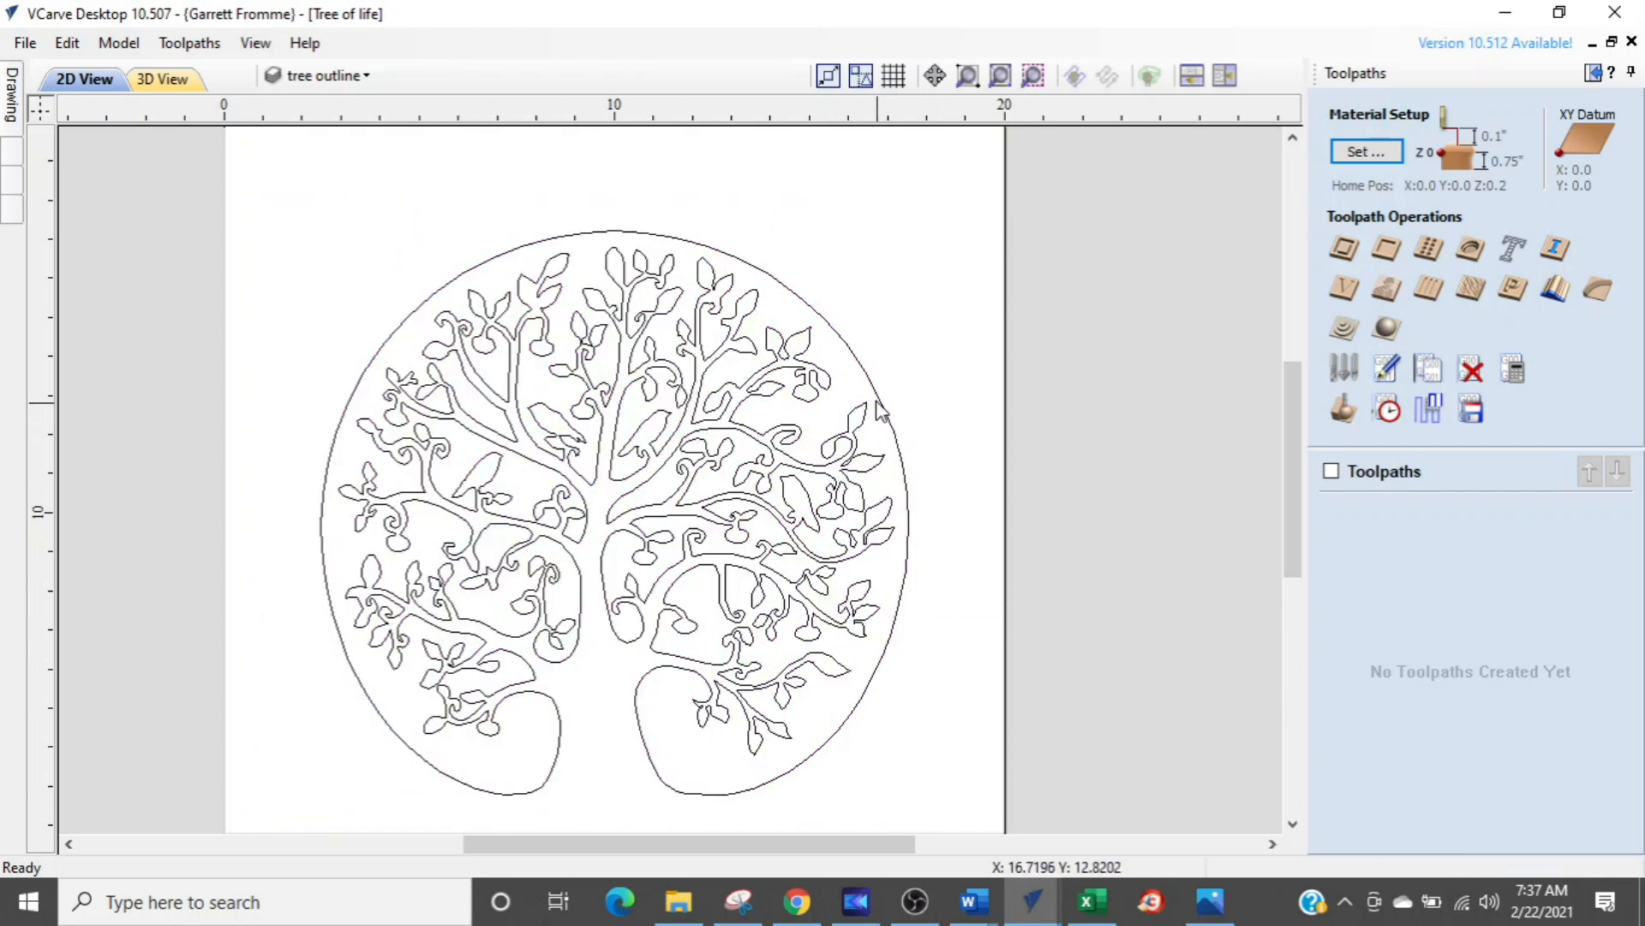
left_click(878, 399)
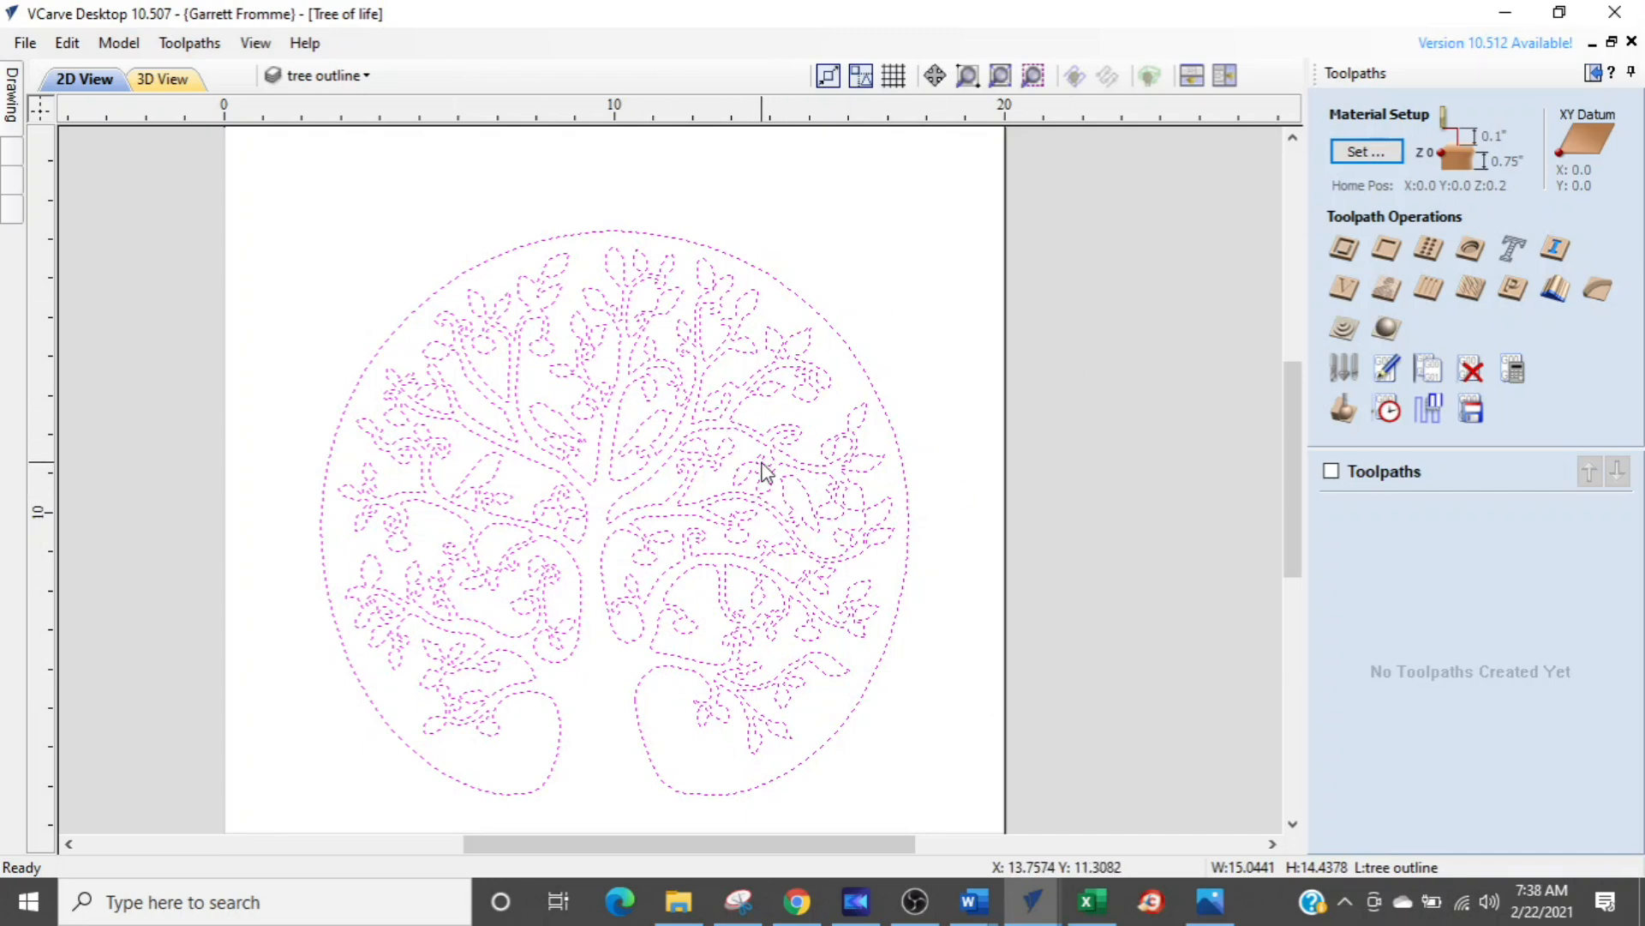
- Start a 2D Profile toolpath for the selected tree outline and set its cut depth to .05 inches
left_click(1360, 270)
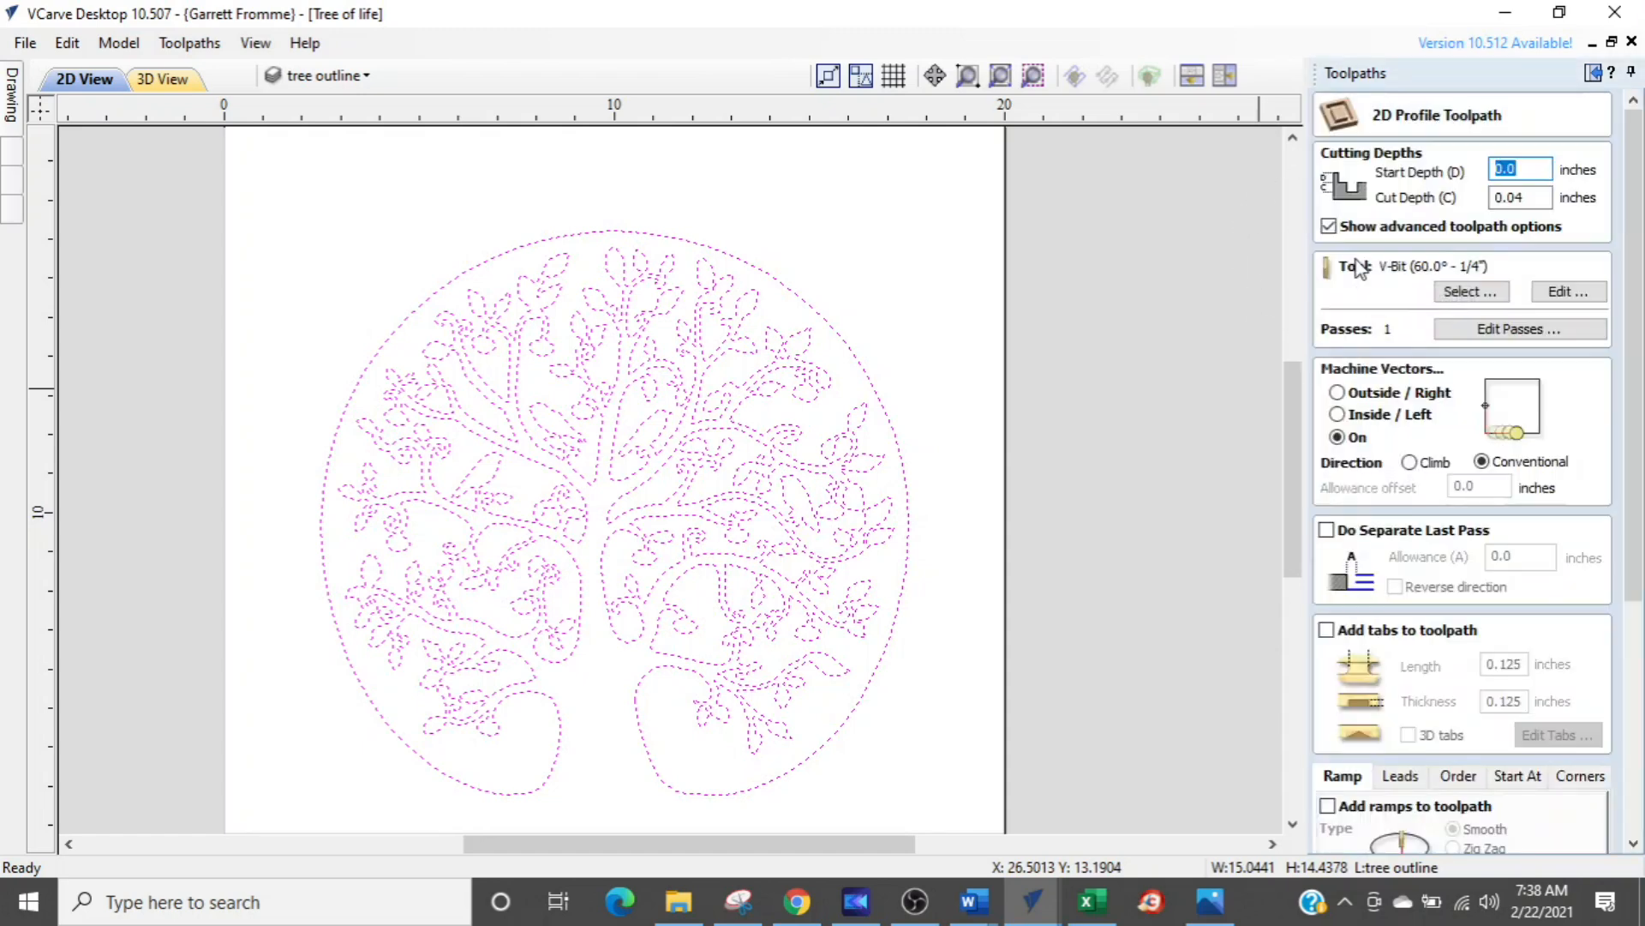
left_click(1522, 197)
type(".")
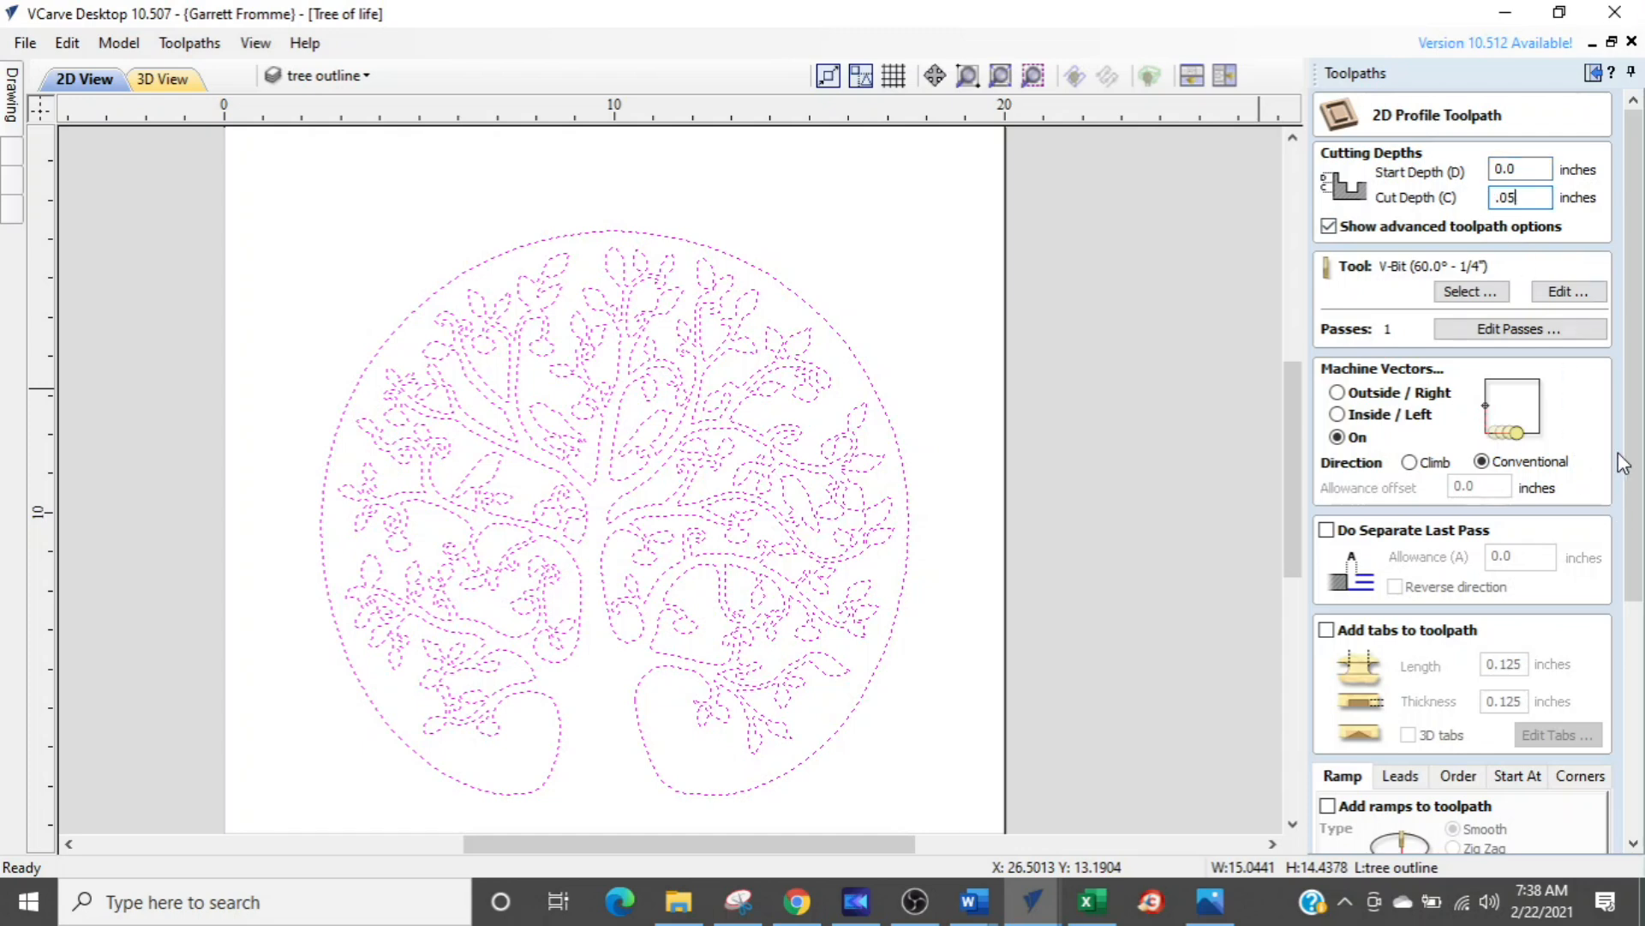
scroll(1637, 418, "down", 1)
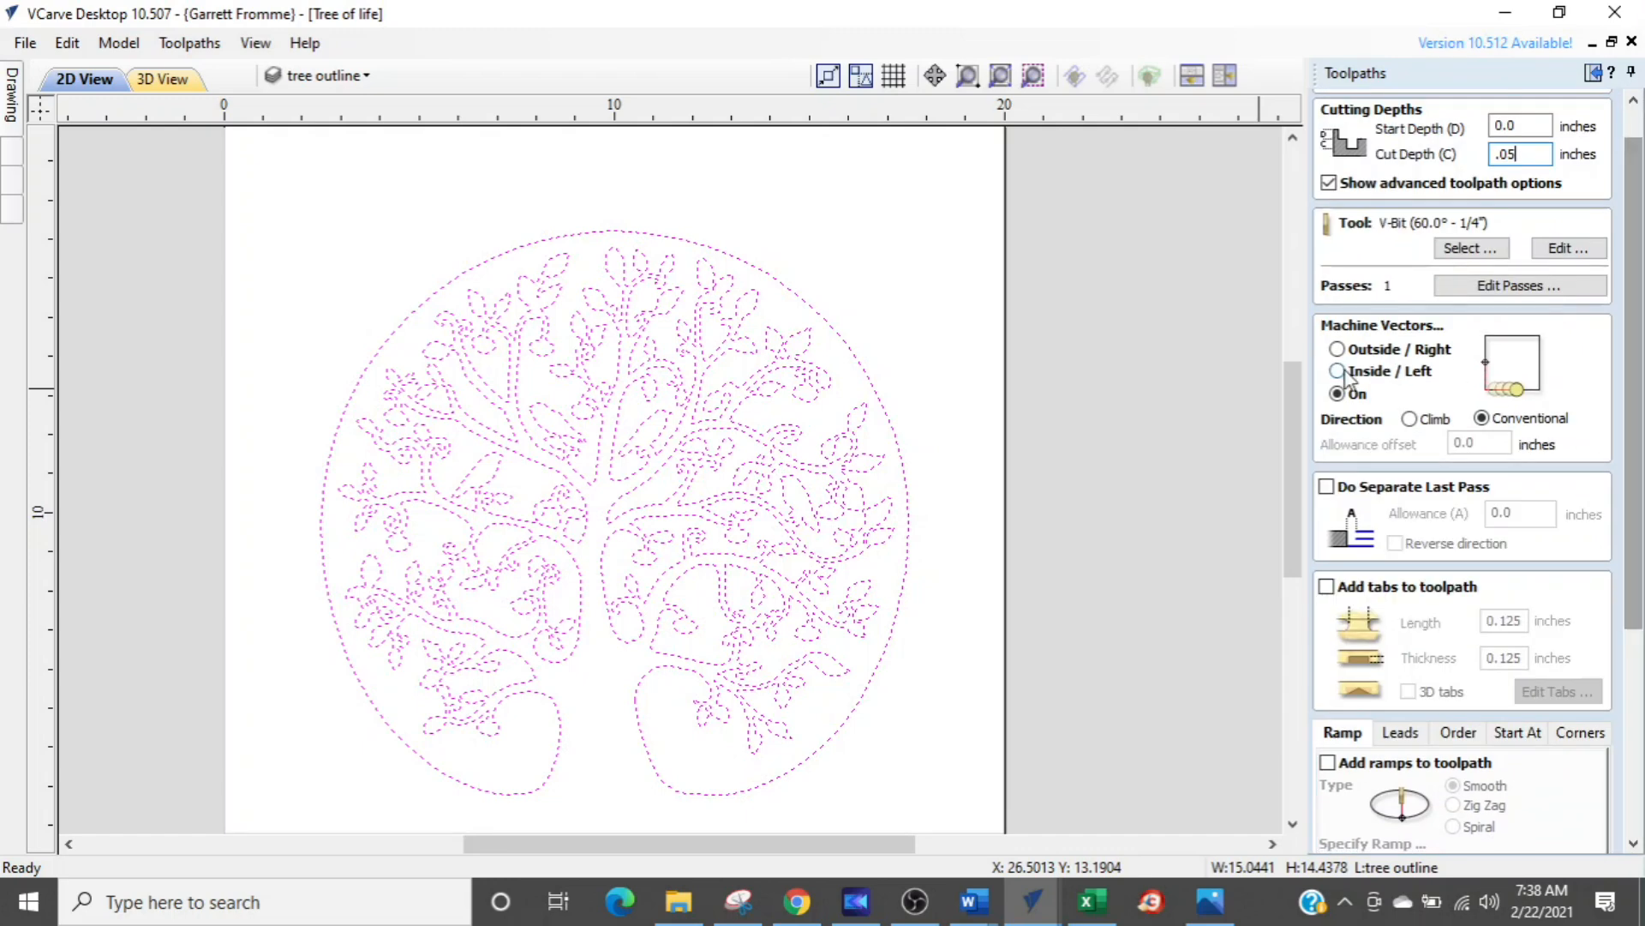
- Calculate the tree outline profile toolpath and preview it on the black granite with a gold toolpath color
scroll(1624, 422, "down", 7)
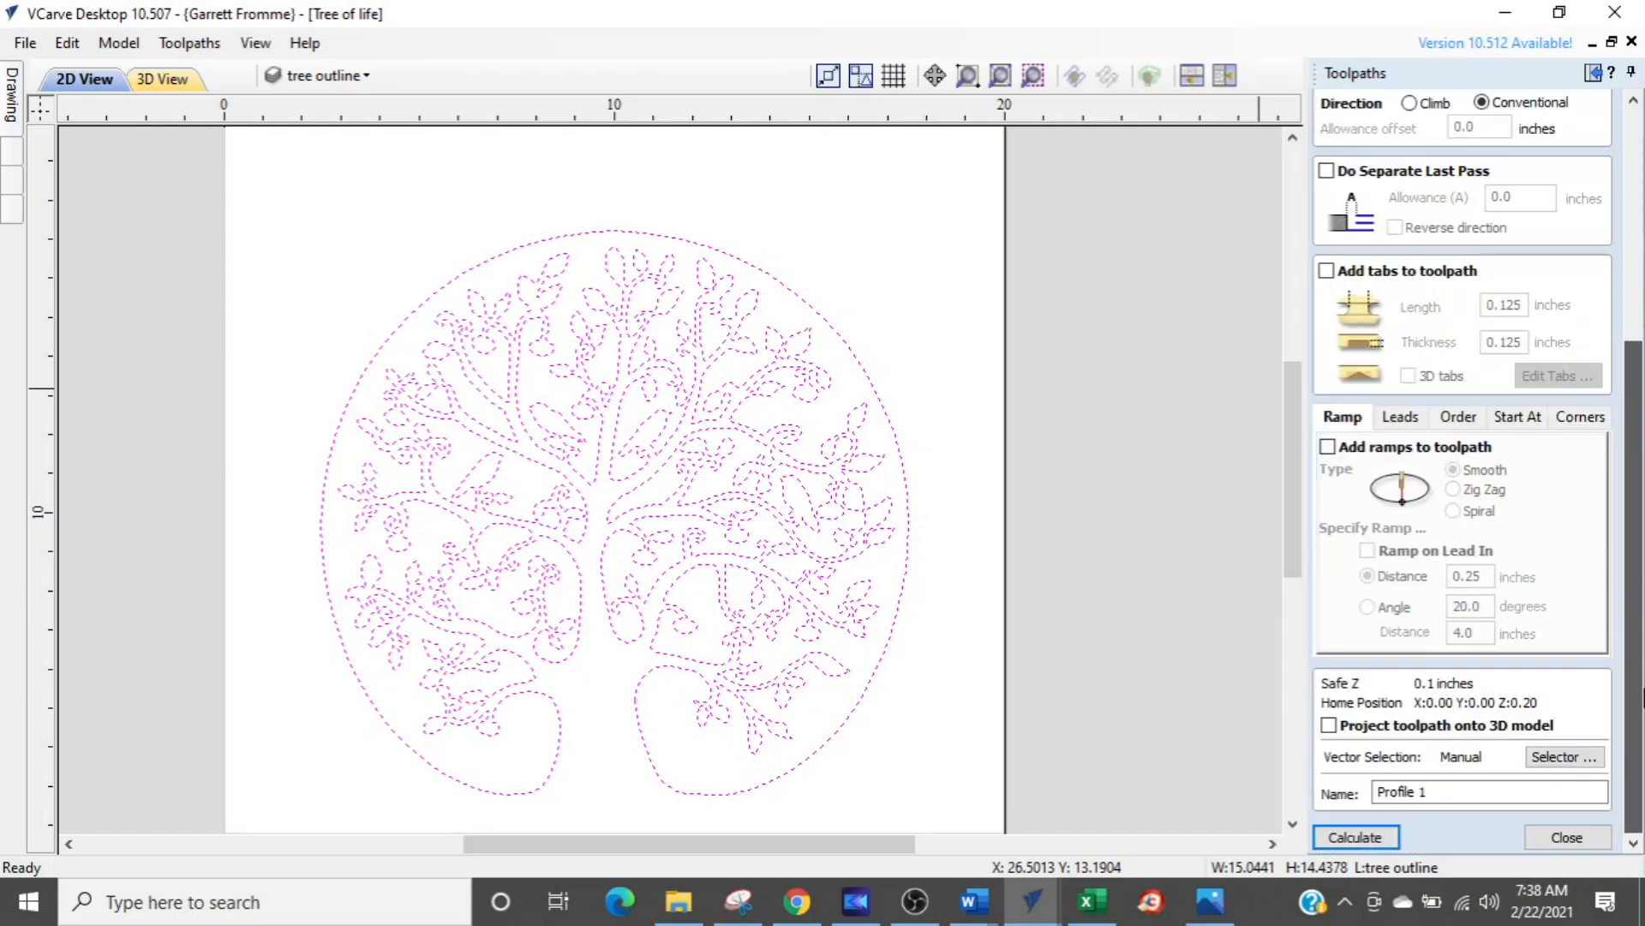
left_click(1352, 838)
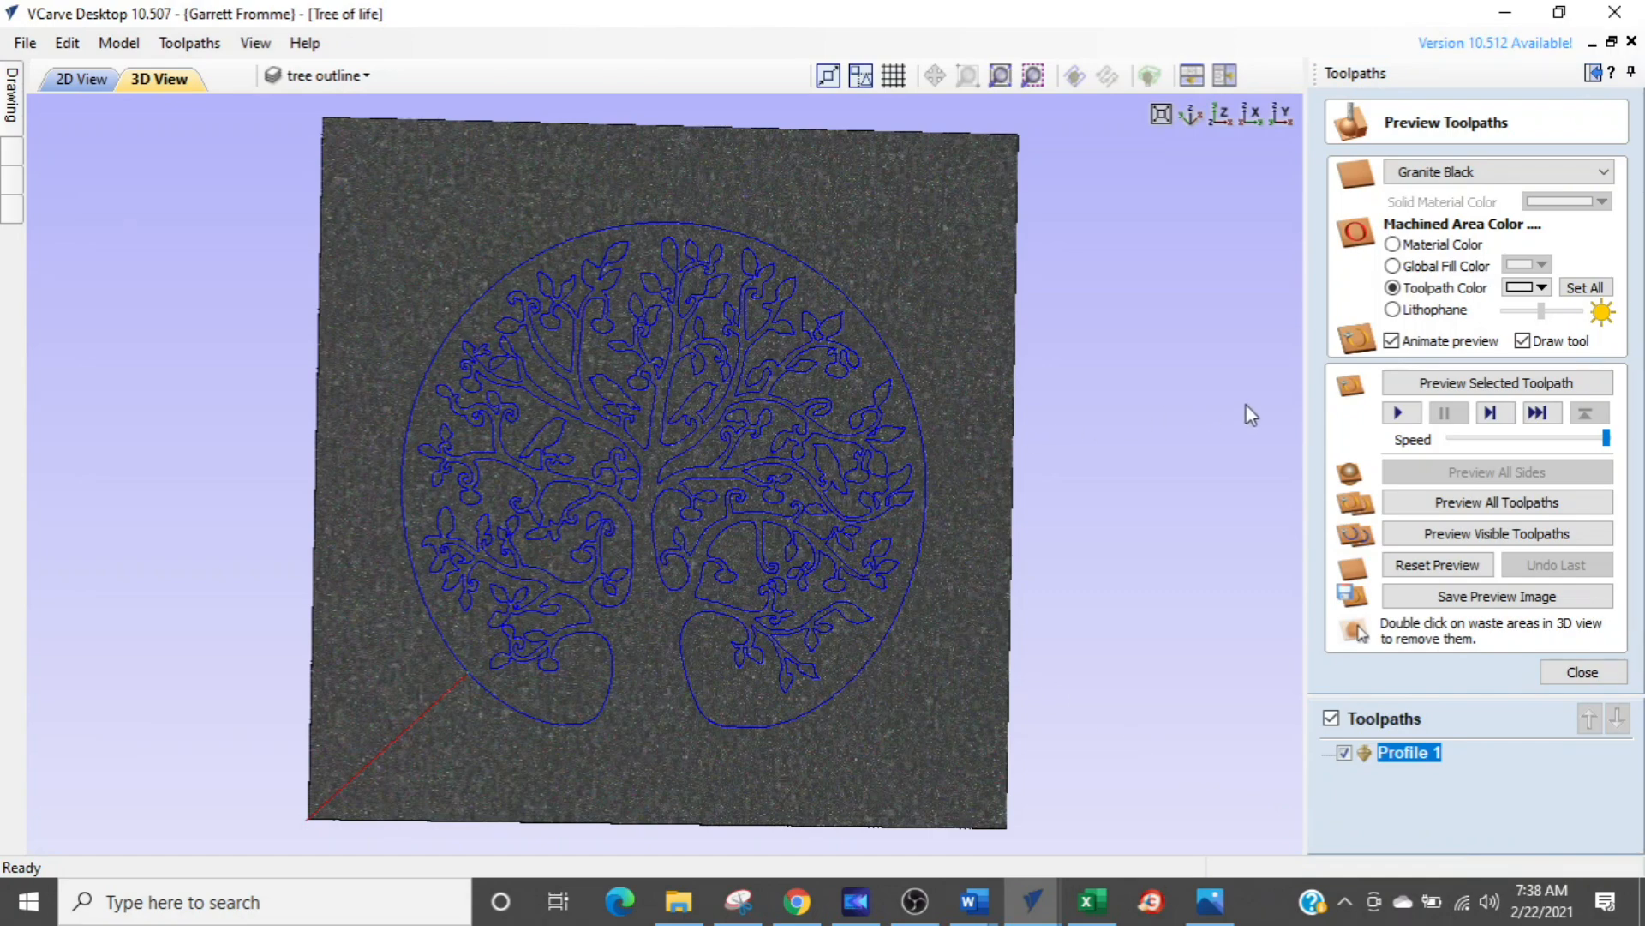
left_click(1542, 287)
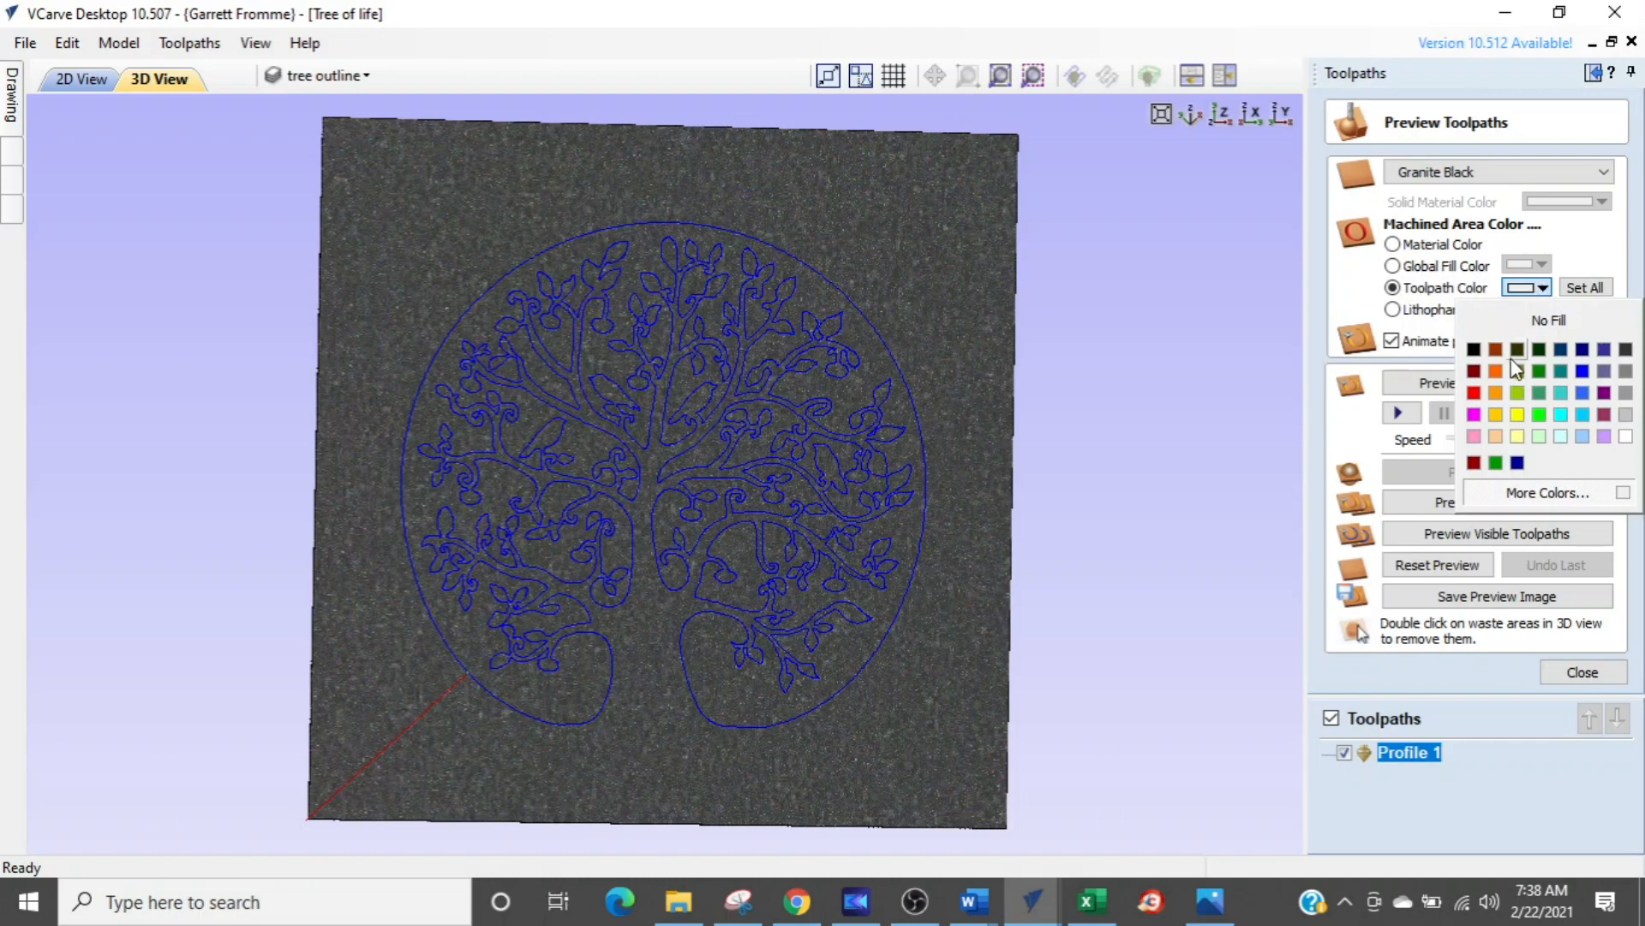
left_click(1496, 415)
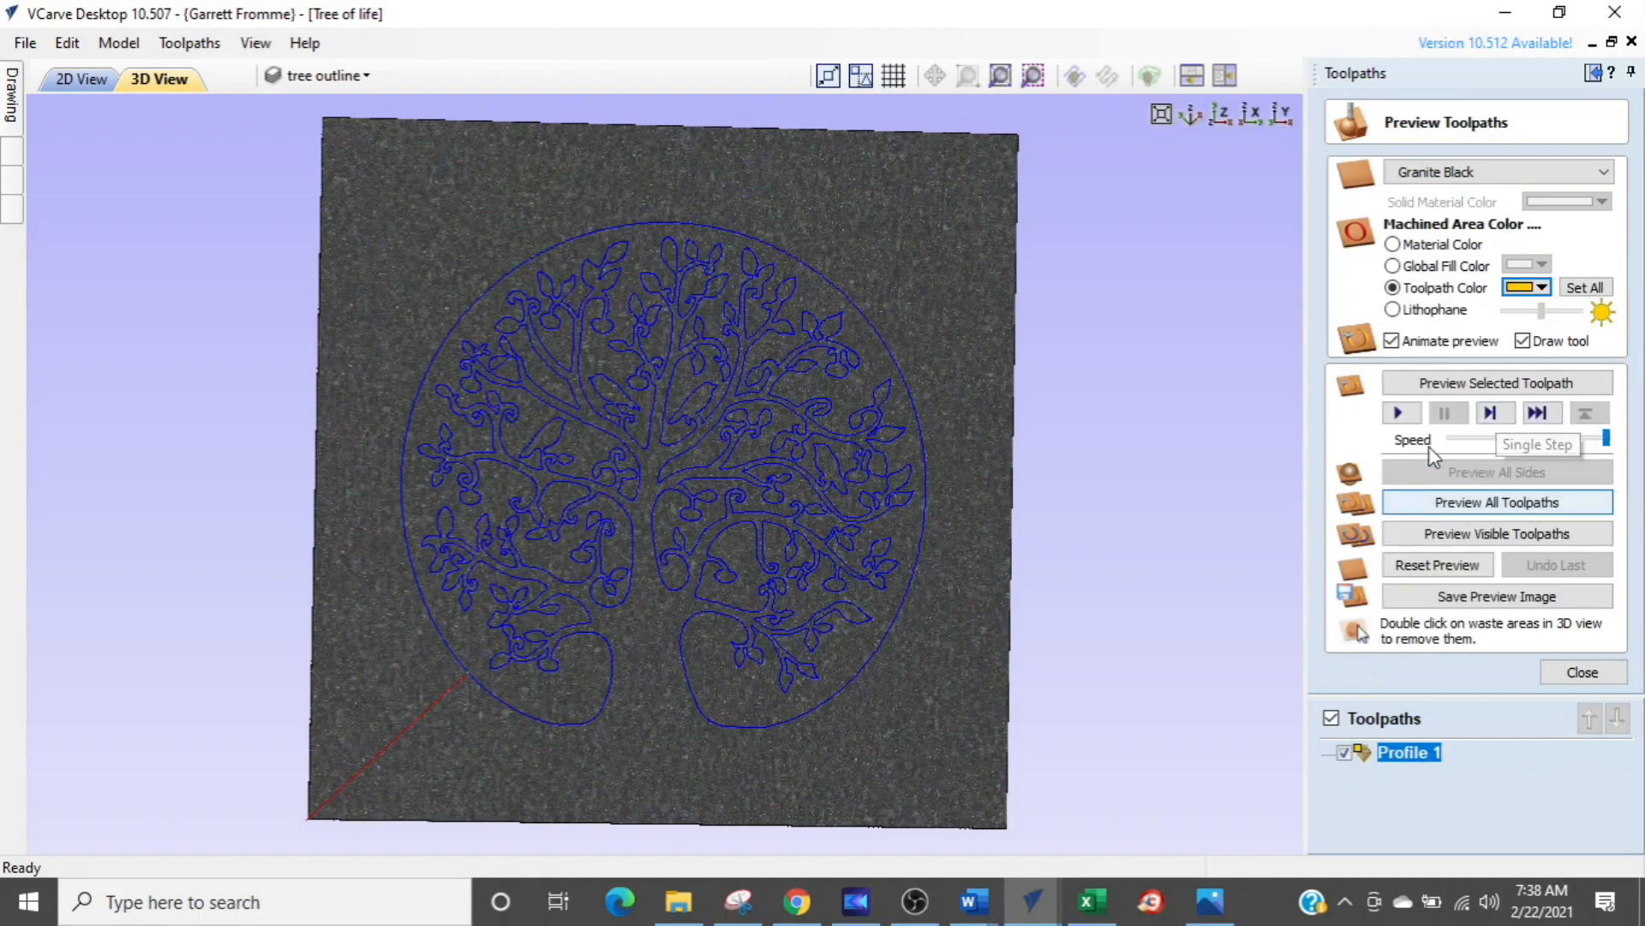
left_click(1410, 382)
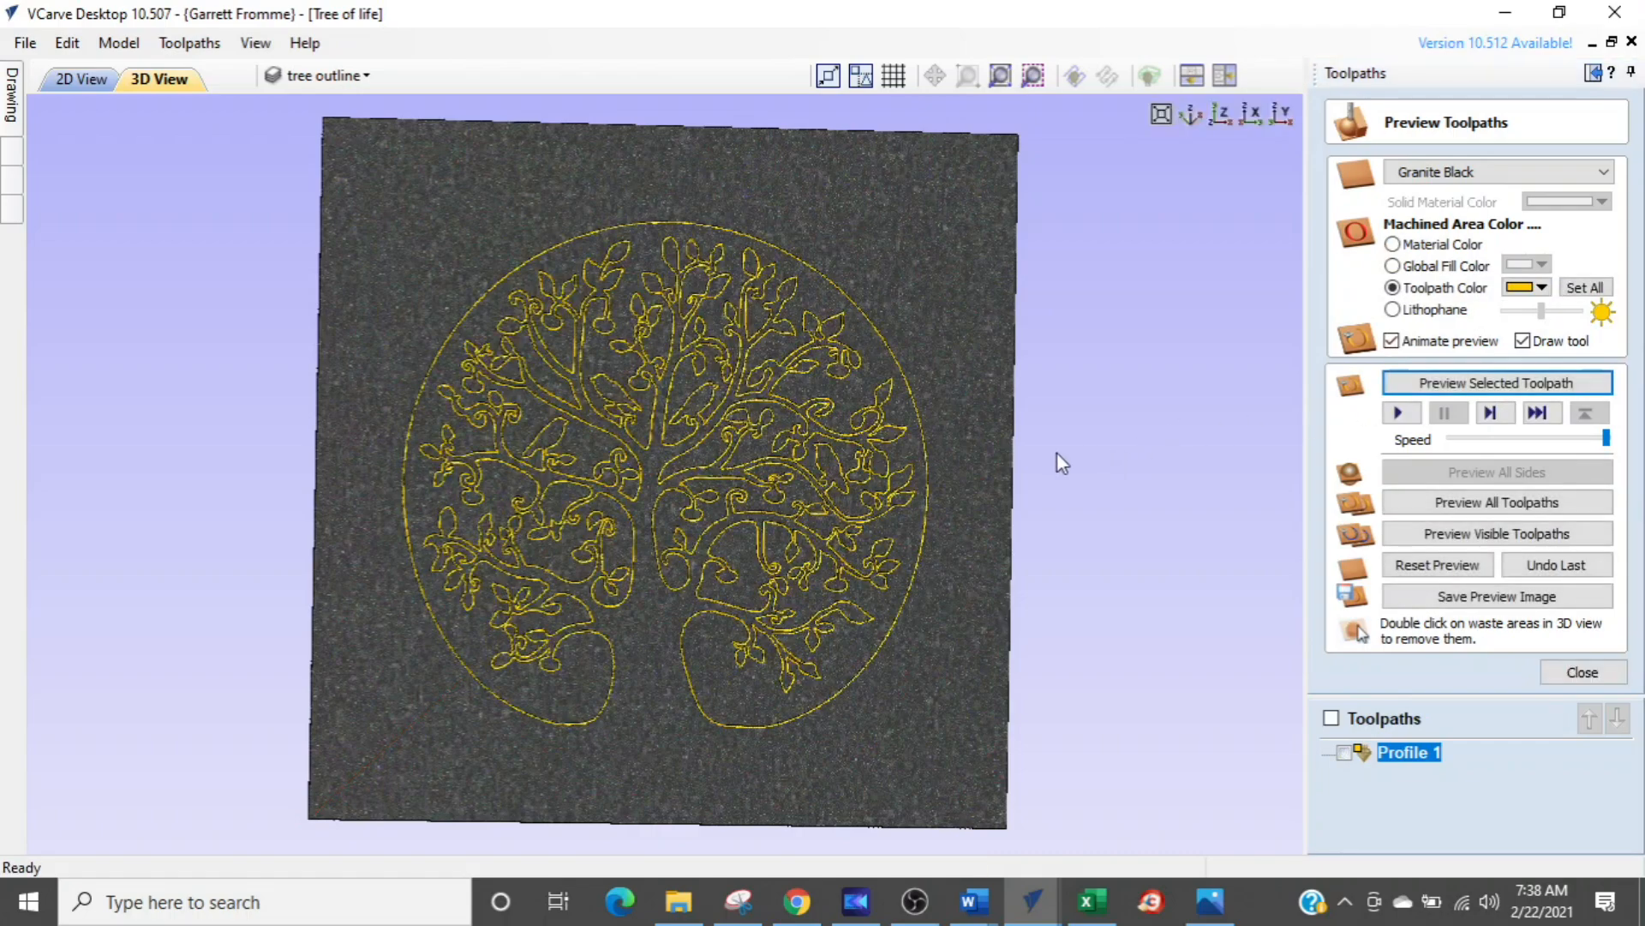
mouse_move(763, 511)
left_mouse_down()
mouse_move(848, 427)
mouse_move(786, 552)
mouse_move(809, 543)
mouse_move(780, 537)
left_mouse_up()
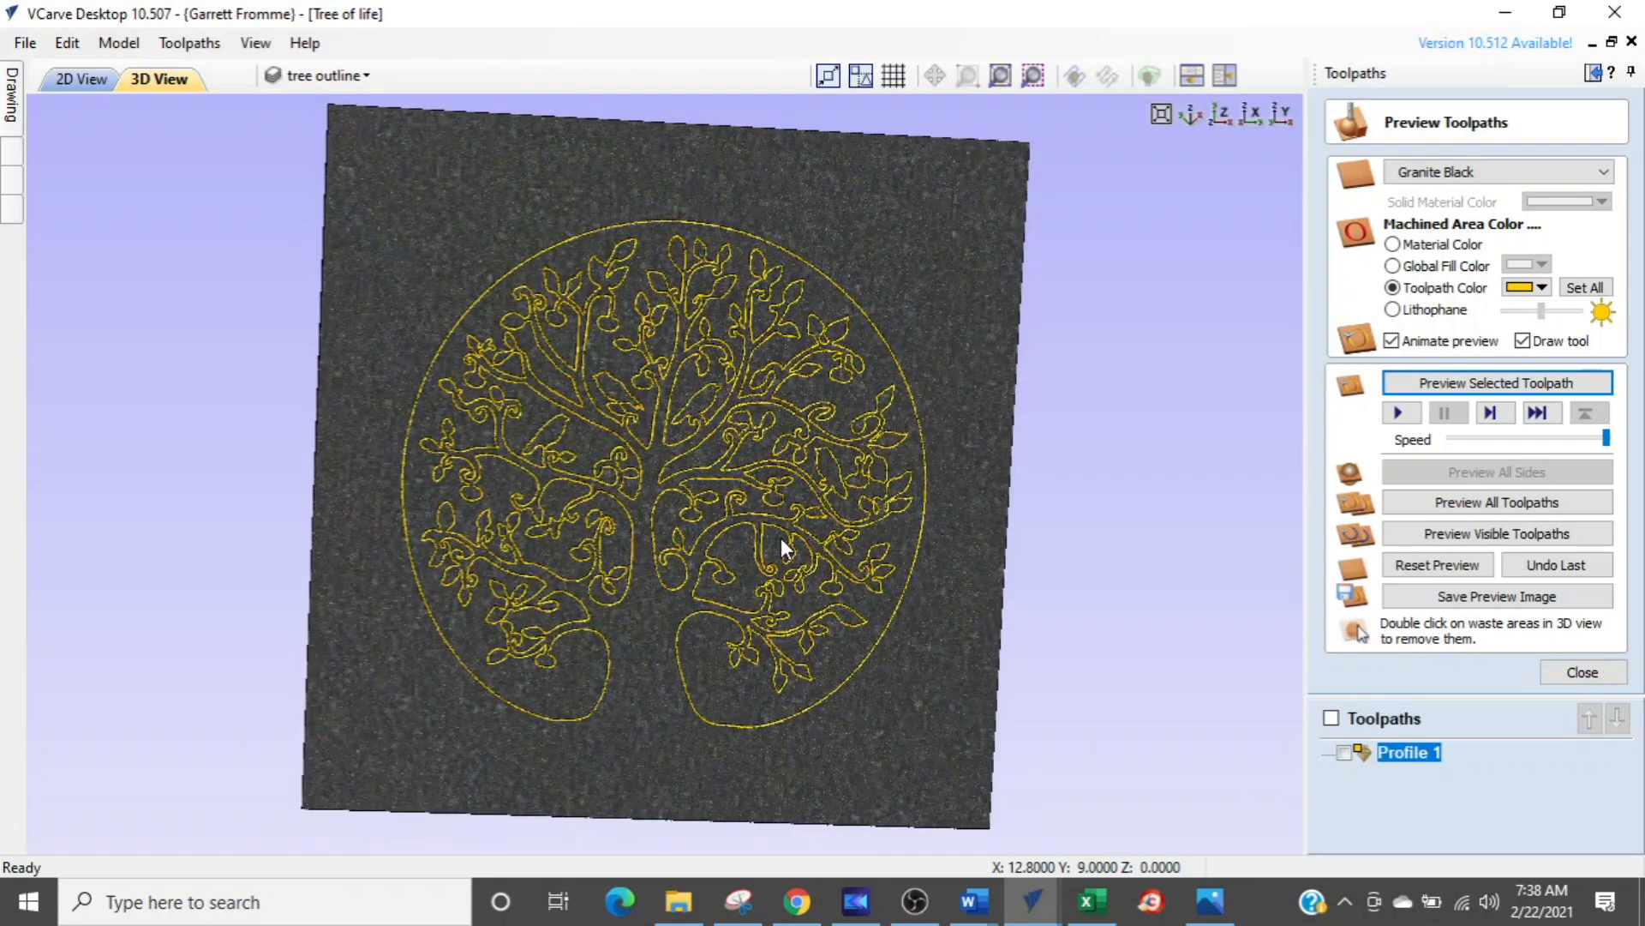
scroll(683, 480, "up", 3)
scroll(682, 480, "up", 2)
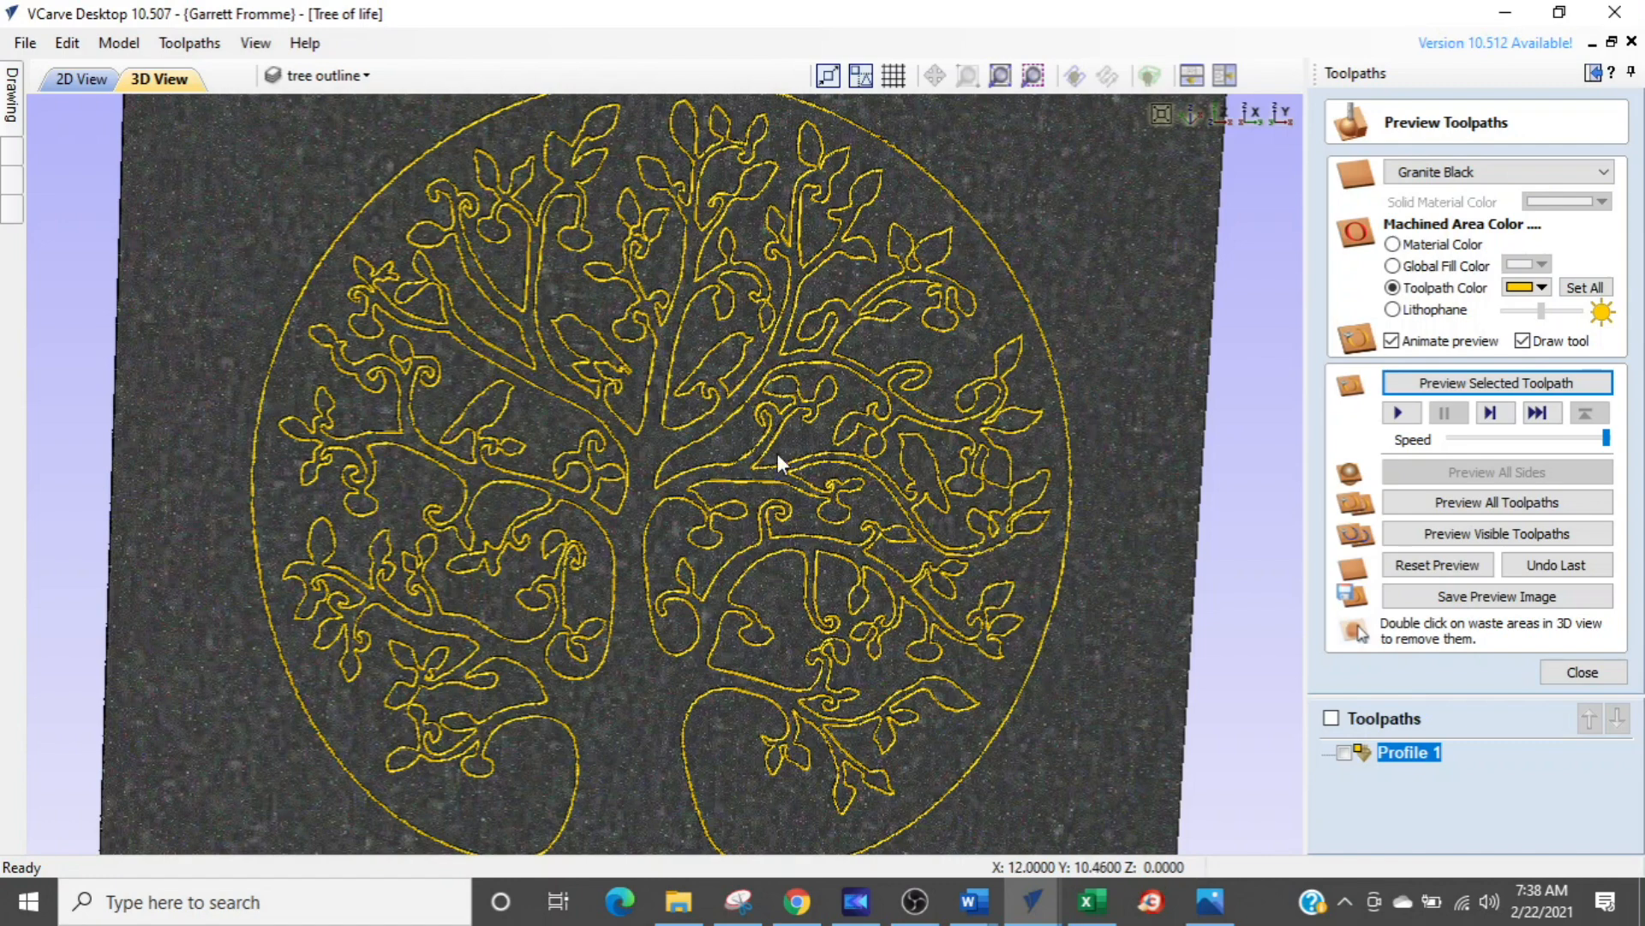
- Show the 2D and 3D views side by side, and replace the visible tree outline layer with the small detail layer
left_click(1230, 79)
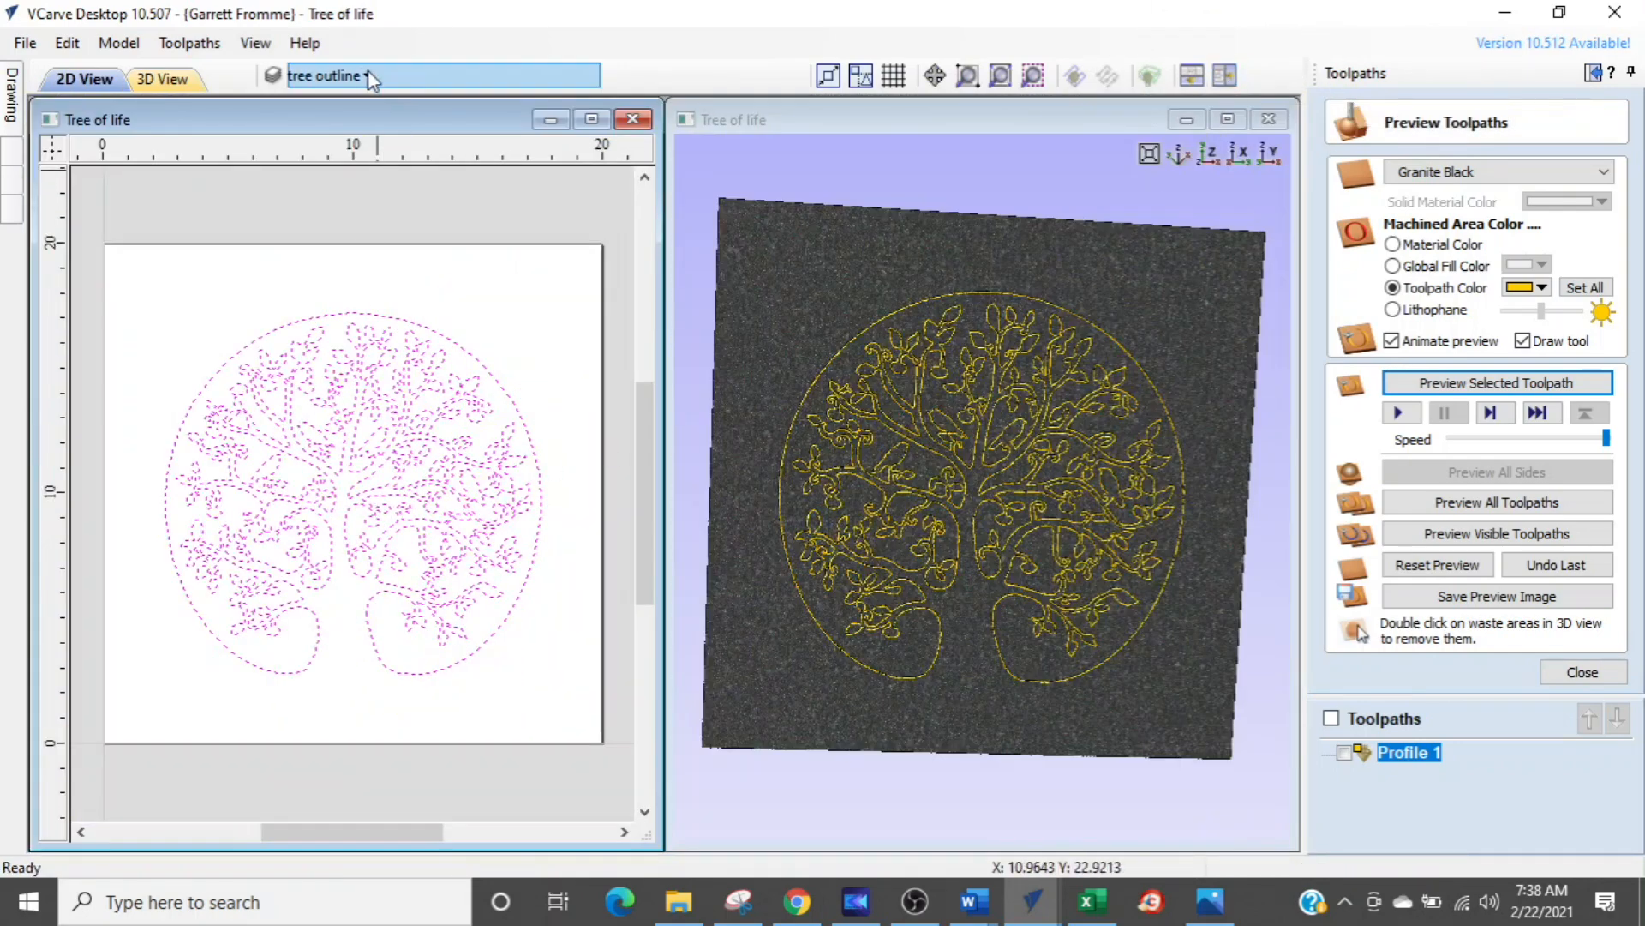
left_click(378, 81)
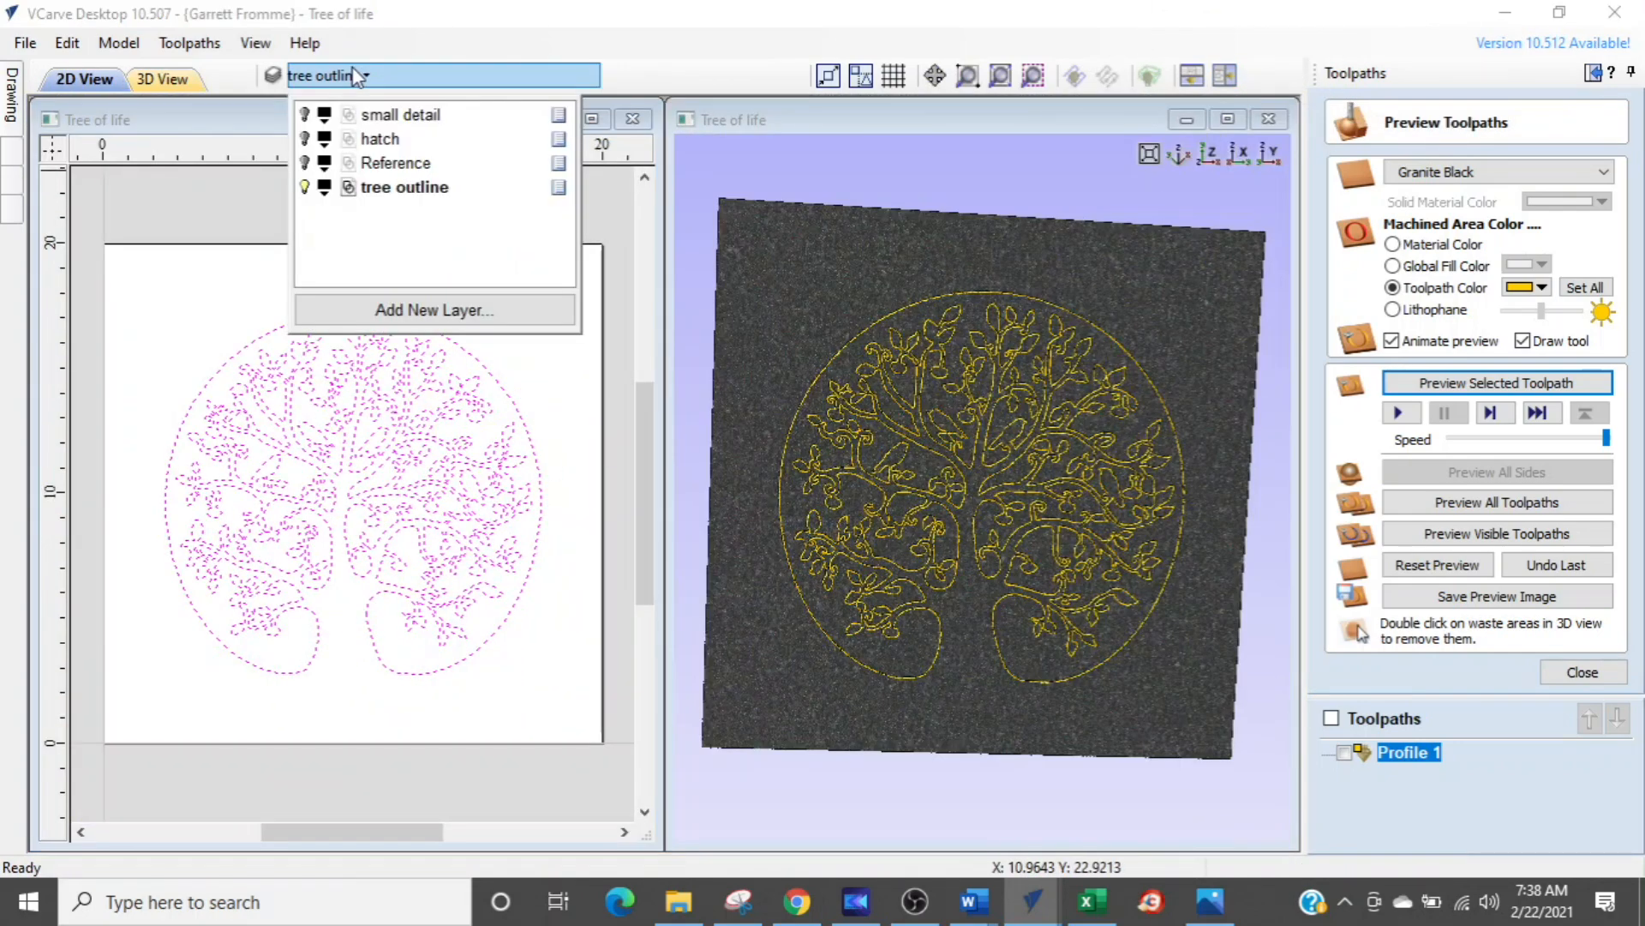
left_click(304, 187)
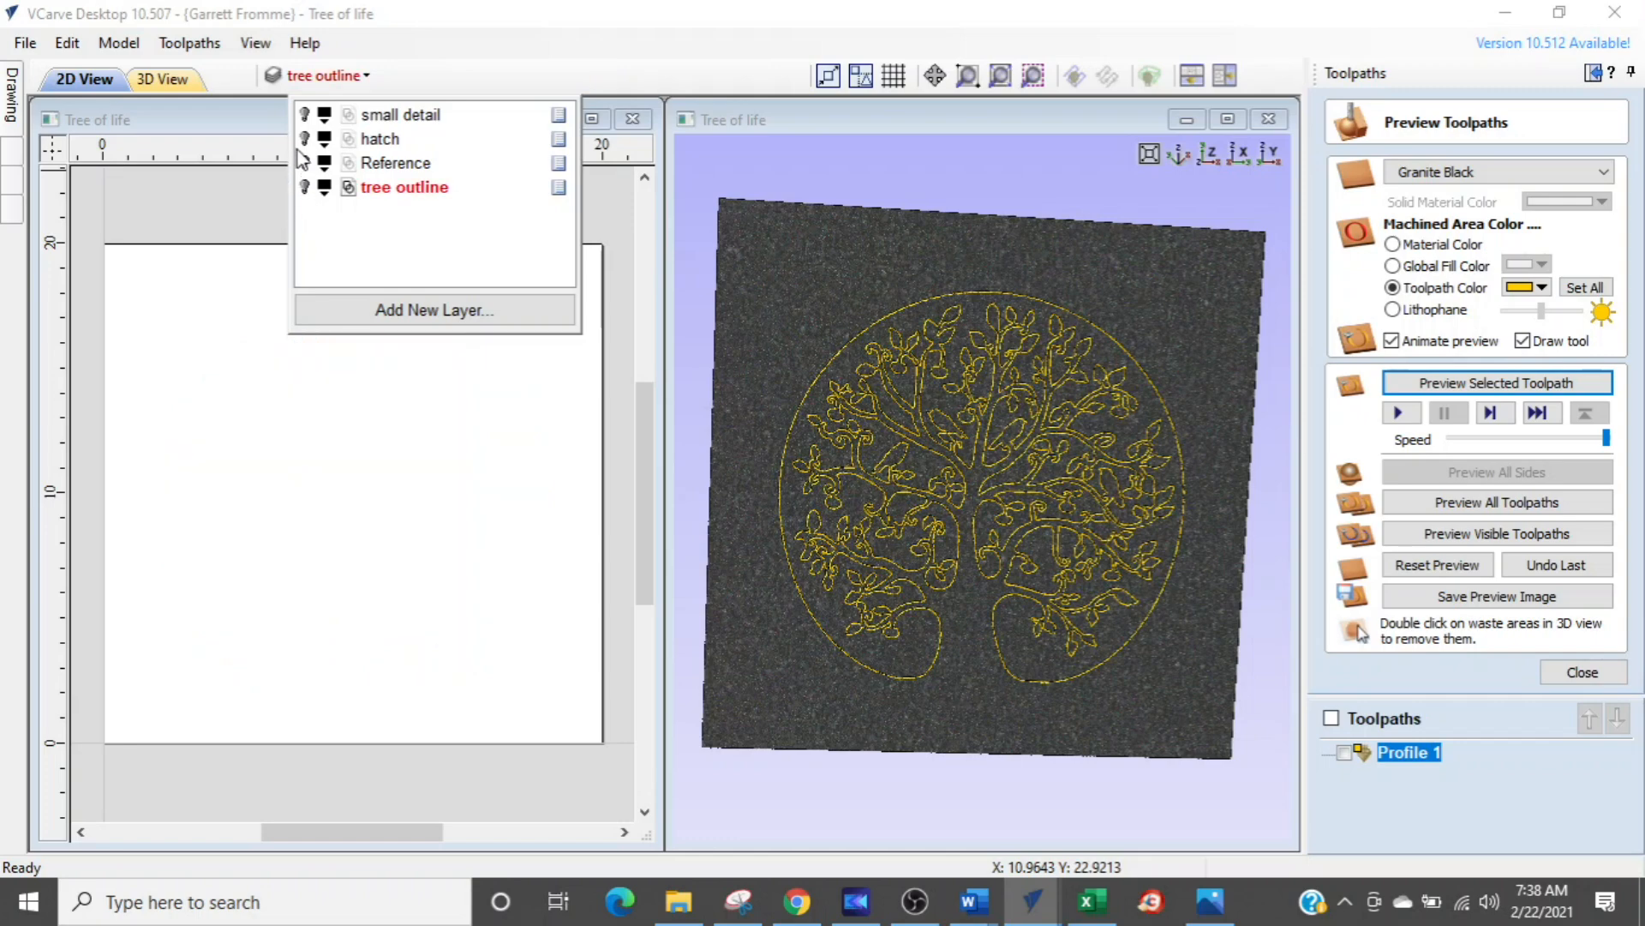
left_click(301, 117)
left_click(536, 353)
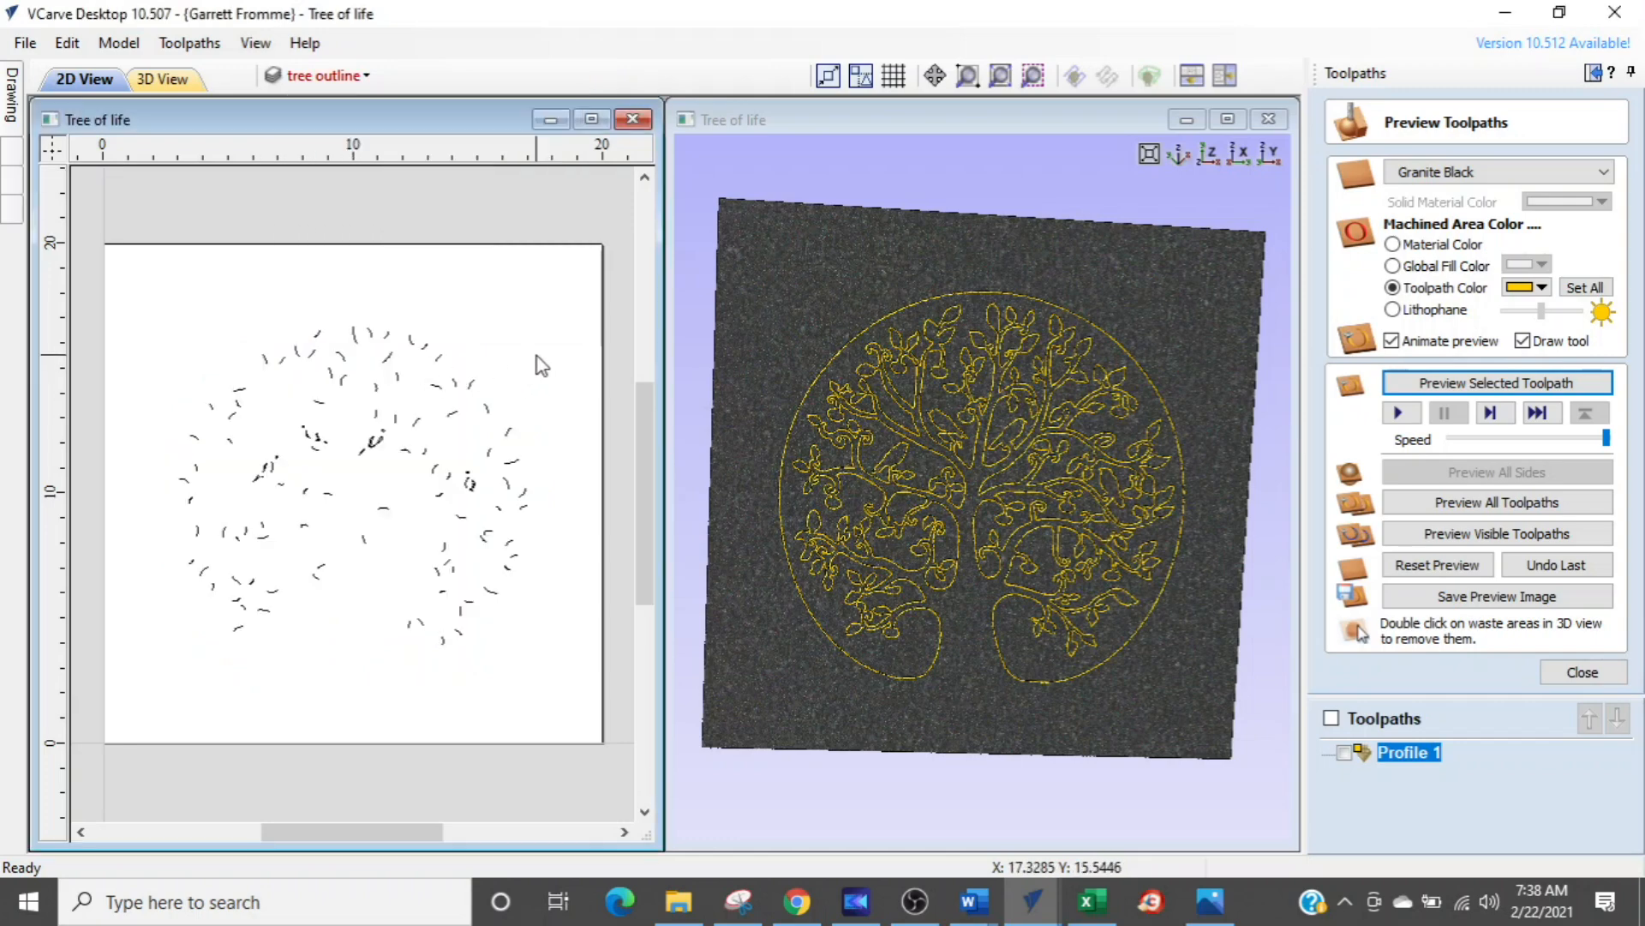
- Select all of the small detail vectors and calculate a 2D Profile toolpath from them named small detail
left_click_drag(602, 247, 129, 711)
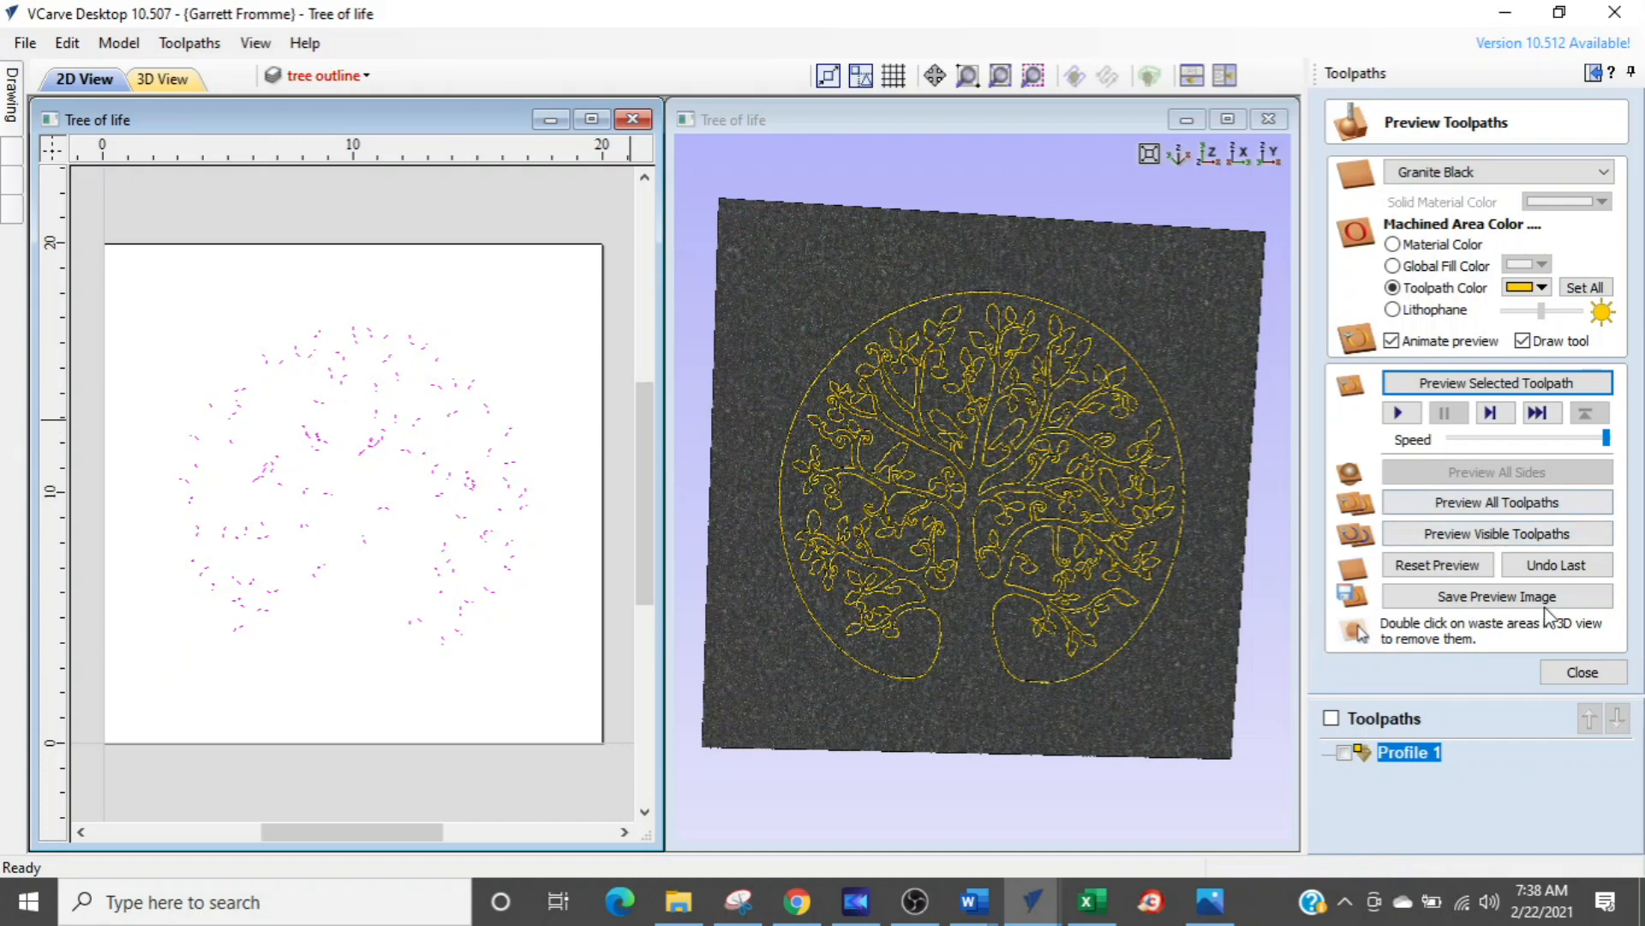
left_click(1583, 671)
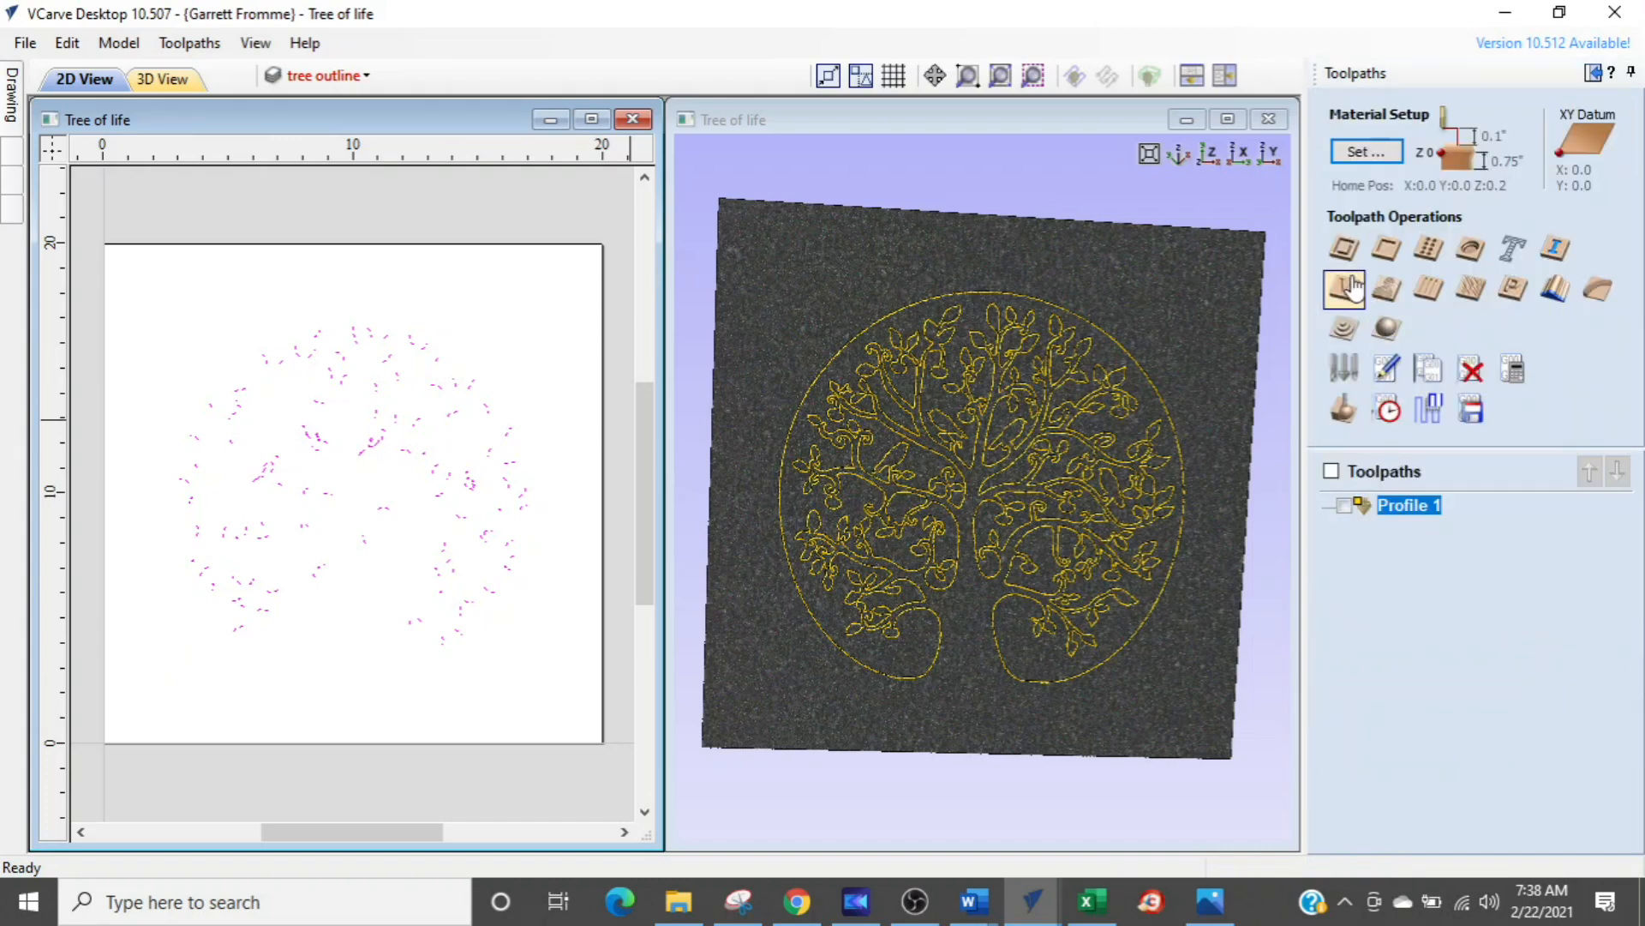
left_click(1341, 257)
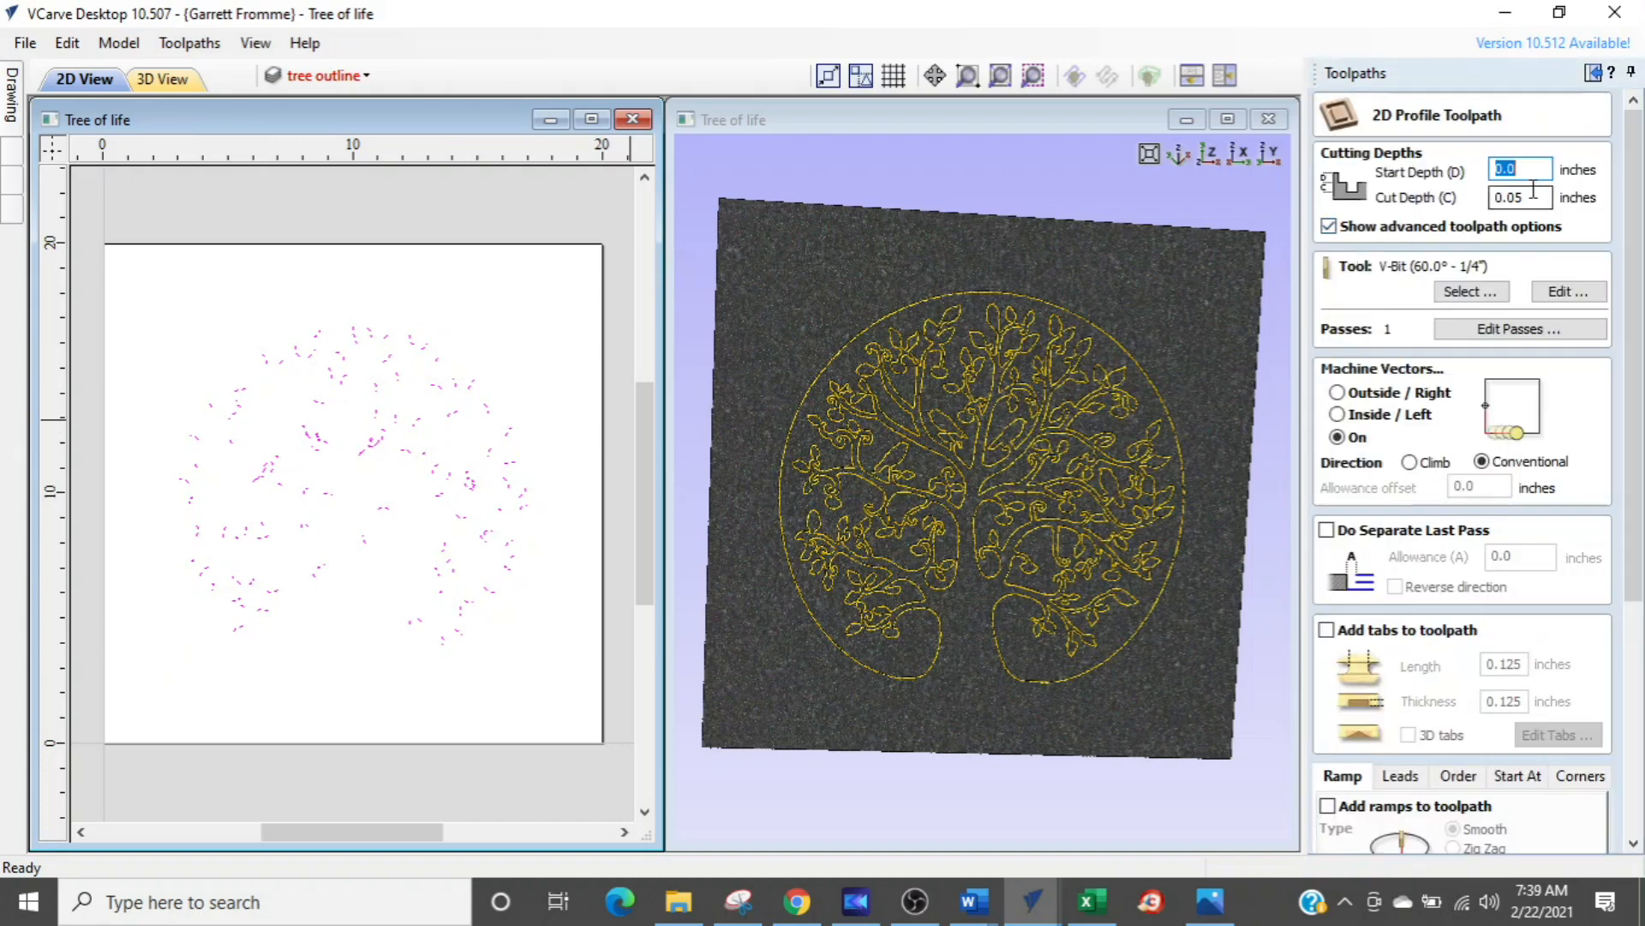
key("Tab")
type(".")
scroll(1622, 400, "down", 5)
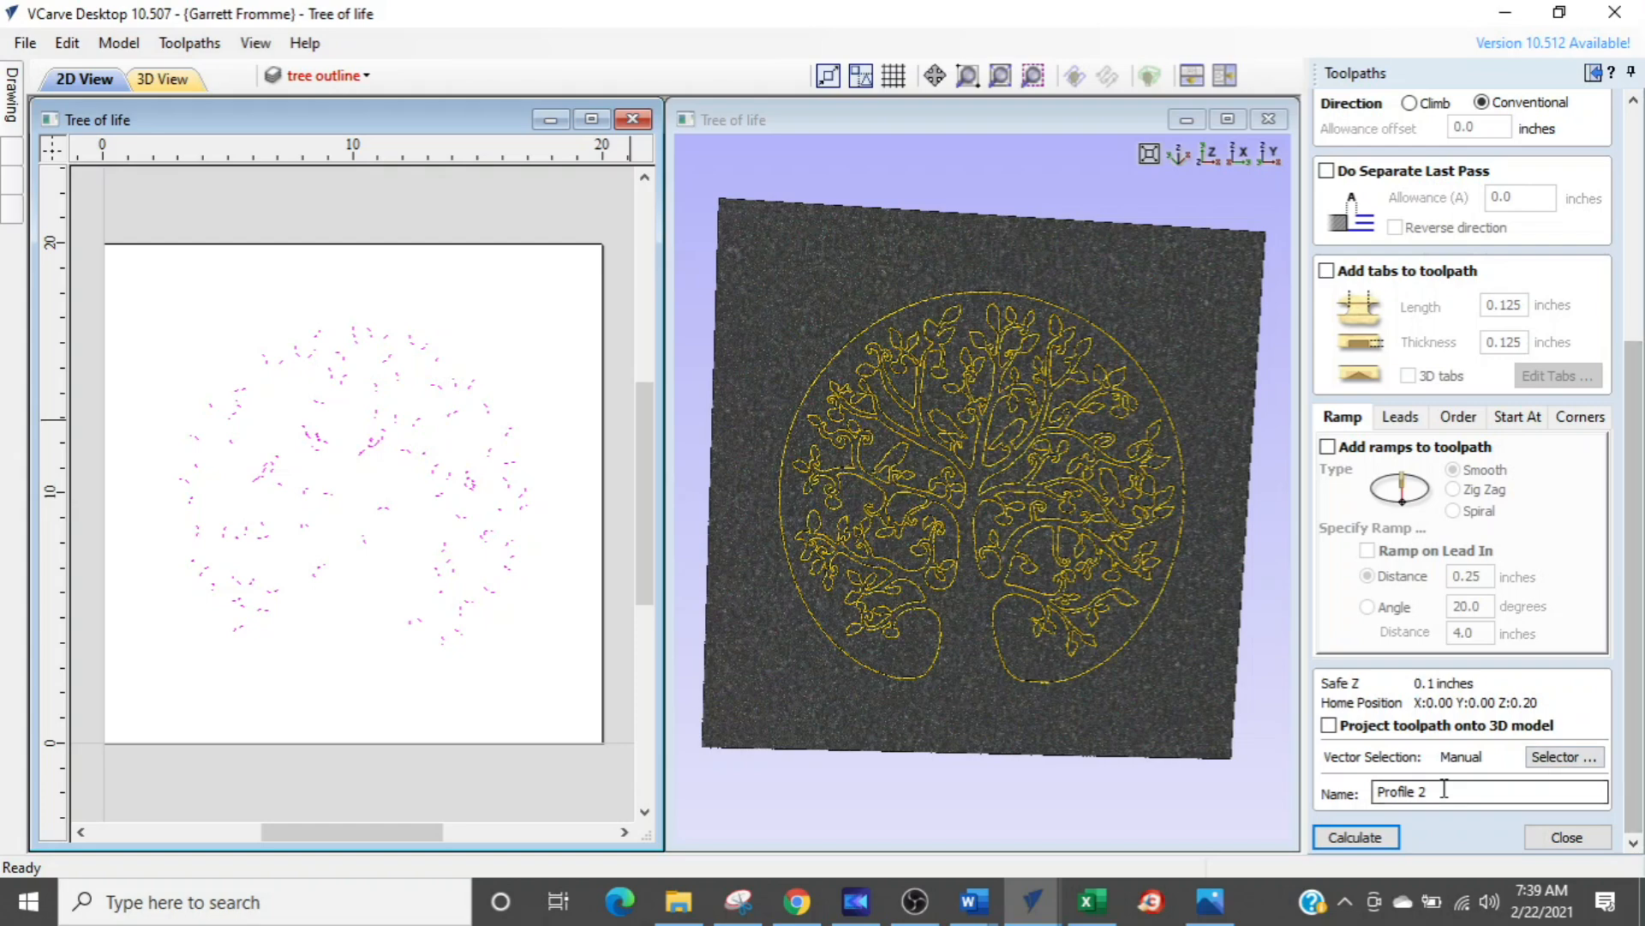
left_click_drag(1447, 788, 1334, 784)
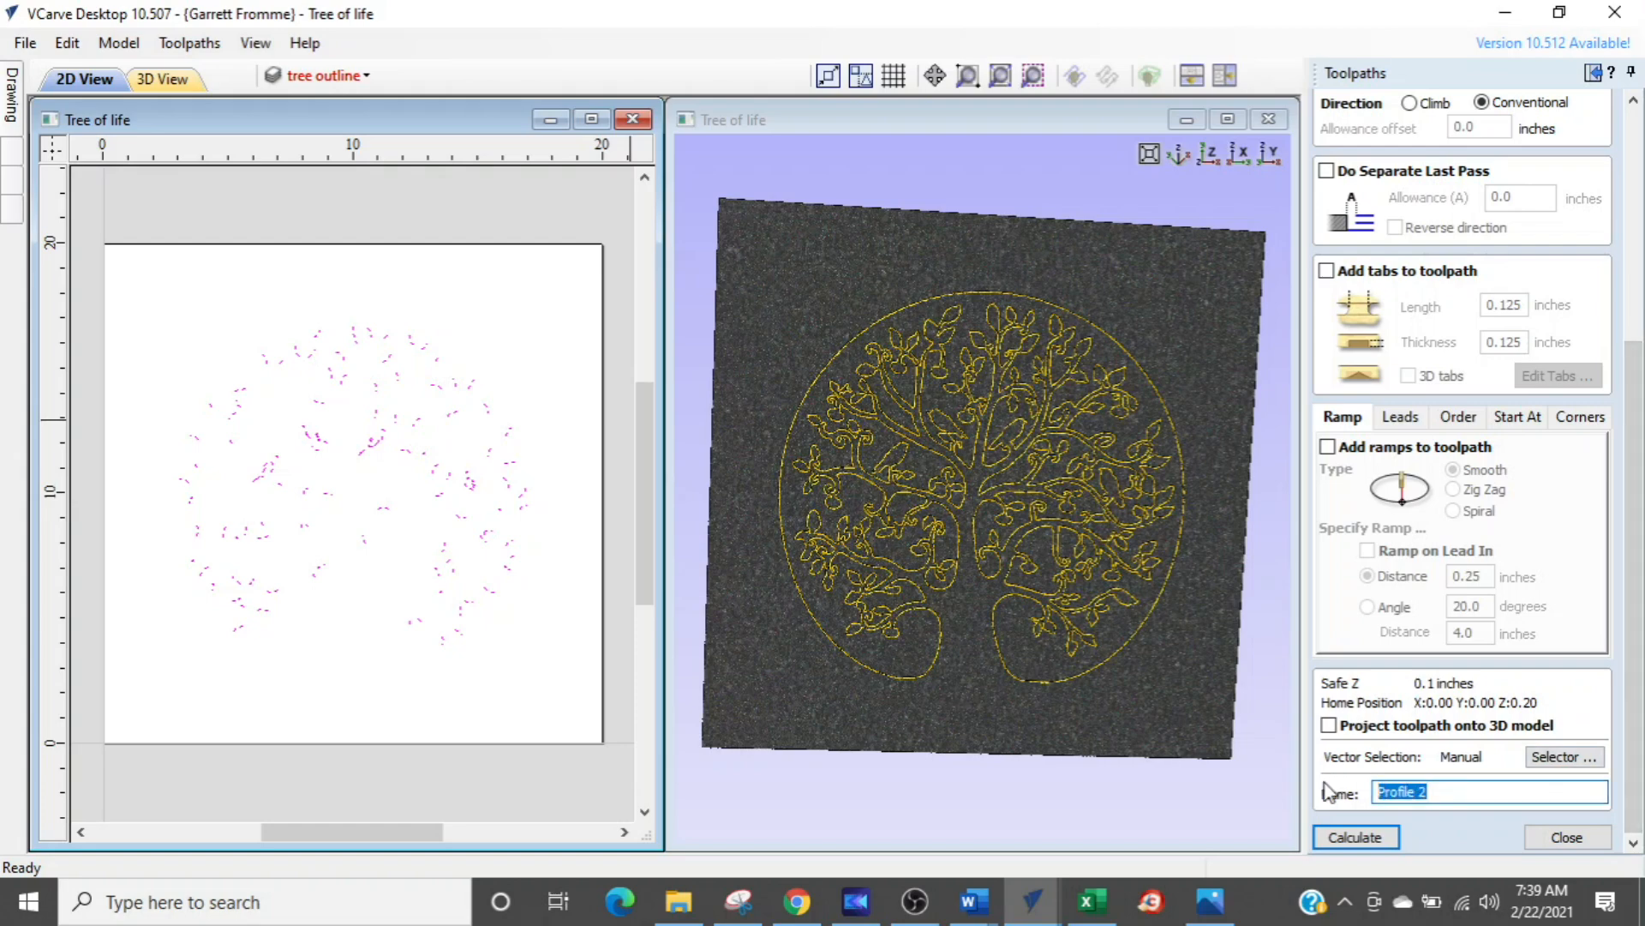
type("small detail")
left_click(1352, 834)
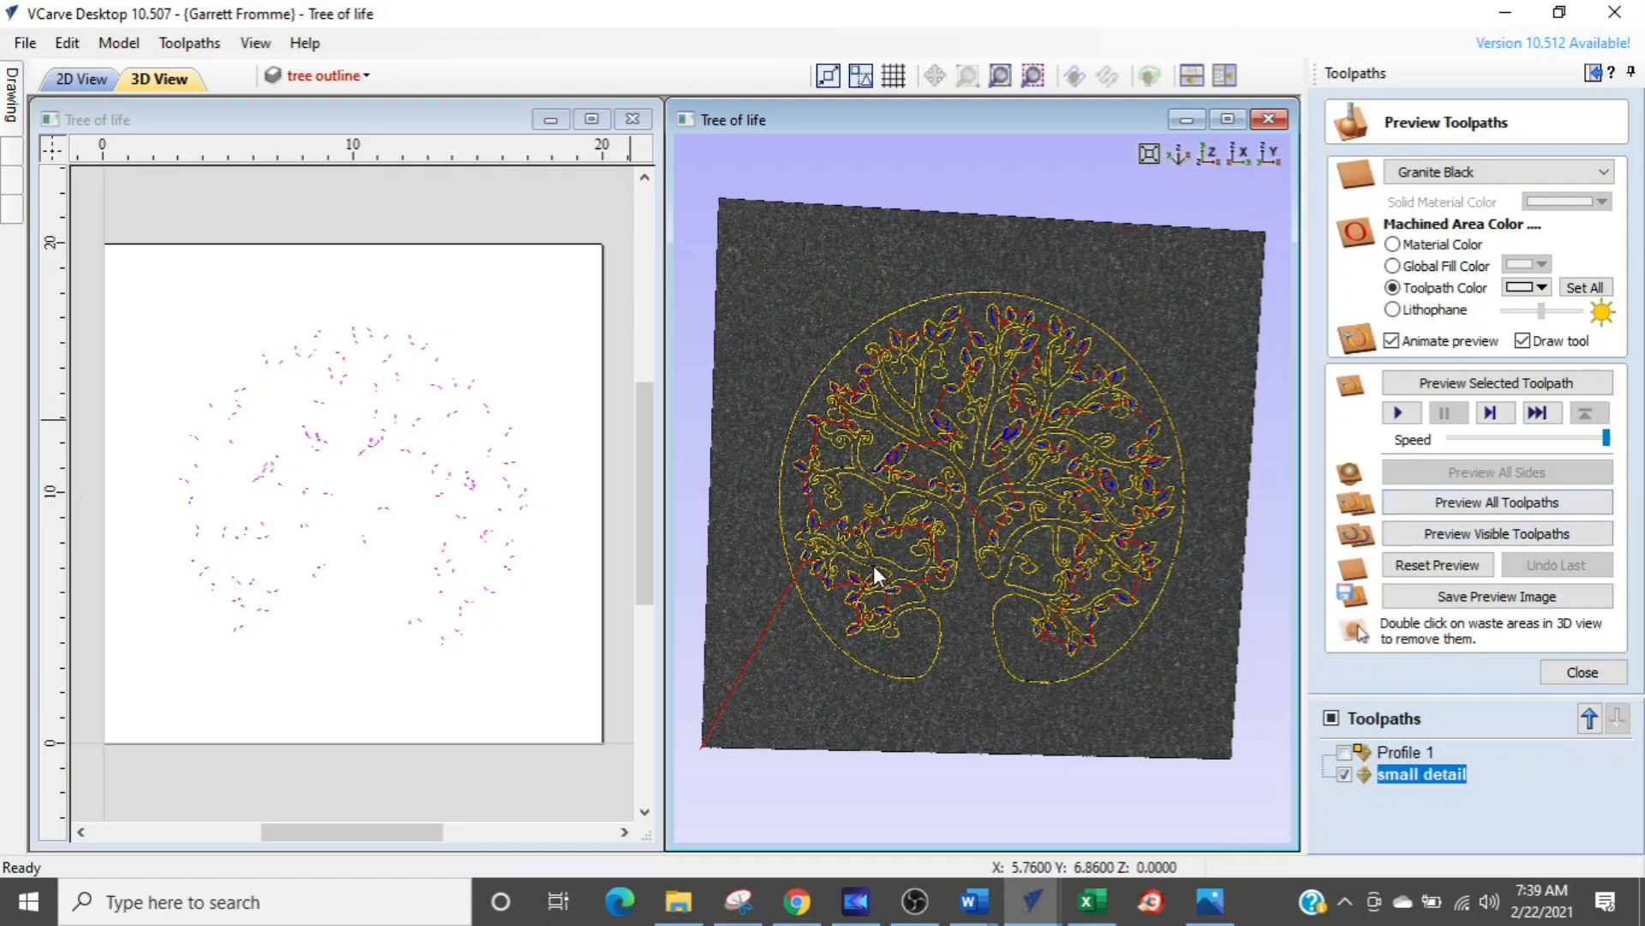
- Preview the small detail toolpath and inspect the cuts closely around the birds and leaves
left_click(1448, 388)
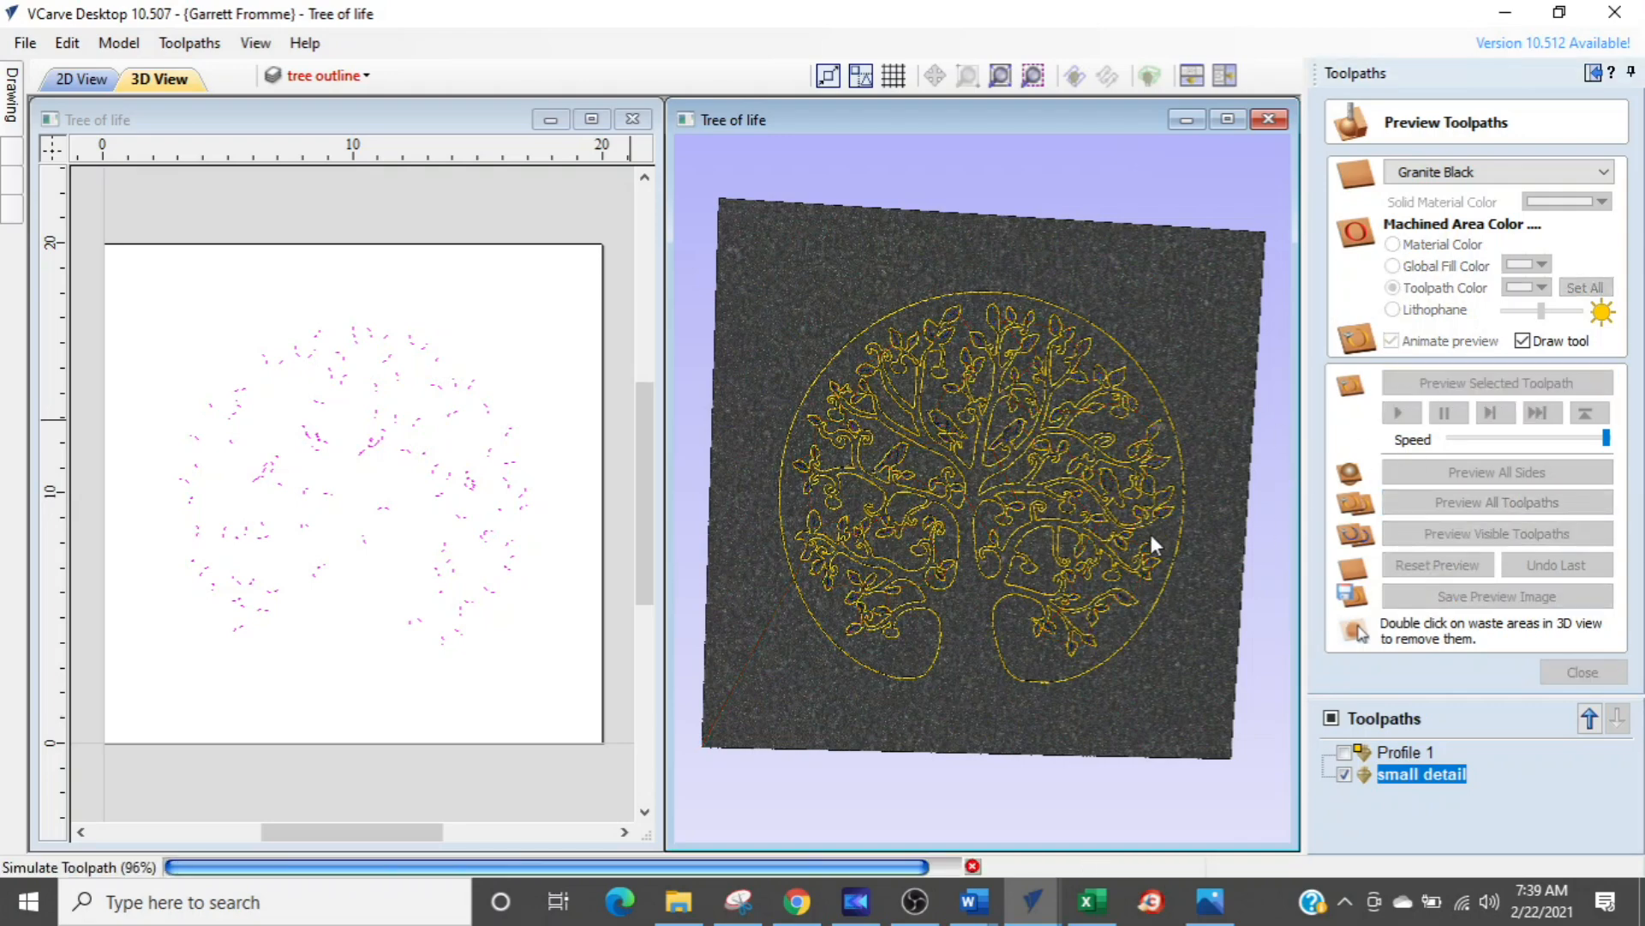
scroll(970, 479, "up", 5)
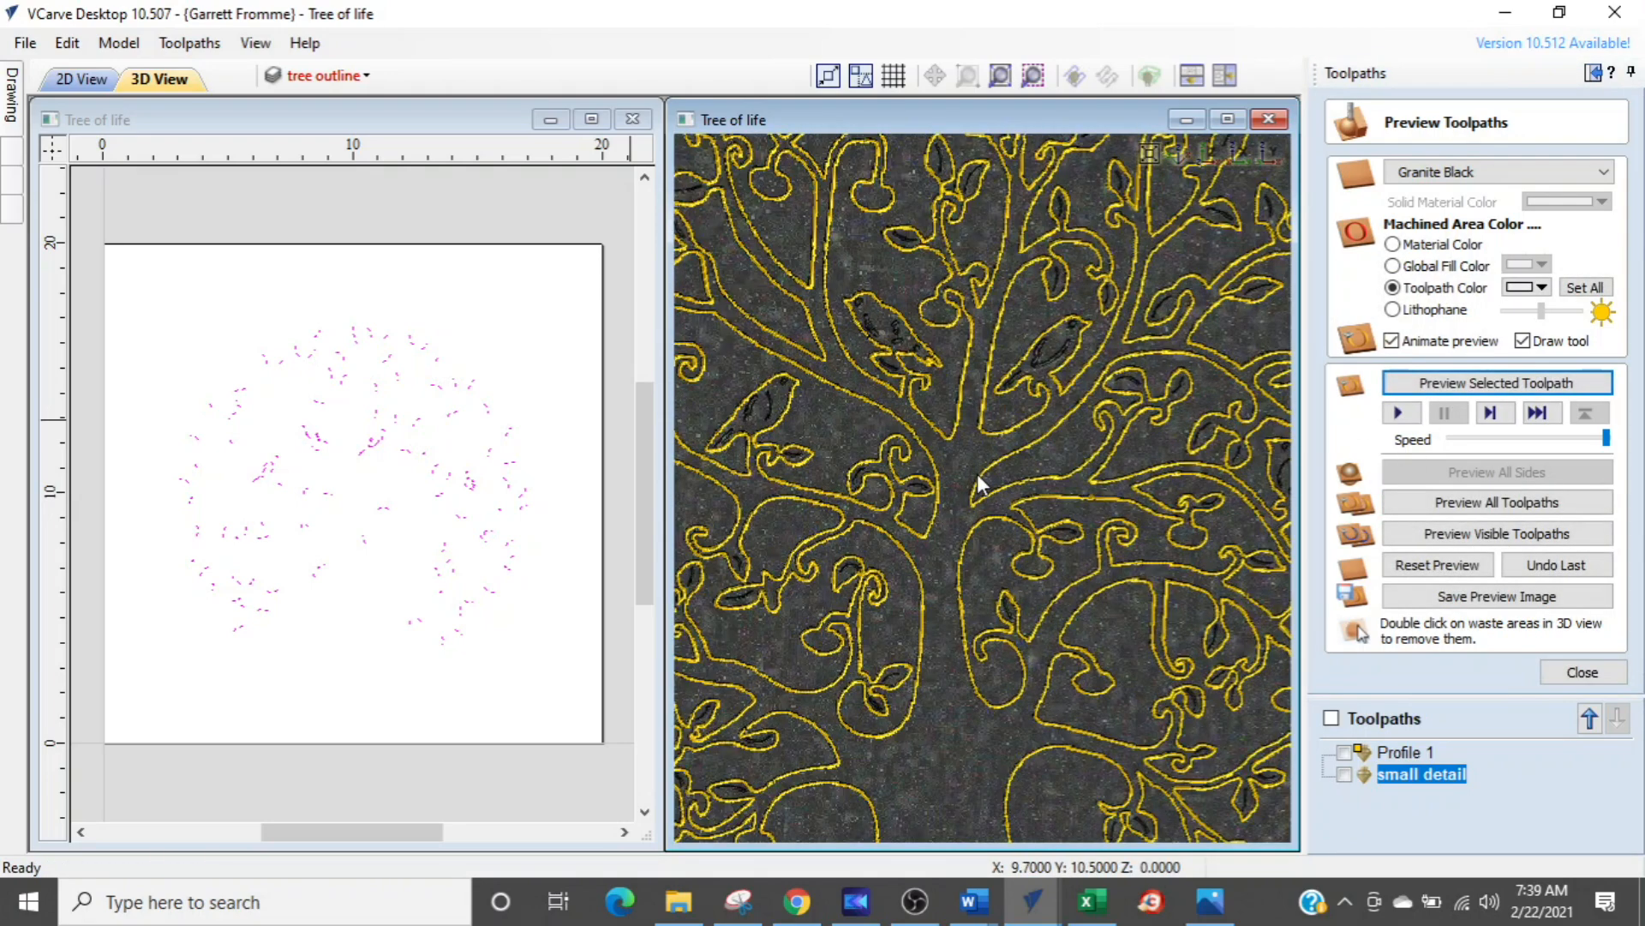
scroll(886, 273, "up", 3)
middle_click_drag(838, 345, 988, 511)
left_click_drag(929, 357, 879, 290)
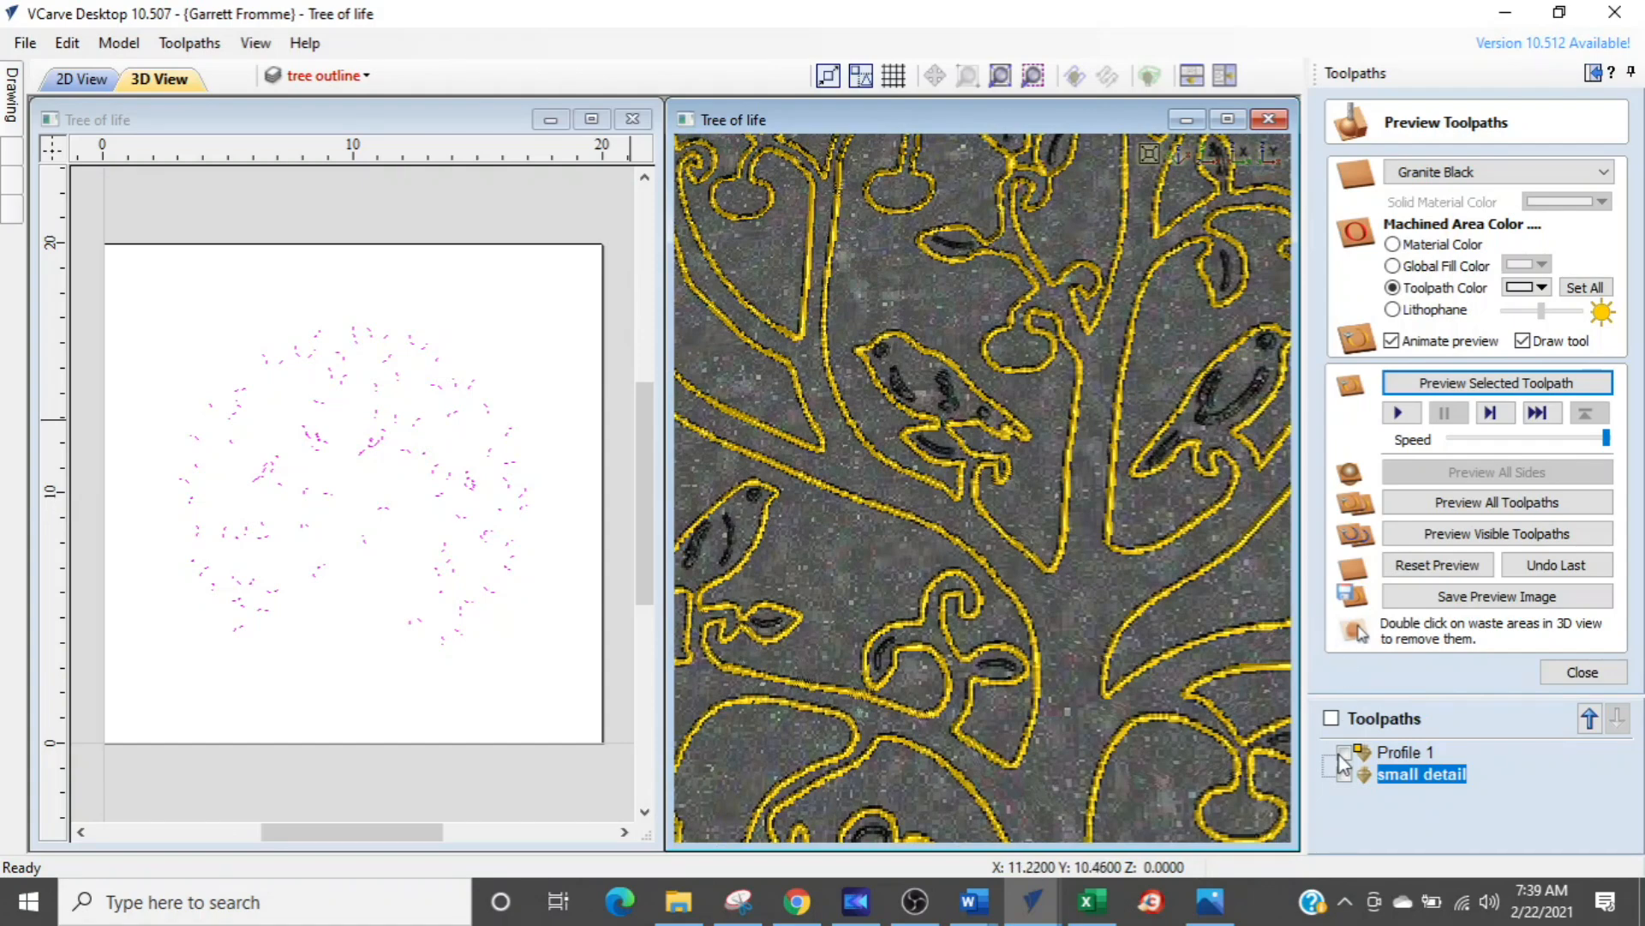
- Set the small detail toolpath color to the same gold as the tree outline
left_click(1542, 289)
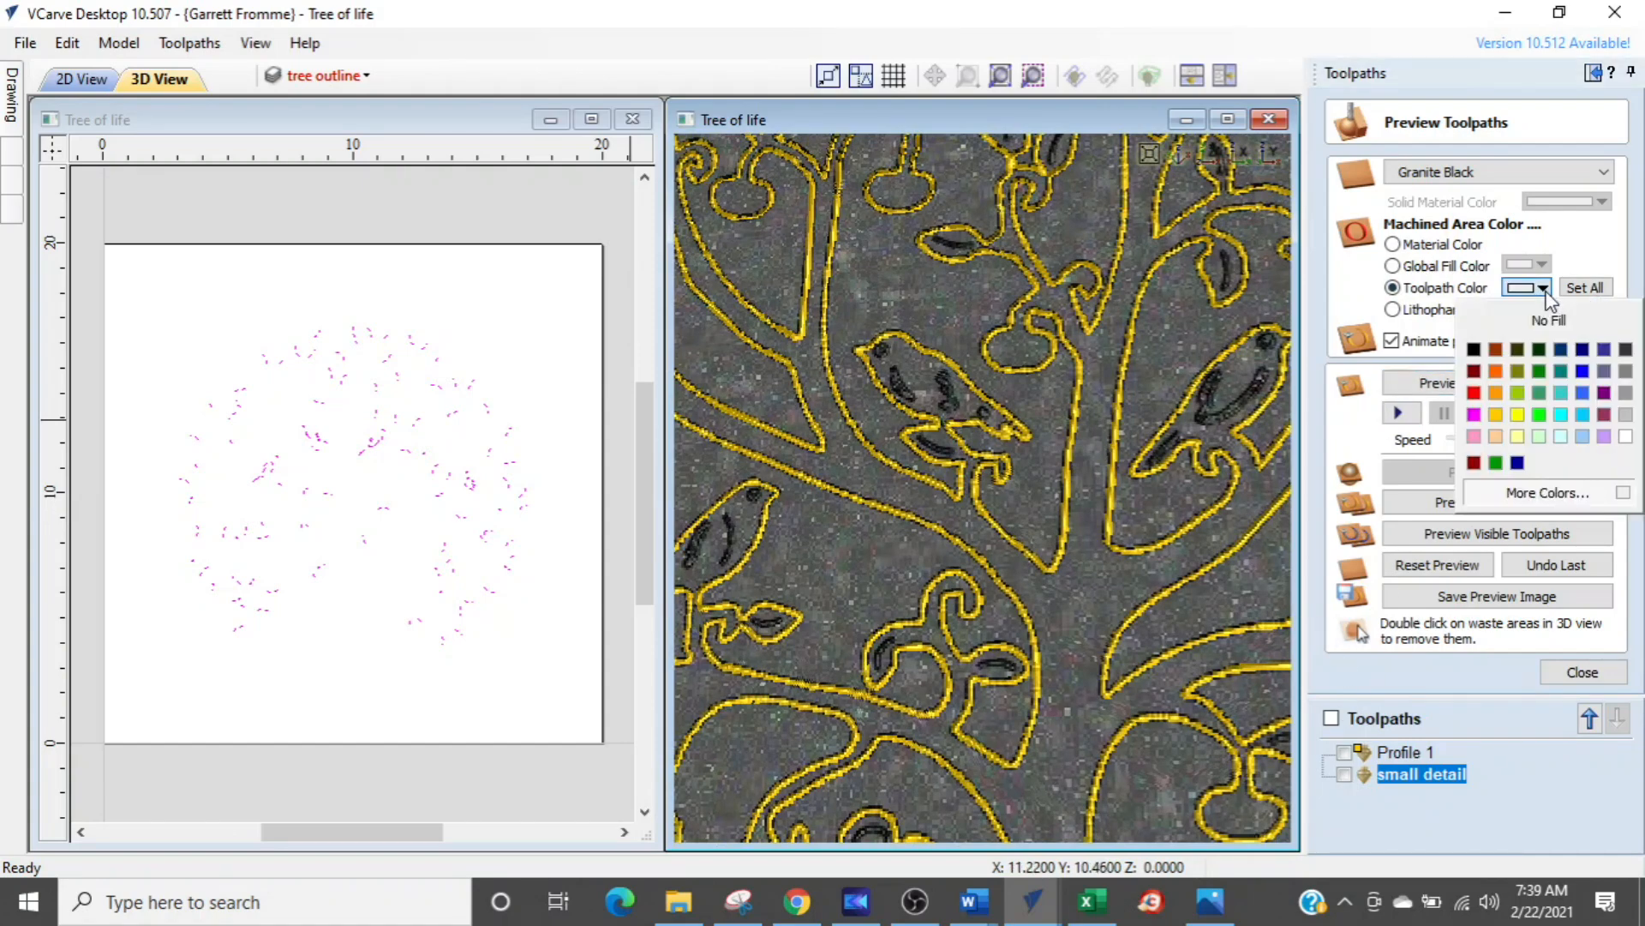
left_click(1493, 416)
scroll(994, 425, "down", 3)
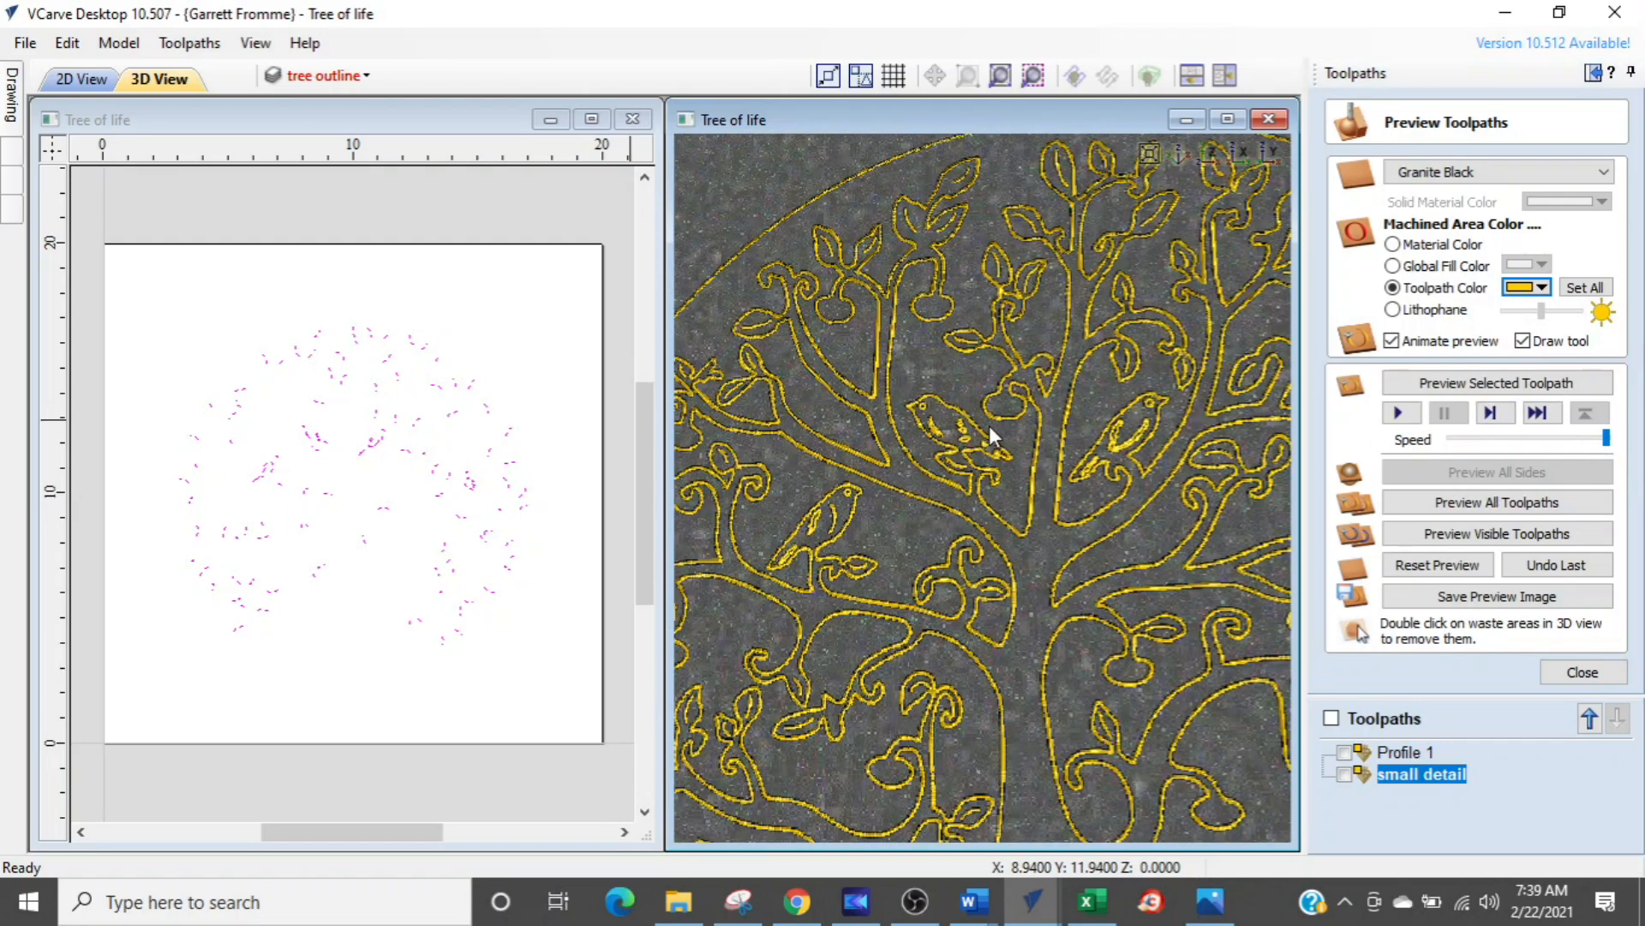
scroll(1160, 467, "down", 5)
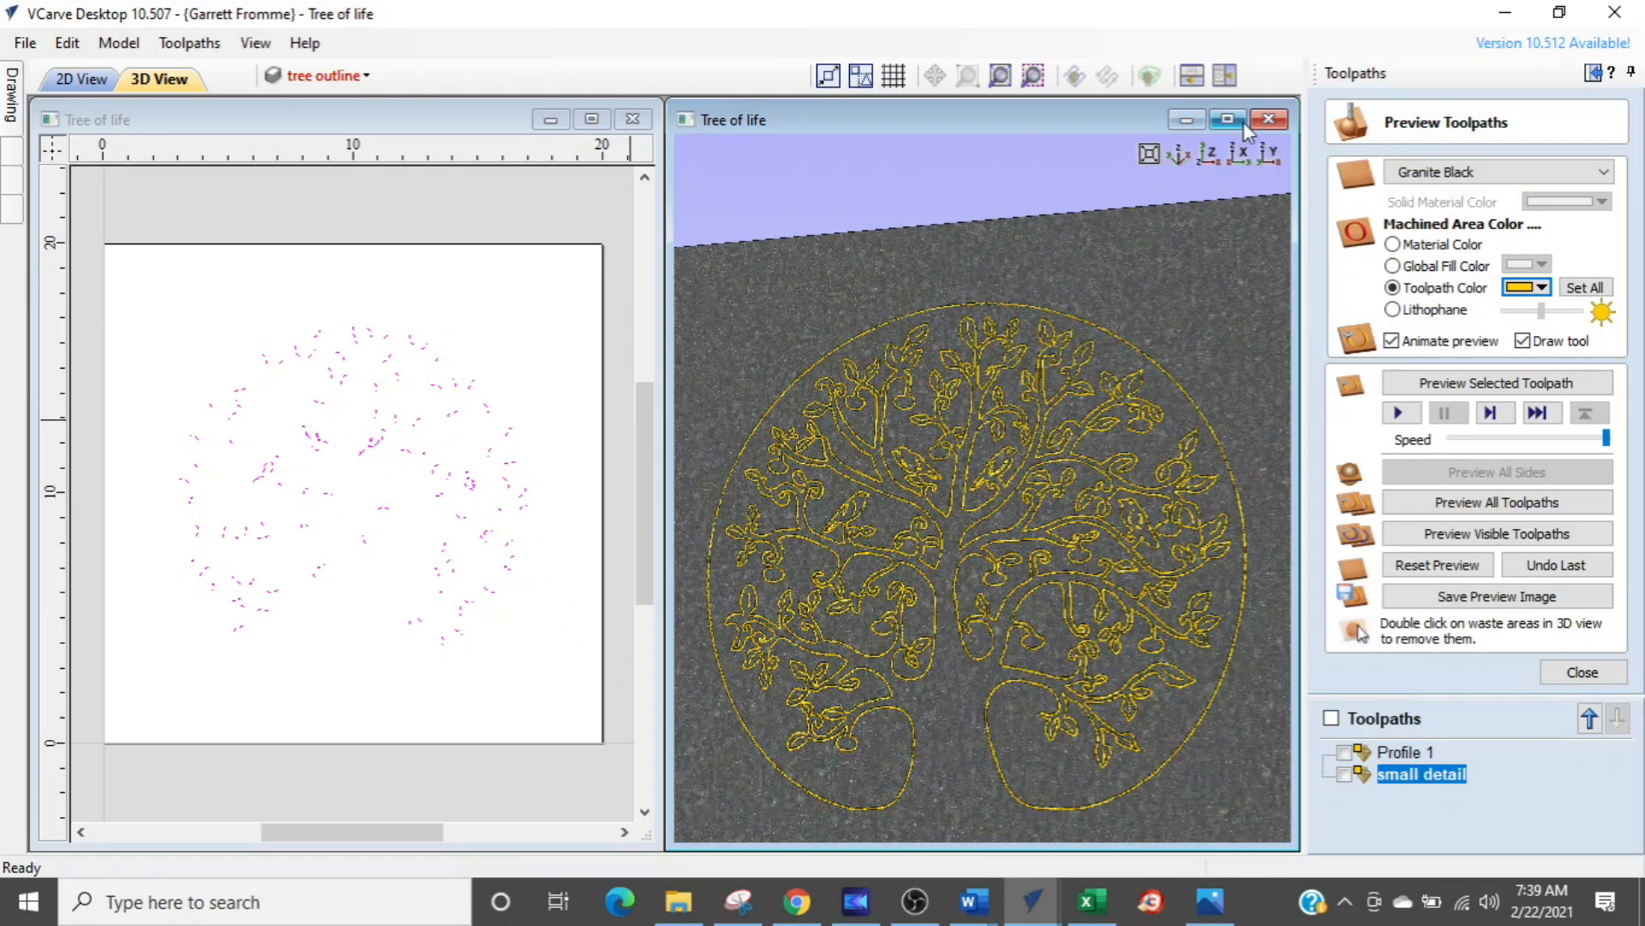
- Maximize the 3D view and examine the combined outline and small detail cuts from directly above
left_click(1229, 120)
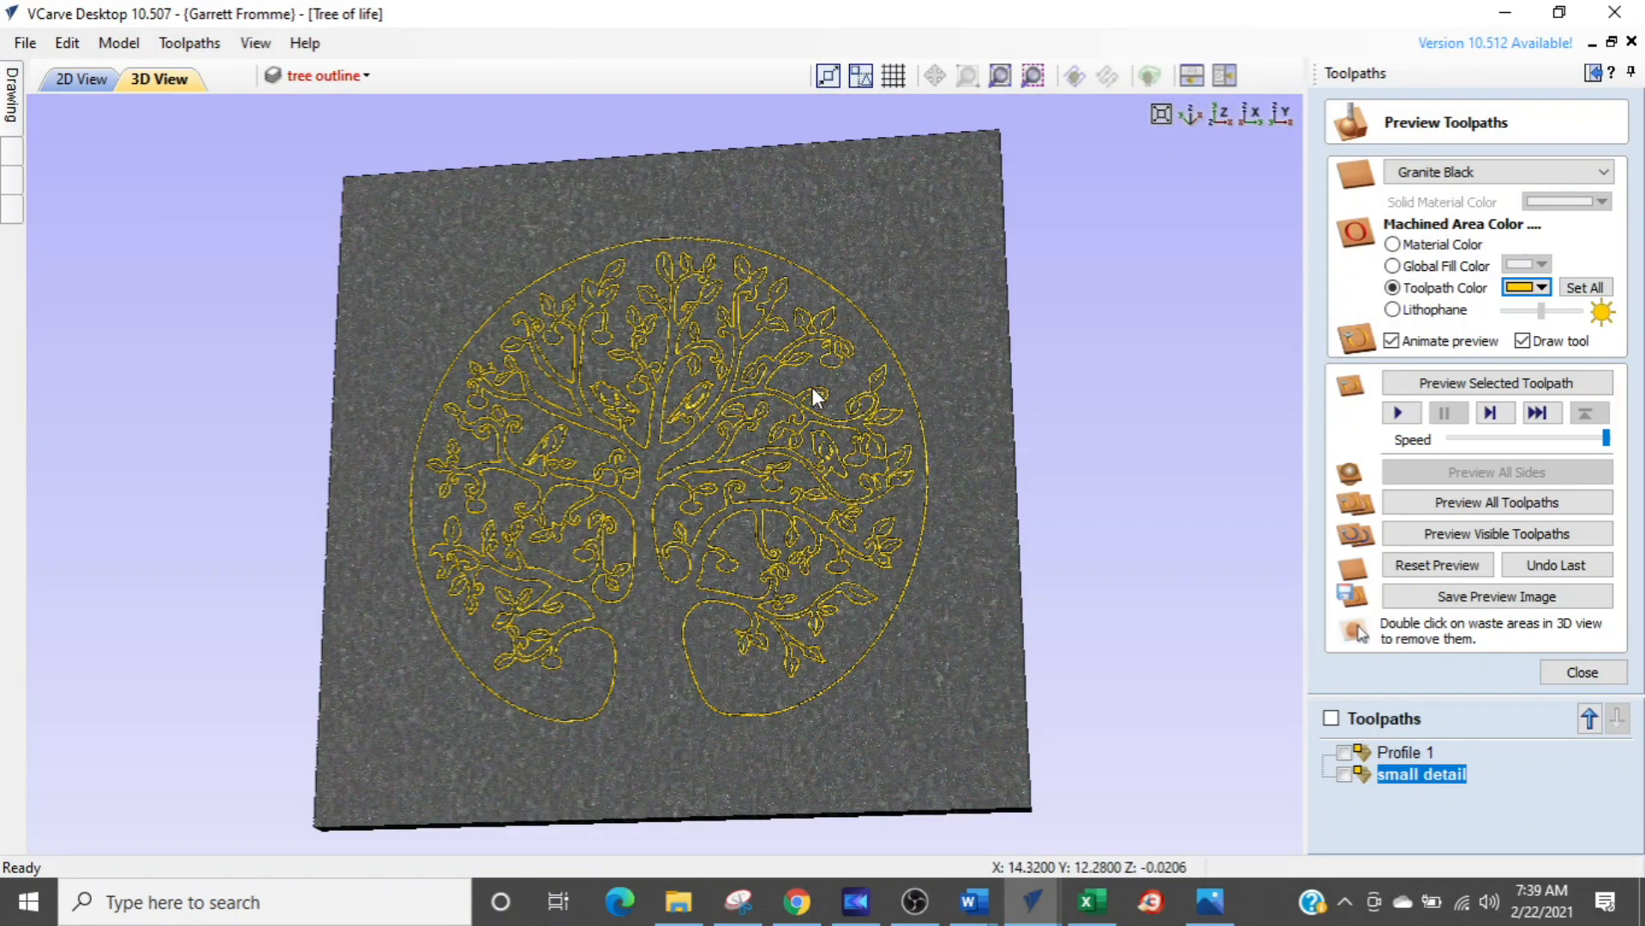
left_click(1224, 118)
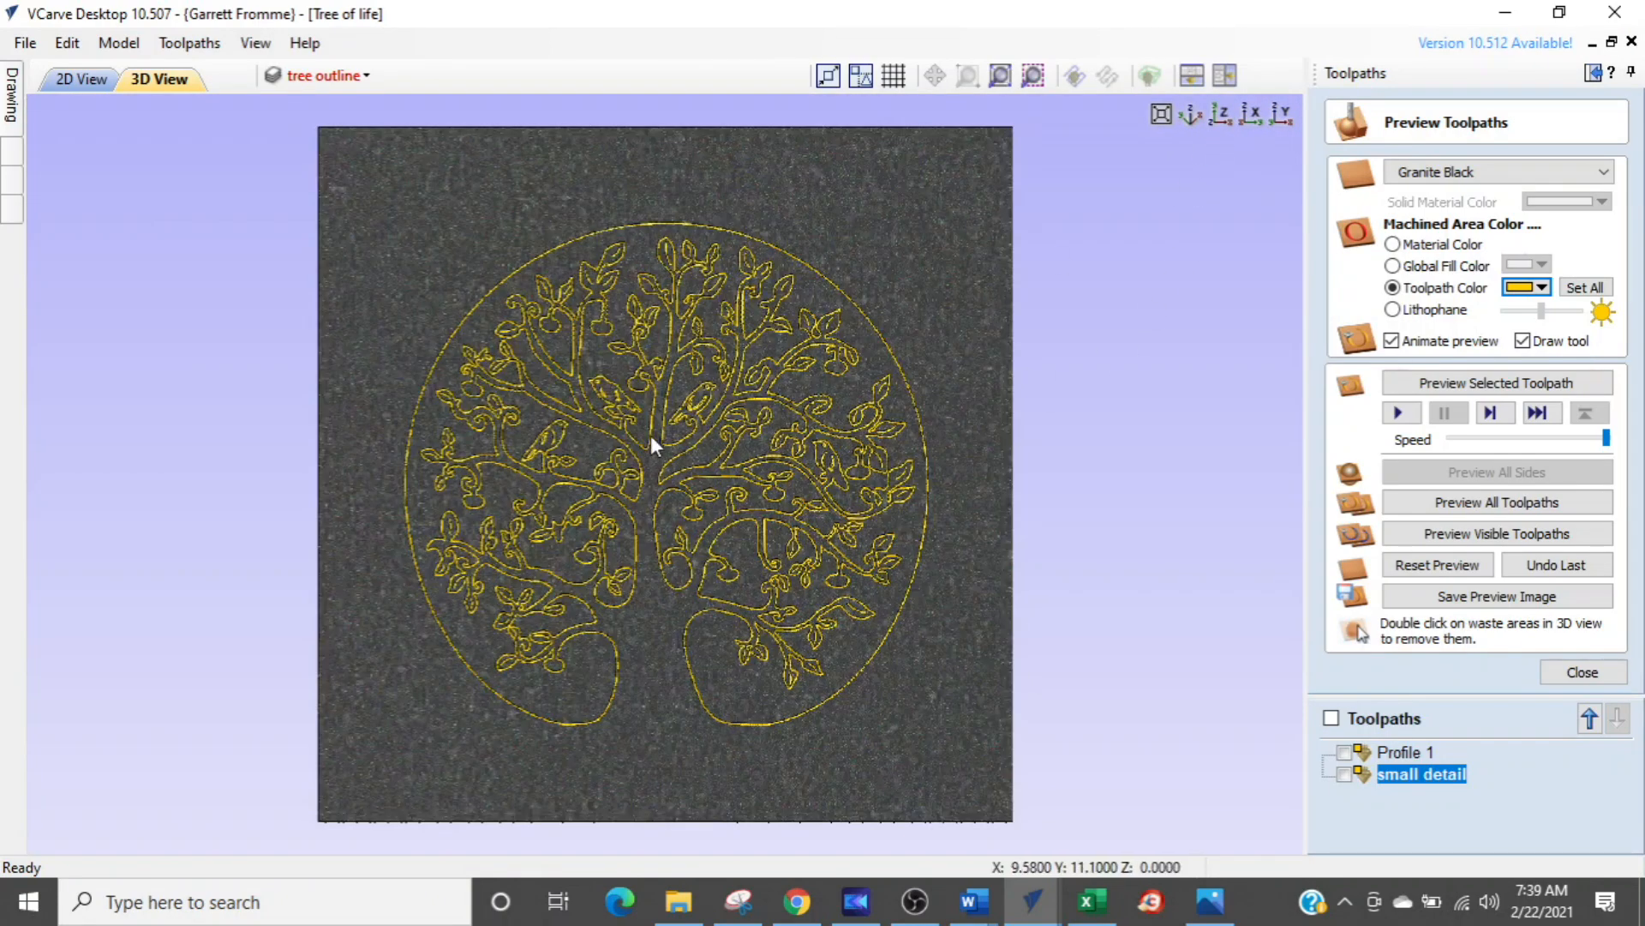
scroll(644, 438, "up", 4)
middle_click_drag(644, 435, 793, 454)
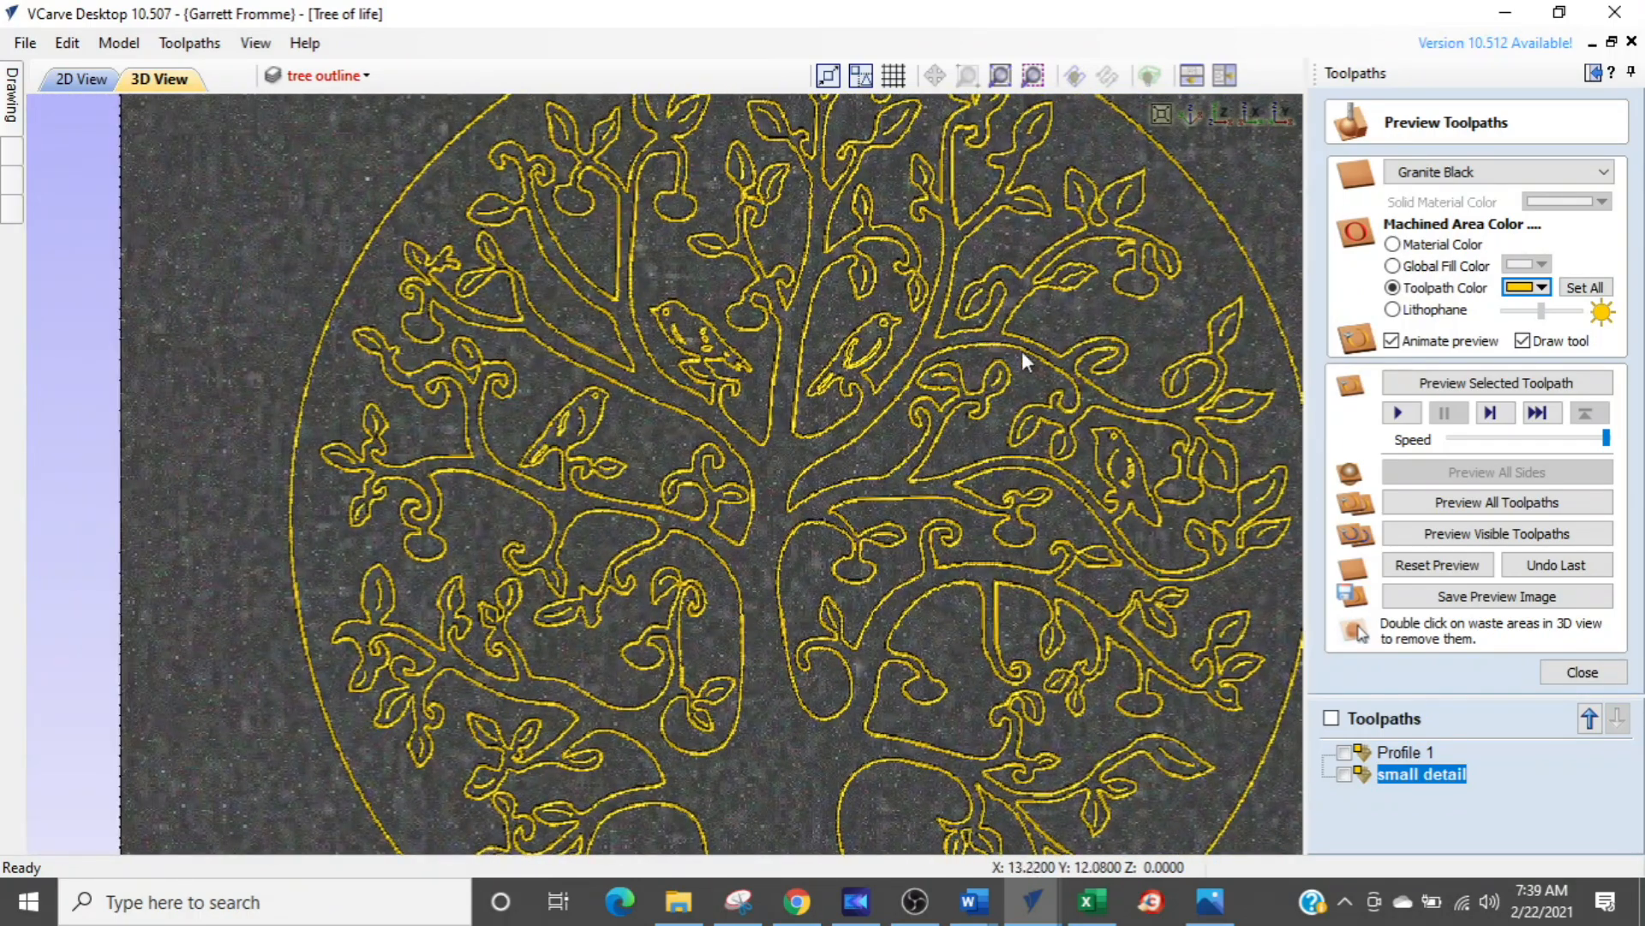
scroll(602, 411, "down", 1)
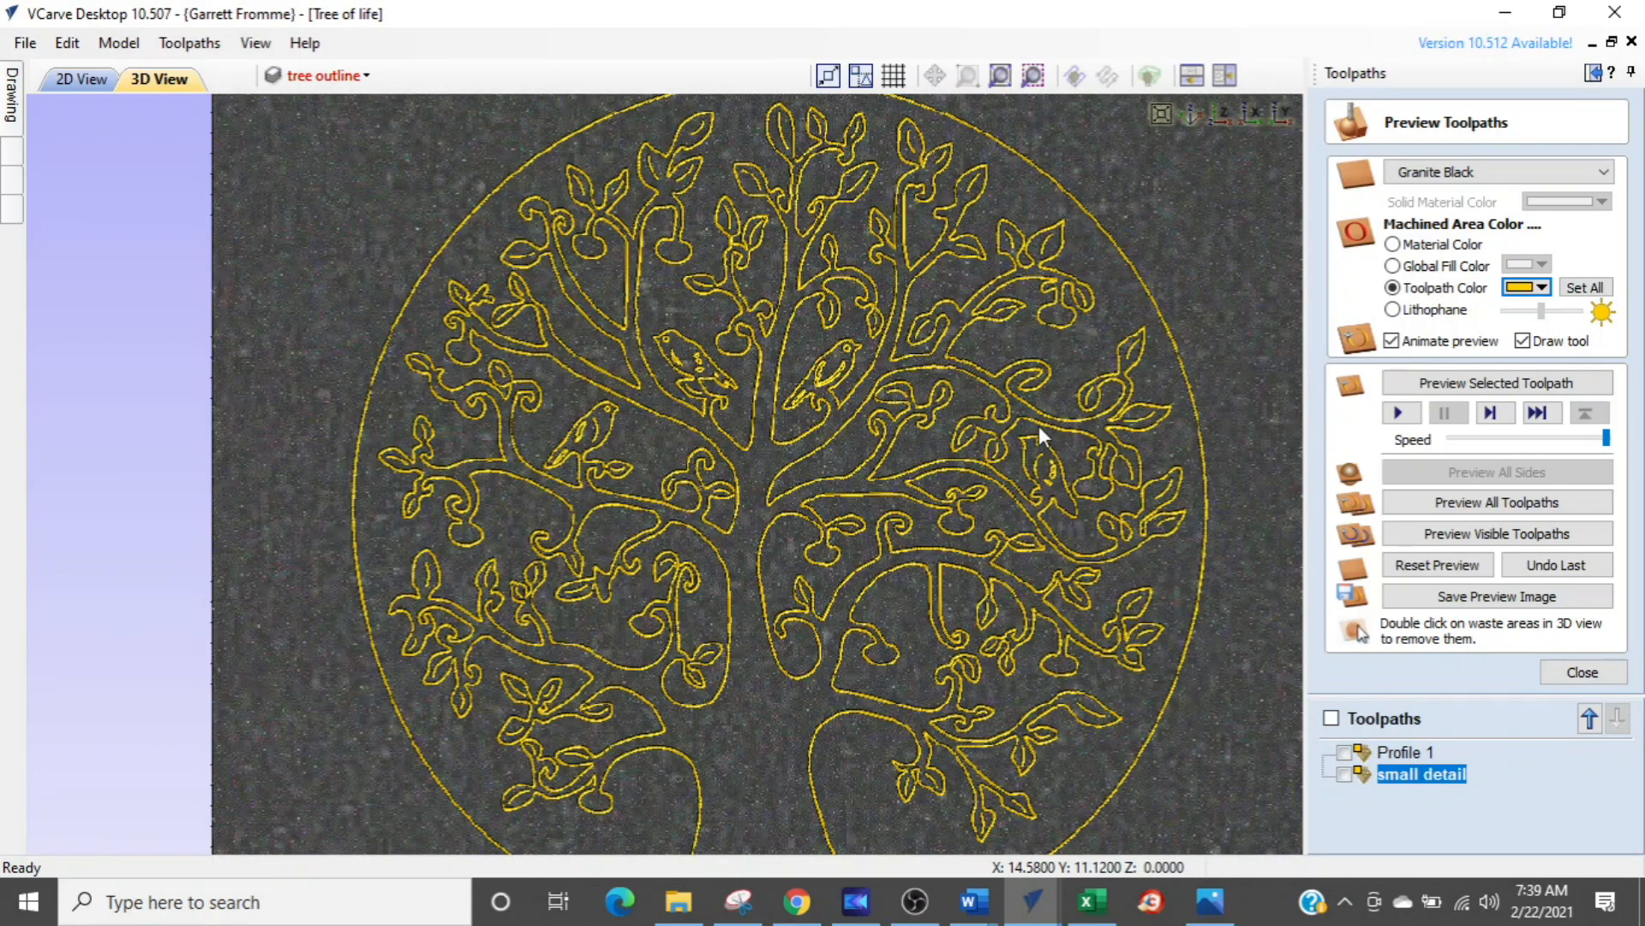
scroll(1039, 425, "down", 1)
left_click_drag(768, 514, 850, 511)
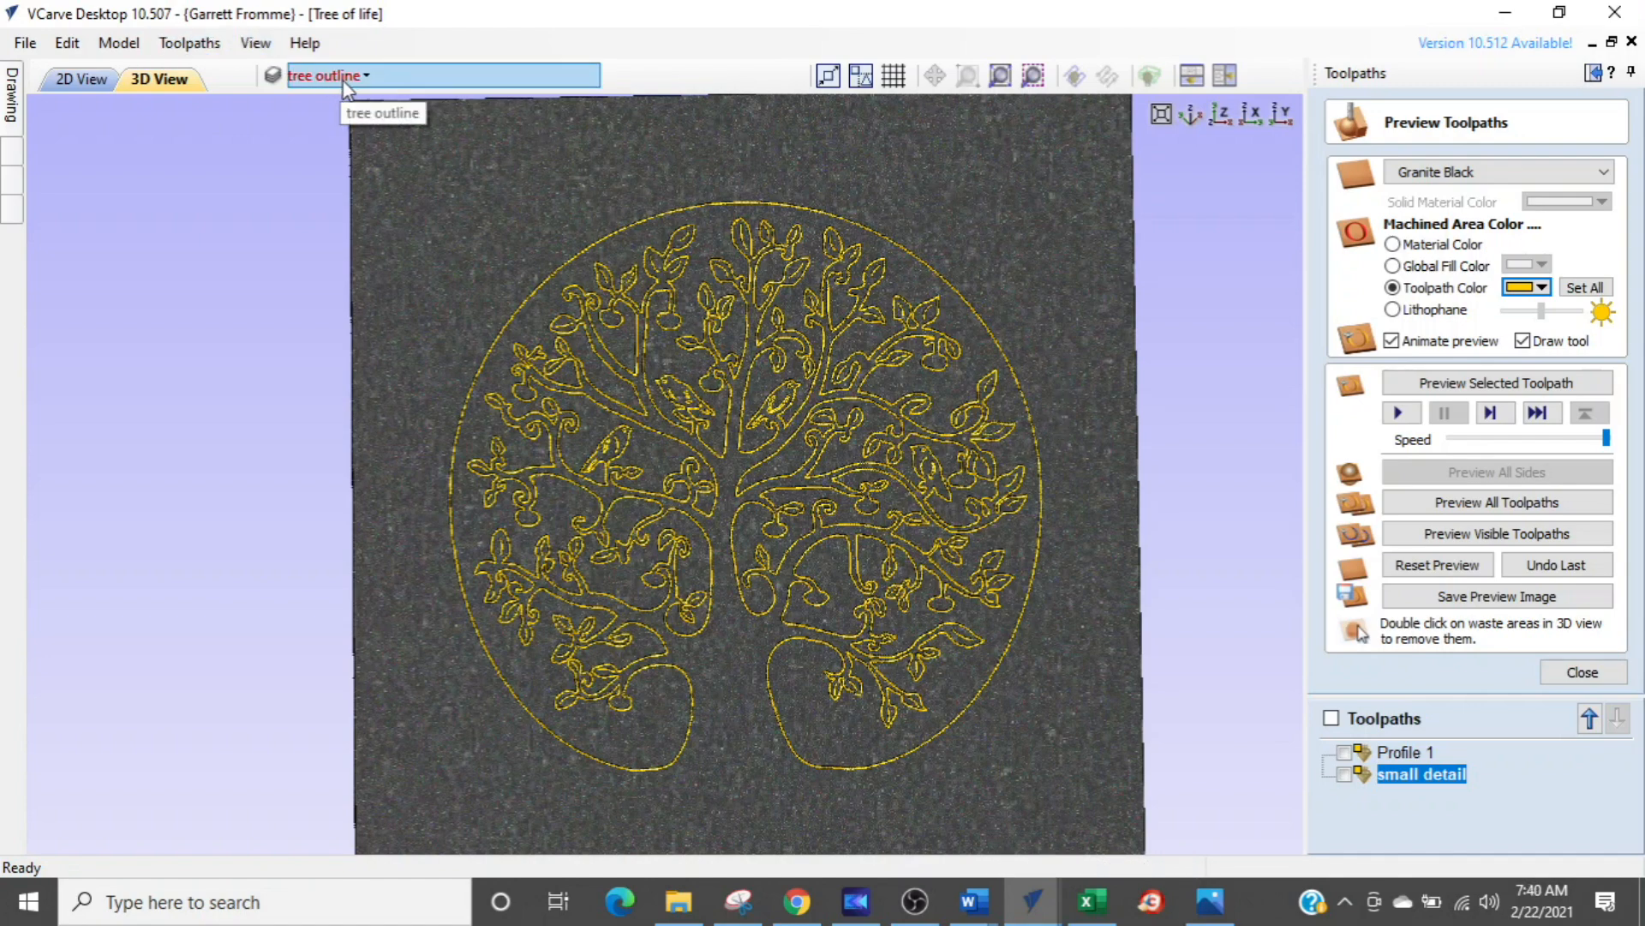
key("ctrl")
key("ctrl")
key("ctrl")
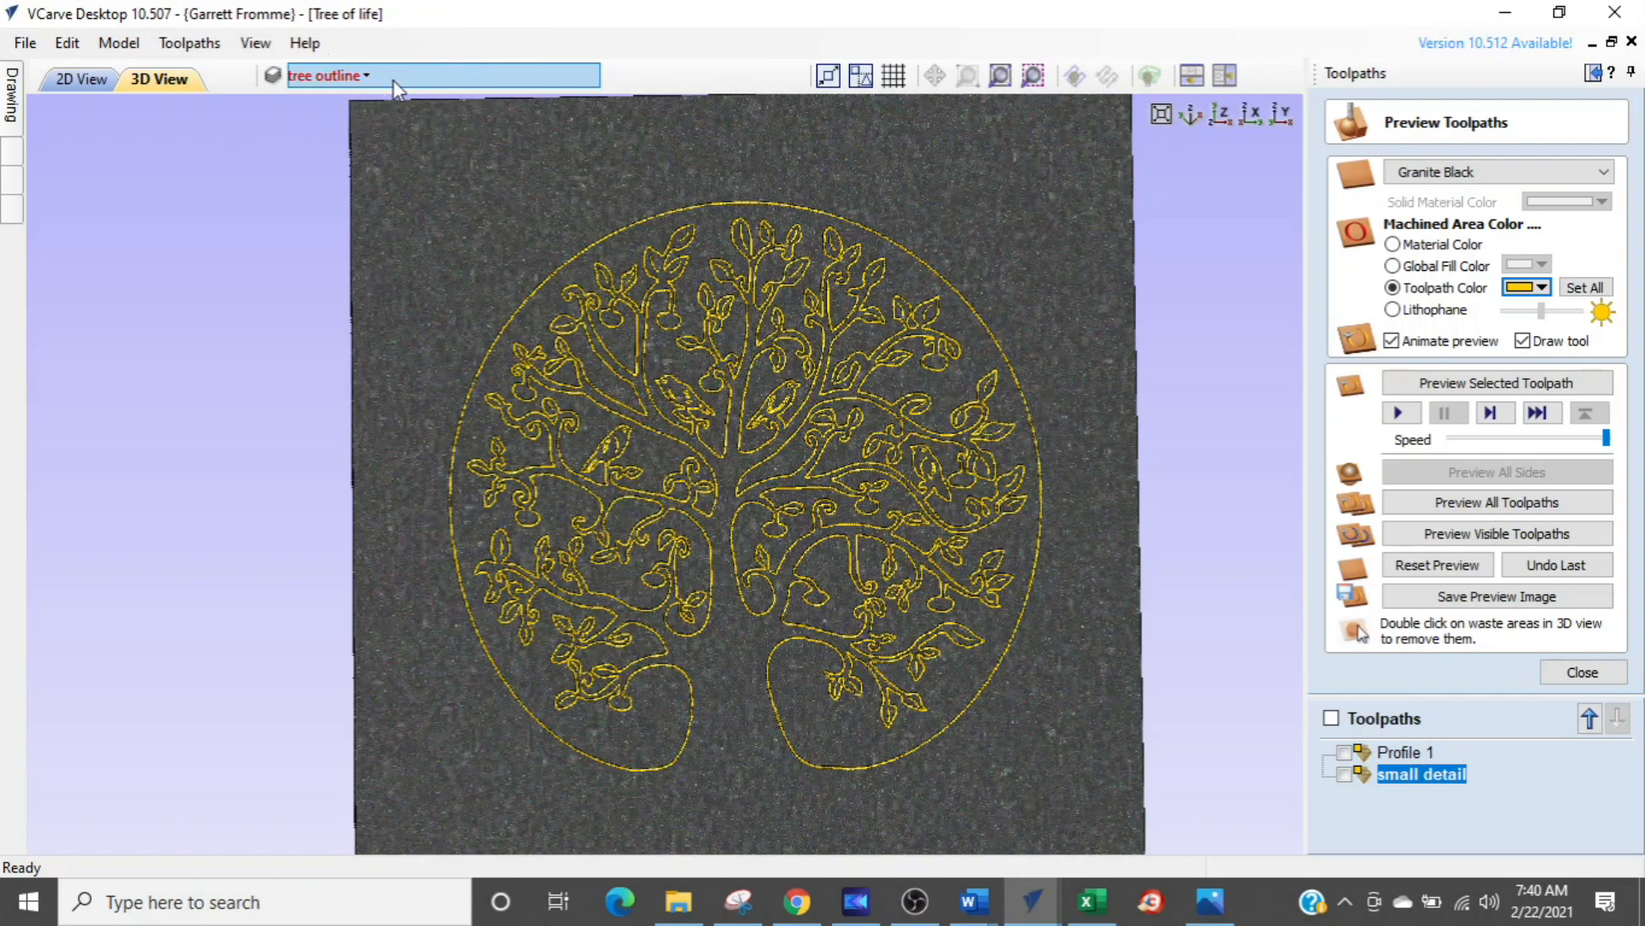